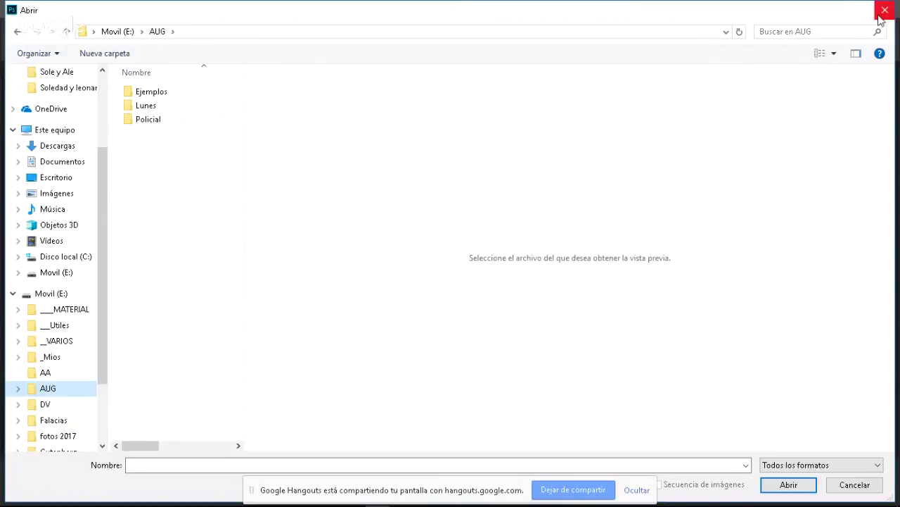
- Switch from Photoshop to the Chrome window running the Google Hangouts live call
{"action": "mouse_move", "coordinate": [724, 497]}
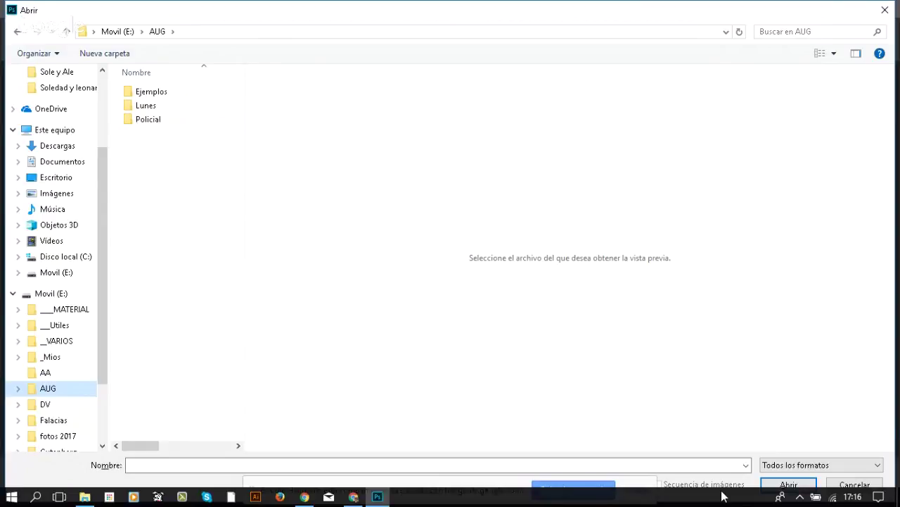
{"action": "left_click", "coordinate": [723, 496]}
{"action": "key", "text": "alt+Tab"}
{"action": "key", "text": "alt+Tab"}
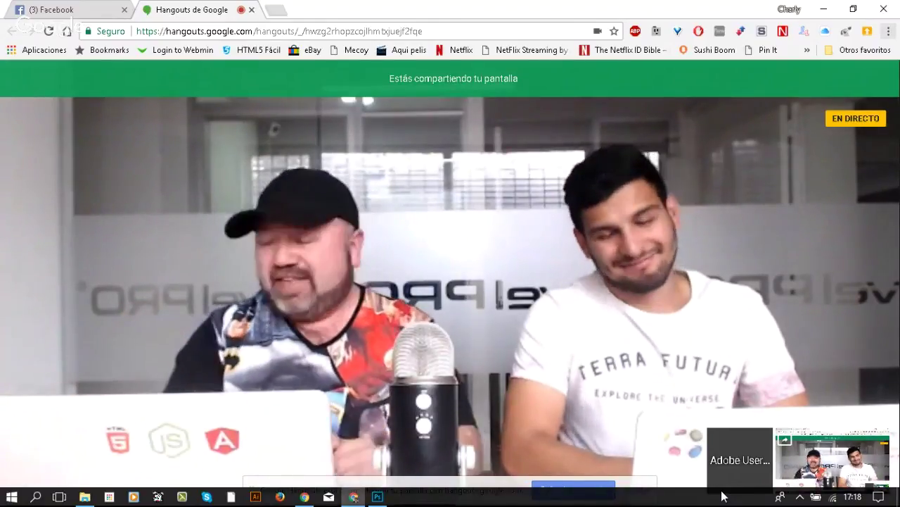
{"action": "mouse_move", "coordinate": [816, 472]}
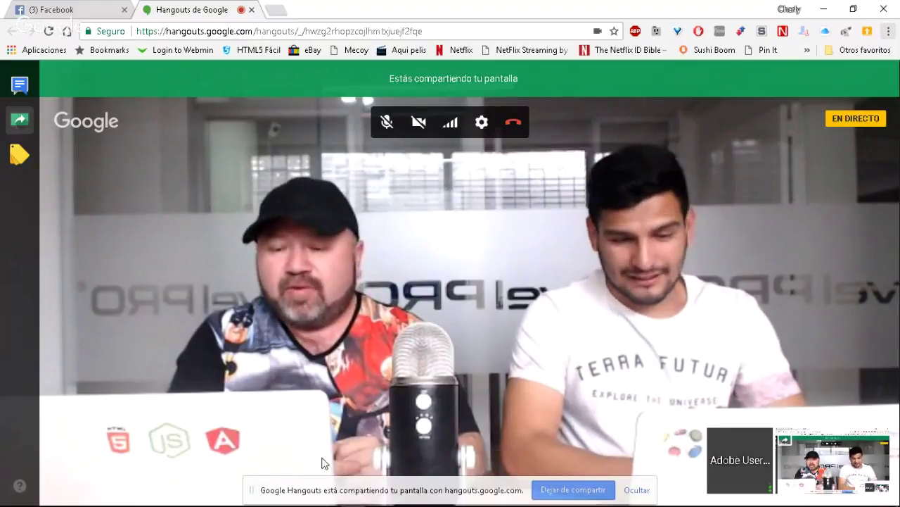
- Return to Photoshop's Abrir dialog and show the AUG folder as small icons after trying large icons
{"action": "mouse_move", "coordinate": [115, 502]}
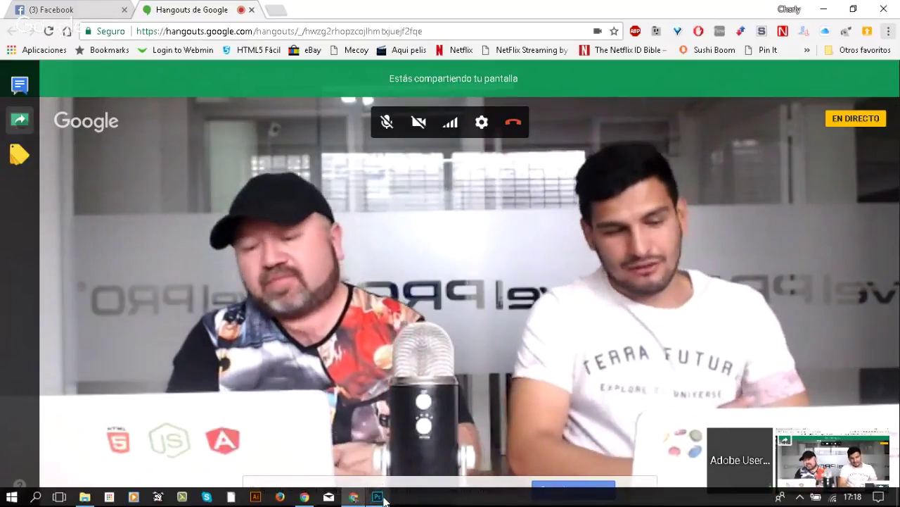
{"action": "left_click", "coordinate": [378, 496]}
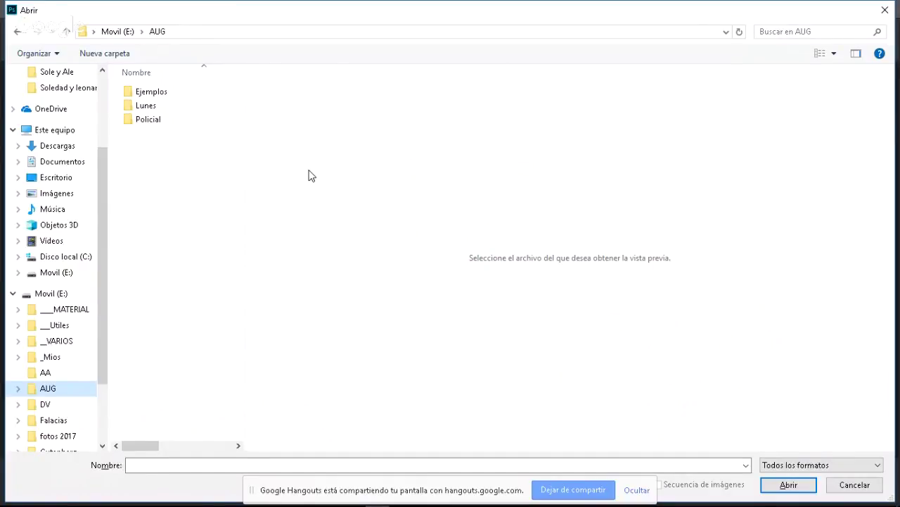
{"action": "left_click", "coordinate": [834, 54]}
{"action": "left_click", "coordinate": [849, 38]}
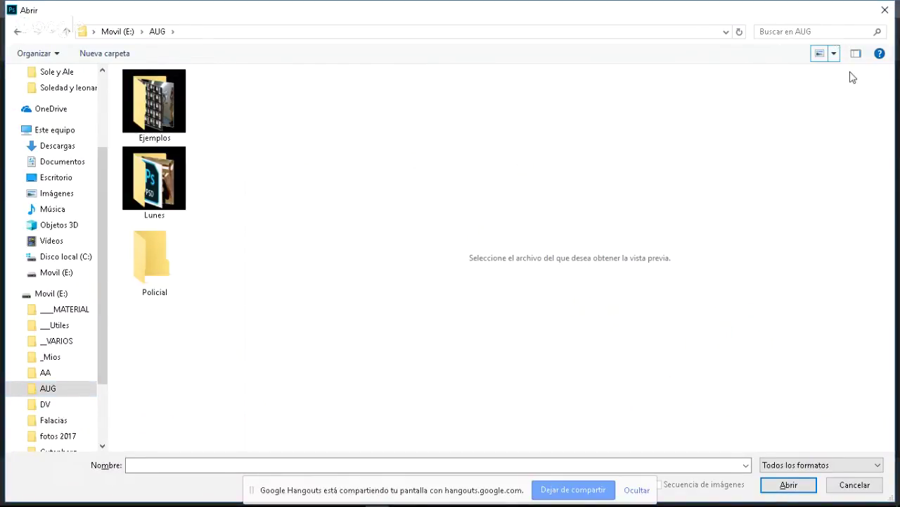
{"action": "left_click", "coordinate": [834, 54]}
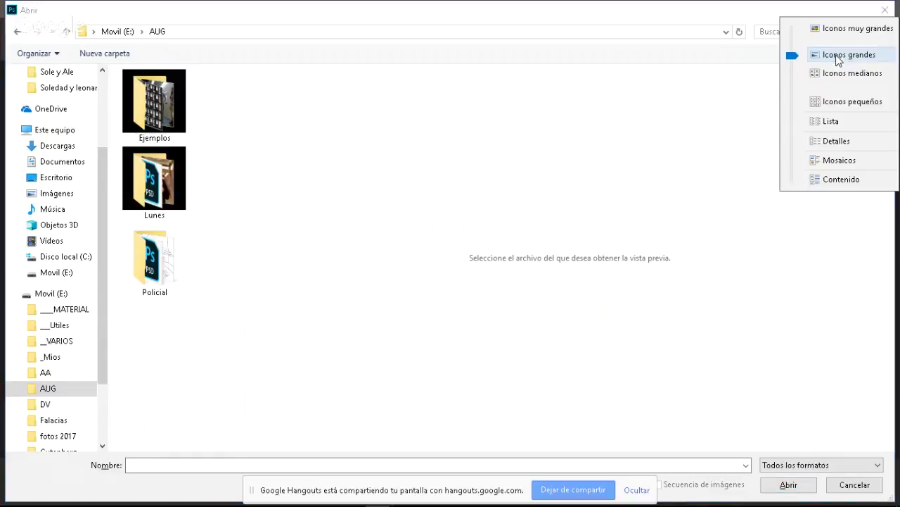
{"action": "left_click", "coordinate": [852, 102]}
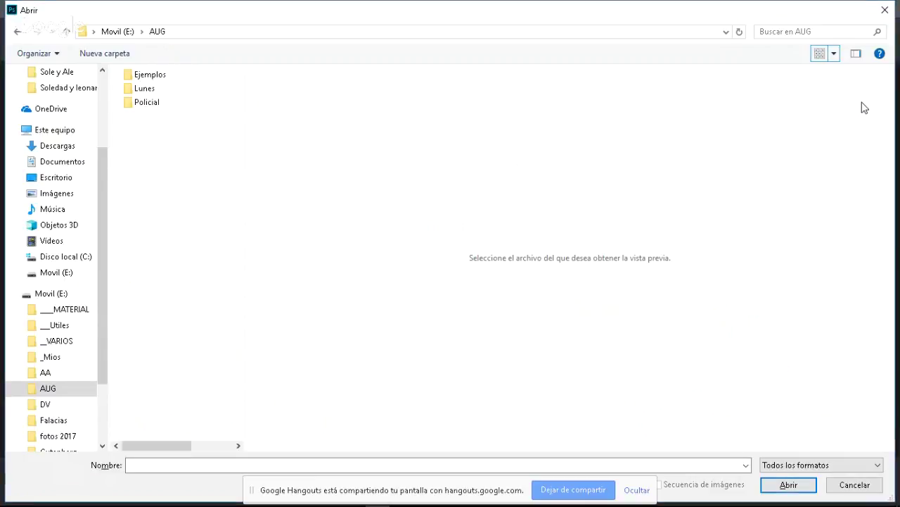
{"action": "left_click", "coordinate": [834, 54]}
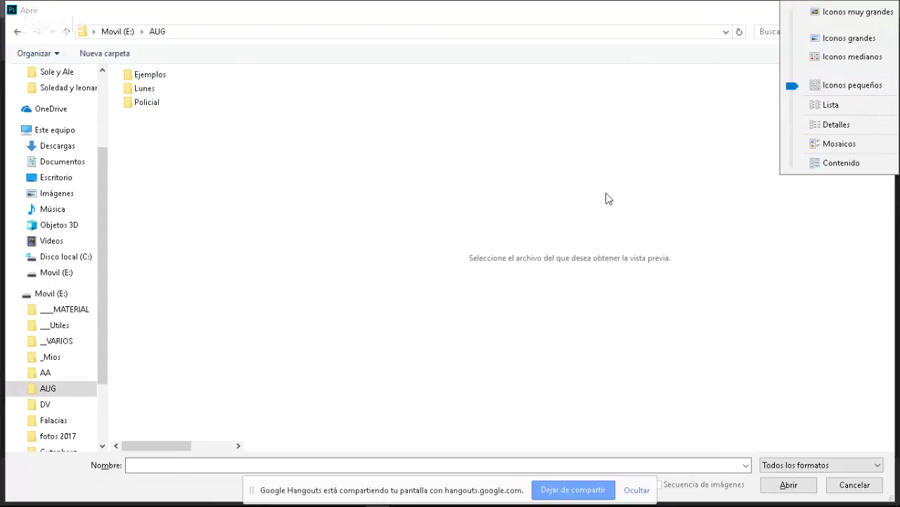
- Open Armado_Poli.psd from the Policial folder
{"action": "left_click", "coordinate": [154, 106]}
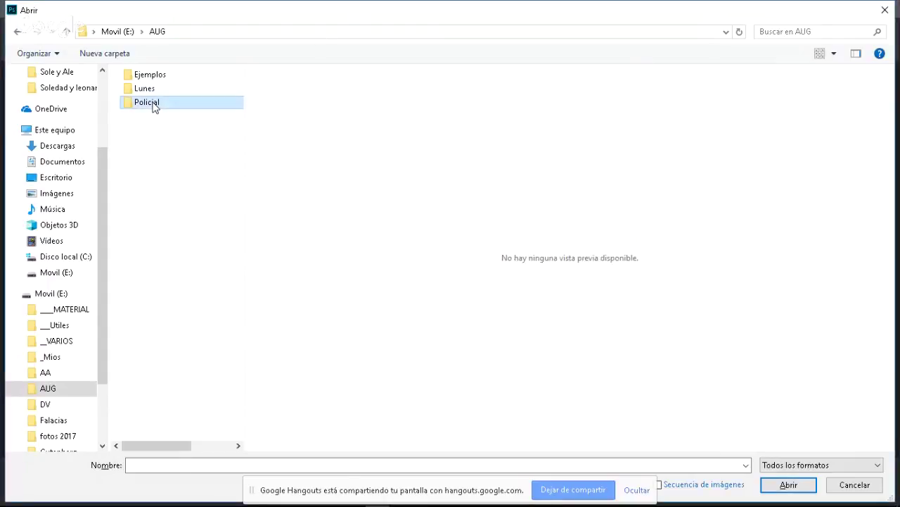
{"action": "double_click", "coordinate": [154, 105]}
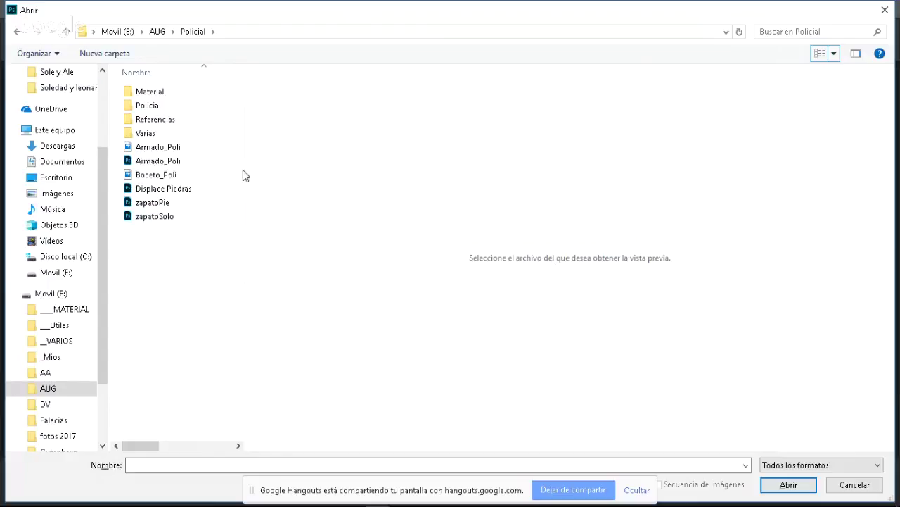
{"action": "left_click", "coordinate": [165, 165]}
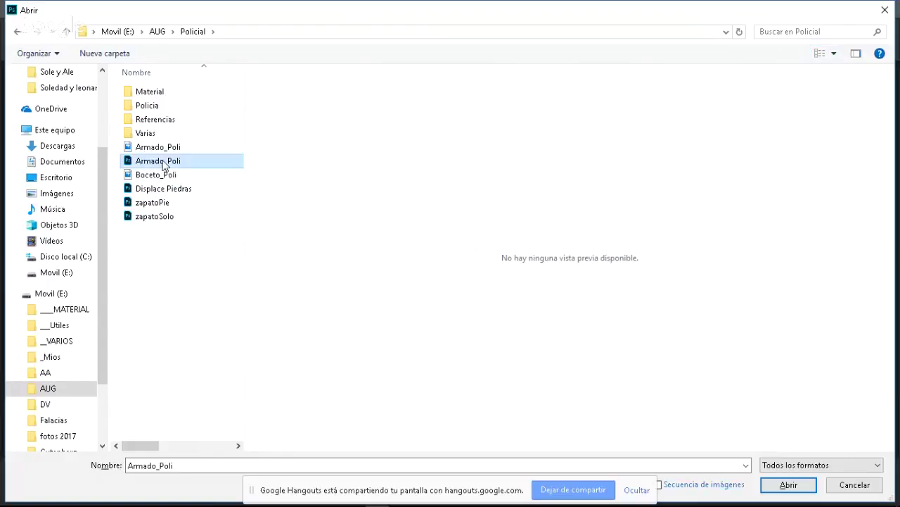
{"action": "double_click", "coordinate": [163, 165]}
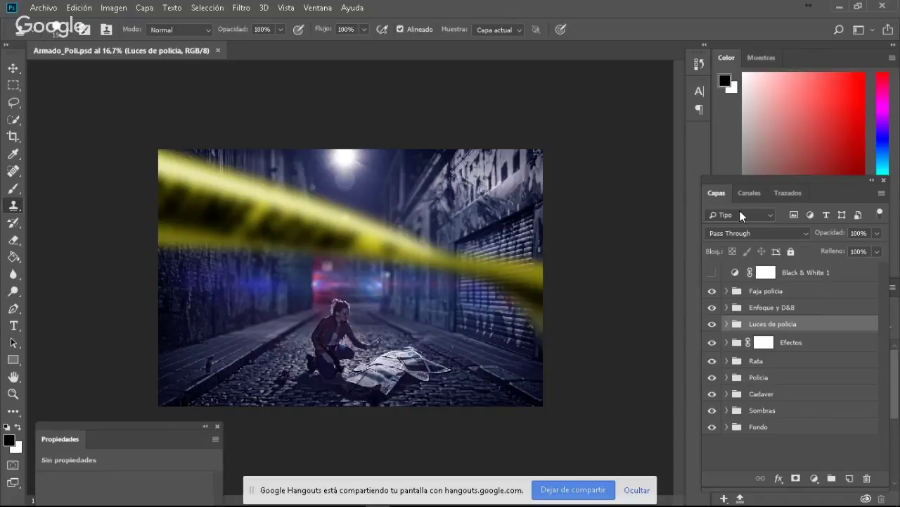
- Zoom the police crime-scene composite from 16.7% to 25% with a Zoom marquee
{"action": "left_click_drag", "start_coordinate": [354, 292], "coordinate": [359, 294]}
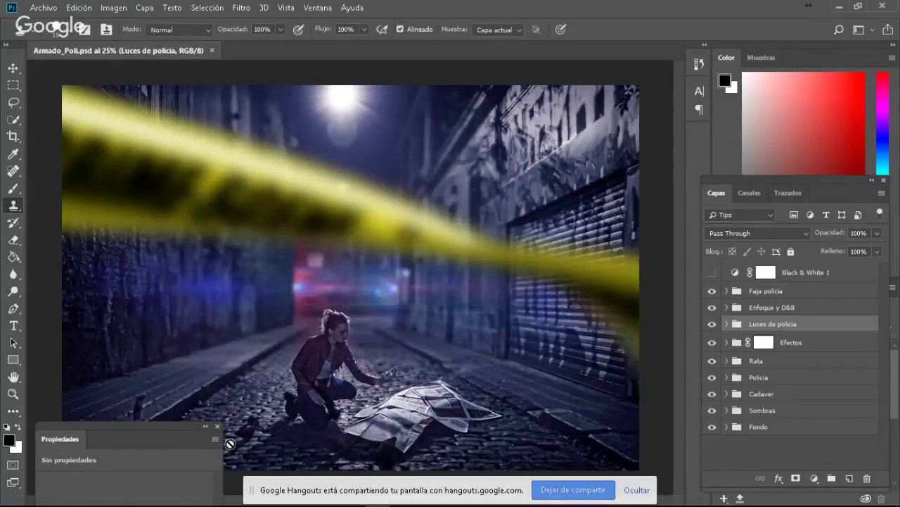
{"action": "key", "text": "Tab"}
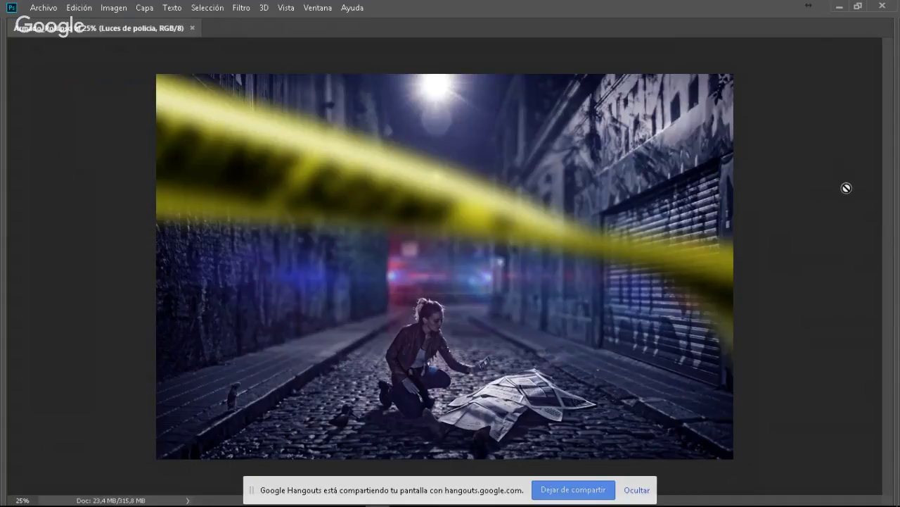
{"action": "key", "text": "Tab"}
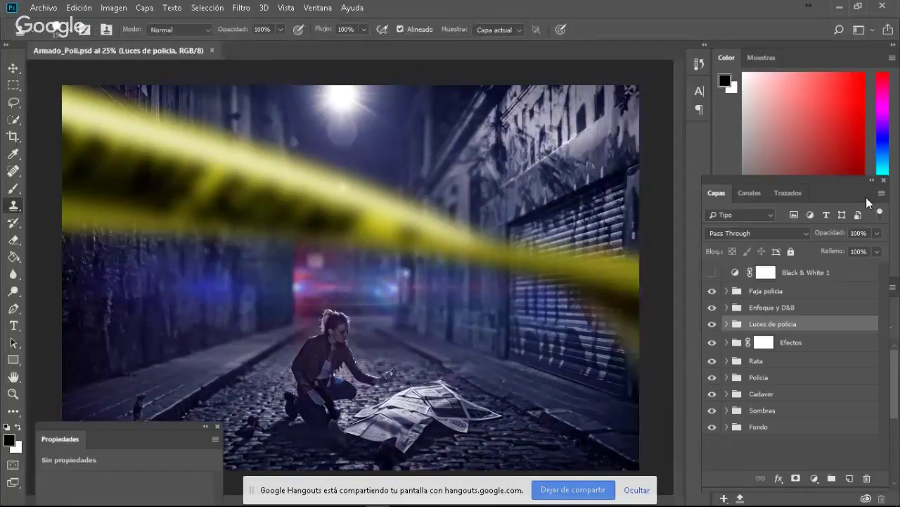
- Solo and expand the Fondo group, inspect the cobblestones close up, then show all layers again
{"action": "left_click", "coordinate": [711, 427], "text": "alt"}
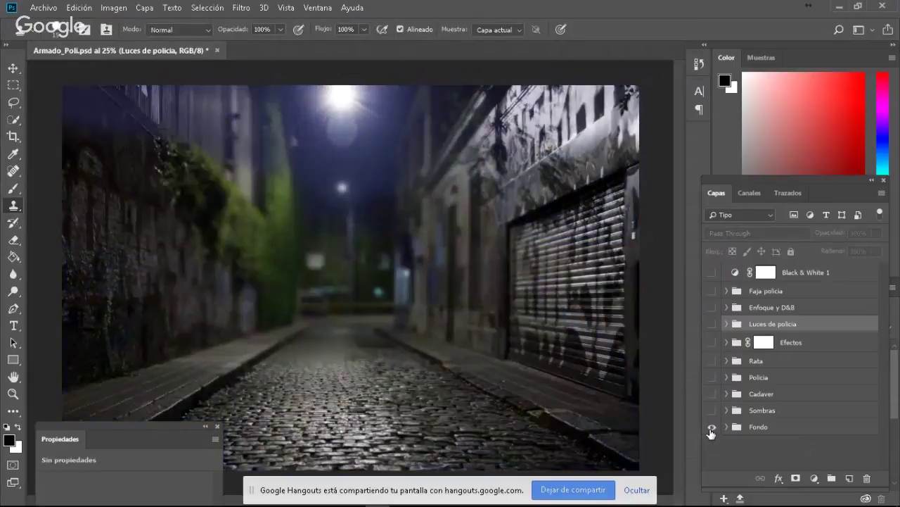
{"action": "left_click", "coordinate": [727, 427]}
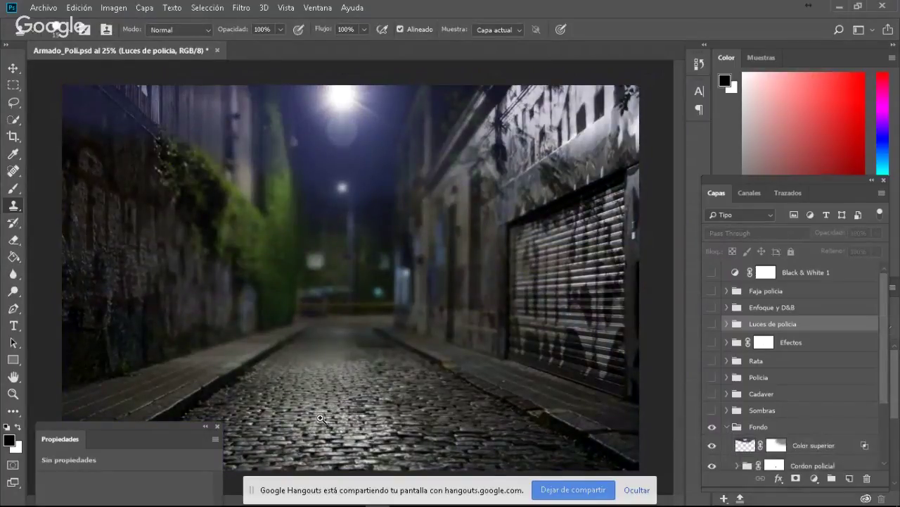
{"action": "left_click_drag", "start_coordinate": [271, 370], "coordinate": [422, 441]}
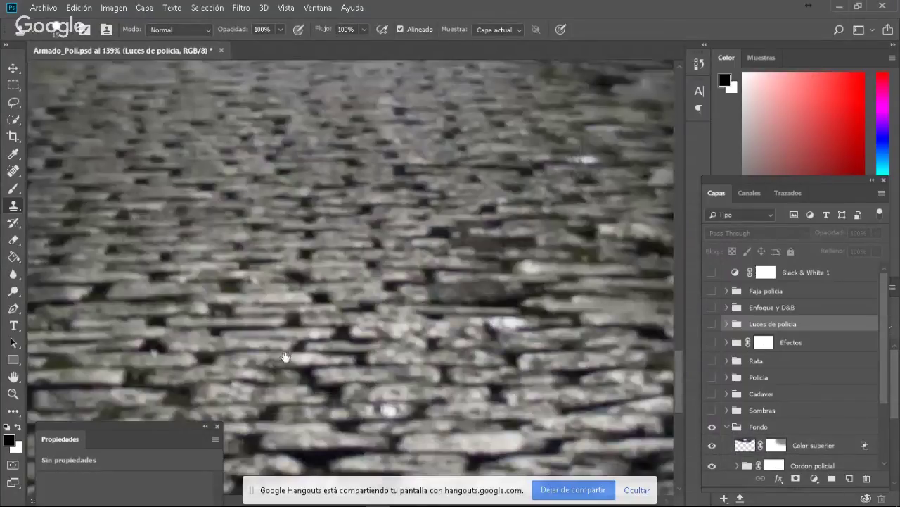
{"action": "left_click_drag", "start_coordinate": [286, 356], "coordinate": [433, 335]}
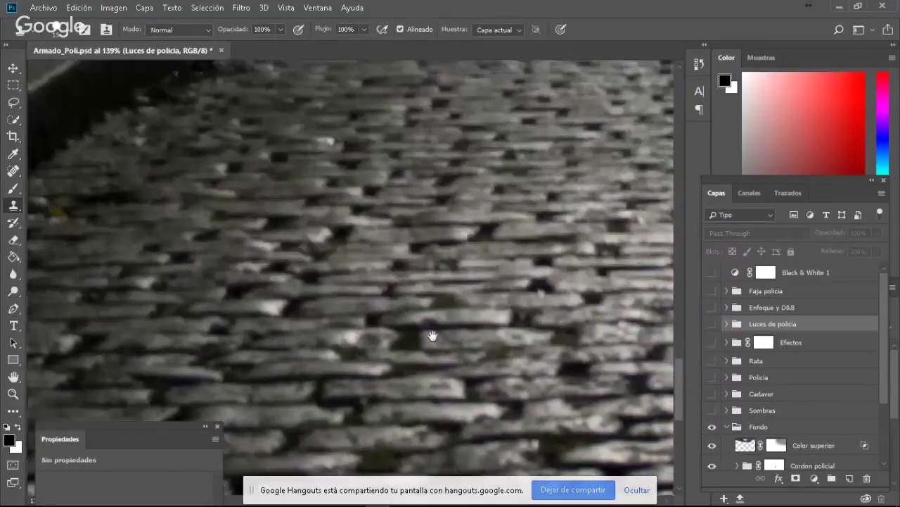
{"action": "left_click", "coordinate": [711, 427], "text": "alt"}
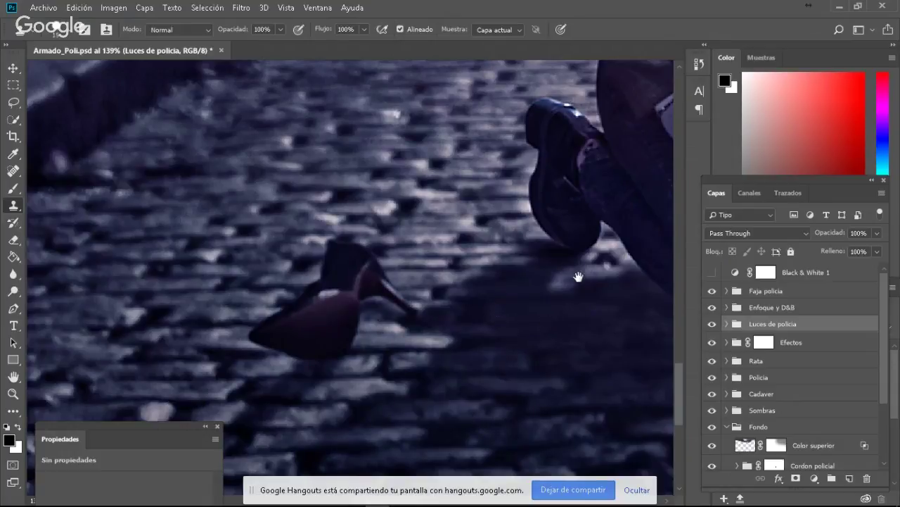
- Pan over the woman's head, phone, knee and the newspaper-covered body, then fit the image on screen
{"action": "left_click_drag", "start_coordinate": [583, 272], "coordinate": [94, 213]}
{"action": "left_click_drag", "start_coordinate": [661, 204], "coordinate": [552, 353]}
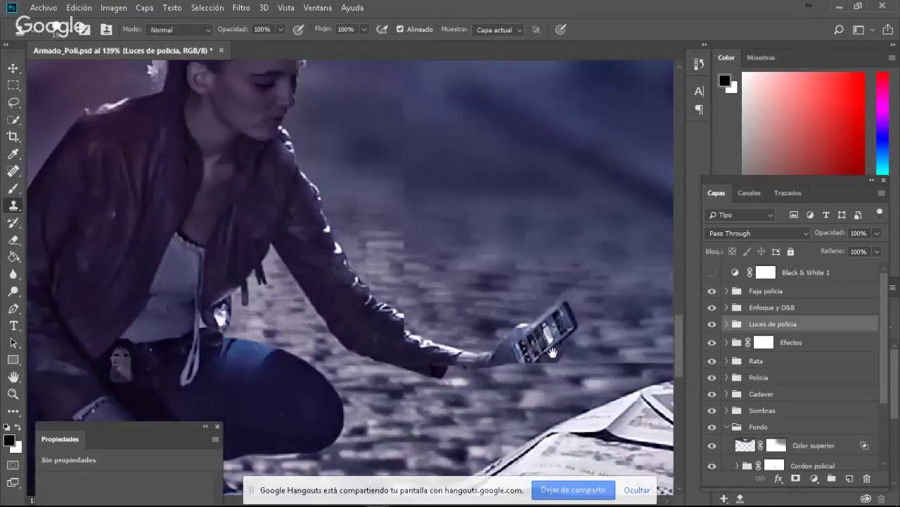
{"action": "left_click_drag", "start_coordinate": [431, 113], "coordinate": [502, 254]}
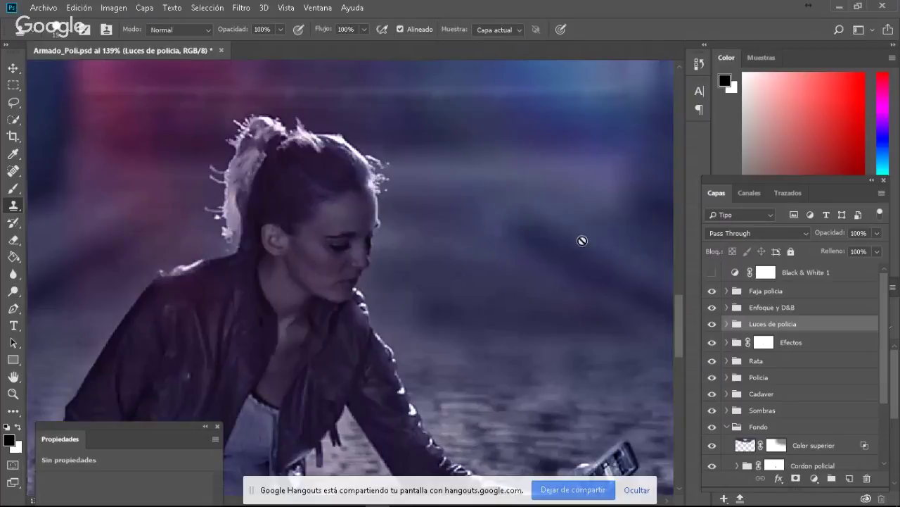
{"action": "left_click_drag", "start_coordinate": [571, 375], "coordinate": [514, 73]}
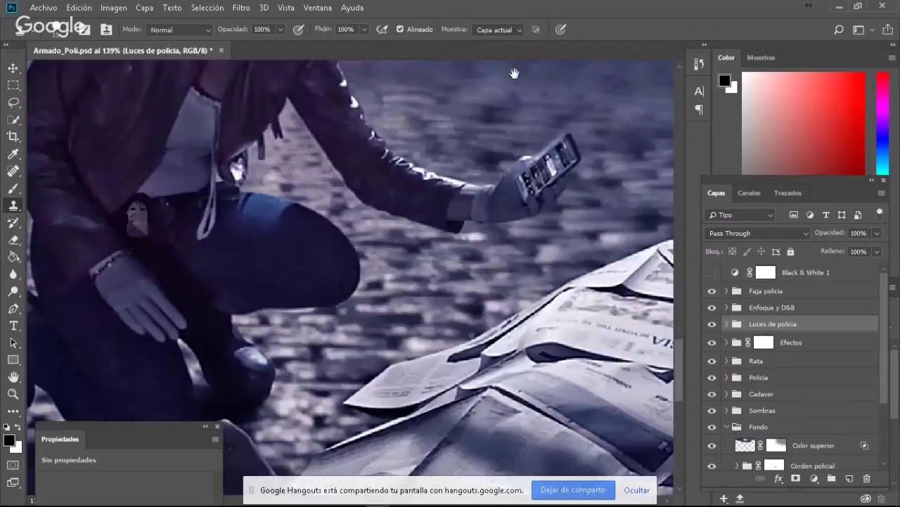
{"action": "mouse_move", "coordinate": [327, 432]}
{"action": "left_mouse_down"}
{"action": "mouse_move", "coordinate": [366, 288]}
{"action": "mouse_move", "coordinate": [399, 327]}
{"action": "left_mouse_up"}
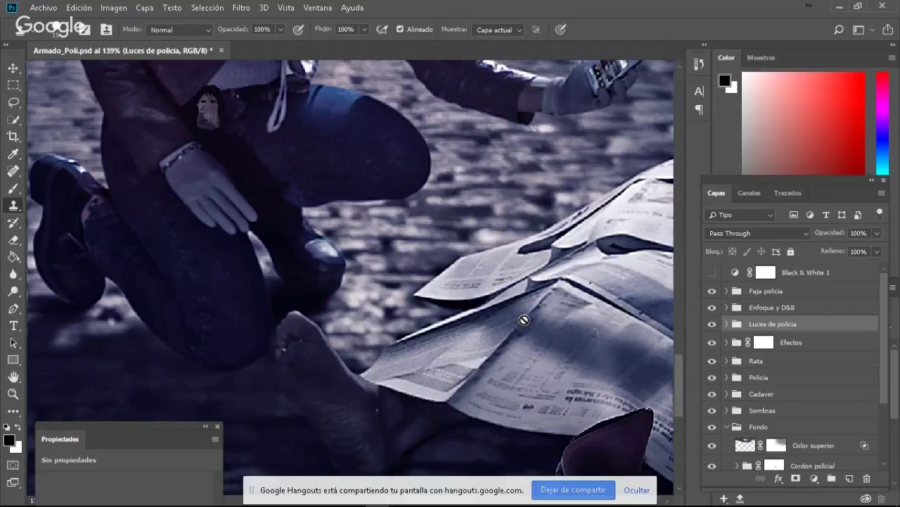
{"action": "key", "text": "ctrl+0"}
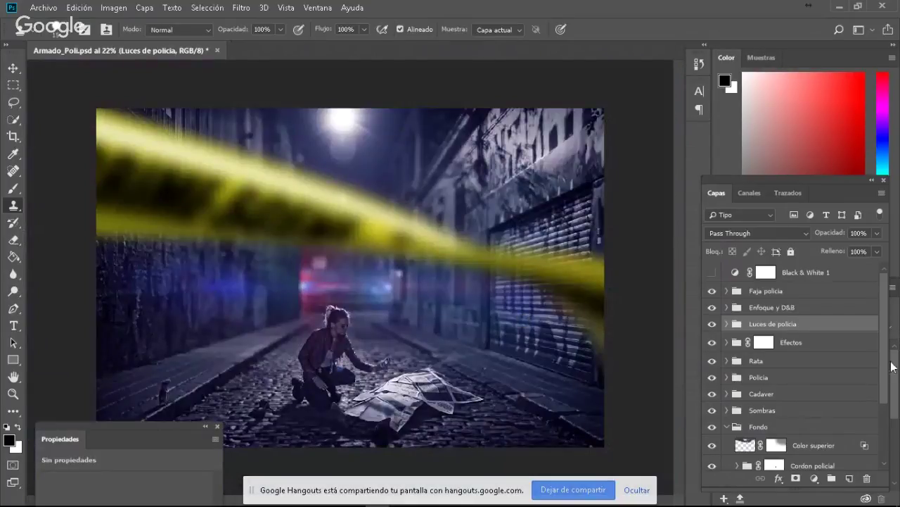
- Solo the Escenario layer to show the bare cobblestone alley photo
{"action": "scroll", "coordinate": [885, 392], "scroll_direction": "down", "scroll_amount": 3}
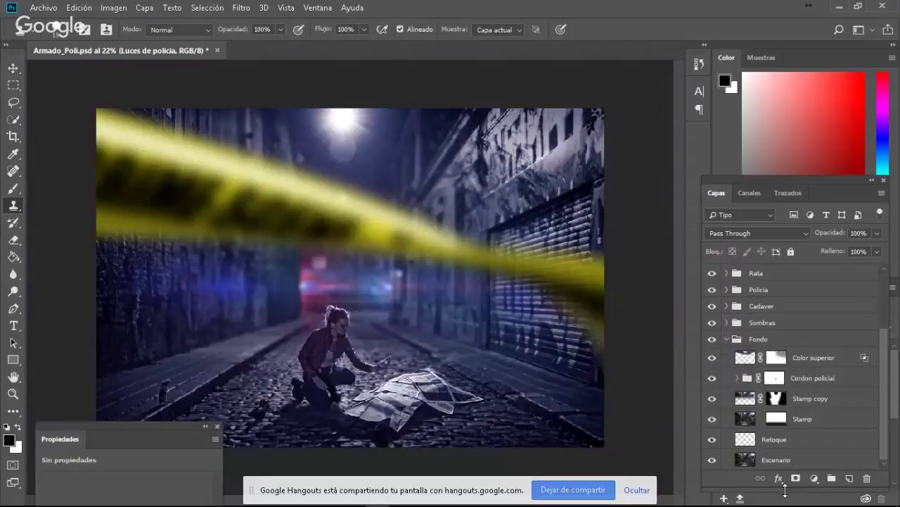
{"action": "left_click", "coordinate": [711, 461], "text": "alt"}
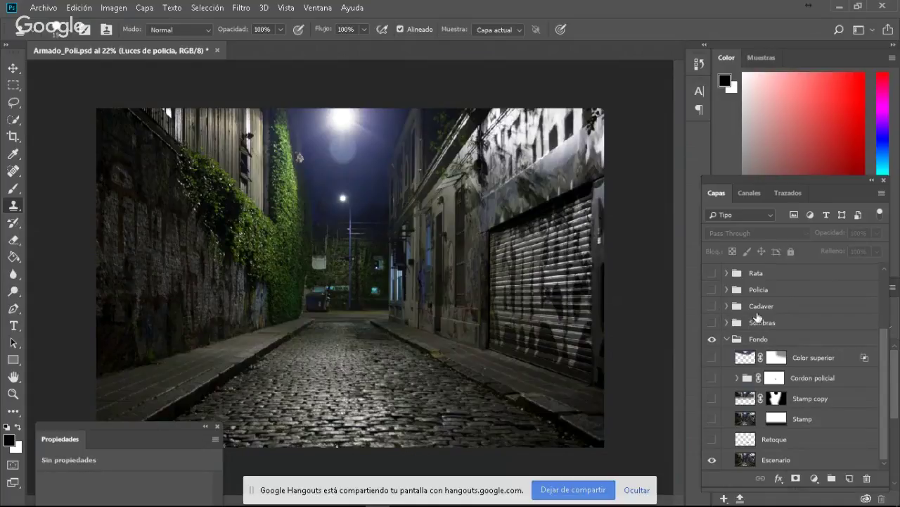
- Expand the Policia group and make the crouching woman visible in the composite
{"action": "left_click", "coordinate": [725, 292]}
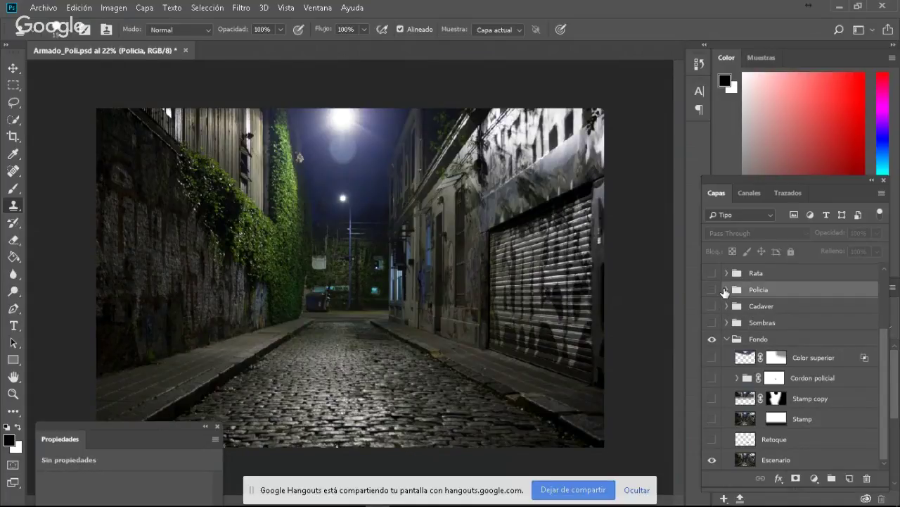
{"action": "left_click", "coordinate": [726, 290]}
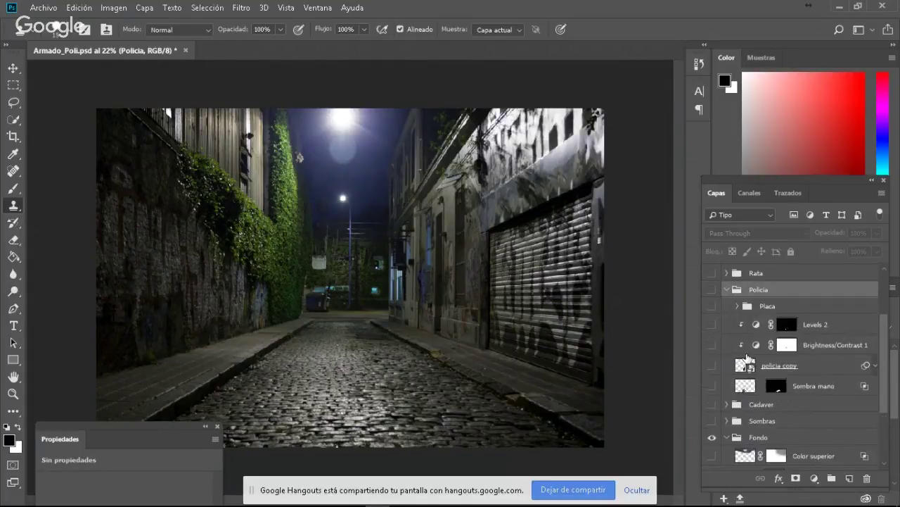
{"action": "left_click", "coordinate": [712, 365]}
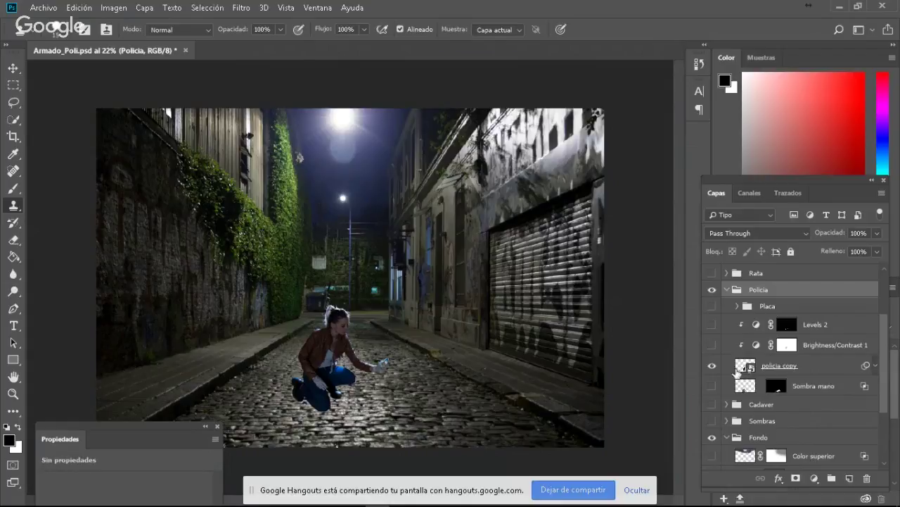
- Open the policia copy smart object as DSC_05721, hide Celular and show the dark red Color Fill 1
{"action": "left_click", "coordinate": [743, 366]}
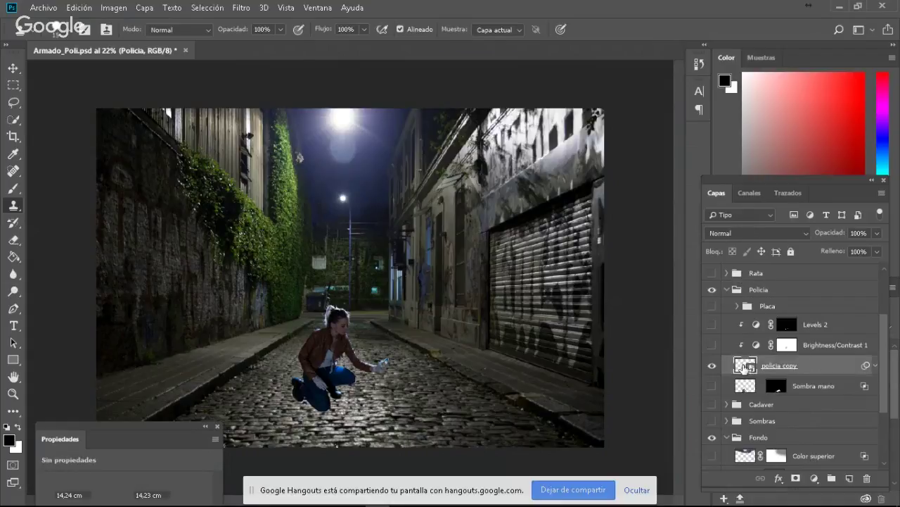
{"action": "double_click", "coordinate": [743, 367]}
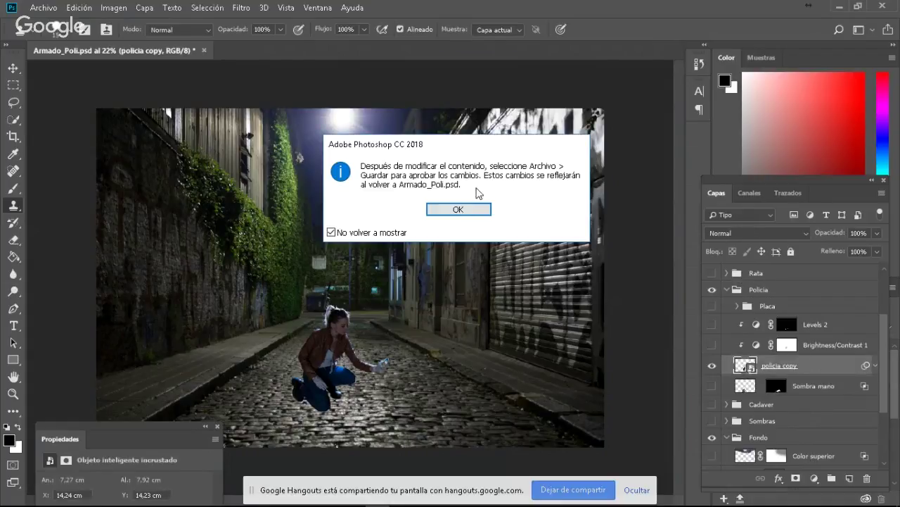
{"action": "left_click", "coordinate": [458, 209]}
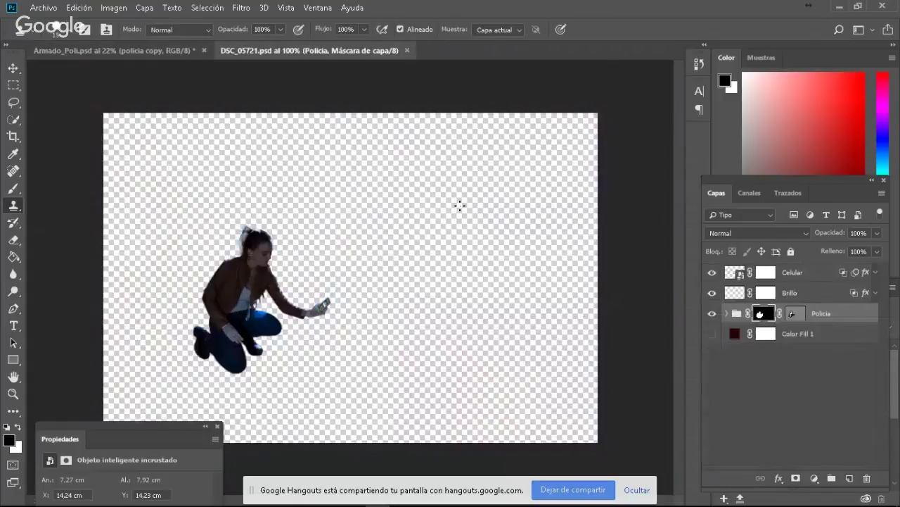
{"action": "left_click", "coordinate": [155, 50]}
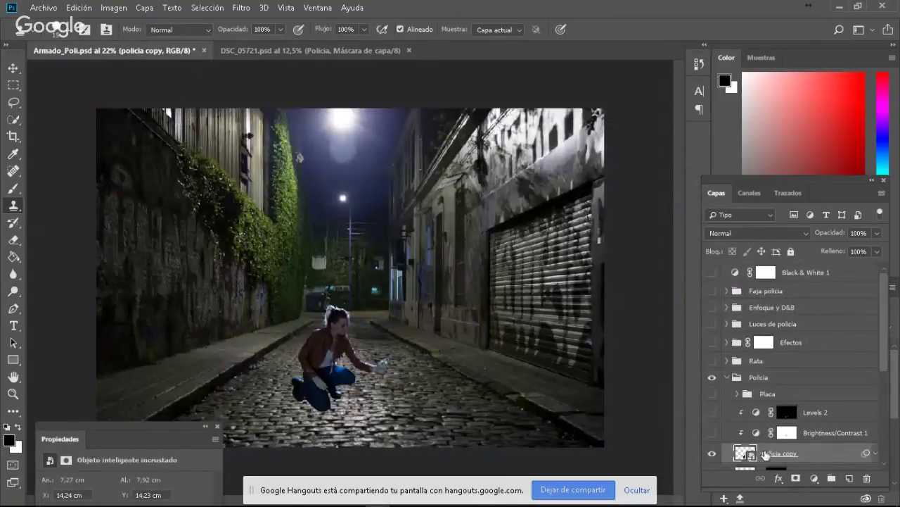
{"action": "left_click", "coordinate": [365, 51]}
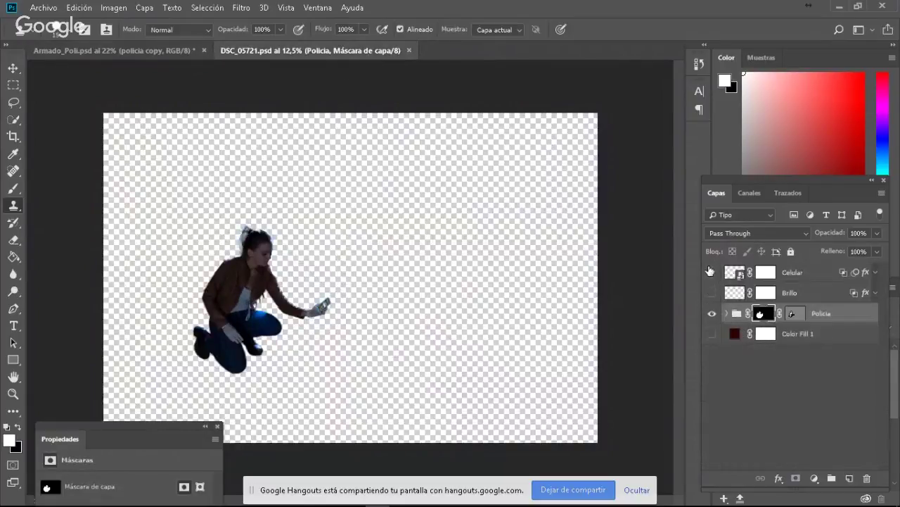
{"action": "left_click", "coordinate": [712, 272]}
{"action": "left_click", "coordinate": [711, 334]}
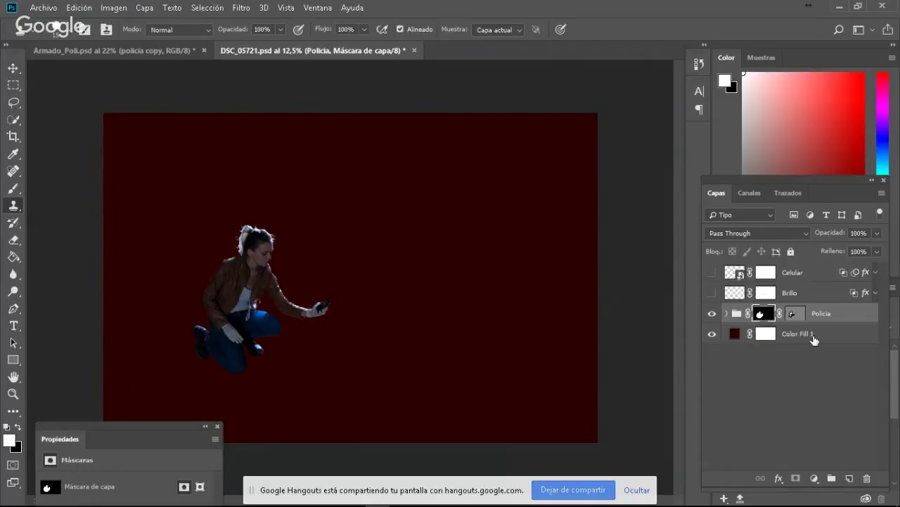
{"action": "left_click", "coordinate": [735, 333]}
{"action": "double_click", "coordinate": [735, 333]}
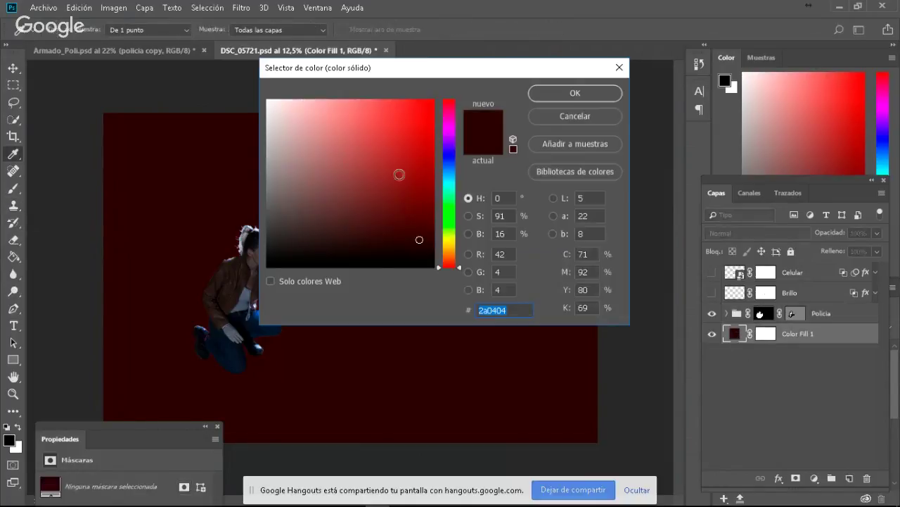
{"action": "left_click", "coordinate": [377, 154]}
{"action": "left_click", "coordinate": [331, 171]}
{"action": "left_click", "coordinate": [359, 226]}
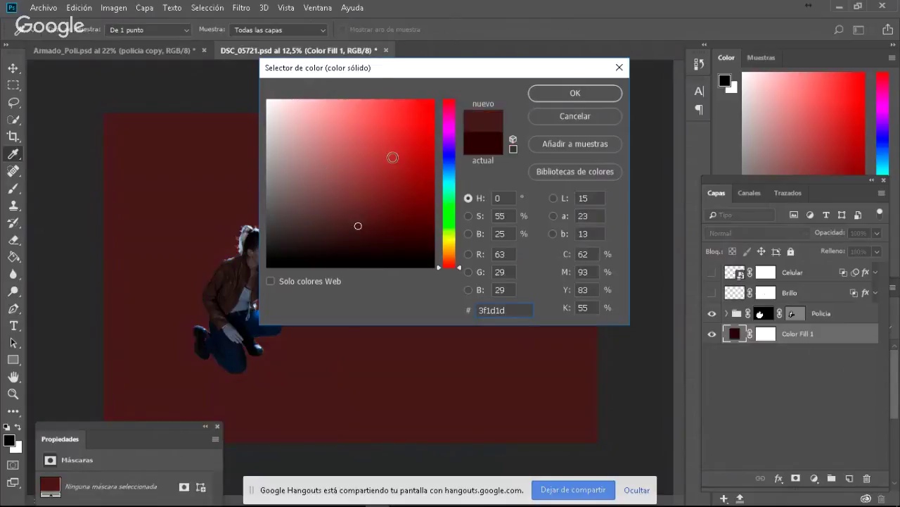
{"action": "left_click", "coordinate": [392, 155]}
{"action": "left_click", "coordinate": [350, 130]}
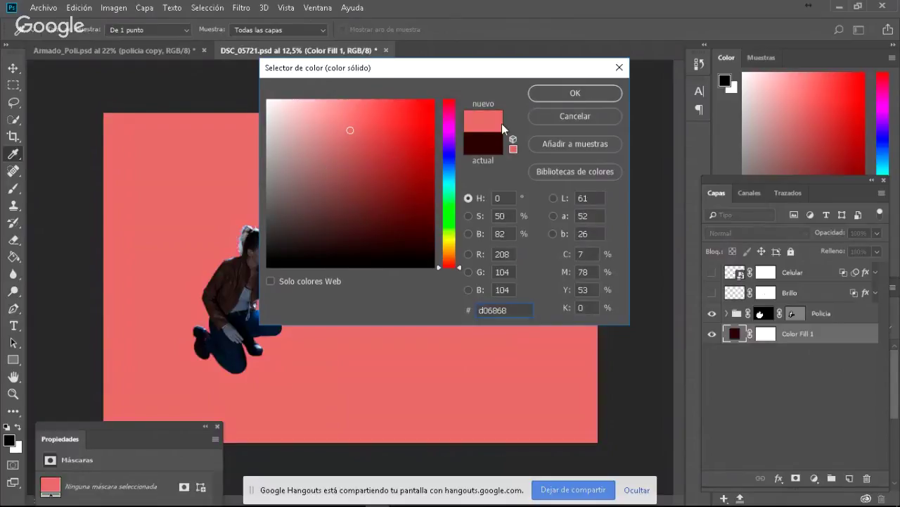
{"action": "left_click", "coordinate": [589, 116]}
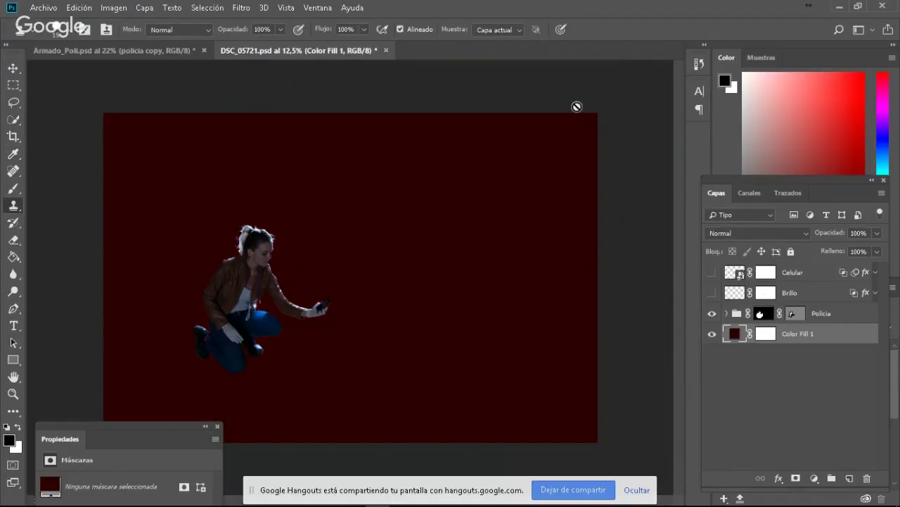
- Toggle the Policia group's layer mask off and on, then view the layer mask on the canvas
{"action": "left_click", "coordinate": [10, 441]}
{"action": "left_click", "coordinate": [599, 115]}
{"action": "left_click", "coordinate": [761, 314], "text": "shift"}
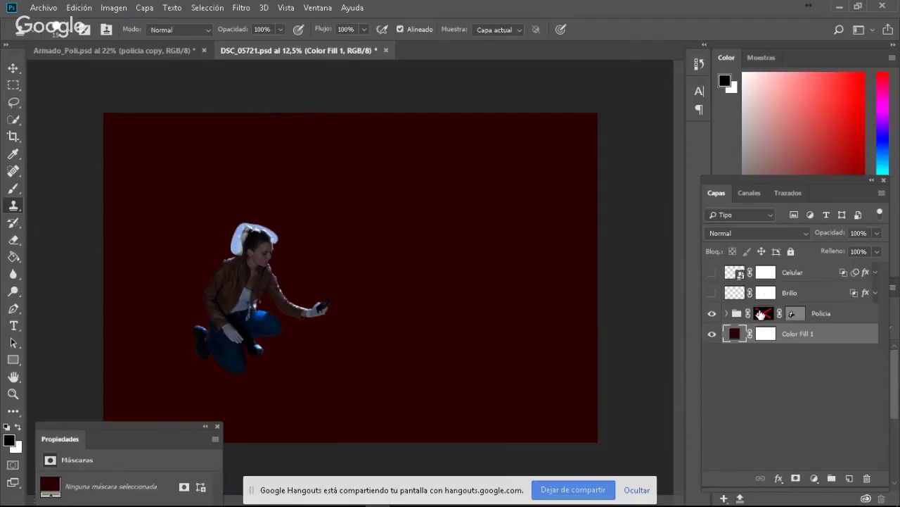
{"action": "left_click", "coordinate": [761, 315], "text": "shift"}
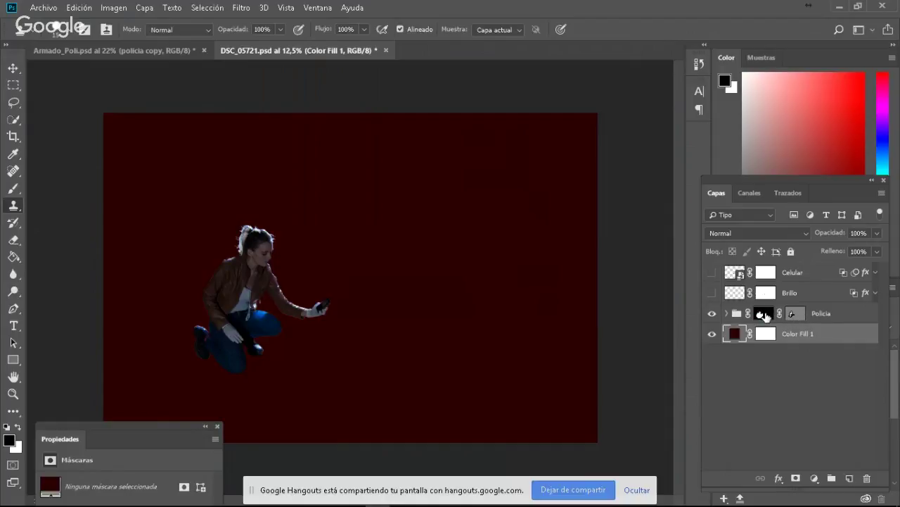
{"action": "left_click", "coordinate": [765, 315]}
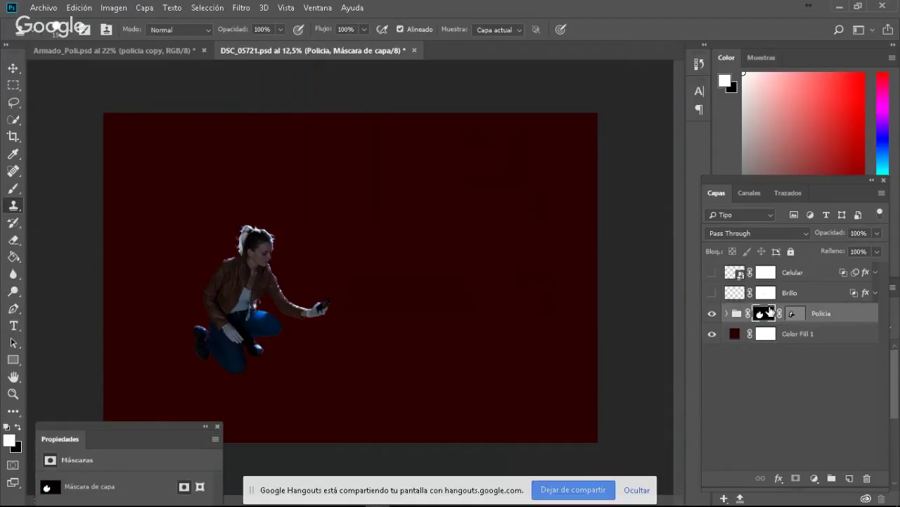
{"action": "left_click", "coordinate": [767, 314], "text": "shift"}
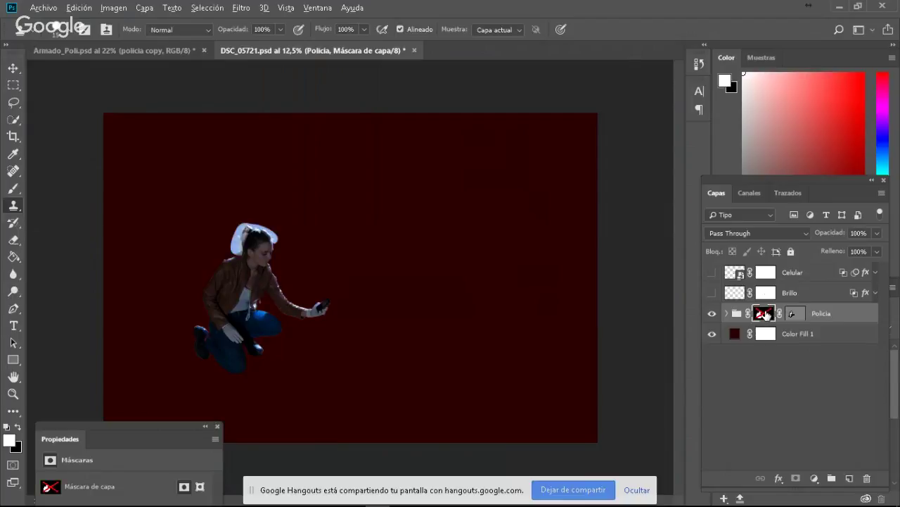
{"action": "left_click", "coordinate": [766, 314], "text": "alt"}
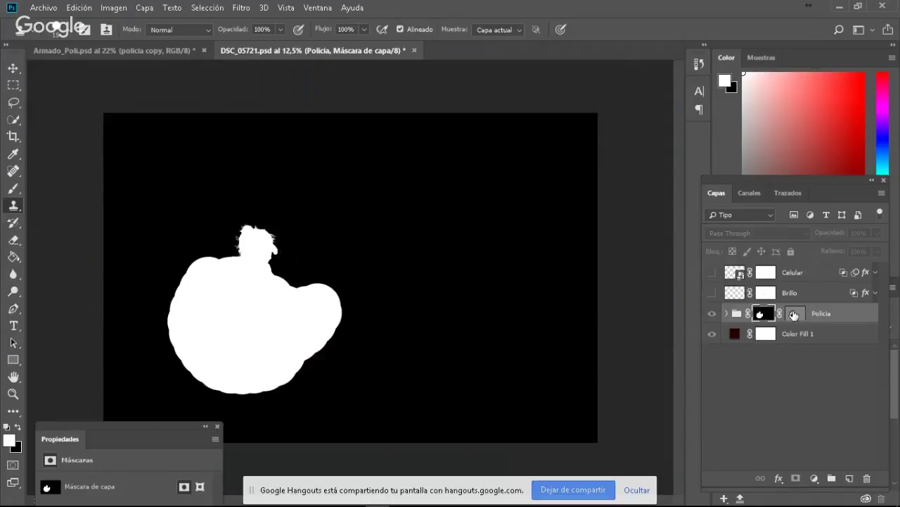
- Disable the Policia group's vector mask so the woman shows in the irregular blob on dark red
{"action": "left_click", "coordinate": [794, 315]}
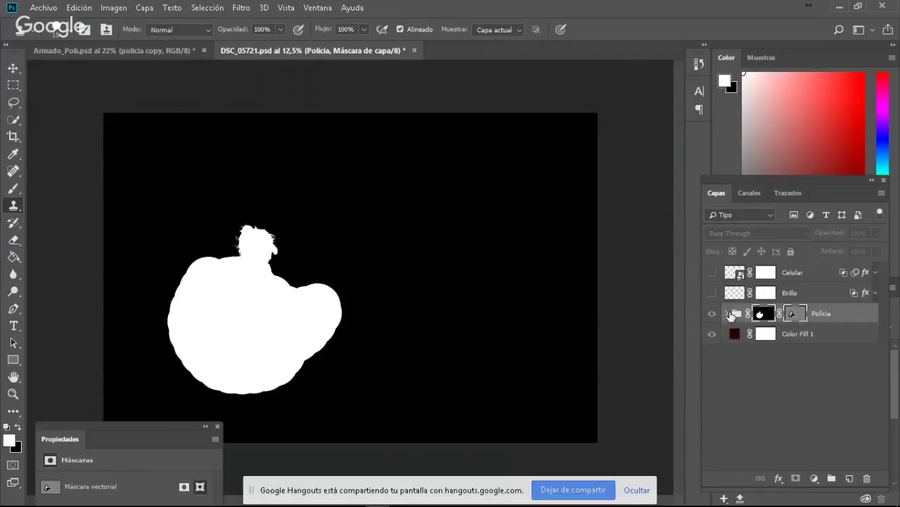
{"action": "left_click", "coordinate": [792, 315], "text": "shift"}
{"action": "left_click", "coordinate": [793, 314], "text": "shift"}
{"action": "left_click", "coordinate": [769, 317]}
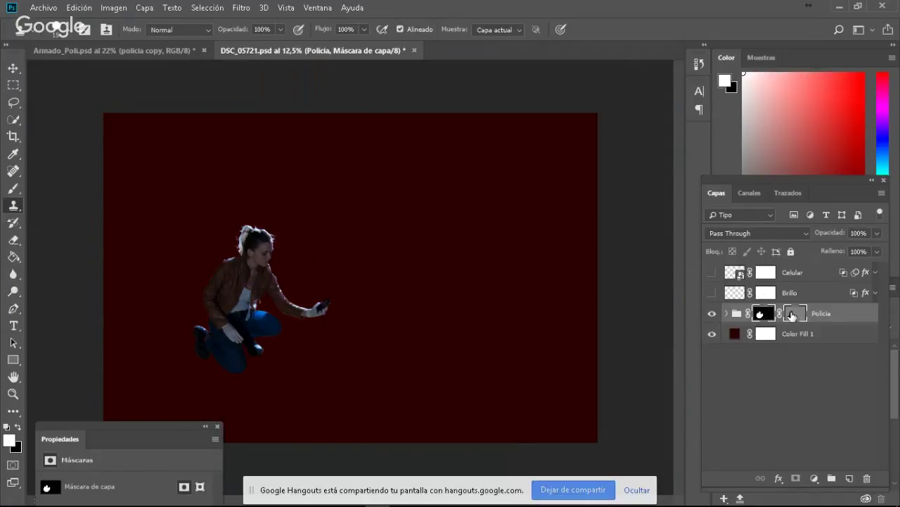
{"action": "left_click", "coordinate": [792, 315], "text": "shift"}
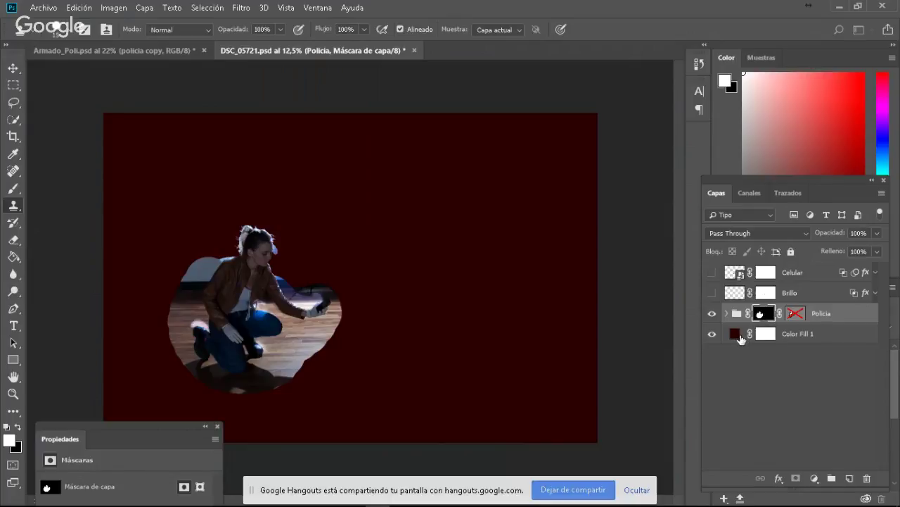
- Start a new document with Ctrl+N, showing the A medida preset at 1366 x 768 px, 72 ppp
{"action": "key", "text": "ctrl+n"}
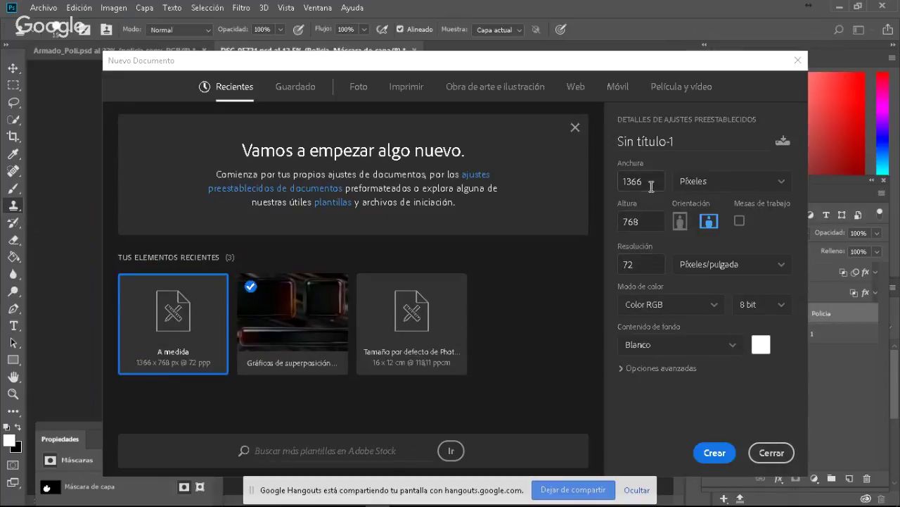
- Create the blank 1366×768 document and place a trial single-column selection on it
{"action": "key", "text": "Return"}
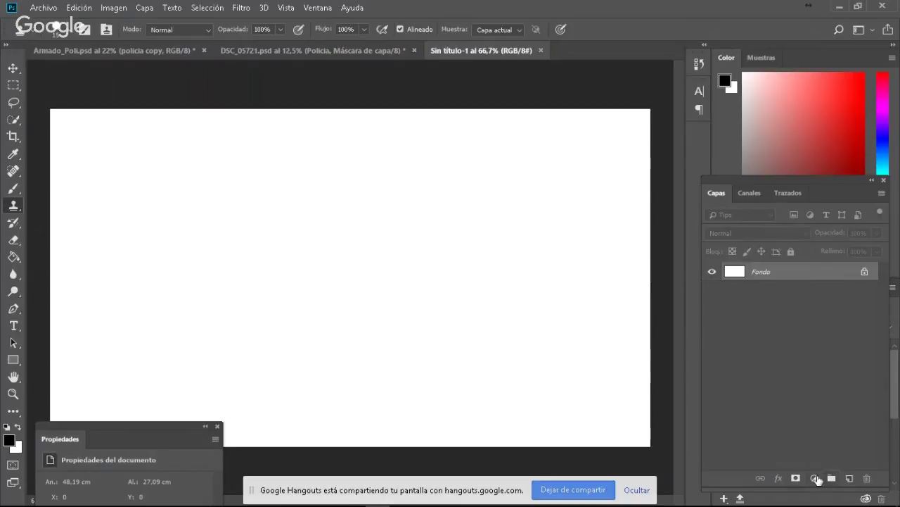
{"action": "left_click", "coordinate": [13, 85]}
{"action": "left_click", "coordinate": [92, 122]}
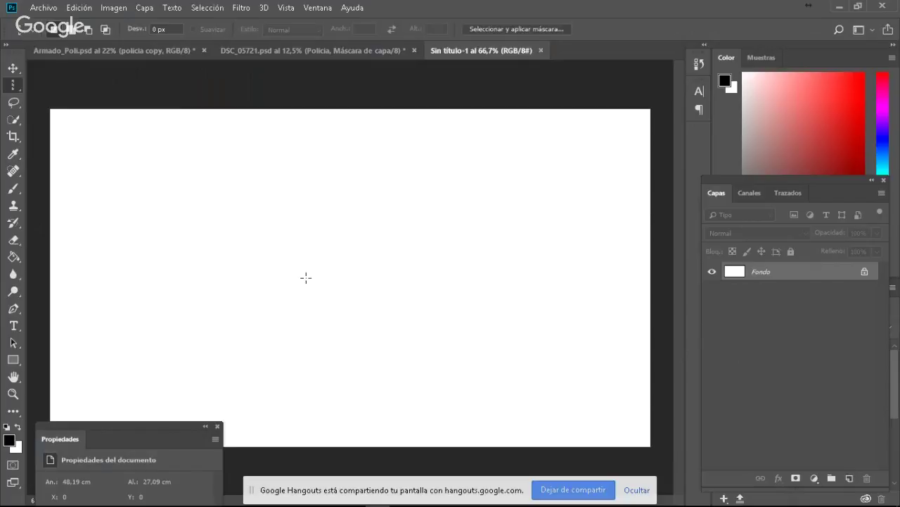
{"action": "left_click_drag", "start_coordinate": [246, 199], "coordinate": [389, 321]}
{"action": "left_click", "coordinate": [328, 246]}
- Switch to the Elliptical Marquee and mark out a circle left of the canvas centre
{"action": "left_click", "coordinate": [12, 85]}
{"action": "left_click", "coordinate": [55, 97]}
{"action": "left_click", "coordinate": [268, 214]}
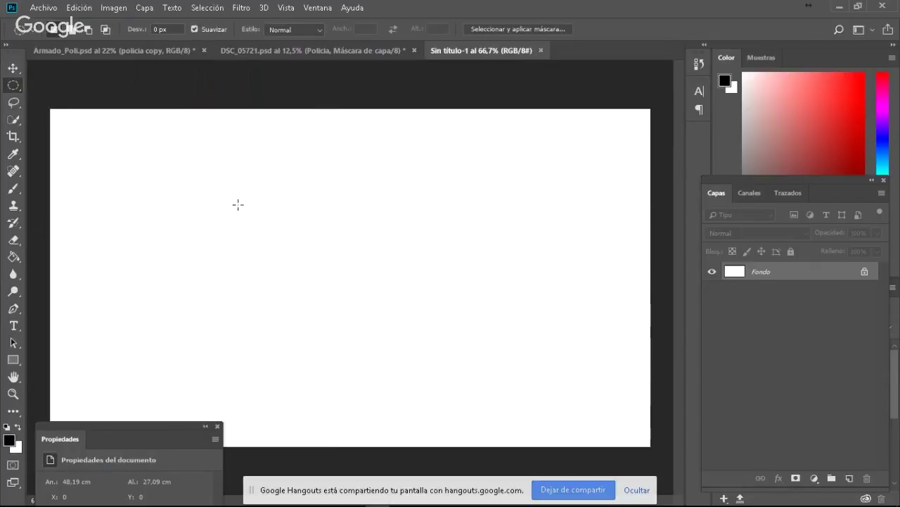
{"action": "left_click_drag", "start_coordinate": [238, 204], "coordinate": [391, 336]}
- Fill the circle with a red Color uniforme layer, then marquee a second overlapping circle upper right
{"action": "left_click", "coordinate": [814, 478]}
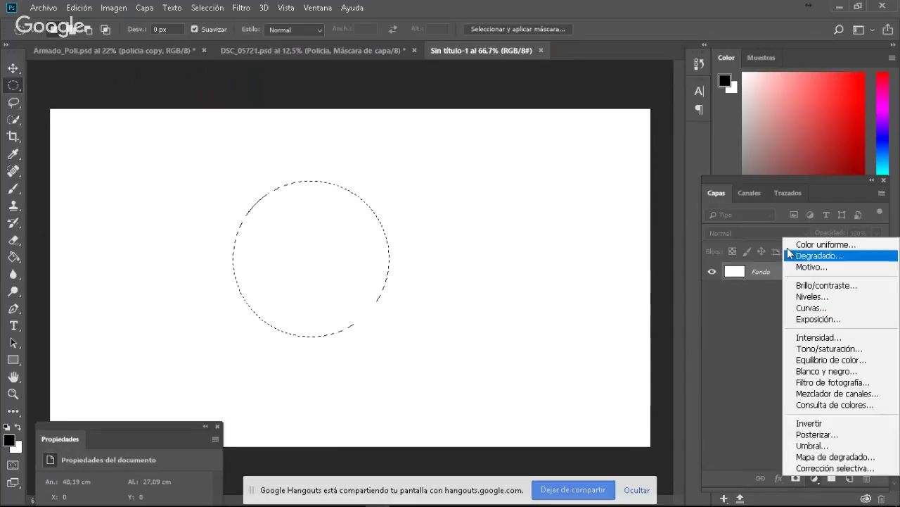
{"action": "left_click", "coordinate": [812, 243]}
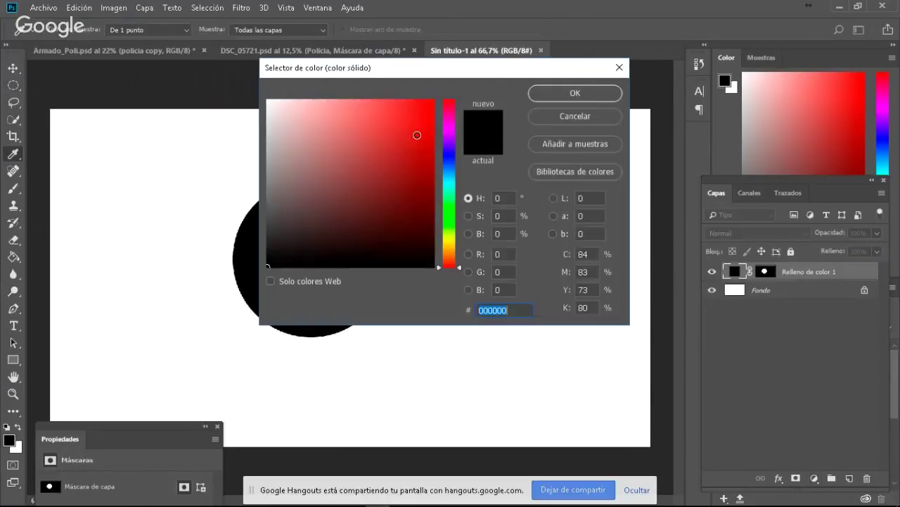
{"action": "left_click", "coordinate": [420, 122]}
{"action": "left_click", "coordinate": [601, 96]}
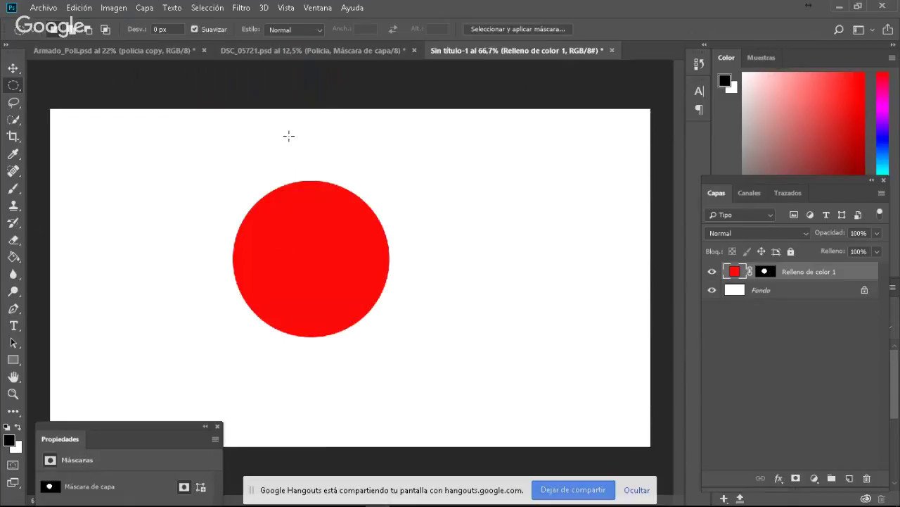
{"action": "left_click_drag", "start_coordinate": [289, 136], "coordinate": [483, 295]}
- Fill the selection white then black in Relleno de color 1's mask, deselect, and delete the mask
{"action": "left_click", "coordinate": [766, 270]}
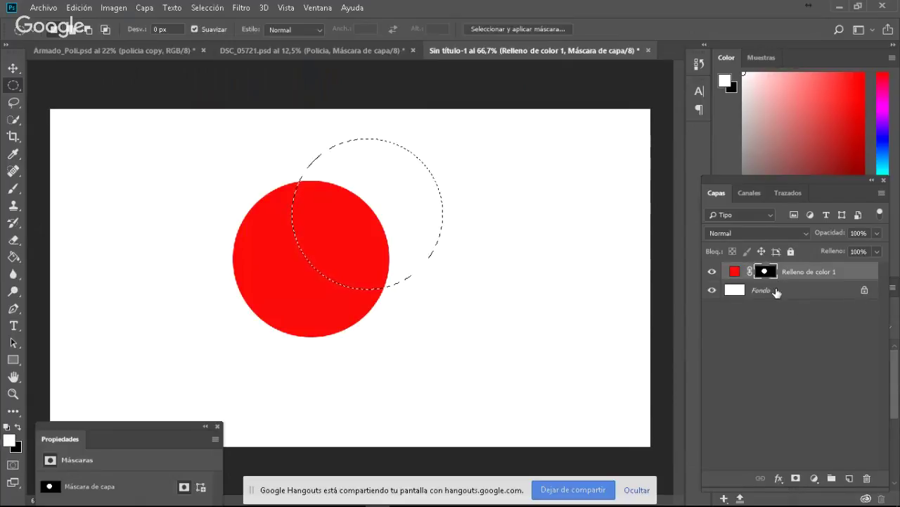
{"action": "key", "text": "alt+BackSpace"}
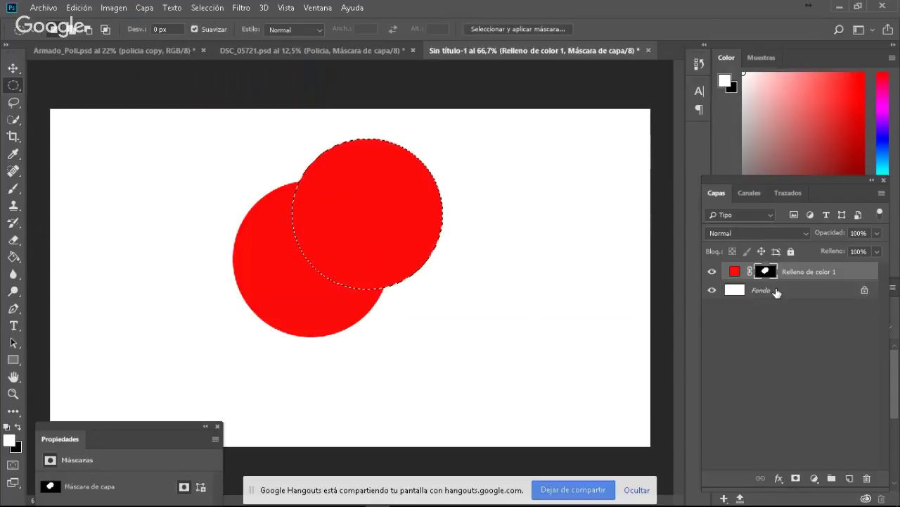
{"action": "key", "text": "ctrl+BackSpace"}
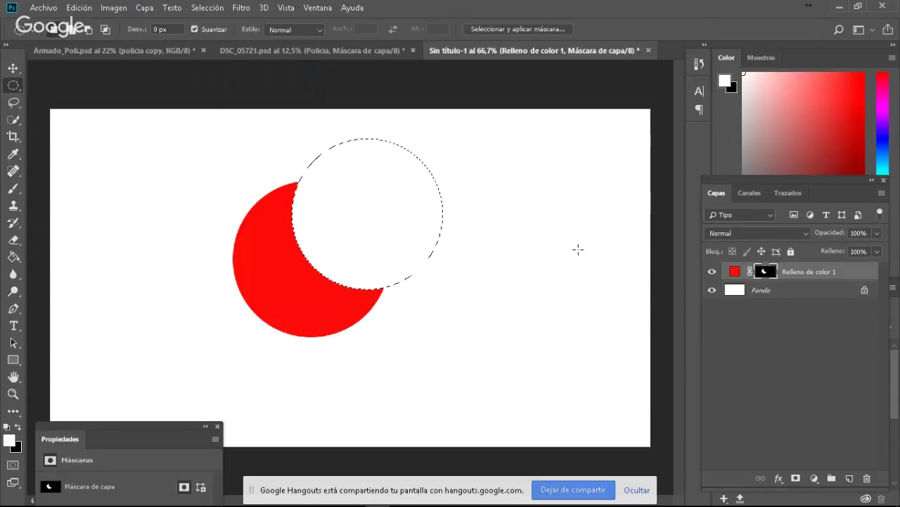
{"action": "left_click", "coordinate": [528, 276]}
{"action": "left_click_drag", "start_coordinate": [763, 272], "coordinate": [886, 486]}
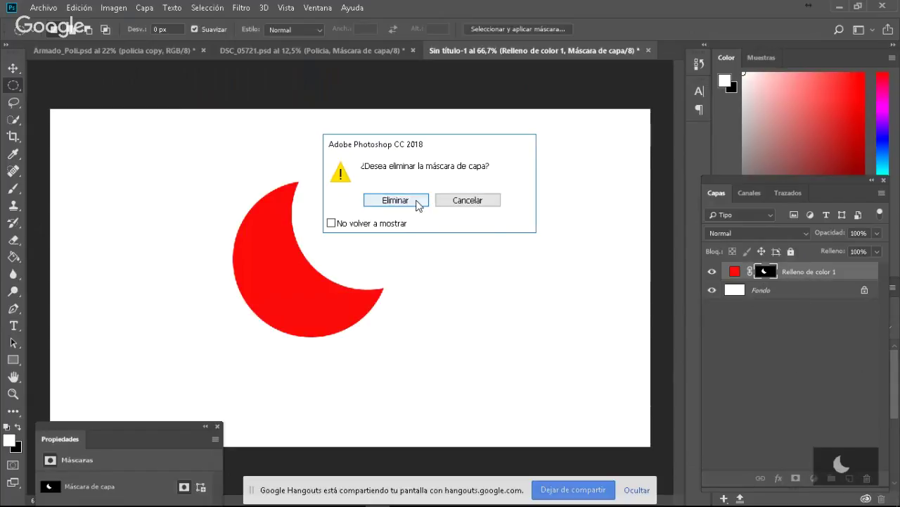
{"action": "left_click", "coordinate": [417, 202]}
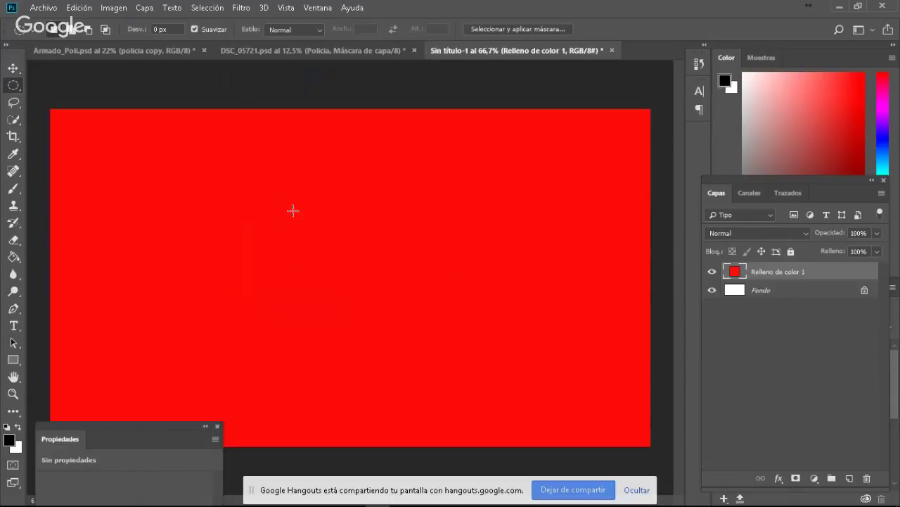
- Draw a circular path with the Ellipse tool set to Trazado mode
{"action": "left_click", "coordinate": [11, 359]}
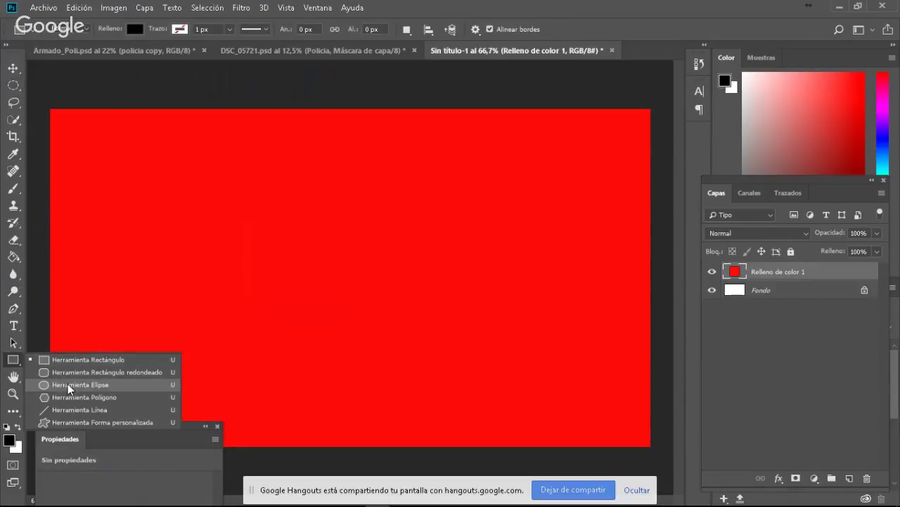
{"action": "left_click", "coordinate": [77, 383]}
{"action": "left_click", "coordinate": [71, 29]}
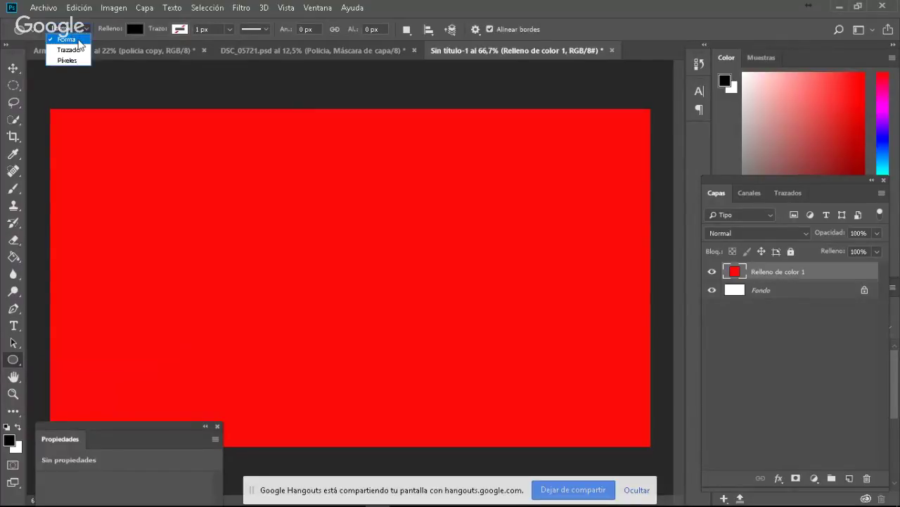
{"action": "left_click", "coordinate": [71, 50]}
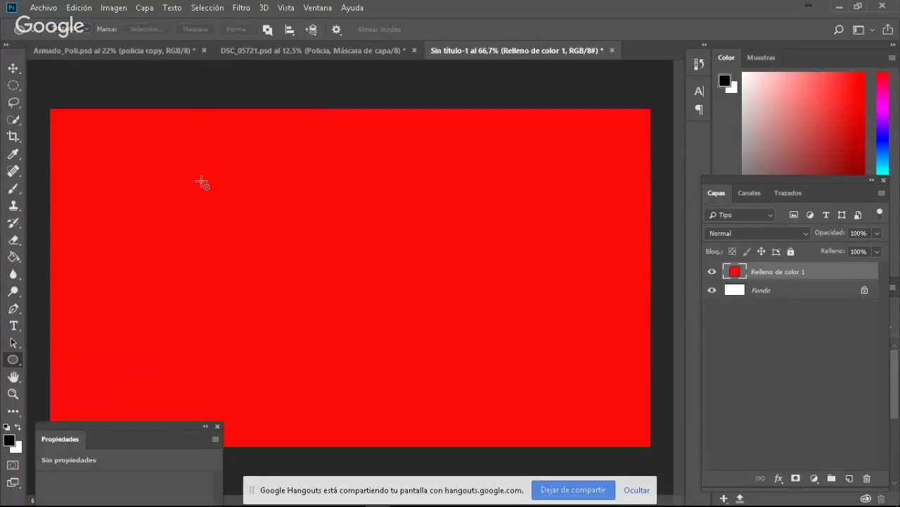
{"action": "left_click_drag", "start_coordinate": [201, 175], "coordinate": [453, 384]}
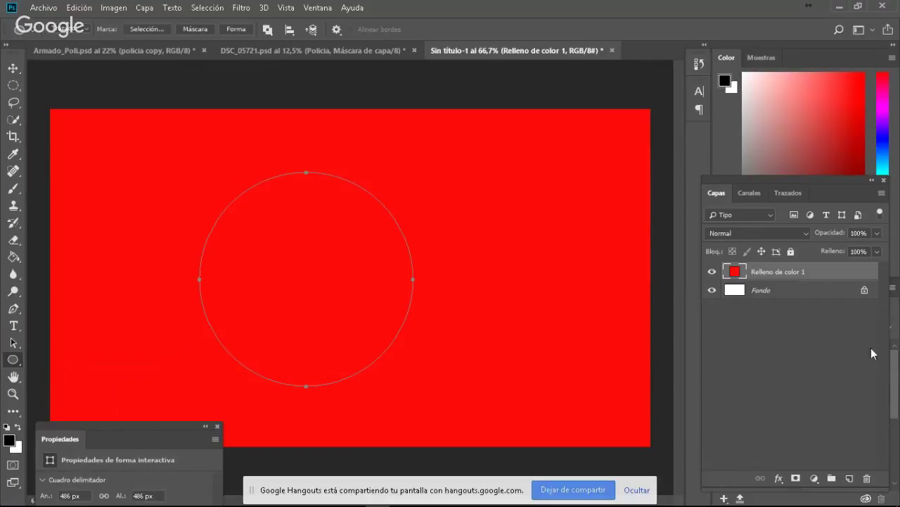
- Add a vector mask from the circle path to Relleno de color 1
{"action": "left_click", "coordinate": [795, 479]}
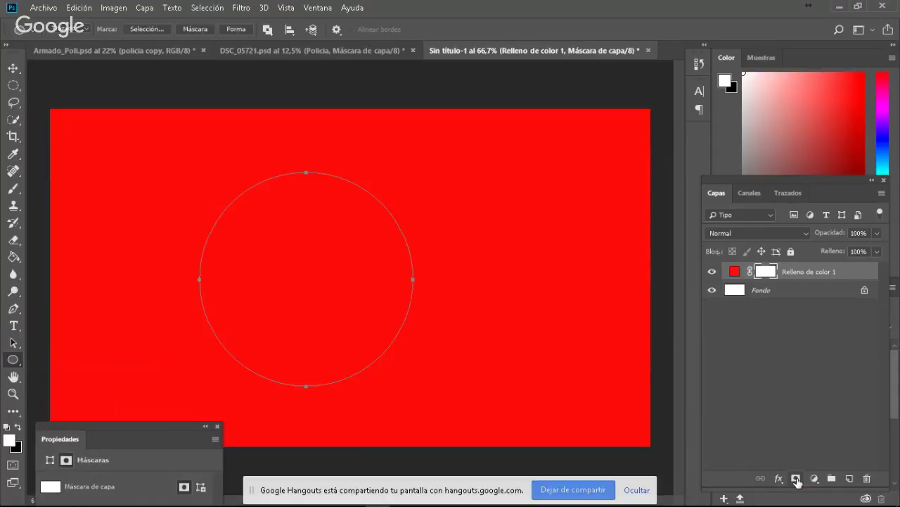
{"action": "key", "text": "ctrl+z"}
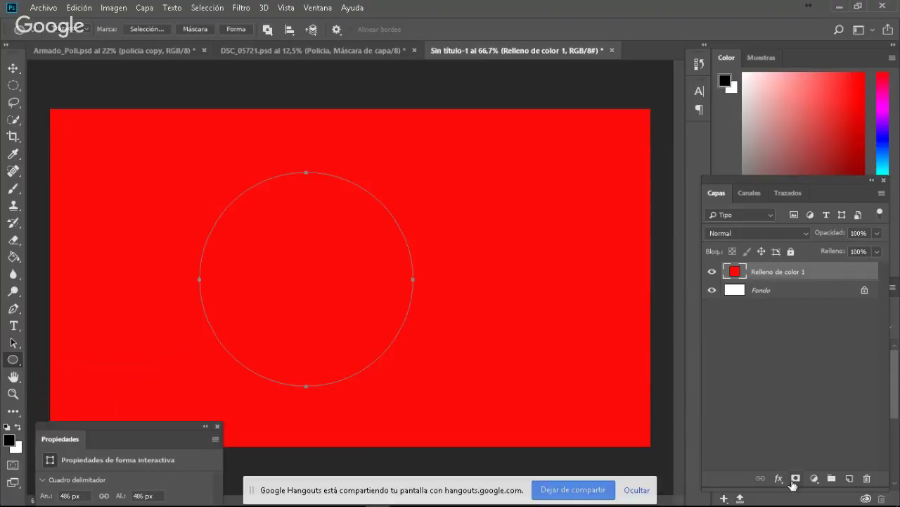
{"action": "left_click", "coordinate": [795, 477]}
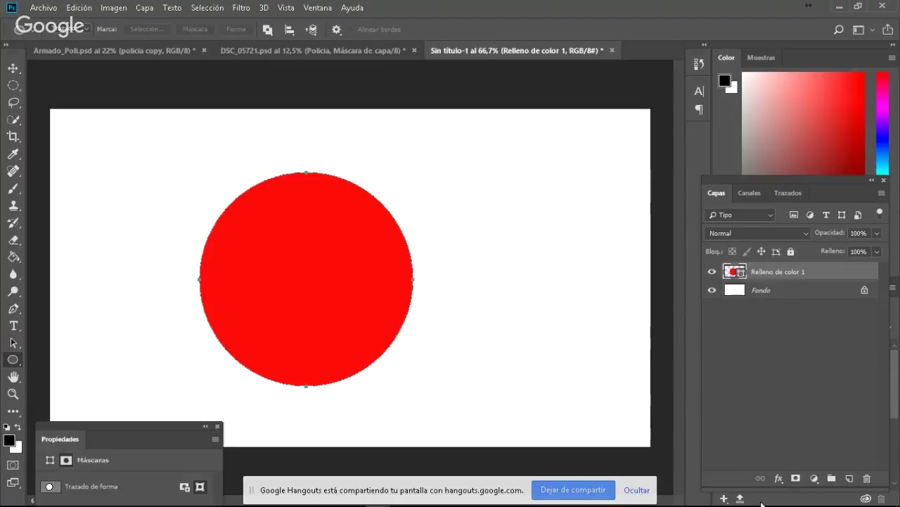
{"action": "left_click", "coordinate": [814, 478]}
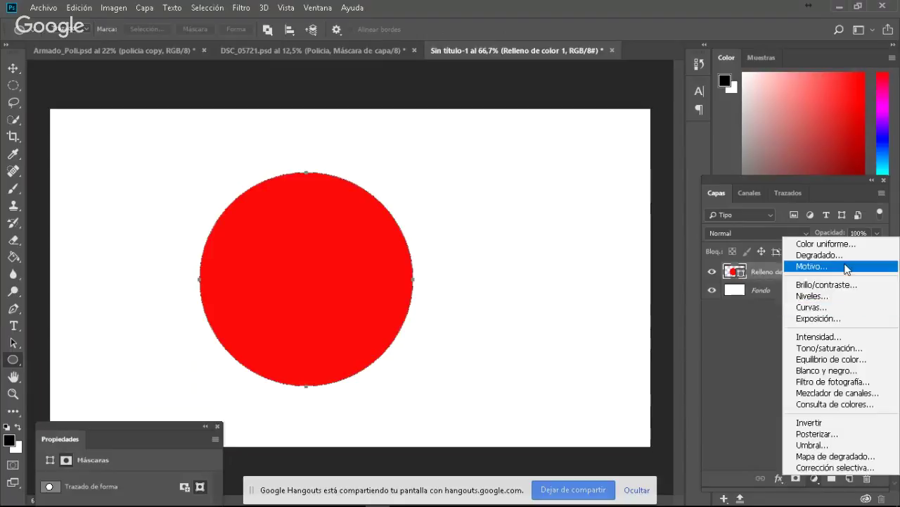
{"action": "left_click", "coordinate": [743, 339]}
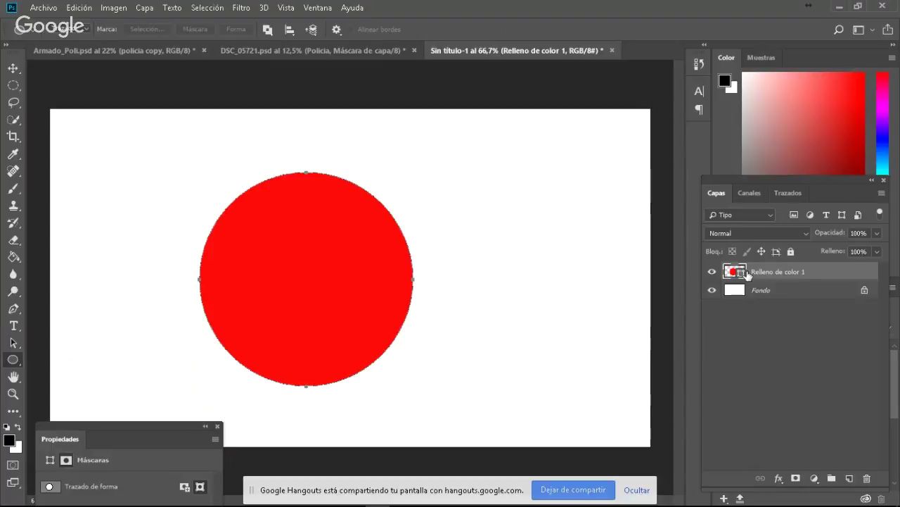
- Add a Niveles 1 levels adjustment layer and delete its pixel mask
{"action": "left_click", "coordinate": [815, 478]}
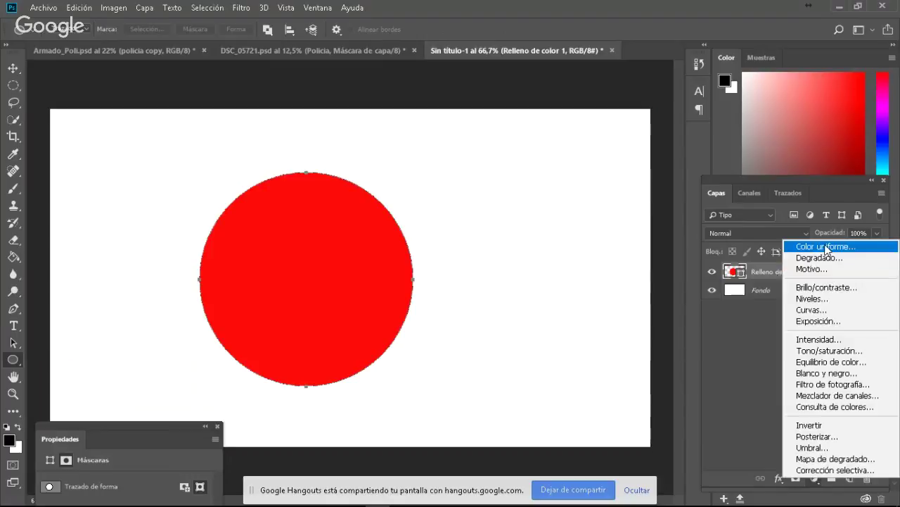
{"action": "left_click", "coordinate": [821, 301]}
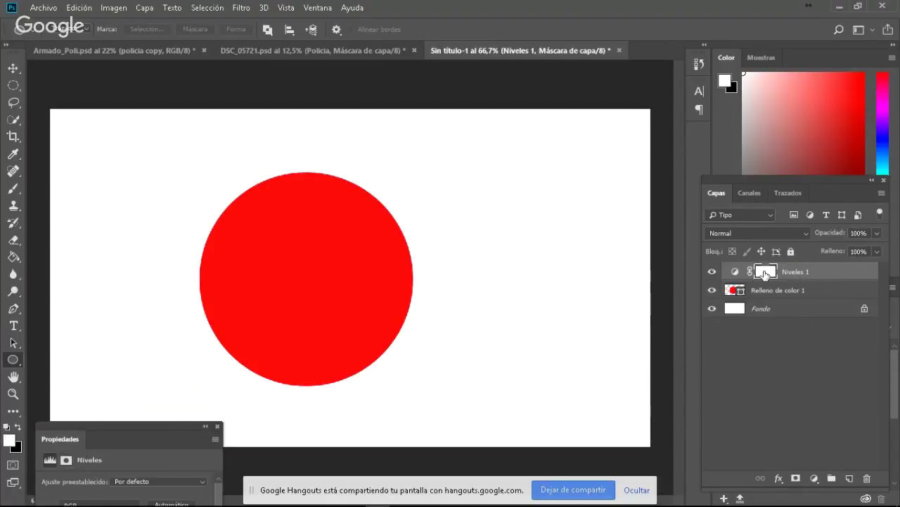
{"action": "left_click_drag", "start_coordinate": [765, 273], "coordinate": [866, 478]}
{"action": "left_click", "coordinate": [373, 202]}
- Give Niveles 1 an elliptical vector mask overlapping the red circle, then hide it
{"action": "mouse_move", "coordinate": [257, 140]}
{"action": "left_mouse_down"}
{"action": "mouse_move", "coordinate": [415, 246]}
{"action": "mouse_move", "coordinate": [483, 341]}
{"action": "left_mouse_up"}
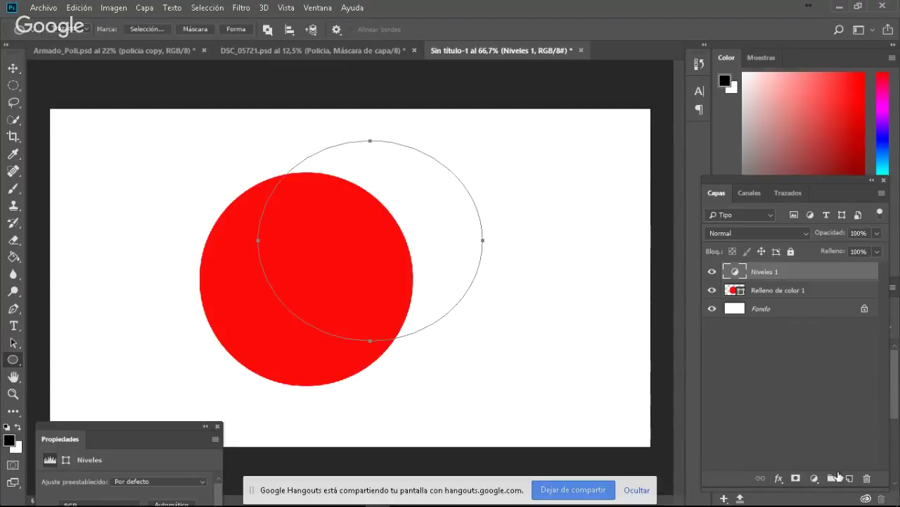
{"action": "left_click", "coordinate": [796, 479], "text": "ctrl"}
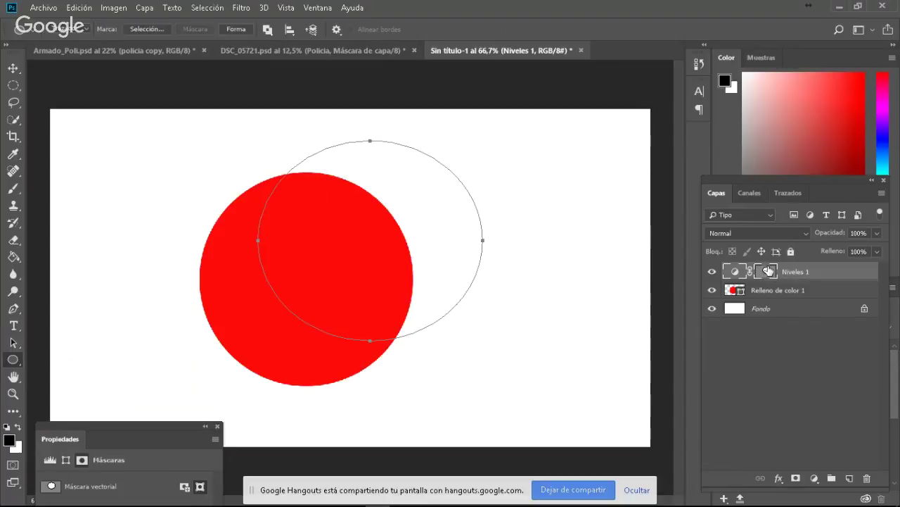
{"action": "left_click", "coordinate": [712, 271]}
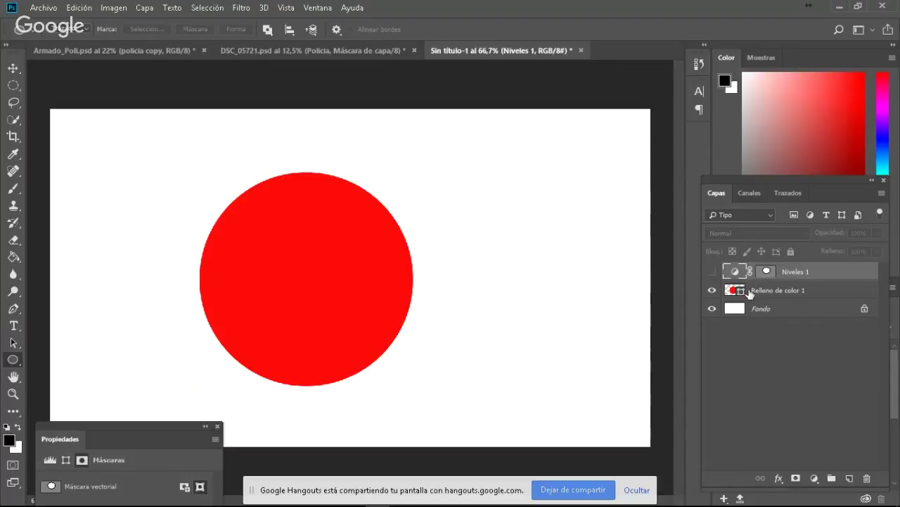
{"action": "left_click", "coordinate": [742, 292]}
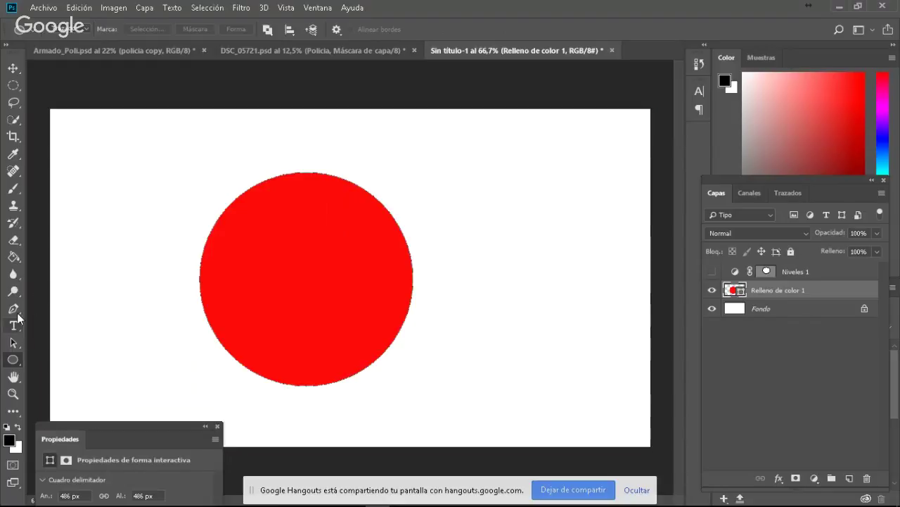
- Select the circle path, rasterize Relleno de color 1 then undo it, and delete Niveles 1
{"action": "left_click", "coordinate": [14, 340]}
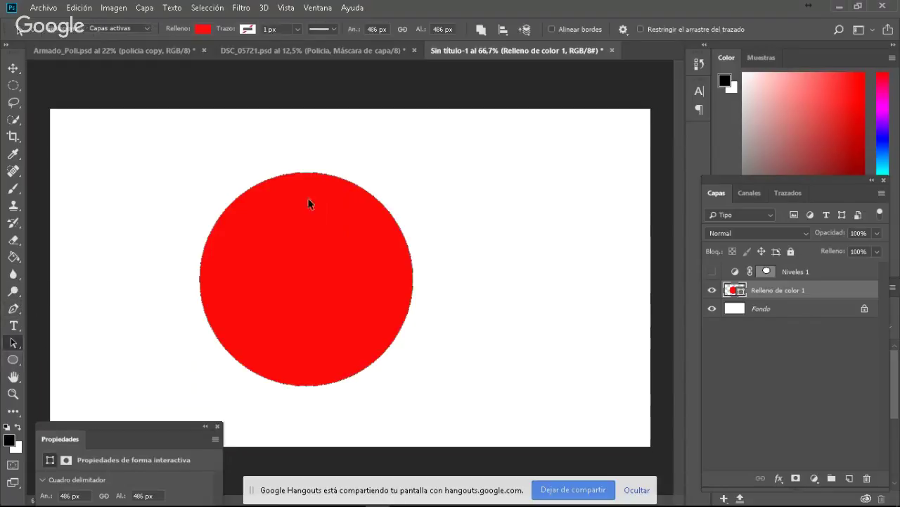
{"action": "left_click", "coordinate": [260, 183]}
{"action": "right_click", "coordinate": [815, 289]}
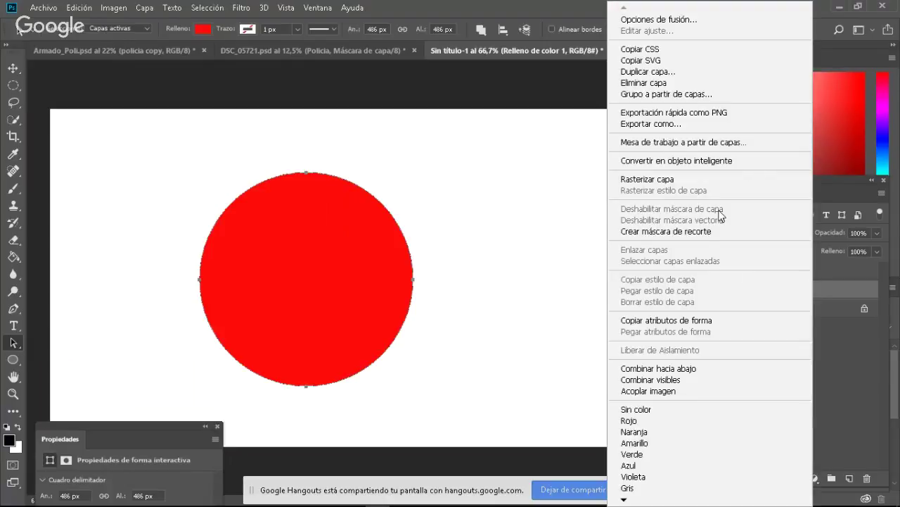
{"action": "left_click", "coordinate": [702, 178]}
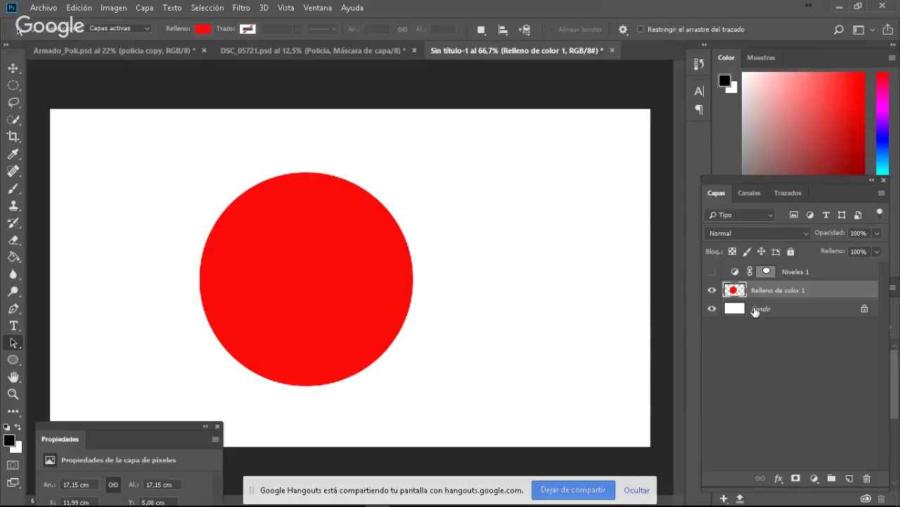
{"action": "key", "text": "ctrl+z"}
{"action": "left_click_drag", "start_coordinate": [841, 271], "coordinate": [868, 477]}
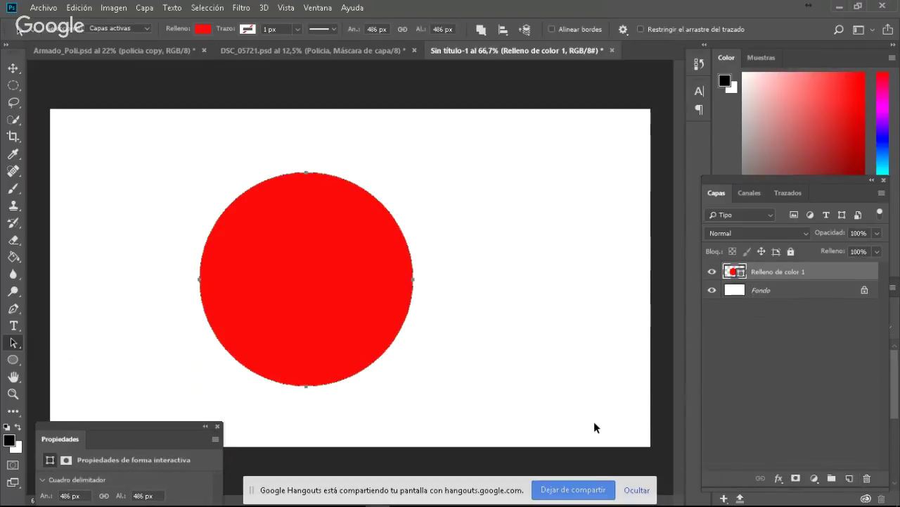
- Add an anchor on the circle's right edge and pull it inward to cut a wedge
{"action": "left_click", "coordinate": [13, 308]}
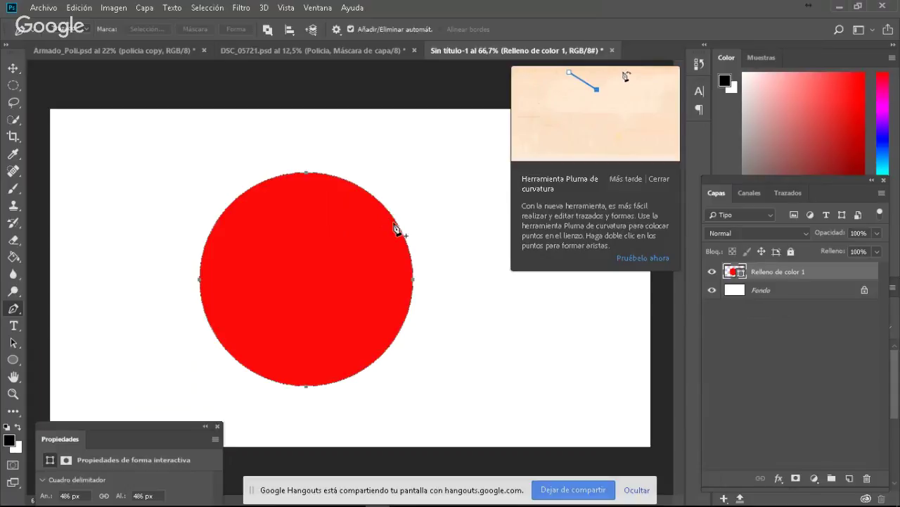
{"action": "left_click", "coordinate": [396, 224]}
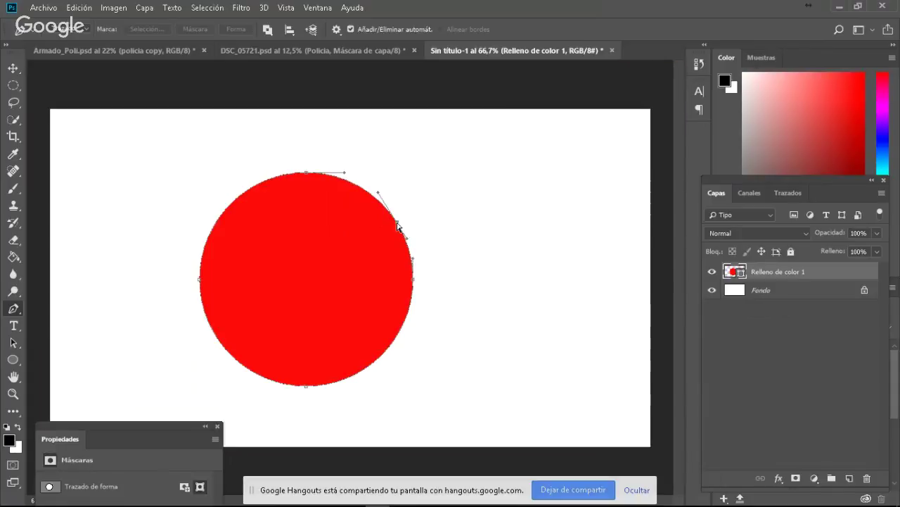
{"action": "left_click_drag", "start_coordinate": [397, 226], "coordinate": [273, 280]}
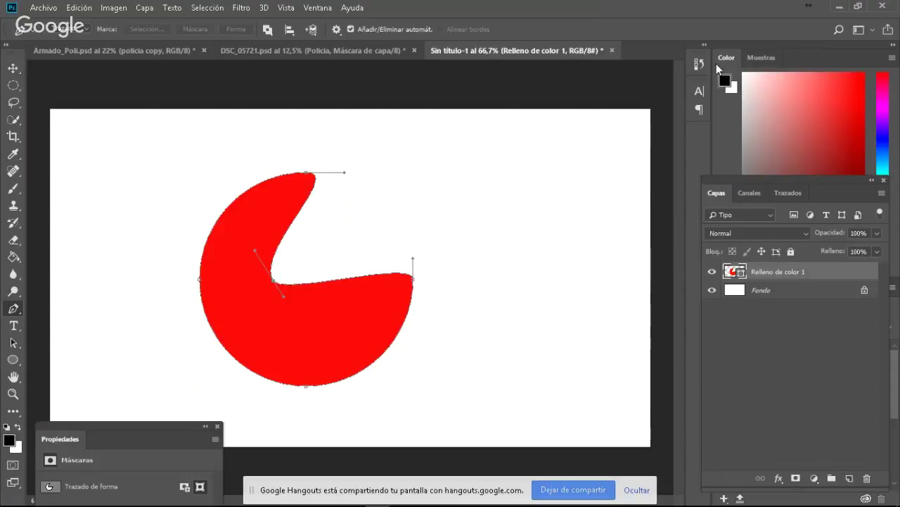
- Bring up the Propiedades panel from the Ventana menu
{"action": "left_click", "coordinate": [327, 11]}
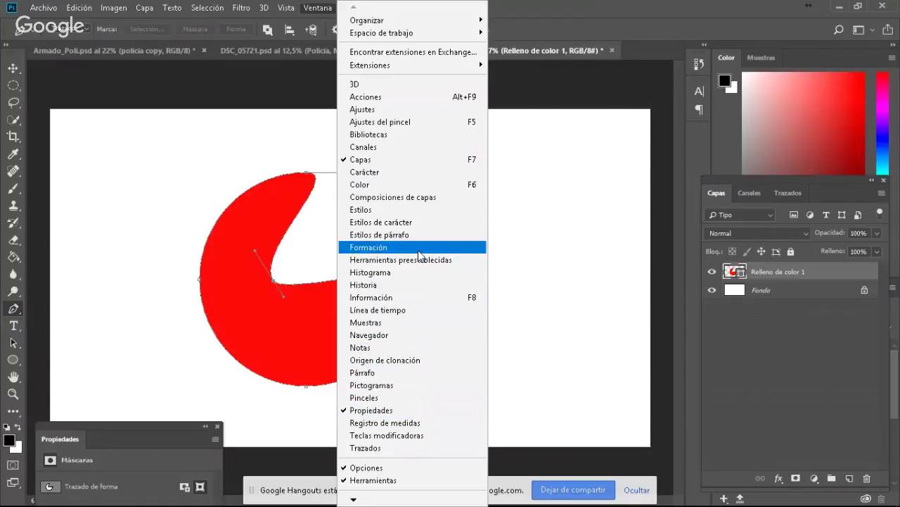
{"action": "left_click", "coordinate": [412, 110]}
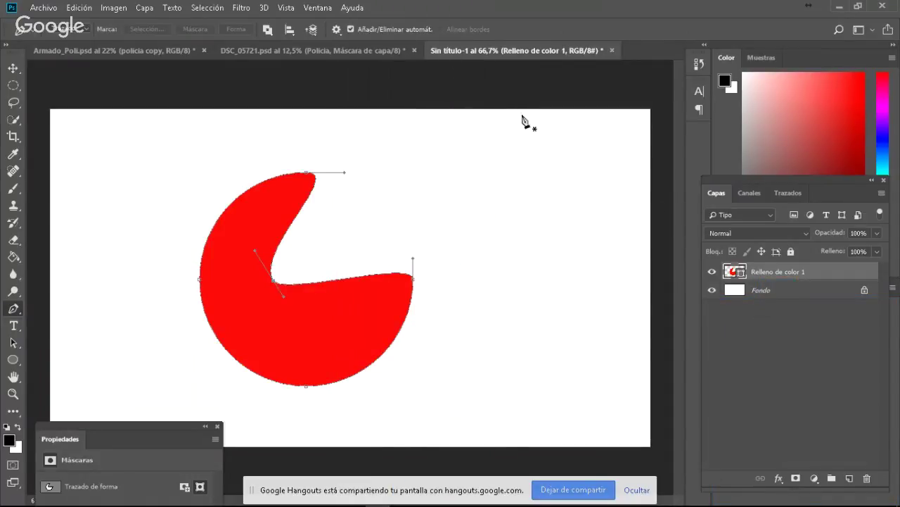
{"action": "left_click", "coordinate": [318, 8]}
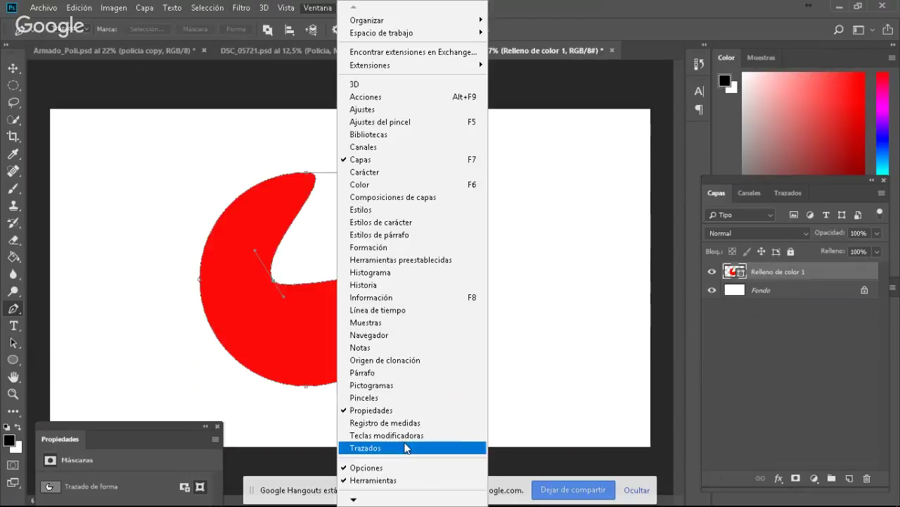
{"action": "left_click", "coordinate": [685, 9]}
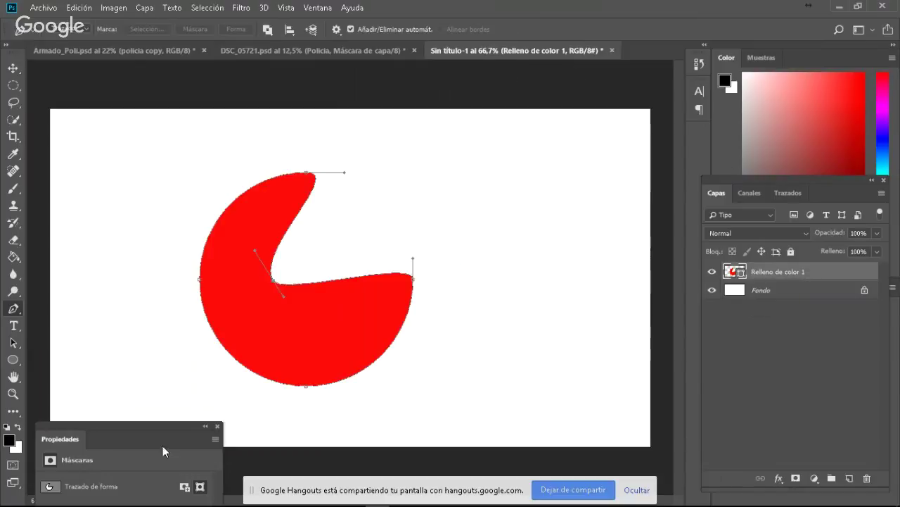
- Reshape the red shape into a curved arm and feather its mask to about 4.6 px
{"action": "left_click_drag", "start_coordinate": [136, 437], "coordinate": [612, 3]}
{"action": "left_click_drag", "start_coordinate": [511, 148], "coordinate": [555, 154]}
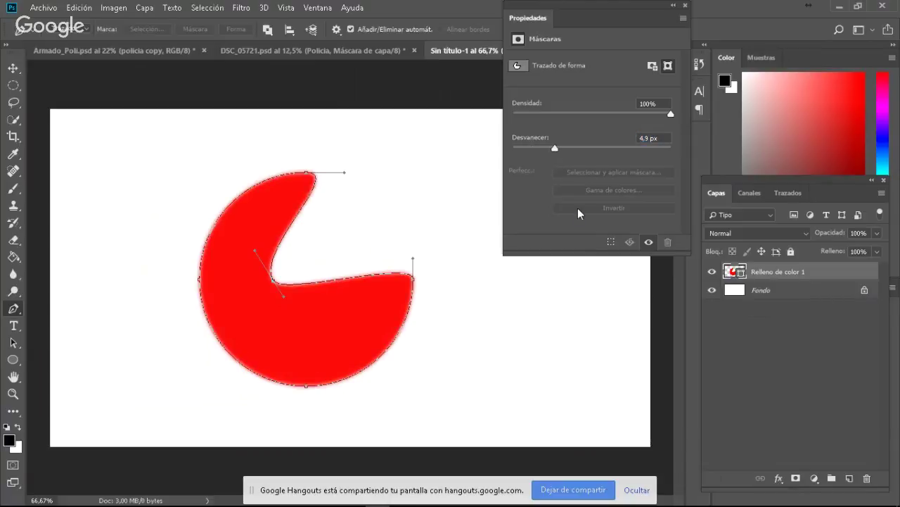
{"action": "left_click_drag", "start_coordinate": [556, 148], "coordinate": [580, 153]}
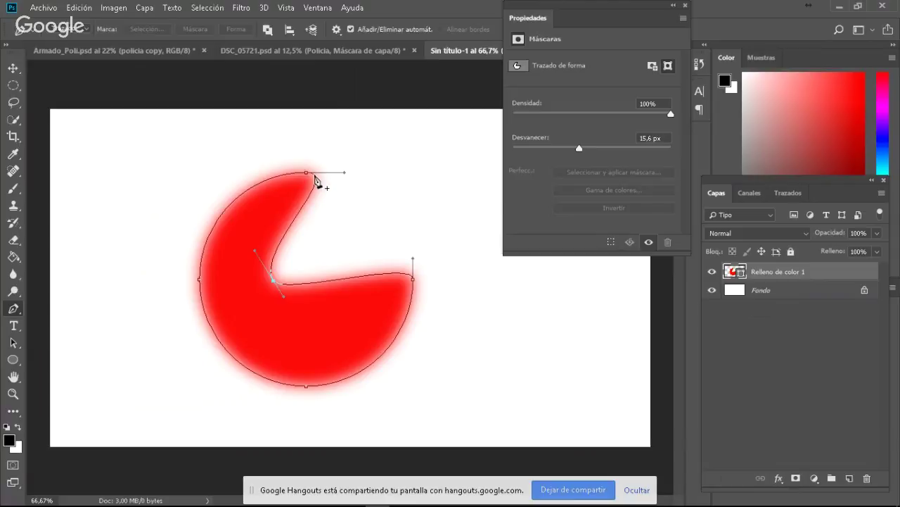
{"action": "left_click_drag", "start_coordinate": [307, 172], "coordinate": [469, 208]}
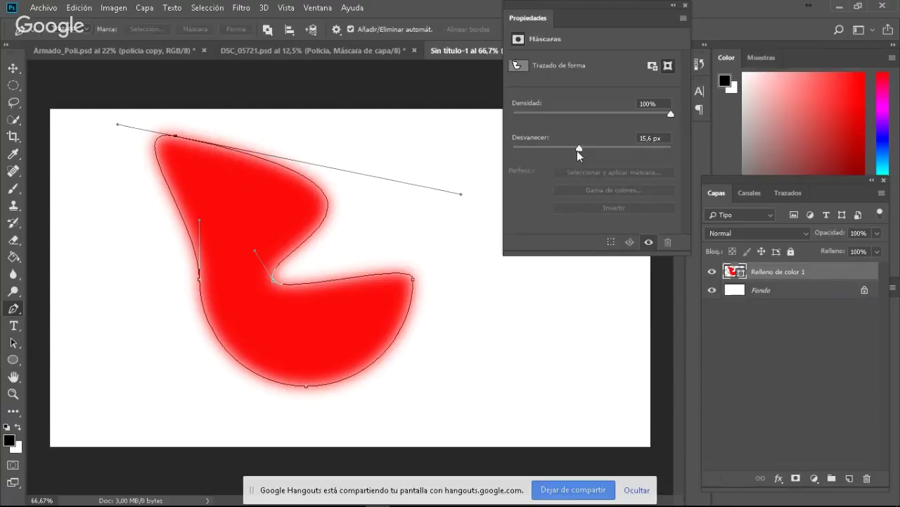
{"action": "left_click_drag", "start_coordinate": [579, 148], "coordinate": [552, 147]}
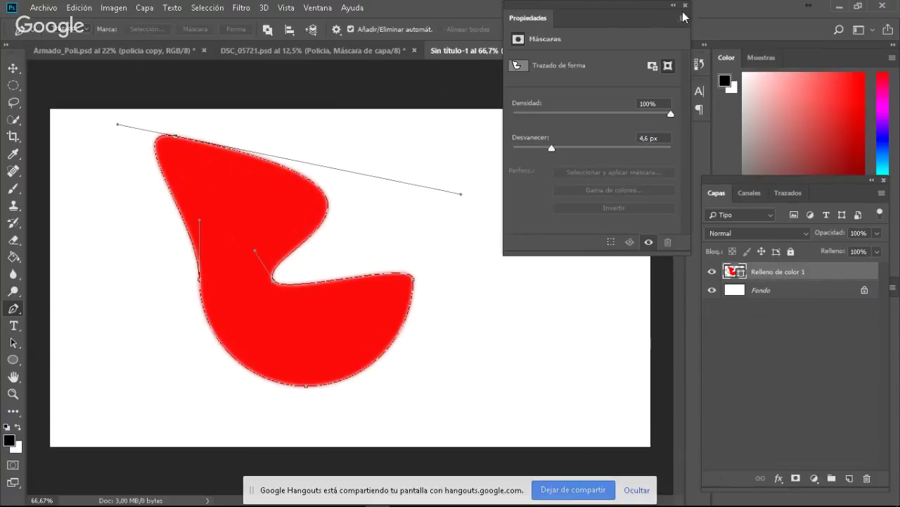
{"action": "left_click_drag", "start_coordinate": [602, 21], "coordinate": [813, 57]}
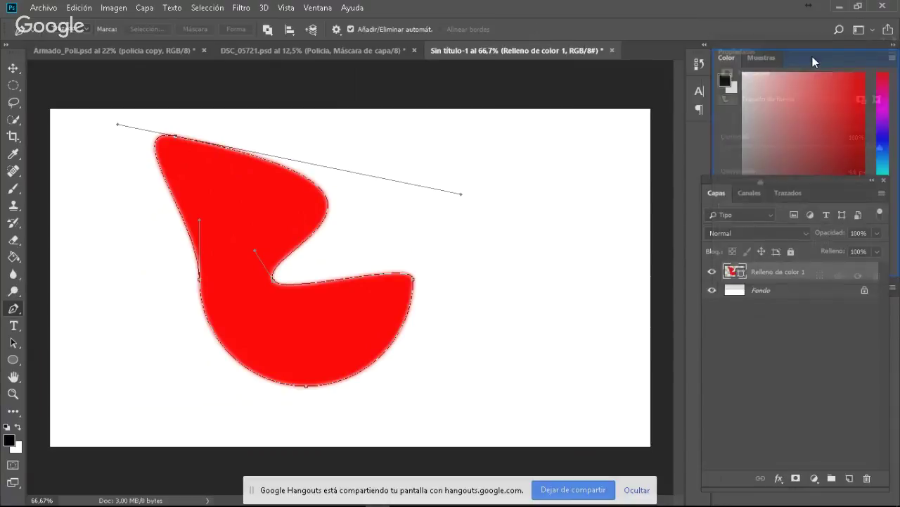
- Close the untitled document without saving and re-enable the Policia group's vector mask
{"action": "left_click", "coordinate": [612, 50]}
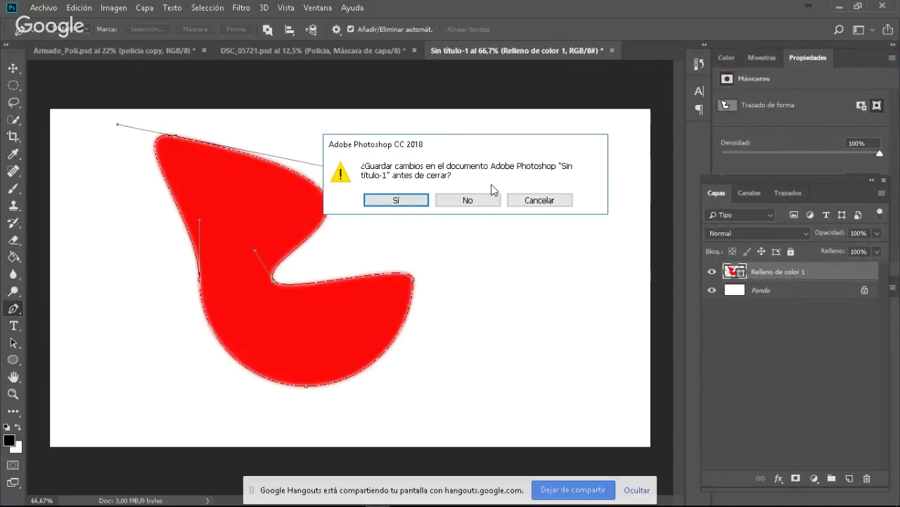
{"action": "left_click", "coordinate": [483, 200]}
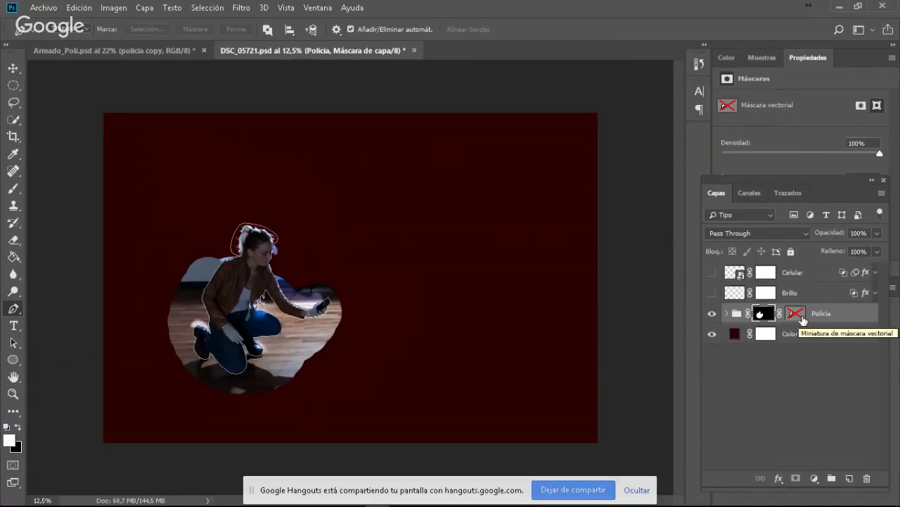
{"action": "left_click", "coordinate": [796, 314], "text": "shift"}
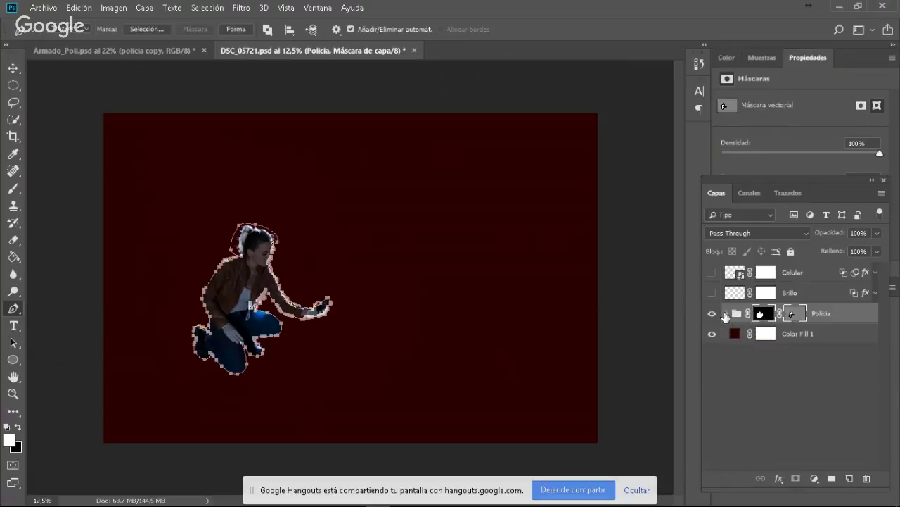
- Expand the Policia group and zoom in on the woman's head and face
{"action": "left_click", "coordinate": [727, 313]}
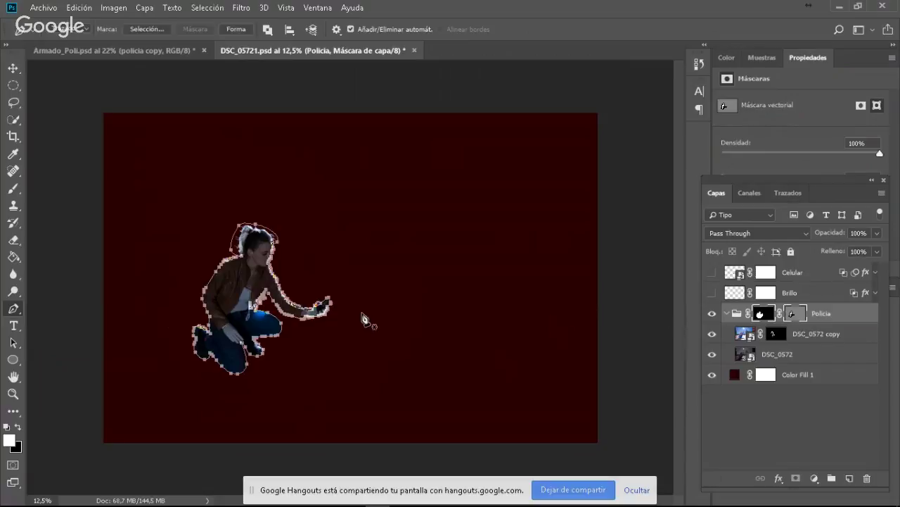
{"action": "left_click_drag", "start_coordinate": [213, 197], "coordinate": [326, 272]}
{"action": "key", "text": "Escape"}
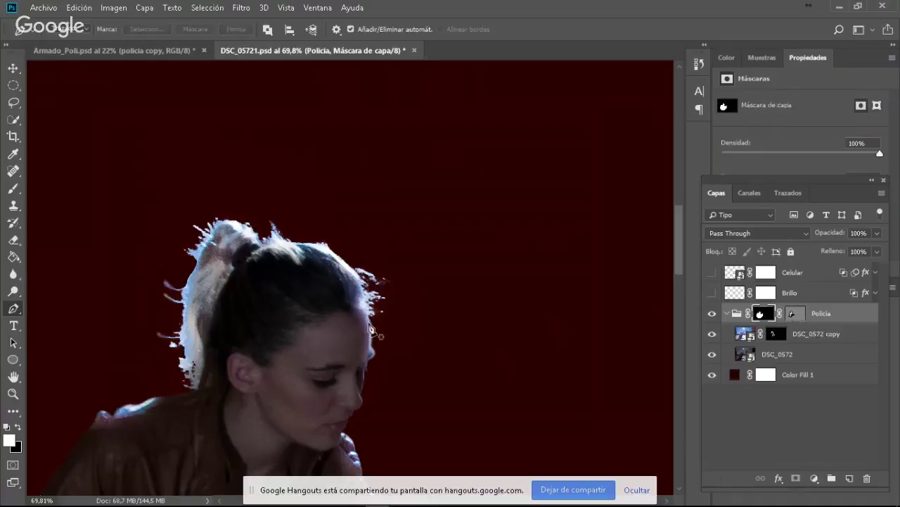
{"action": "left_click_drag", "start_coordinate": [404, 370], "coordinate": [403, 288]}
{"action": "left_click_drag", "start_coordinate": [420, 400], "coordinate": [439, 277]}
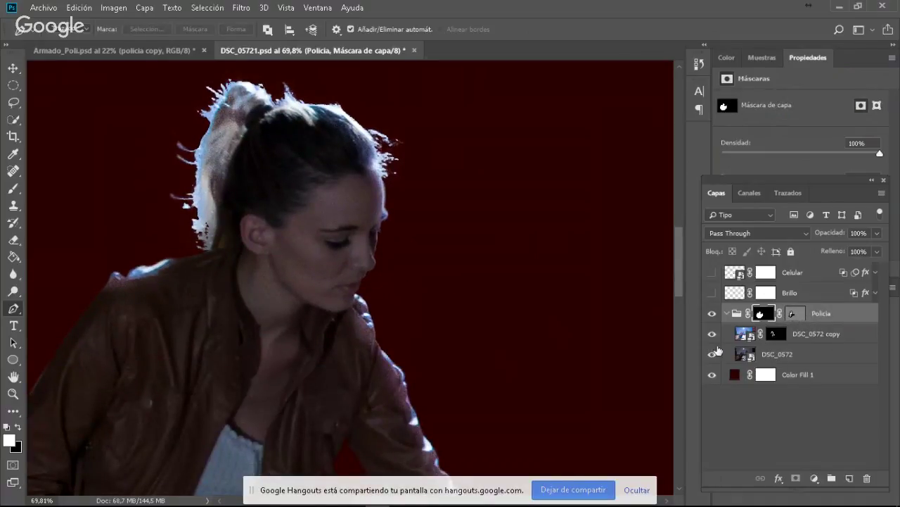
- Disable the DSC_0572 copy and Policia masks, fit the photo, compare the copy layer, then return to Armado_Poli
{"action": "left_click", "coordinate": [774, 335], "text": "shift"}
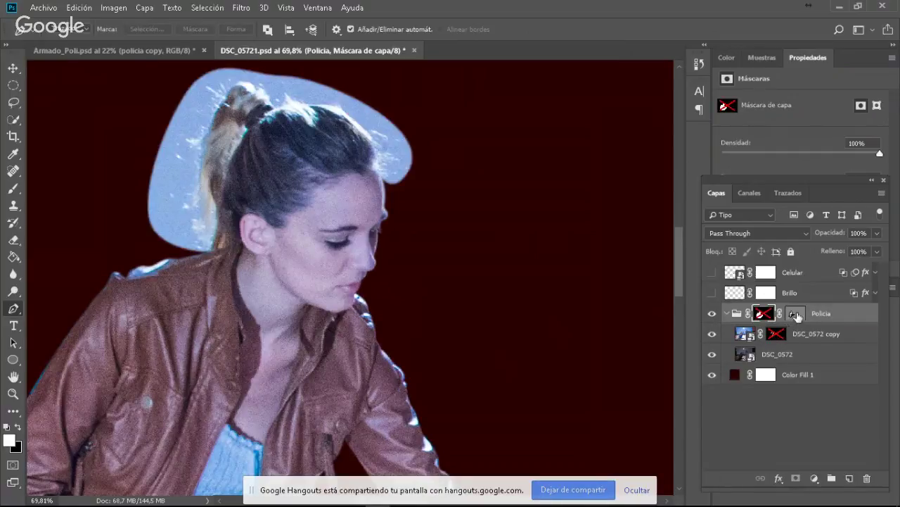
{"action": "left_click", "coordinate": [796, 314], "text": "shift"}
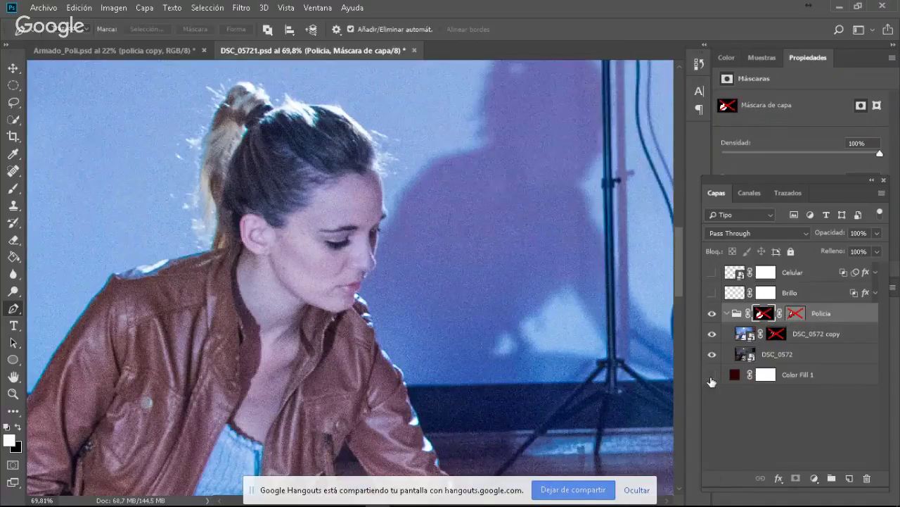
{"action": "key", "text": "ctrl+0"}
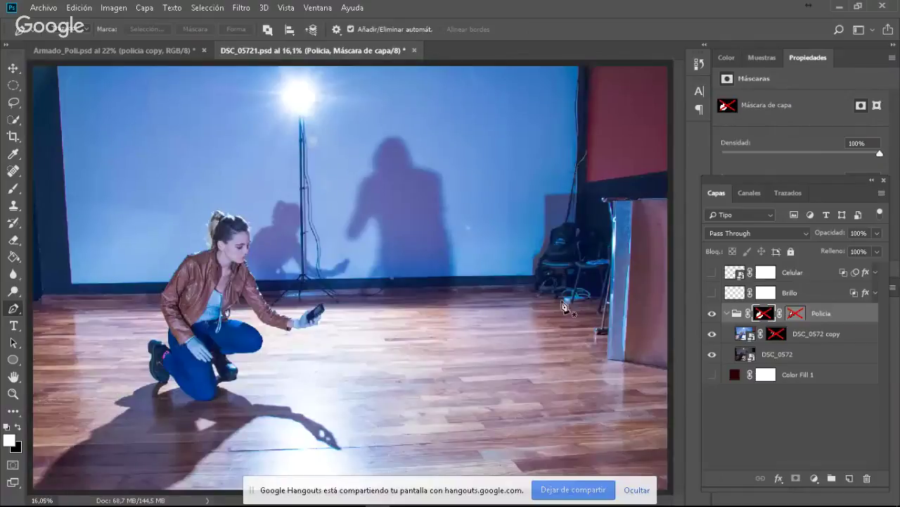
{"action": "left_click", "coordinate": [710, 333]}
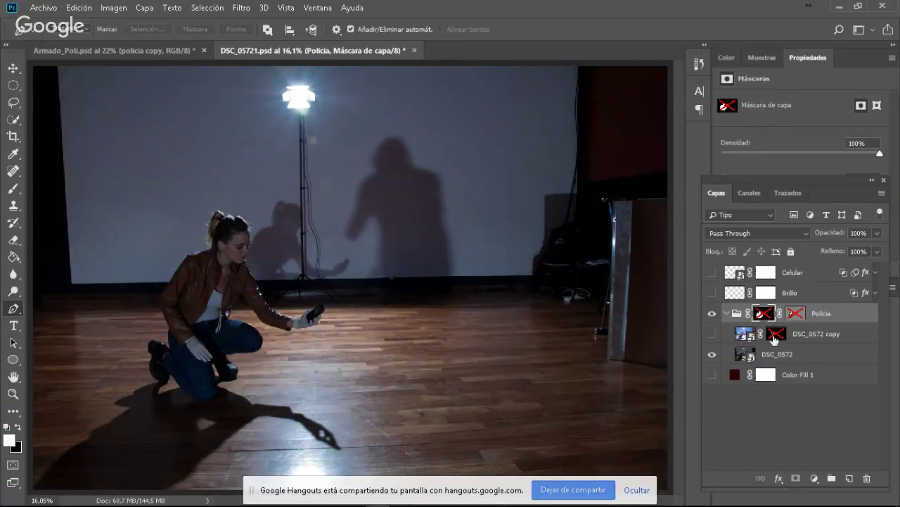
{"action": "left_click", "coordinate": [712, 334]}
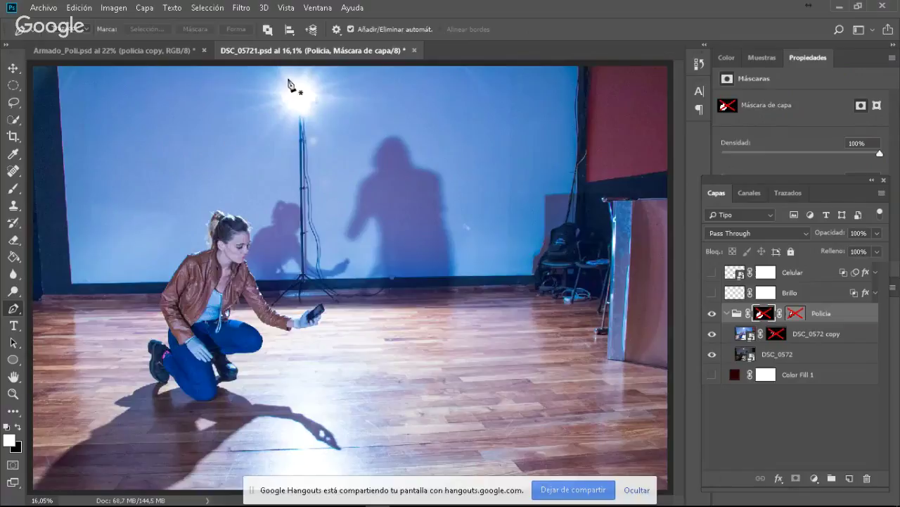
{"action": "left_click", "coordinate": [152, 49]}
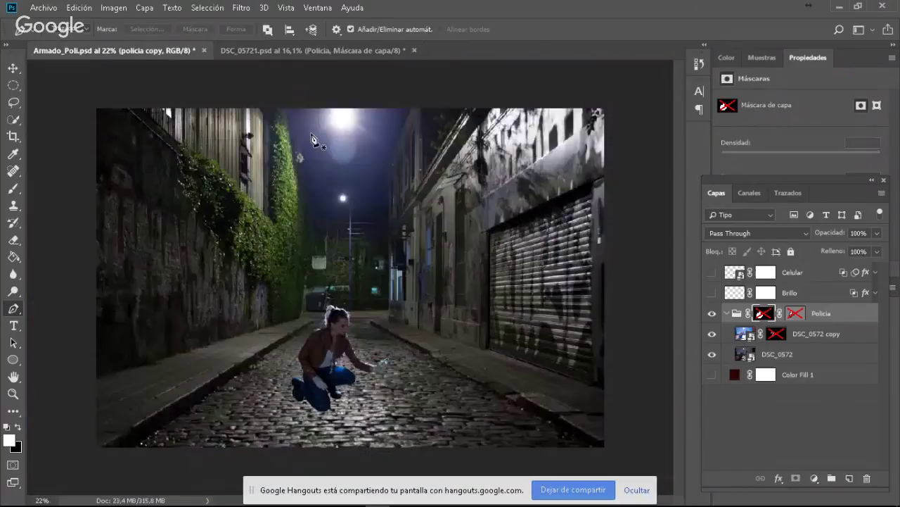
- Switch to the Move tool and bring the DSC_05721.psd document to the front
{"action": "left_click", "coordinate": [11, 69]}
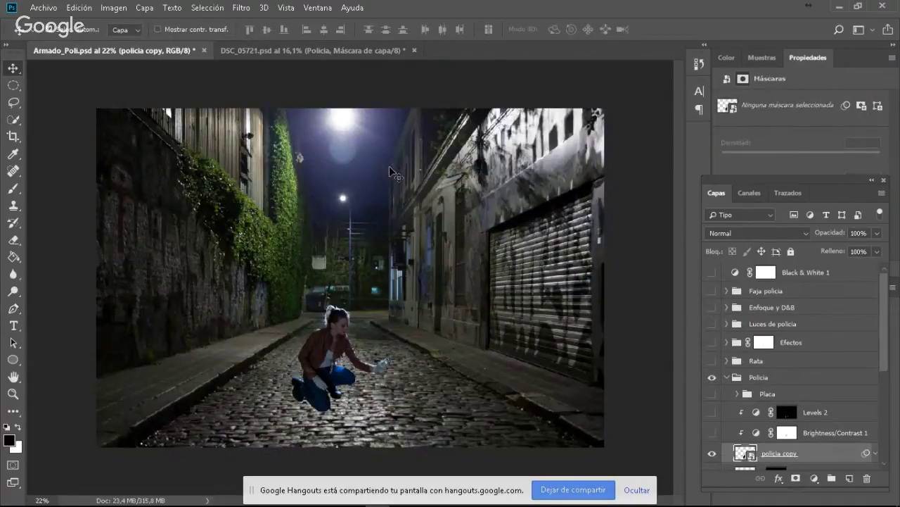
{"action": "left_click", "coordinate": [351, 55]}
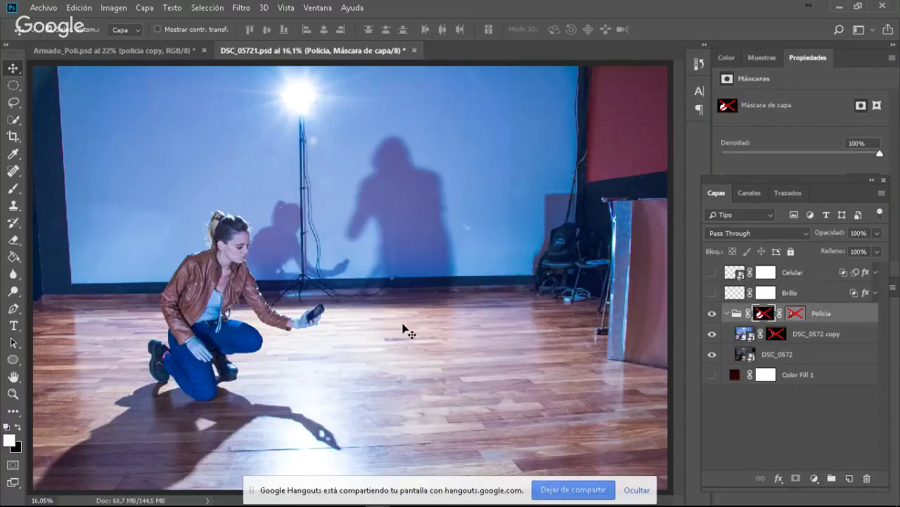
- Select DSC_0572, cancel out of Camera Raw, and hide the brightened DSC_0572 copy layer
{"action": "left_click", "coordinate": [747, 356]}
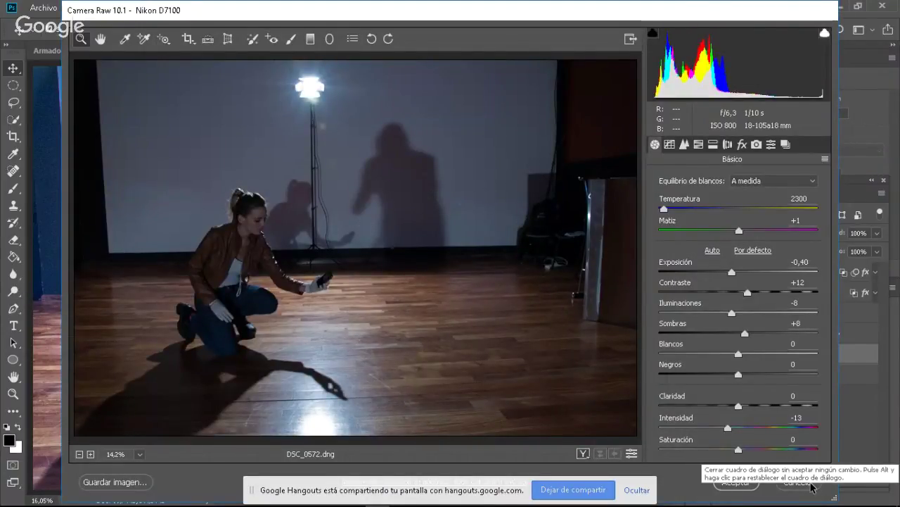
{"action": "left_click", "coordinate": [812, 486]}
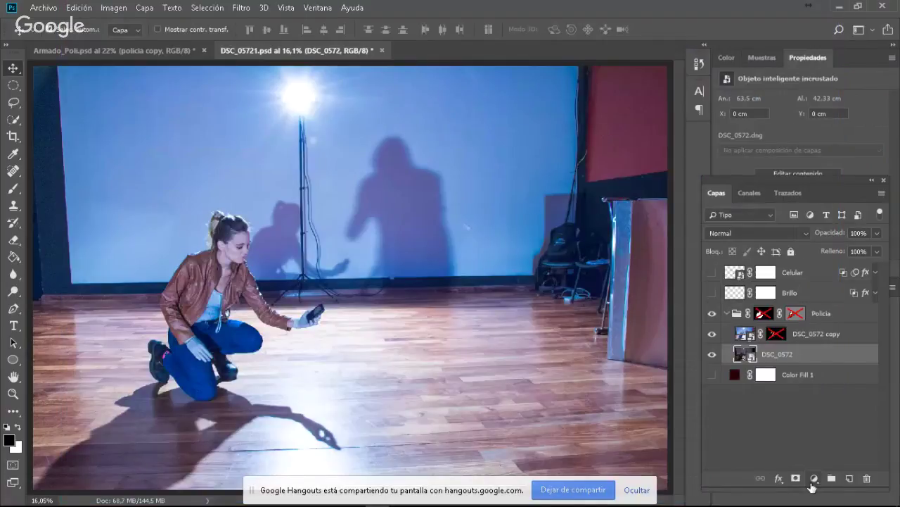
{"action": "left_click", "coordinate": [712, 334]}
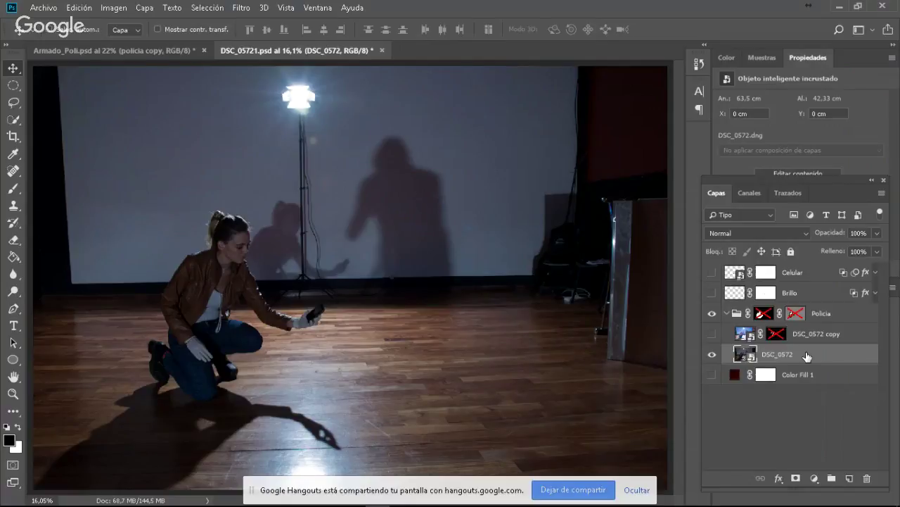
{"action": "key", "text": "ctrl+j"}
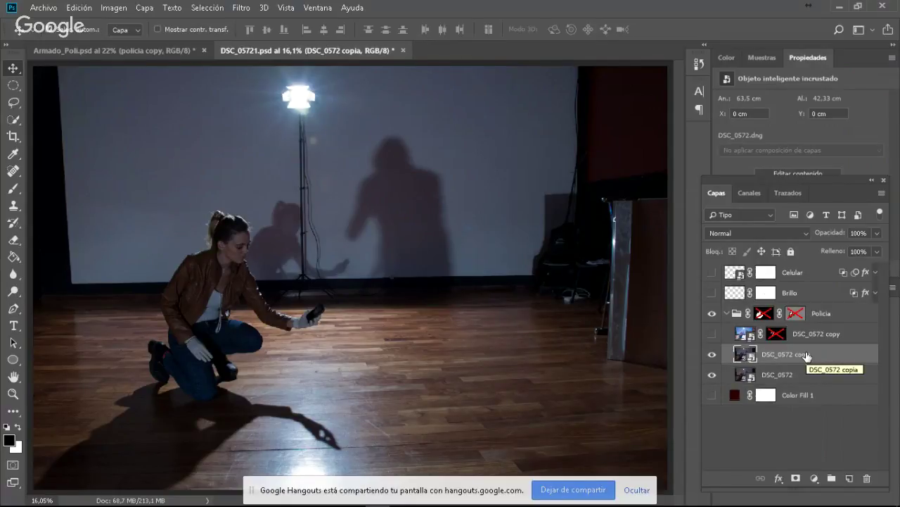
{"action": "left_click", "coordinate": [746, 355]}
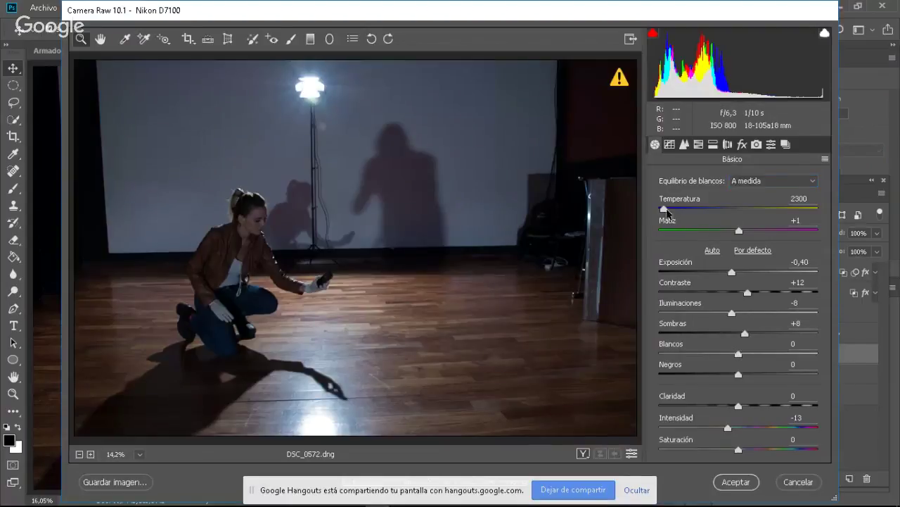
{"action": "left_click_drag", "start_coordinate": [665, 209], "coordinate": [864, 233]}
{"action": "left_click_drag", "start_coordinate": [732, 271], "coordinate": [794, 471]}
{"action": "left_click", "coordinate": [734, 482]}
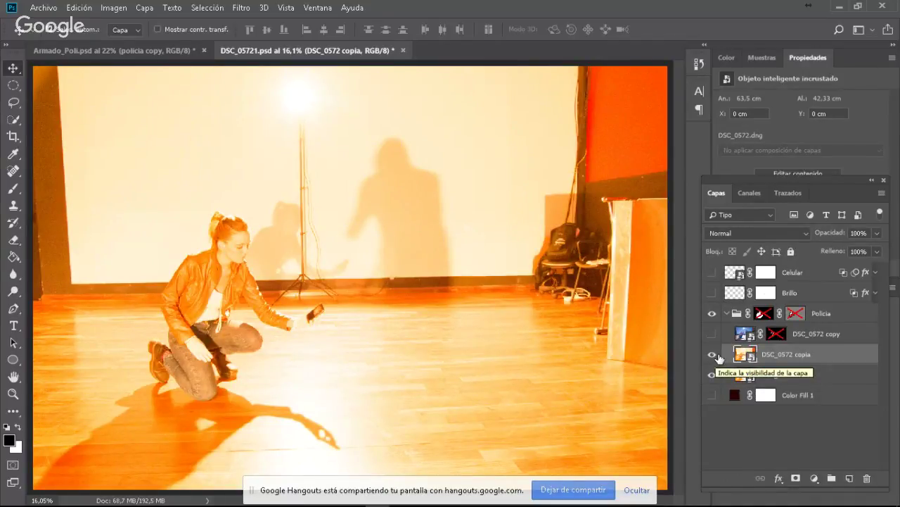
{"action": "key", "text": "ctrl+z"}
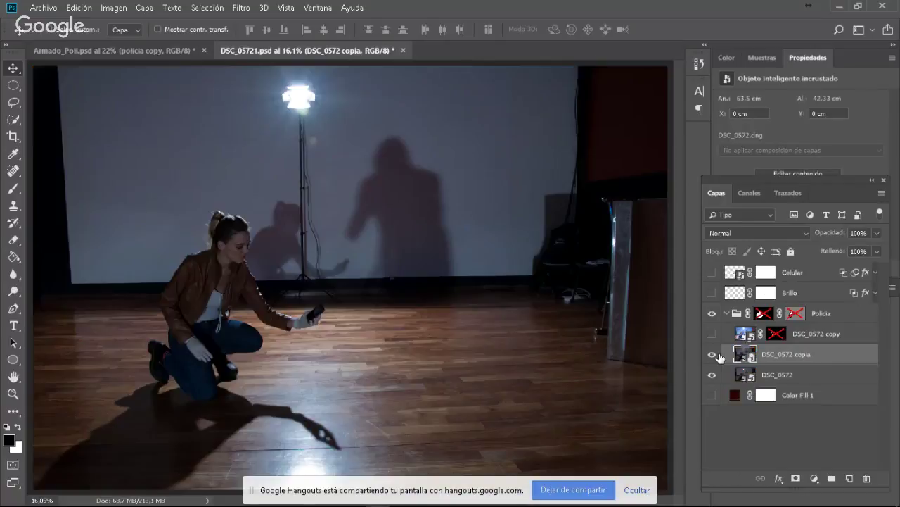
{"action": "left_click_drag", "start_coordinate": [725, 356], "coordinate": [868, 478]}
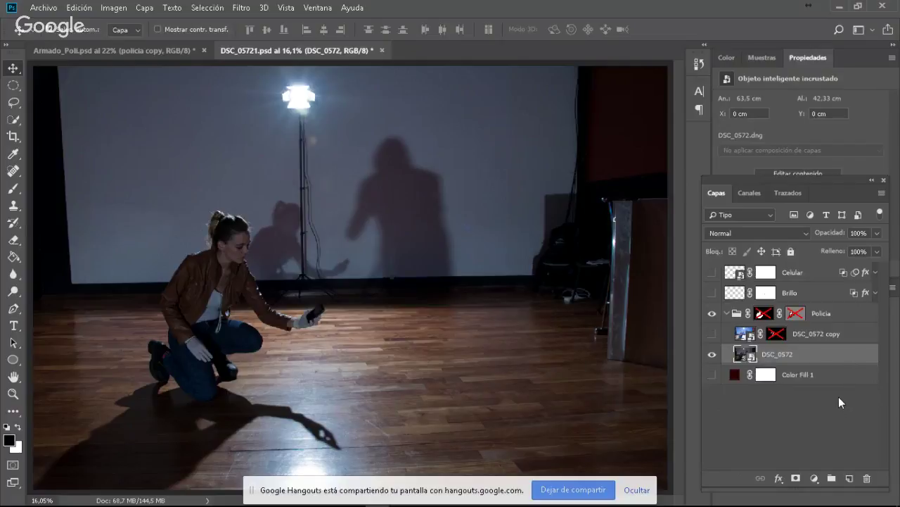
- Make a New Smart Object via Copy of DSC_0572 and set its Camera Raw Tint to +150
{"action": "right_click", "coordinate": [836, 357]}
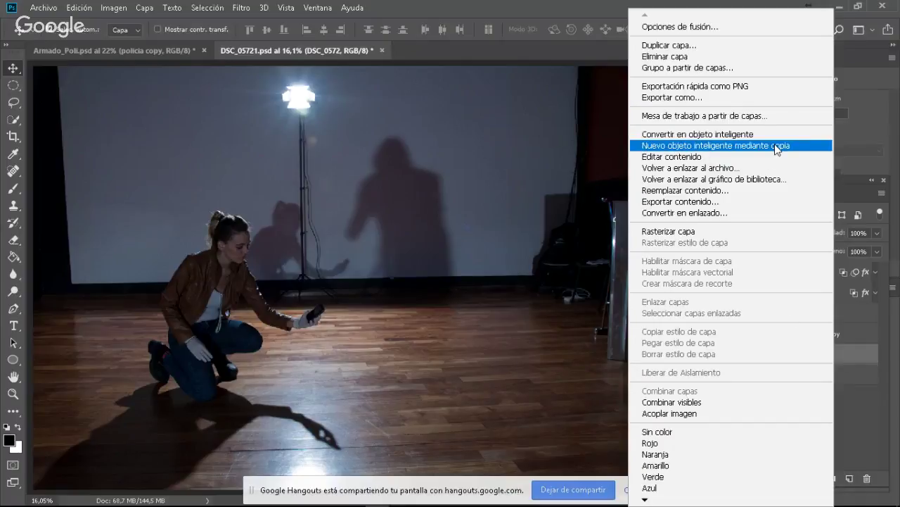
{"action": "left_click", "coordinate": [777, 146]}
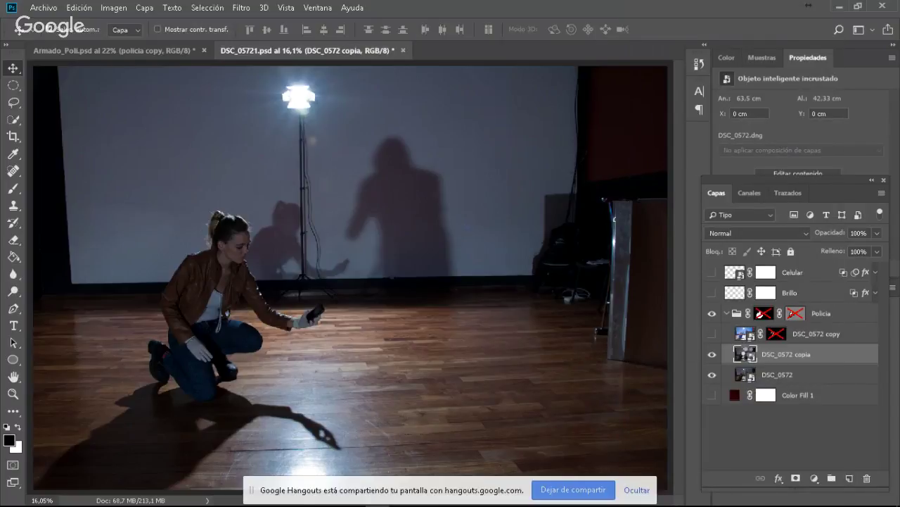
{"action": "double_click", "coordinate": [746, 354]}
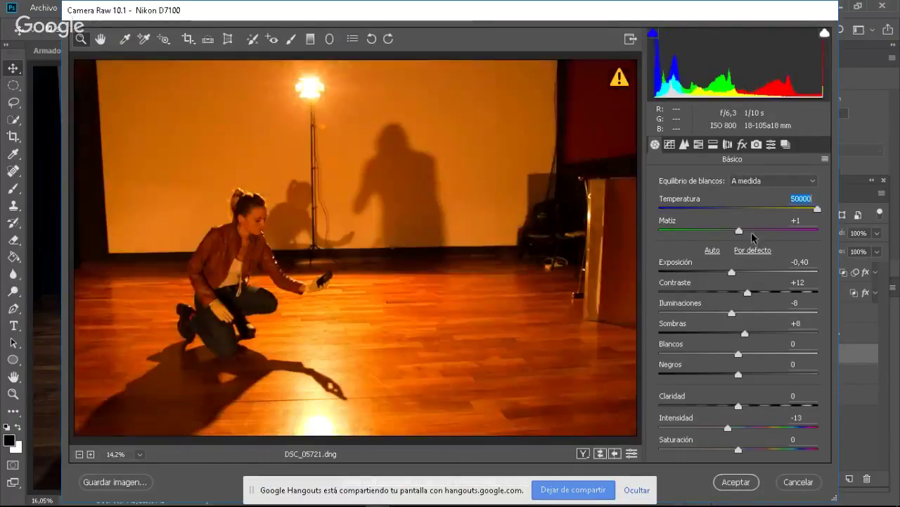
{"action": "left_click_drag", "start_coordinate": [753, 238], "coordinate": [818, 232]}
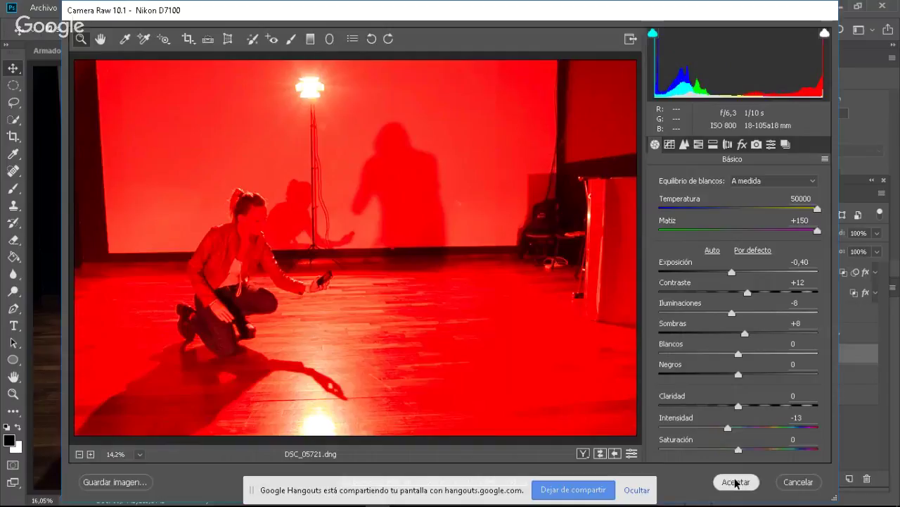
{"action": "left_click", "coordinate": [736, 482]}
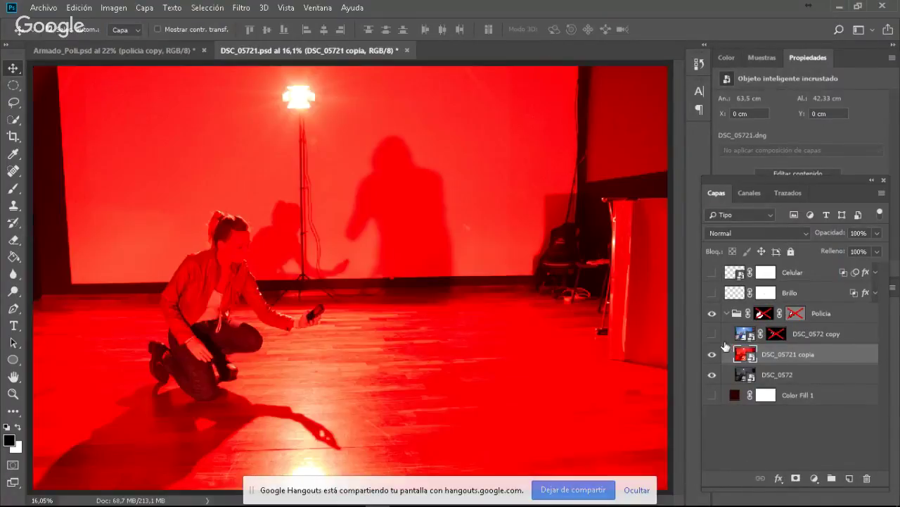
- Toggle the red copy's visibility to compare it with the original, leaving it hidden
{"action": "left_click", "coordinate": [712, 354]}
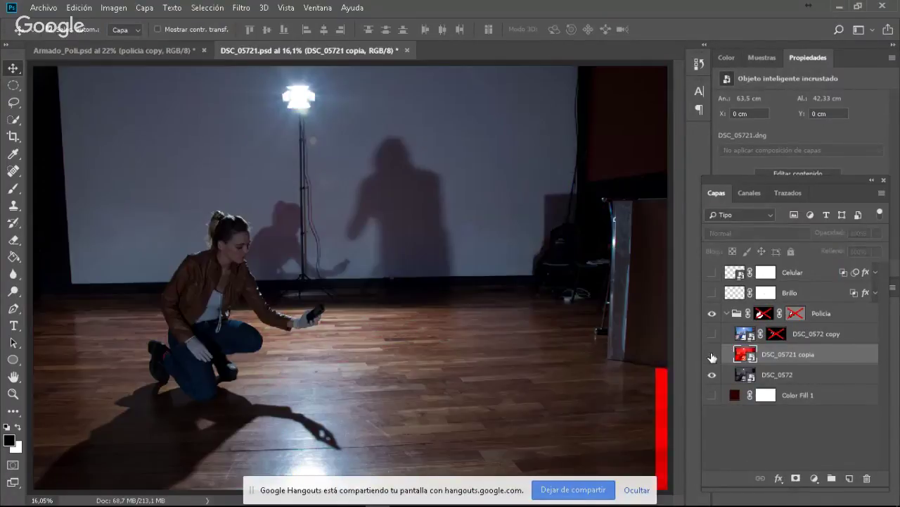
{"action": "left_click", "coordinate": [712, 356]}
{"action": "left_click", "coordinate": [712, 356]}
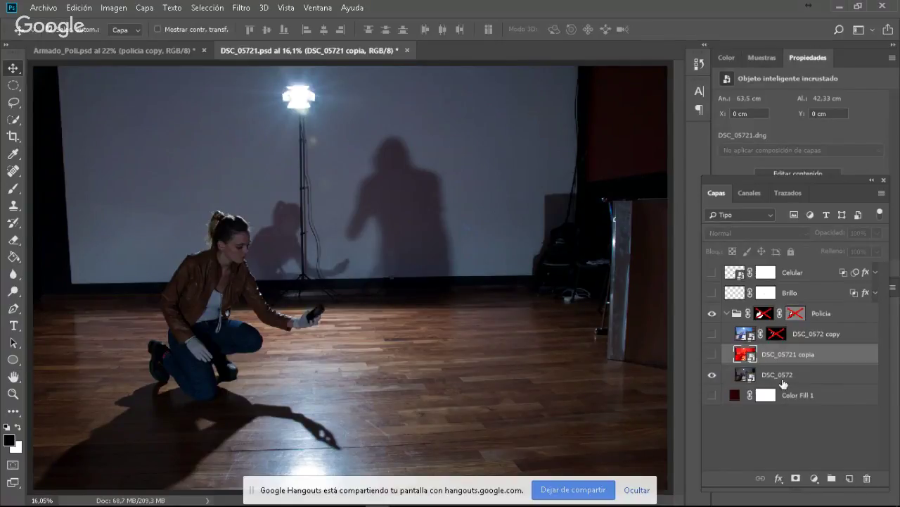
- Delete the red copia layer, show DSC_0572 copy, inspect its mask, and re-enable the Policía masks
{"action": "left_click_drag", "start_coordinate": [864, 357], "coordinate": [868, 478]}
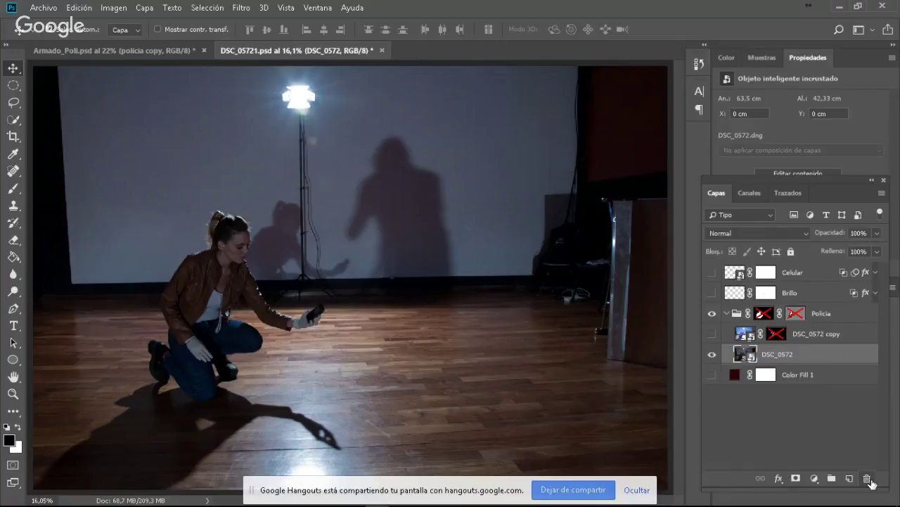
{"action": "left_click", "coordinate": [713, 333]}
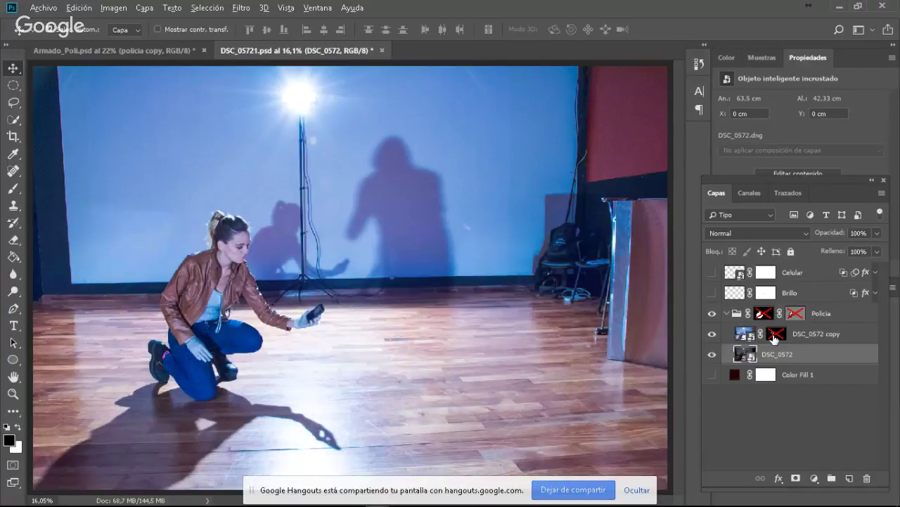
{"action": "left_click", "coordinate": [774, 338], "text": "alt"}
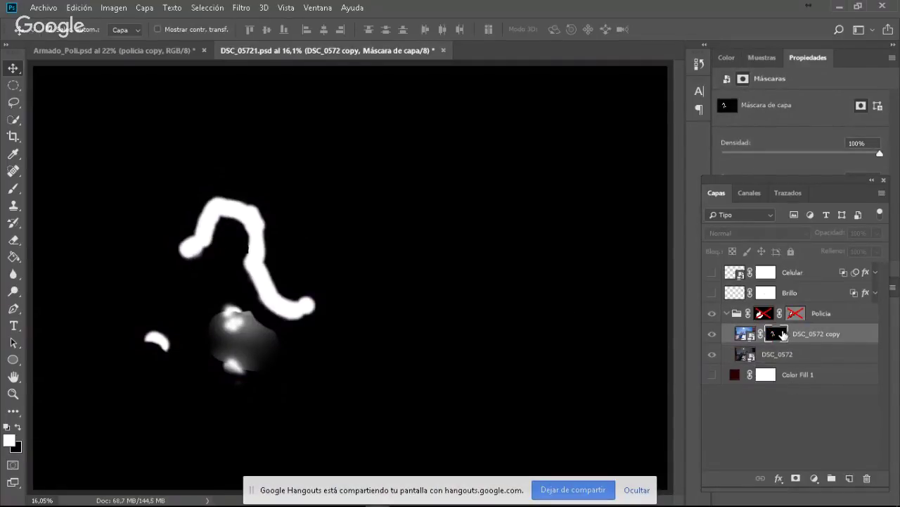
{"action": "left_click", "coordinate": [776, 333], "text": "alt"}
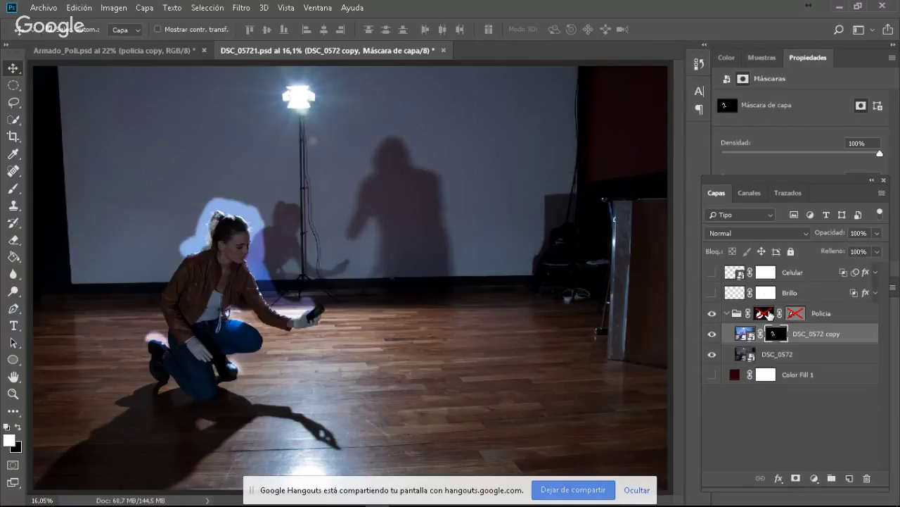
{"action": "left_click", "coordinate": [770, 315], "text": "shift"}
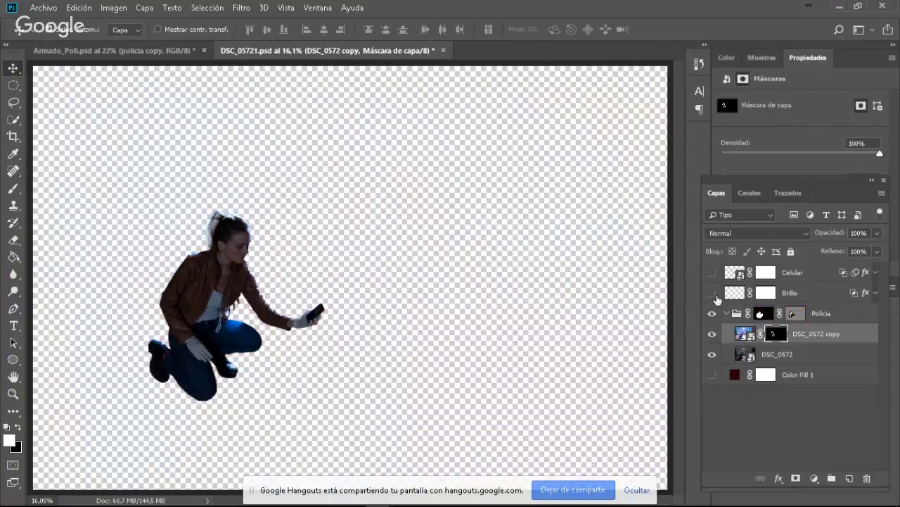
- Show the dark red Color Fill 1 and compare the woman's face with Brillo and Celular toggled
{"action": "left_click", "coordinate": [713, 375]}
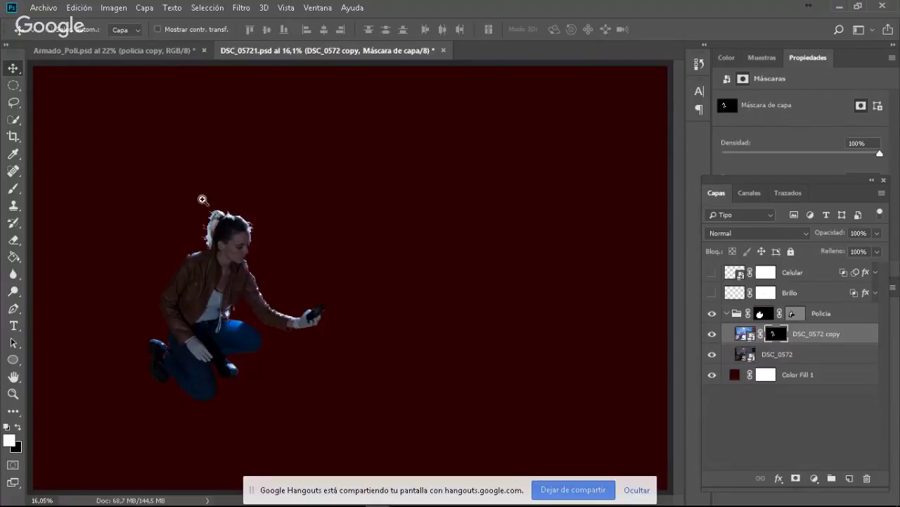
{"action": "left_click_drag", "start_coordinate": [194, 198], "coordinate": [268, 261]}
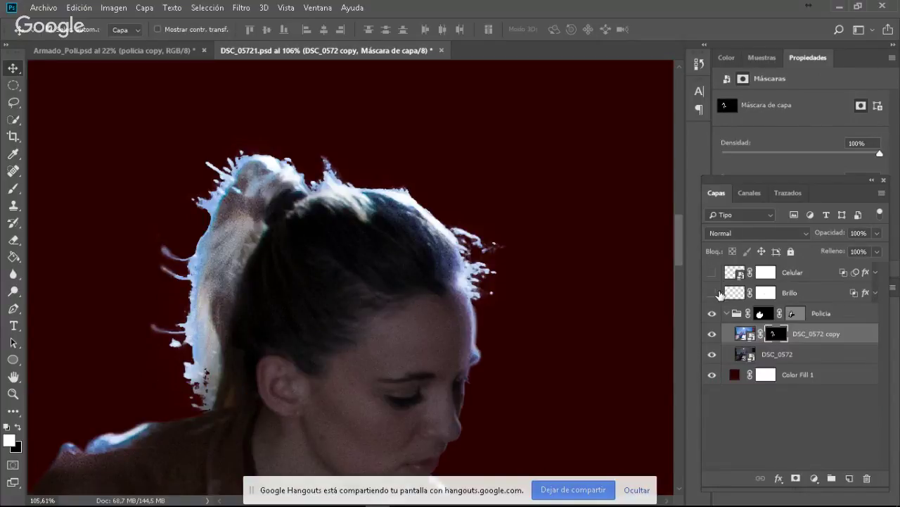
{"action": "left_click", "coordinate": [712, 293]}
{"action": "left_click", "coordinate": [712, 272]}
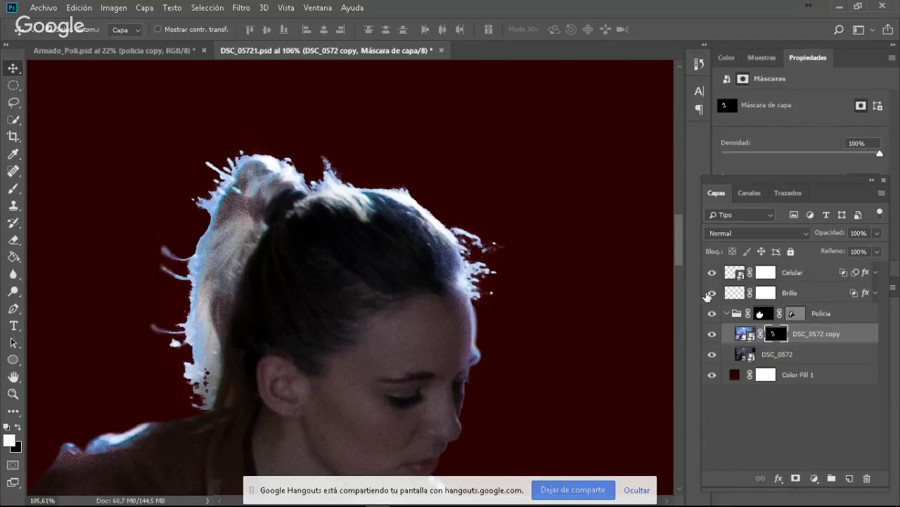
{"action": "left_click_drag", "start_coordinate": [338, 382], "coordinate": [392, 256]}
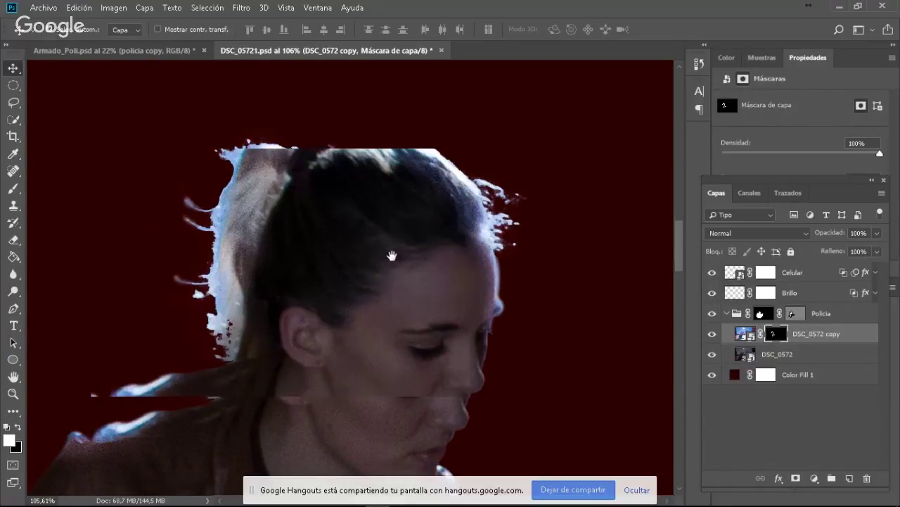
{"action": "left_click_drag", "start_coordinate": [493, 215], "coordinate": [352, 117]}
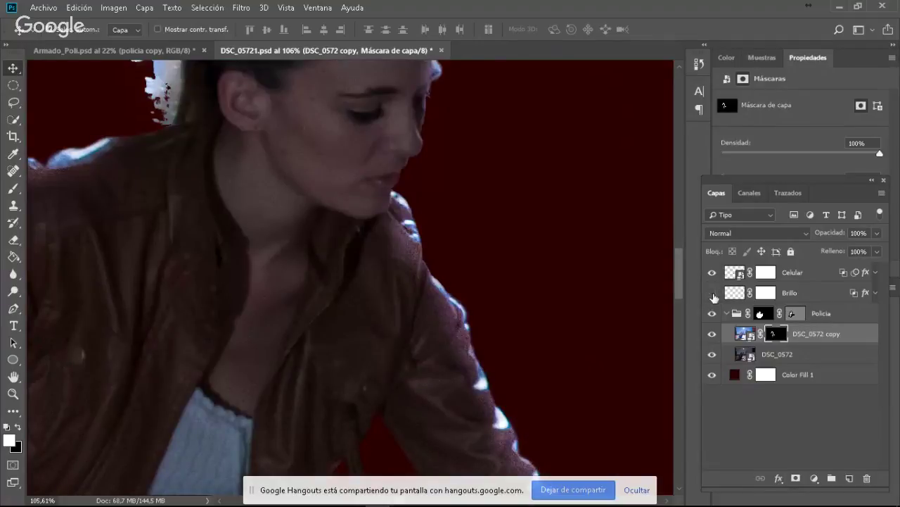
{"action": "left_click", "coordinate": [713, 294]}
{"action": "left_click", "coordinate": [712, 294]}
{"action": "left_click", "coordinate": [713, 274]}
{"action": "left_click", "coordinate": [712, 294]}
- Load the Celular mask as a selection and compare the phone screen layer on the hand
{"action": "left_click_drag", "start_coordinate": [770, 297], "coordinate": [769, 277]}
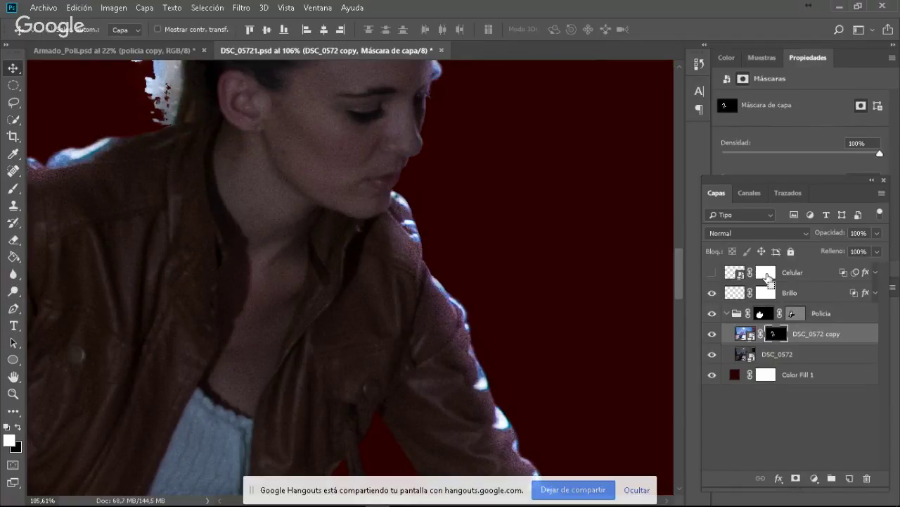
{"action": "left_click", "coordinate": [769, 278], "text": "ctrl"}
{"action": "key", "text": "ctrl+0"}
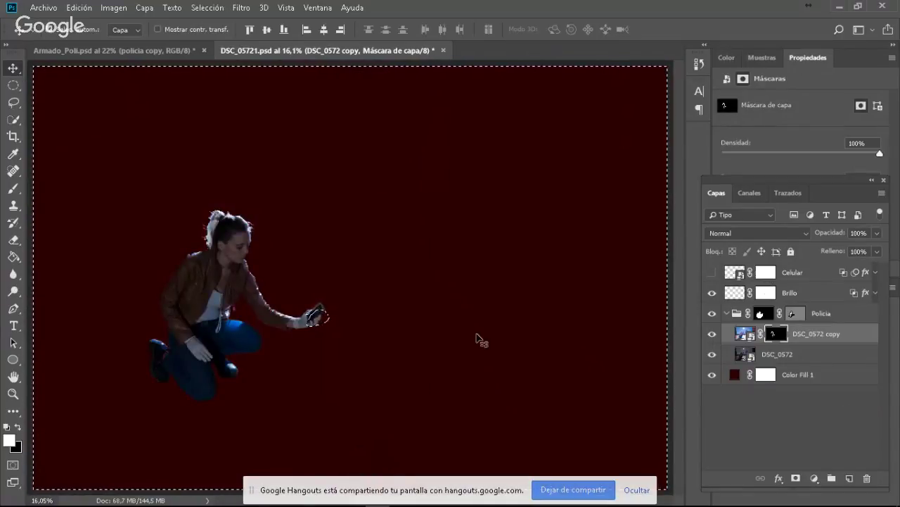
{"action": "left_click_drag", "start_coordinate": [294, 295], "coordinate": [363, 339]}
{"action": "left_click", "coordinate": [712, 273]}
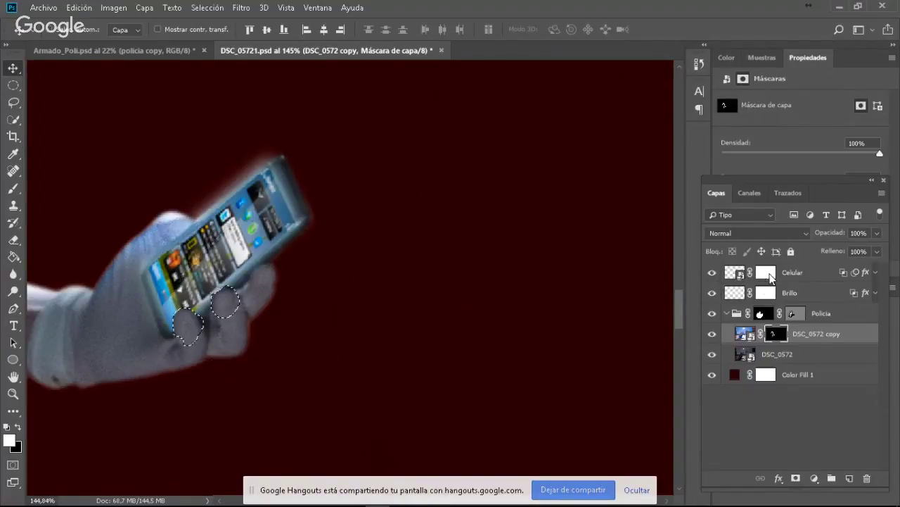
{"action": "left_click", "coordinate": [713, 273]}
{"action": "left_click", "coordinate": [712, 273]}
{"action": "left_click", "coordinate": [713, 273]}
{"action": "left_click", "coordinate": [713, 273]}
- Deselect, check the top of the hair, and close DSC_05721.psd without saving
{"action": "key", "text": "ctrl+d"}
{"action": "left_click_drag", "start_coordinate": [139, 135], "coordinate": [366, 282]}
{"action": "left_click_drag", "start_coordinate": [171, 114], "coordinate": [329, 241]}
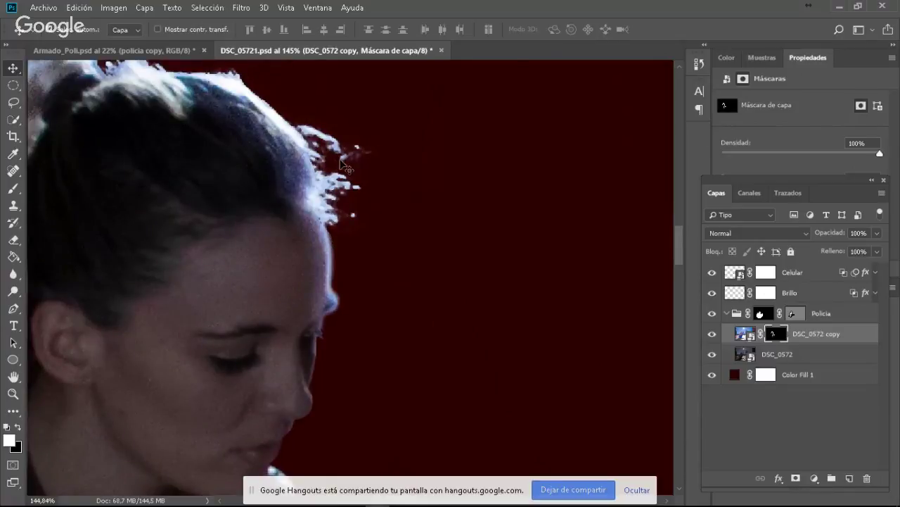
{"action": "left_click_drag", "start_coordinate": [132, 92], "coordinate": [314, 198]}
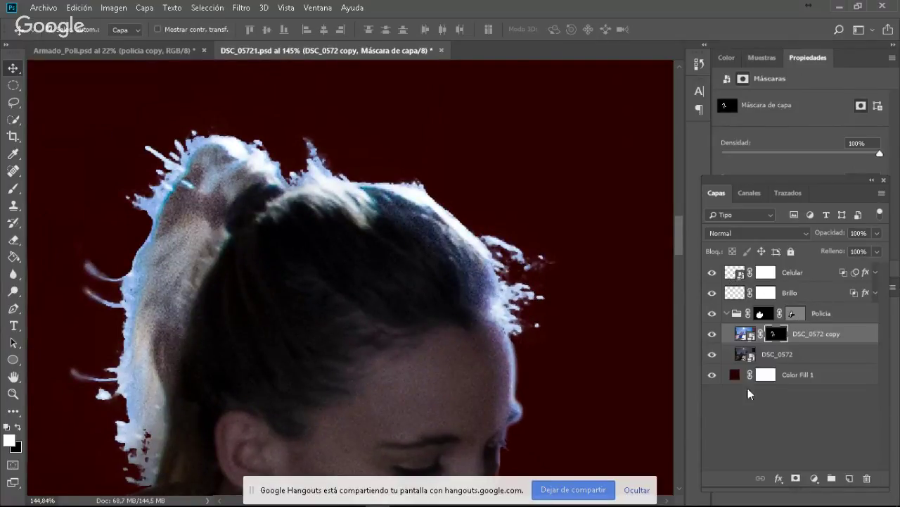
{"action": "left_click", "coordinate": [442, 51]}
{"action": "left_click", "coordinate": [470, 200]}
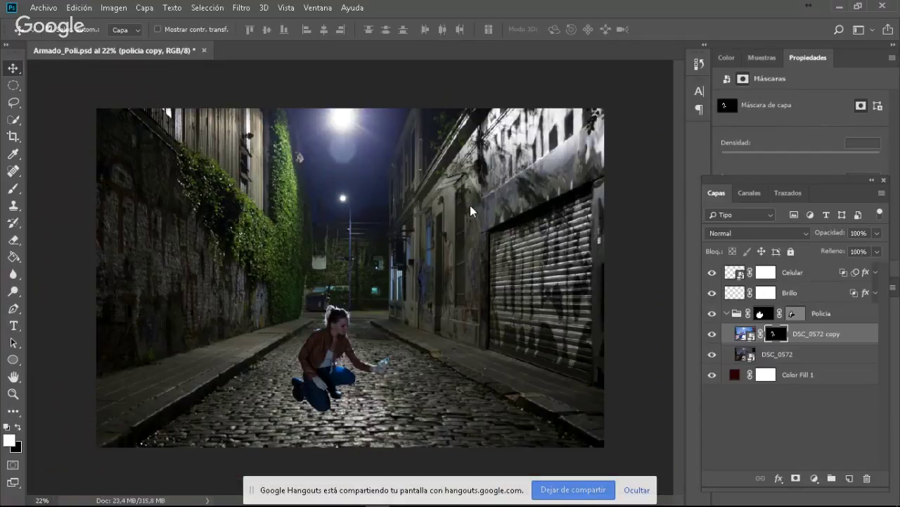
- Select policia copy, zoom on the head, and pick the Smudge tool with Finger Painting off
{"action": "left_click", "coordinate": [311, 328]}
{"action": "left_click_drag", "start_coordinate": [311, 328], "coordinate": [247, 176]}
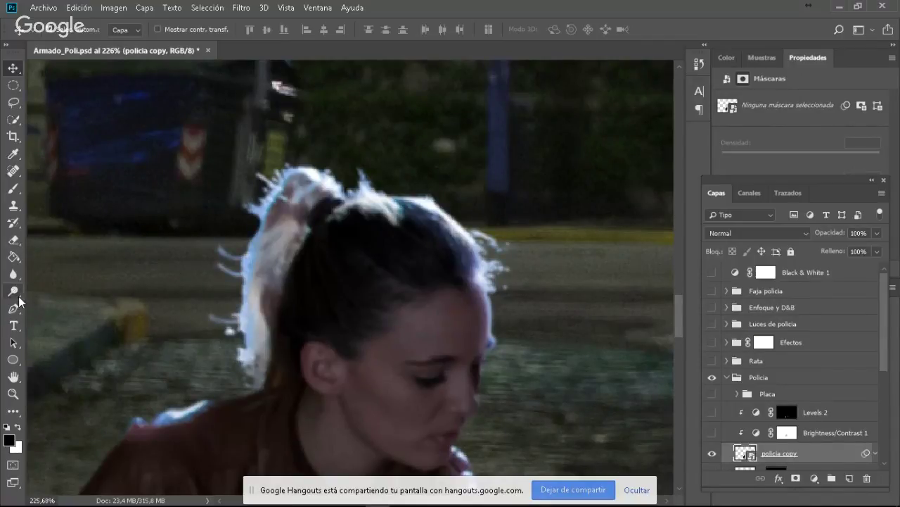
{"action": "left_click", "coordinate": [14, 189]}
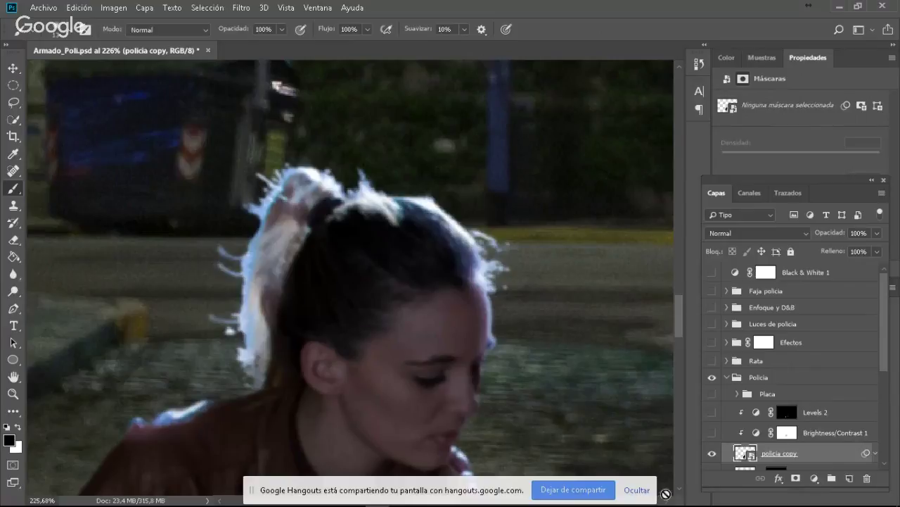
{"action": "left_click", "coordinate": [638, 490]}
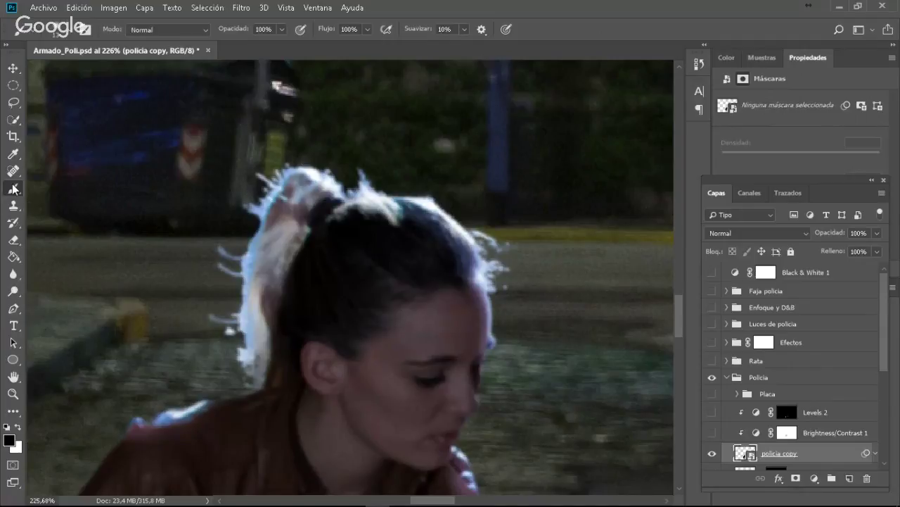
{"action": "left_click", "coordinate": [17, 278]}
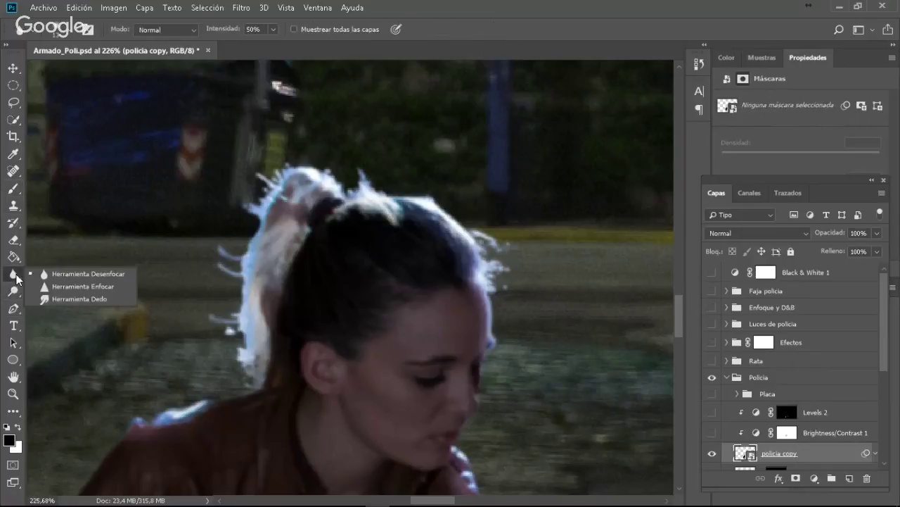
{"action": "left_click", "coordinate": [71, 298]}
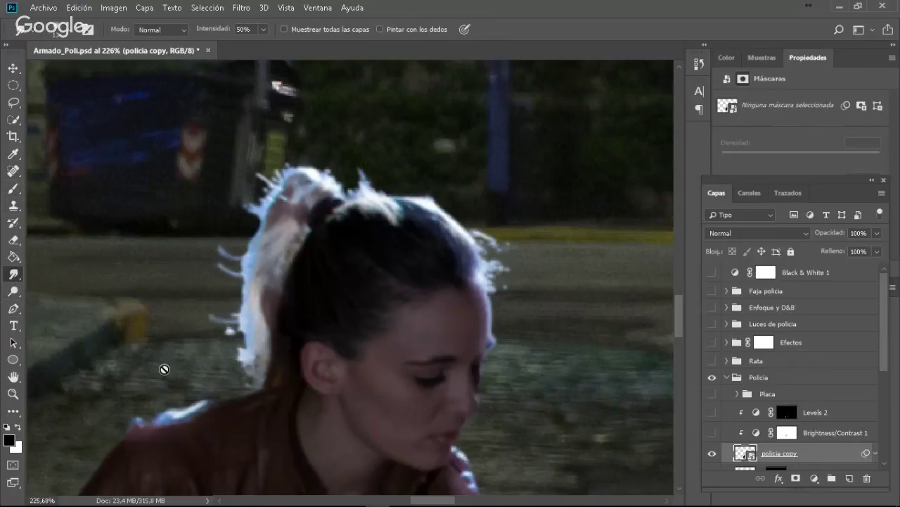
{"action": "left_click", "coordinate": [381, 29]}
- Create a new blank document and draw a three-anchor curved path with the Pen tool
{"action": "key", "text": "ctrl+n"}
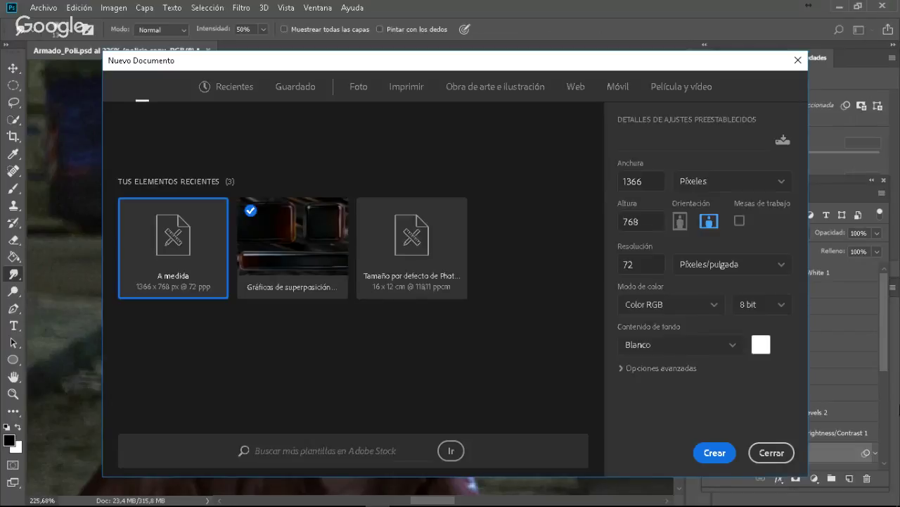
{"action": "left_click", "coordinate": [714, 453]}
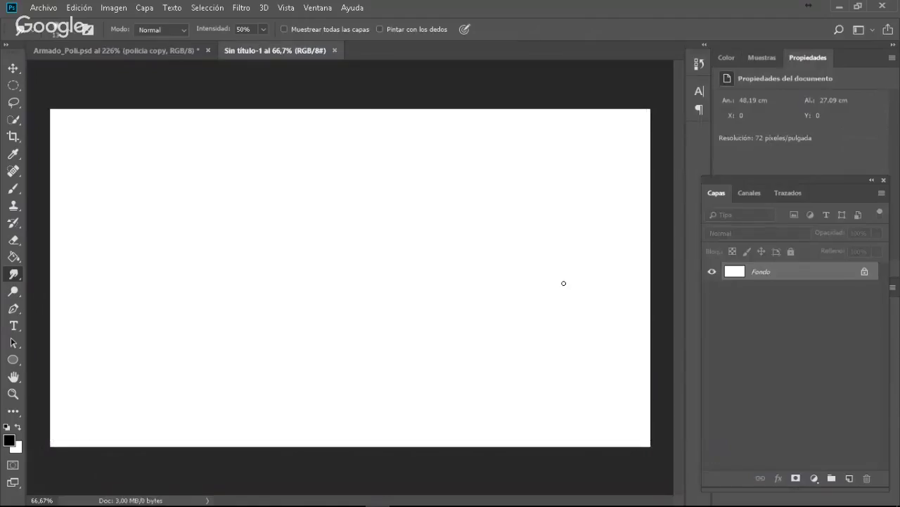
{"action": "left_click", "coordinate": [13, 308]}
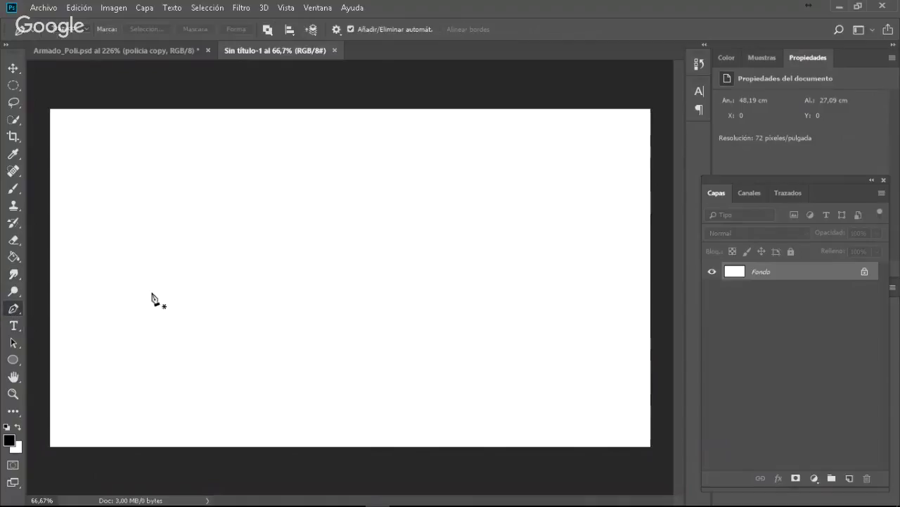
{"action": "left_click", "coordinate": [112, 248]}
{"action": "left_click_drag", "start_coordinate": [293, 274], "coordinate": [364, 392]}
{"action": "left_click_drag", "start_coordinate": [571, 182], "coordinate": [570, 146]}
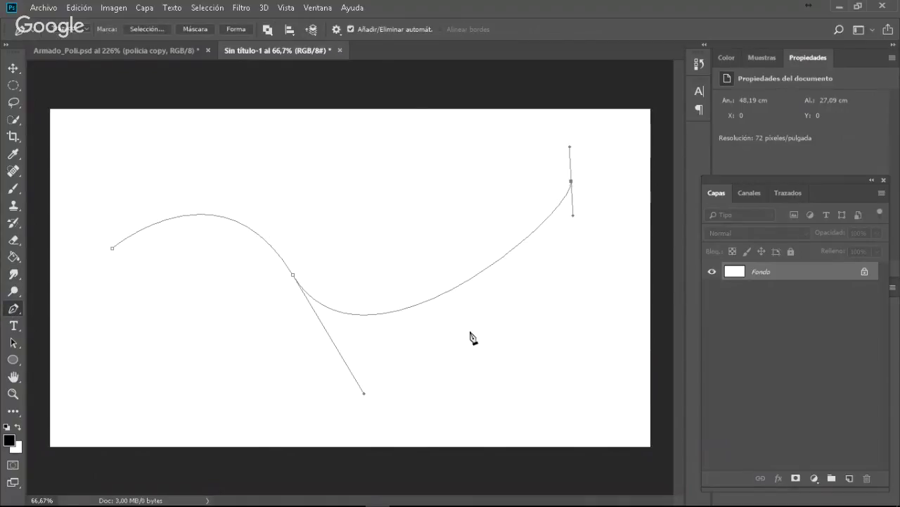
- Stroke the work path with the black brush and hide the path outline
{"action": "left_click", "coordinate": [13, 190]}
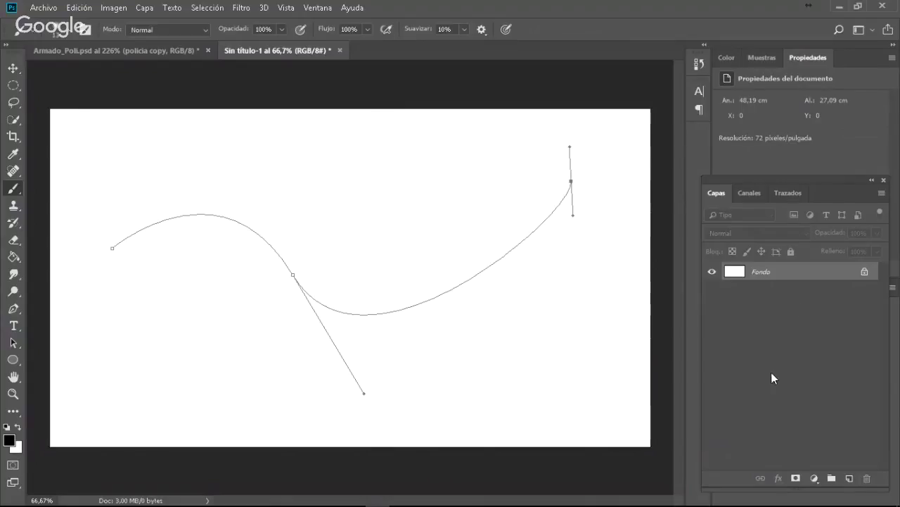
{"action": "left_click", "coordinate": [787, 189]}
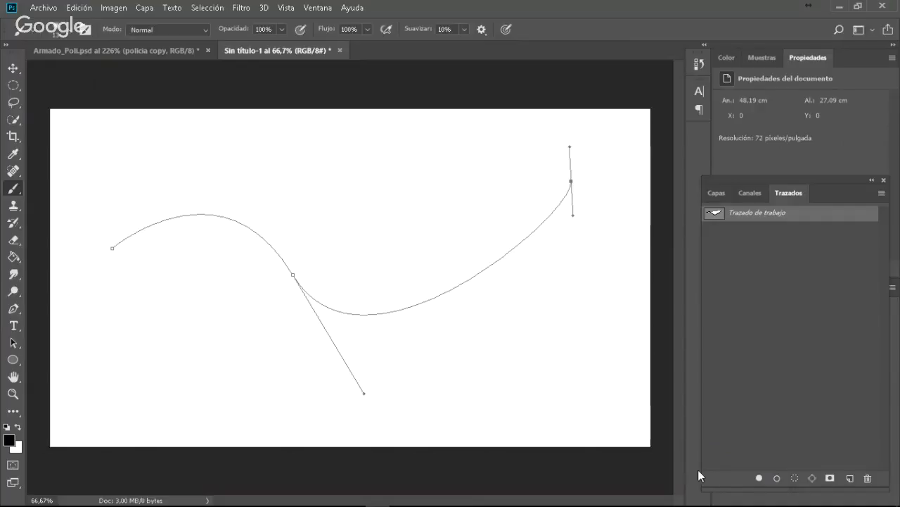
{"action": "left_click", "coordinate": [777, 479]}
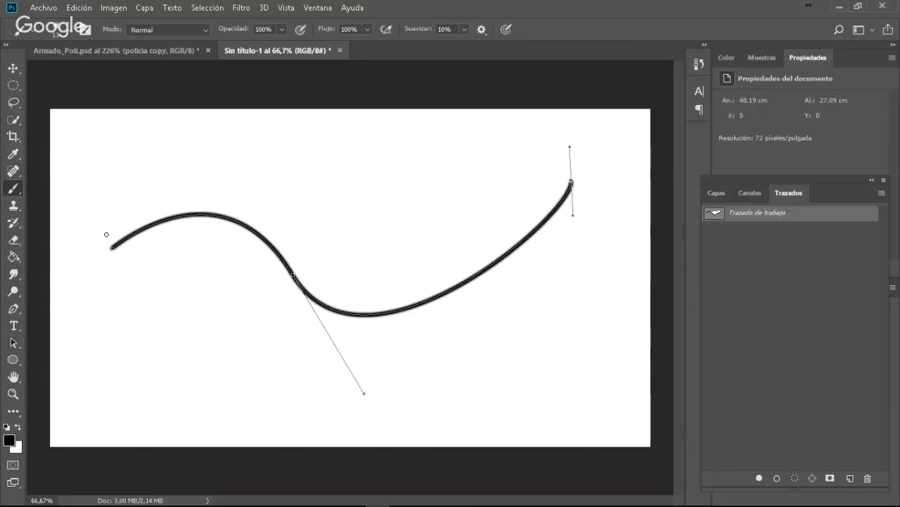
{"action": "left_click", "coordinate": [14, 69]}
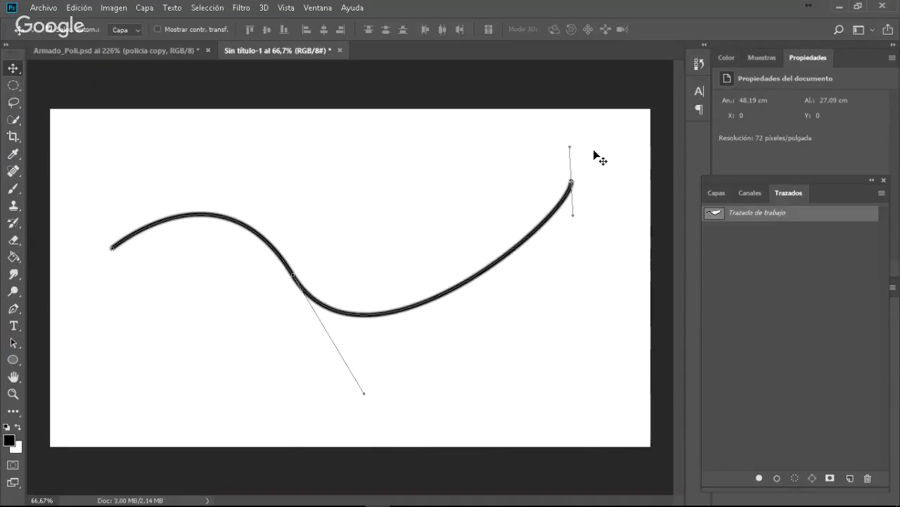
{"action": "left_click", "coordinate": [764, 297]}
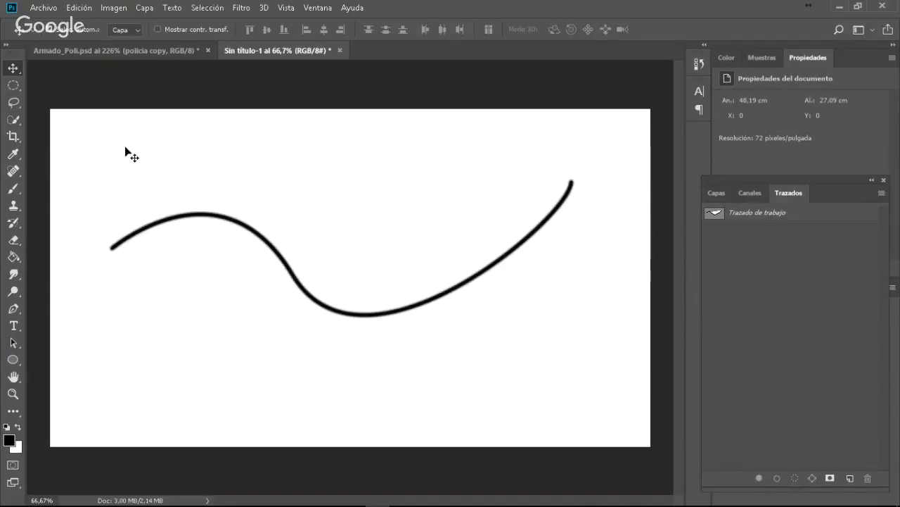
{"action": "left_click", "coordinate": [722, 195]}
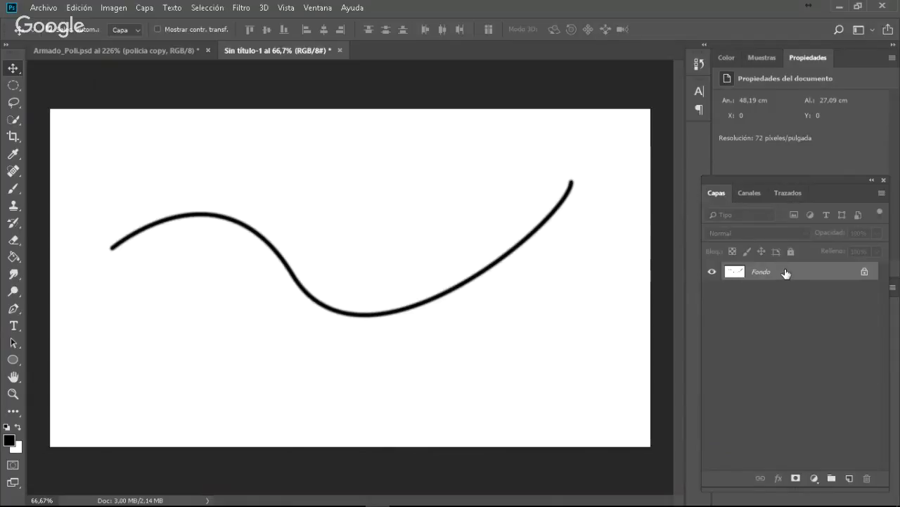
- Fill Fondo black, then white, and add a new empty layer Capa 1
{"action": "key", "text": "alt+BackSpace"}
{"action": "key", "text": "ctrl+BackSpace"}
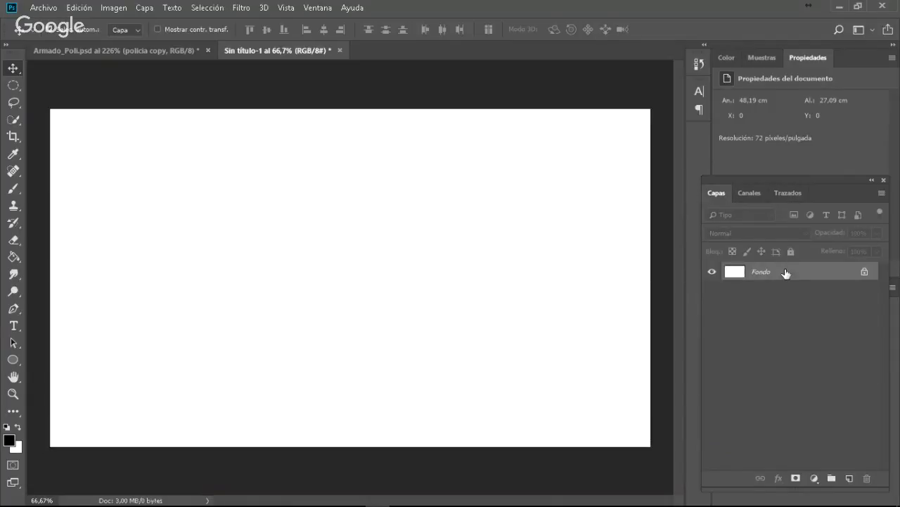
{"action": "left_click", "coordinate": [849, 477]}
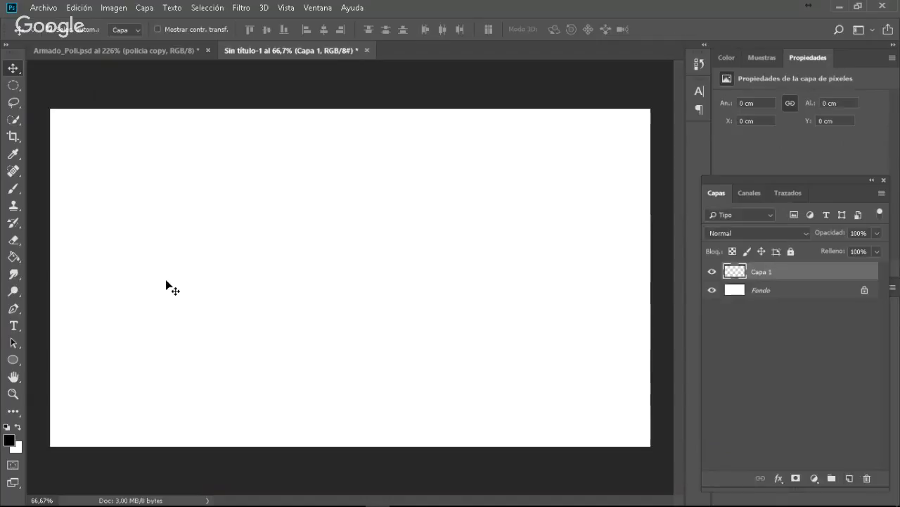
- Re-stroke the curve path with the brush on Capa 1 and select an ellipse around its left end
{"action": "left_click", "coordinate": [14, 189]}
{"action": "left_click", "coordinate": [788, 192]}
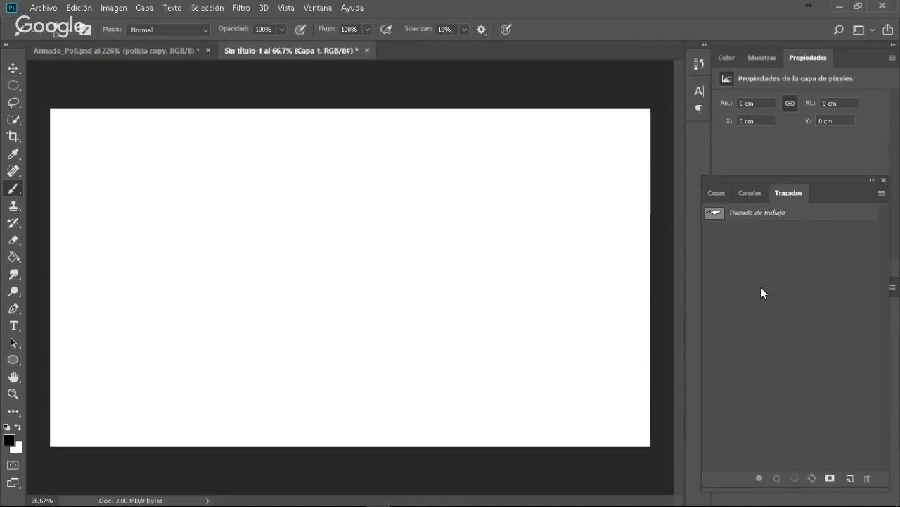
{"action": "left_click", "coordinate": [715, 214]}
{"action": "left_click", "coordinate": [777, 479]}
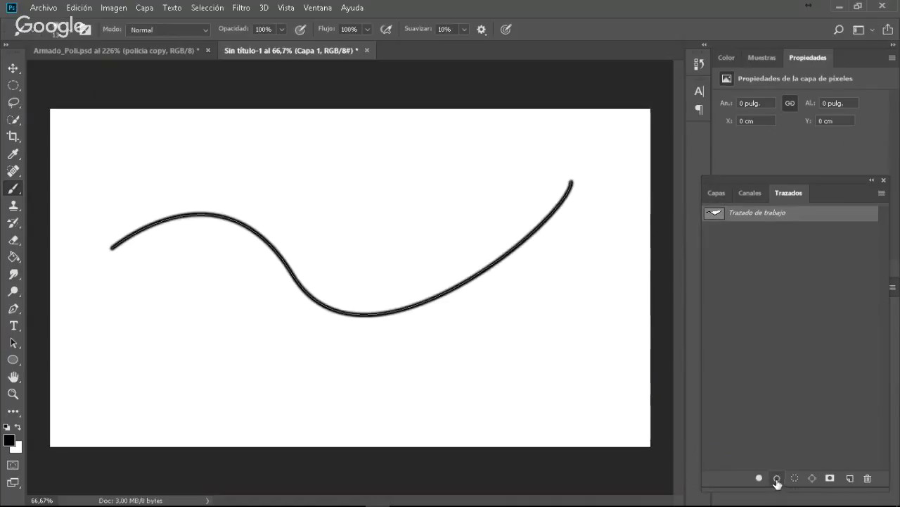
{"action": "left_click", "coordinate": [818, 288]}
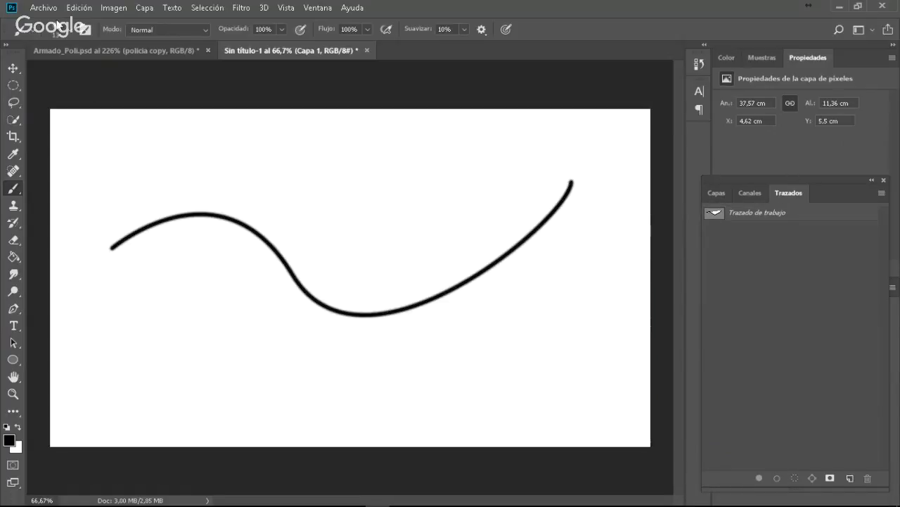
{"action": "left_click", "coordinate": [12, 85]}
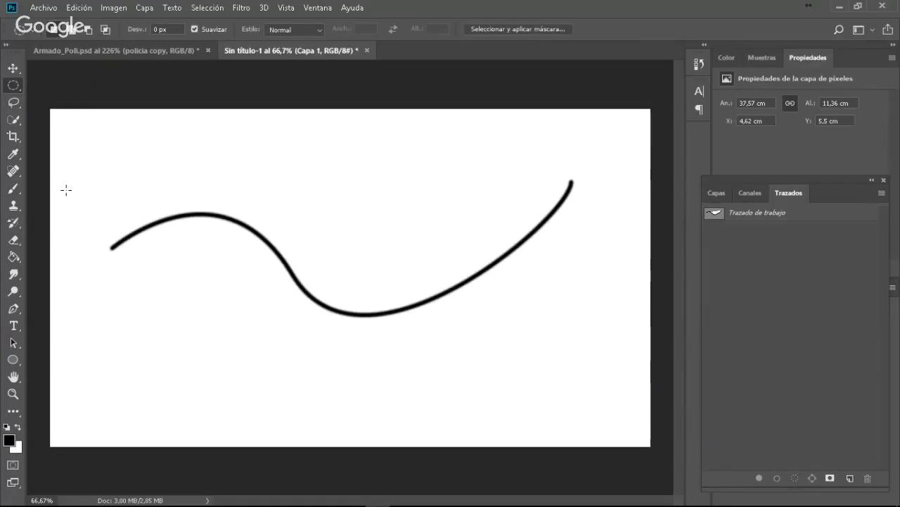
{"action": "mouse_move", "coordinate": [66, 189]}
{"action": "left_mouse_down"}
{"action": "mouse_move", "coordinate": [121, 298]}
{"action": "mouse_move", "coordinate": [145, 296]}
{"action": "left_mouse_up"}
- Feather the oval selection by 15 px to soften the curve's left end
{"action": "left_click", "coordinate": [116, 8]}
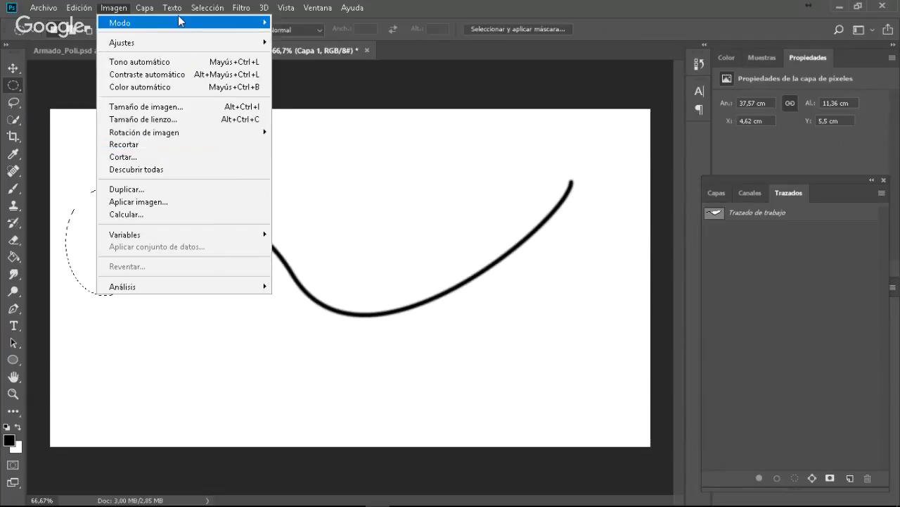
{"action": "mouse_move", "coordinate": [197, 7]}
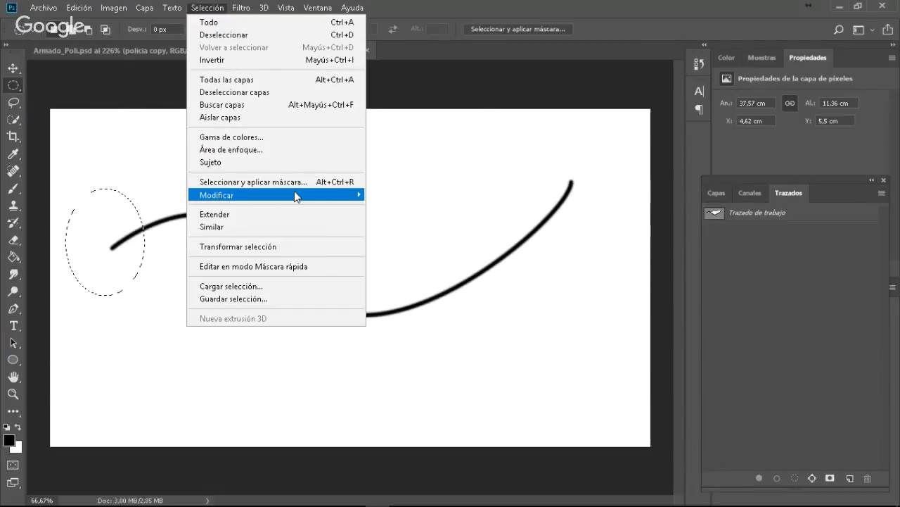
{"action": "mouse_move", "coordinate": [294, 193]}
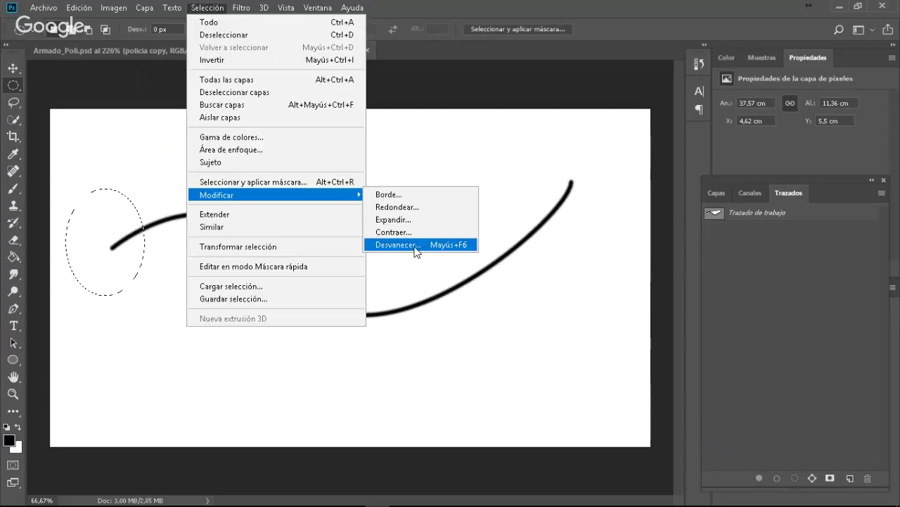
{"action": "left_click", "coordinate": [416, 251]}
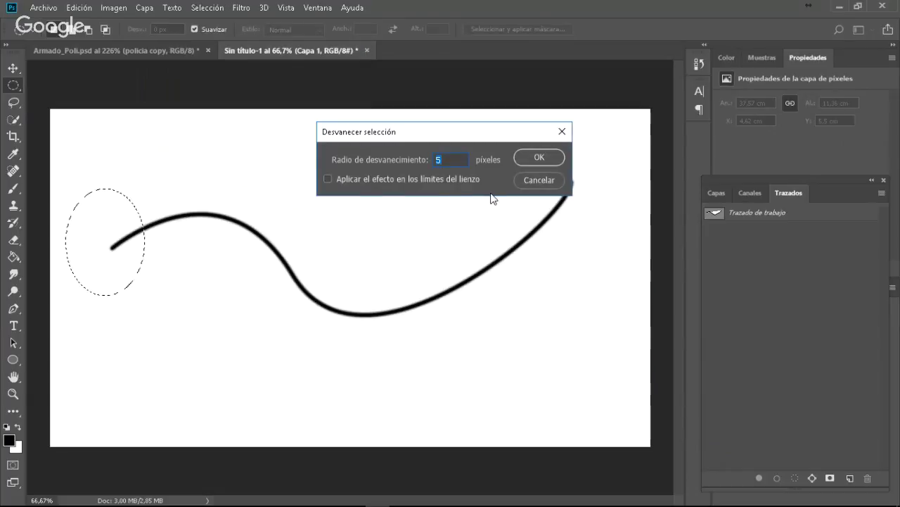
{"action": "type", "text": "1"}
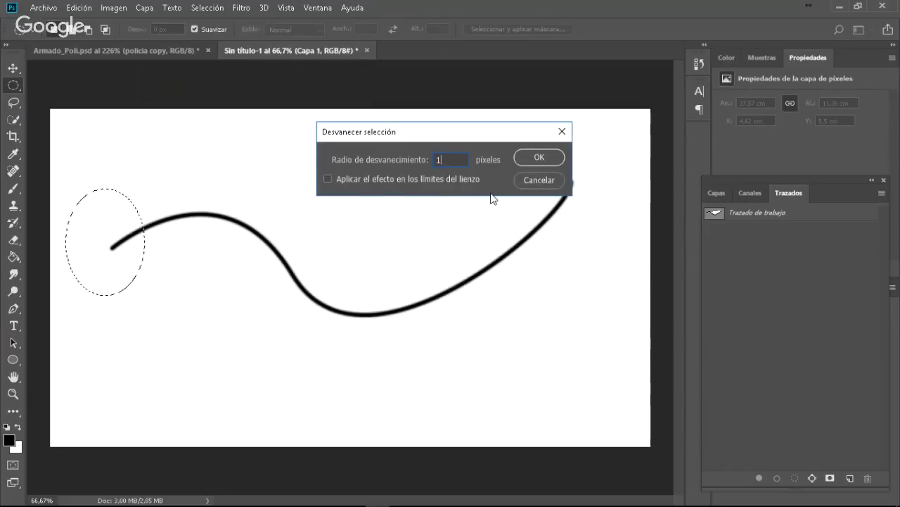
{"action": "type", "text": "5"}
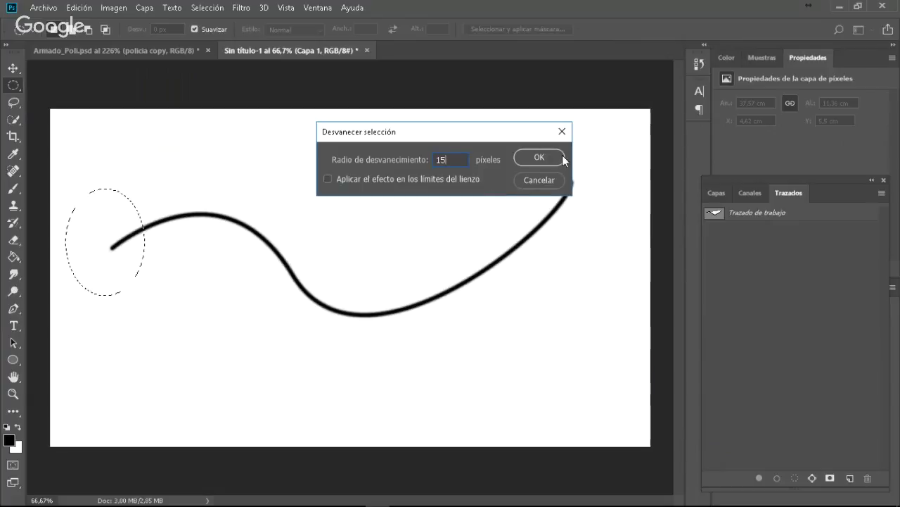
{"action": "left_click", "coordinate": [540, 158]}
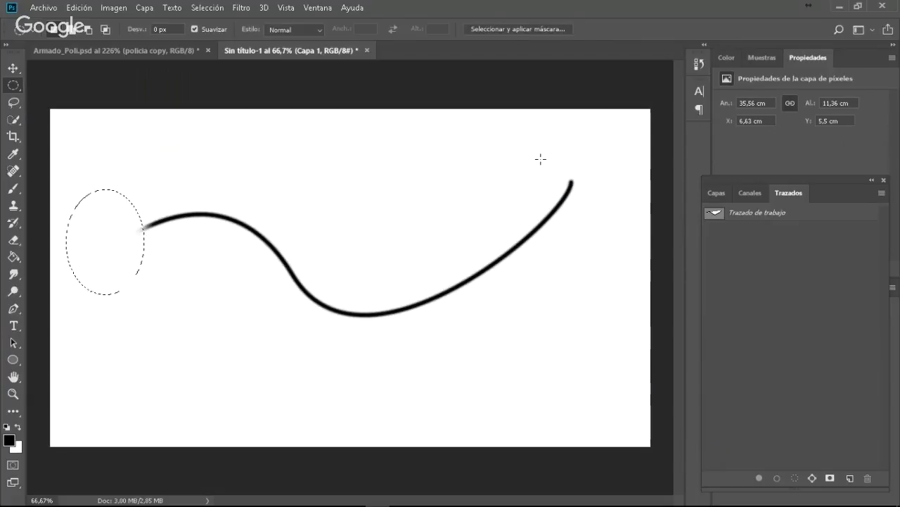
- Feather the selection by 46 px, then deselect and return to the layers list
{"action": "left_click", "coordinate": [207, 10]}
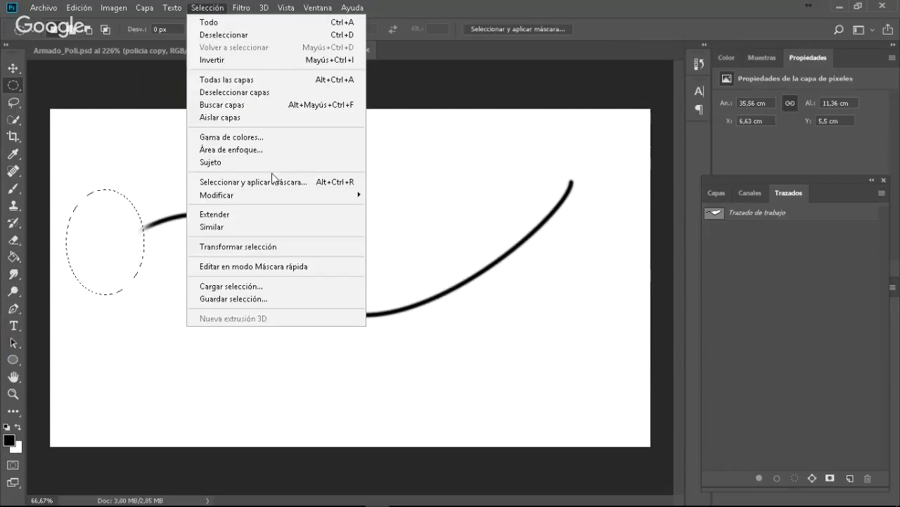
{"action": "mouse_move", "coordinate": [288, 201]}
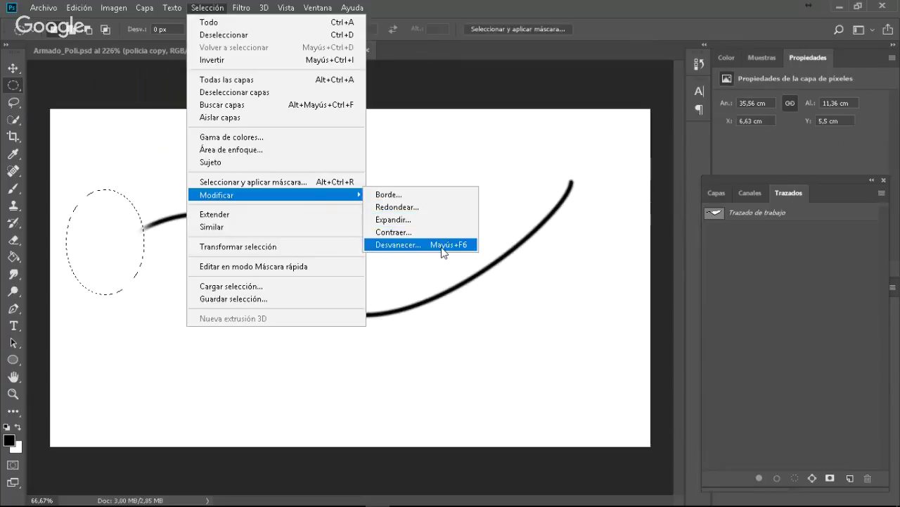
{"action": "left_click", "coordinate": [442, 245]}
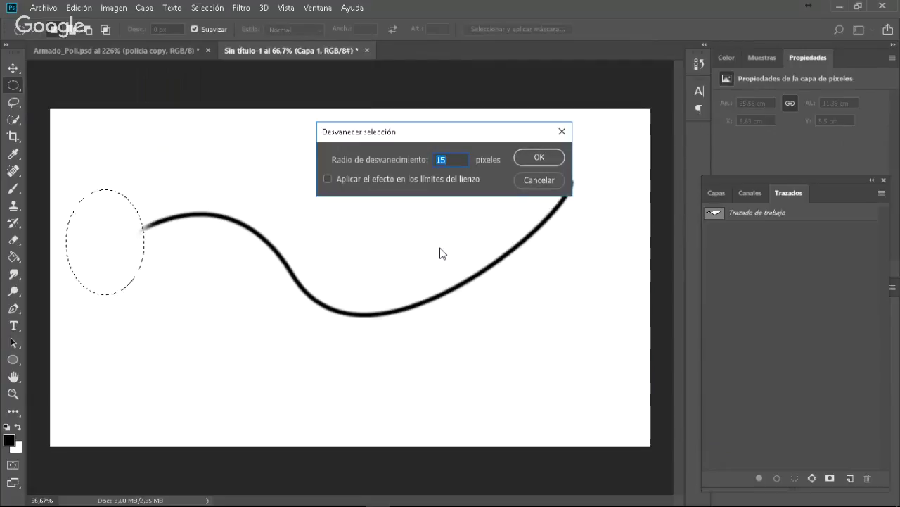
{"action": "type", "text": "46"}
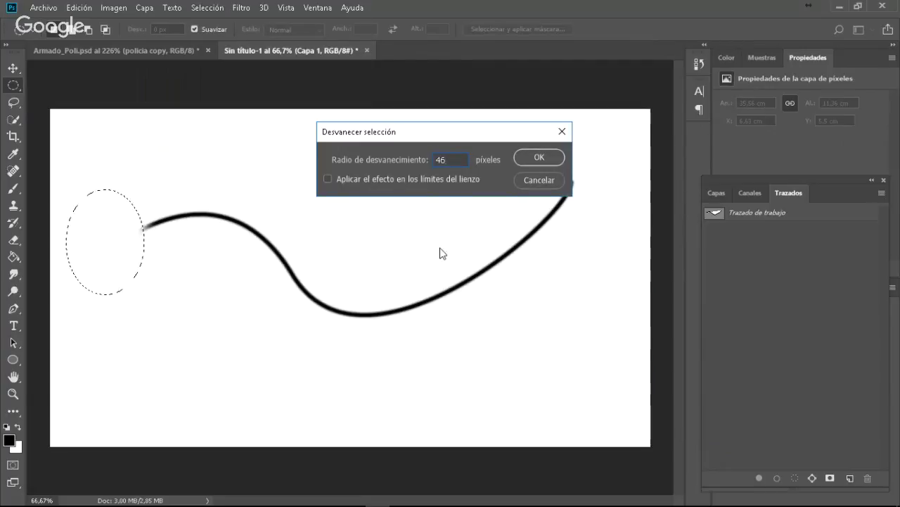
{"action": "key", "text": "Return"}
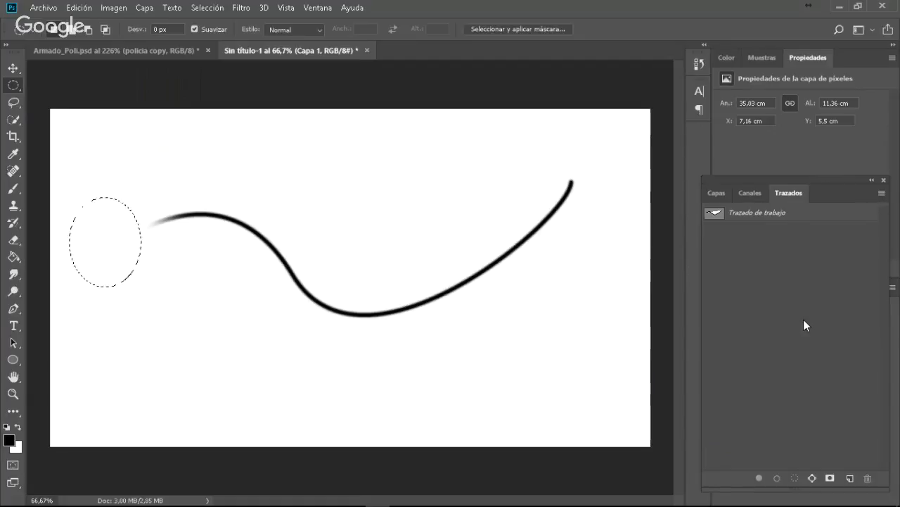
{"action": "key", "text": "ctrl+d"}
{"action": "left_click", "coordinate": [716, 193]}
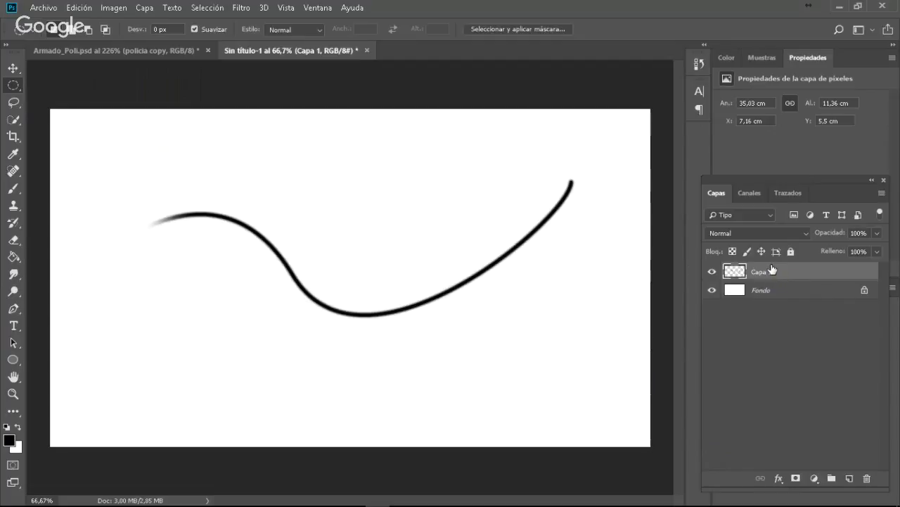
- Clear Capa 1, reactivate the curved work path, and switch to the Brush tool
{"action": "key", "text": "ctrl+z"}
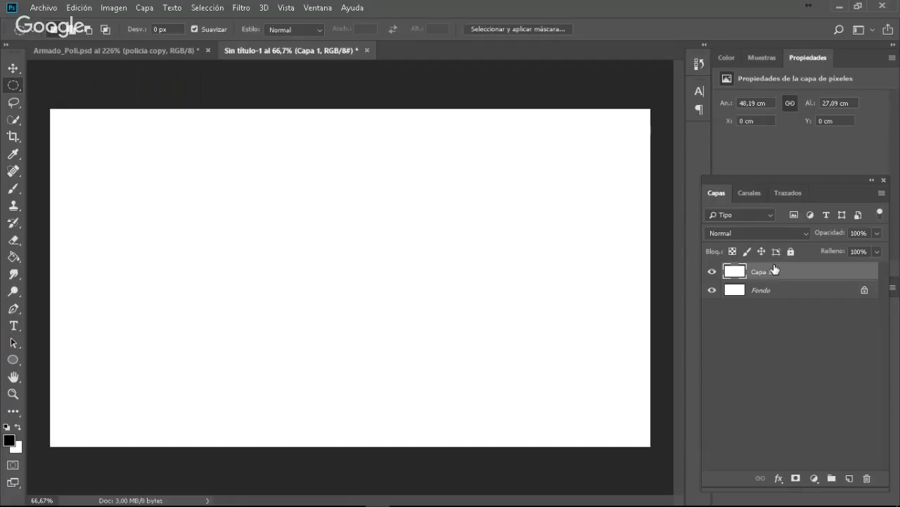
{"action": "key", "text": "ctrl+a"}
{"action": "key", "text": "Delete"}
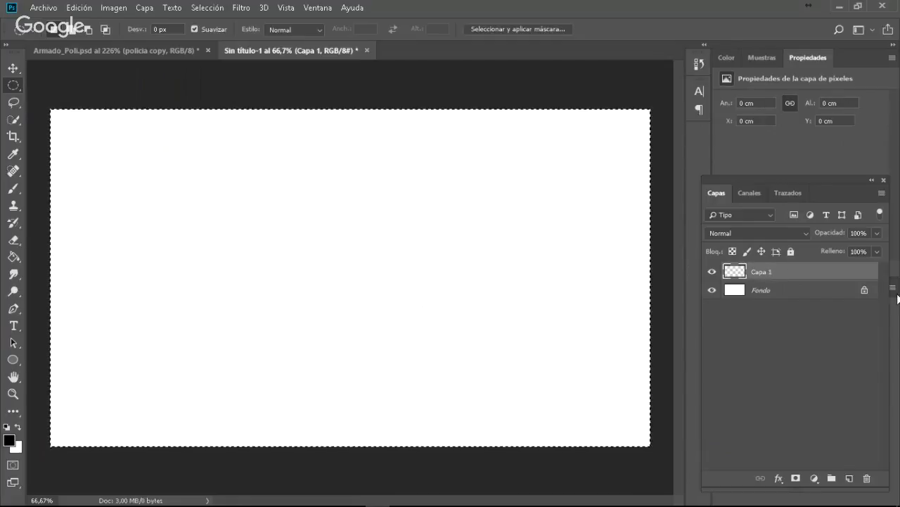
{"action": "left_click", "coordinate": [800, 193]}
{"action": "left_click", "coordinate": [760, 218]}
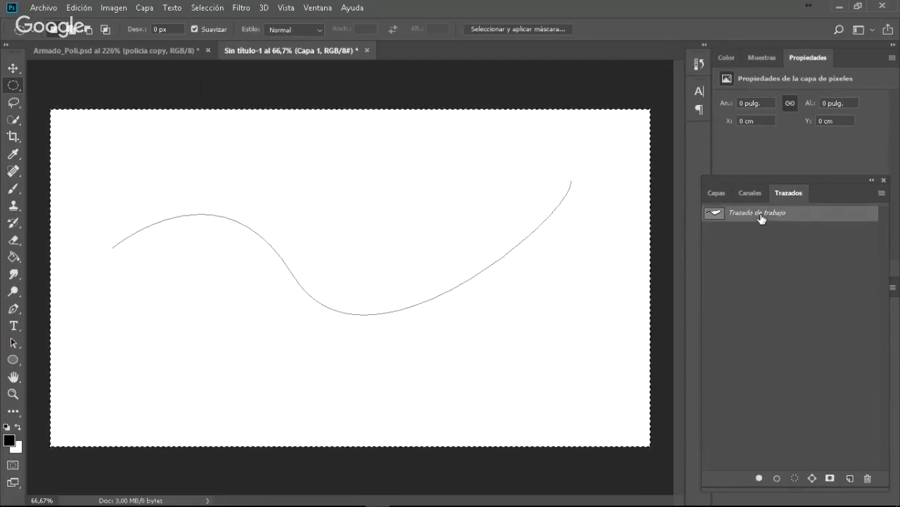
{"action": "left_click", "coordinate": [14, 190]}
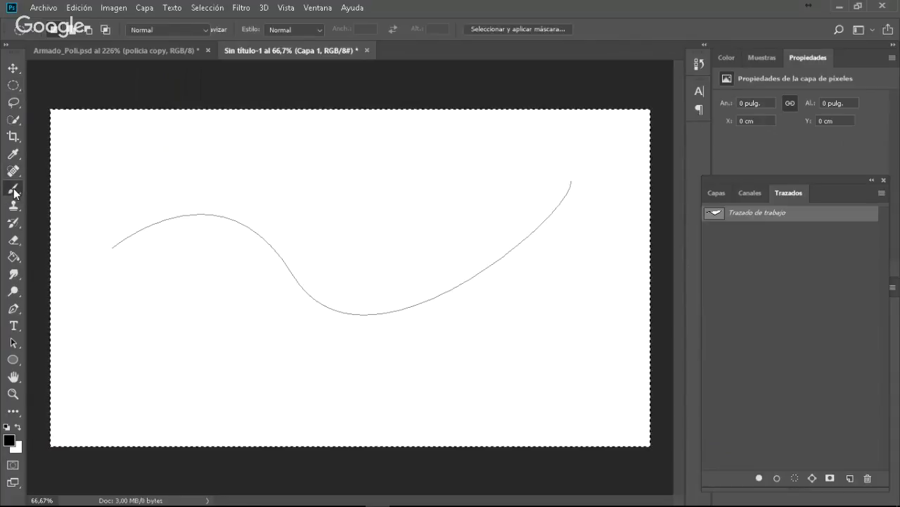
{"action": "right_click", "coordinate": [15, 190]}
{"action": "left_click", "coordinate": [787, 406]}
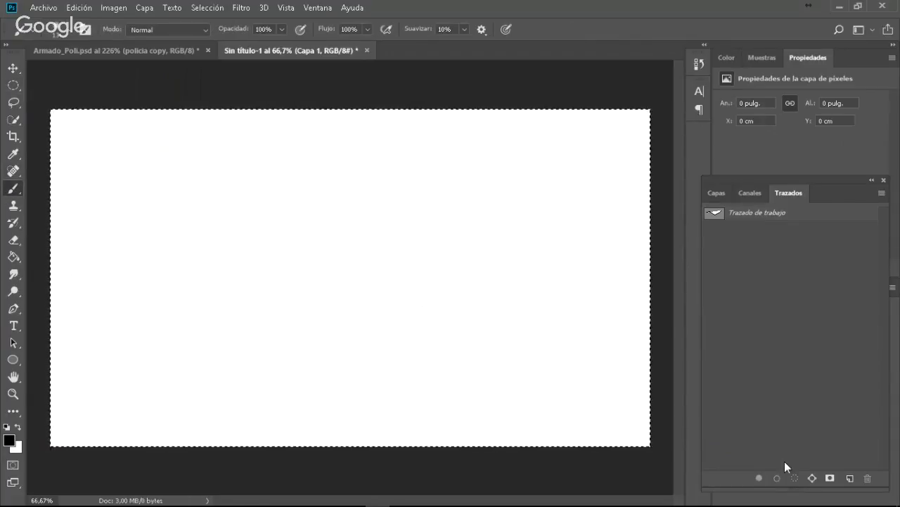
{"action": "left_click", "coordinate": [714, 213]}
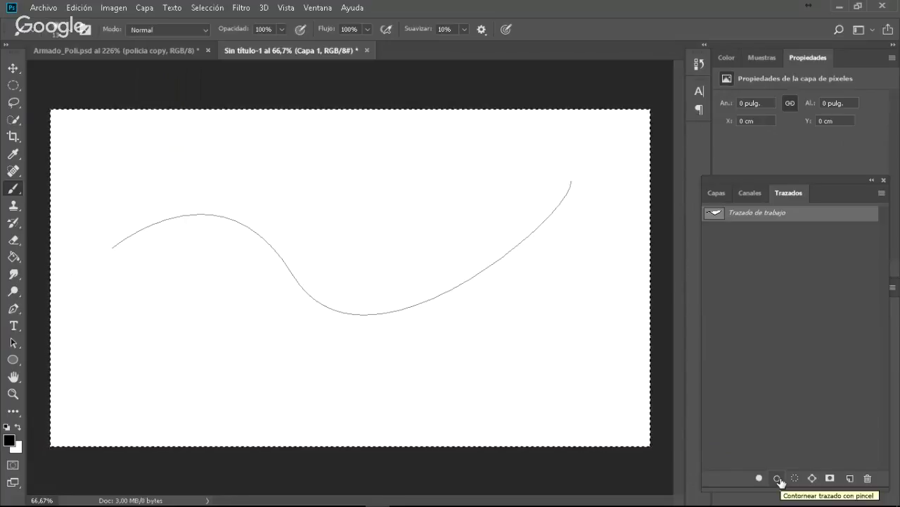
- Stroke the work path with Pincel and Simular presión enabled for a tapered line
{"action": "key", "text": "alt"}
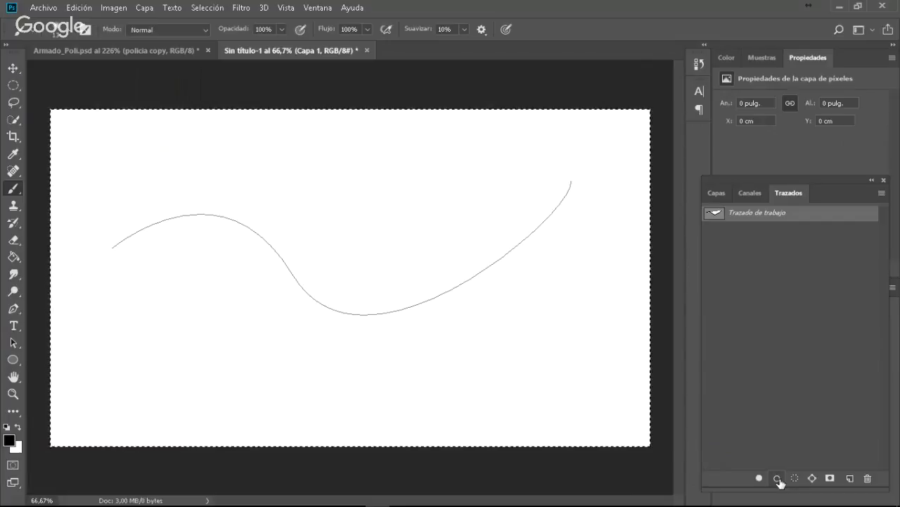
{"action": "left_click", "coordinate": [778, 479], "text": "alt"}
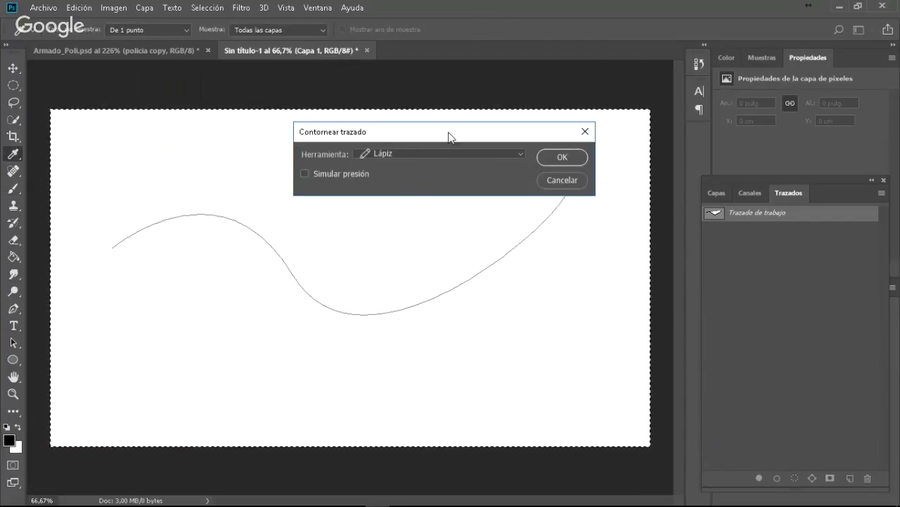
{"action": "left_click_drag", "start_coordinate": [540, 47], "coordinate": [381, 111]}
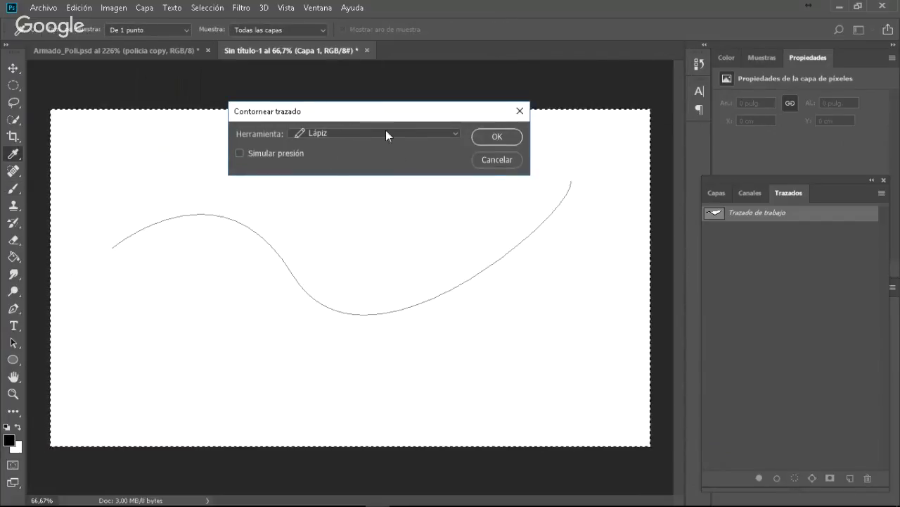
{"action": "left_click", "coordinate": [366, 132]}
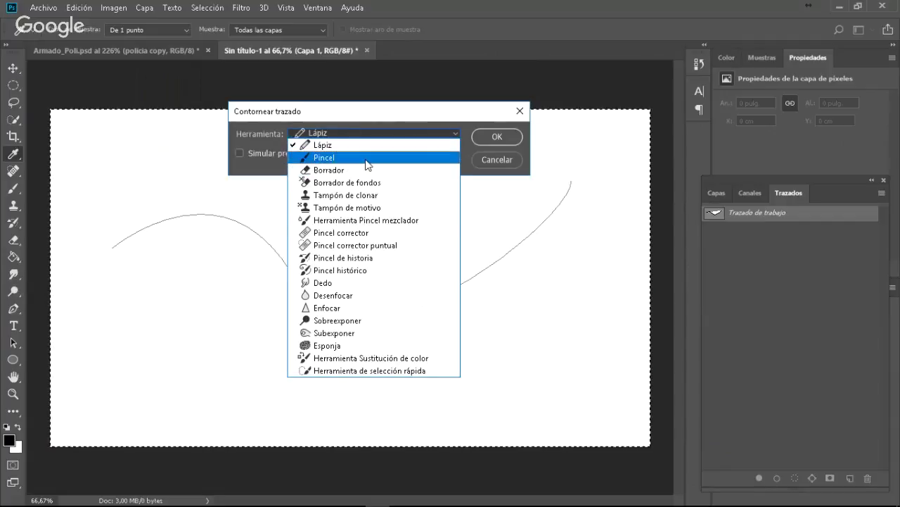
{"action": "left_click", "coordinate": [365, 157]}
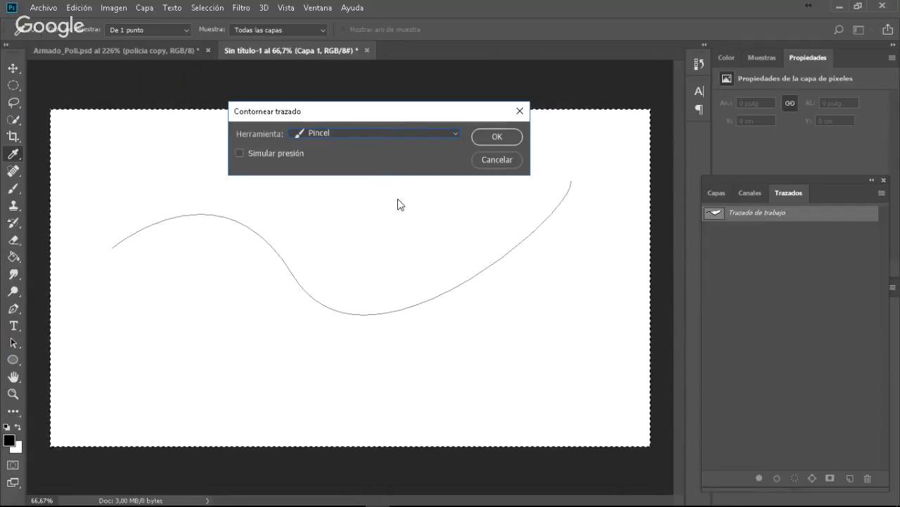
{"action": "left_click", "coordinate": [239, 153]}
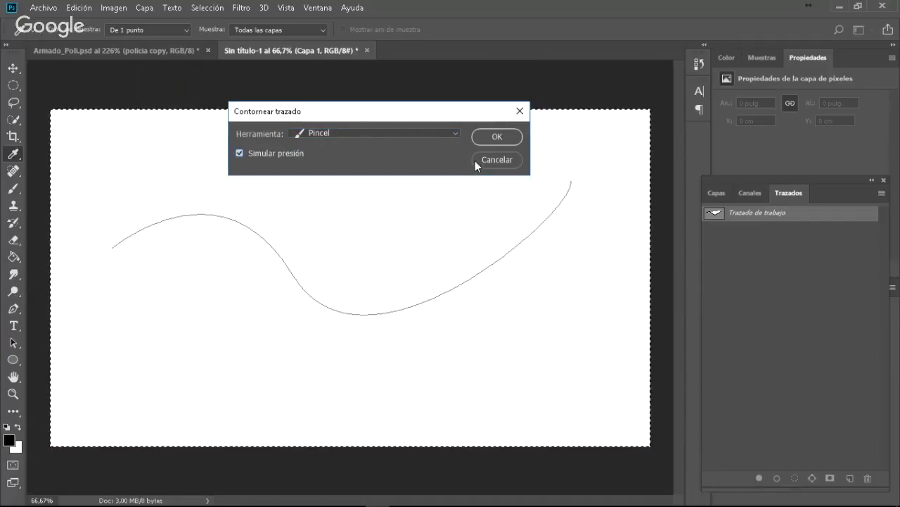
{"action": "left_click", "coordinate": [492, 138]}
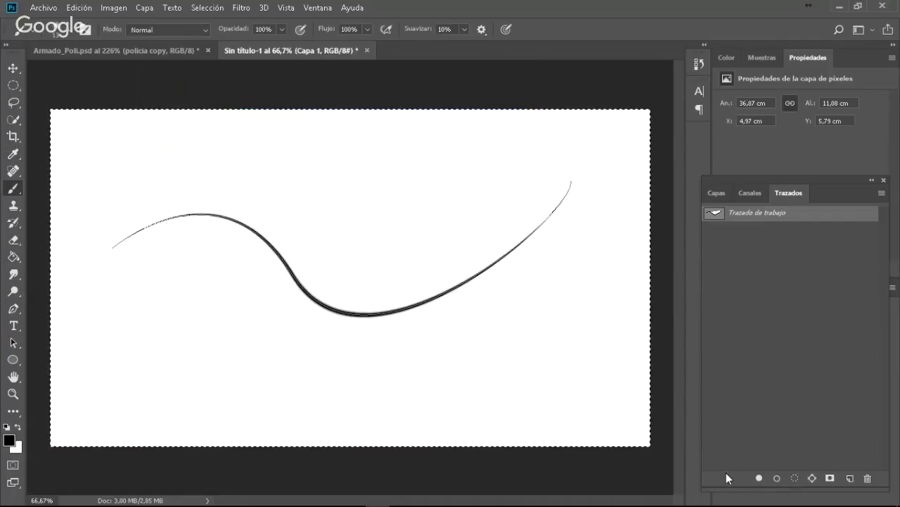
- Deselect, hide the work path, and close Sin título-1 without saving, returning to Armado_Poli.psd
{"action": "key", "text": "ctrl+d"}
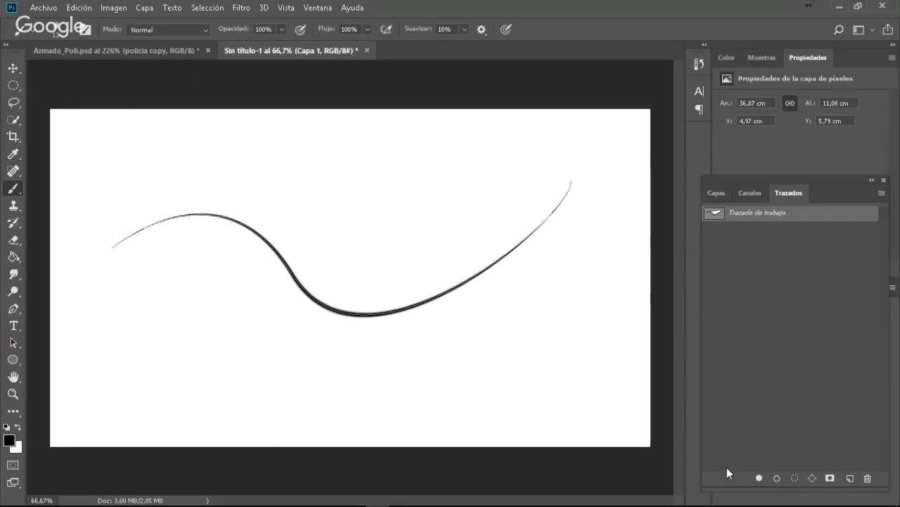
{"action": "left_click", "coordinate": [793, 289]}
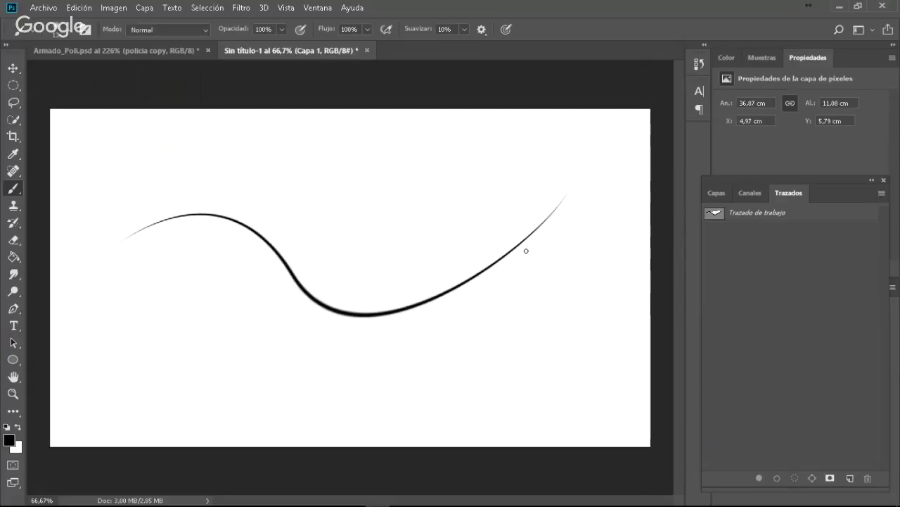
{"action": "left_click", "coordinate": [366, 50]}
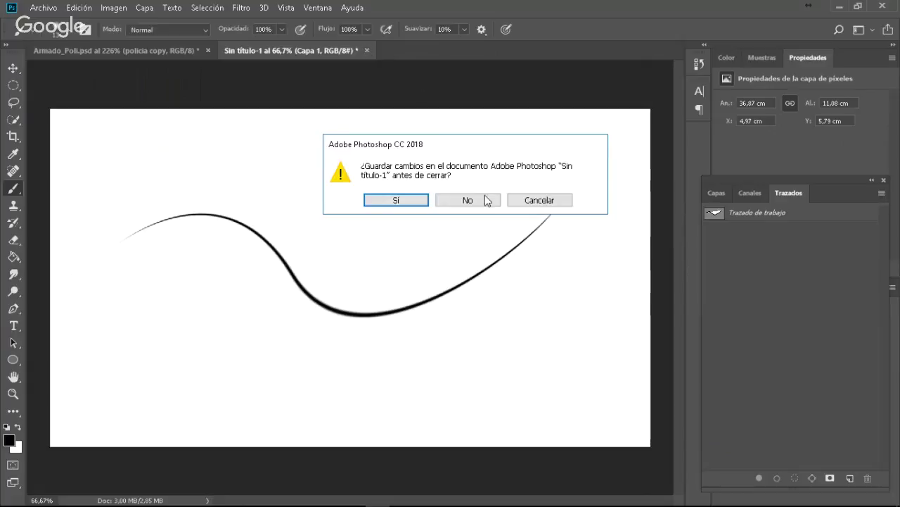
{"action": "left_click", "coordinate": [466, 202]}
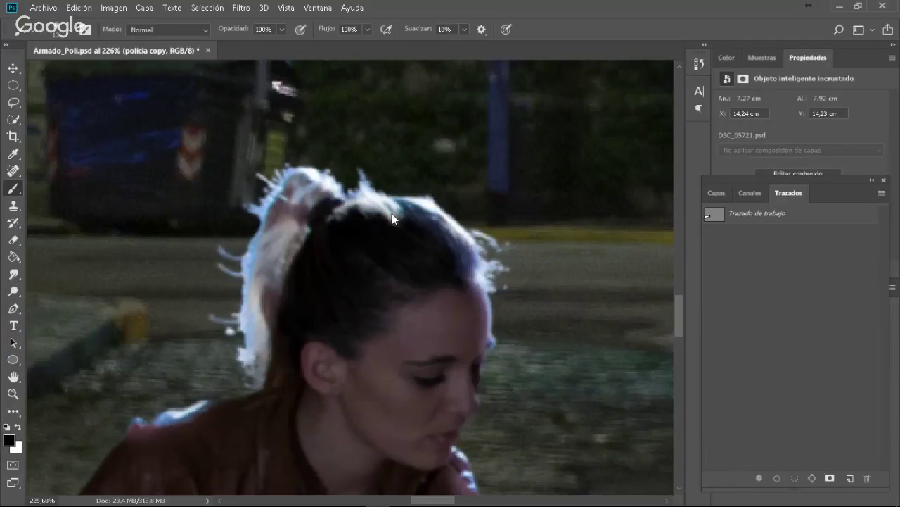
- In the Open dialog, browse to ___MATERIAL > Fotomontaje > Modelo Fashion
{"action": "key", "text": "ctrl+o"}
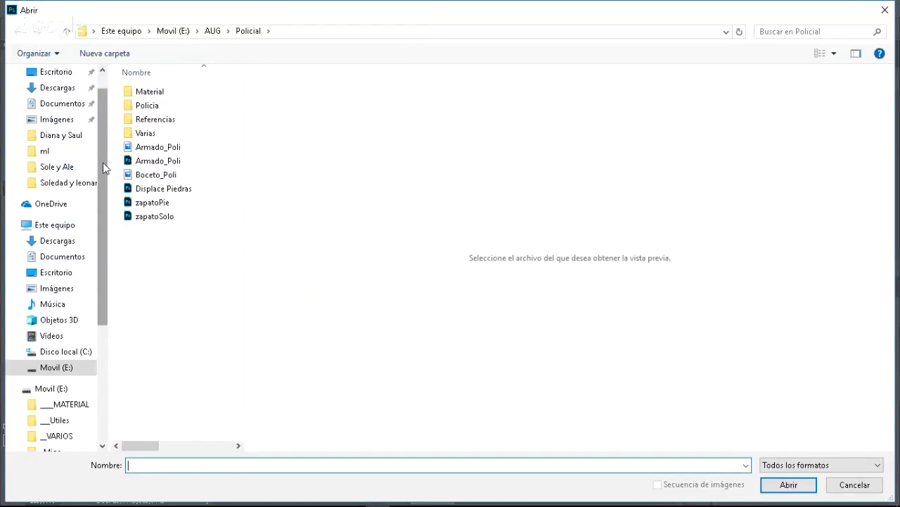
{"action": "left_click_drag", "start_coordinate": [103, 167], "coordinate": [120, 299]}
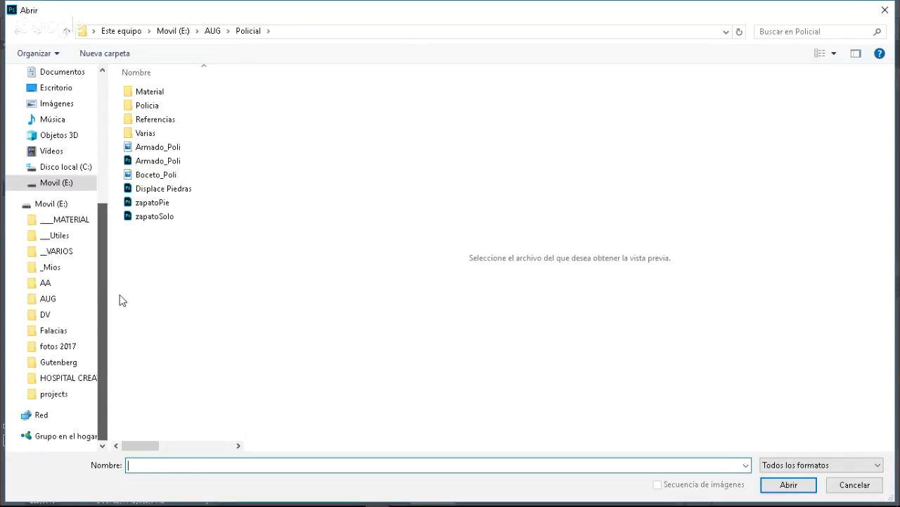
{"action": "left_click", "coordinate": [71, 220]}
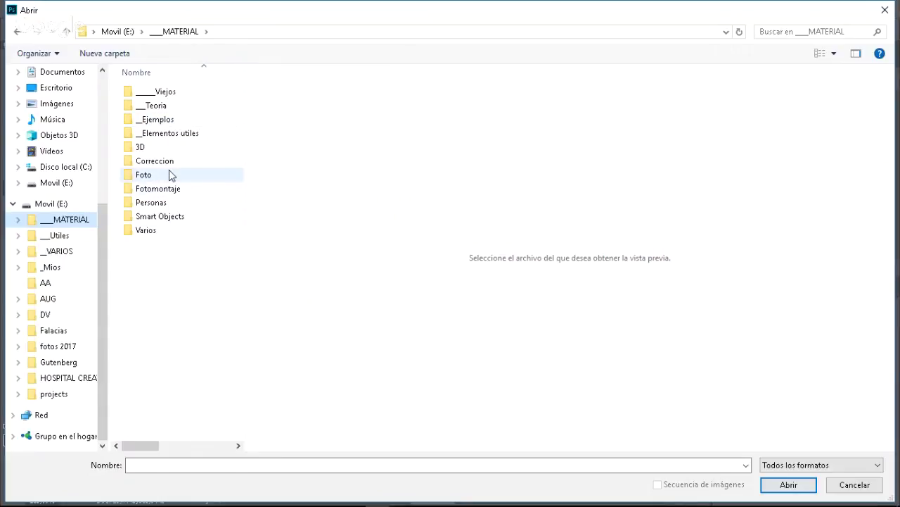
{"action": "left_click", "coordinate": [175, 194]}
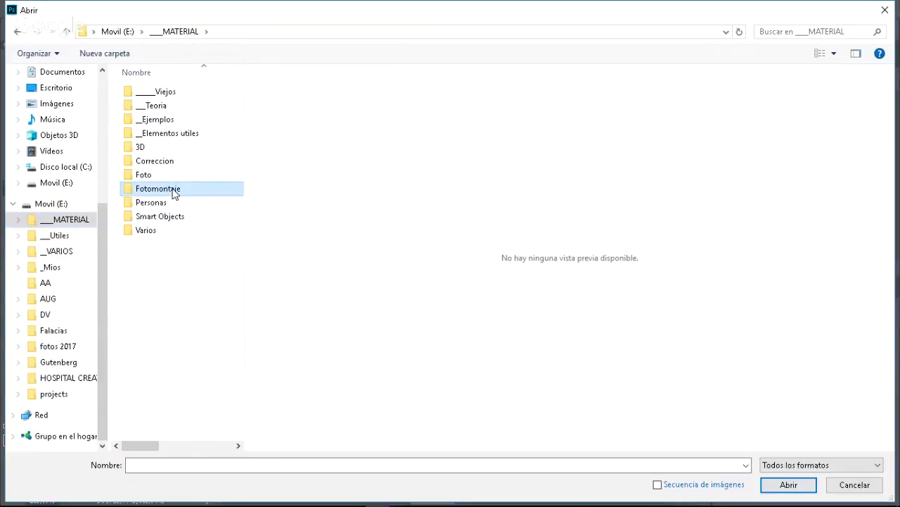
{"action": "double_click", "coordinate": [175, 194]}
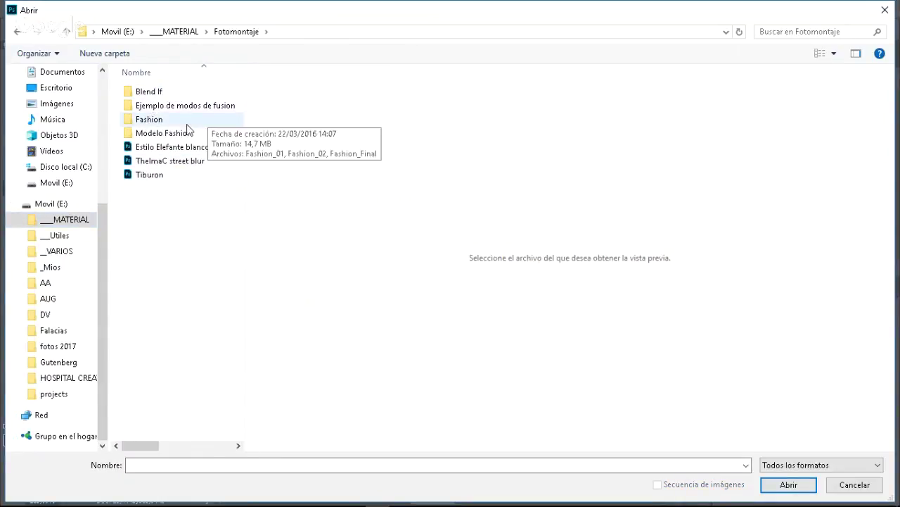
{"action": "left_click", "coordinate": [211, 137]}
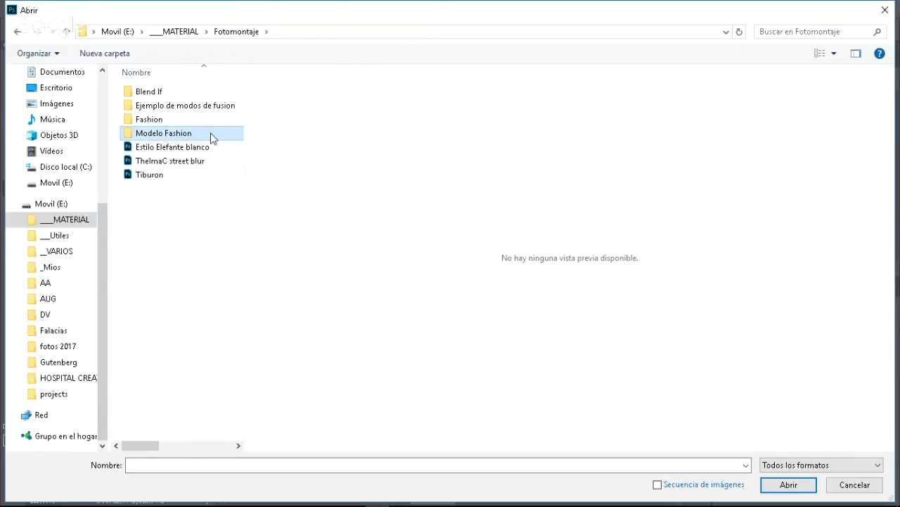
{"action": "double_click", "coordinate": [211, 135]}
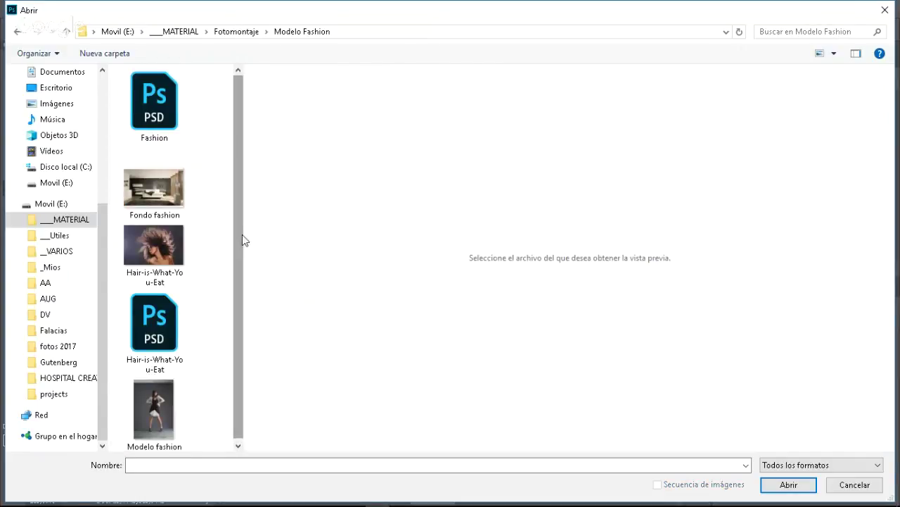
- Select Modelo fashion and Fondo fashion together and open both images
{"action": "left_click", "coordinate": [150, 407]}
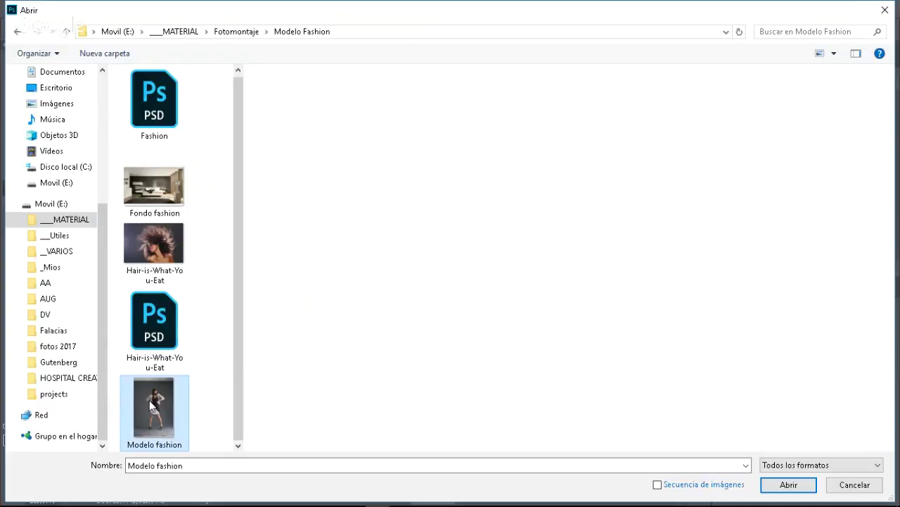
{"action": "left_click", "coordinate": [157, 188], "text": "ctrl"}
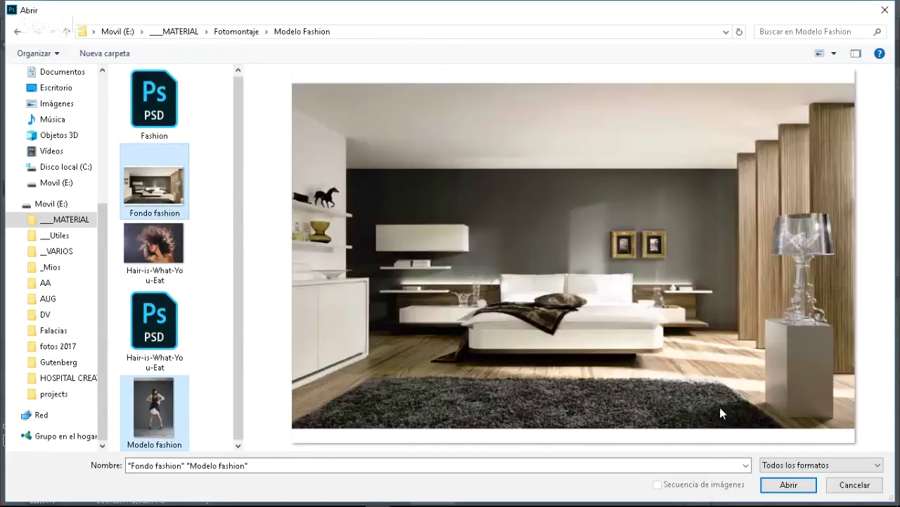
{"action": "key", "text": "Return"}
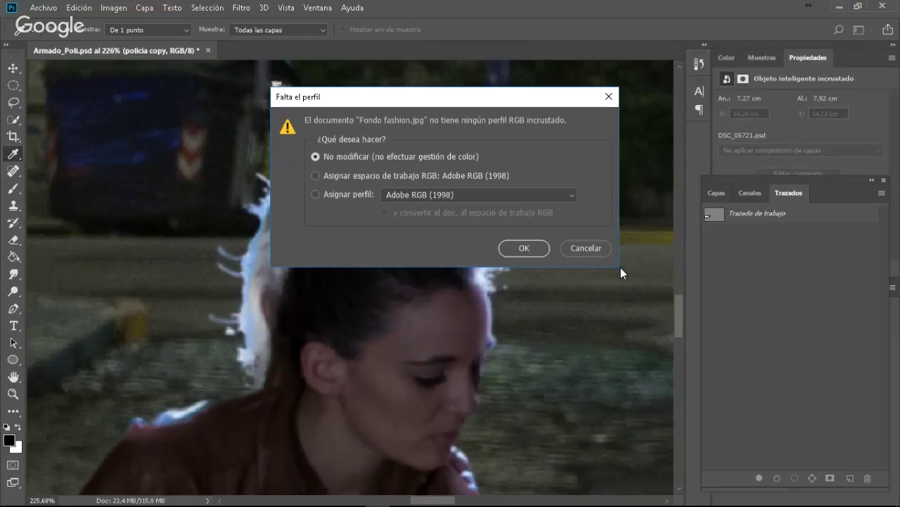
- Open Fondo fashion.jpg and Modelo fashion.jpg, keeping 'Don't color manage' in the Missing Profile dialog
{"action": "left_click", "coordinate": [524, 247]}
{"action": "key", "text": "b"}
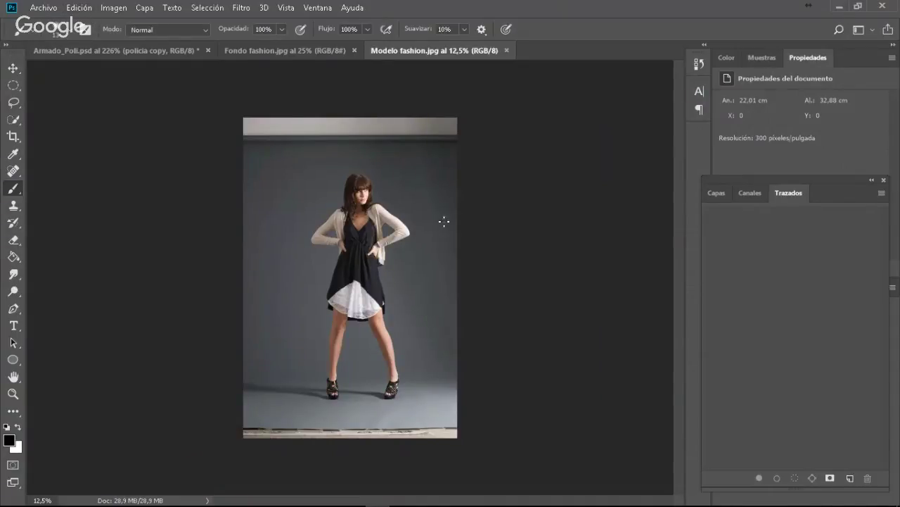
- Quick-select the model's hair, body, dress and both sleeves, then subtract the background gap beside her right arm
{"action": "left_click", "coordinate": [14, 121]}
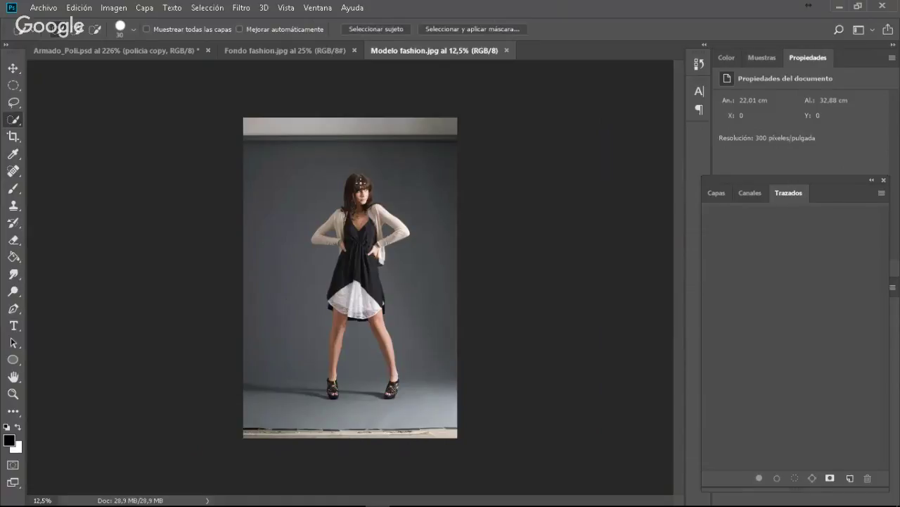
{"action": "left_click_drag", "start_coordinate": [352, 179], "coordinate": [372, 292]}
{"action": "mouse_move", "coordinate": [355, 231]}
{"action": "left_mouse_down"}
{"action": "mouse_move", "coordinate": [331, 223]}
{"action": "mouse_move", "coordinate": [323, 239]}
{"action": "left_mouse_up"}
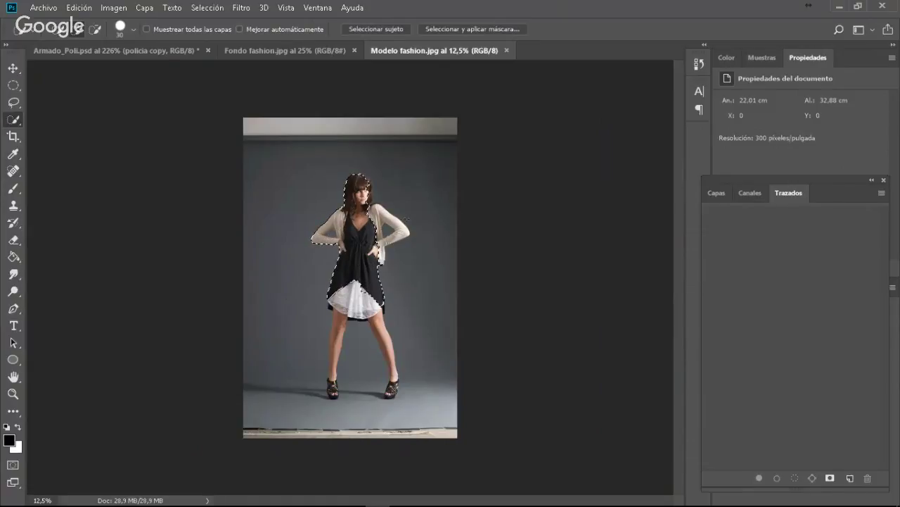
{"action": "left_click_drag", "start_coordinate": [369, 295], "coordinate": [396, 230]}
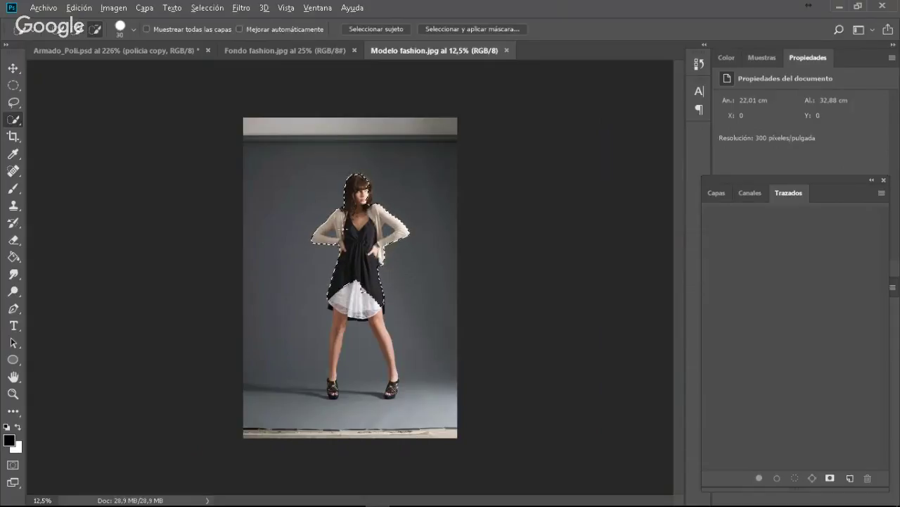
{"action": "key", "text": "alt"}
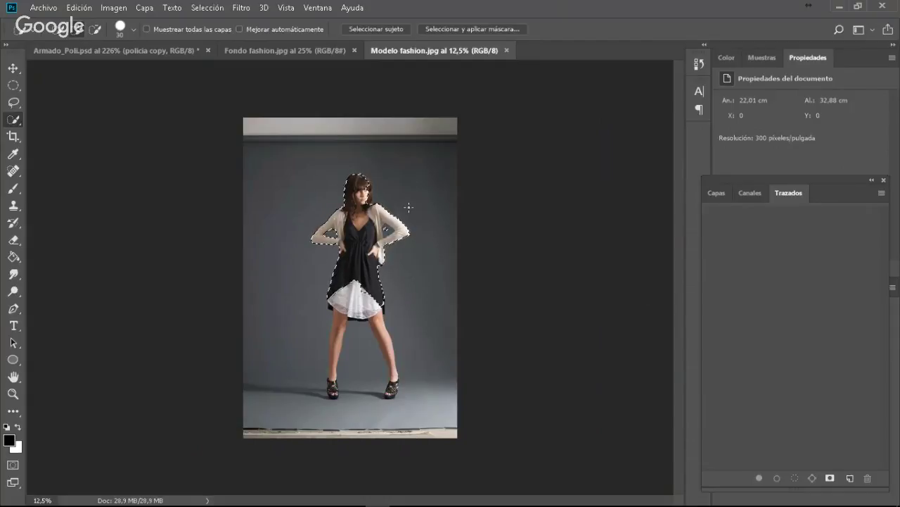
{"action": "left_click_drag", "start_coordinate": [305, 201], "coordinate": [430, 270]}
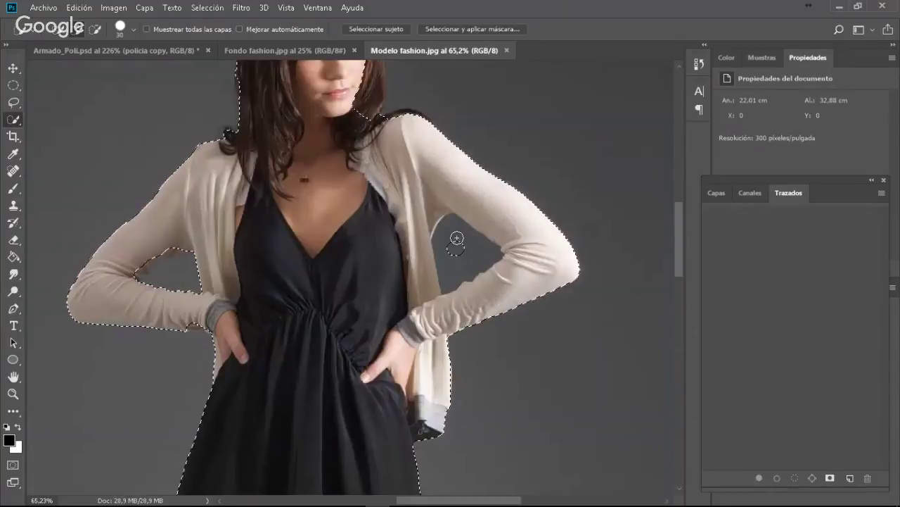
{"action": "mouse_move", "coordinate": [458, 237]}
{"action": "left_mouse_down"}
{"action": "mouse_move", "coordinate": [450, 227]}
{"action": "mouse_move", "coordinate": [446, 245]}
{"action": "mouse_move", "coordinate": [490, 256]}
{"action": "mouse_move", "coordinate": [494, 248]}
{"action": "mouse_move", "coordinate": [457, 278]}
{"action": "mouse_move", "coordinate": [464, 289]}
{"action": "mouse_move", "coordinate": [481, 249]}
{"action": "mouse_move", "coordinate": [492, 258]}
{"action": "left_mouse_up"}
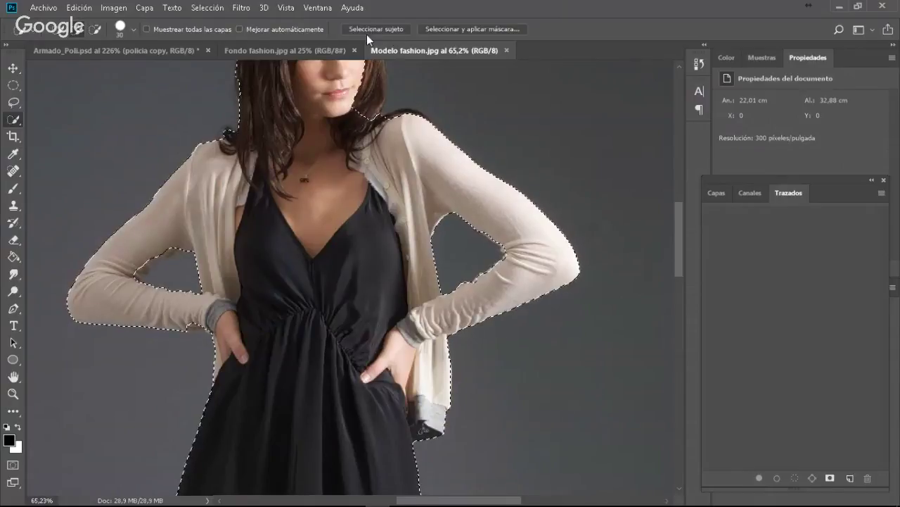
- Open and cancel Select and Mask, then add her remaining hair and subtract the background beside it
{"action": "left_click", "coordinate": [480, 29]}
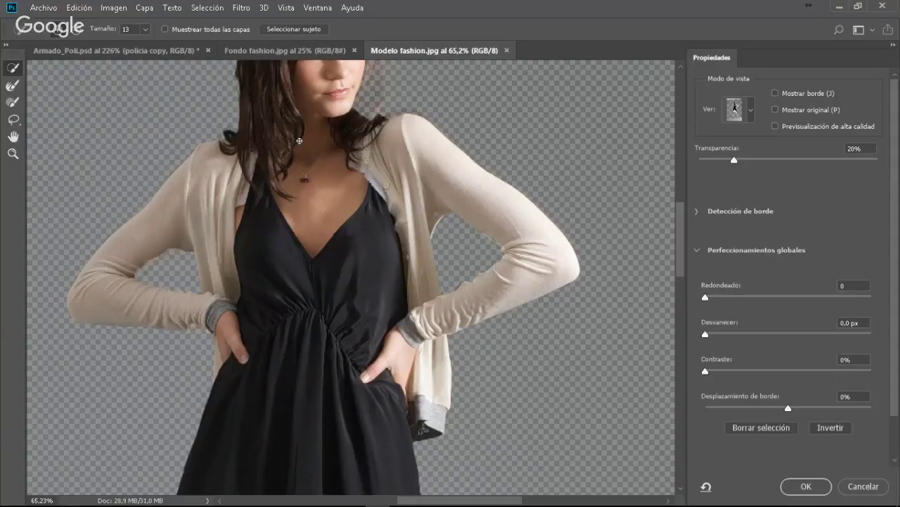
{"action": "left_click", "coordinate": [873, 492]}
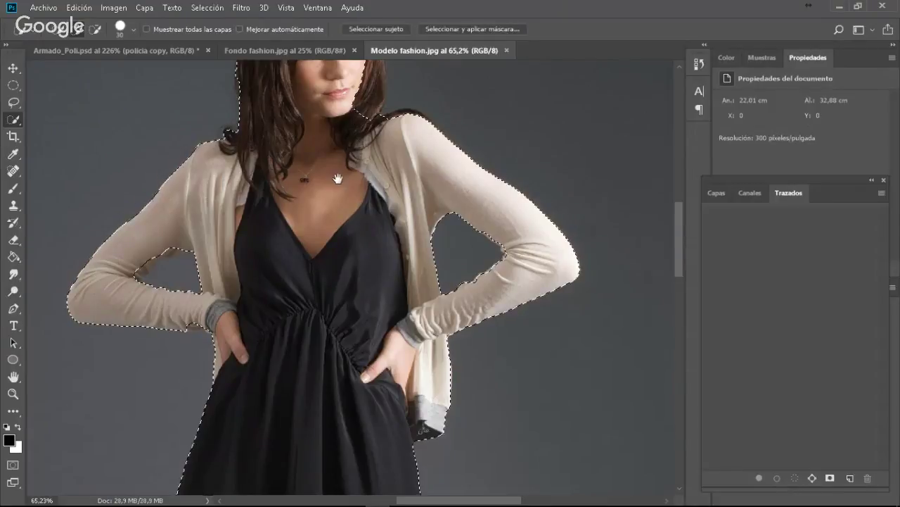
{"action": "left_click_drag", "start_coordinate": [338, 179], "coordinate": [379, 326]}
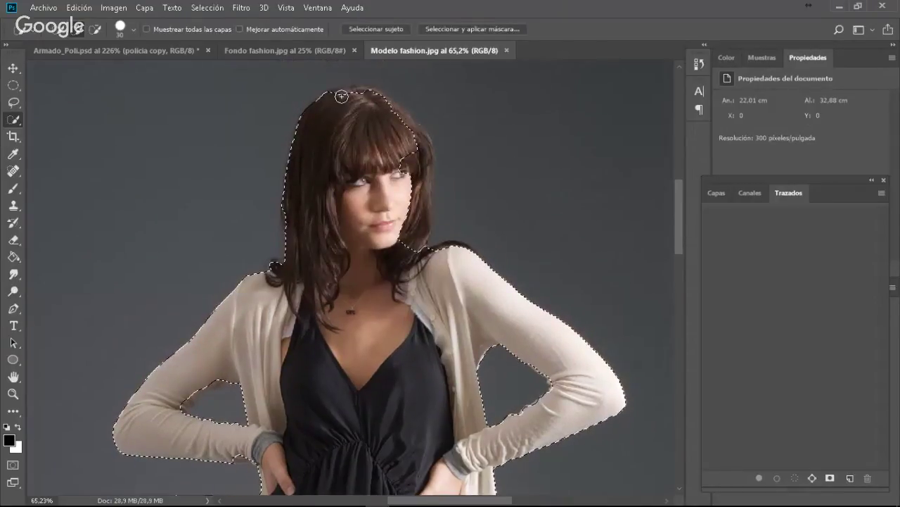
{"action": "left_click_drag", "start_coordinate": [418, 128], "coordinate": [450, 245]}
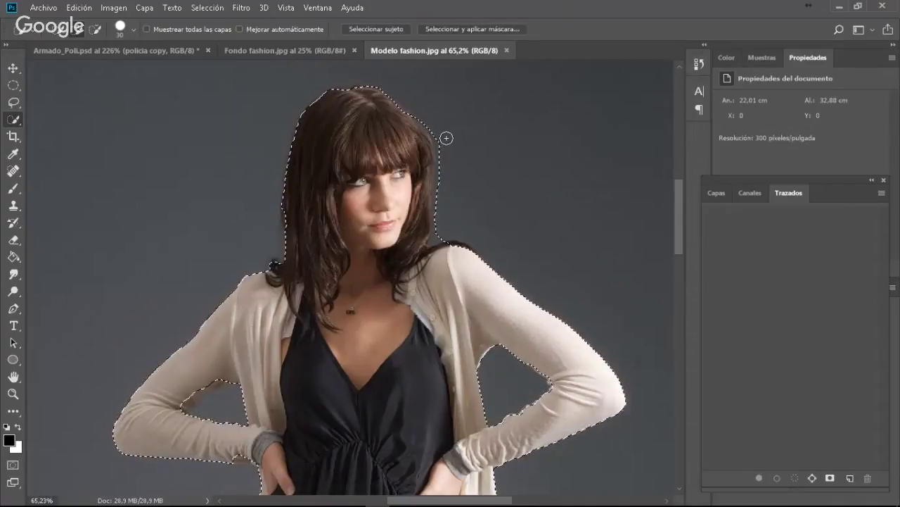
{"action": "key", "text": "alt"}
{"action": "left_click_drag", "start_coordinate": [445, 137], "coordinate": [446, 173]}
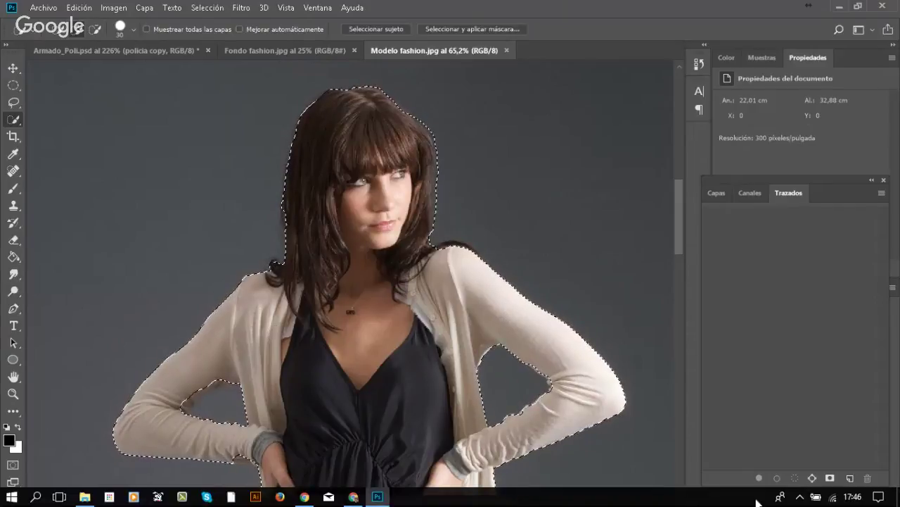
- Save the model selection as a new channel, Alfa 1, in the Channels panel
{"action": "left_click", "coordinate": [710, 193]}
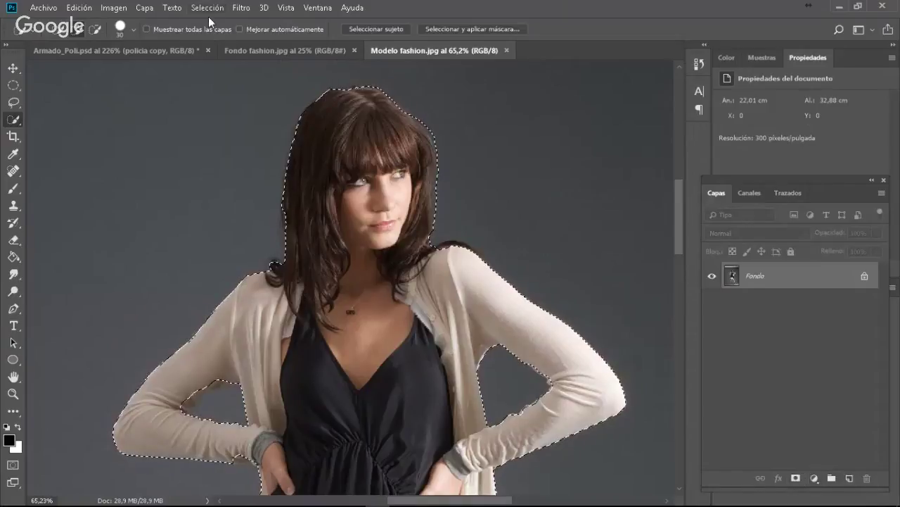
{"action": "left_click", "coordinate": [753, 194]}
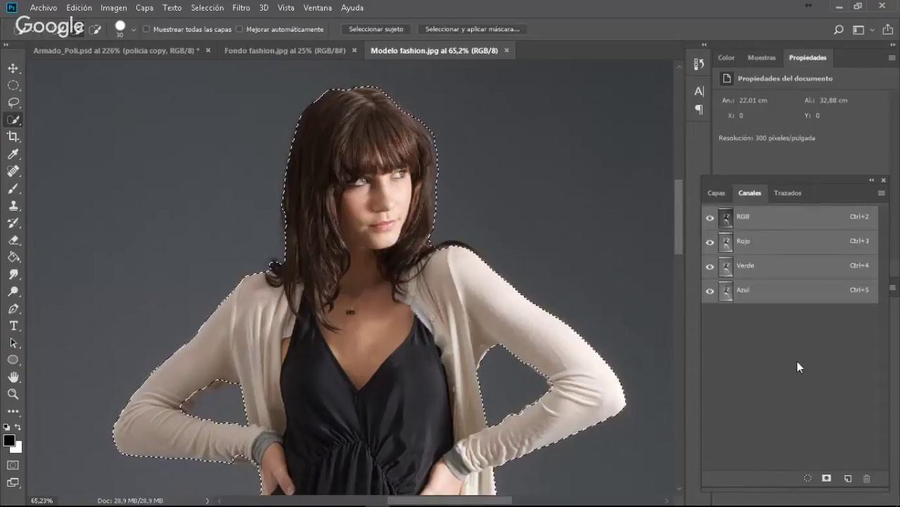
{"action": "left_click", "coordinate": [826, 477]}
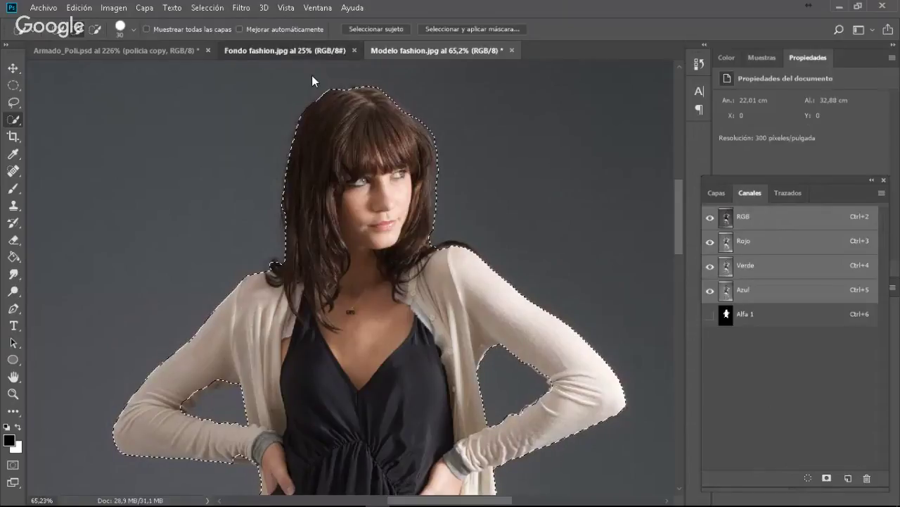
- Drag the Fondo bedroom photo into Modelo as Capa 1, deselect, and free-transform it larger and lower-right
{"action": "left_click", "coordinate": [309, 50]}
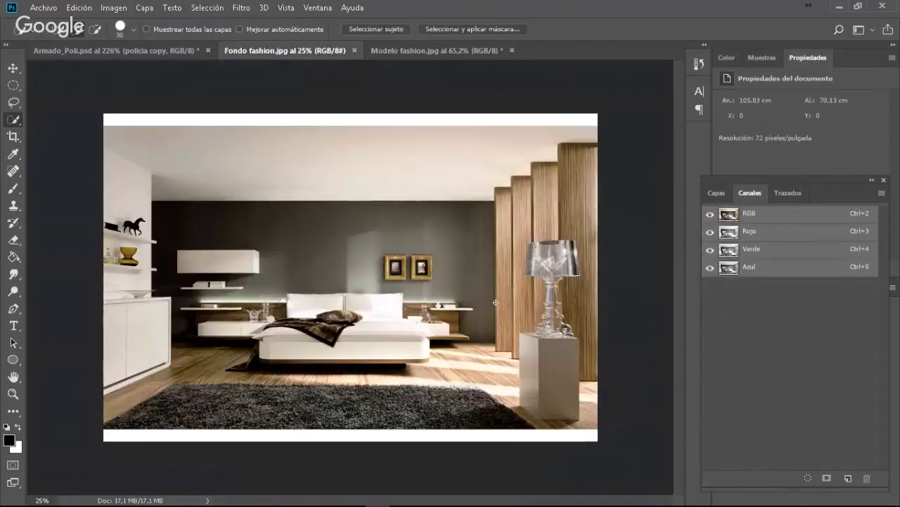
{"action": "key", "text": "v"}
{"action": "mouse_move", "coordinate": [496, 302]}
{"action": "left_mouse_down"}
{"action": "mouse_move", "coordinate": [436, 73]}
{"action": "mouse_move", "coordinate": [454, 49]}
{"action": "mouse_move", "coordinate": [418, 314]}
{"action": "left_mouse_up"}
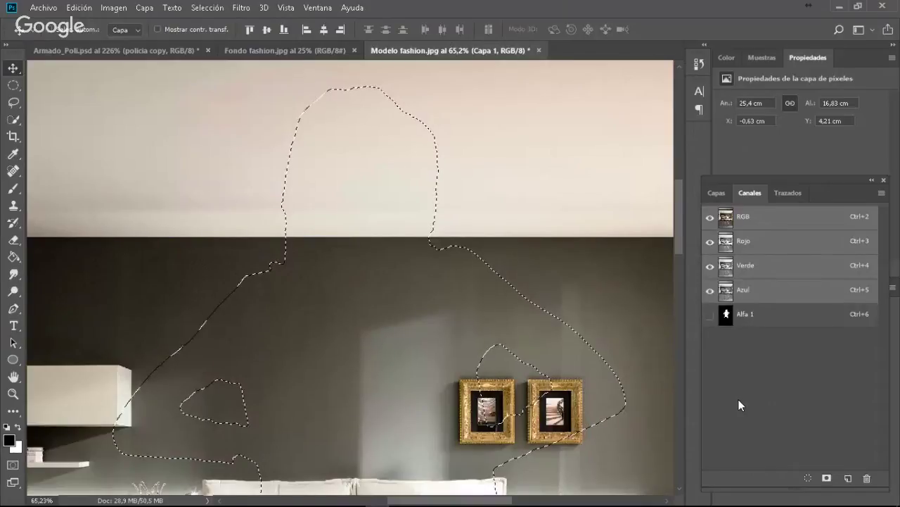
{"action": "key", "text": "ctrl+0"}
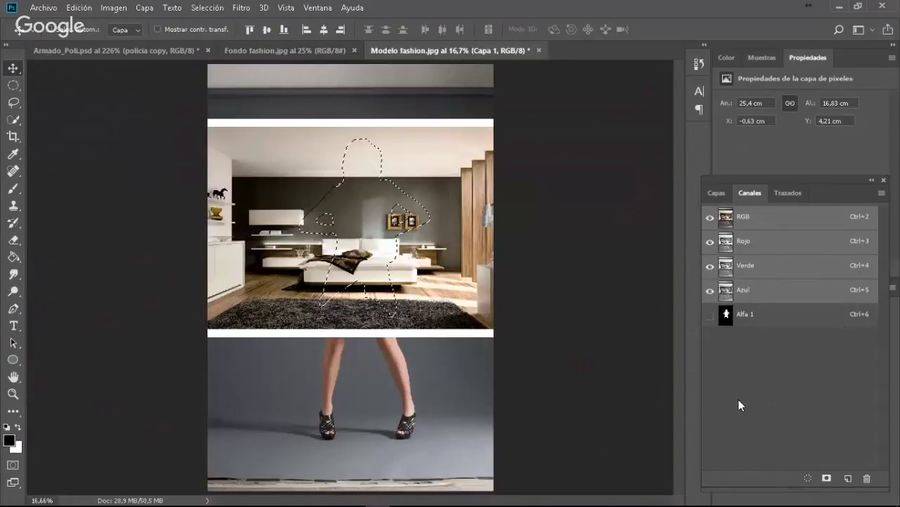
{"action": "key", "text": "ctrl+d"}
{"action": "key", "text": "ctrl+t"}
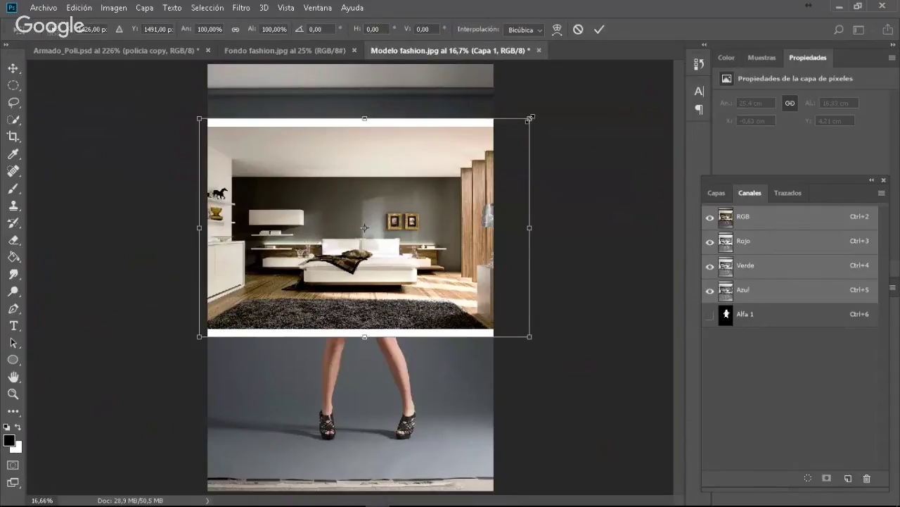
{"action": "left_click_drag", "start_coordinate": [530, 118], "coordinate": [675, 15]}
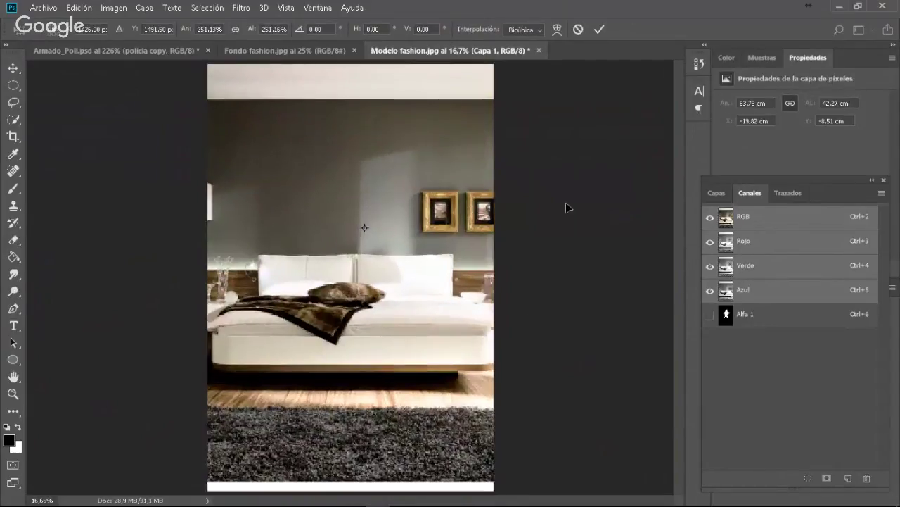
{"action": "mouse_move", "coordinate": [565, 203]}
{"action": "left_mouse_down"}
{"action": "mouse_move", "coordinate": [574, 230]}
{"action": "mouse_move", "coordinate": [575, 216]}
{"action": "left_mouse_up"}
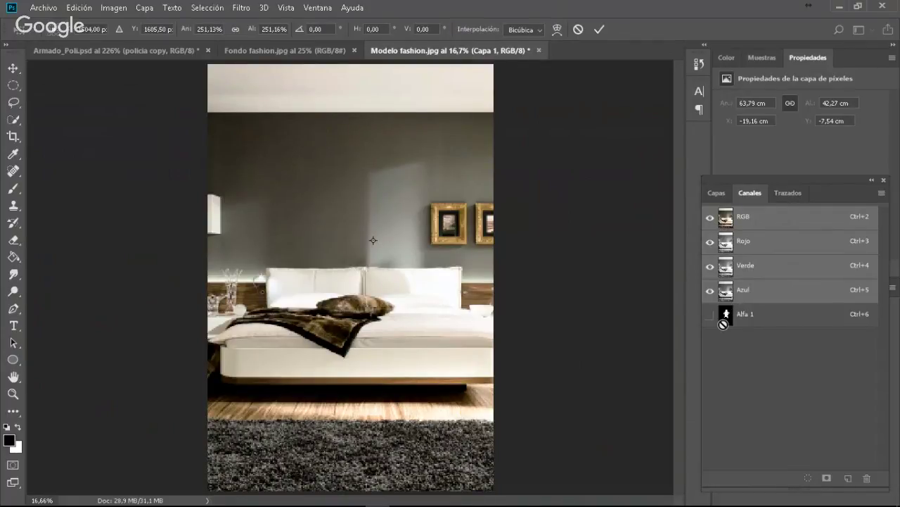
{"action": "left_click", "coordinate": [717, 194]}
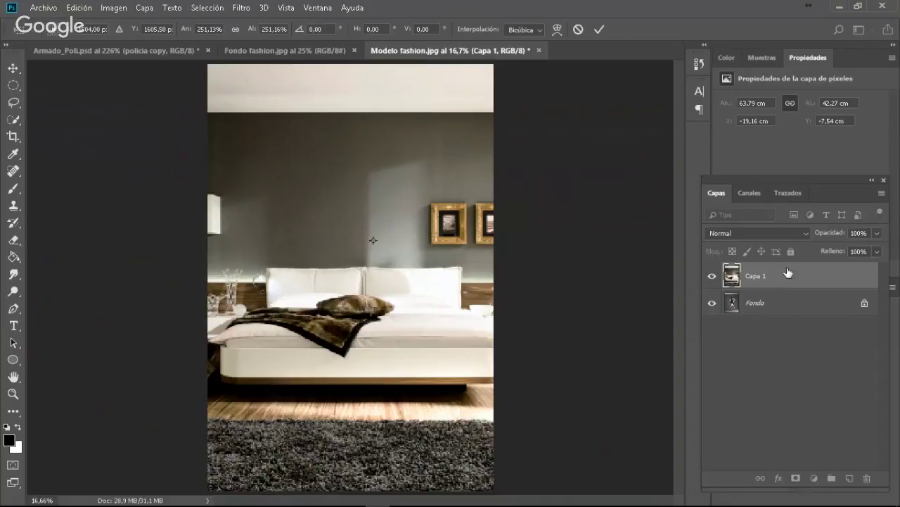
- Set Capa 1's blend mode to Superponer (Overlay)
{"action": "left_click", "coordinate": [745, 235]}
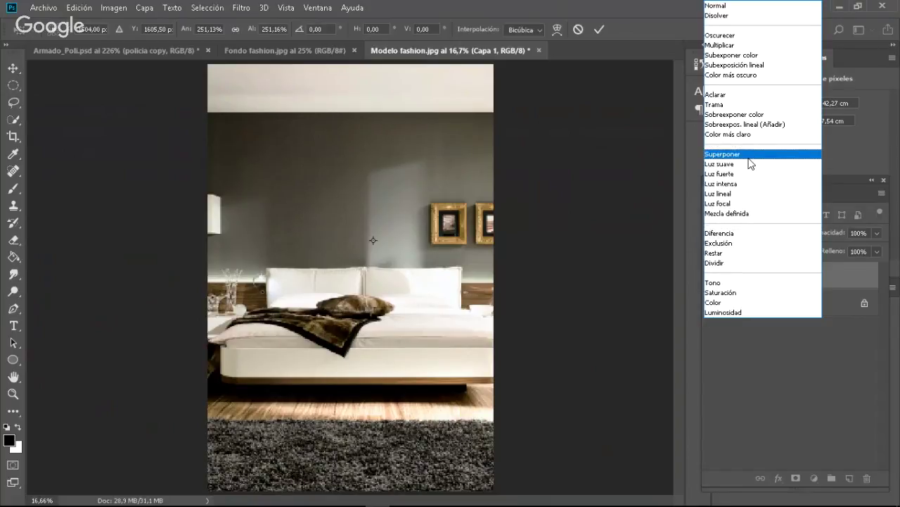
{"action": "left_click", "coordinate": [723, 154]}
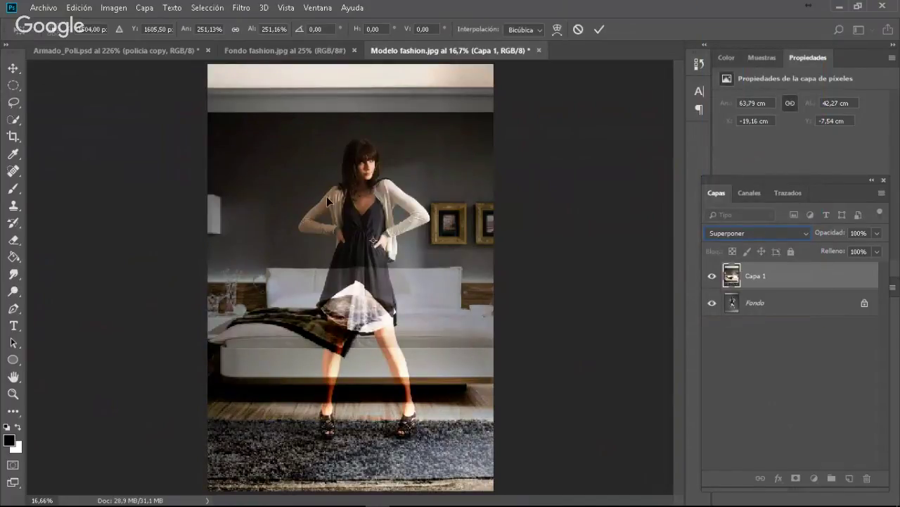
{"action": "left_click_drag", "start_coordinate": [325, 130], "coordinate": [400, 190]}
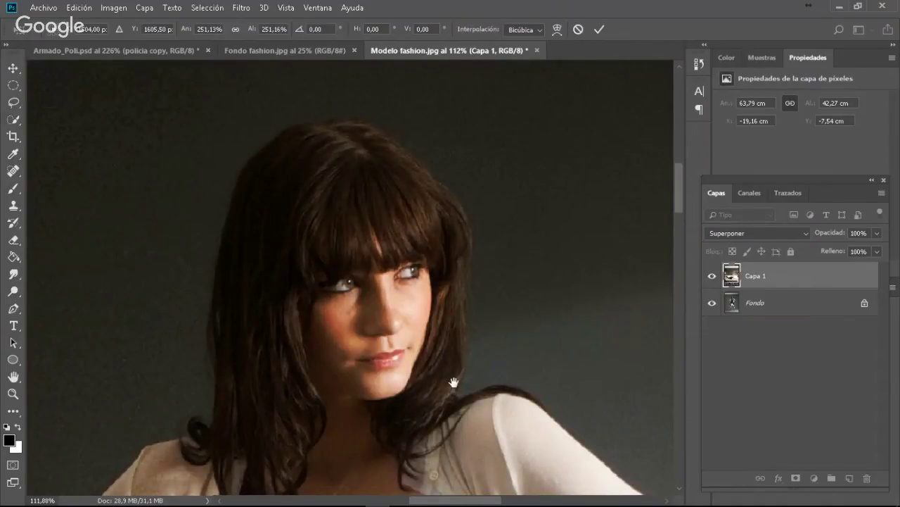
{"action": "left_click_drag", "start_coordinate": [454, 382], "coordinate": [249, 201]}
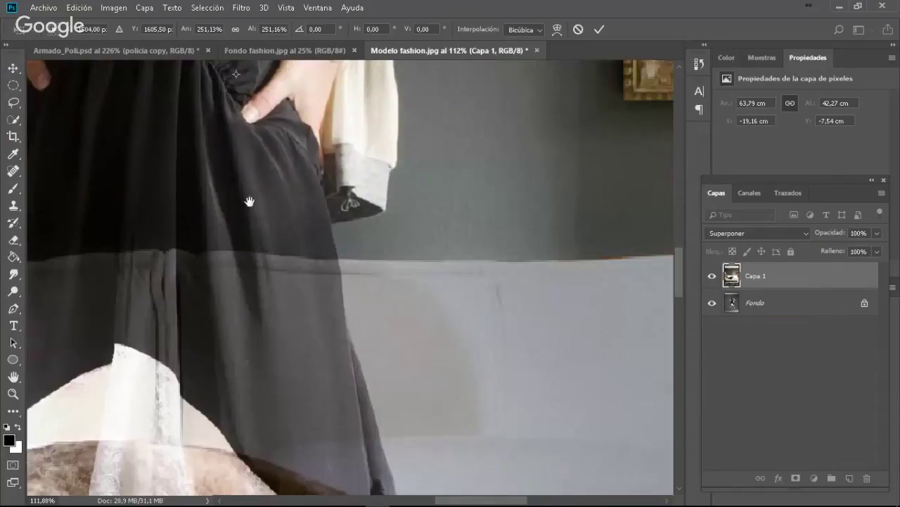
- Browse the Paths, Channels and Layers panels, then pick the Move tool to raise the apply-transformation prompt
{"action": "left_click", "coordinate": [787, 192]}
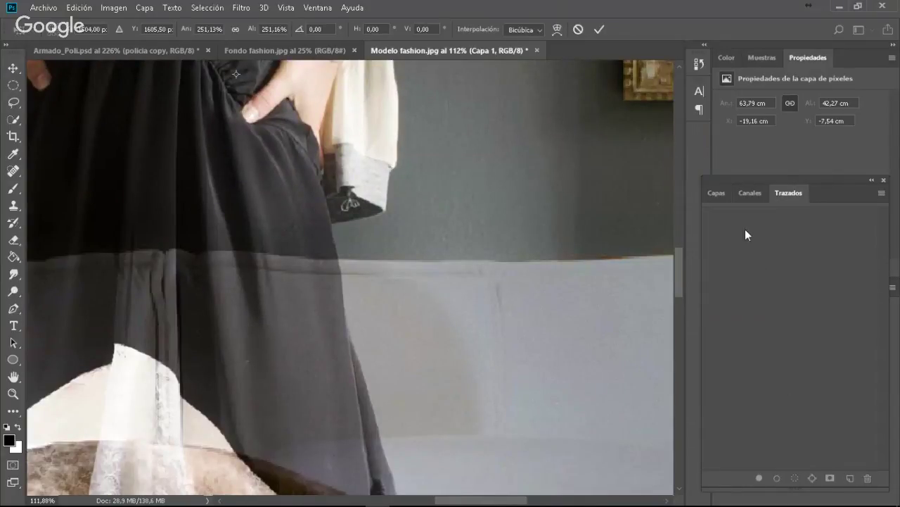
{"action": "left_click", "coordinate": [738, 191]}
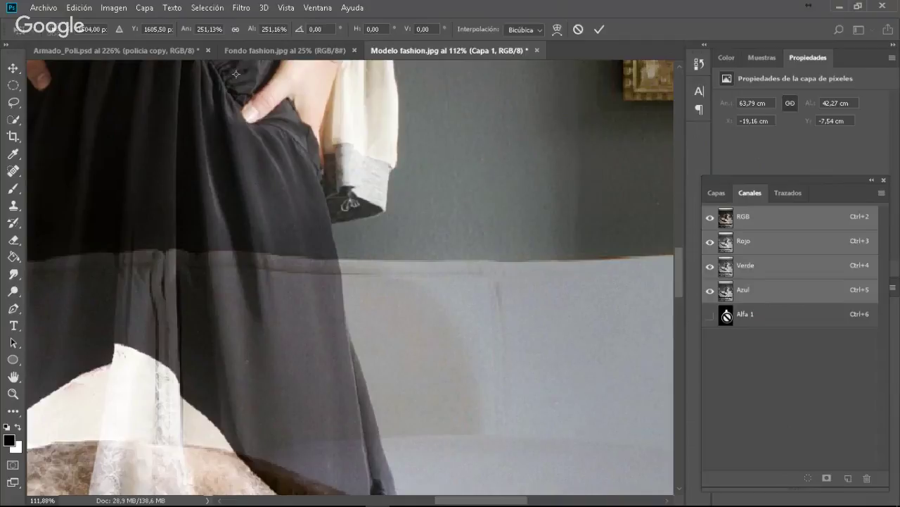
{"action": "left_click", "coordinate": [714, 192]}
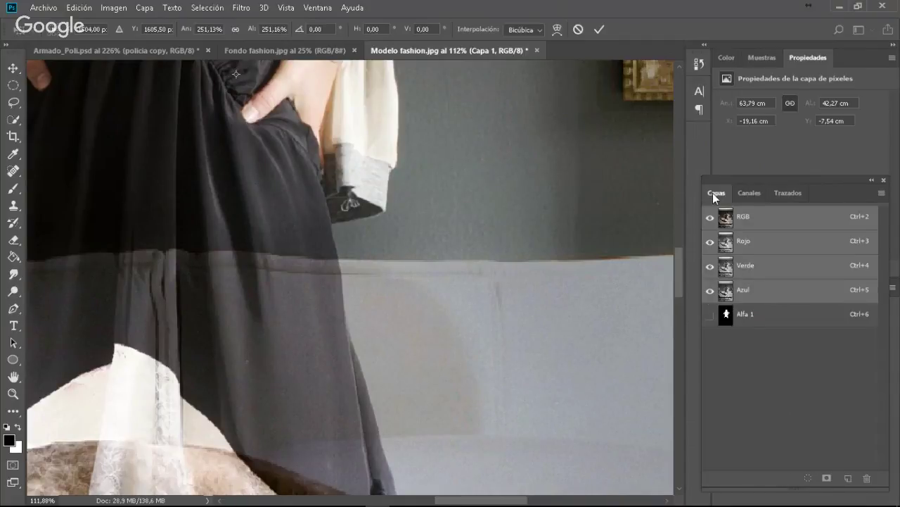
{"action": "left_click", "coordinate": [750, 194]}
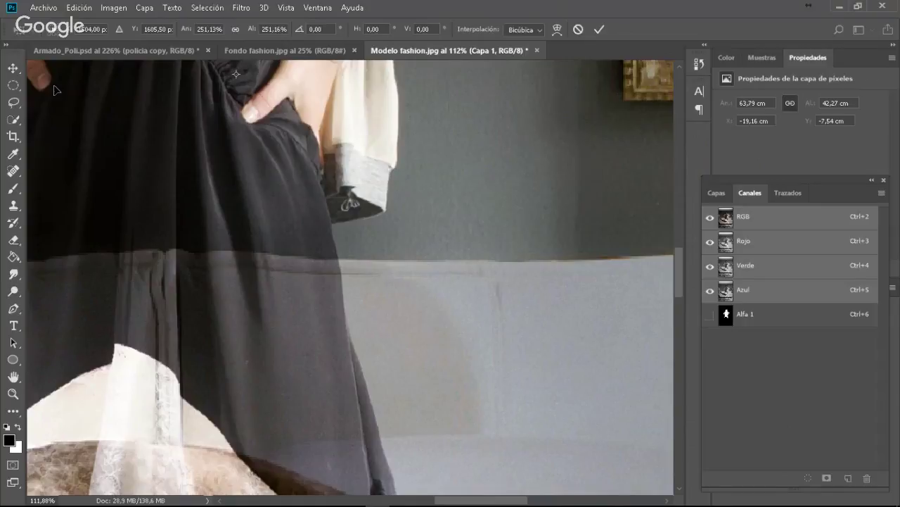
{"action": "left_click", "coordinate": [12, 69]}
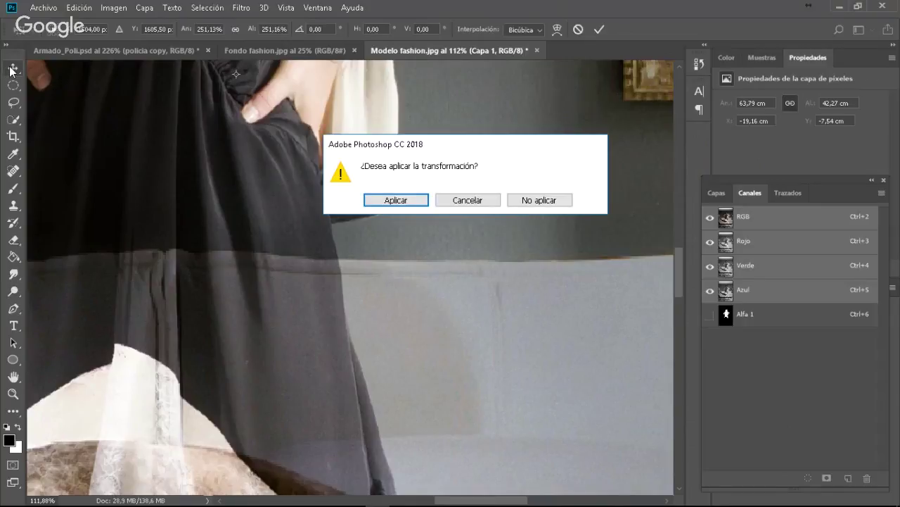
- Apply the ~251% scaling, add a Capa 1 layer mask from the Alfa 1 selection, and invert it
{"action": "key", "text": "Return"}
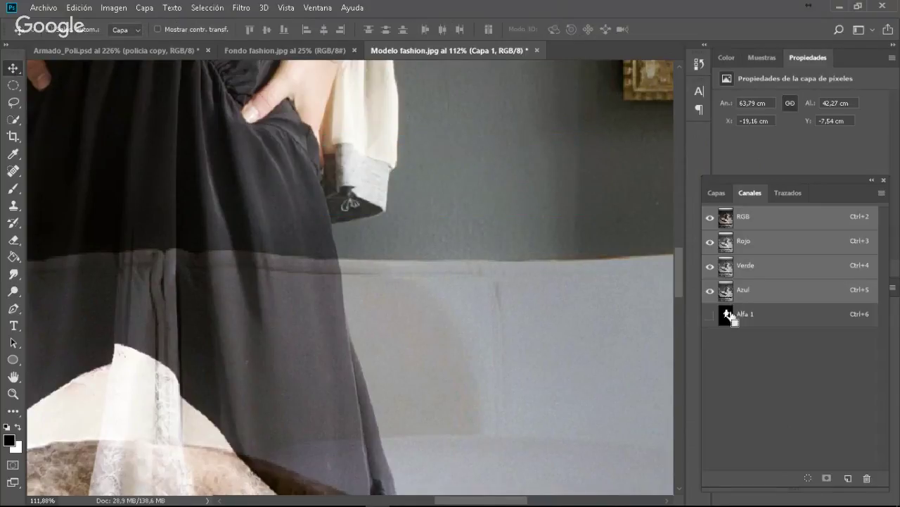
{"action": "left_click", "coordinate": [727, 316], "text": "ctrl"}
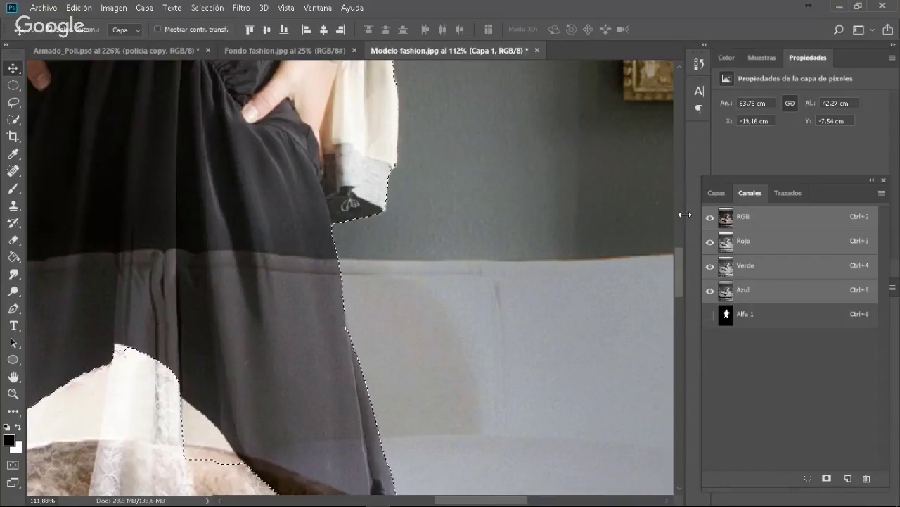
{"action": "left_click", "coordinate": [715, 193]}
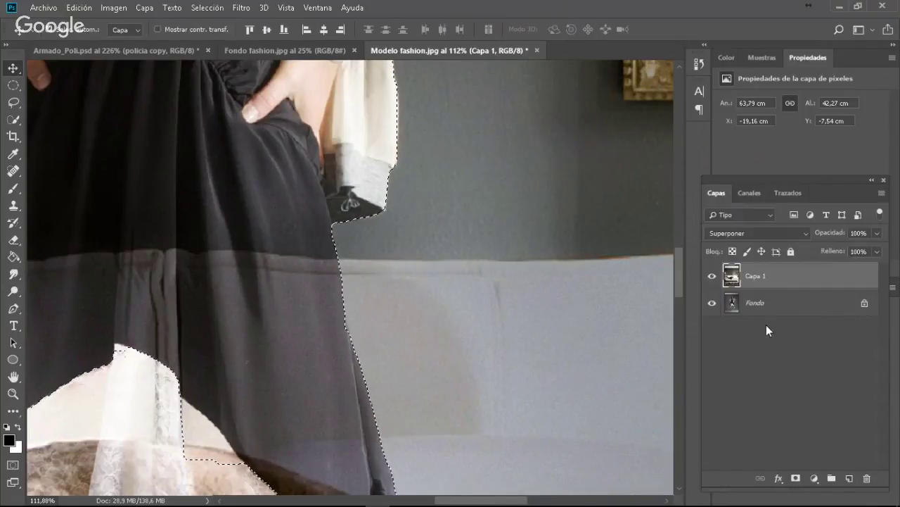
{"action": "left_click", "coordinate": [796, 479]}
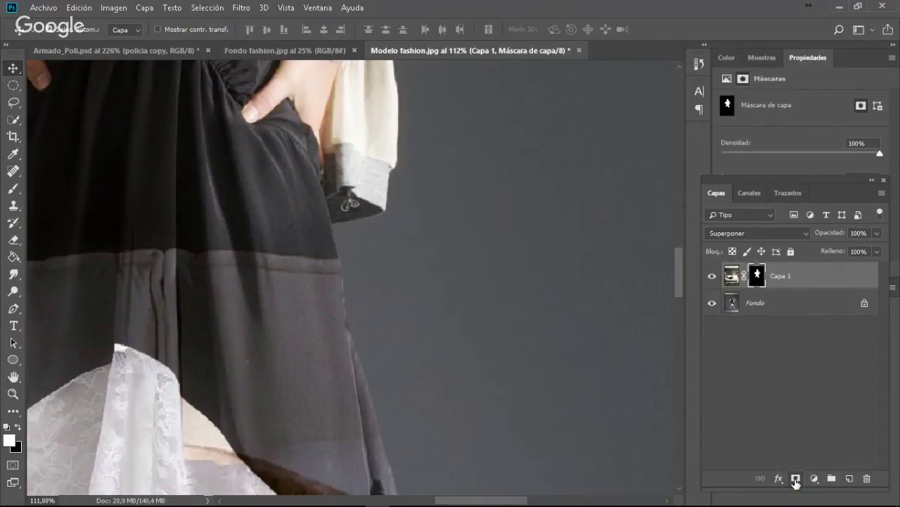
{"action": "left_click_drag", "start_coordinate": [756, 275], "coordinate": [759, 280]}
{"action": "key", "text": "ctrl+i"}
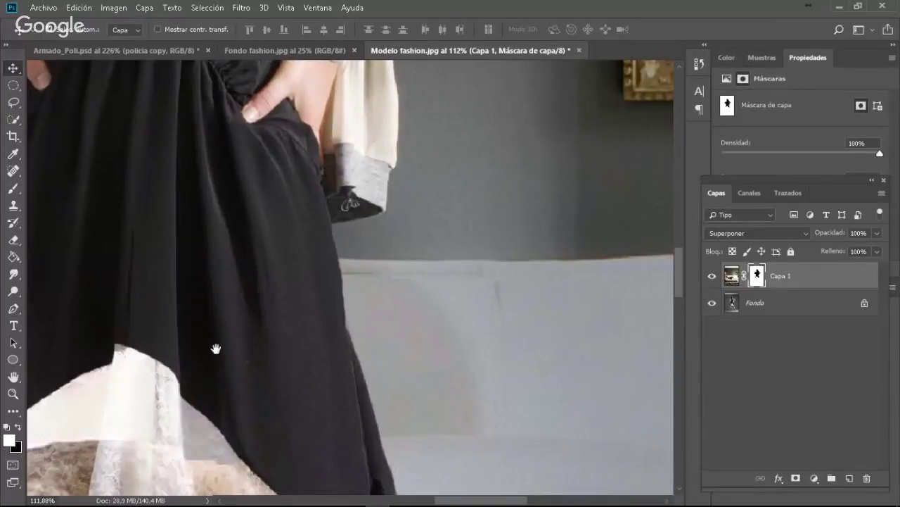
{"action": "left_click_drag", "start_coordinate": [216, 349], "coordinate": [422, 336]}
{"action": "left_click_drag", "start_coordinate": [380, 241], "coordinate": [406, 372]}
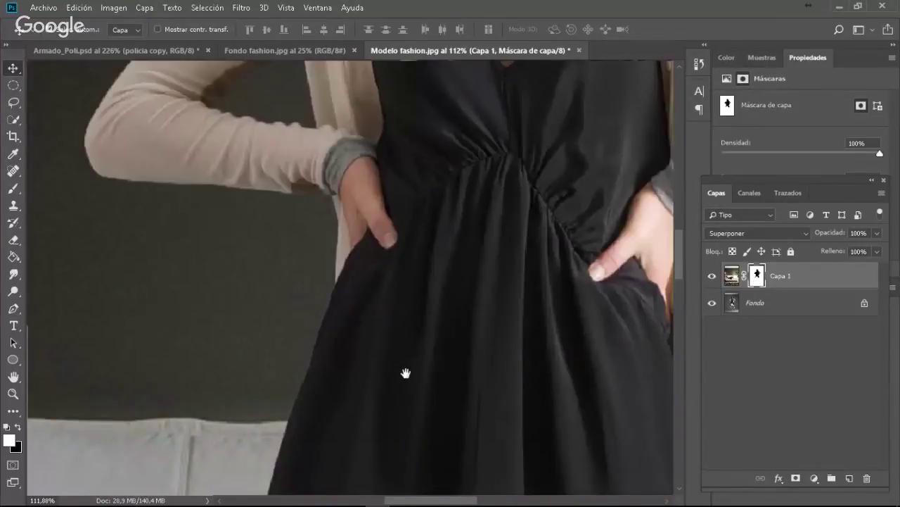
{"action": "left_click_drag", "start_coordinate": [406, 251], "coordinate": [405, 406]}
{"action": "left_click_drag", "start_coordinate": [422, 211], "coordinate": [390, 342]}
{"action": "mouse_move", "coordinate": [458, 314]}
{"action": "left_mouse_down"}
{"action": "mouse_move", "coordinate": [458, 354]}
{"action": "mouse_move", "coordinate": [483, 279]}
{"action": "mouse_move", "coordinate": [467, 312]}
{"action": "left_mouse_up"}
- With a larger, much softer brush, paint the mask along the hair edges and crown to remove the grey halo
{"action": "left_click", "coordinate": [13, 188]}
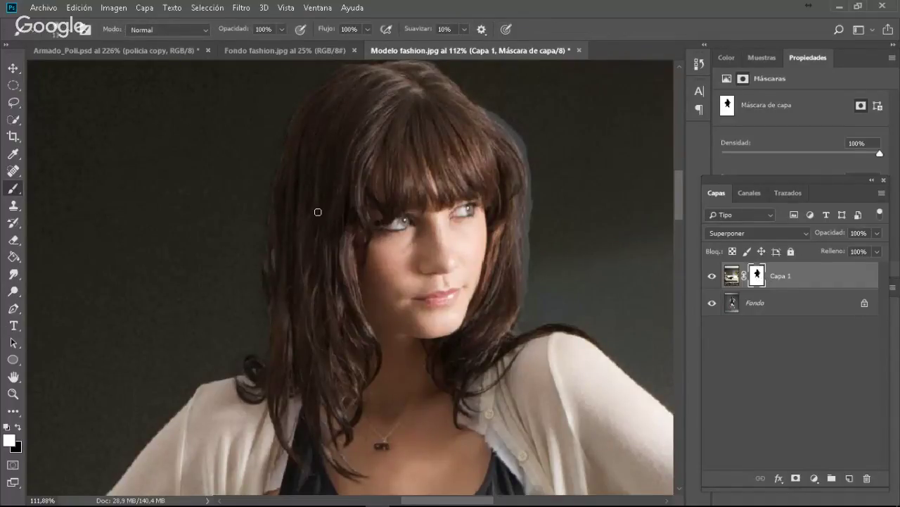
{"action": "left_click_drag", "start_coordinate": [312, 175], "coordinate": [349, 182]}
{"action": "mouse_move", "coordinate": [321, 226]}
{"action": "left_mouse_down"}
{"action": "mouse_move", "coordinate": [313, 93]}
{"action": "mouse_move", "coordinate": [320, 293]}
{"action": "left_mouse_up"}
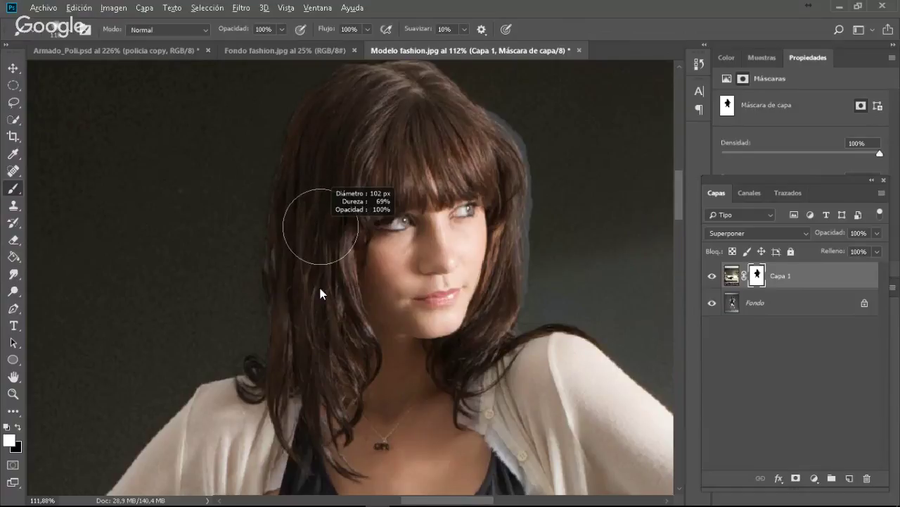
{"action": "left_click_drag", "start_coordinate": [325, 343], "coordinate": [308, 147]}
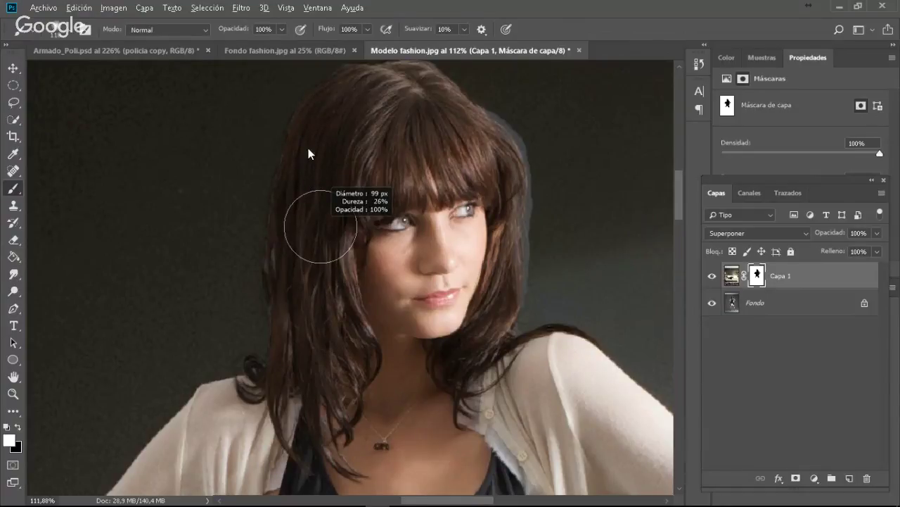
{"action": "left_click_drag", "start_coordinate": [311, 115], "coordinate": [312, 114]}
{"action": "mouse_move", "coordinate": [263, 141]}
{"action": "left_mouse_down"}
{"action": "mouse_move", "coordinate": [266, 197]}
{"action": "mouse_move", "coordinate": [252, 204]}
{"action": "mouse_move", "coordinate": [257, 320]}
{"action": "mouse_move", "coordinate": [249, 350]}
{"action": "mouse_move", "coordinate": [221, 358]}
{"action": "left_mouse_up"}
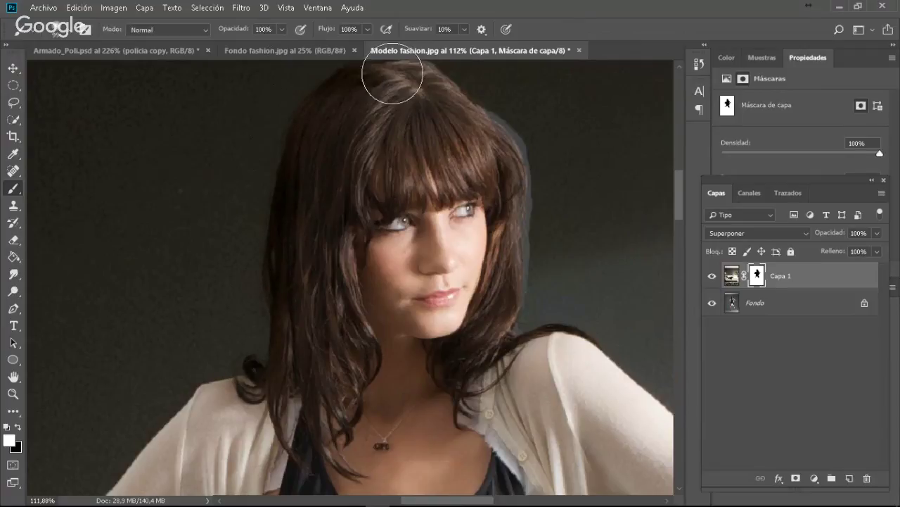
{"action": "mouse_move", "coordinate": [394, 77]}
{"action": "left_mouse_down"}
{"action": "mouse_move", "coordinate": [440, 75]}
{"action": "mouse_move", "coordinate": [478, 87]}
{"action": "mouse_move", "coordinate": [537, 150]}
{"action": "mouse_move", "coordinate": [547, 209]}
{"action": "mouse_move", "coordinate": [546, 237]}
{"action": "mouse_move", "coordinate": [531, 223]}
{"action": "mouse_move", "coordinate": [530, 314]}
{"action": "left_mouse_up"}
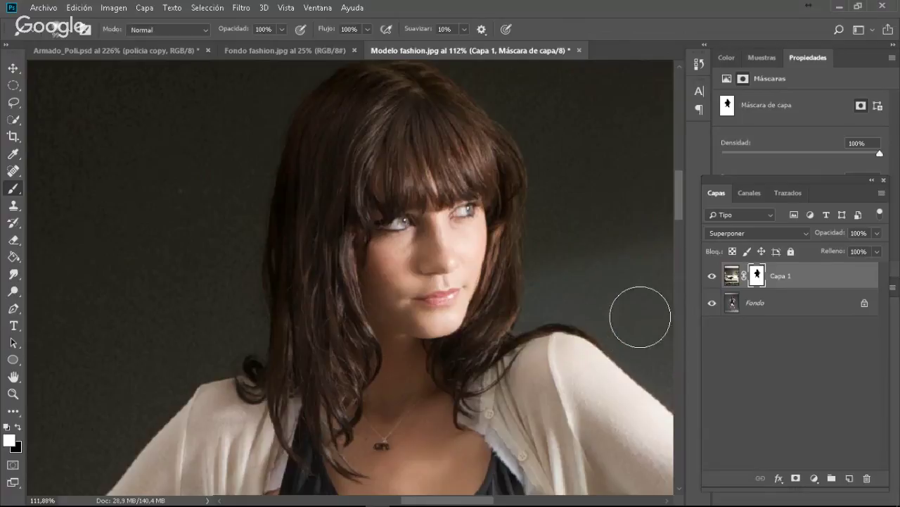
{"action": "mouse_move", "coordinate": [324, 105]}
{"action": "left_mouse_down"}
{"action": "mouse_move", "coordinate": [340, 118]}
{"action": "mouse_move", "coordinate": [393, 68]}
{"action": "mouse_move", "coordinate": [426, 99]}
{"action": "mouse_move", "coordinate": [378, 117]}
{"action": "mouse_move", "coordinate": [430, 128]}
{"action": "left_mouse_up"}
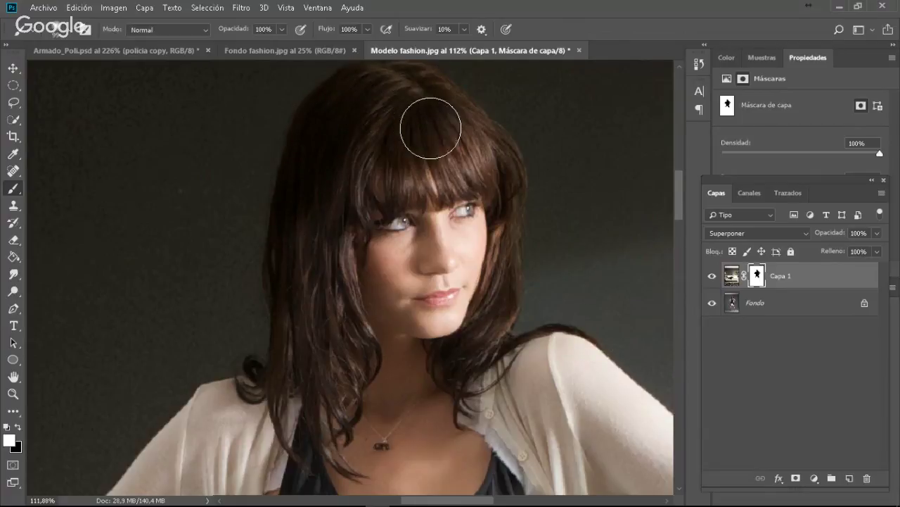
- Draw a freehand lasso selection around the head and view the layer mask on its own
{"action": "left_click", "coordinate": [14, 102]}
{"action": "mouse_move", "coordinate": [240, 79]}
{"action": "left_mouse_down"}
{"action": "mouse_move", "coordinate": [214, 279]}
{"action": "mouse_move", "coordinate": [218, 325]}
{"action": "mouse_move", "coordinate": [247, 369]}
{"action": "mouse_move", "coordinate": [270, 369]}
{"action": "mouse_move", "coordinate": [303, 284]}
{"action": "mouse_move", "coordinate": [354, 205]}
{"action": "mouse_move", "coordinate": [451, 192]}
{"action": "mouse_move", "coordinate": [516, 206]}
{"action": "mouse_move", "coordinate": [519, 227]}
{"action": "mouse_move", "coordinate": [618, 240]}
{"action": "mouse_move", "coordinate": [596, 82]}
{"action": "mouse_move", "coordinate": [320, 57]}
{"action": "mouse_move", "coordinate": [229, 95]}
{"action": "left_mouse_up"}
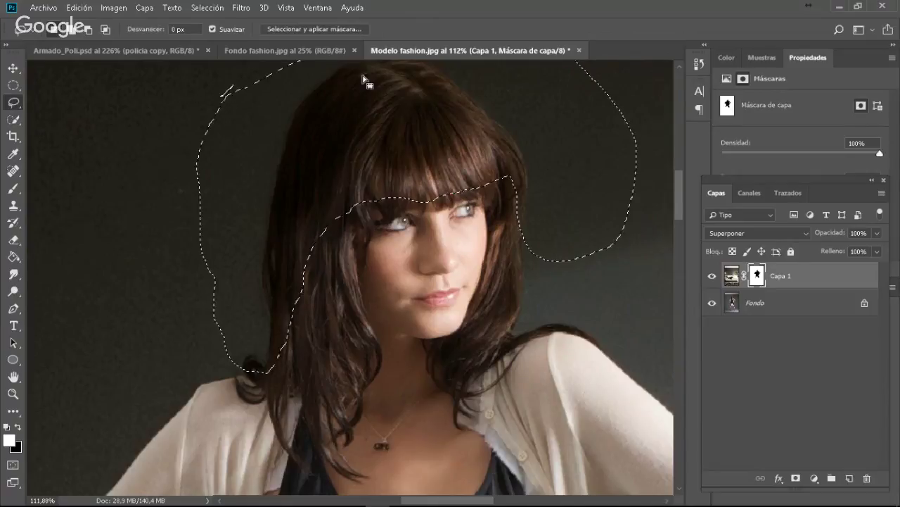
{"action": "left_click", "coordinate": [758, 275], "text": "alt"}
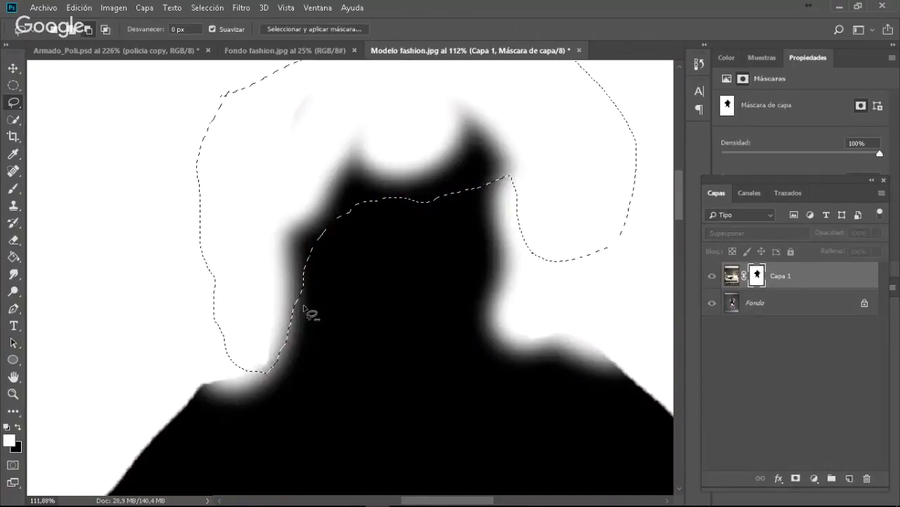
- Redraw the lasso around the hair and feather it 20 px with Selección > Modificar > Desvanecer
{"action": "mouse_move", "coordinate": [230, 230]}
{"action": "left_mouse_down"}
{"action": "mouse_move", "coordinate": [242, 313]}
{"action": "mouse_move", "coordinate": [280, 365]}
{"action": "mouse_move", "coordinate": [375, 307]}
{"action": "mouse_move", "coordinate": [527, 242]}
{"action": "mouse_move", "coordinate": [524, 129]}
{"action": "left_mouse_up"}
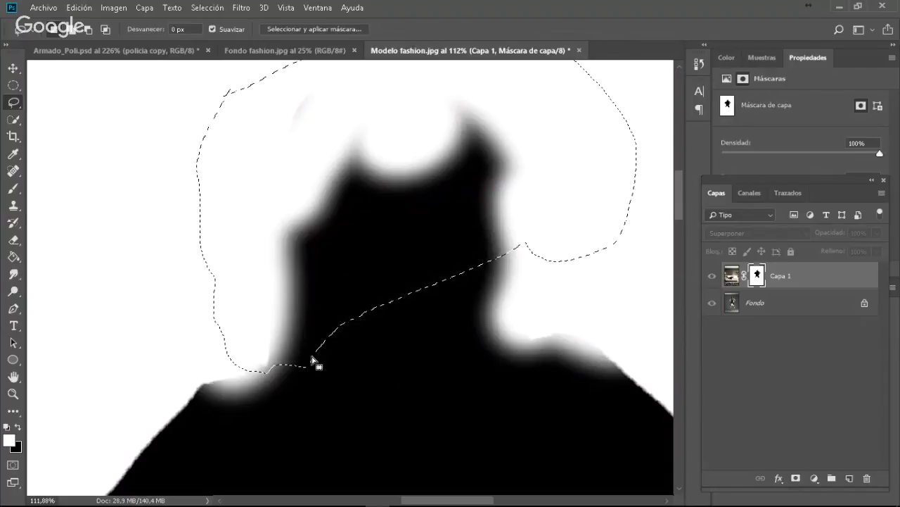
{"action": "left_click", "coordinate": [195, 8]}
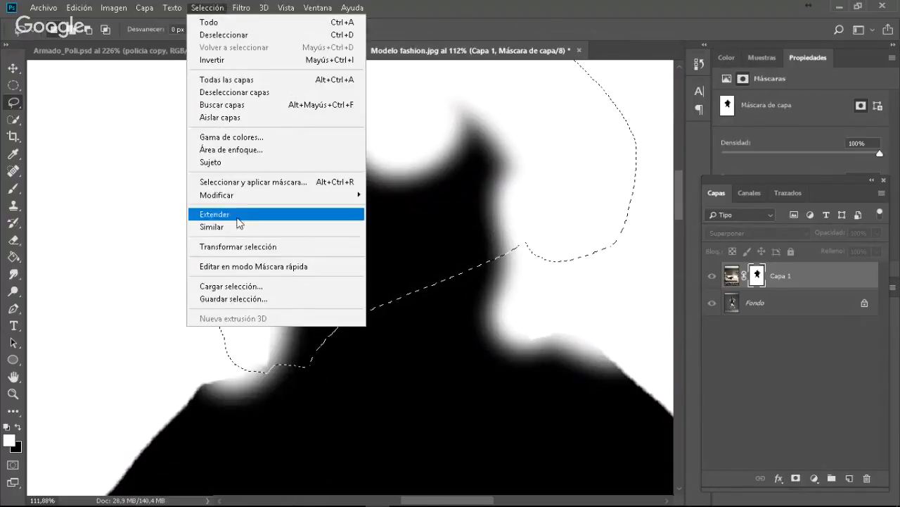
{"action": "mouse_move", "coordinate": [284, 199]}
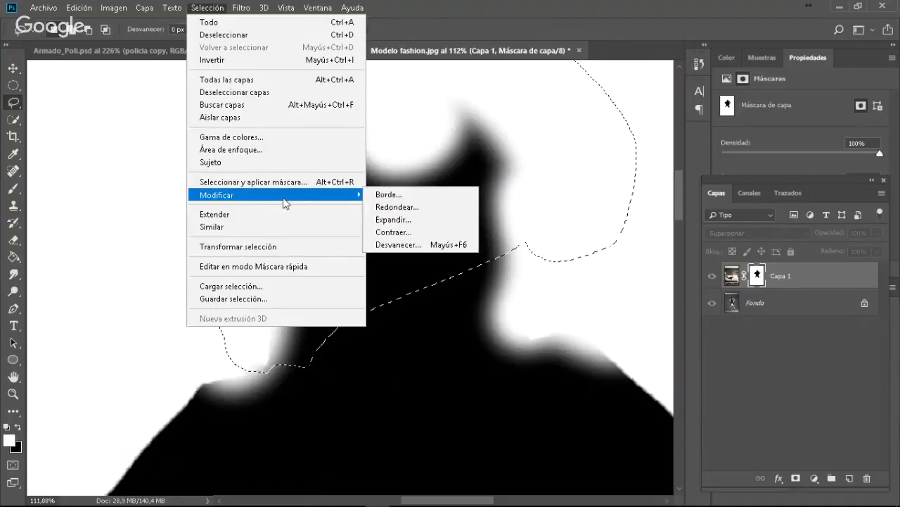
{"action": "left_click", "coordinate": [411, 245]}
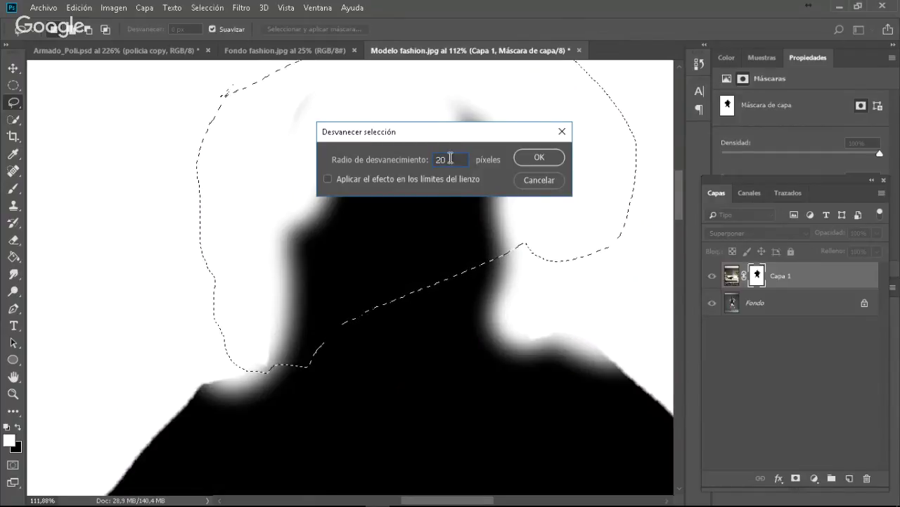
{"action": "key", "text": "Return"}
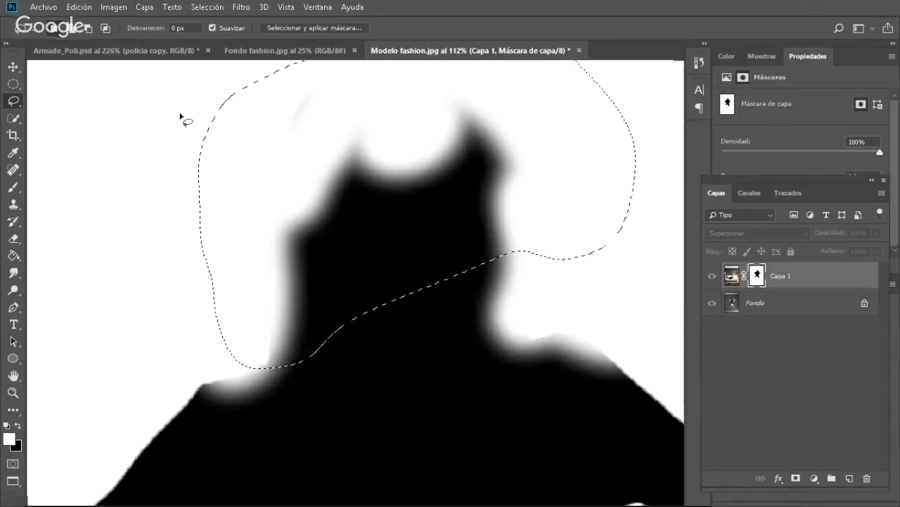
- Toggle full screen while cycling Marquee, Pen, Brush and Move tools, then create and delete an empty Capa 2
{"action": "key", "text": "f"}
{"action": "key", "text": "f"}
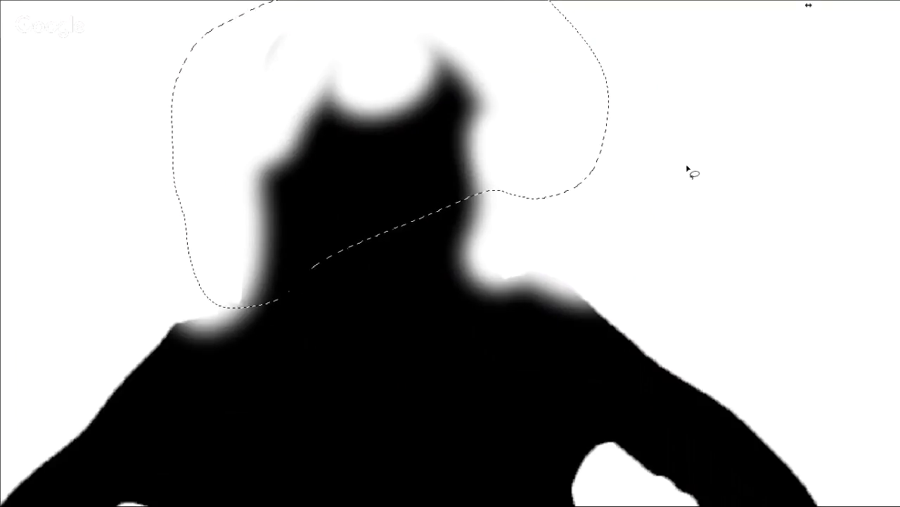
{"action": "key", "text": "m"}
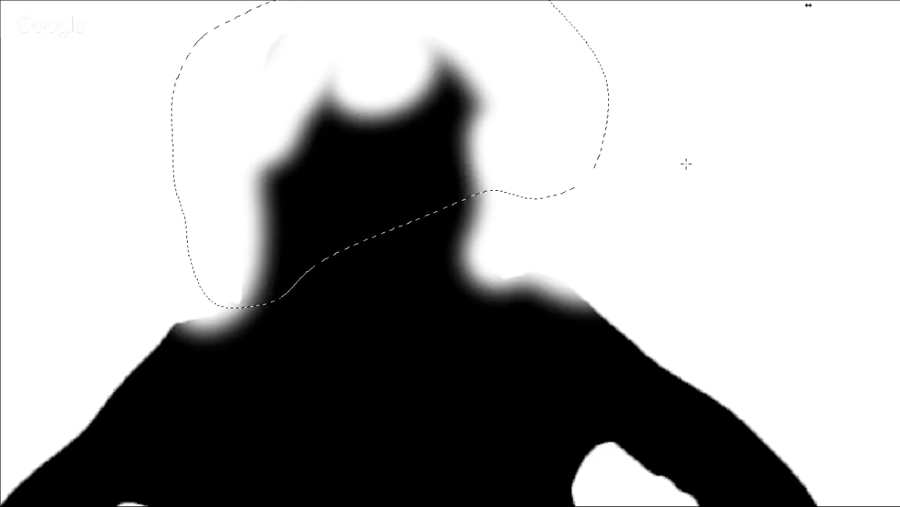
{"action": "key", "text": "p"}
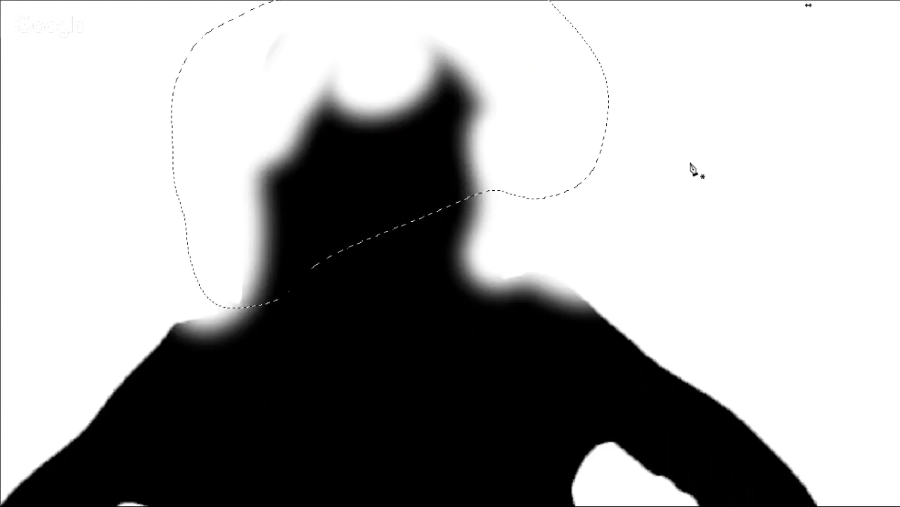
{"action": "key", "text": "b"}
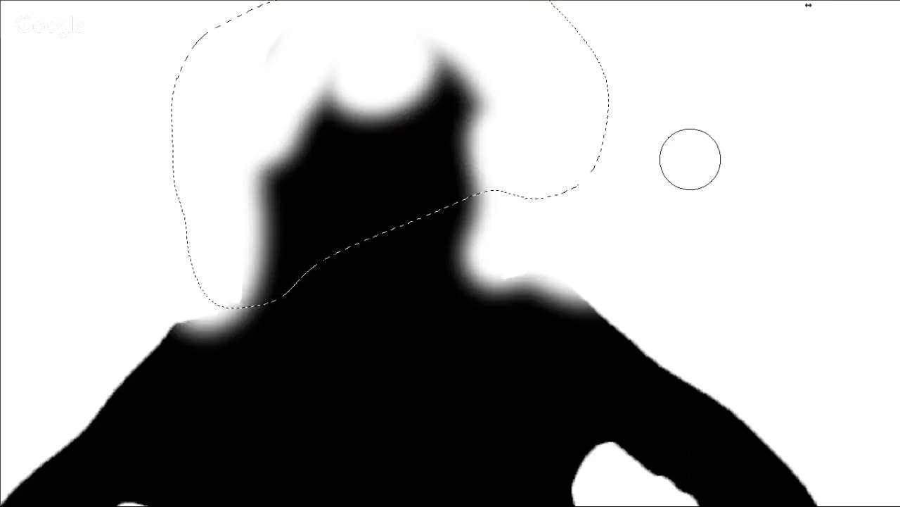
{"action": "key", "text": "v"}
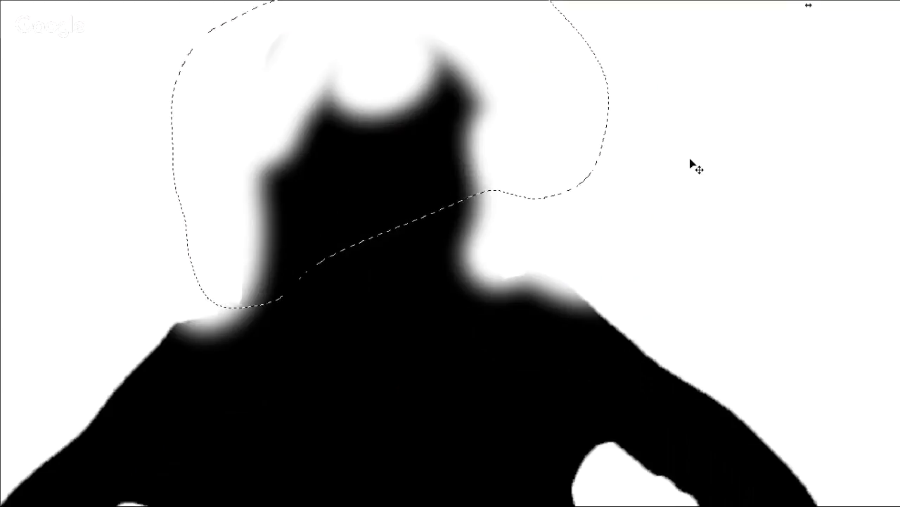
{"action": "key", "text": "b"}
{"action": "key", "text": "f"}
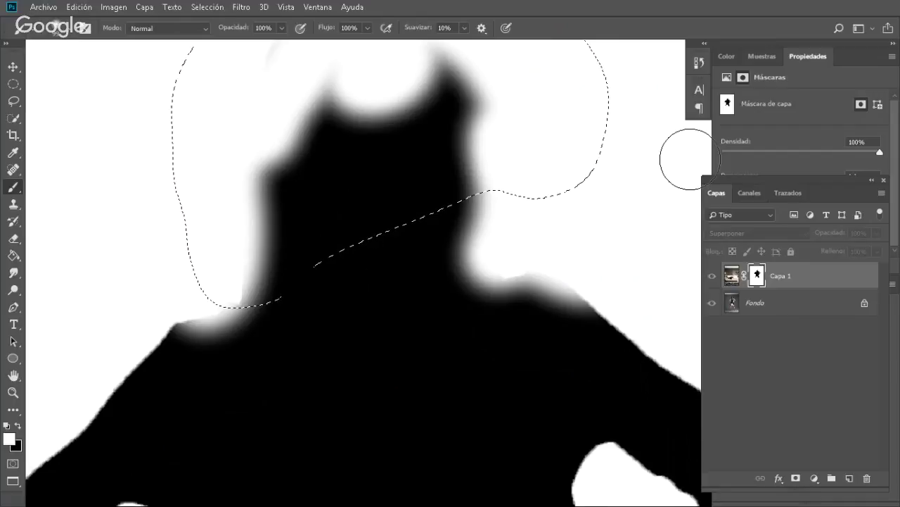
{"action": "key", "text": "ctrl+shift+alt+n"}
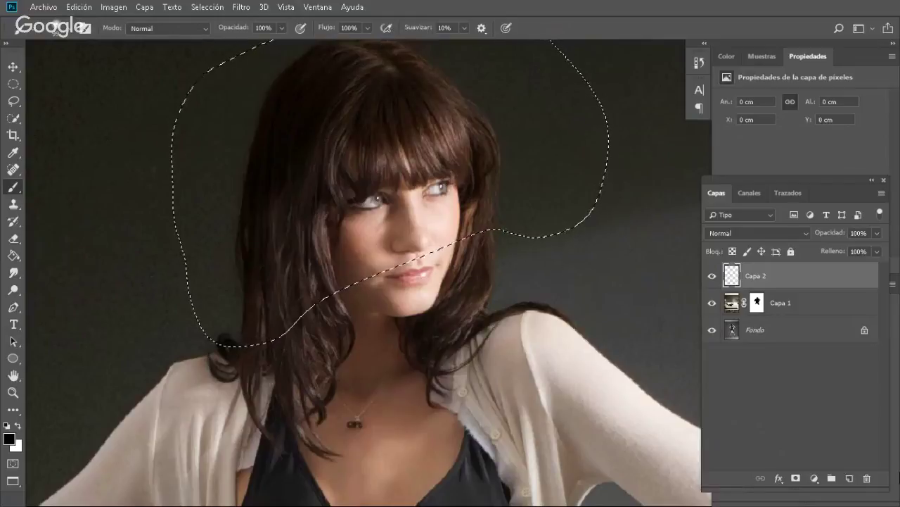
{"action": "left_click_drag", "start_coordinate": [831, 282], "coordinate": [866, 478]}
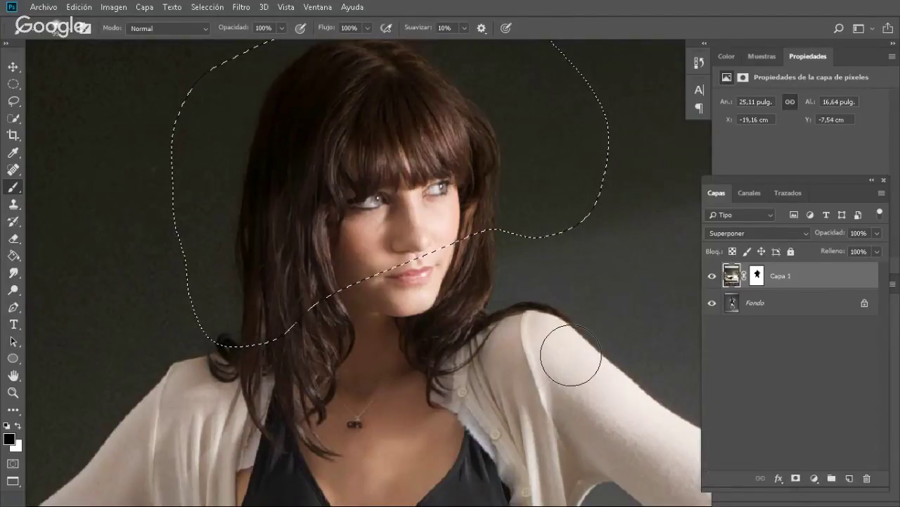
- Try a Gaussian blur on Capa 1's isolated mask, cancel it, then show the mask's Properties
{"action": "left_click", "coordinate": [757, 276], "text": "alt"}
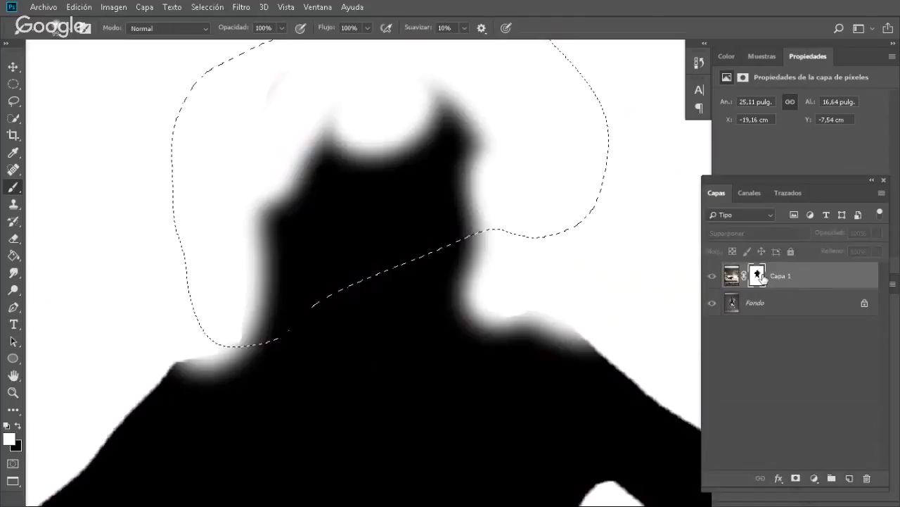
{"action": "left_click", "coordinate": [209, 7]}
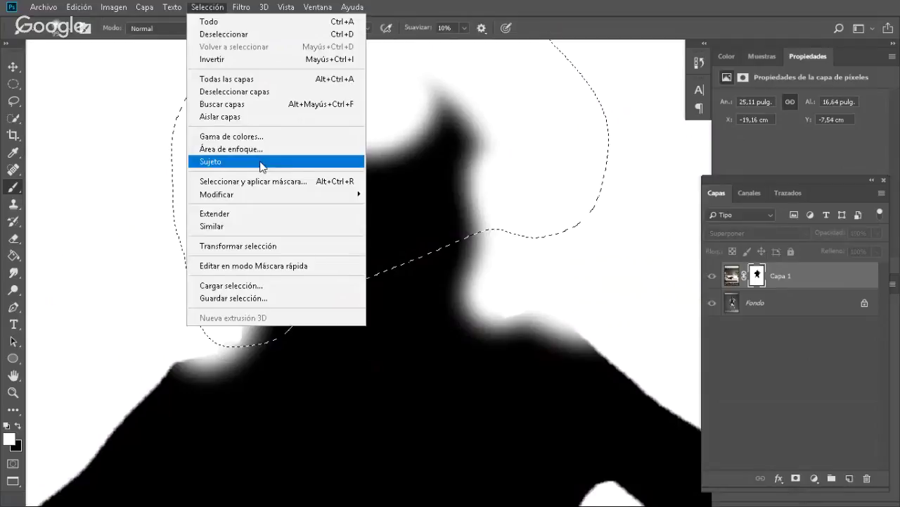
{"action": "mouse_move", "coordinate": [241, 7]}
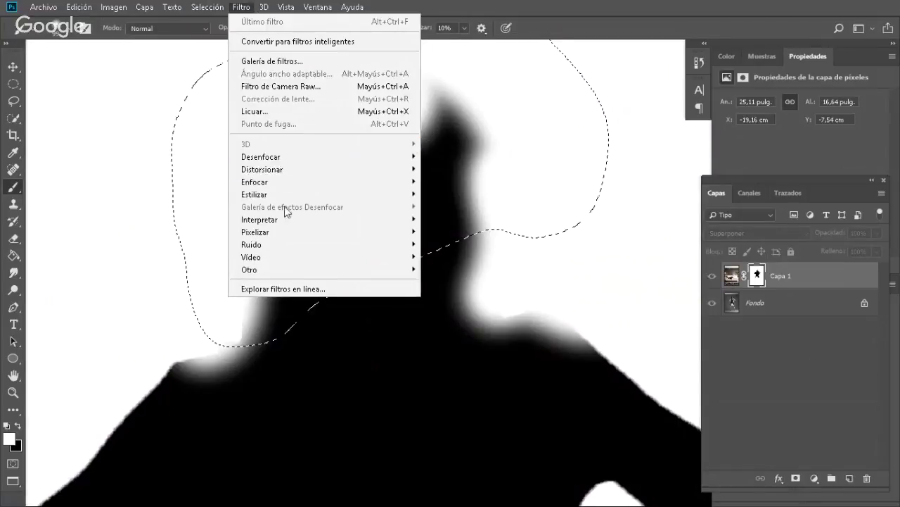
{"action": "mouse_move", "coordinate": [293, 162]}
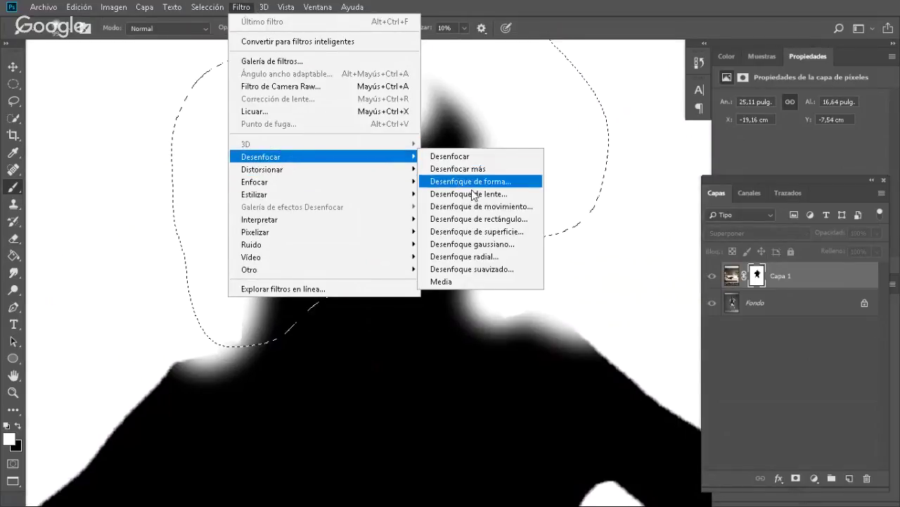
{"action": "left_click", "coordinate": [507, 247]}
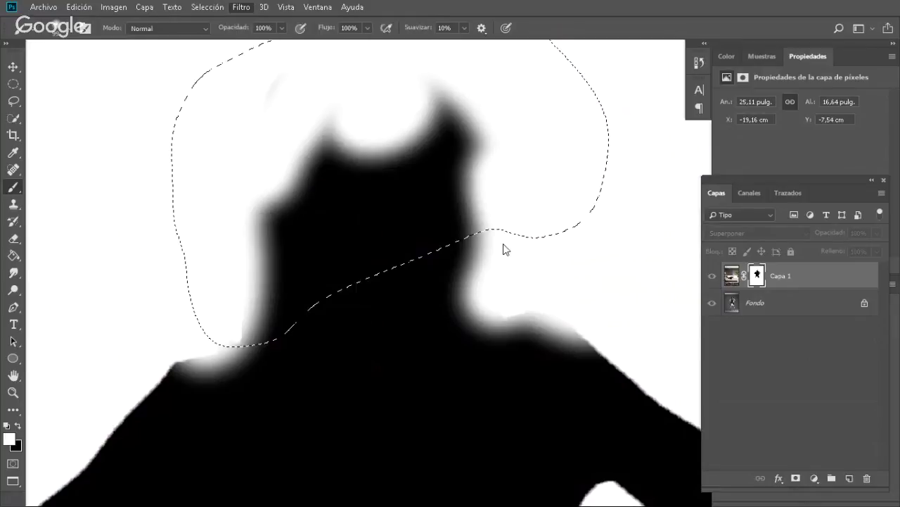
{"action": "left_click_drag", "start_coordinate": [432, 84], "coordinate": [601, 76]}
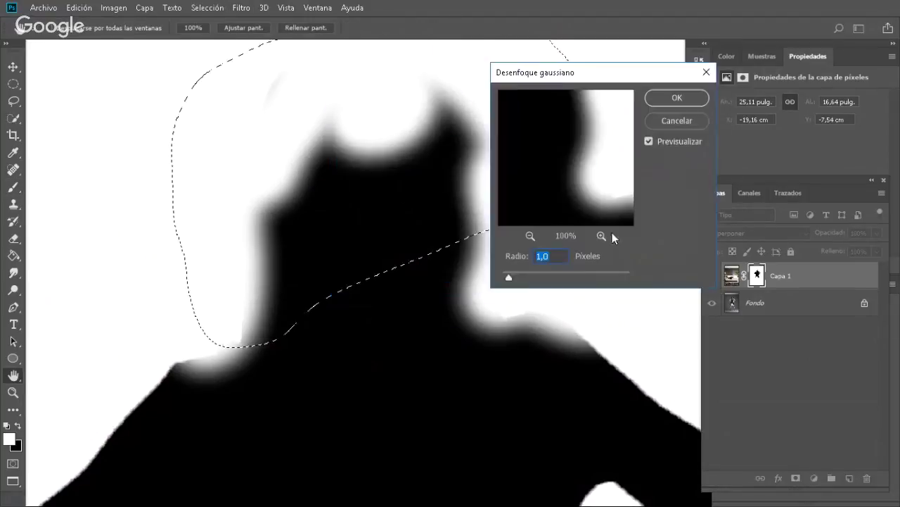
{"action": "left_click_drag", "start_coordinate": [510, 277], "coordinate": [560, 281]}
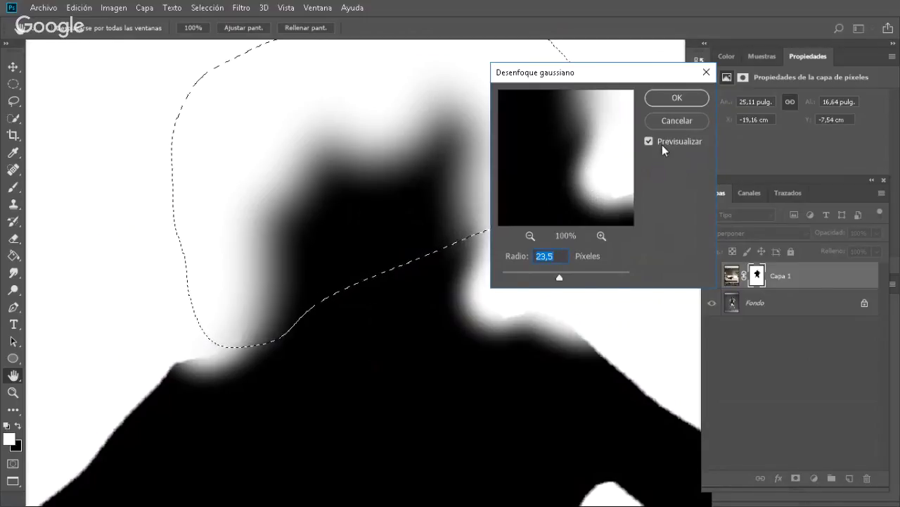
{"action": "left_click", "coordinate": [674, 117]}
{"action": "key", "text": "b"}
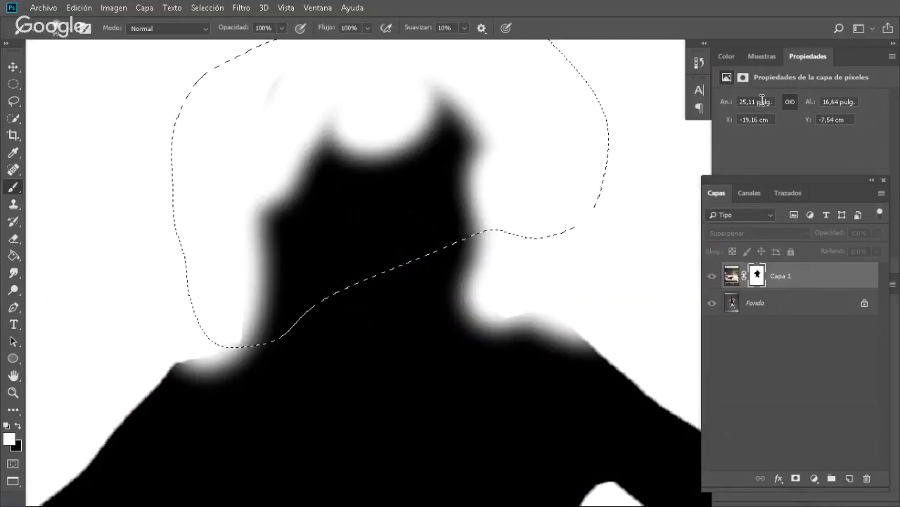
{"action": "left_click", "coordinate": [741, 78]}
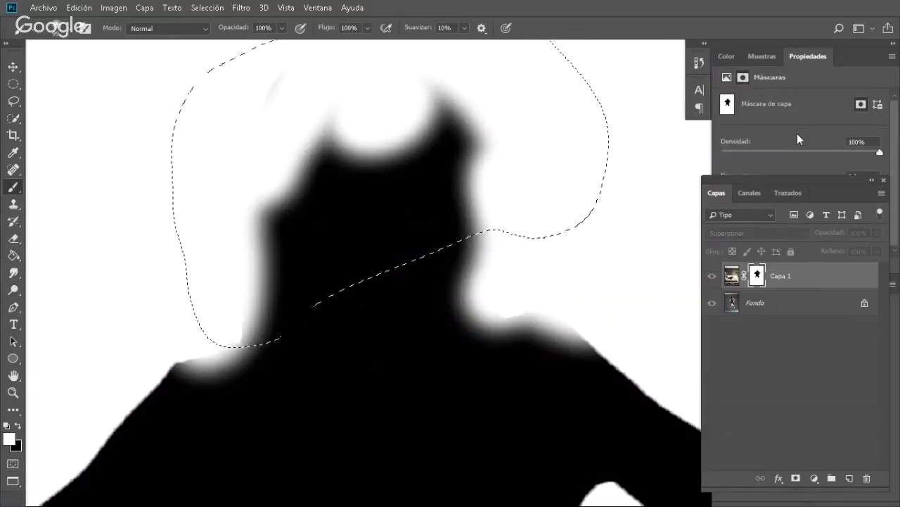
- Move the Layers panel aside, preview the mask feathered up to about 35 px, then reset it to 0 px
{"action": "left_click_drag", "start_coordinate": [809, 181], "coordinate": [754, 223]}
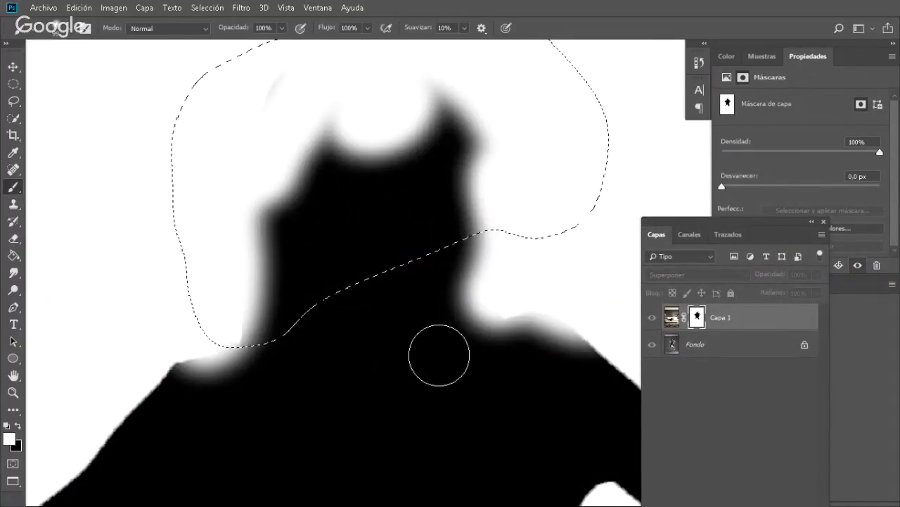
{"action": "left_click_drag", "start_coordinate": [510, 318], "coordinate": [278, 176]}
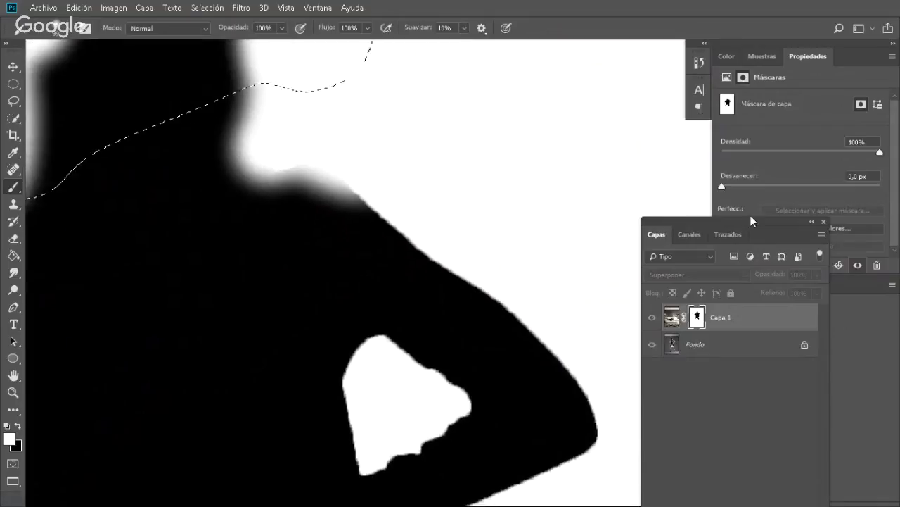
{"action": "left_click_drag", "start_coordinate": [718, 185], "coordinate": [792, 191]}
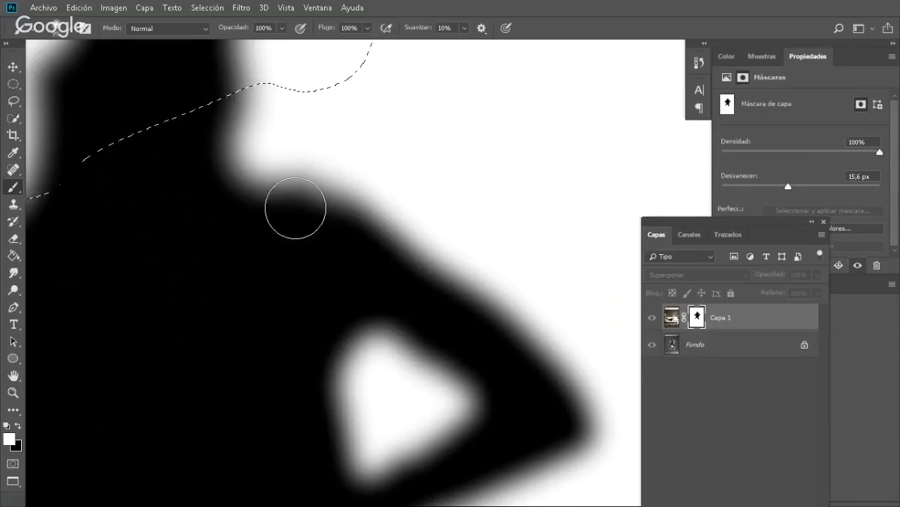
{"action": "scroll", "coordinate": [221, 153], "scroll_direction": "up", "scroll_amount": 3}
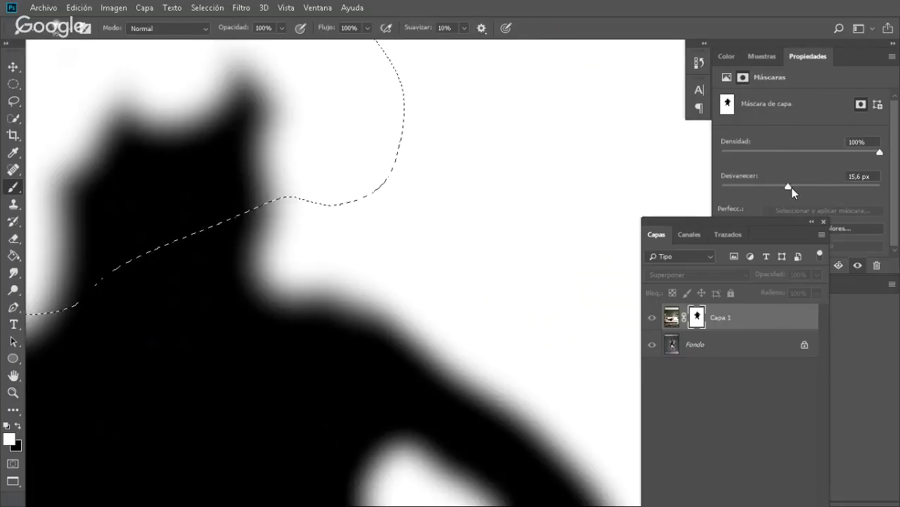
{"action": "mouse_move", "coordinate": [784, 186]}
{"action": "left_mouse_down"}
{"action": "mouse_move", "coordinate": [701, 207]}
{"action": "mouse_move", "coordinate": [814, 195]}
{"action": "mouse_move", "coordinate": [800, 193]}
{"action": "left_mouse_up"}
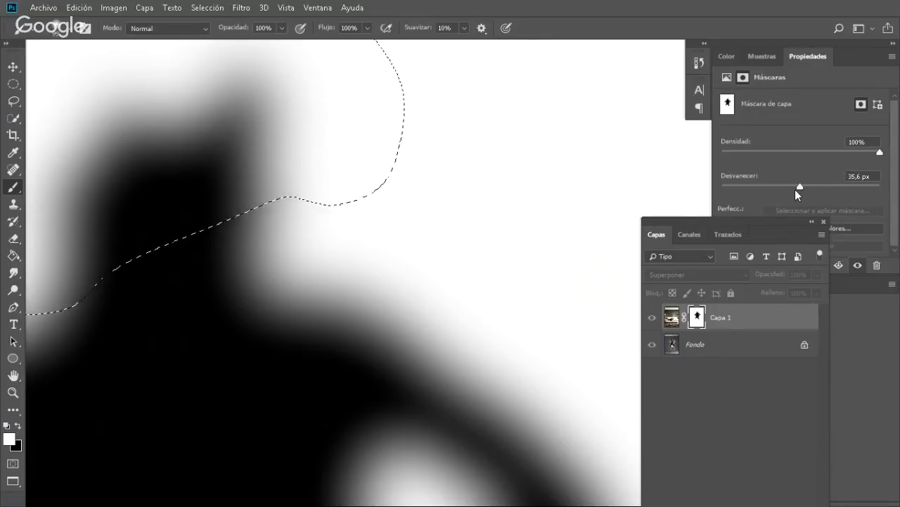
{"action": "left_click_drag", "start_coordinate": [799, 186], "coordinate": [722, 186]}
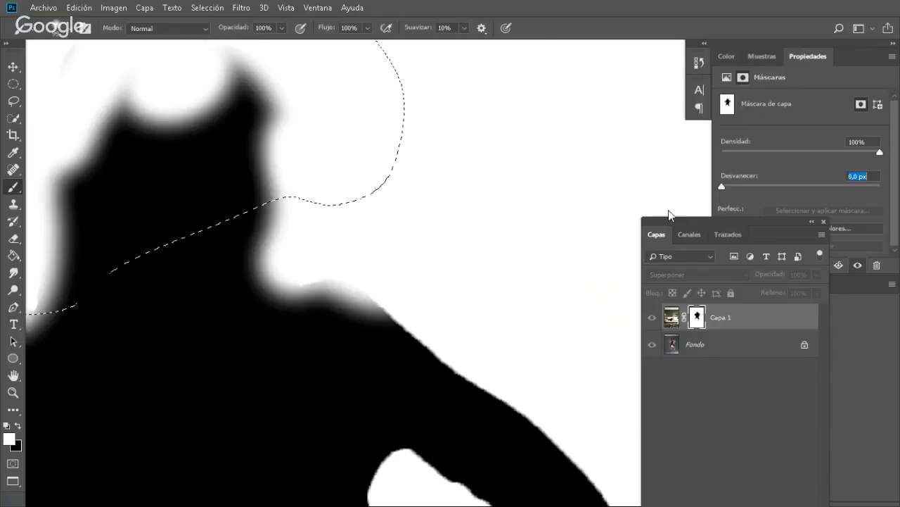
- Preview a 36-pixel Gaussian blur on Capa 1's mask, cancel it, and deselect the head outline
{"action": "left_click", "coordinate": [241, 8]}
{"action": "mouse_move", "coordinate": [307, 159]}
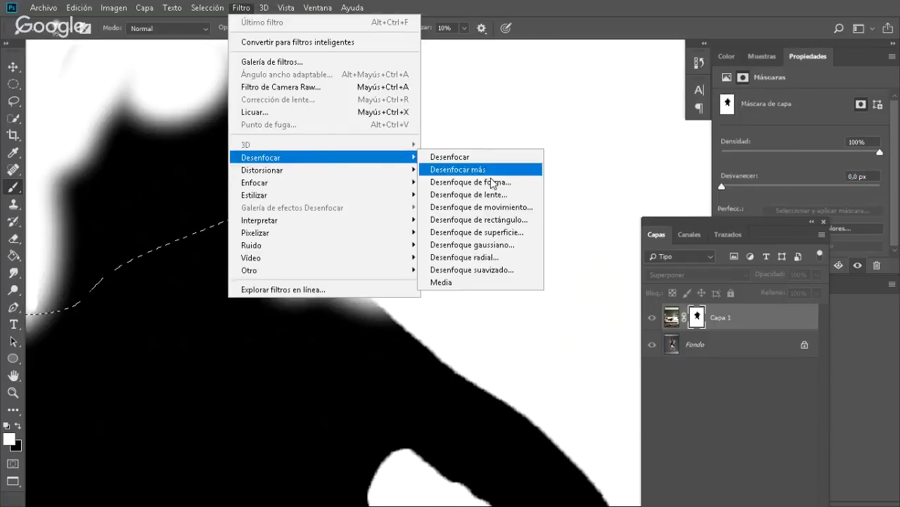
{"action": "left_click", "coordinate": [511, 246]}
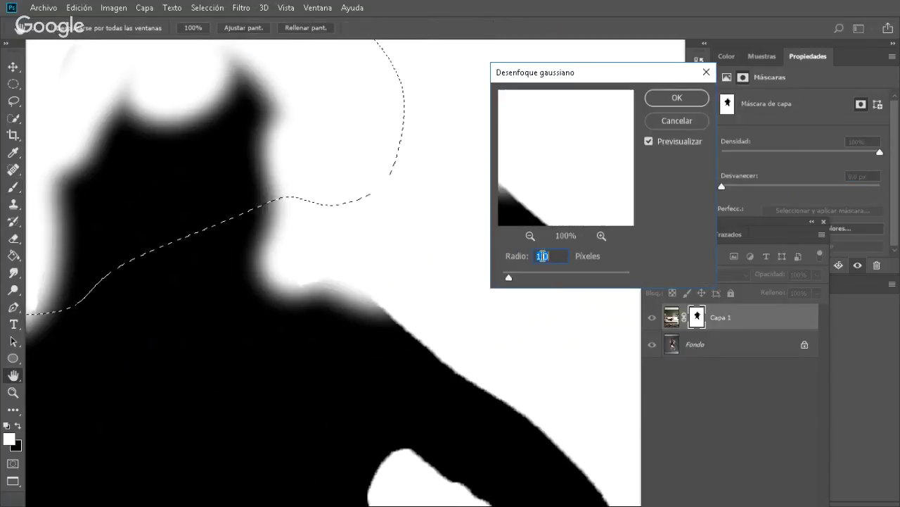
{"action": "type", "text": "3"}
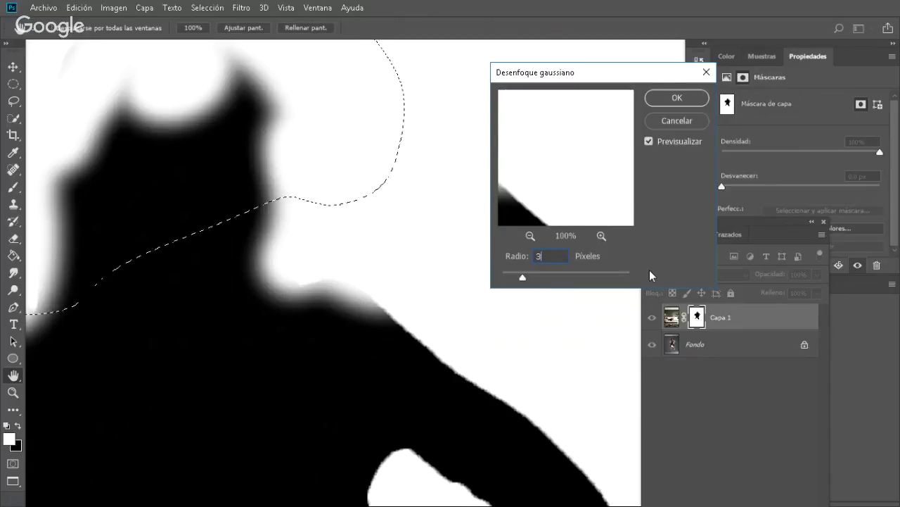
{"action": "type", "text": "6"}
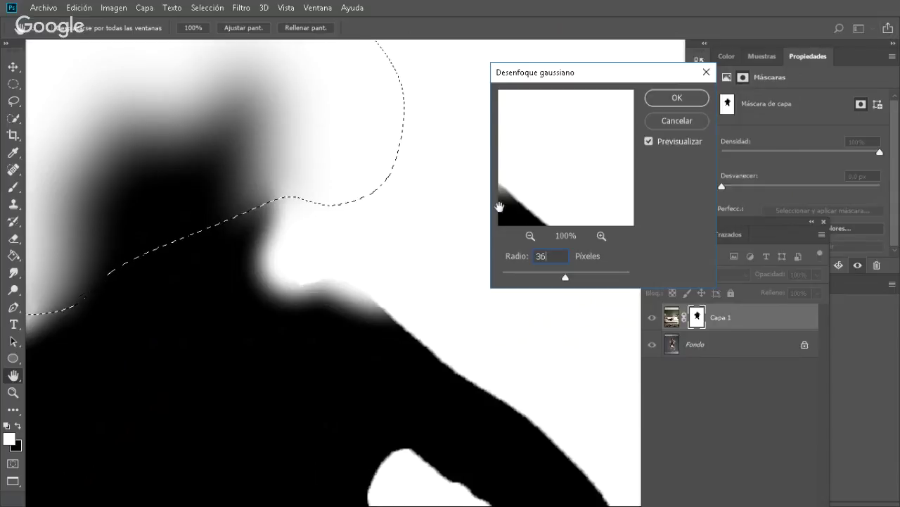
{"action": "left_click", "coordinate": [445, 165]}
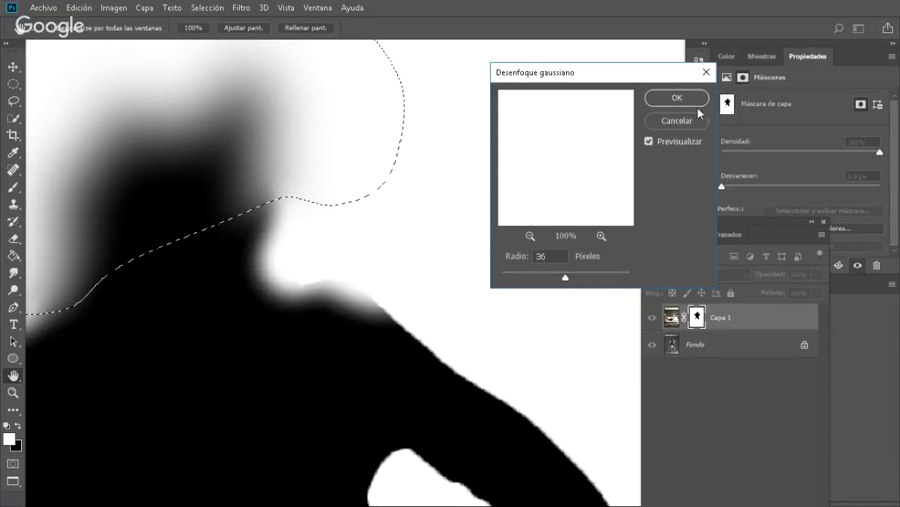
{"action": "left_click", "coordinate": [690, 126]}
{"action": "key", "text": "ctrl+d"}
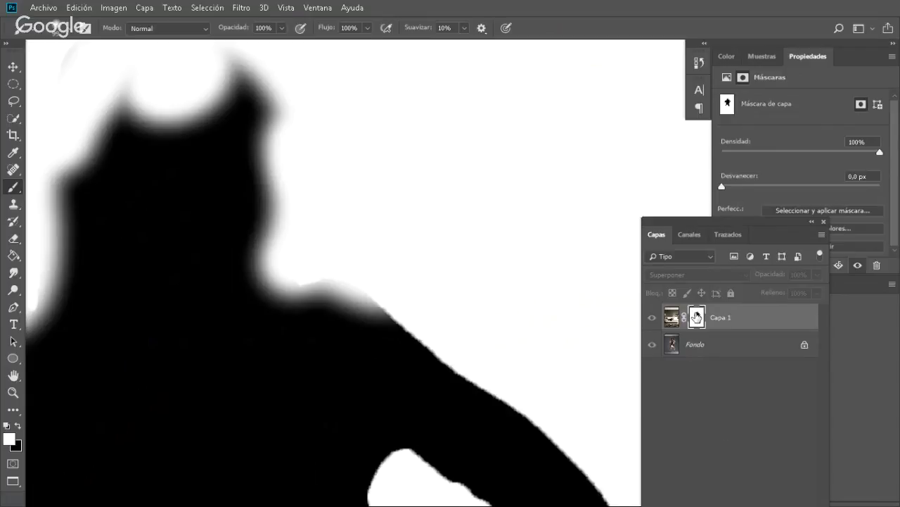
- Leave the mask view for the photo, fit it on screen, and check the mask on its own once more
{"action": "left_click", "coordinate": [697, 316], "text": "alt"}
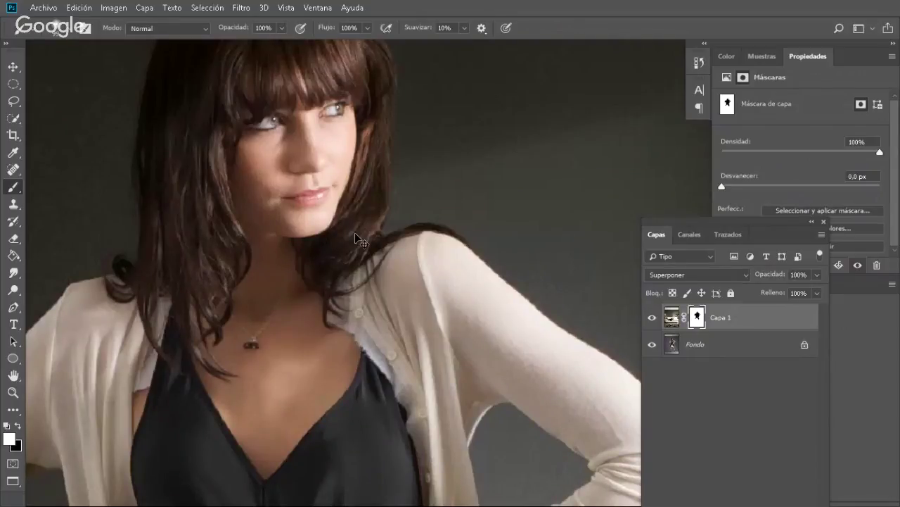
{"action": "key", "text": "ctrl+0"}
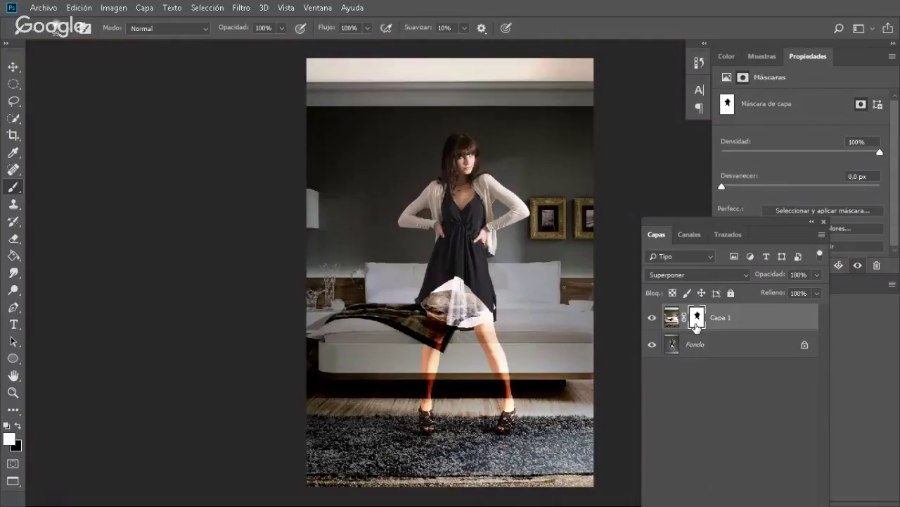
{"action": "left_click", "coordinate": [696, 320], "text": "alt"}
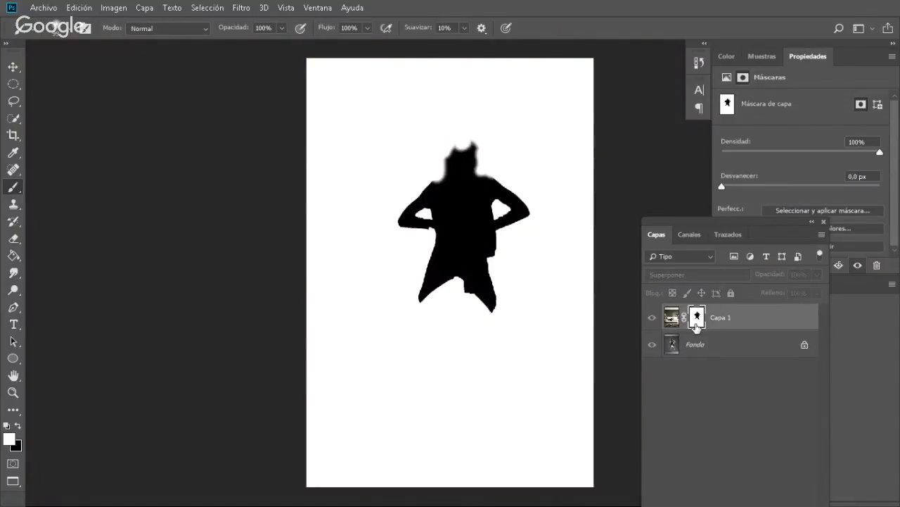
{"action": "left_click", "coordinate": [696, 320], "text": "alt"}
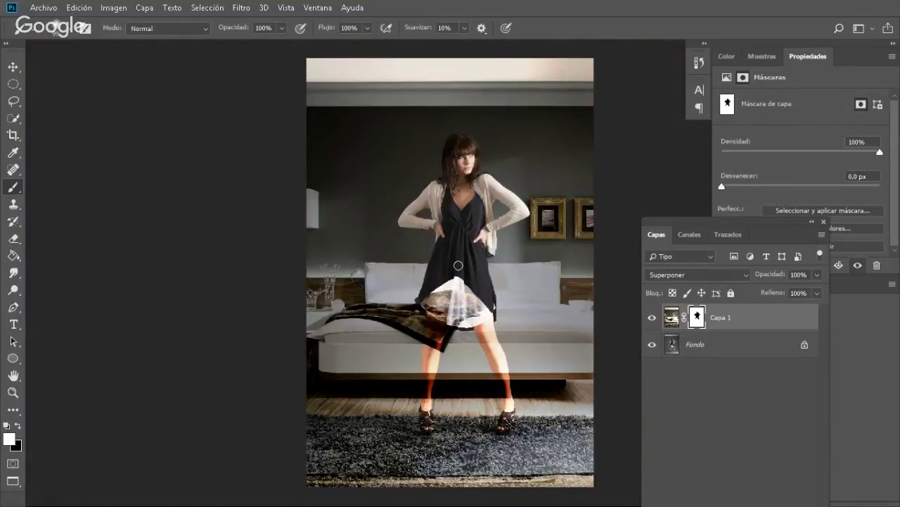
- Zoom in on the model's upper body, hide Capa 1, and fit the whole photo in the window
{"action": "key", "text": "ctrl+space"}
{"action": "left_click_drag", "start_coordinate": [362, 123], "coordinate": [549, 281]}
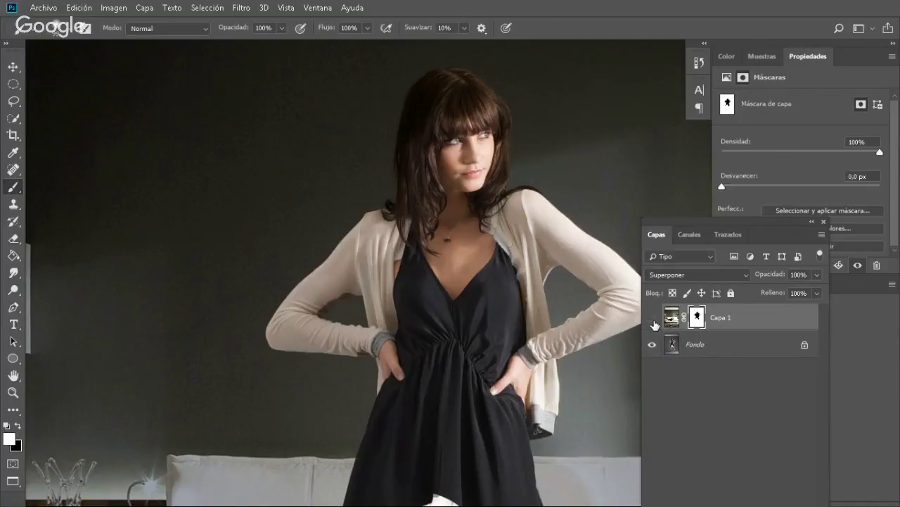
{"action": "left_click", "coordinate": [653, 319]}
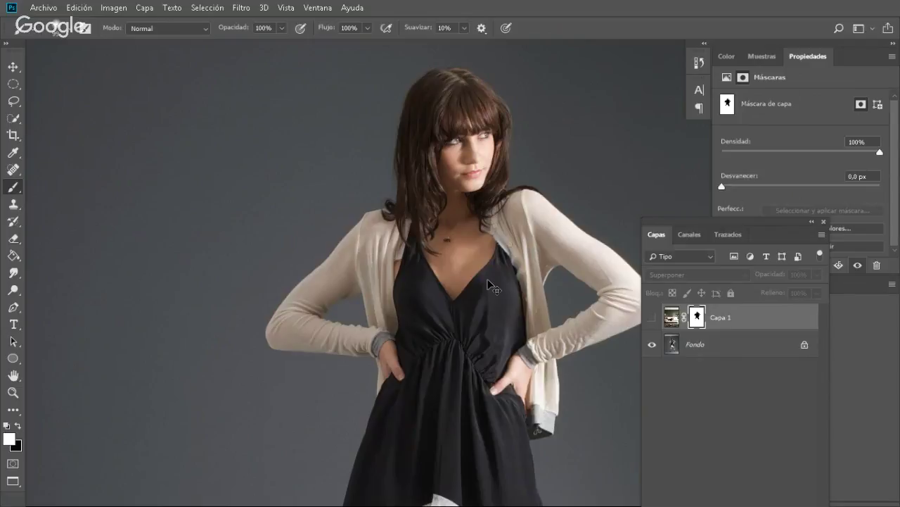
{"action": "key", "text": "ctrl+0"}
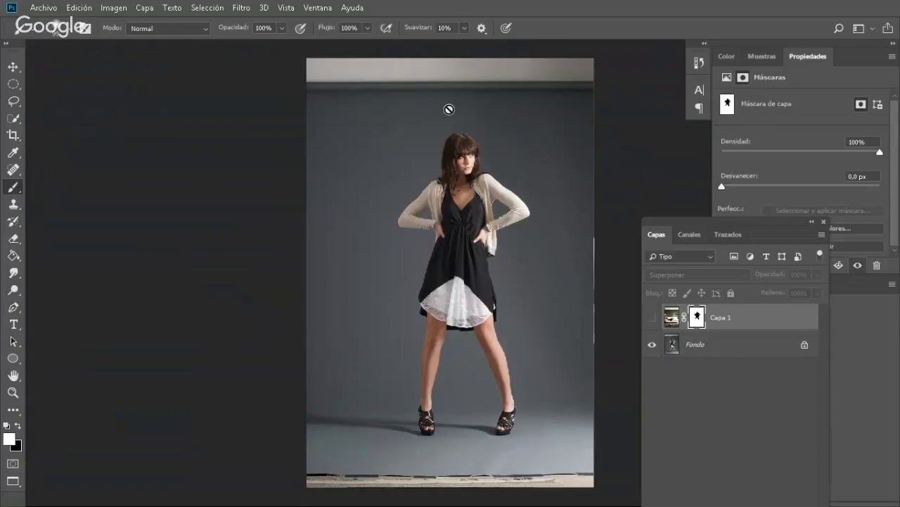
- Close Modelo fashion.jpg without saving, then close the bedroom document
{"action": "key", "text": "ctrl+w"}
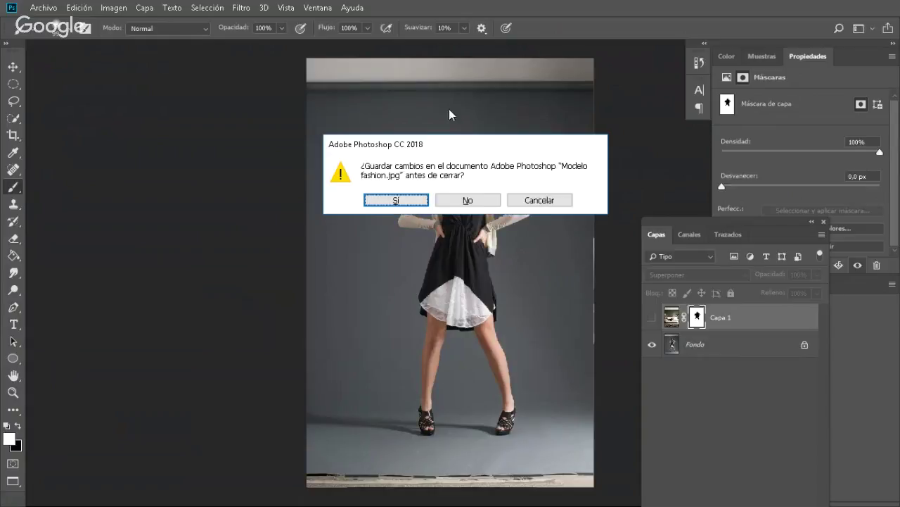
{"action": "left_click", "coordinate": [466, 200]}
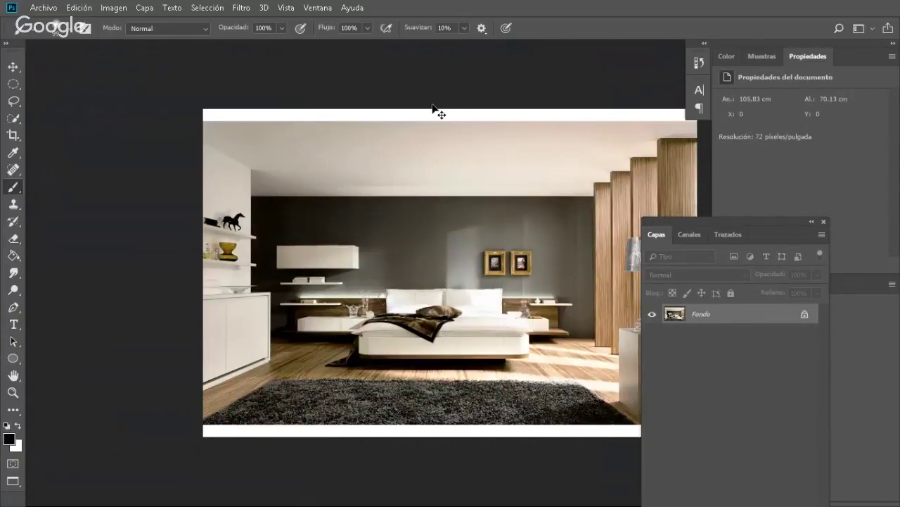
{"action": "key", "text": "ctrl+w"}
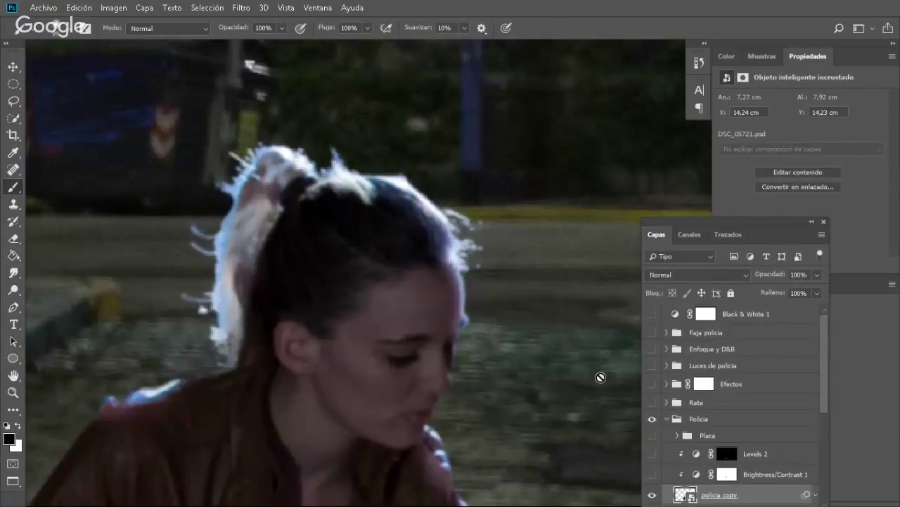
{"action": "left_click", "coordinate": [84, 8]}
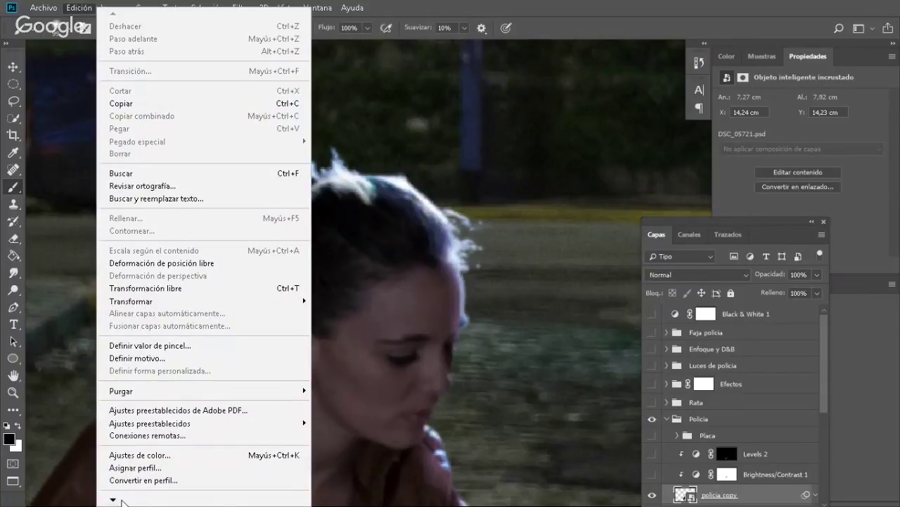
{"action": "left_click", "coordinate": [113, 500]}
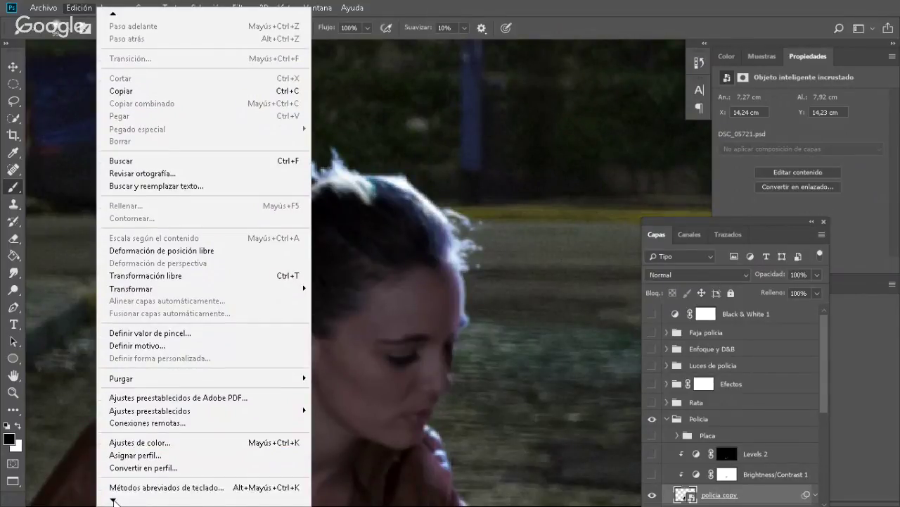
{"action": "left_click", "coordinate": [114, 500]}
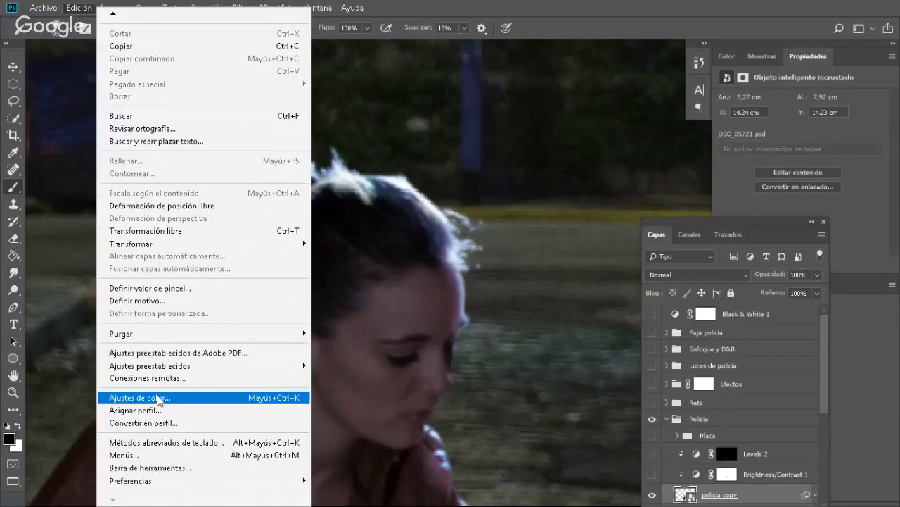
{"action": "left_click", "coordinate": [469, 5]}
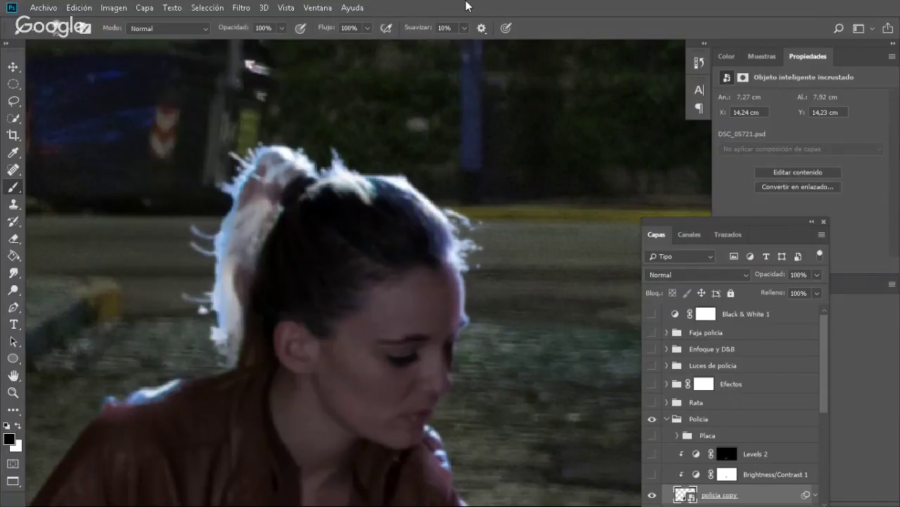
{"action": "key", "text": "ctrl+o"}
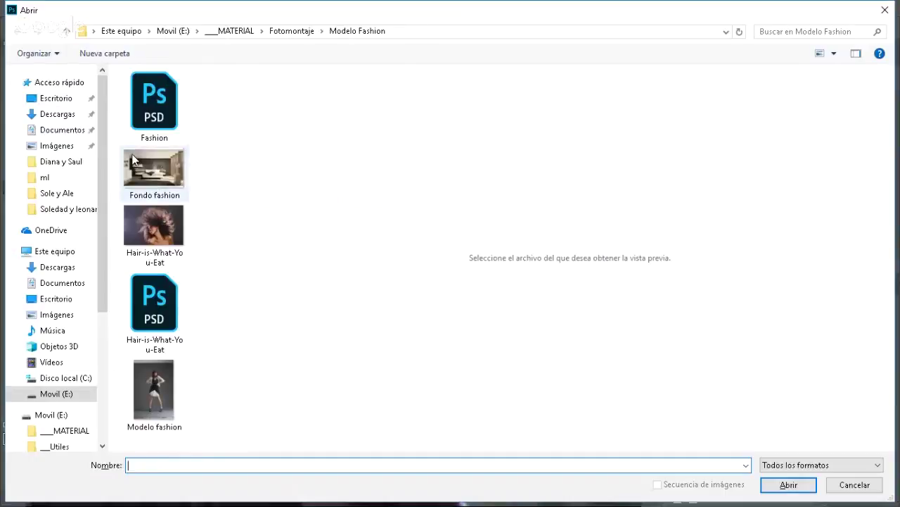
{"action": "left_click", "coordinate": [158, 171]}
{"action": "key", "text": "Escape"}
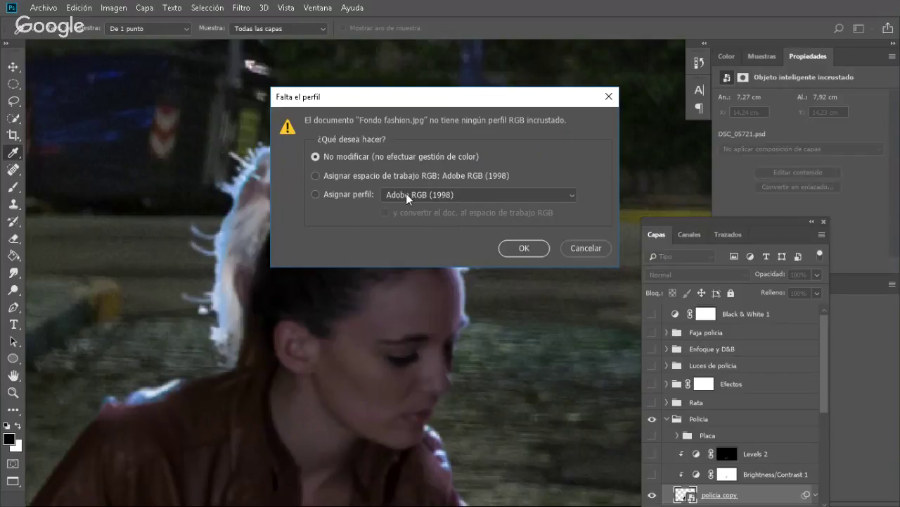
- Cancel the missing colour profile prompt and show the Edit > Preferences submenu of categories
{"action": "left_click", "coordinate": [586, 248]}
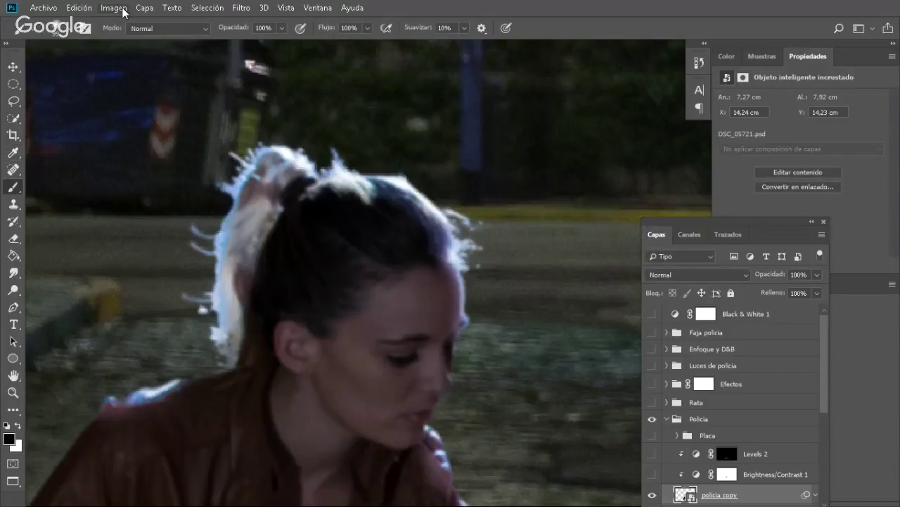
{"action": "left_click", "coordinate": [114, 9]}
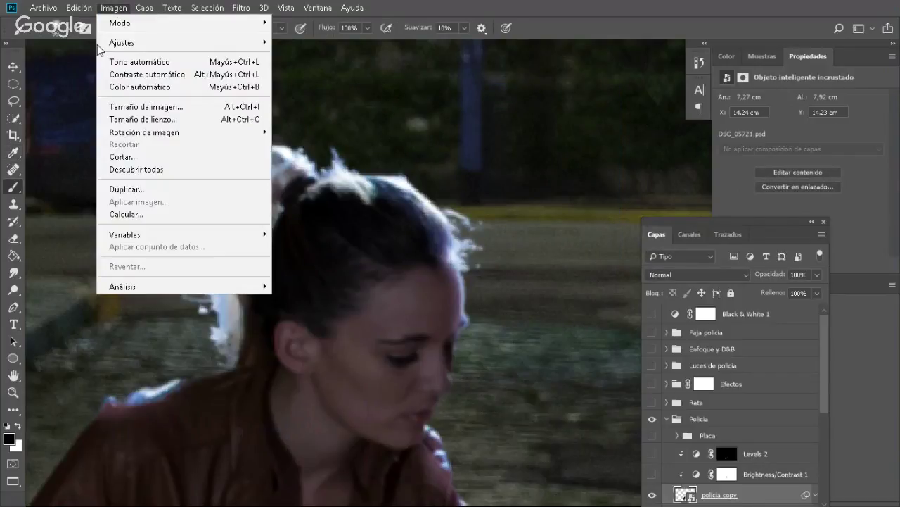
{"action": "mouse_move", "coordinate": [79, 7]}
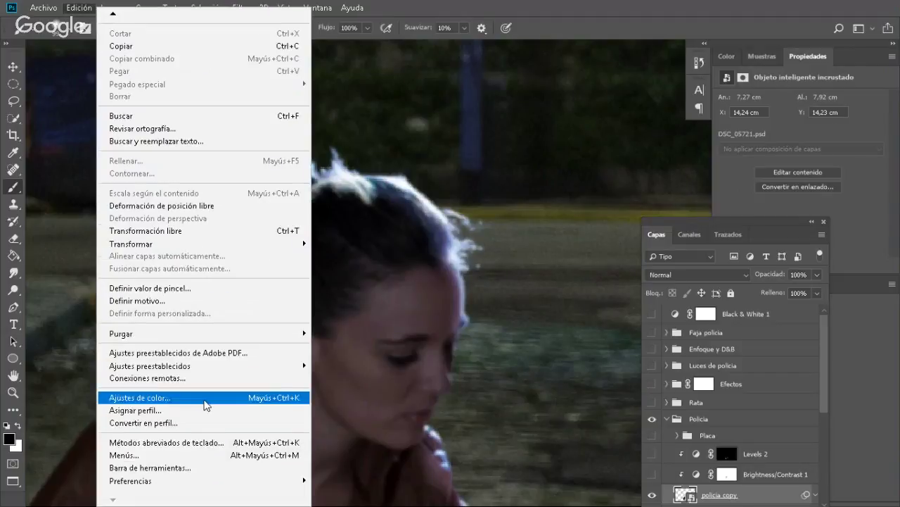
{"action": "mouse_move", "coordinate": [184, 486]}
{"action": "mouse_move", "coordinate": [298, 484]}
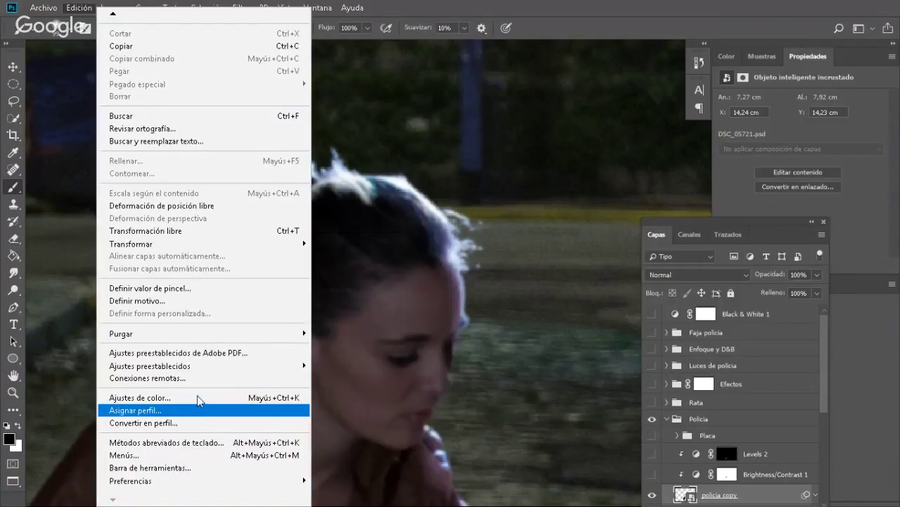
{"action": "mouse_move", "coordinate": [253, 483]}
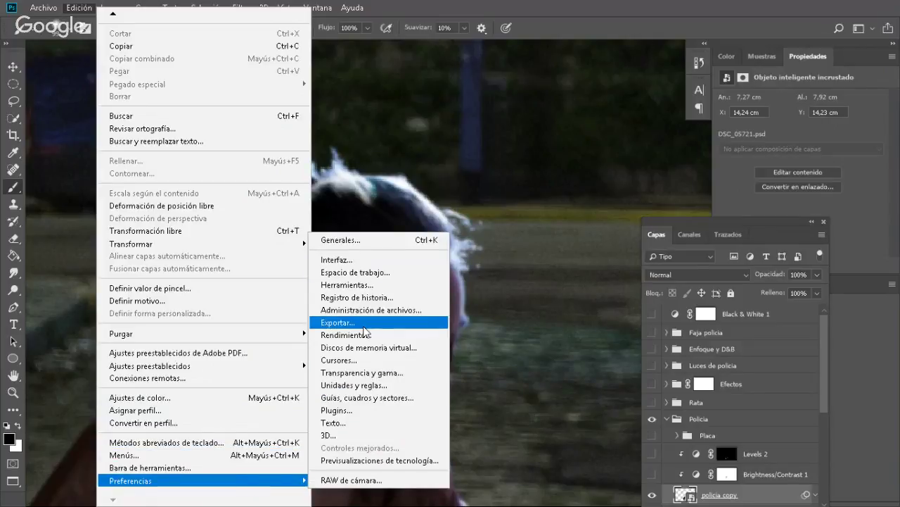
- Open General preferences and confirm them with 'Crear siempre objetos inteligentes al colocar' checked
{"action": "left_click", "coordinate": [367, 240]}
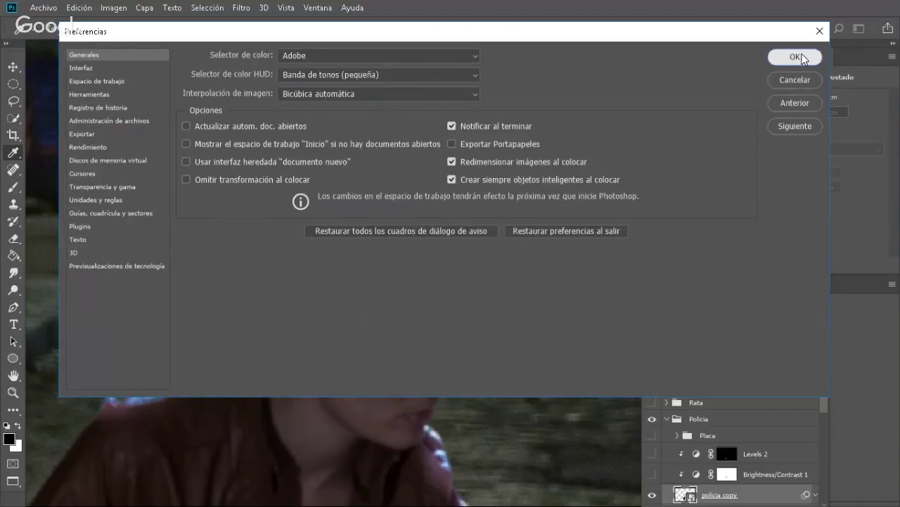
{"action": "left_click", "coordinate": [803, 59]}
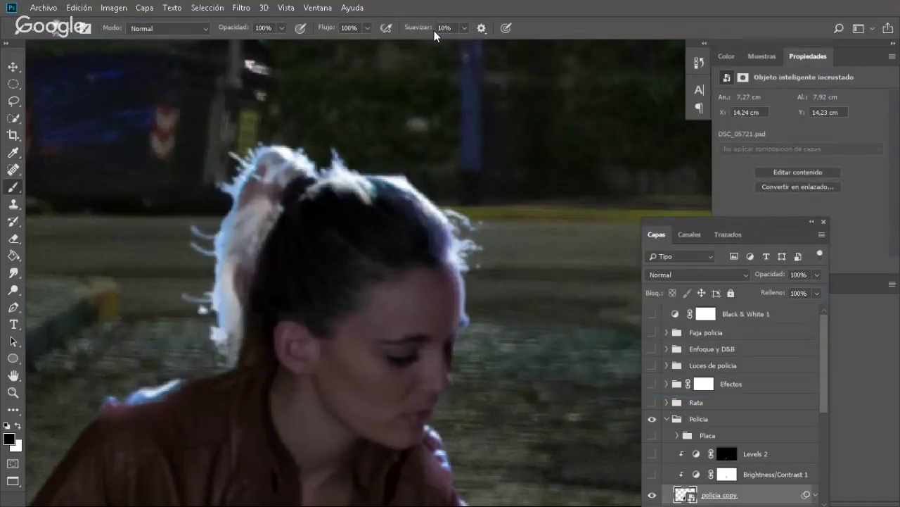
- Create a 1366×768 white document and place-embed Fondo fashion.jpg, committing its default size
{"action": "key", "text": "ctrl+n"}
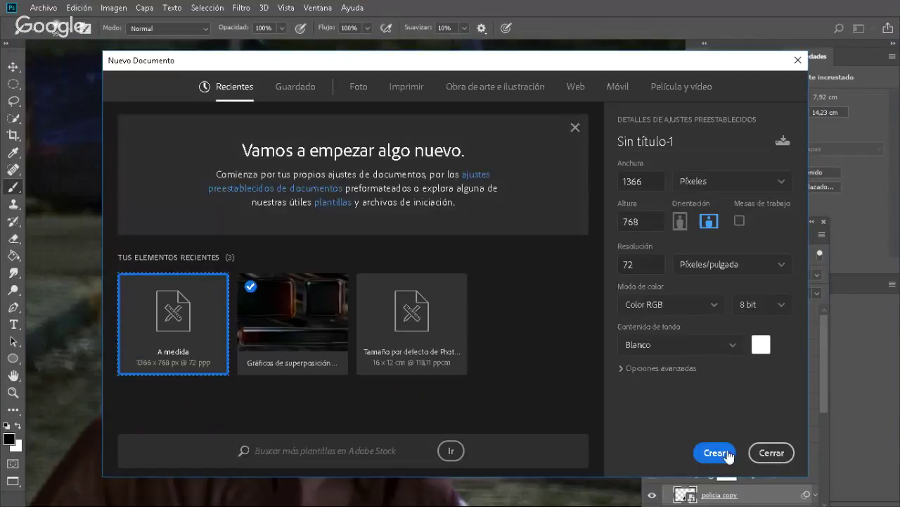
{"action": "left_click", "coordinate": [715, 452]}
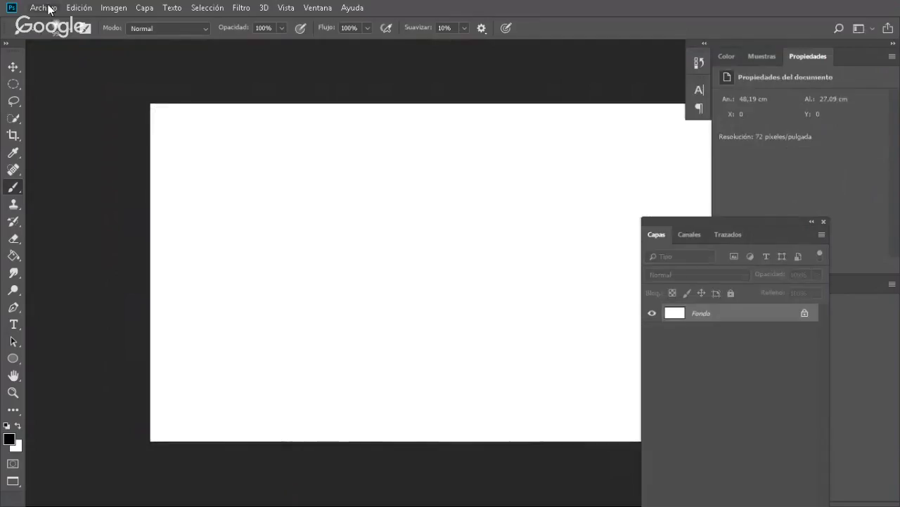
{"action": "left_click", "coordinate": [49, 7]}
{"action": "left_click", "coordinate": [128, 261]}
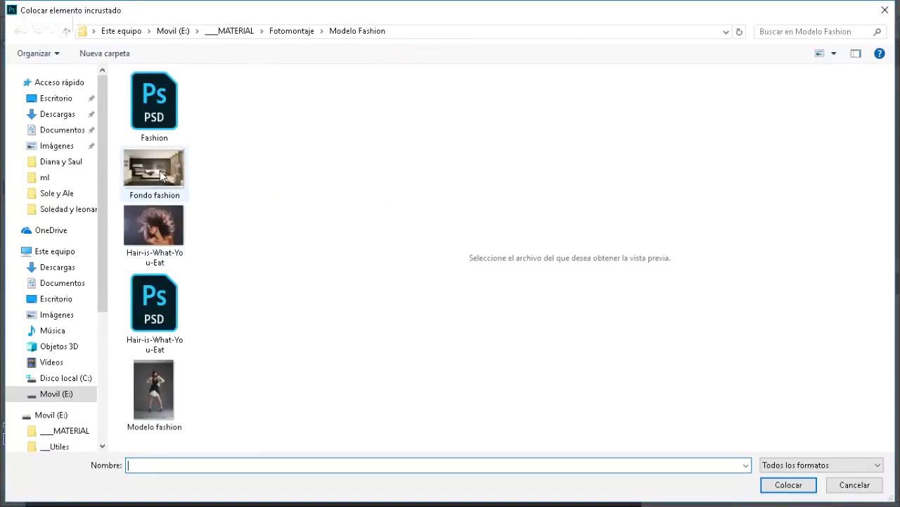
{"action": "double_click", "coordinate": [160, 175]}
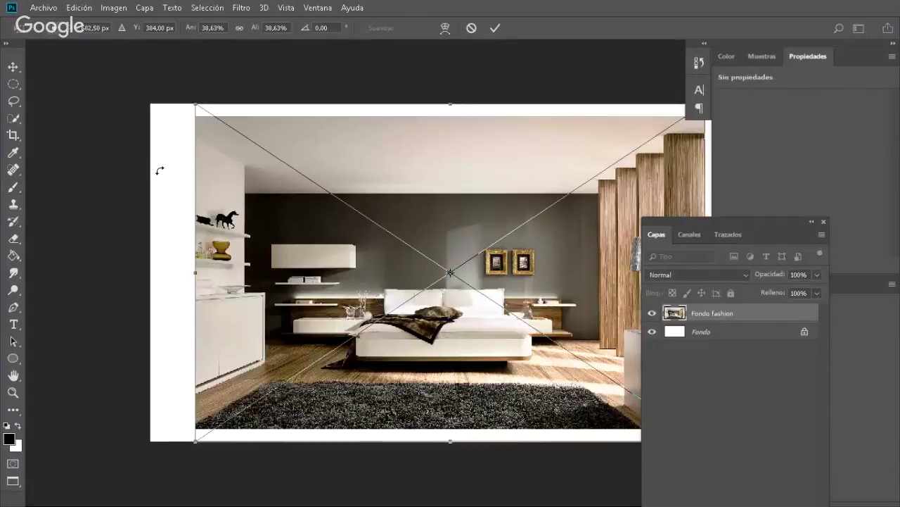
{"action": "key", "text": "Return"}
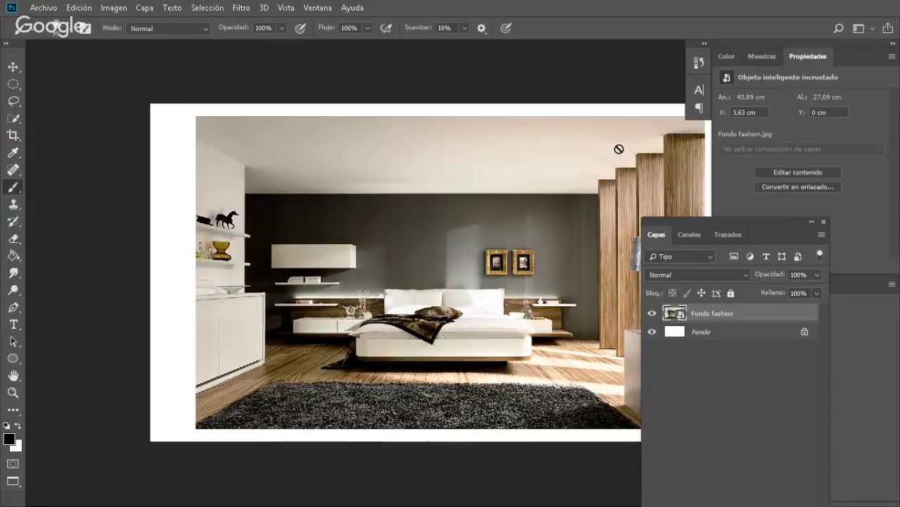
- Rasterize the Fondo fashion smart object layer and drag it to the trash
{"action": "right_click", "coordinate": [744, 312]}
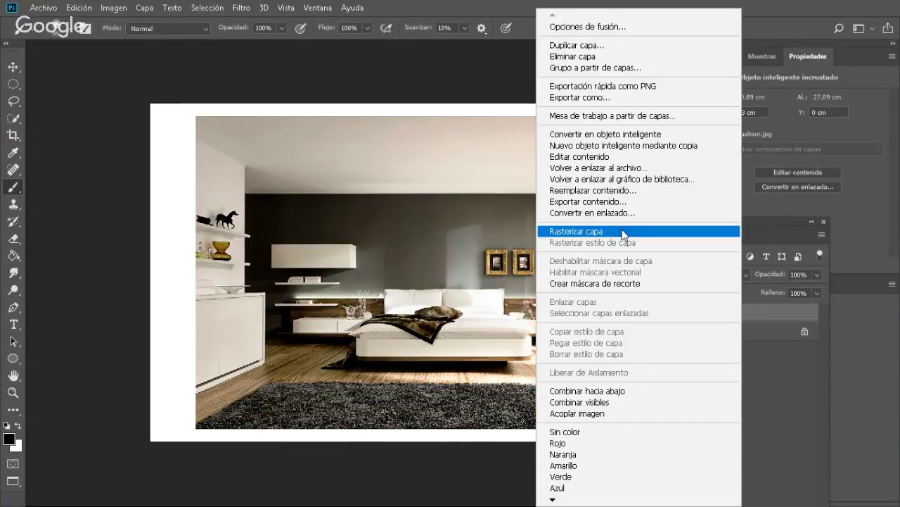
{"action": "left_click", "coordinate": [623, 233]}
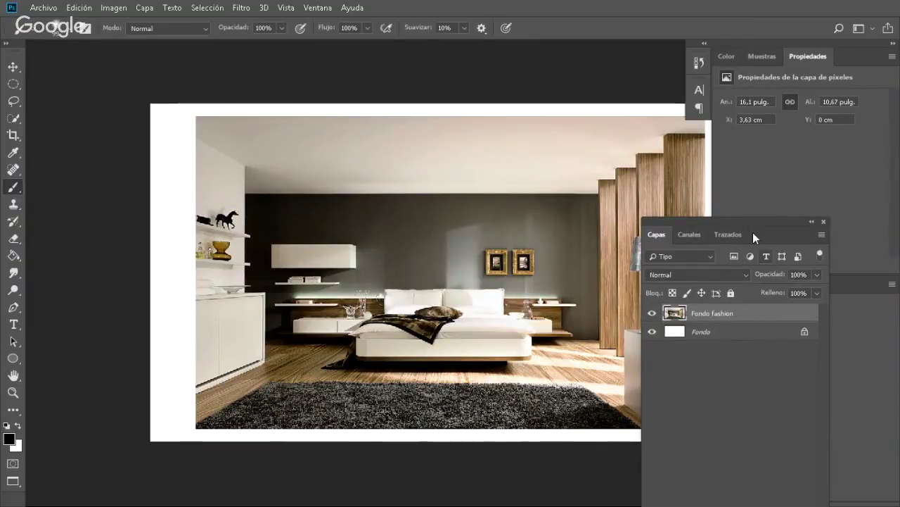
{"action": "left_click_drag", "start_coordinate": [767, 229], "coordinate": [175, 54]}
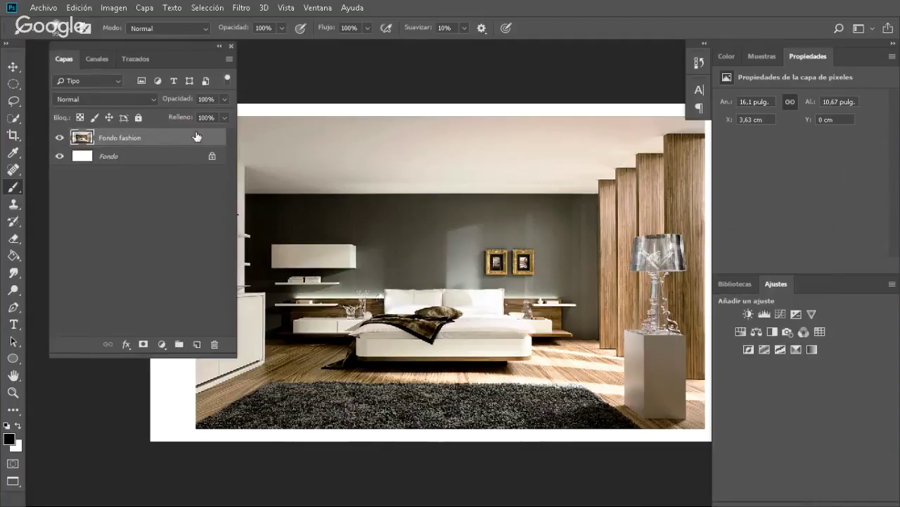
{"action": "left_click_drag", "start_coordinate": [196, 136], "coordinate": [215, 344]}
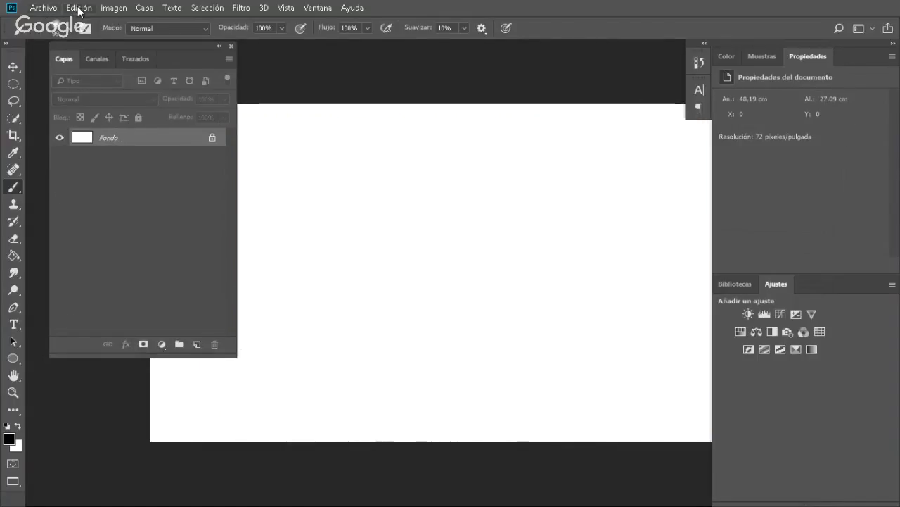
- In General preferences, uncheck always creating smart objects when placing
{"action": "left_click", "coordinate": [79, 8]}
{"action": "mouse_move", "coordinate": [285, 482]}
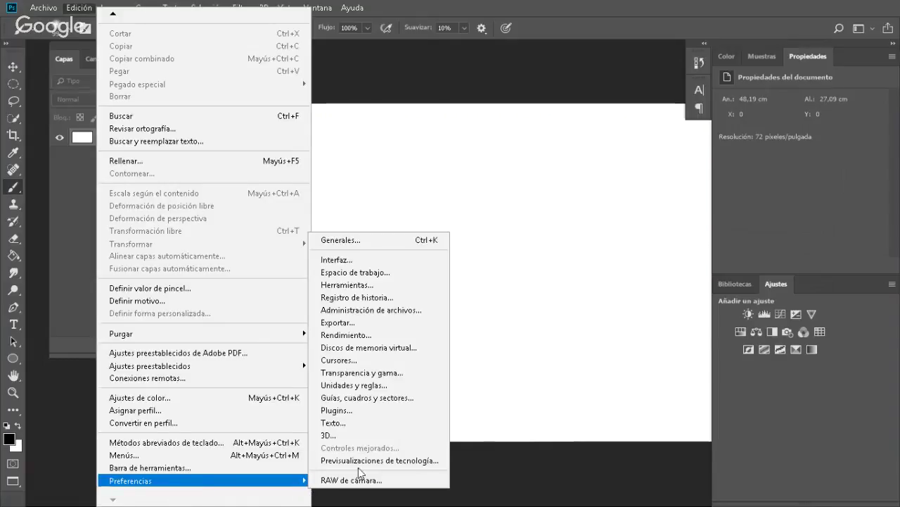
{"action": "left_click", "coordinate": [366, 239]}
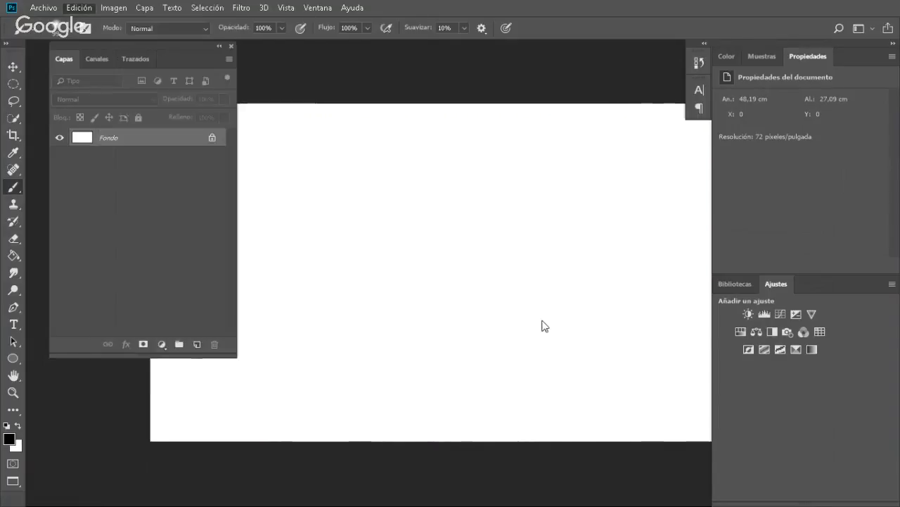
{"action": "left_click", "coordinate": [452, 180]}
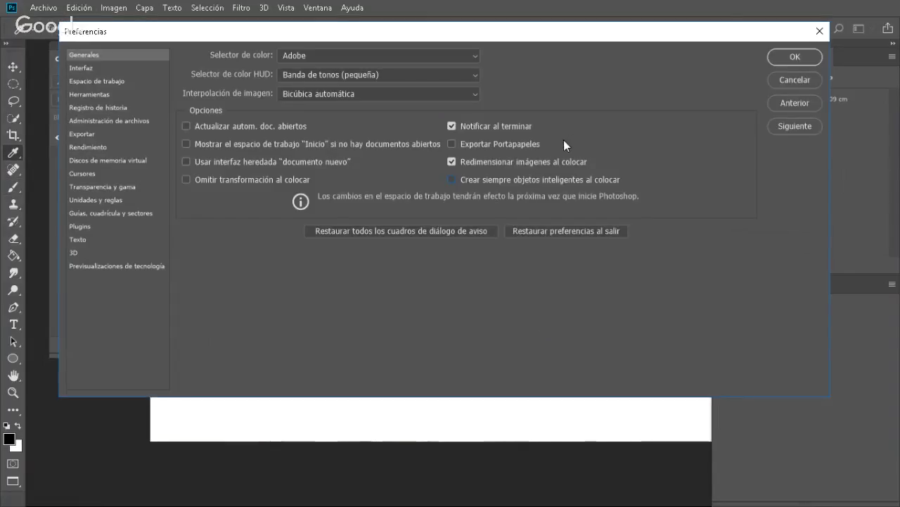
- Confirm the preferences and place-embed Fondo fashion again as a plain pixel layer
{"action": "left_click", "coordinate": [793, 56]}
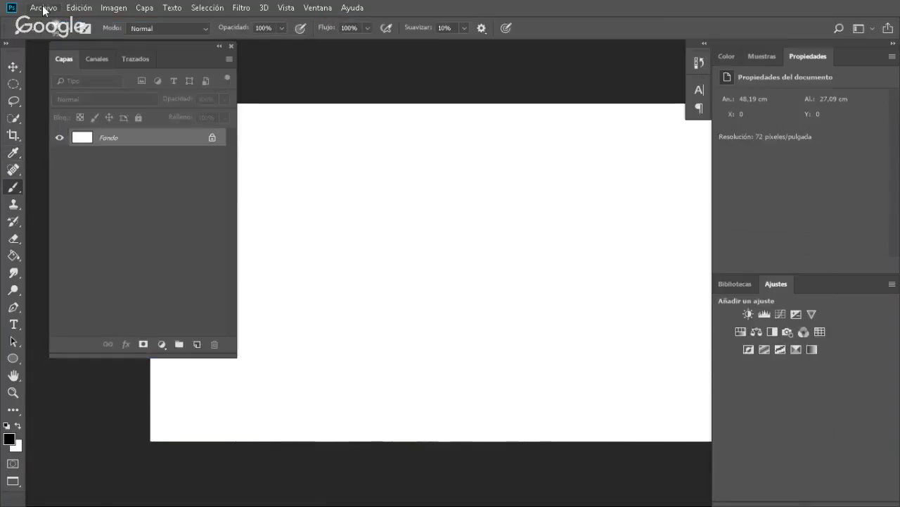
{"action": "left_click", "coordinate": [43, 9]}
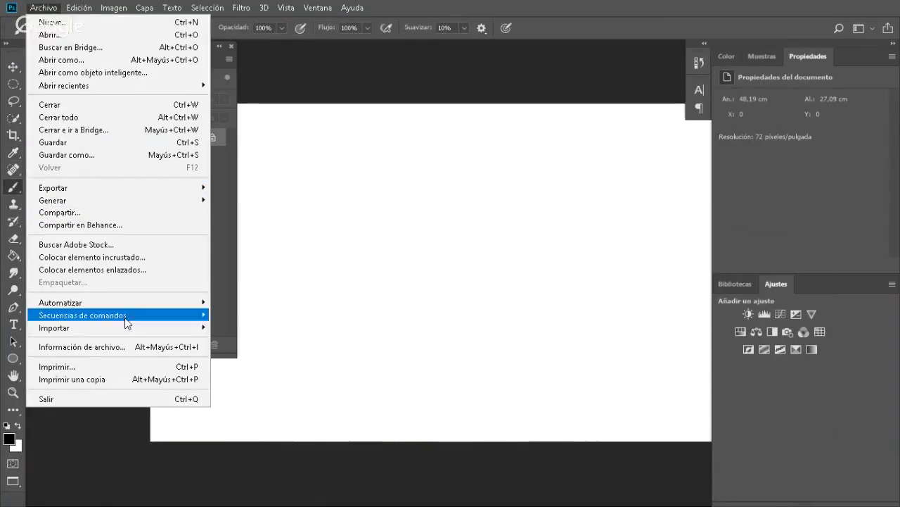
{"action": "left_click", "coordinate": [133, 258]}
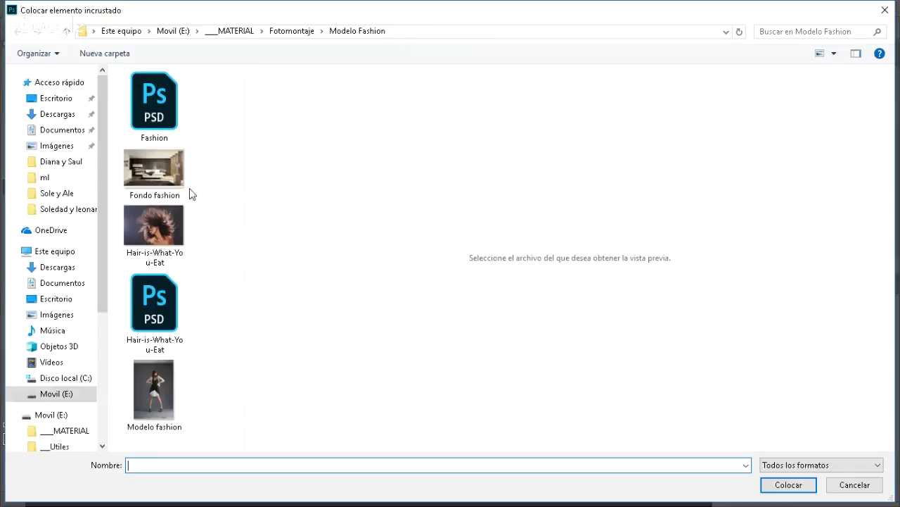
{"action": "double_click", "coordinate": [169, 159]}
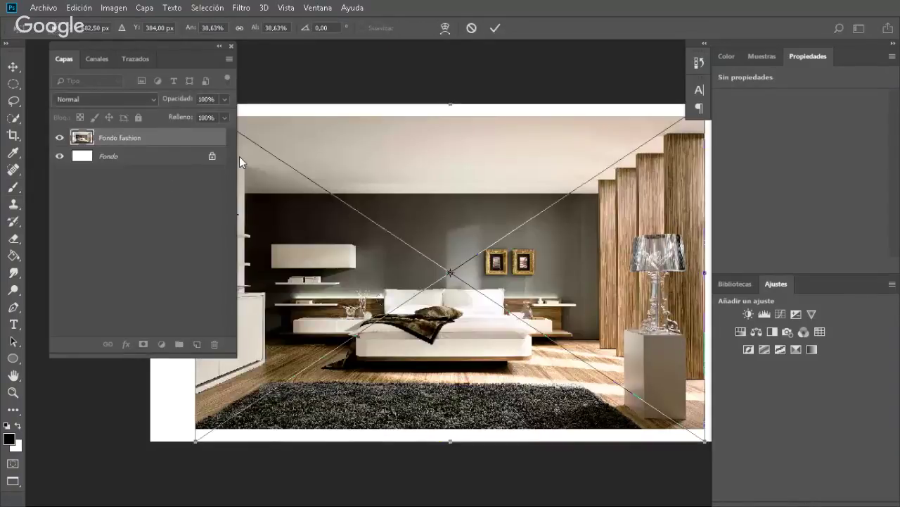
{"action": "key", "text": "Return"}
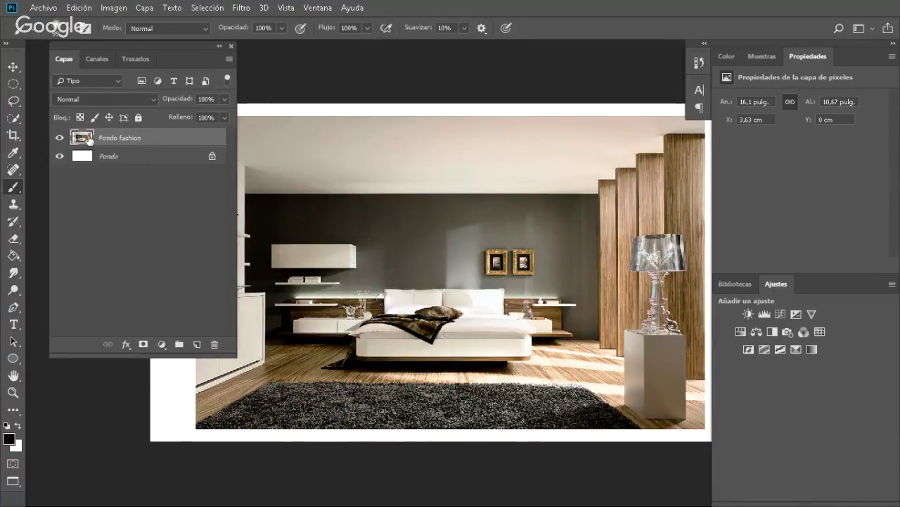
- Dismiss the layer menu and drag the re-placed Fondo fashion layer to the trash
{"action": "right_click", "coordinate": [169, 140]}
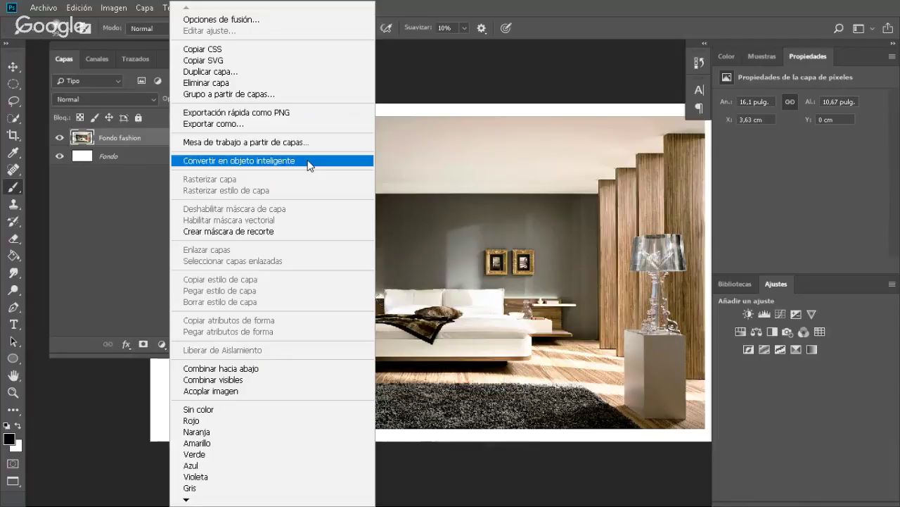
{"action": "left_click", "coordinate": [431, 86]}
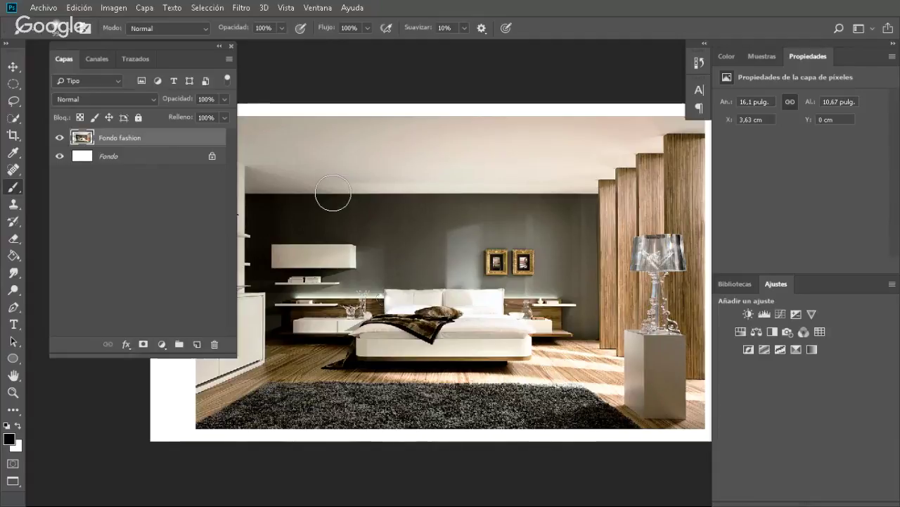
{"action": "left_click_drag", "start_coordinate": [181, 141], "coordinate": [214, 344]}
- Set Canvas Size width and height to 10 cm each, accepting the crop warning
{"action": "left_click", "coordinate": [111, 8]}
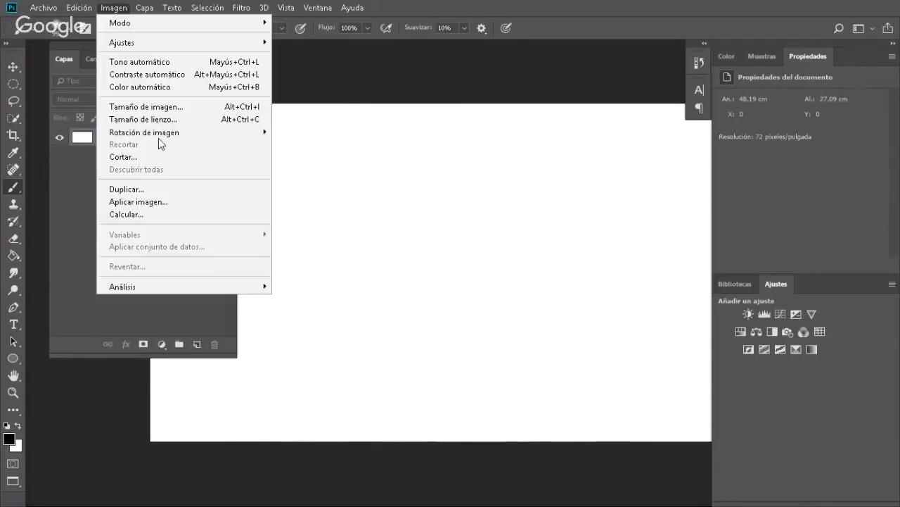
{"action": "left_click", "coordinate": [173, 120]}
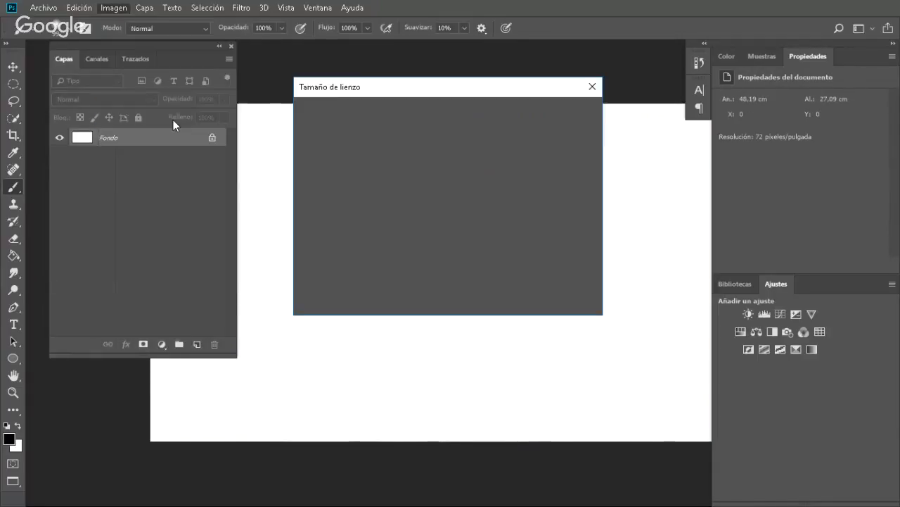
{"action": "double_click", "coordinate": [450, 178]}
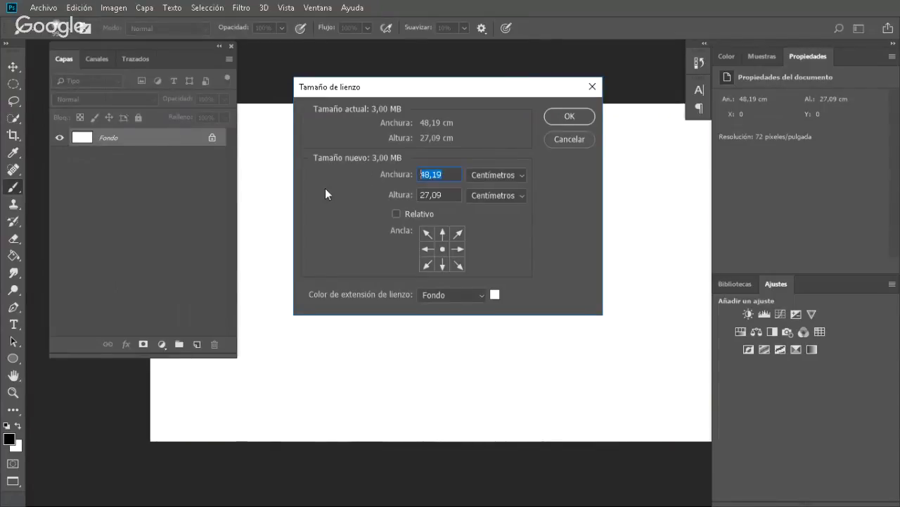
{"action": "type", "text": "10"}
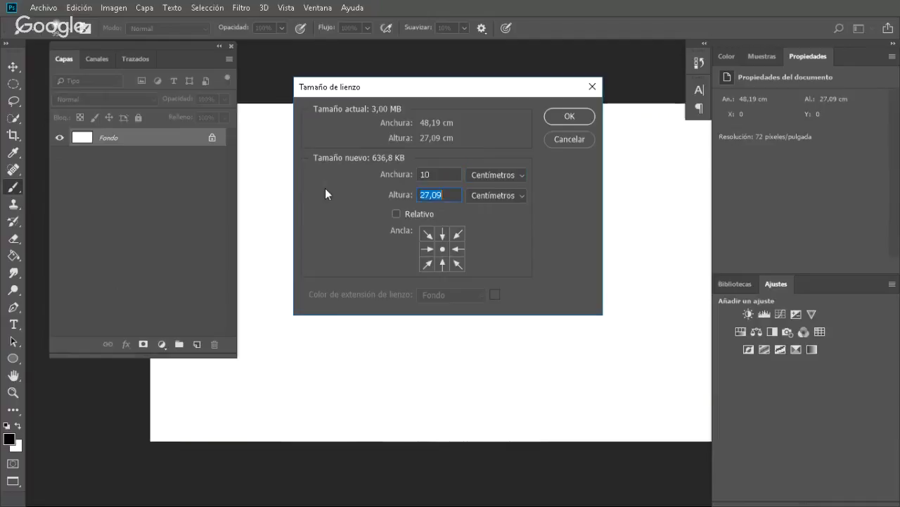
{"action": "key", "text": "Tab"}
{"action": "type", "text": "10"}
{"action": "key", "text": "Return"}
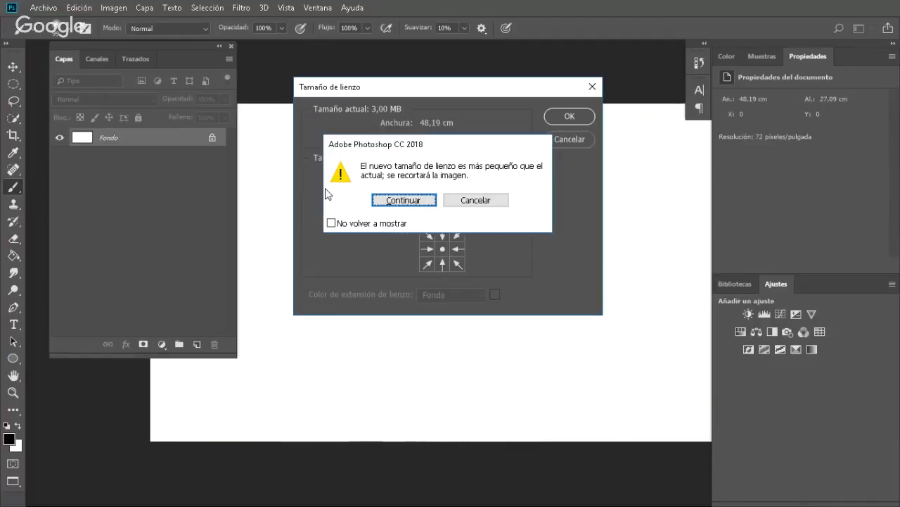
{"action": "left_click", "coordinate": [411, 204]}
{"action": "left_click", "coordinate": [43, 8]}
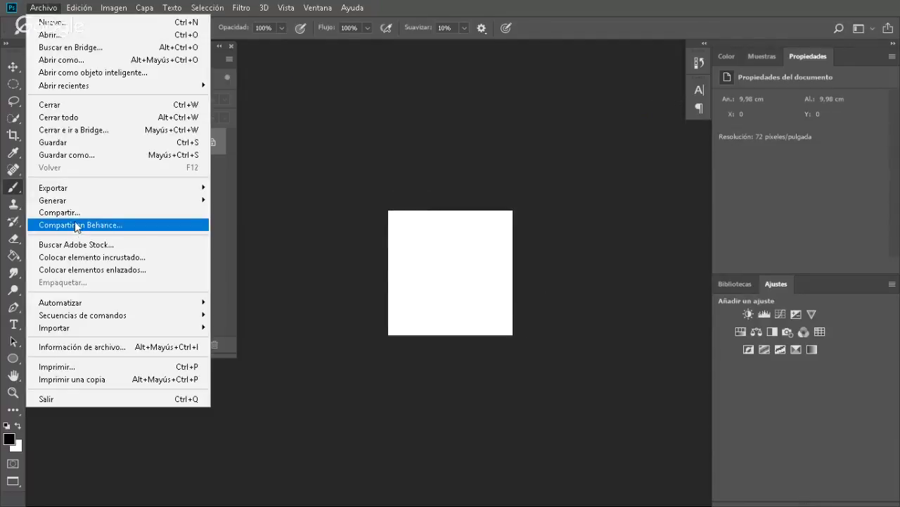
{"action": "left_click", "coordinate": [109, 257]}
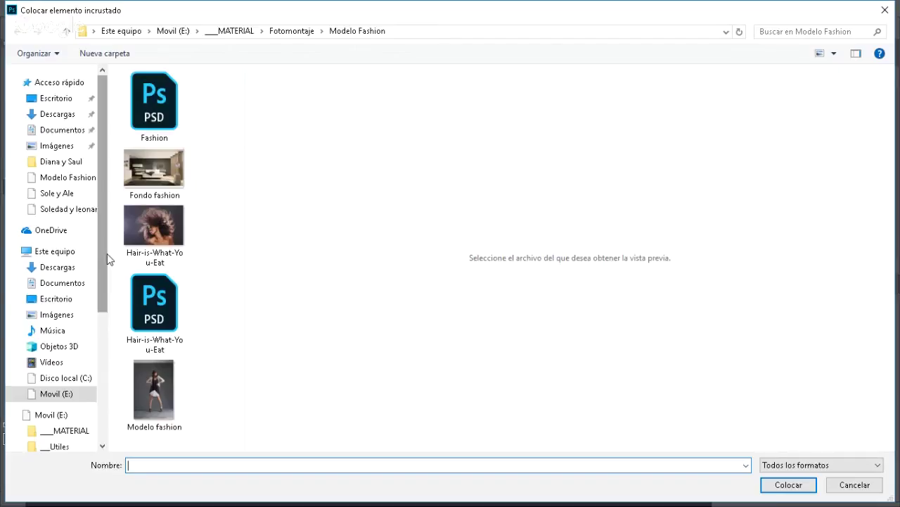
{"action": "left_click", "coordinate": [156, 173]}
{"action": "left_click", "coordinate": [789, 485]}
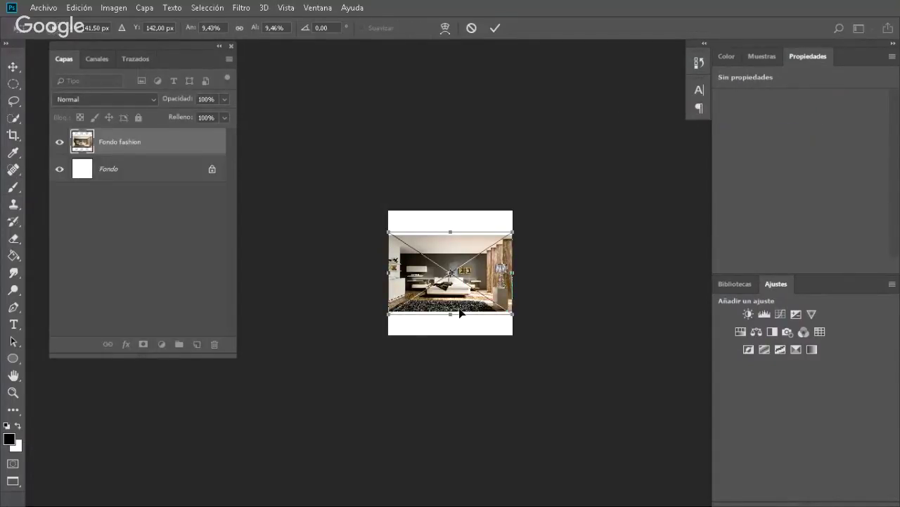
- Cancel the pending placement and turn off 'Redimensionar imágenes al colocar' in General preferences
{"action": "key", "text": "Escape"}
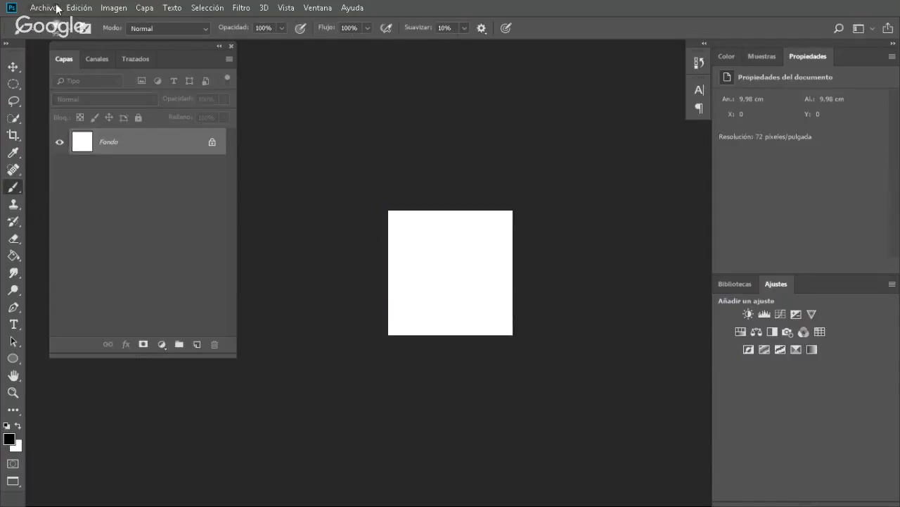
{"action": "left_click", "coordinate": [74, 9]}
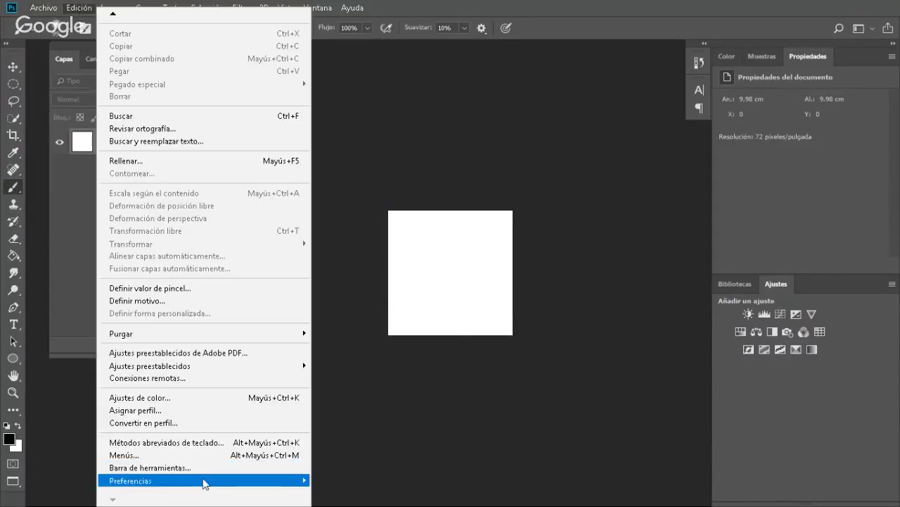
{"action": "mouse_move", "coordinate": [232, 481]}
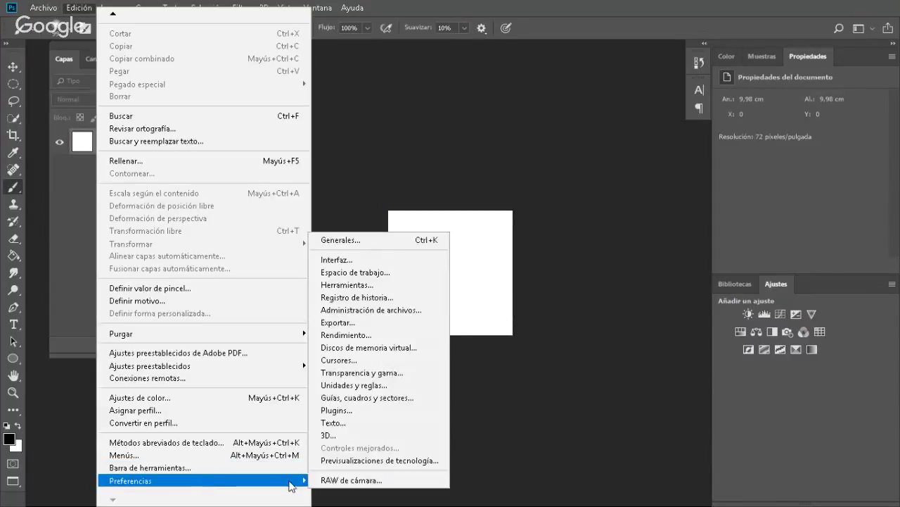
{"action": "left_click", "coordinate": [382, 240]}
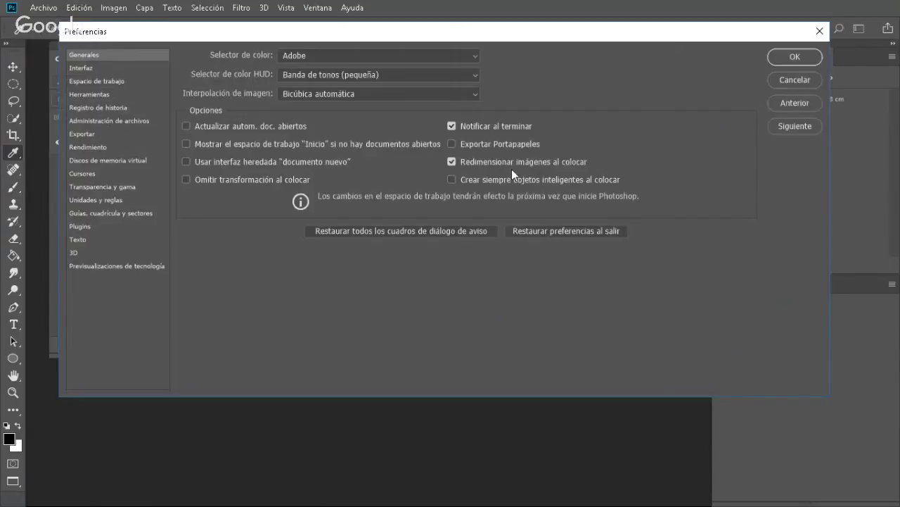
{"action": "left_click", "coordinate": [513, 163]}
{"action": "left_click", "coordinate": [787, 56]}
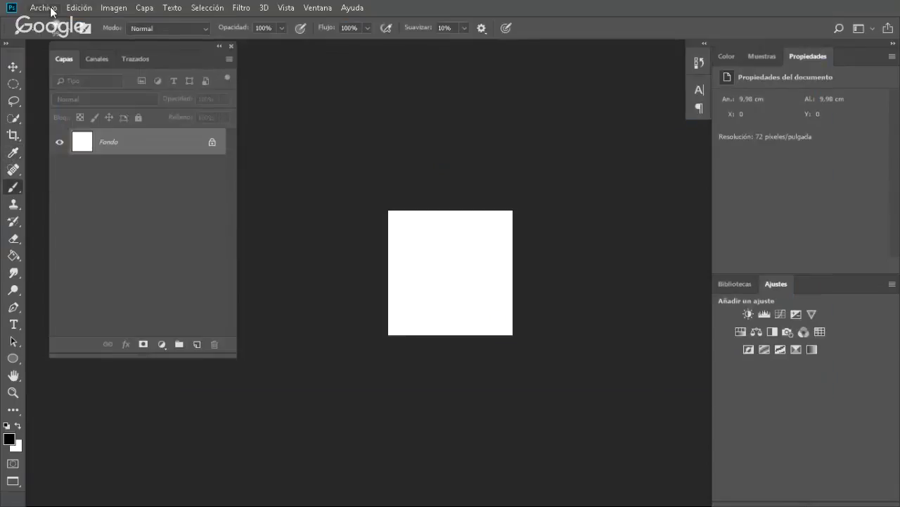
{"action": "left_click", "coordinate": [48, 9]}
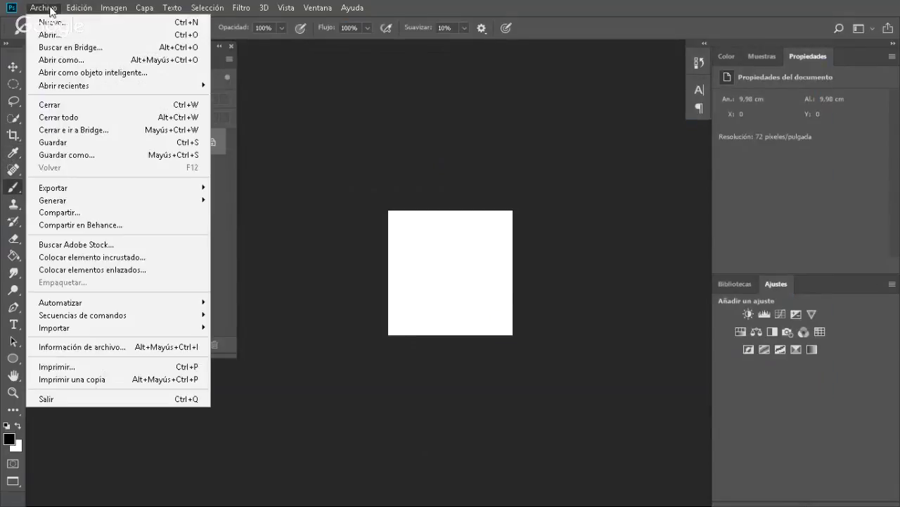
- Place the Fondo fashion photo as an embedded element
{"action": "left_click", "coordinate": [130, 257]}
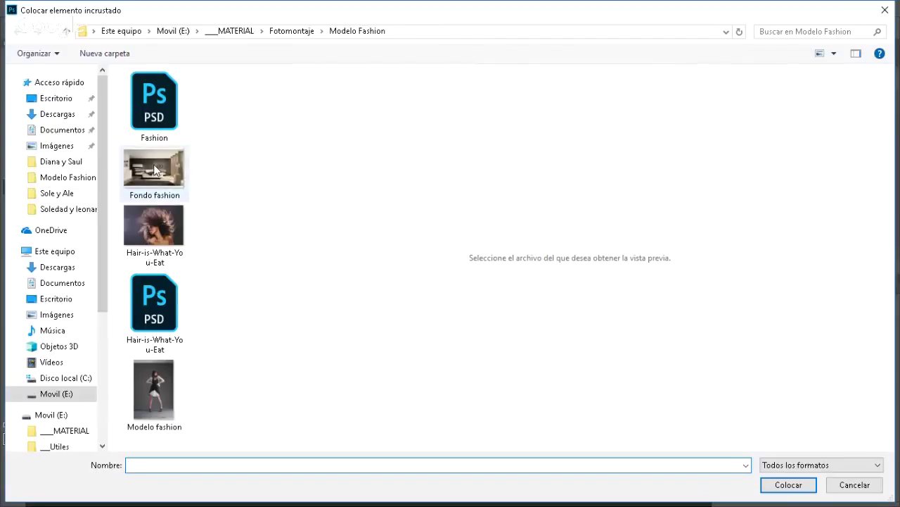
{"action": "left_click", "coordinate": [153, 169]}
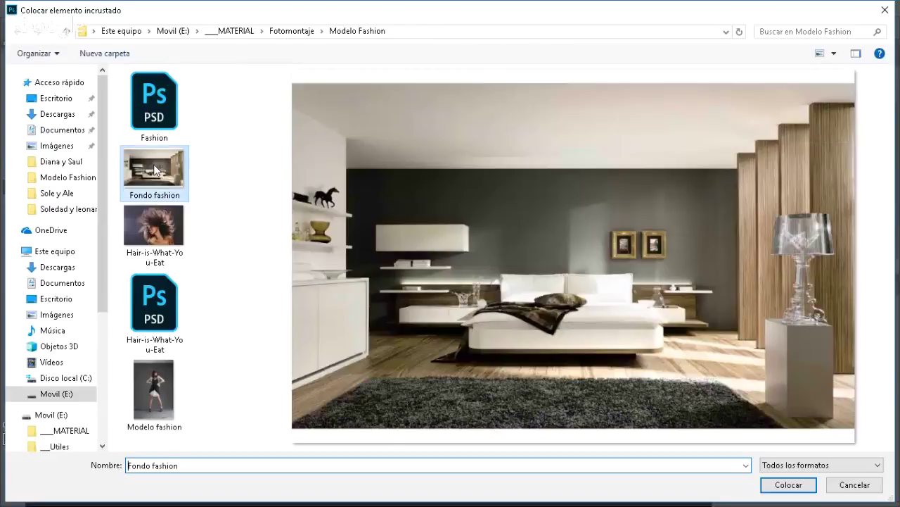
{"action": "double_click", "coordinate": [154, 164]}
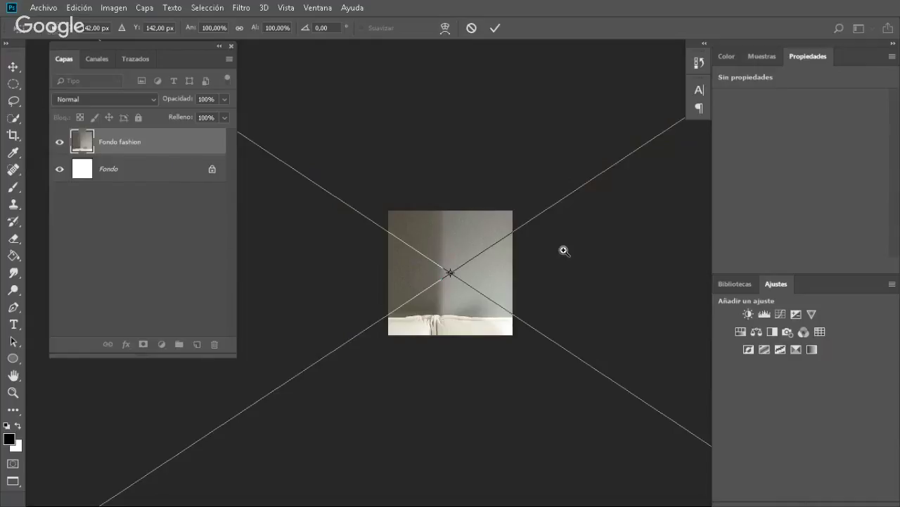
- Zoom out to check the full-size photo's 100% bounds, then commit the placement
{"action": "left_click", "coordinate": [448, 248], "text": "alt"}
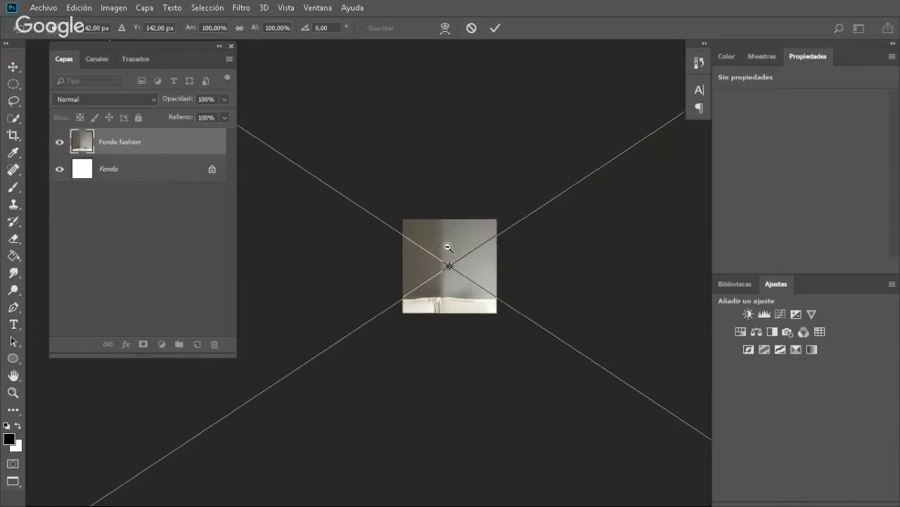
{"action": "left_click", "coordinate": [448, 248], "text": "alt"}
{"action": "left_click", "coordinate": [448, 247], "text": "alt"}
{"action": "left_click", "coordinate": [448, 247], "text": "alt"}
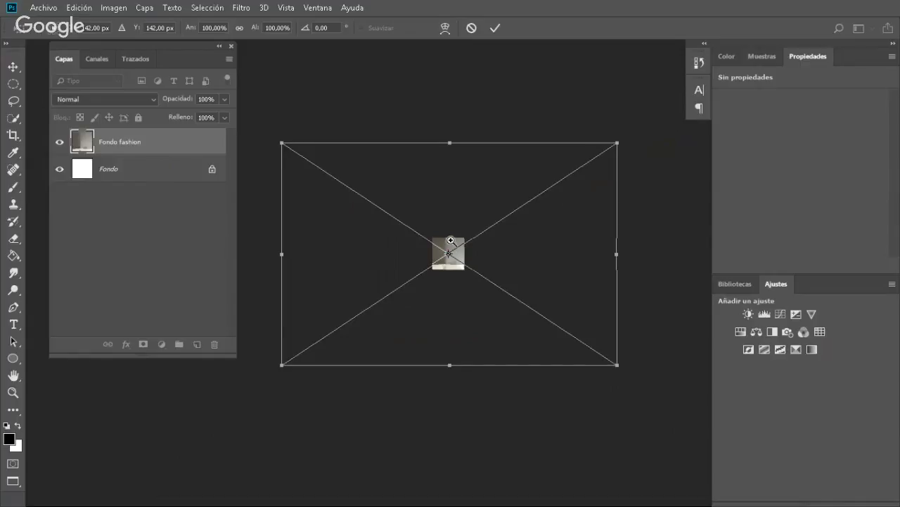
{"action": "left_click", "coordinate": [451, 249]}
{"action": "left_click_drag", "start_coordinate": [451, 250], "coordinate": [476, 272]}
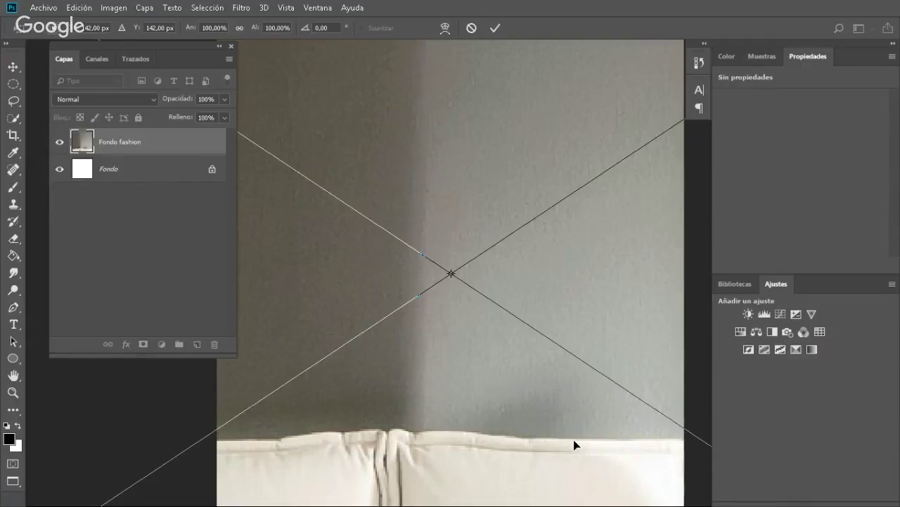
{"action": "key", "text": "ctrl+0"}
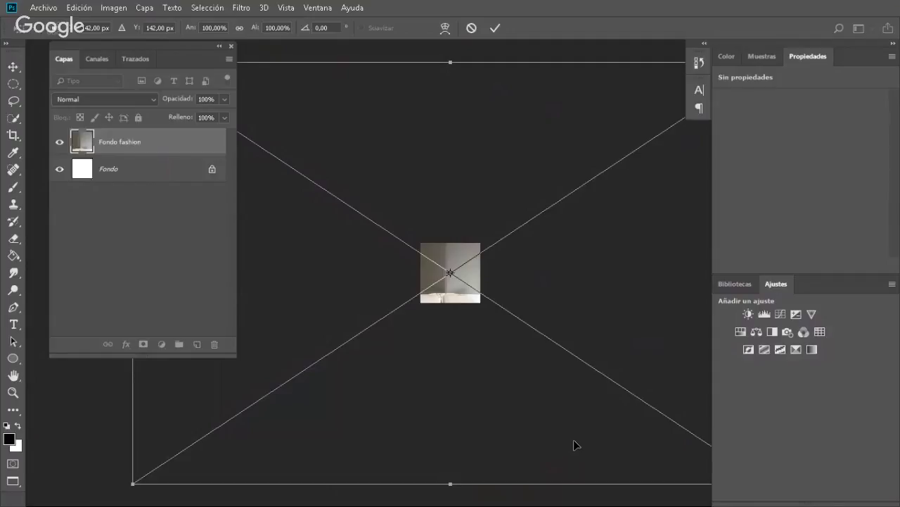
{"action": "key", "text": "Return"}
{"action": "key", "text": "b"}
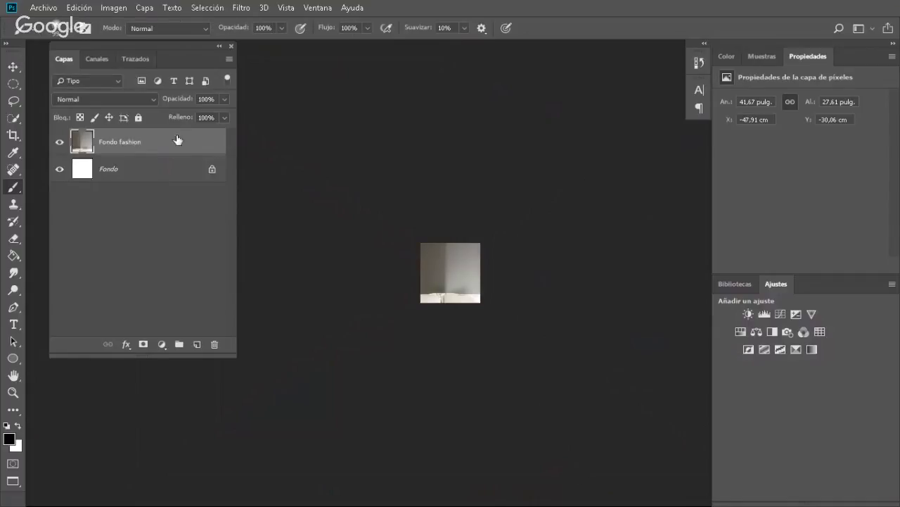
- Convert Fondo fashion to a smart object, scale it to 13,62 × 9,03 cm, and close the document
{"action": "right_click", "coordinate": [184, 142]}
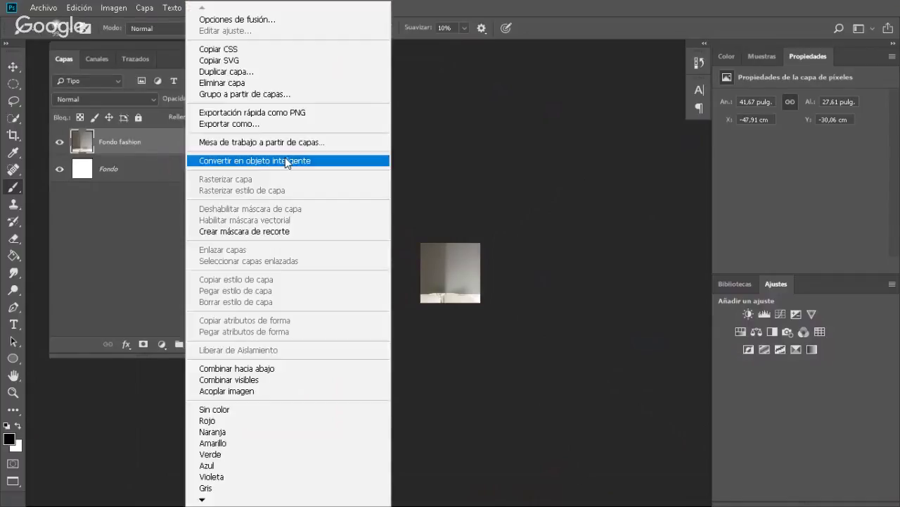
{"action": "left_click", "coordinate": [291, 162]}
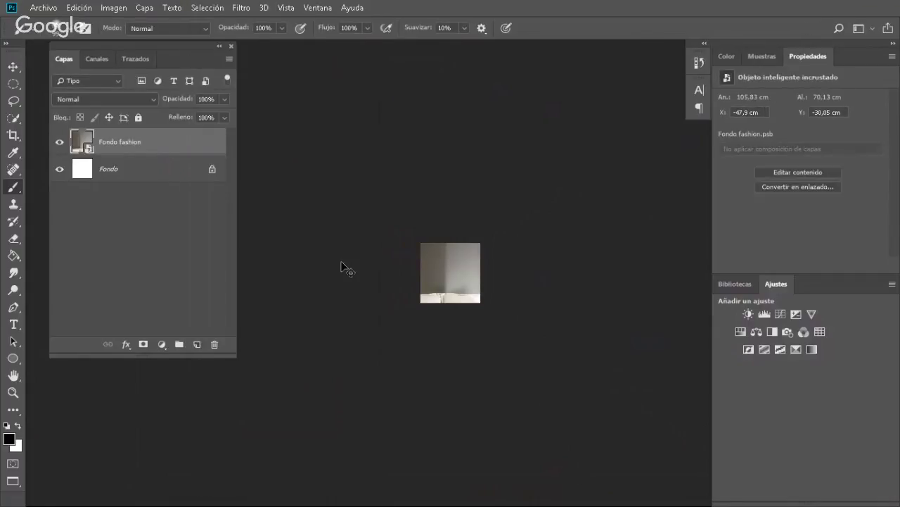
{"action": "key", "text": "ctrl+t"}
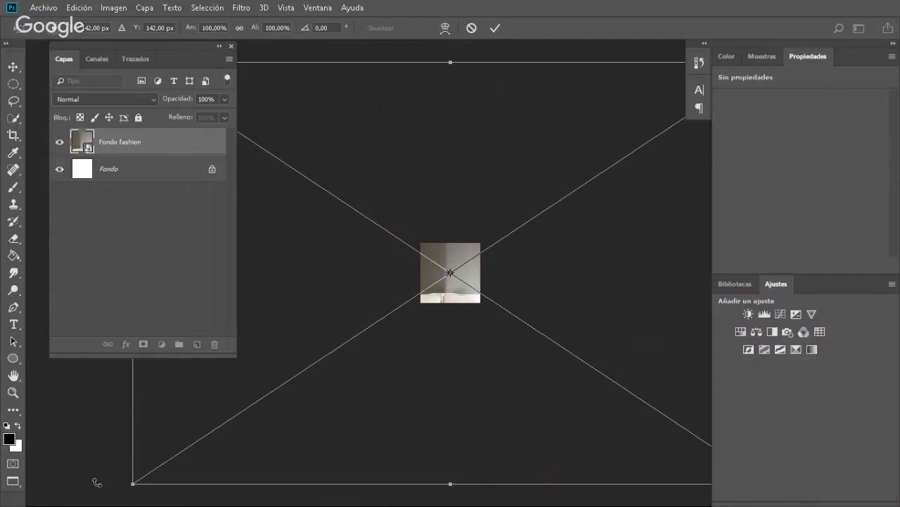
{"action": "left_click_drag", "start_coordinate": [134, 484], "coordinate": [488, 340]}
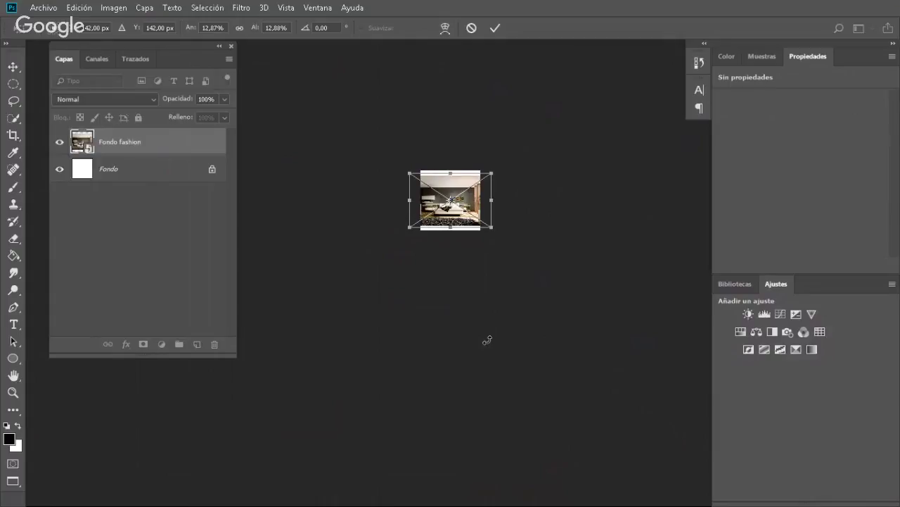
{"action": "key", "text": "Return"}
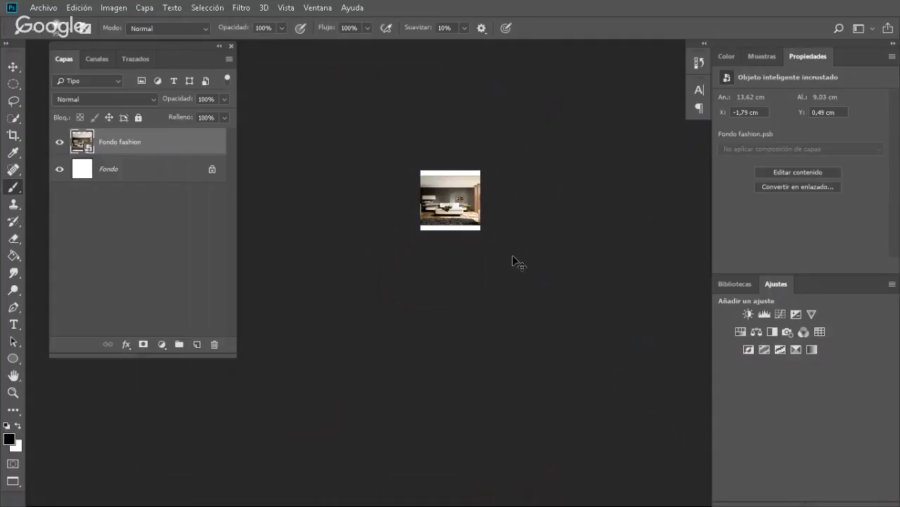
{"action": "key", "text": "ctrl+w"}
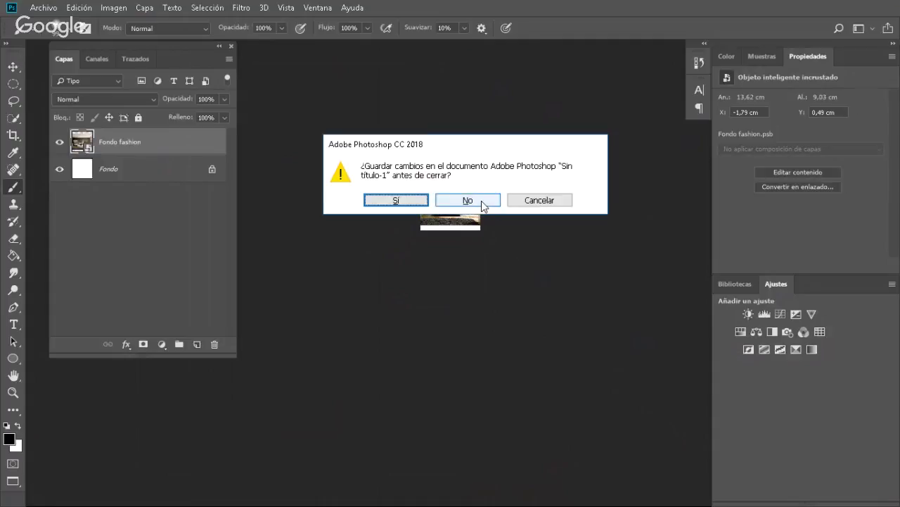
- Discard the unsaved changes to Sin título-1 by answering No
{"action": "left_click", "coordinate": [468, 200]}
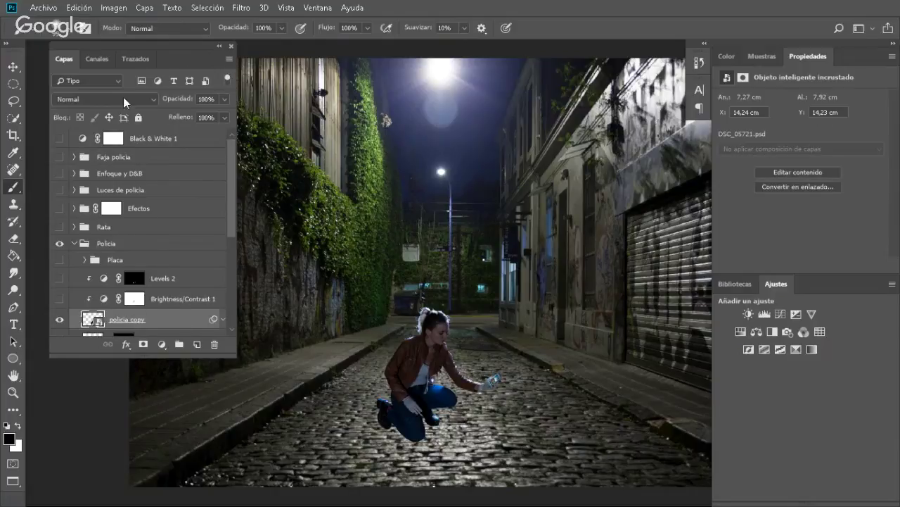
- Filter layers by Nombre with 'Luce' to isolate Luces de policía, then clear the search
{"action": "left_click", "coordinate": [108, 83]}
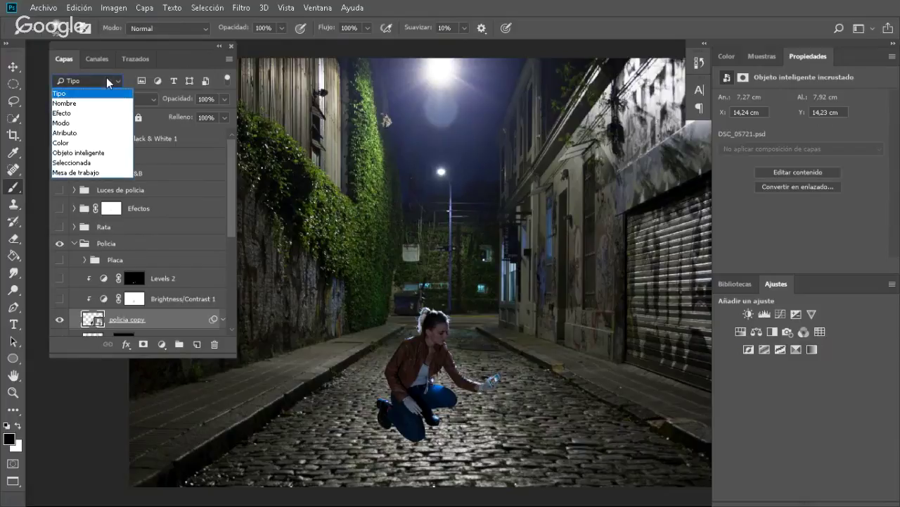
{"action": "left_click", "coordinate": [87, 103]}
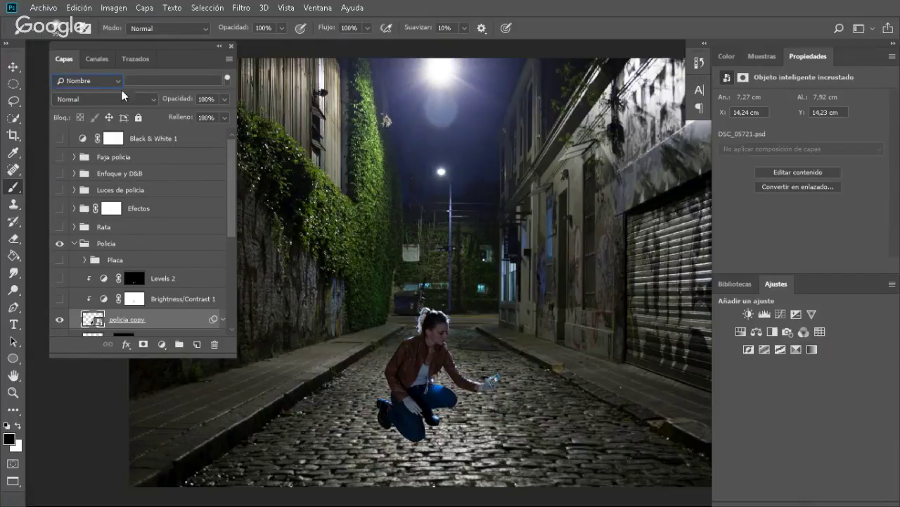
{"action": "left_click", "coordinate": [138, 82]}
{"action": "type", "text": "L"}
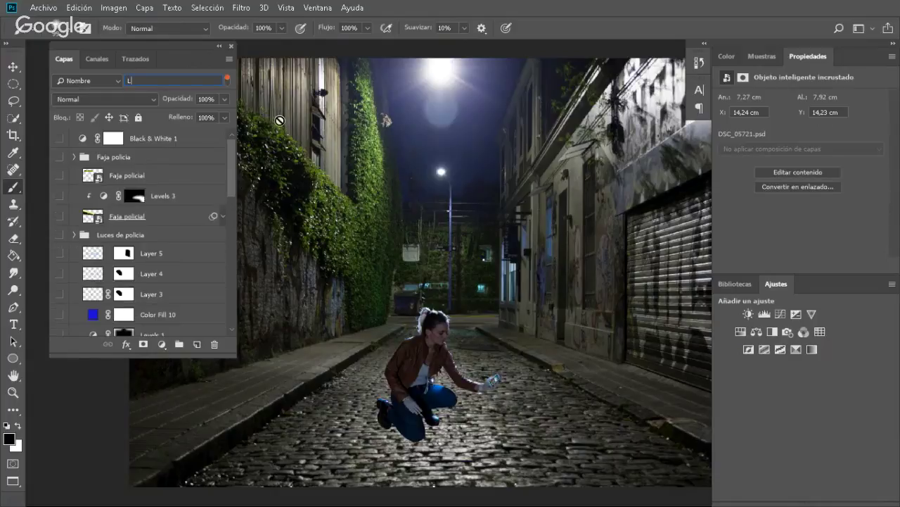
{"action": "type", "text": "uce"}
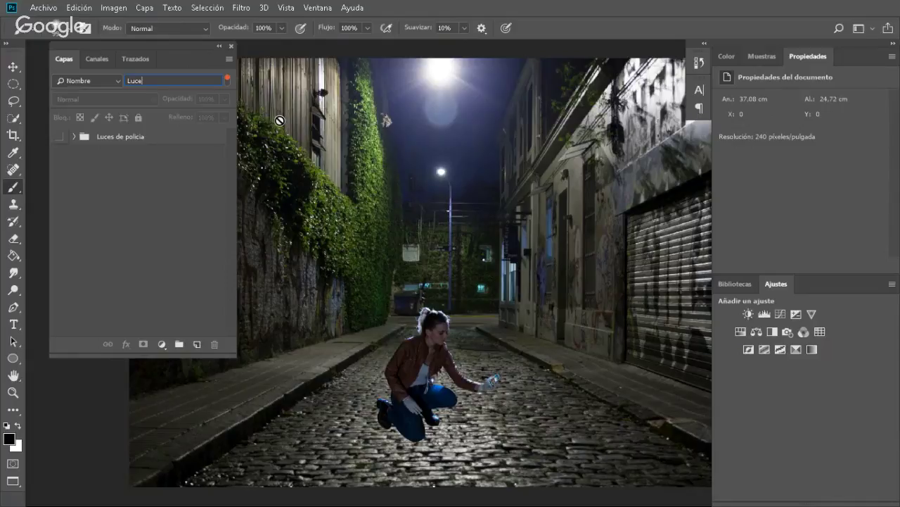
{"action": "key", "text": "BackSpace"}
{"action": "key", "text": "BackSpace"}
{"action": "key", "text": "BackSpace"}
{"action": "key", "text": "BackSpace"}
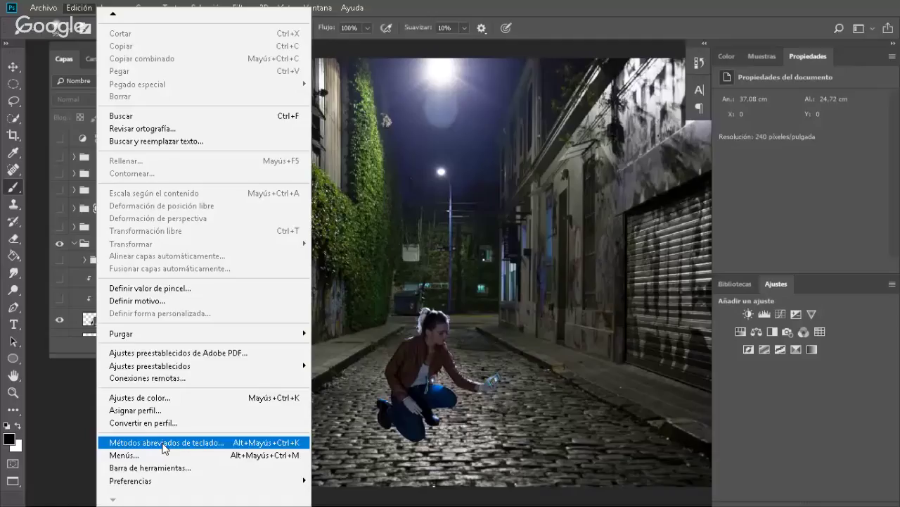
- Turn off 'Preguntar al pegar' in Ajustes de color and confirm the settings
{"action": "key", "text": "ctrl+shift+k"}
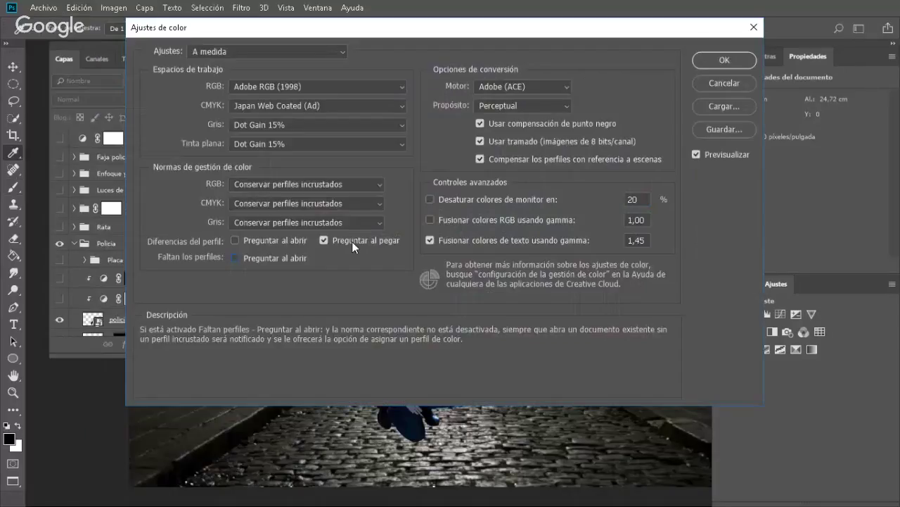
{"action": "left_click", "coordinate": [724, 61]}
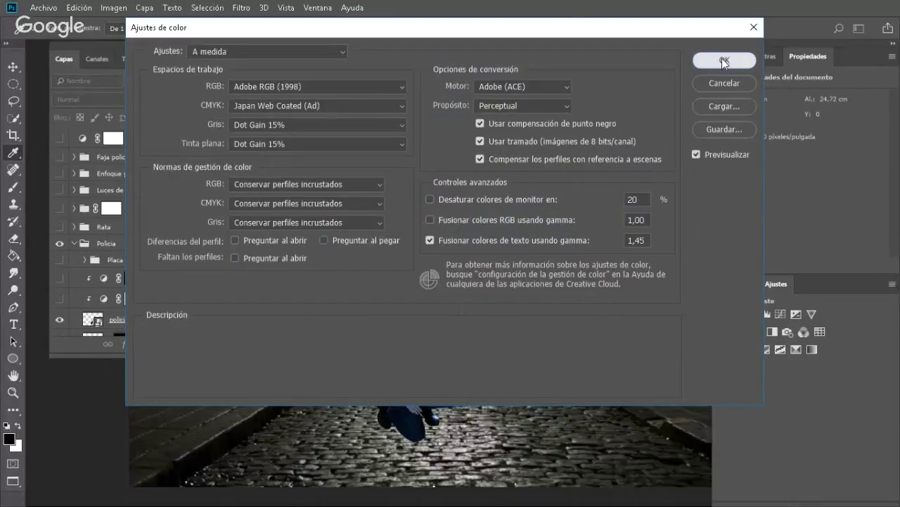
{"action": "left_click", "coordinate": [725, 61]}
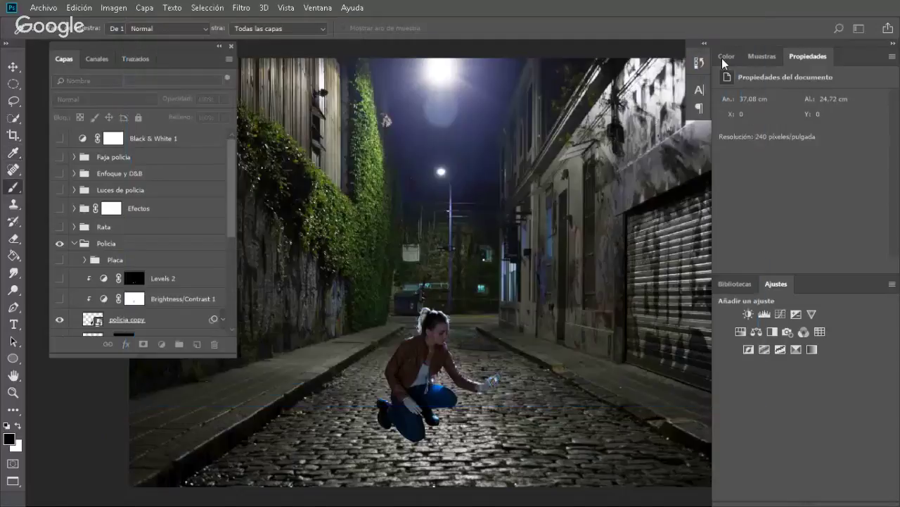
- Open the Fondo fashion and Modelo fashion images together, then bring up the Open dialog again
{"action": "key", "text": "alt+a"}
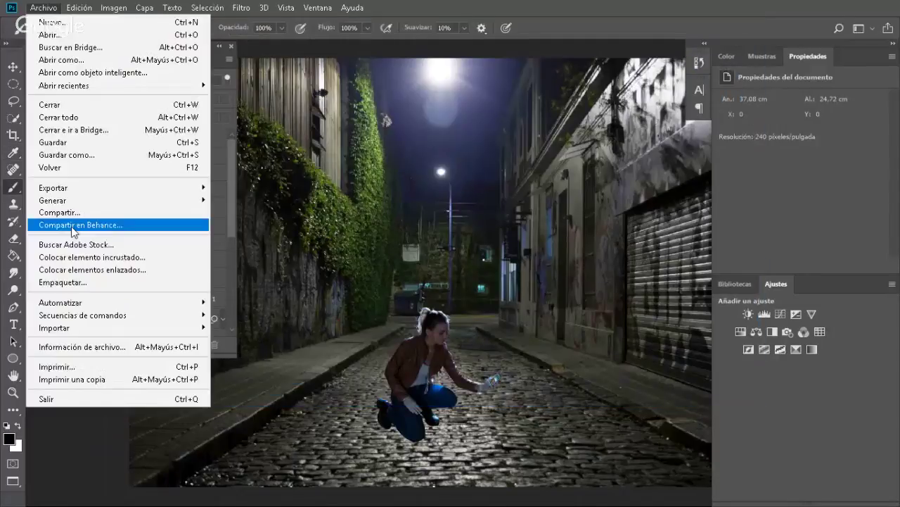
{"action": "key", "text": "Right"}
{"action": "key", "text": "Right"}
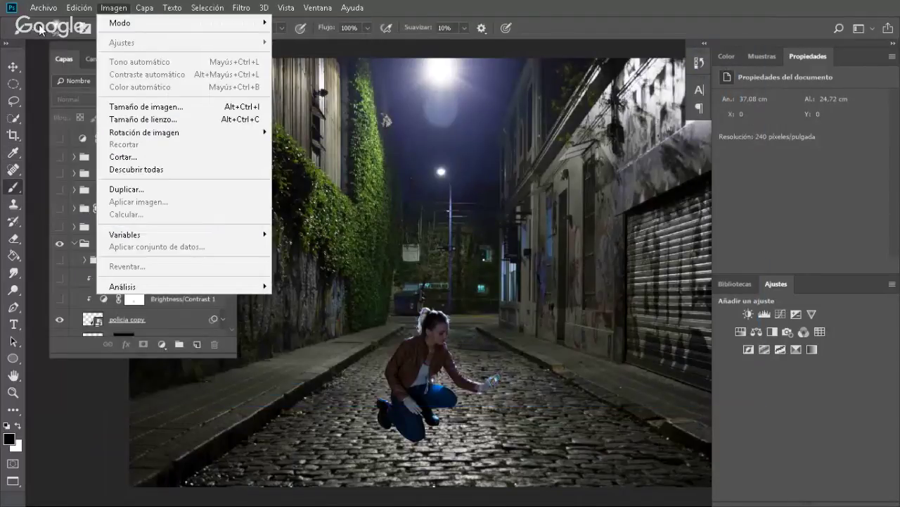
{"action": "key", "text": "Left"}
{"action": "key", "text": "Left"}
{"action": "key", "text": "Down"}
{"action": "key", "text": "Return"}
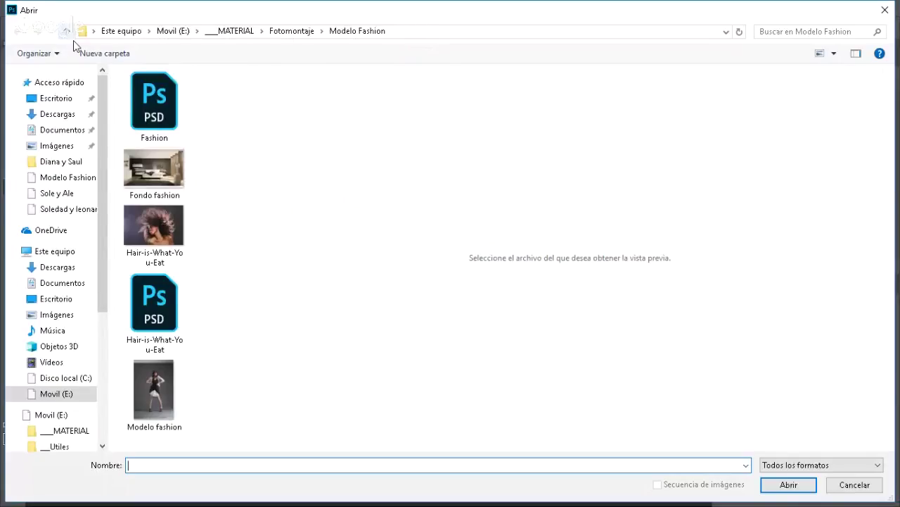
{"action": "left_click", "coordinate": [154, 169]}
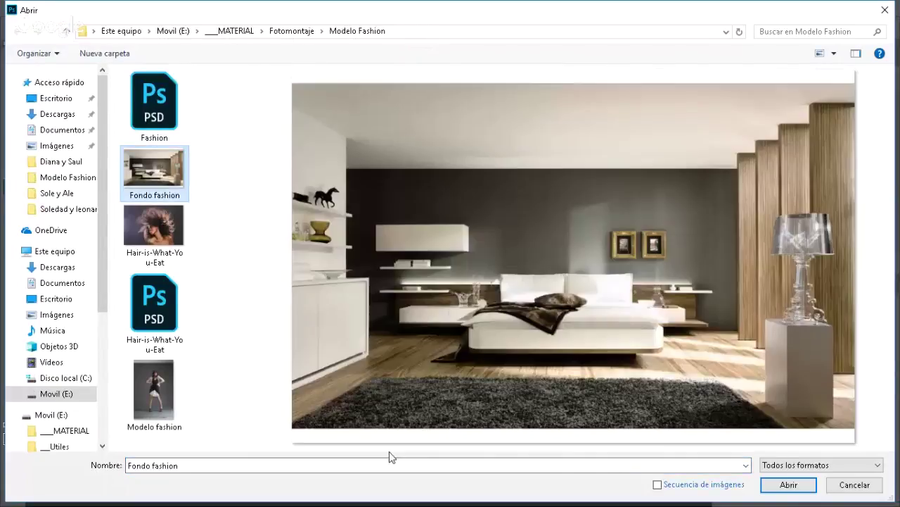
{"action": "left_click", "coordinate": [154, 391], "text": "ctrl"}
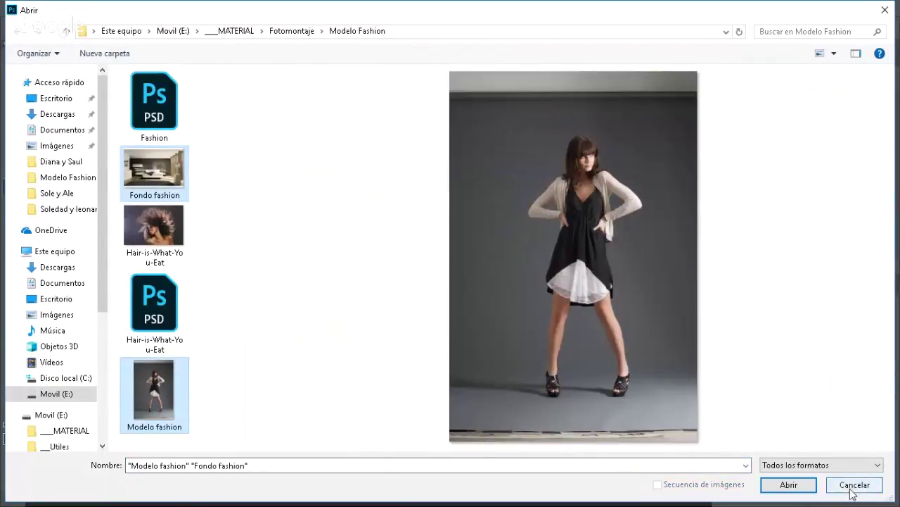
{"action": "left_click", "coordinate": [787, 488]}
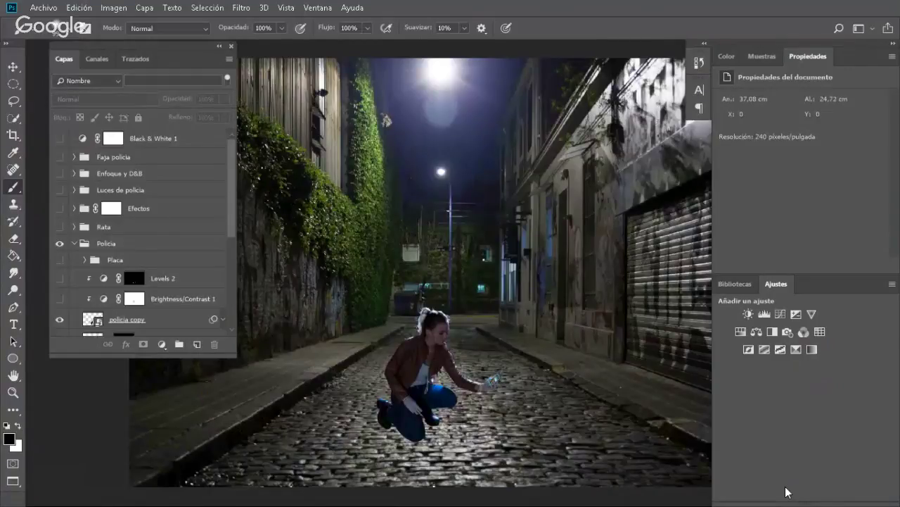
{"action": "key", "text": "ctrl+o"}
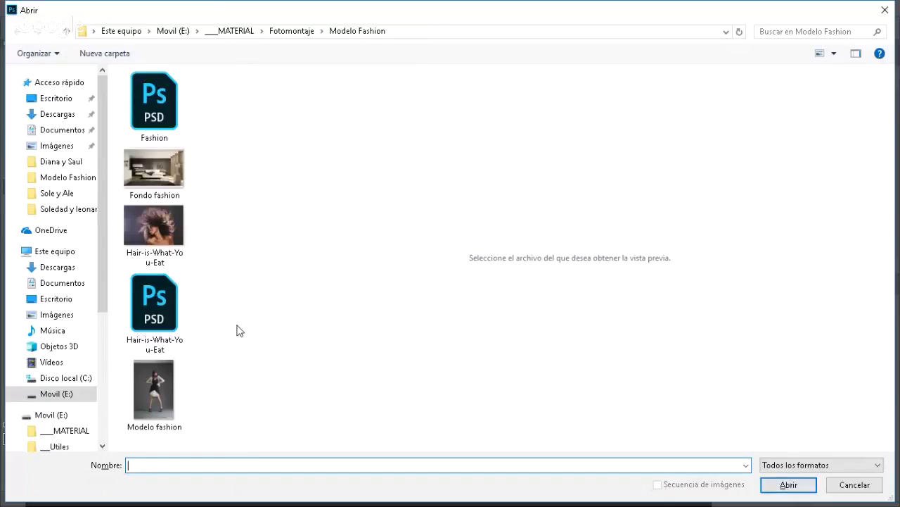
- Browse to ___MATERIAL > Teoria > Teoria Color > Perfil RGB and open ArriflexTungsten
{"action": "left_click", "coordinate": [236, 32]}
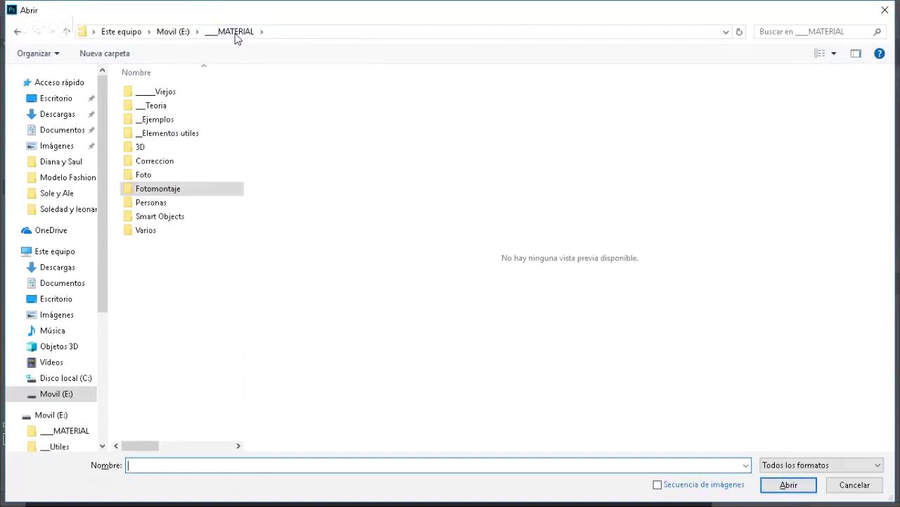
{"action": "double_click", "coordinate": [208, 105]}
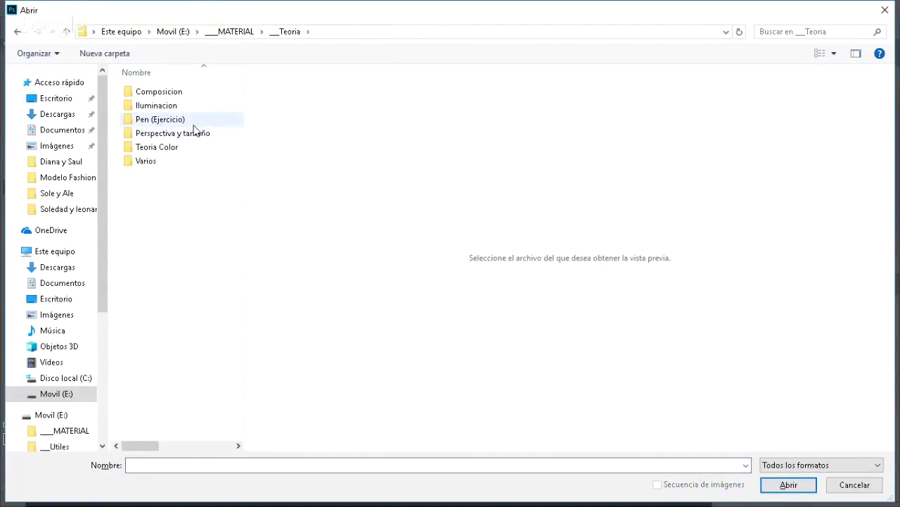
{"action": "double_click", "coordinate": [165, 154]}
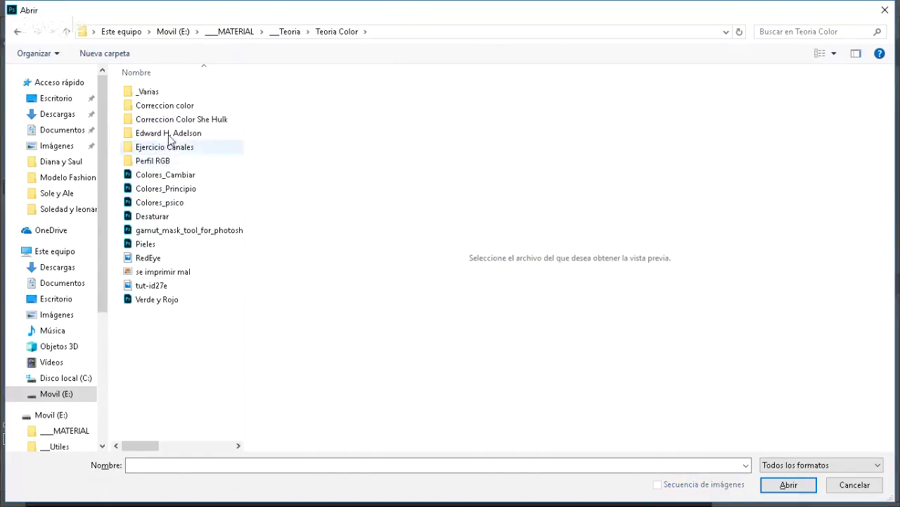
{"action": "left_click", "coordinate": [161, 163]}
{"action": "double_click", "coordinate": [162, 163]}
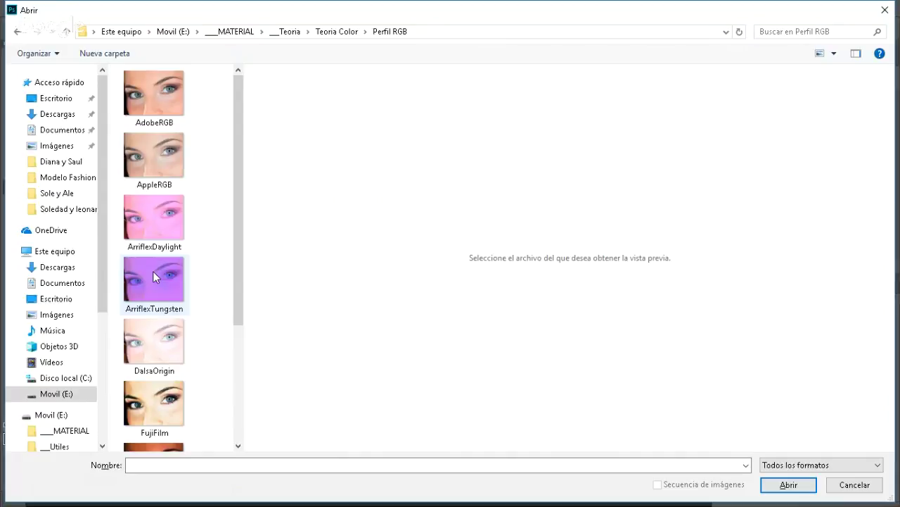
{"action": "mouse_move", "coordinate": [153, 273]}
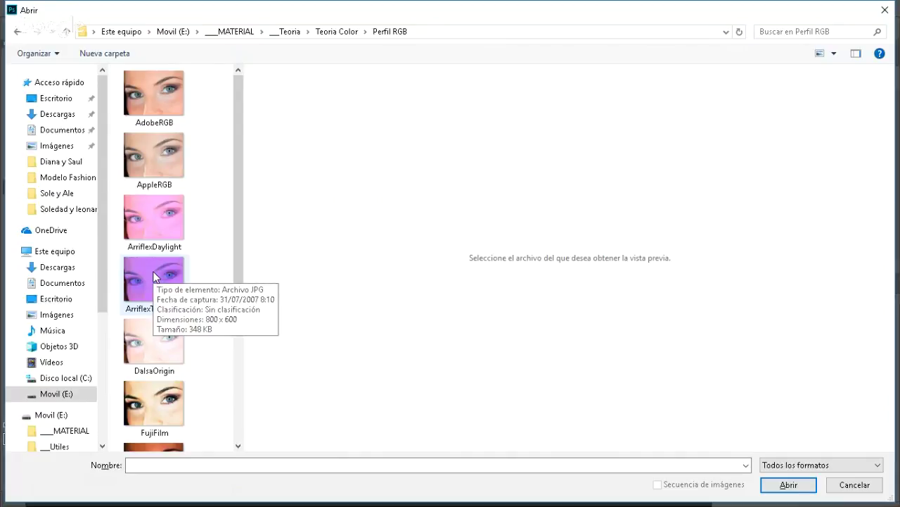
{"action": "double_click", "coordinate": [154, 275]}
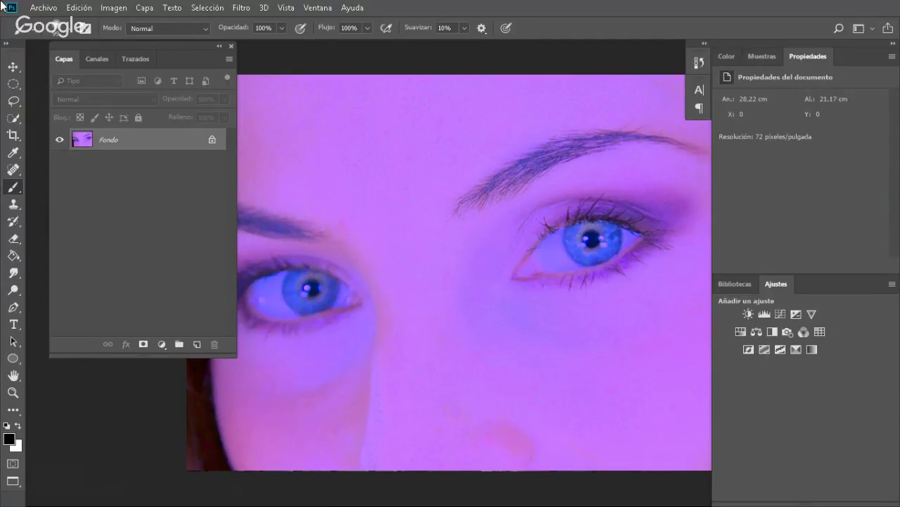
{"action": "left_click", "coordinate": [12, 67]}
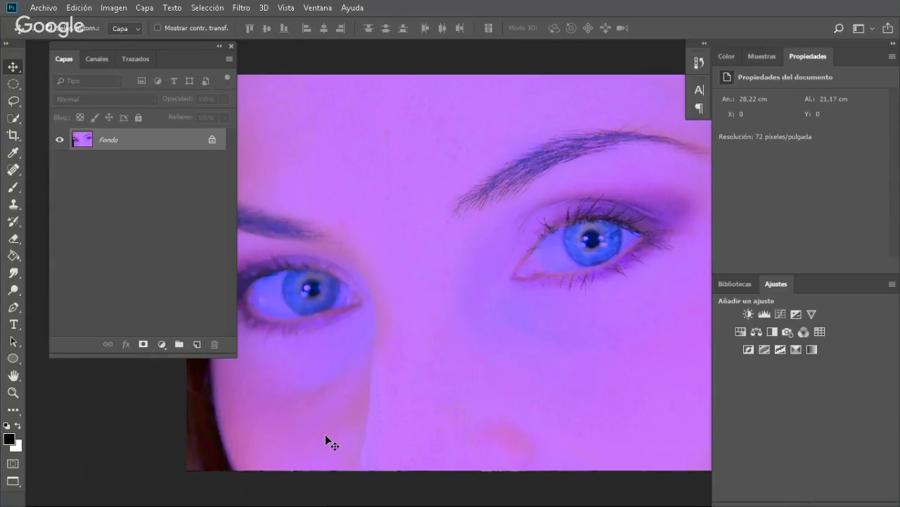
{"action": "left_click_drag", "start_coordinate": [258, 354], "coordinate": [268, 354]}
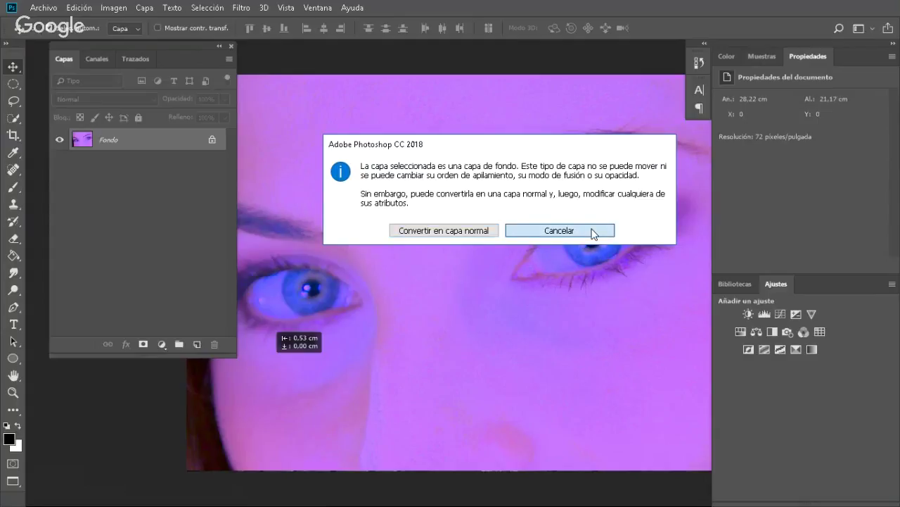
{"action": "left_click", "coordinate": [593, 233]}
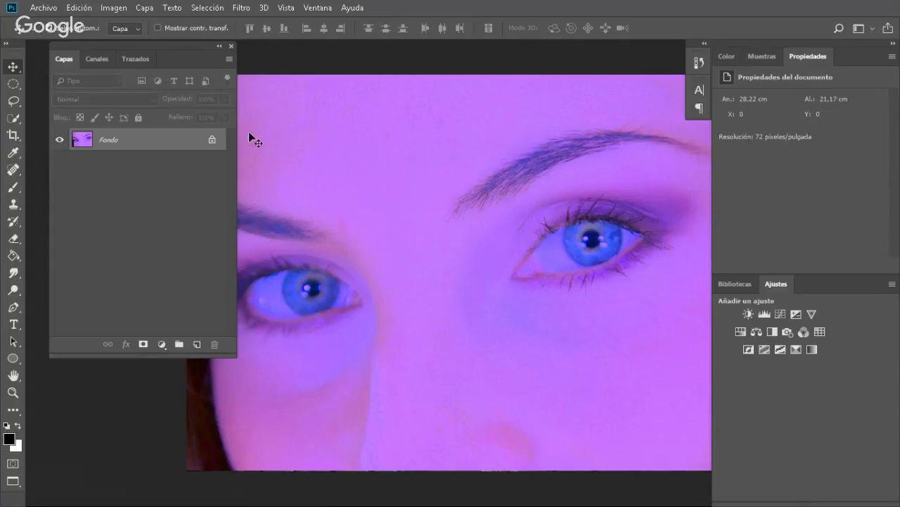
- Assign the 'Espacio de trabajo RGB: Adobe RGB (1998)' profile to the eye photo
{"action": "left_click", "coordinate": [83, 9]}
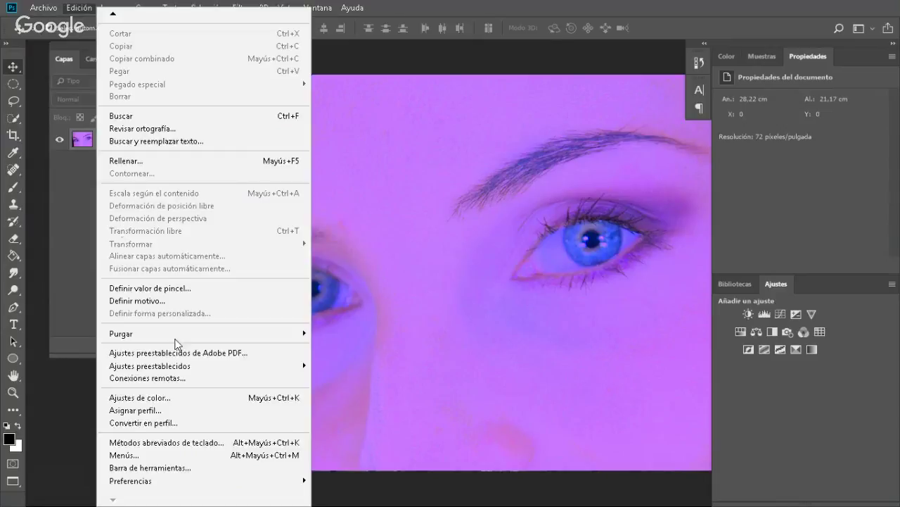
{"action": "left_click", "coordinate": [199, 416]}
{"action": "left_click", "coordinate": [328, 177]}
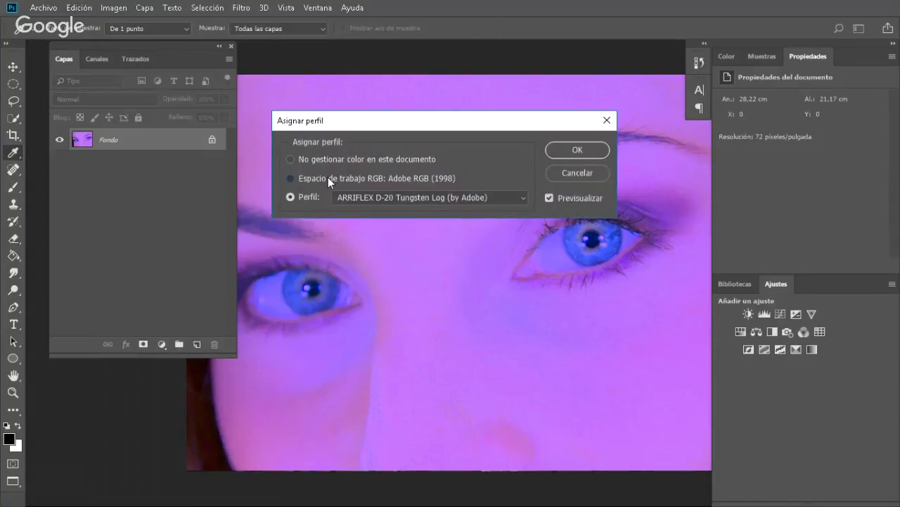
{"action": "left_click", "coordinate": [575, 150]}
{"action": "key", "text": "v"}
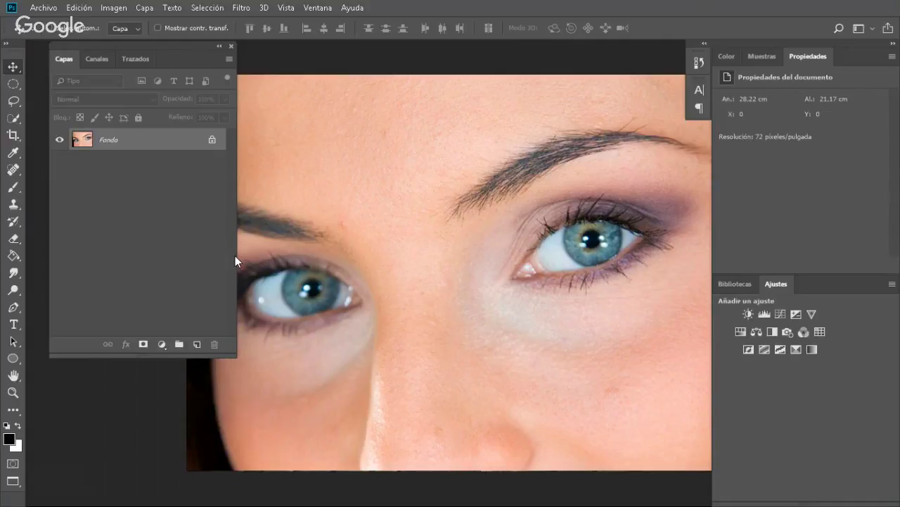
- Restore the eye photo's purple tint before going back to the Armado_Poli.psd composite
{"action": "key", "text": "ctrl+f"}
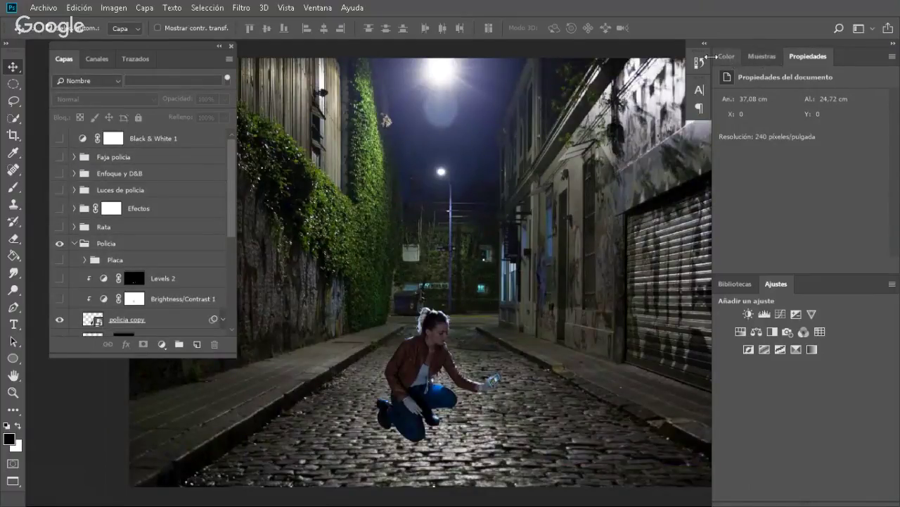
- Revert Armado_Poli.psd to its opened snapshot in the History panel
{"action": "left_click", "coordinate": [699, 63]}
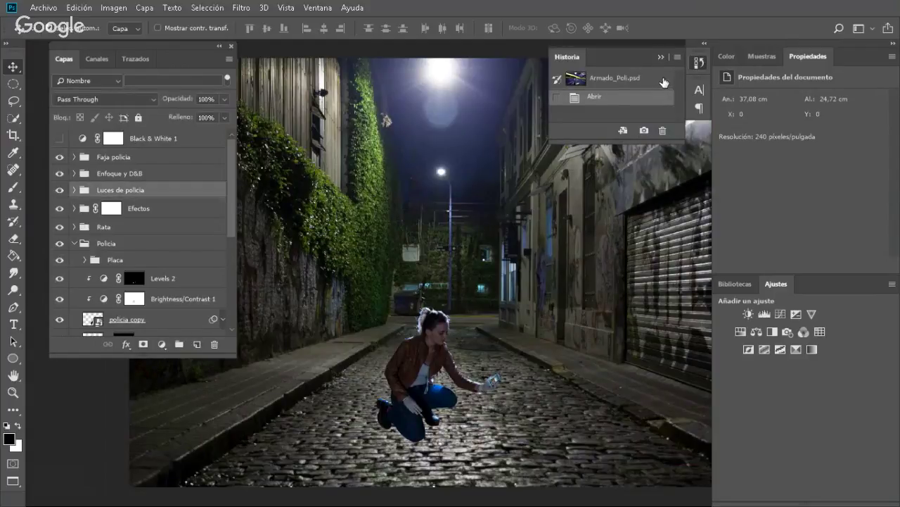
{"action": "left_click", "coordinate": [664, 82]}
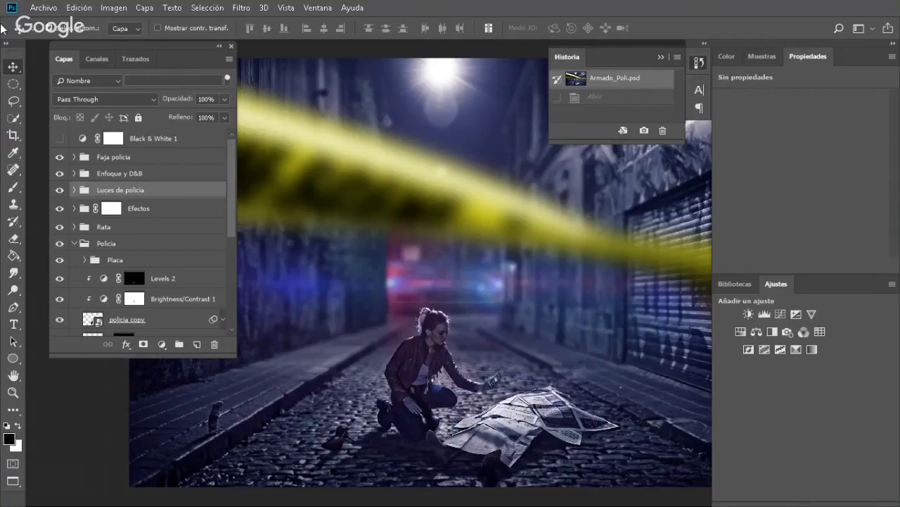
- Open ArriflexTungsten.jpg, the purple eye close-up, from the Perfil RGB folder
{"action": "left_click", "coordinate": [44, 8]}
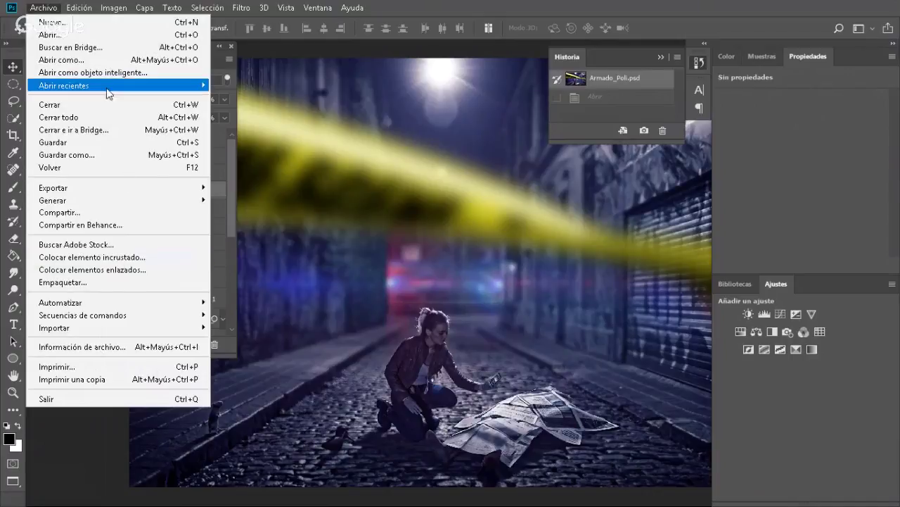
{"action": "left_click", "coordinate": [98, 37]}
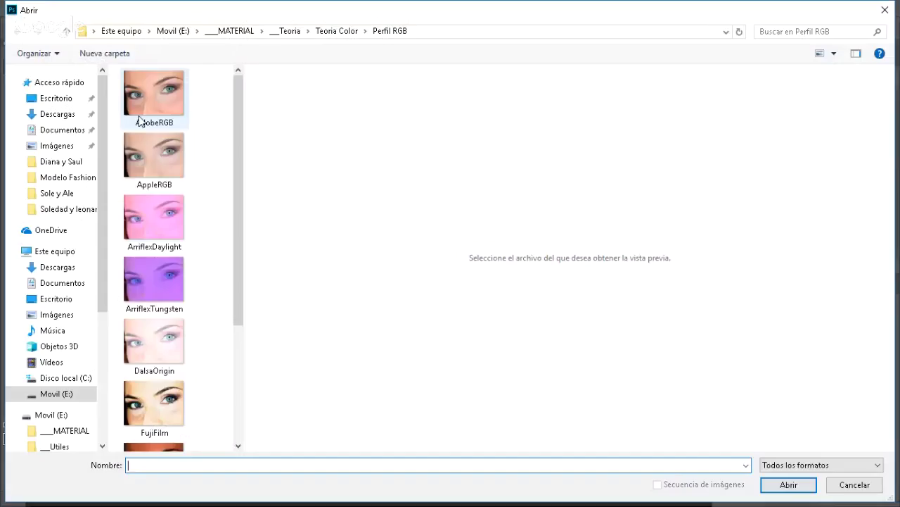
{"action": "scroll", "coordinate": [222, 176], "scroll_direction": "down", "scroll_amount": 2}
{"action": "scroll", "coordinate": [143, 284], "scroll_direction": "up", "scroll_amount": 2}
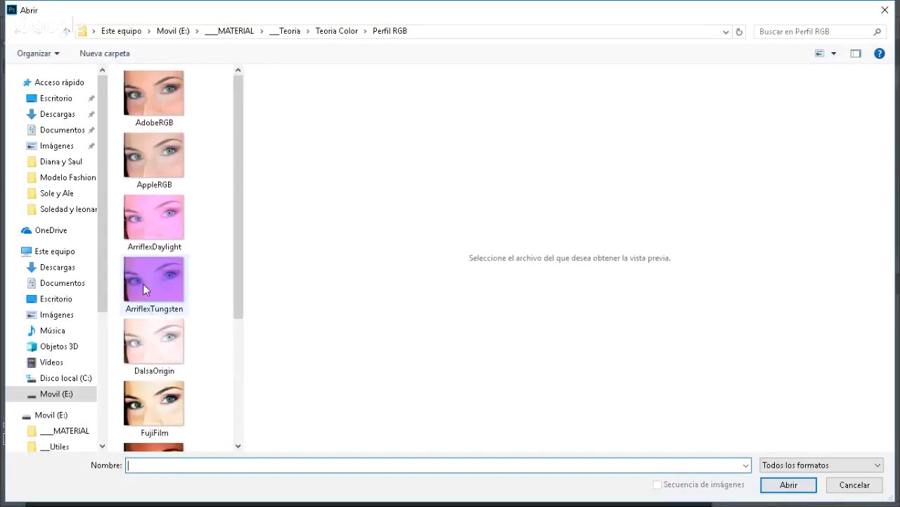
{"action": "left_click", "coordinate": [143, 283]}
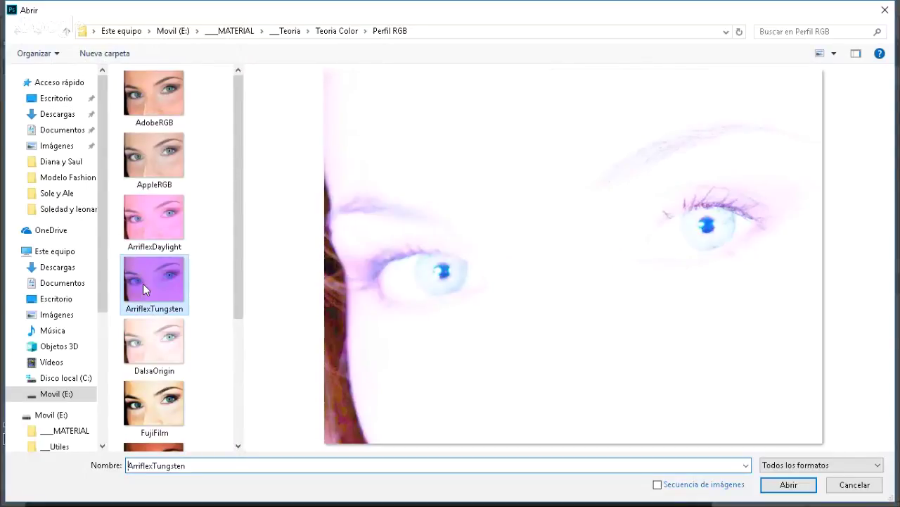
{"action": "double_click", "coordinate": [143, 283]}
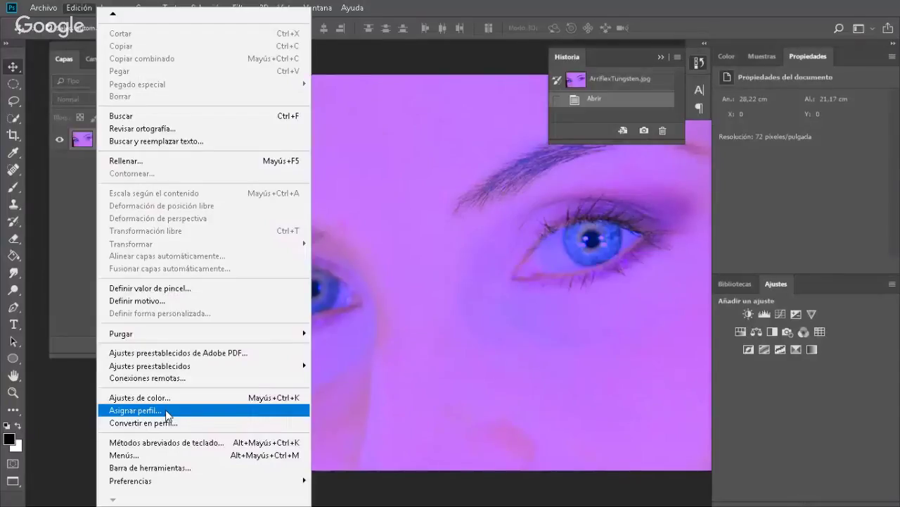
- Preview the eye image with Adobe RGB (1998) in Asignar perfil, then cancel
{"action": "left_click", "coordinate": [167, 414]}
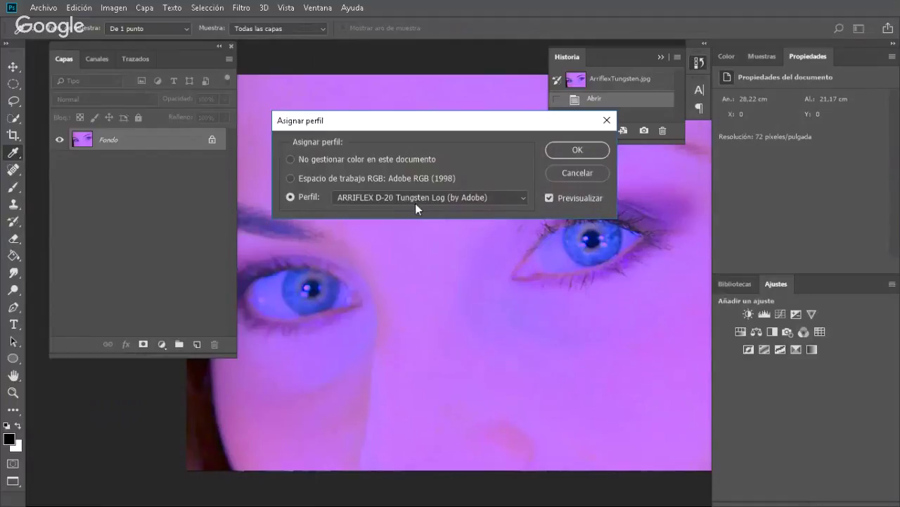
{"action": "left_click", "coordinate": [294, 177]}
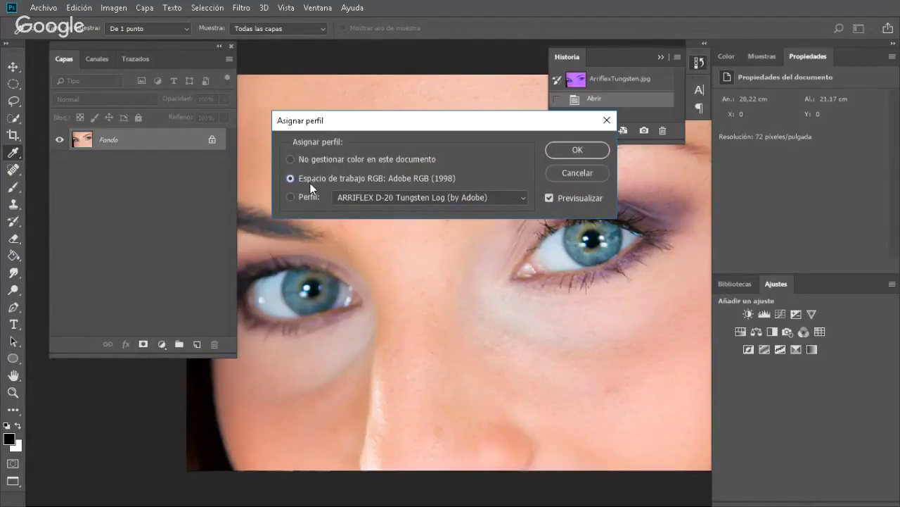
{"action": "left_click", "coordinate": [580, 171]}
{"action": "key", "text": "v"}
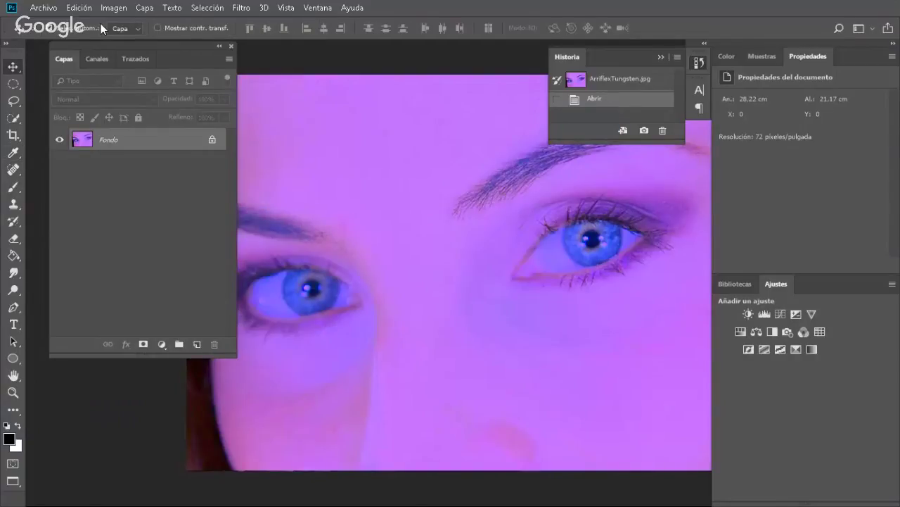
- Check Convertir en perfil and Asignar perfil again, cancelling both without changes
{"action": "left_click", "coordinate": [79, 8]}
{"action": "left_click", "coordinate": [171, 421]}
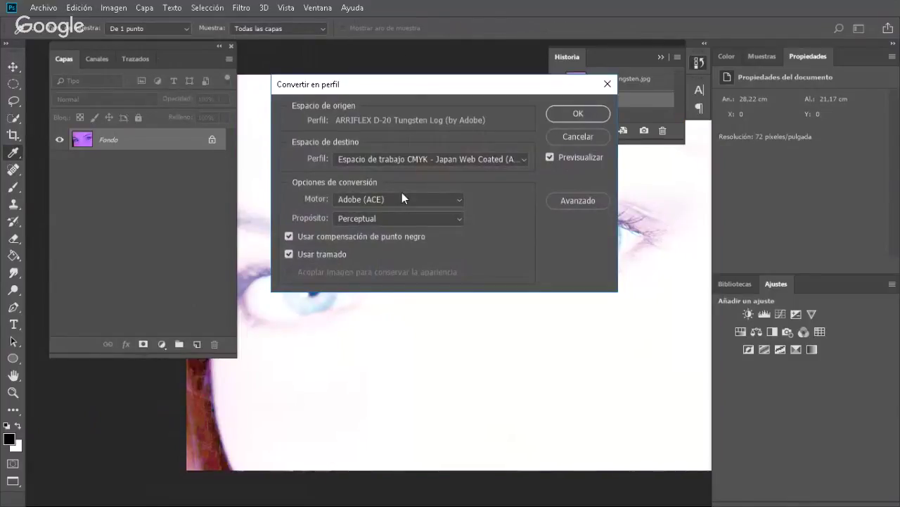
{"action": "left_click", "coordinate": [579, 137]}
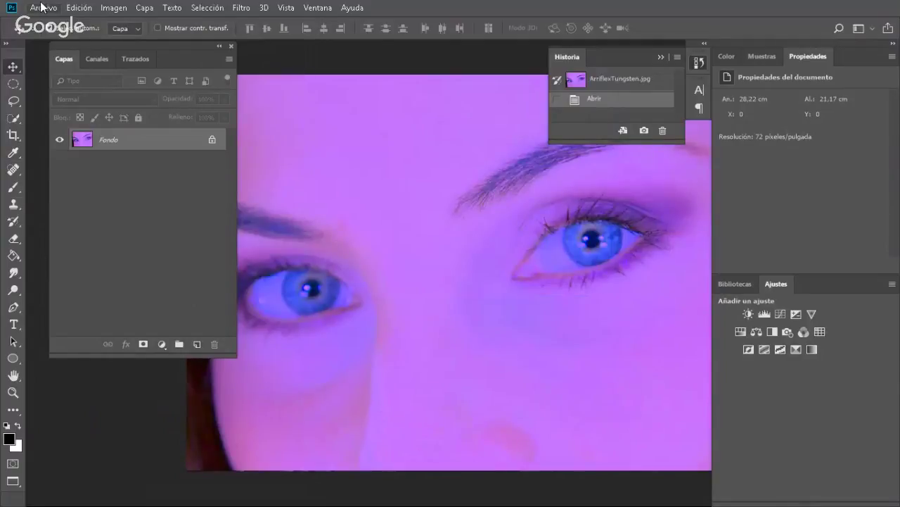
{"action": "left_click", "coordinate": [43, 8]}
{"action": "mouse_move", "coordinate": [79, 7]}
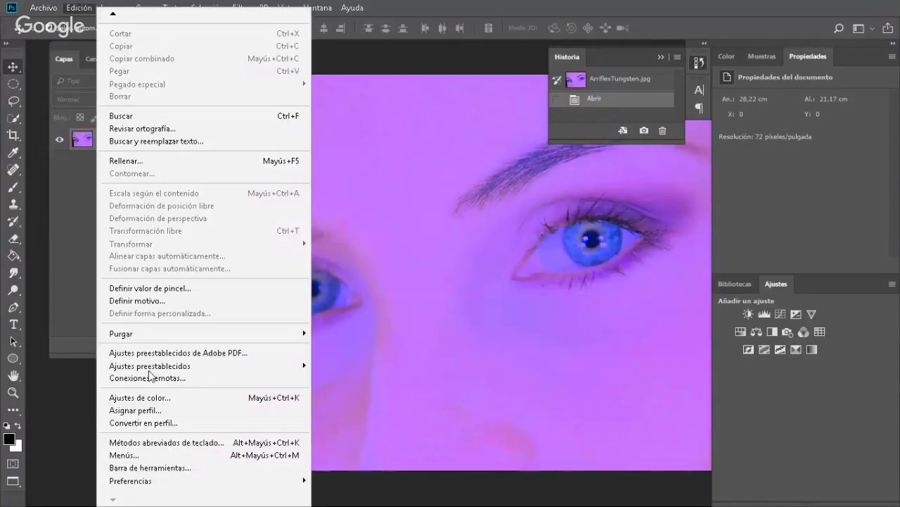
{"action": "left_click", "coordinate": [189, 417]}
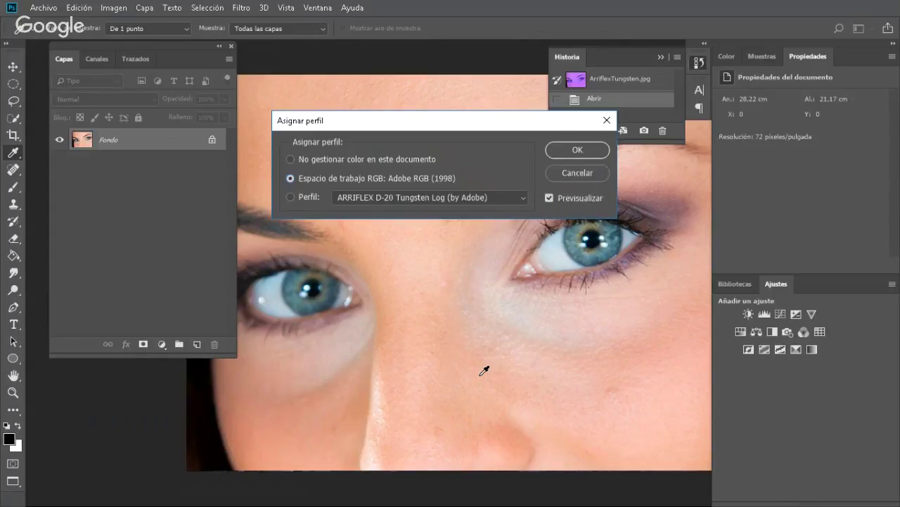
{"action": "left_click", "coordinate": [575, 173]}
{"action": "left_click", "coordinate": [574, 173]}
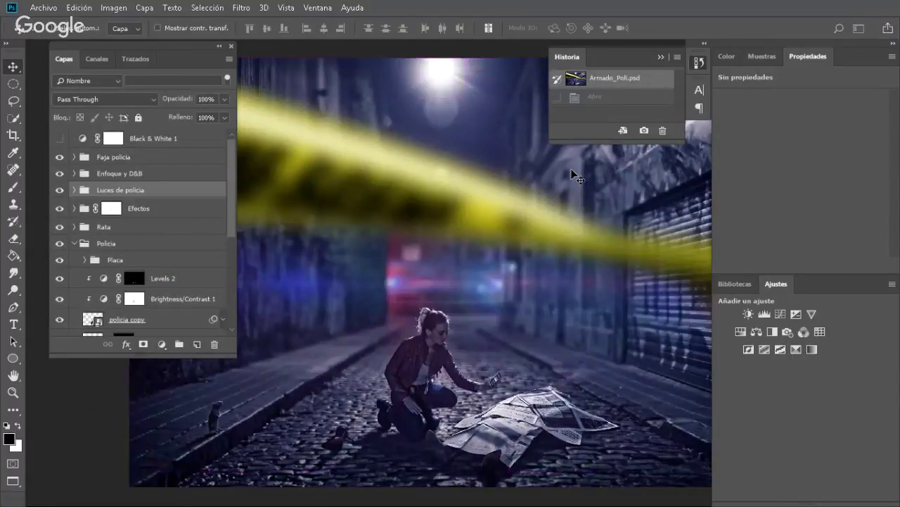
- Create a blank 1366 x 768 document and drag a diagonal Espectro rainbow gradient across it
{"action": "key", "text": "ctrl+n"}
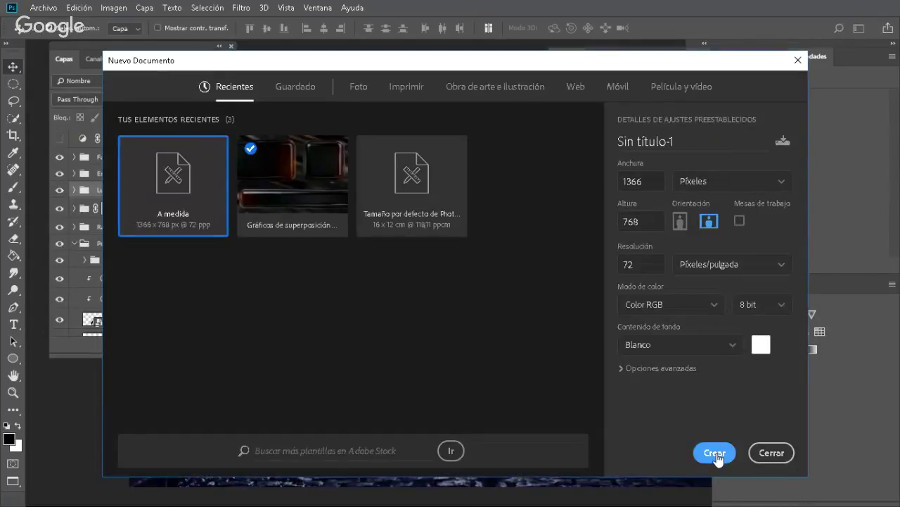
{"action": "left_click", "coordinate": [715, 453]}
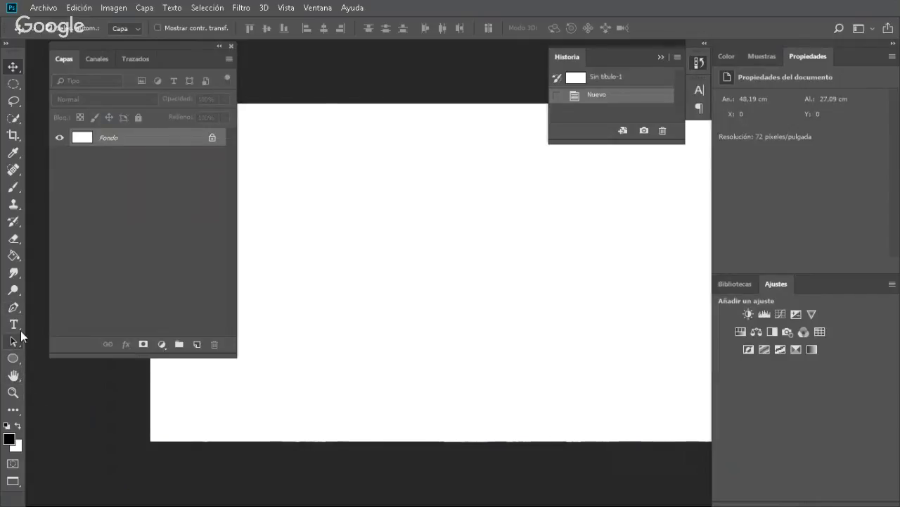
{"action": "left_click", "coordinate": [14, 257]}
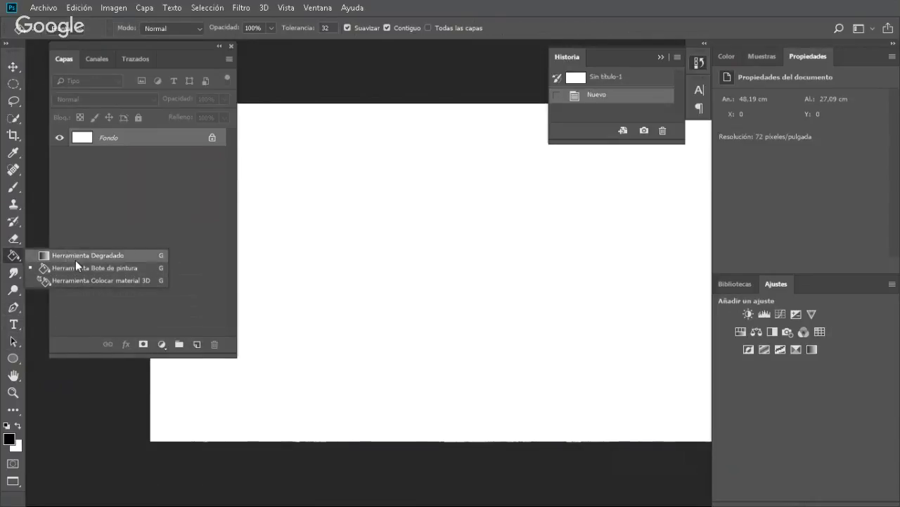
{"action": "left_click", "coordinate": [75, 256]}
{"action": "left_click", "coordinate": [75, 27]}
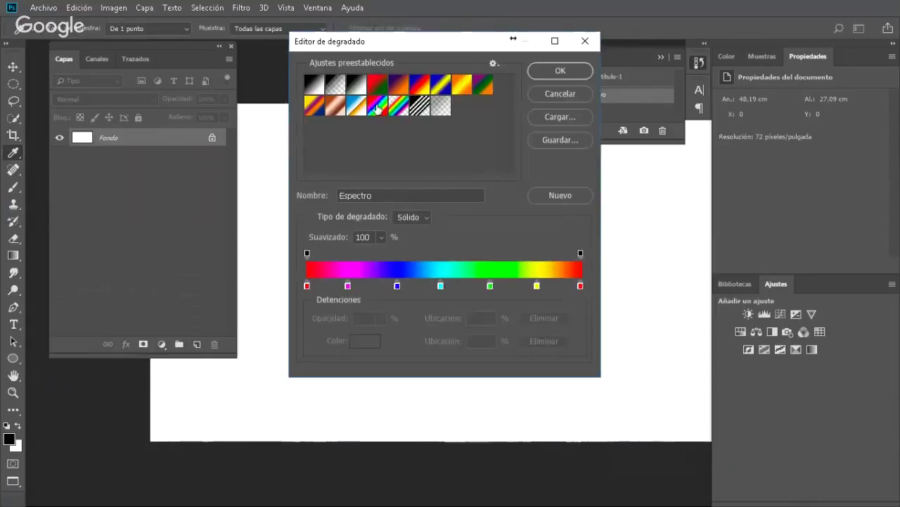
{"action": "left_click", "coordinate": [540, 72]}
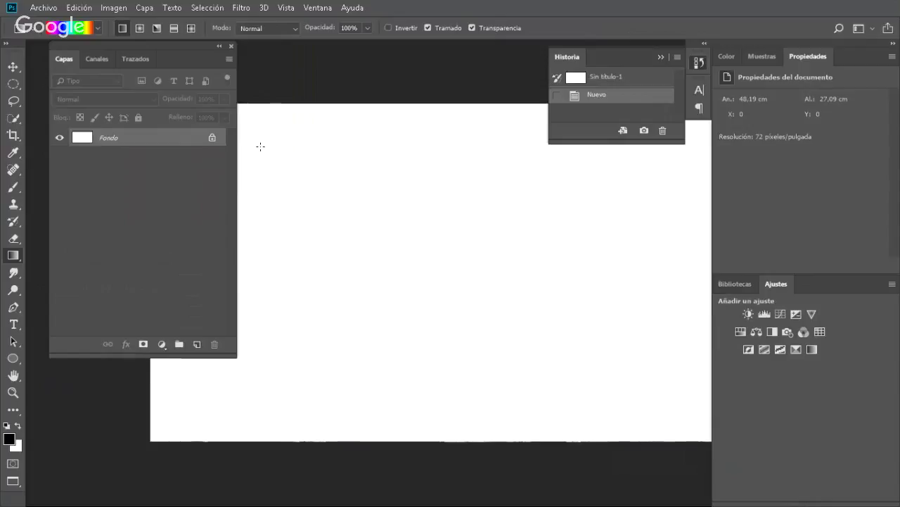
{"action": "key", "text": "f"}
{"action": "key", "text": "f"}
{"action": "left_click_drag", "start_coordinate": [154, 90], "coordinate": [737, 396]}
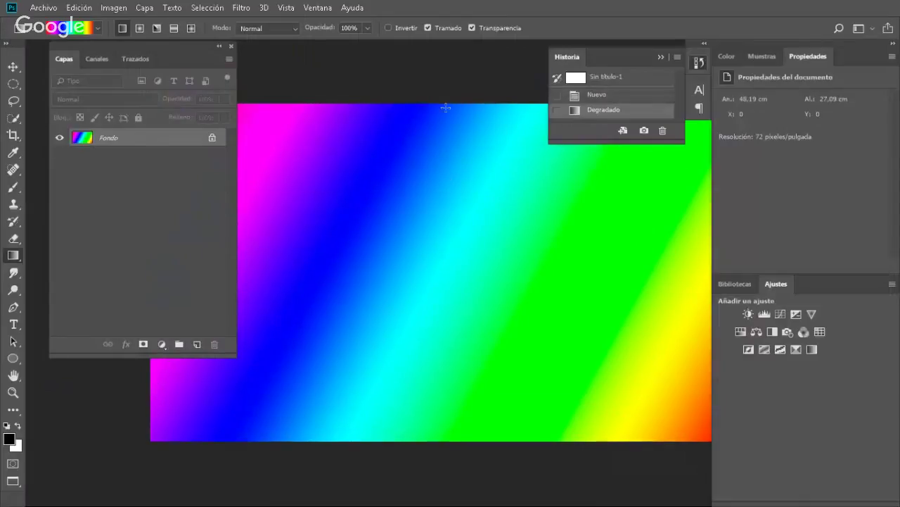
- Collapse the Capas group, Historia panel and right-side panel dock to icon strips
{"action": "left_click", "coordinate": [218, 48]}
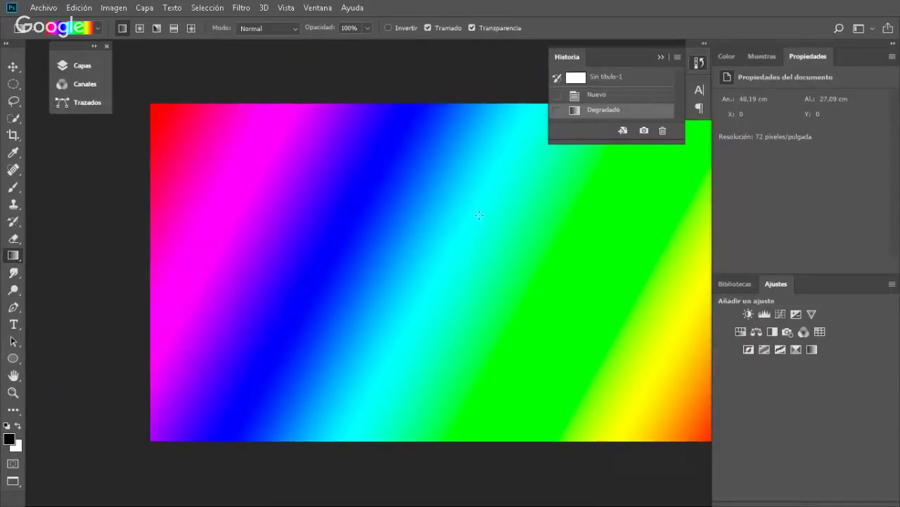
{"action": "left_click", "coordinate": [705, 45]}
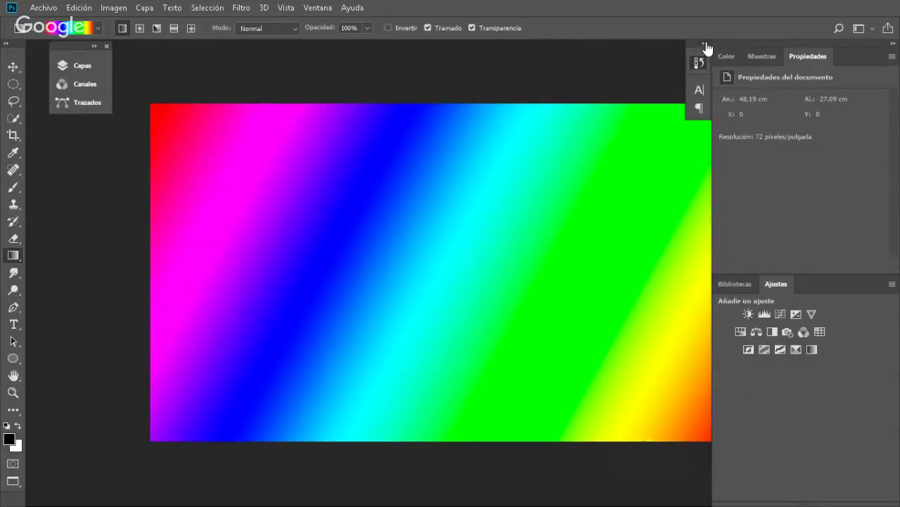
{"action": "left_click", "coordinate": [892, 43]}
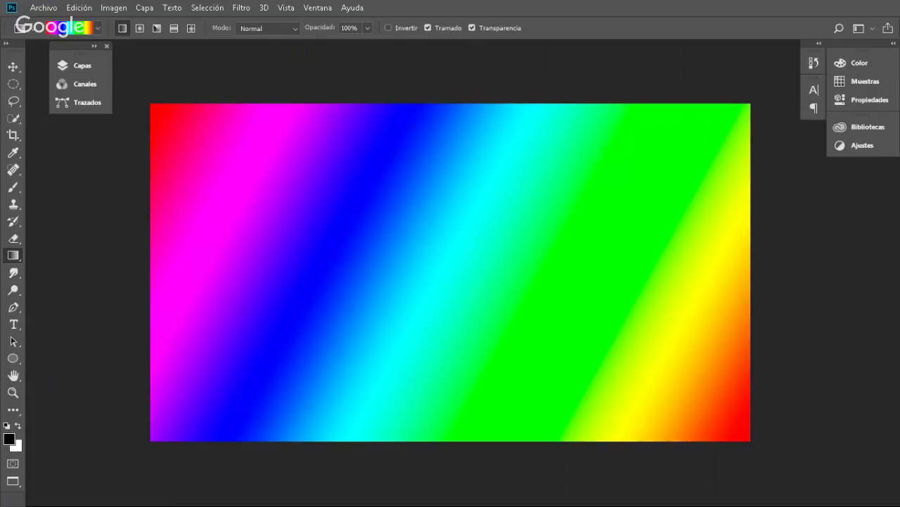
- Toggle Proof Colors and Gamut Warning on the gradient, leaving CMYK proof colours on
{"action": "key", "text": "ctrl+y"}
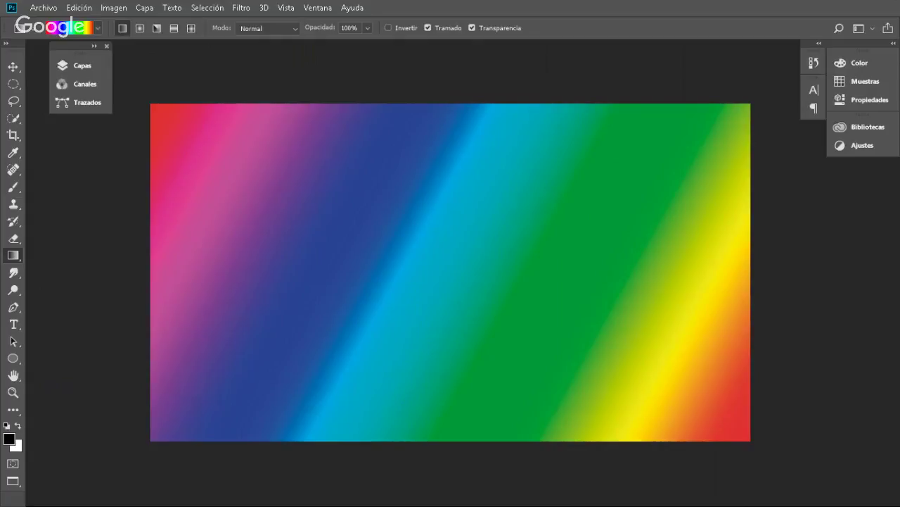
{"action": "key", "text": "ctrl+y"}
{"action": "key", "text": "ctrl+y"}
{"action": "key", "text": "ctrl+y"}
{"action": "key", "text": "ctrl+y"}
{"action": "key", "text": "ctrl+y"}
{"action": "key", "text": "ctrl+y"}
{"action": "key", "text": "ctrl+z"}
{"action": "key", "text": "ctrl+z"}
{"action": "key", "text": "ctrl+shift+z"}
- Open Ajustes de color, keep Adobe RGB (1998) as RGB space, and move the dialog aside
{"action": "left_click", "coordinate": [75, 7]}
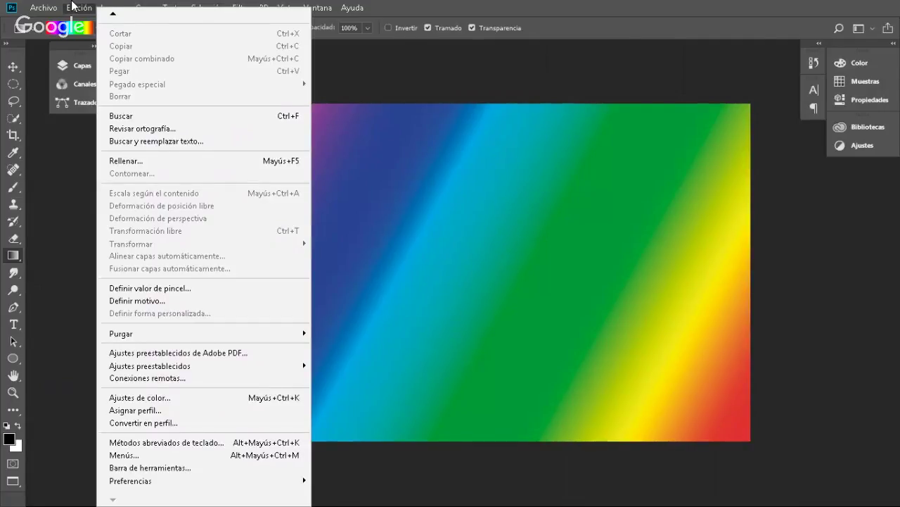
{"action": "key", "text": "ctrl+shift+k"}
{"action": "left_click", "coordinate": [317, 86]}
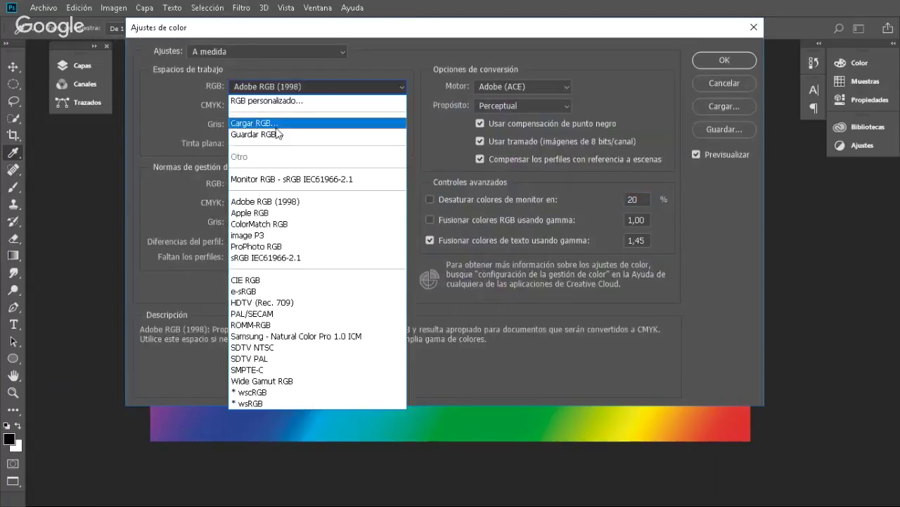
{"action": "left_click", "coordinate": [226, 28]}
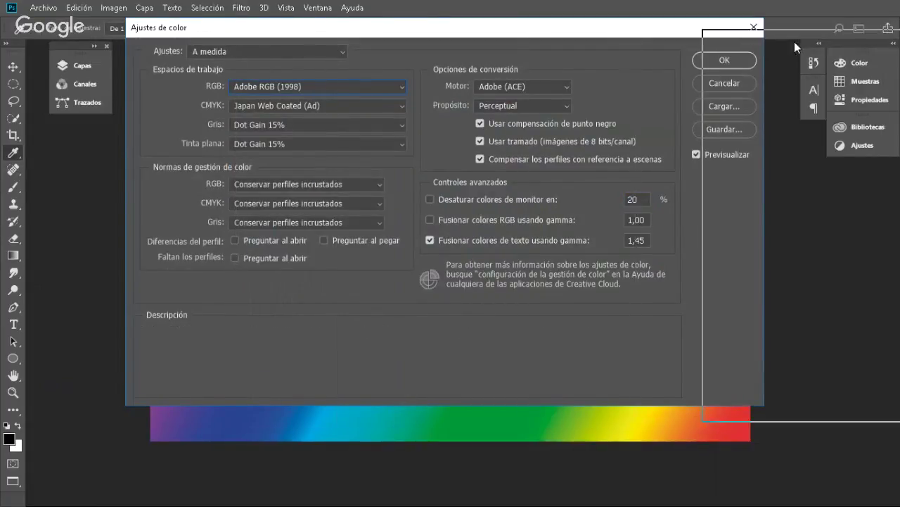
{"action": "left_click_drag", "start_coordinate": [794, 41], "coordinate": [794, 42]}
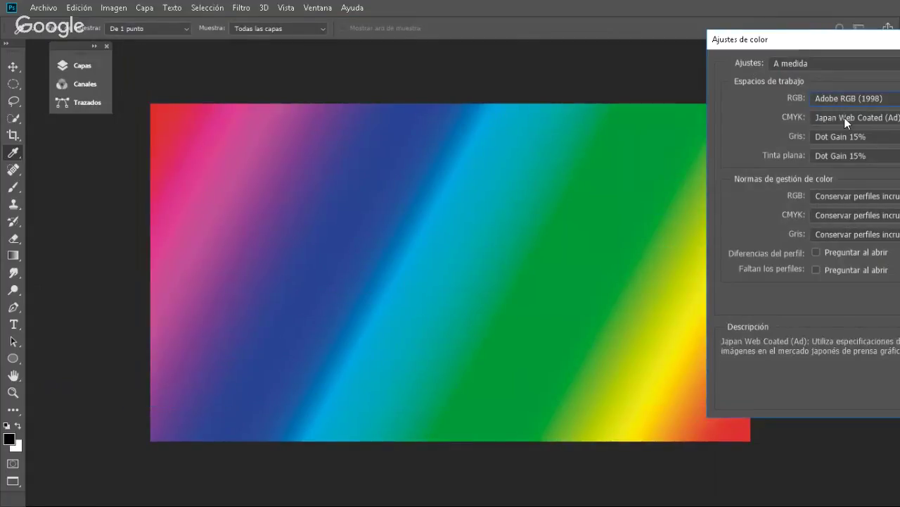
- Step through CMYK working spaces like FOGRA27 and Japan Color, ending on U.S. Web Uncoated v2
{"action": "left_click", "coordinate": [845, 119]}
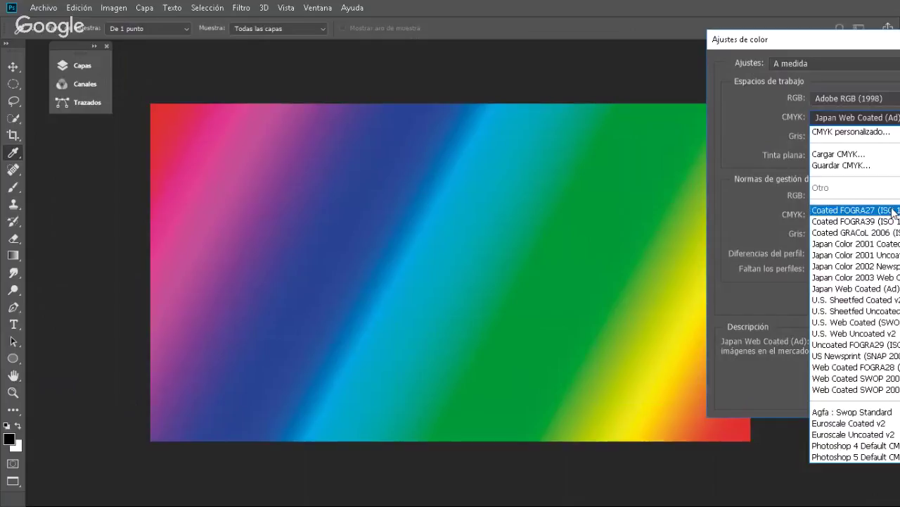
{"action": "left_click", "coordinate": [866, 212]}
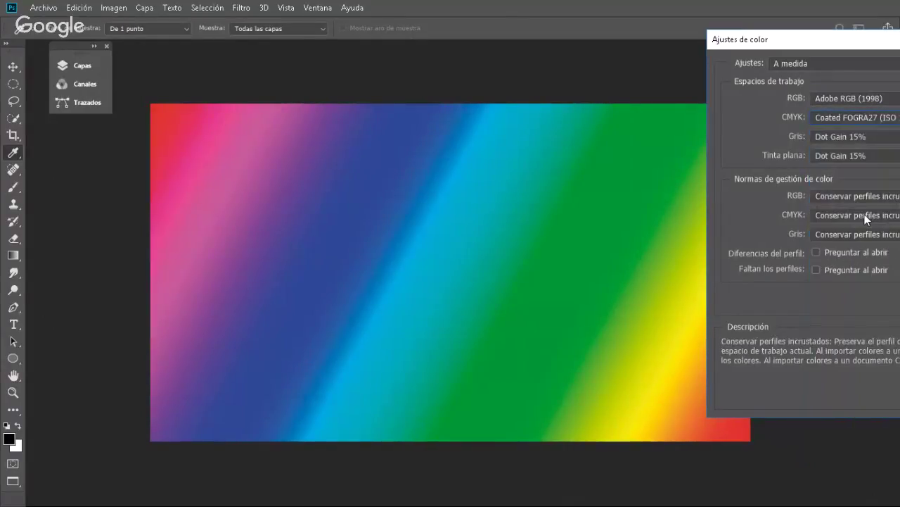
{"action": "key", "text": "Down"}
{"action": "key", "text": "Down"}
{"action": "key", "text": "Down"}
{"action": "key", "text": "Down"}
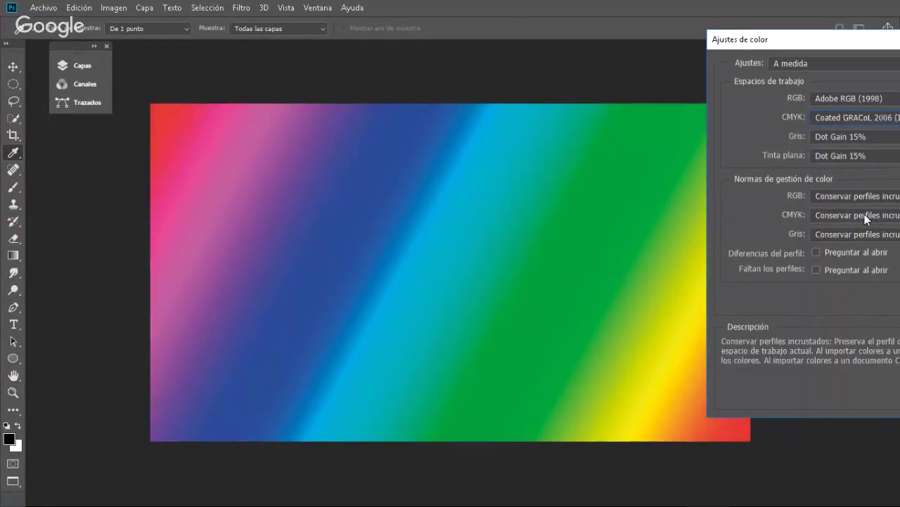
{"action": "key", "text": "Down"}
{"action": "key", "text": "Up"}
{"action": "key", "text": "Up"}
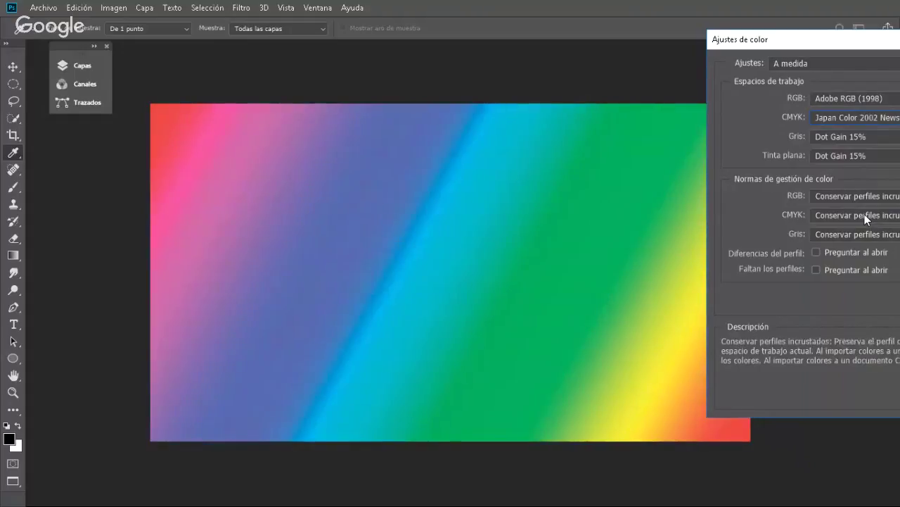
{"action": "key", "text": "Up"}
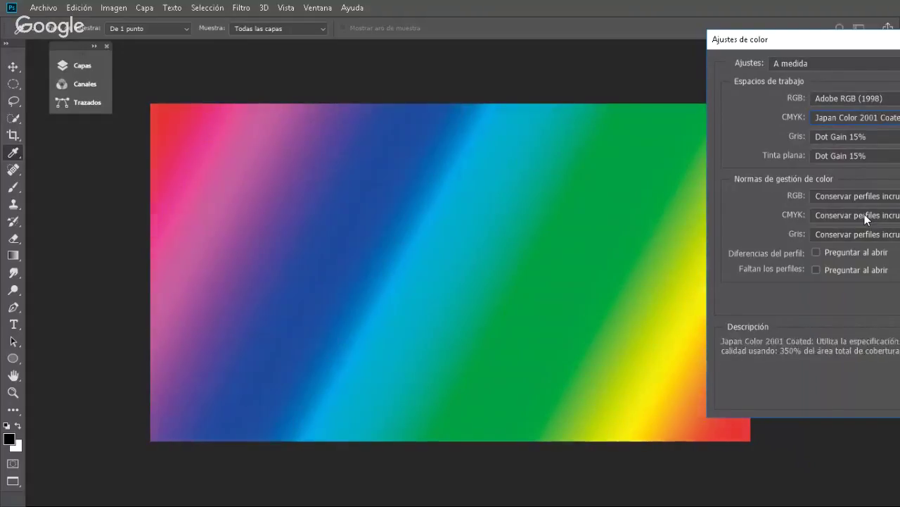
{"action": "key", "text": "Up"}
{"action": "key", "text": "Down"}
{"action": "key", "text": "Down"}
{"action": "key", "text": "Down"}
{"action": "key", "text": "Down"}
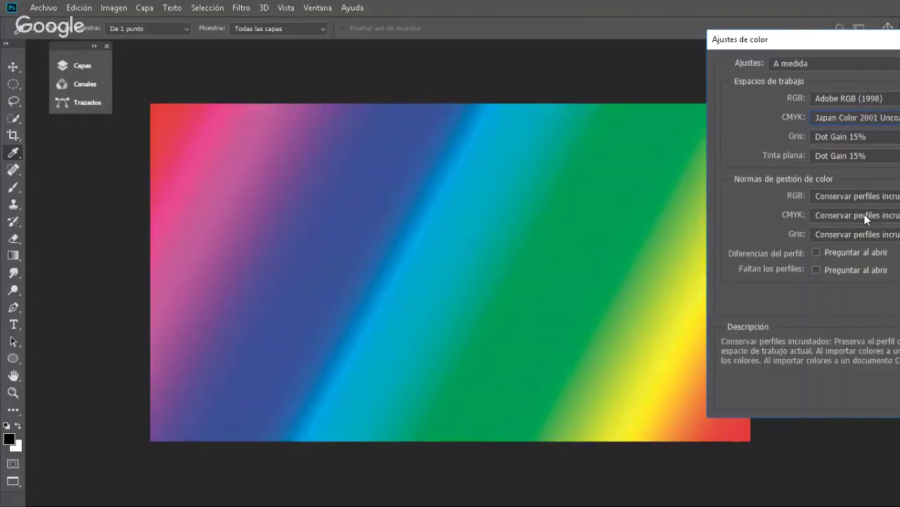
{"action": "key", "text": "Up"}
{"action": "key", "text": "Up"}
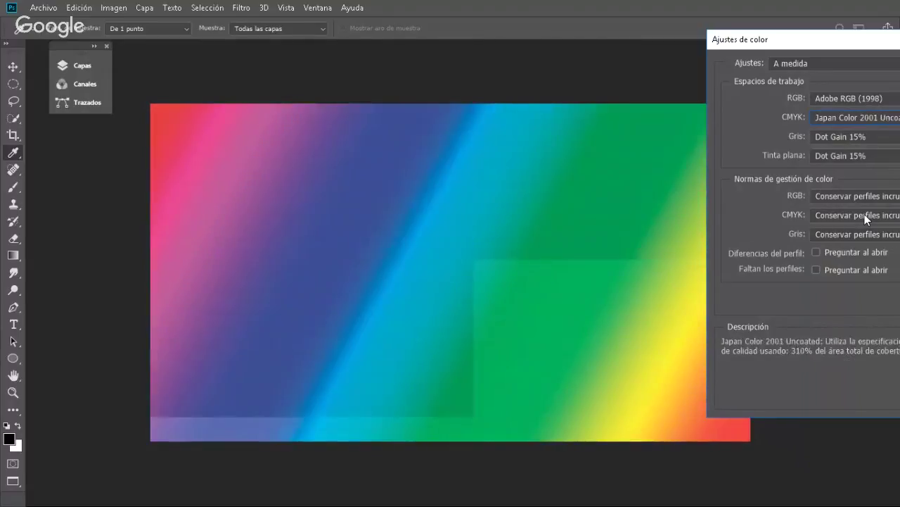
{"action": "key", "text": "Down"}
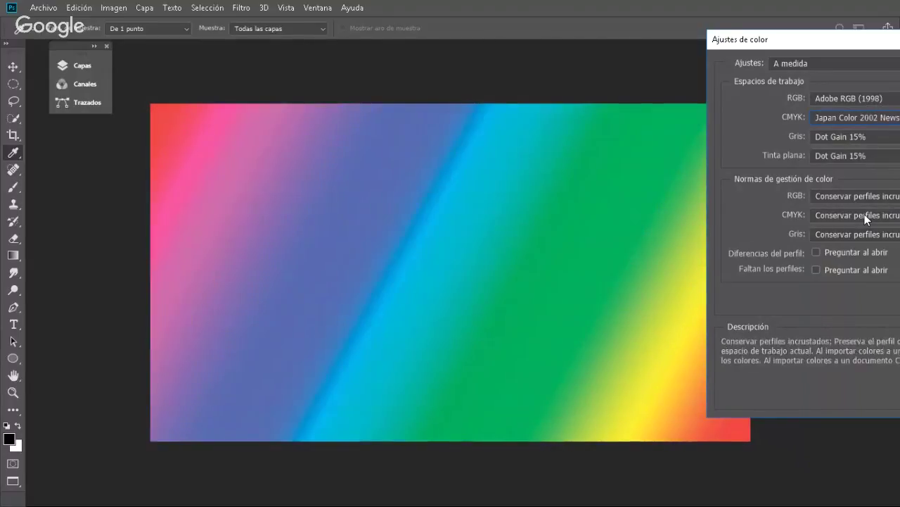
{"action": "key", "text": "Up"}
{"action": "key", "text": "Down"}
{"action": "key", "text": "Up"}
{"action": "key", "text": "Down"}
{"action": "key", "text": "Down"}
{"action": "key", "text": "Down"}
{"action": "key", "text": "Down"}
{"action": "key", "text": "Down"}
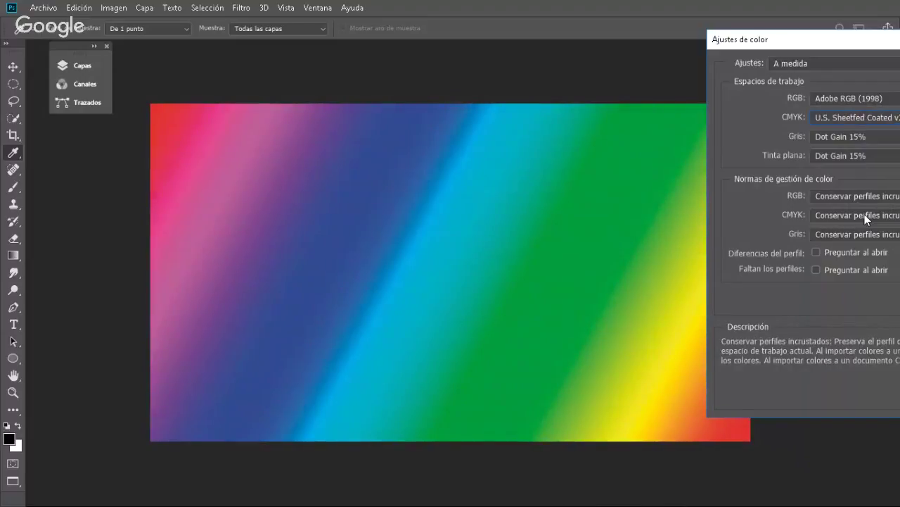
{"action": "key", "text": "Down"}
{"action": "key", "text": "Down"}
{"action": "key", "text": "Down"}
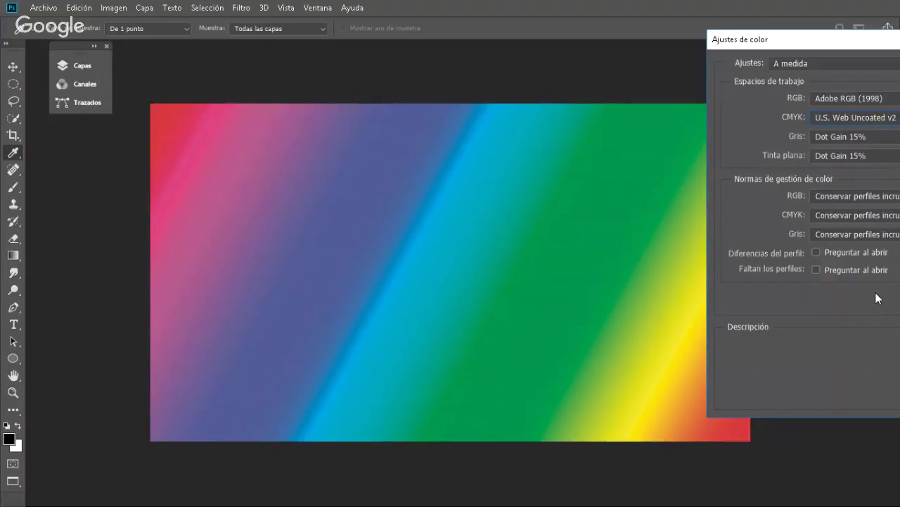
- Cancel the Ajustes de color changes and close the untitled gradient document without saving
{"action": "left_click_drag", "start_coordinate": [809, 40], "coordinate": [180, 66]}
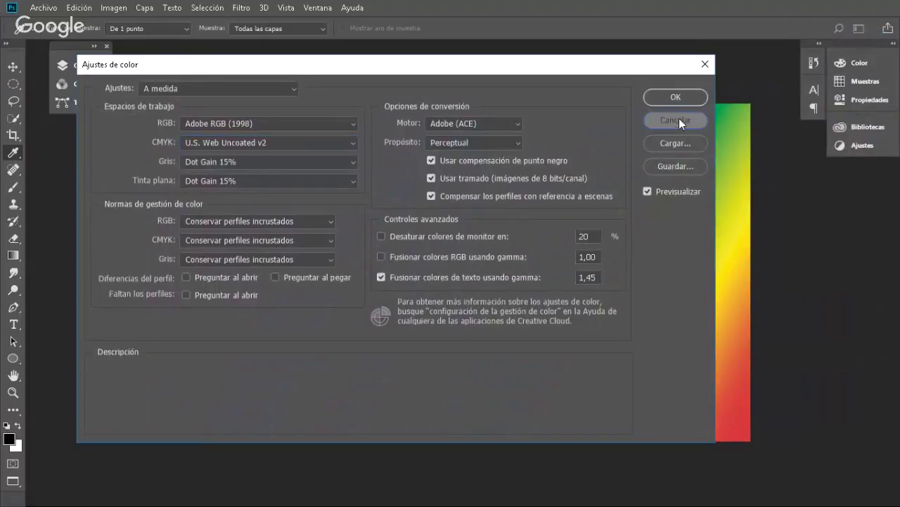
{"action": "left_click", "coordinate": [679, 120]}
{"action": "key", "text": "g"}
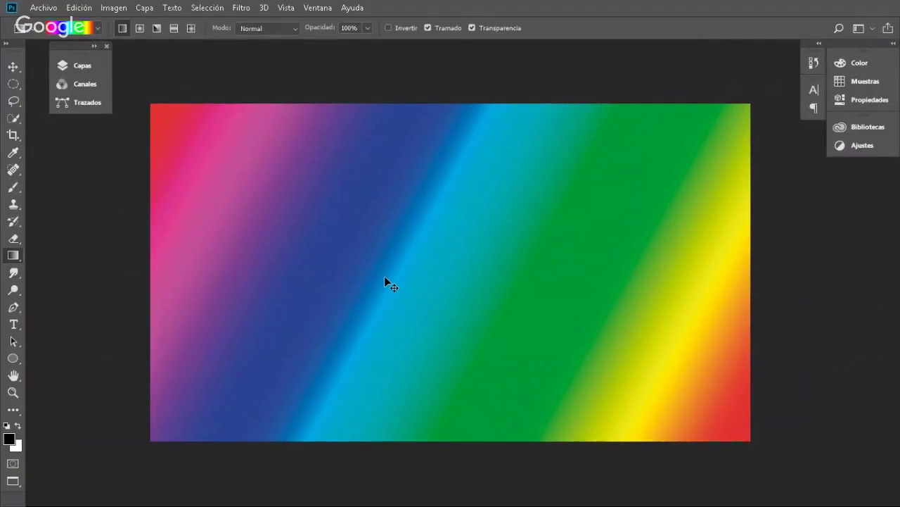
{"action": "key", "text": "ctrl+w"}
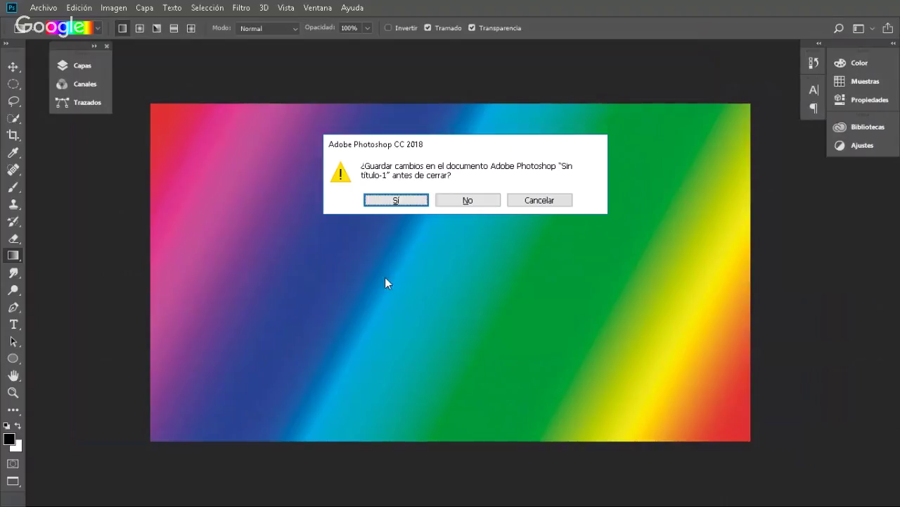
{"action": "left_click", "coordinate": [468, 201]}
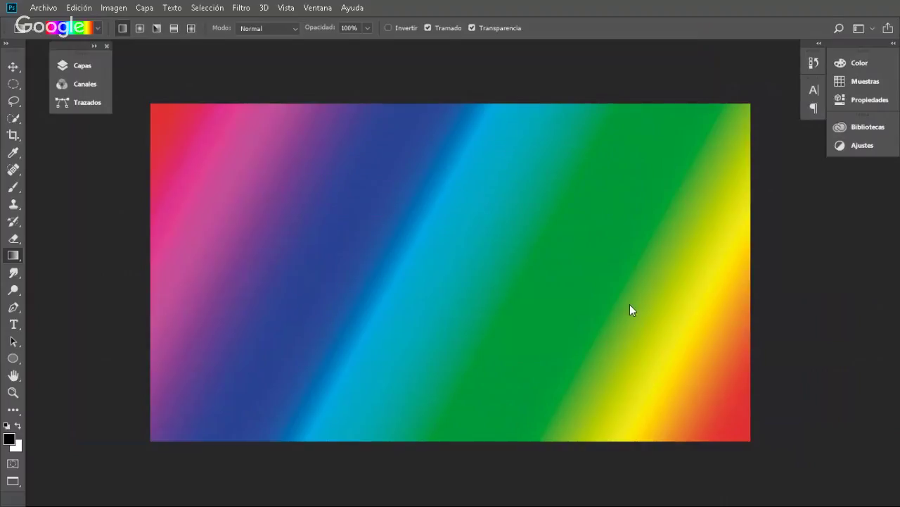
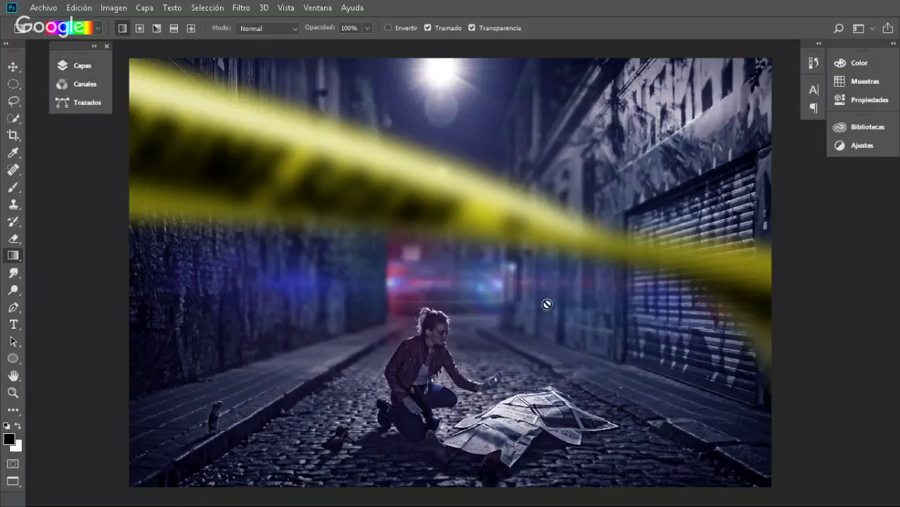
- Dismiss the Degradado group-pixels error and expand the Layers panel
{"action": "left_click", "coordinate": [328, 215]}
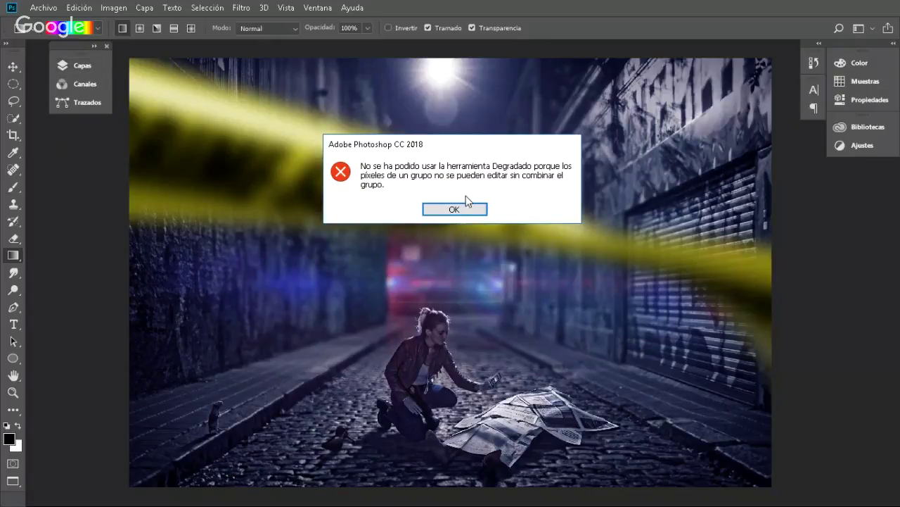
{"action": "left_click", "coordinate": [455, 210]}
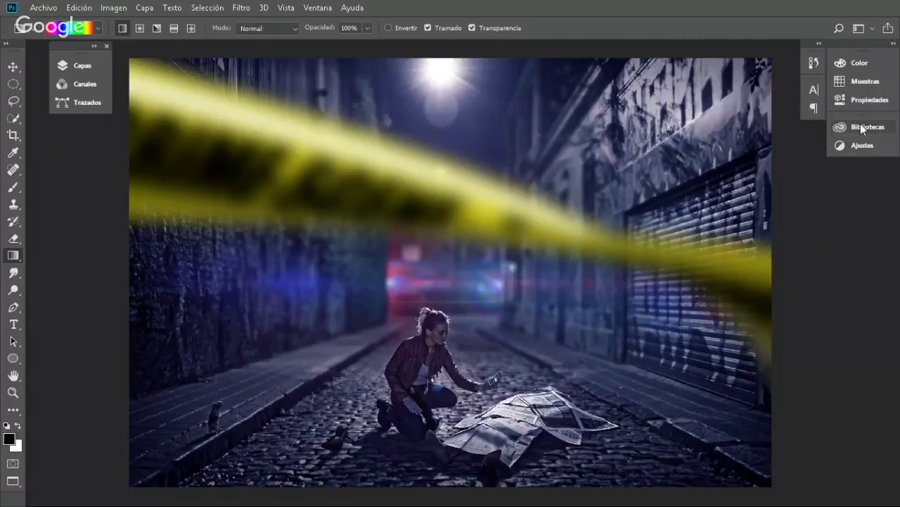
{"action": "left_click", "coordinate": [74, 65]}
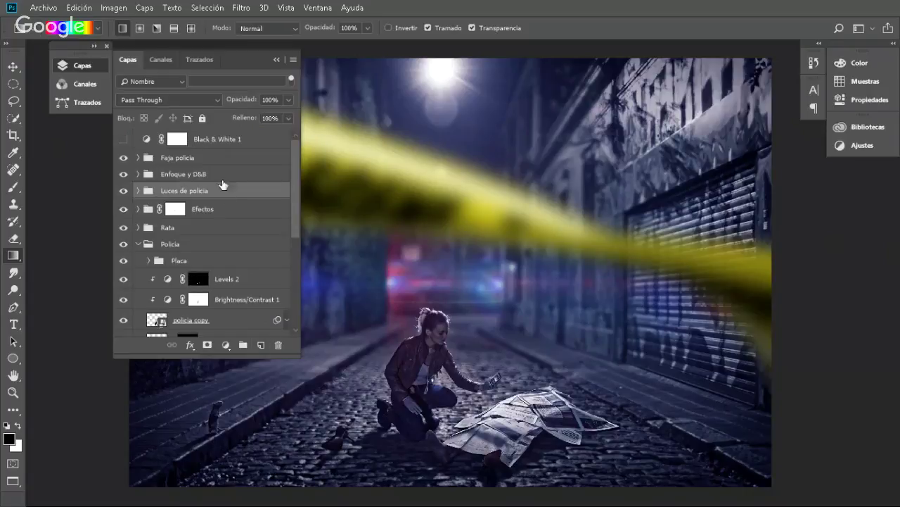
- In the Faja policia group, hide Levels 3 and the blurred tape, and show the sharp tape
{"action": "left_click", "coordinate": [138, 157]}
{"action": "left_click", "coordinate": [123, 197]}
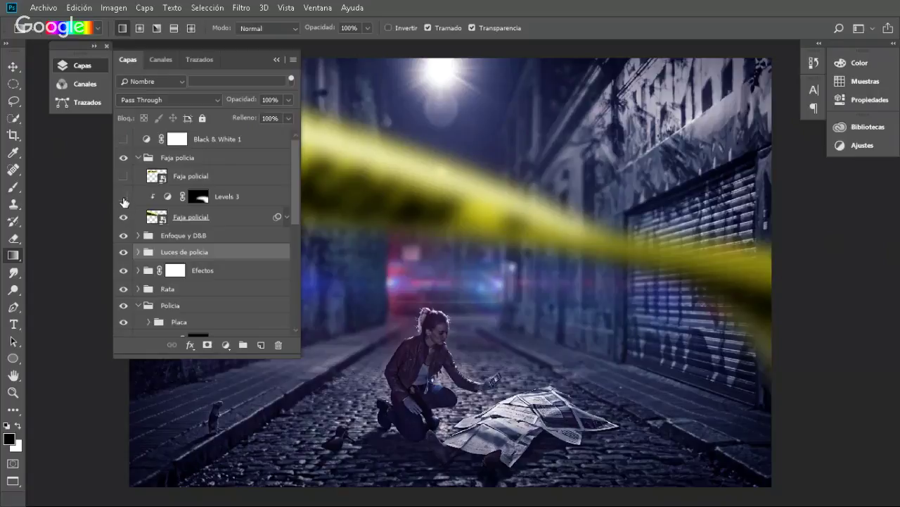
{"action": "left_click", "coordinate": [123, 177]}
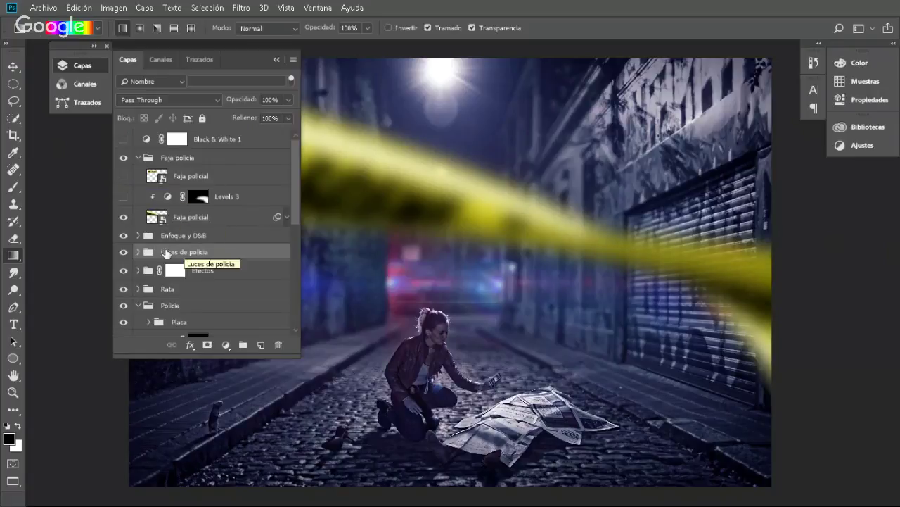
{"action": "left_click", "coordinate": [123, 217]}
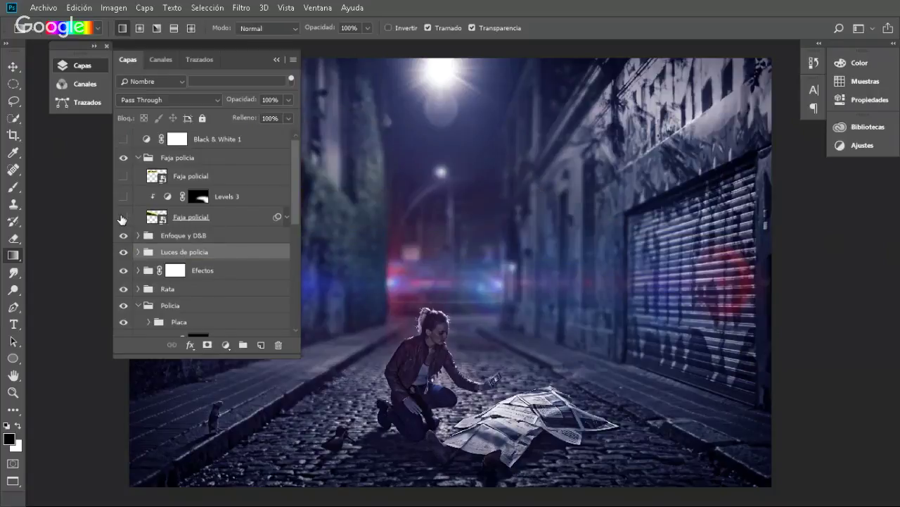
{"action": "left_click", "coordinate": [124, 176]}
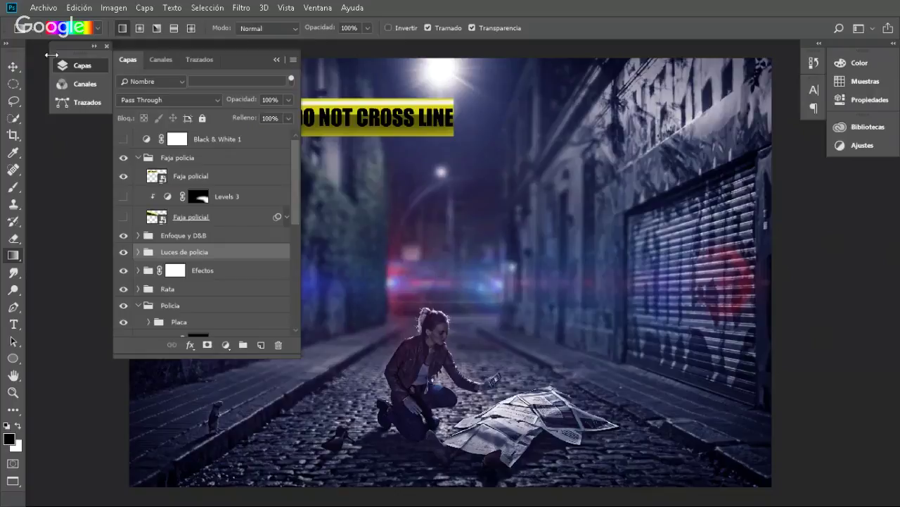
- Move the Layers panel beside the canvas and reopen it there
{"action": "left_click_drag", "start_coordinate": [74, 47], "coordinate": [645, 73]}
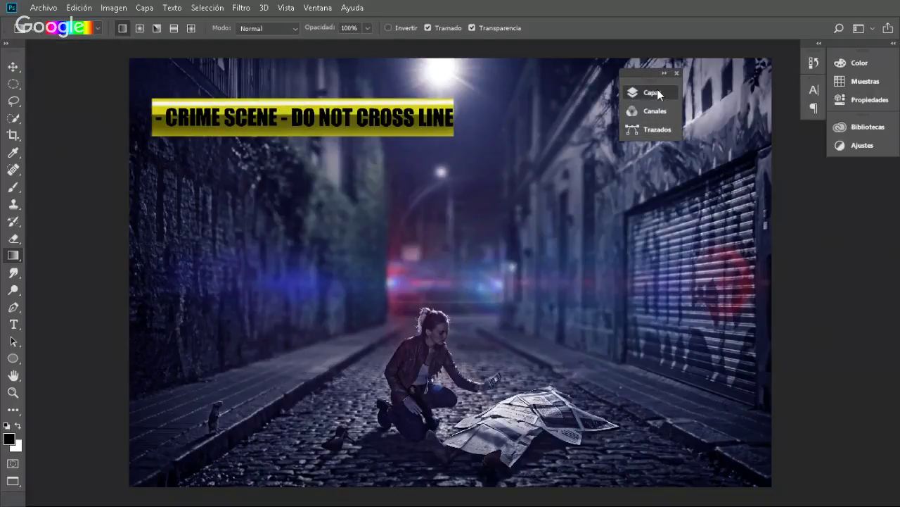
{"action": "left_click", "coordinate": [657, 88]}
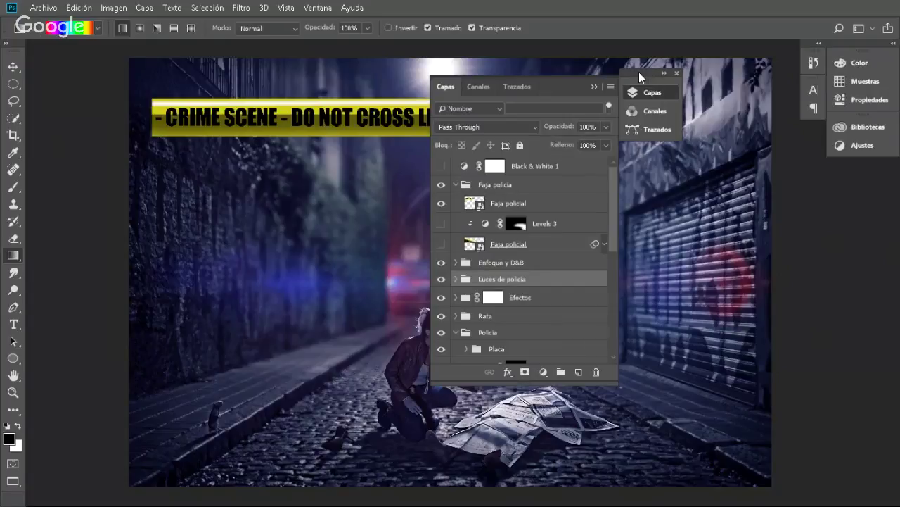
{"action": "left_click_drag", "start_coordinate": [638, 71], "coordinate": [745, 57]}
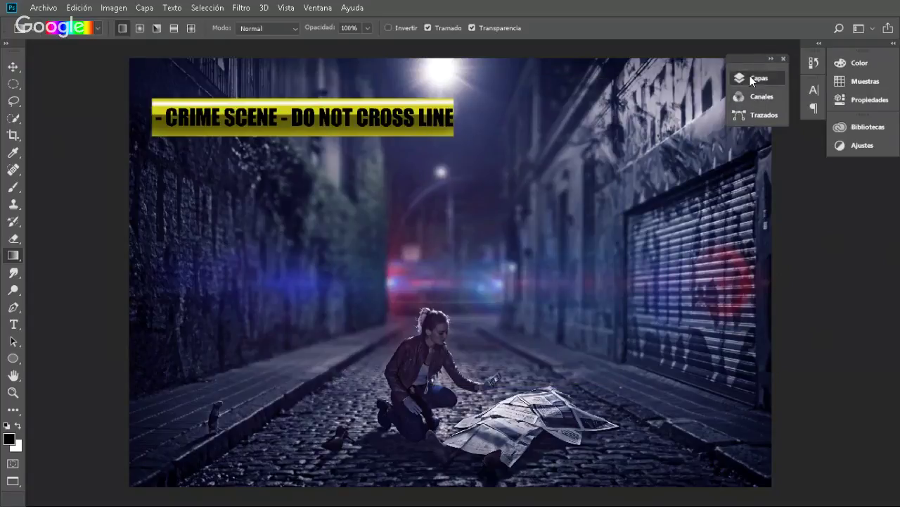
{"action": "left_click", "coordinate": [752, 78]}
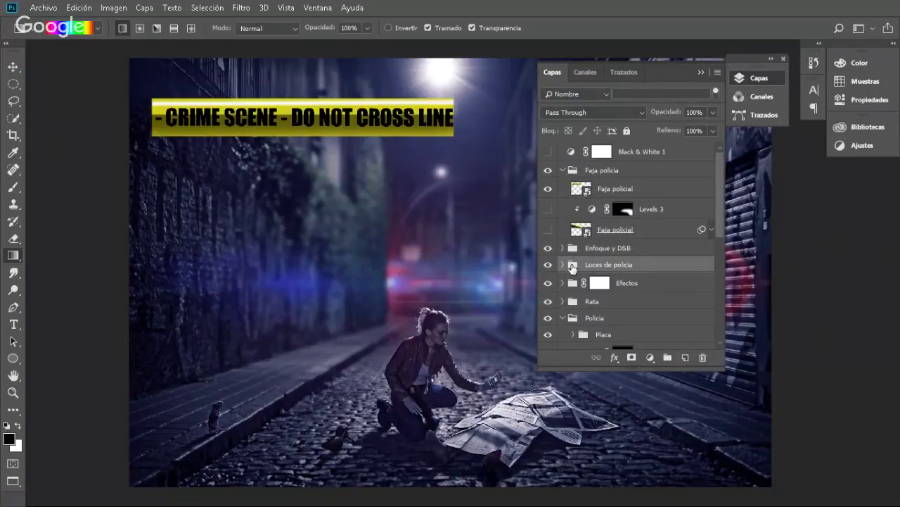
- Compare the tape layers, then leave the sharp CRIME SCENE tape visible and the blurred tape hidden
{"action": "left_click", "coordinate": [550, 189]}
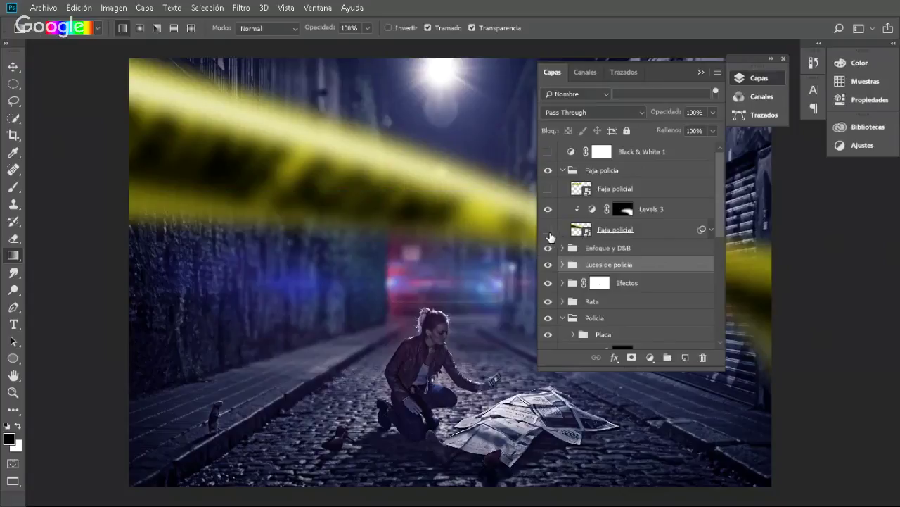
{"action": "left_click", "coordinate": [550, 237]}
{"action": "left_click", "coordinate": [552, 236]}
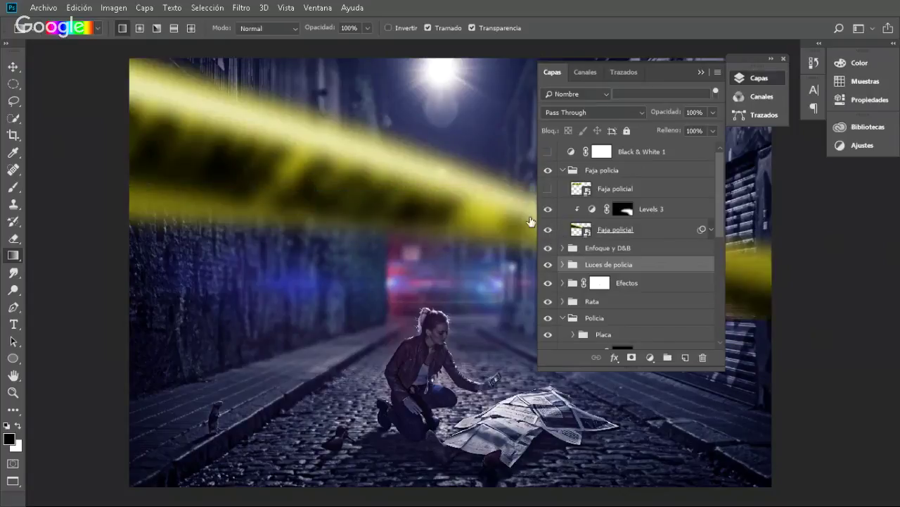
{"action": "left_click", "coordinate": [548, 208]}
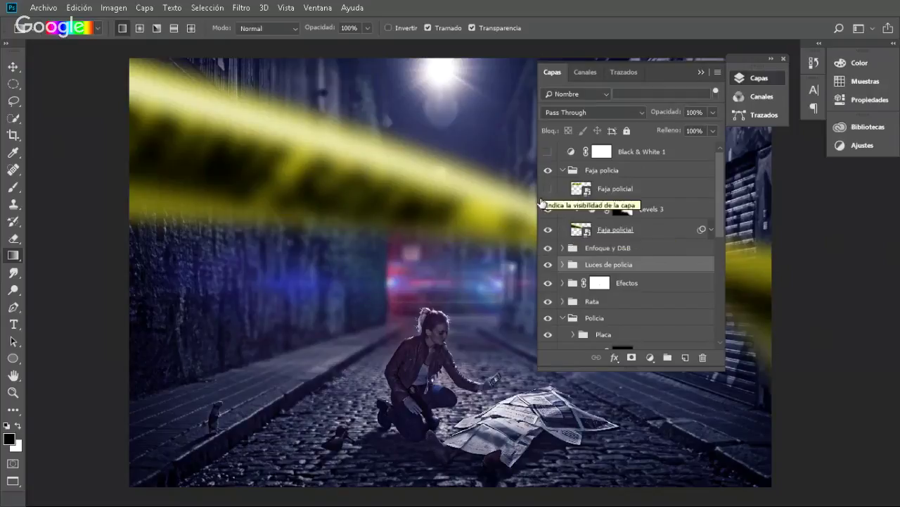
{"action": "left_click_drag", "start_coordinate": [548, 209], "coordinate": [559, 246]}
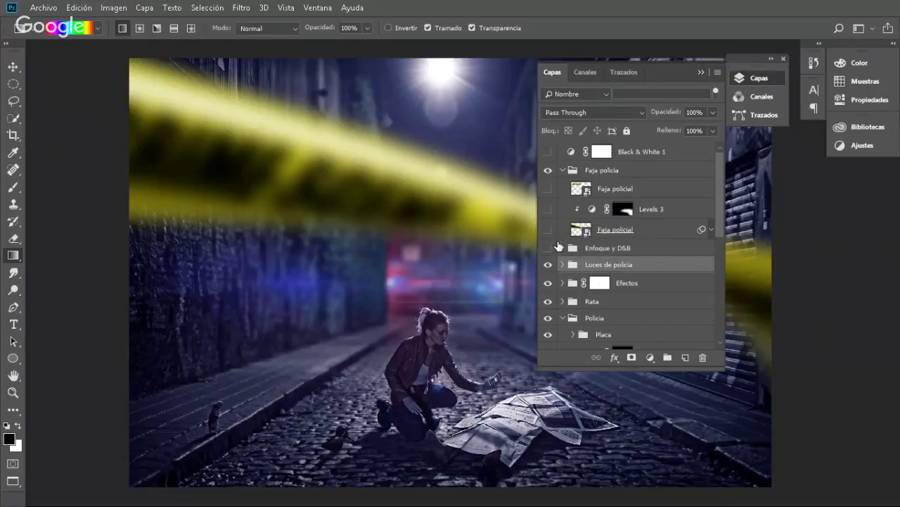
{"action": "left_click", "coordinate": [559, 246]}
{"action": "left_click", "coordinate": [551, 228]}
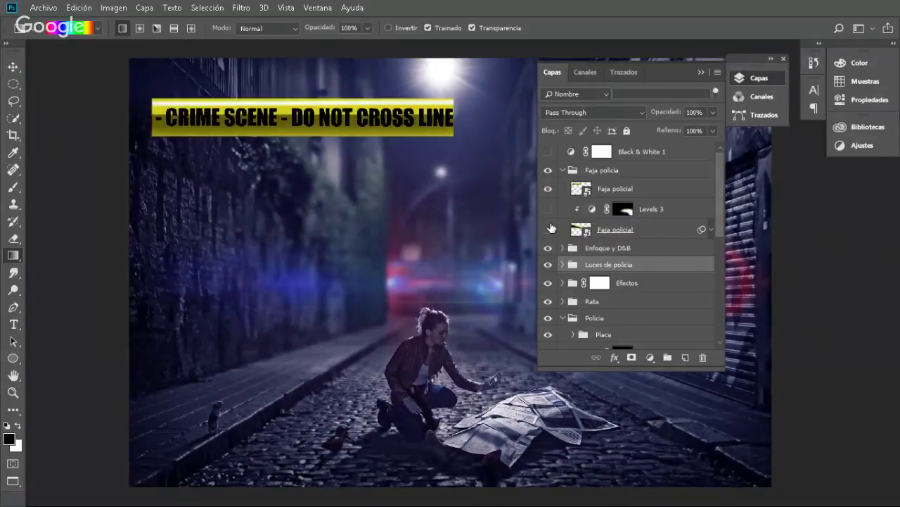
{"action": "left_click", "coordinate": [549, 228]}
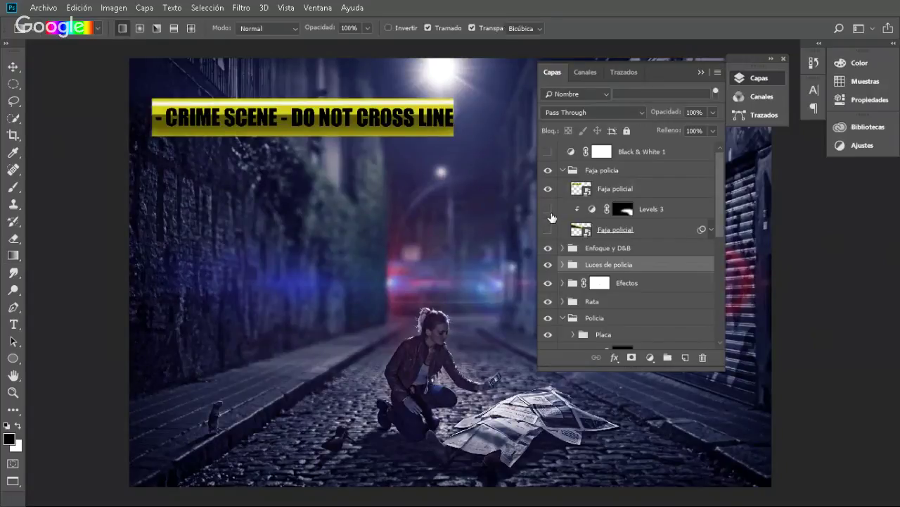
{"action": "key", "text": "ctrl+t"}
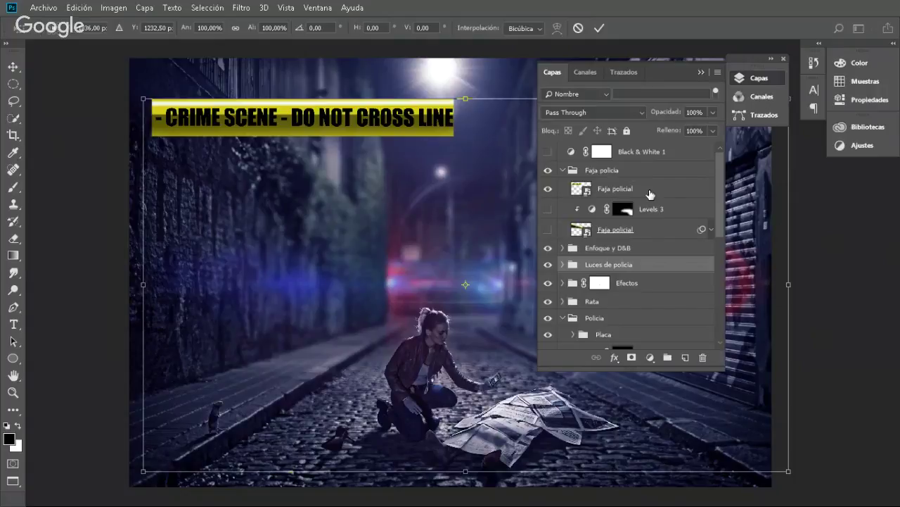
- Select the sharp Faja policial layer and commit a transform that leaves it unchanged
{"action": "key", "text": "Return"}
{"action": "key", "text": "g"}
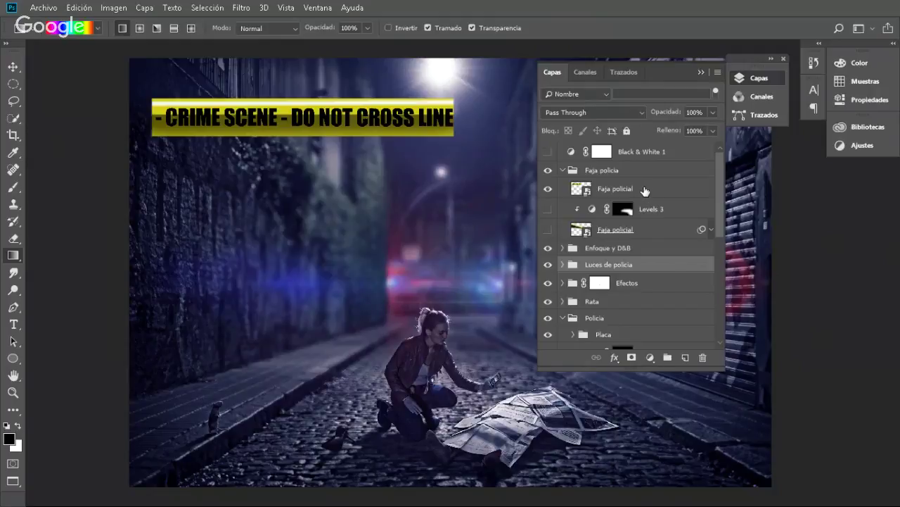
{"action": "left_click", "coordinate": [644, 192]}
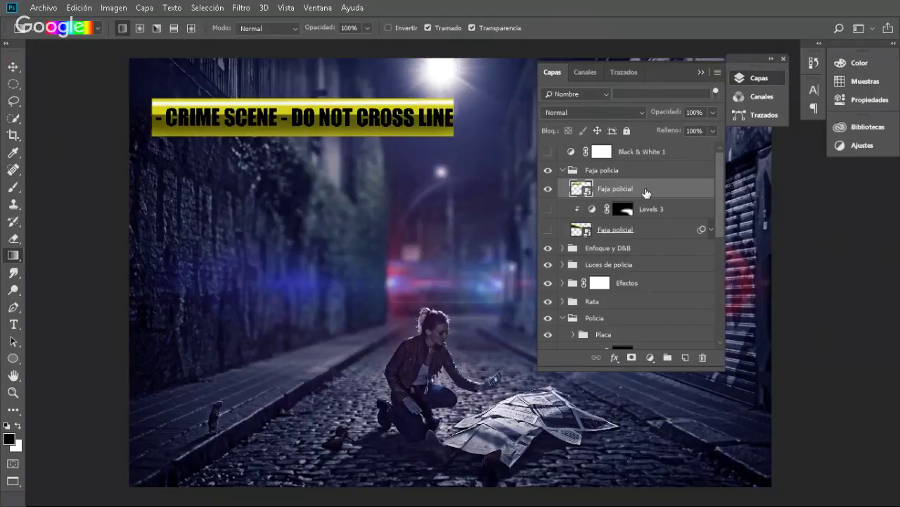
{"action": "right_click", "coordinate": [646, 192]}
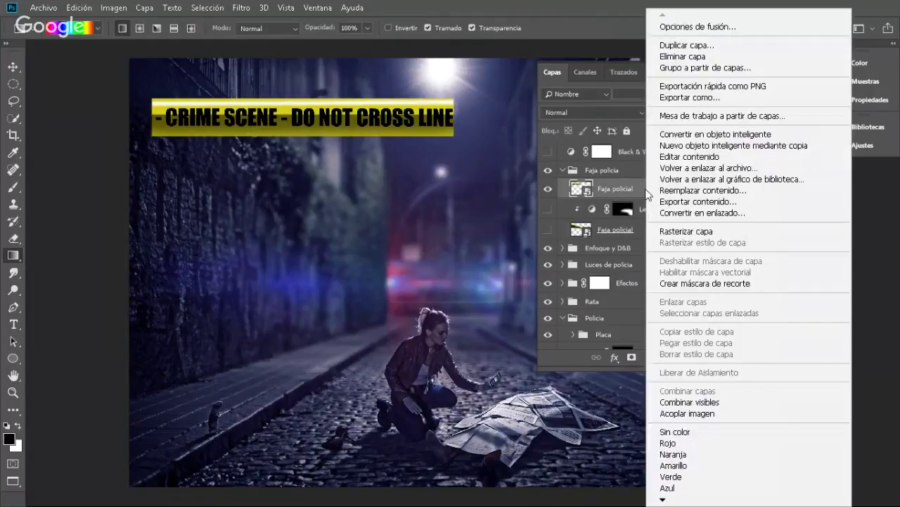
{"action": "left_click", "coordinate": [619, 187]}
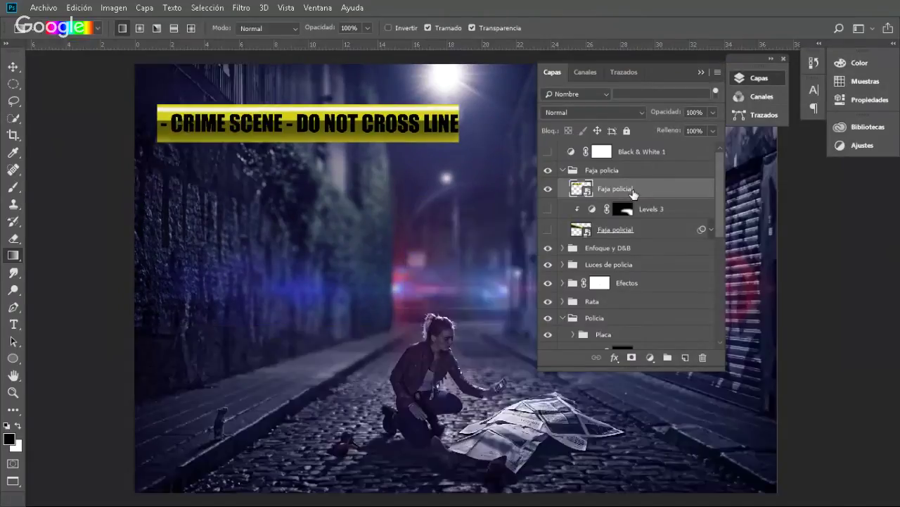
{"action": "key", "text": "ctrl+t"}
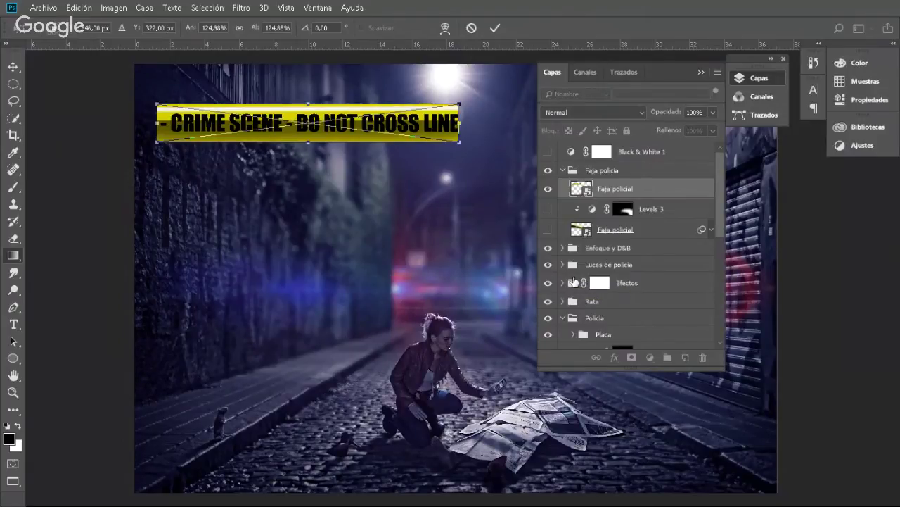
{"action": "key", "text": "Return"}
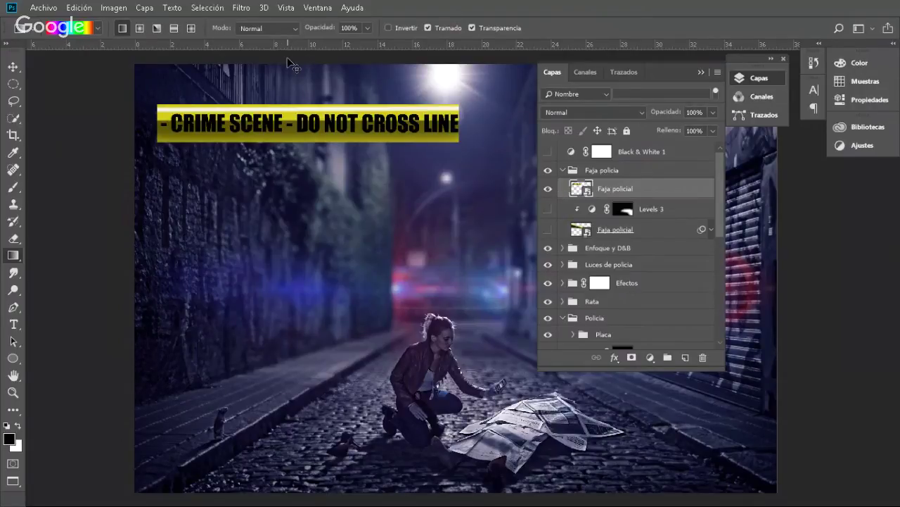
- Create a new blank 1366 × 768 px document
{"action": "key", "text": "ctrl+n"}
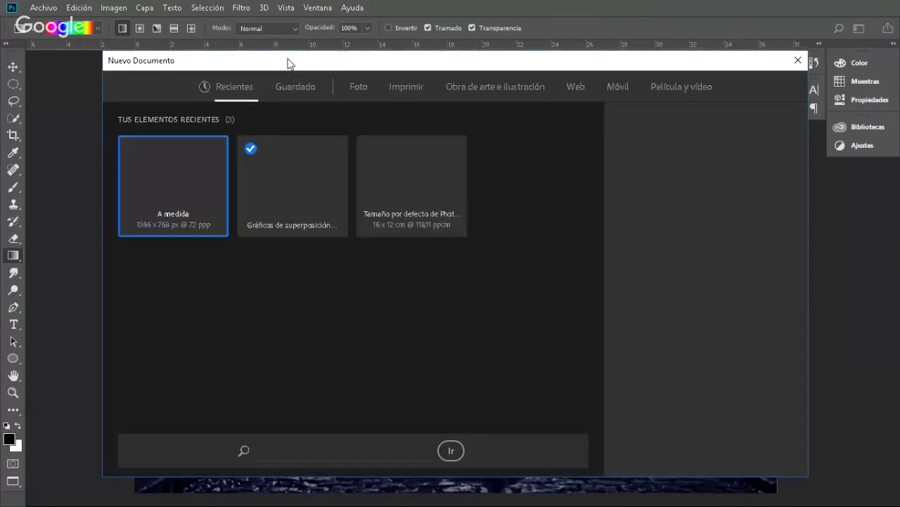
{"action": "key", "text": "Return"}
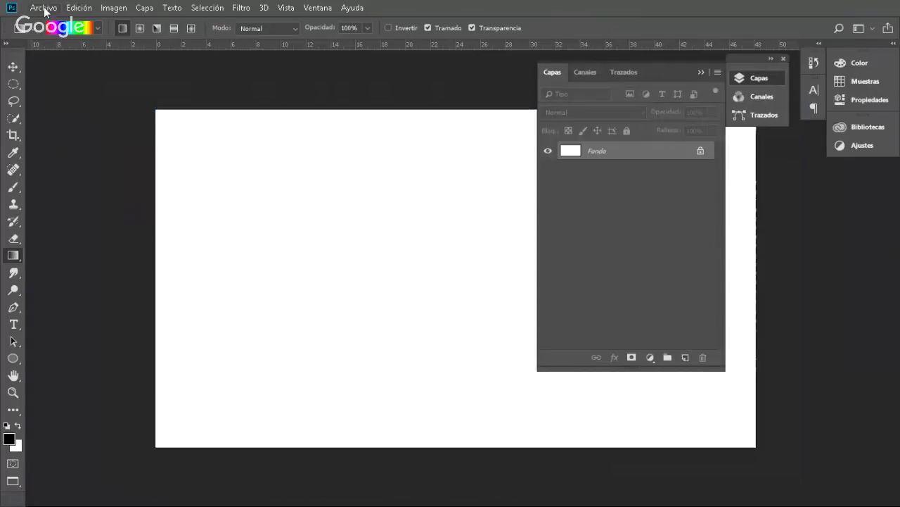
{"action": "left_click", "coordinate": [43, 8]}
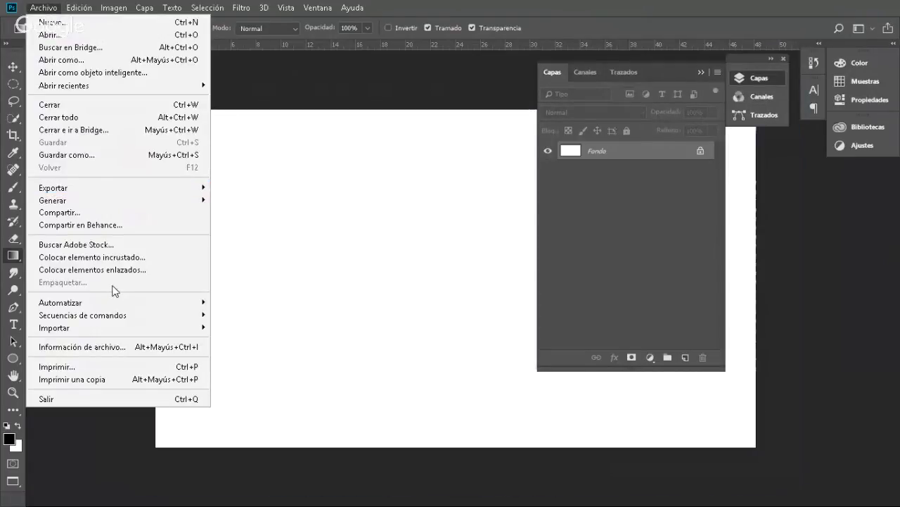
- In Place Embedded, search the ___MATERIAL folder for LOGO and choose the Logo file
{"action": "left_click", "coordinate": [117, 257]}
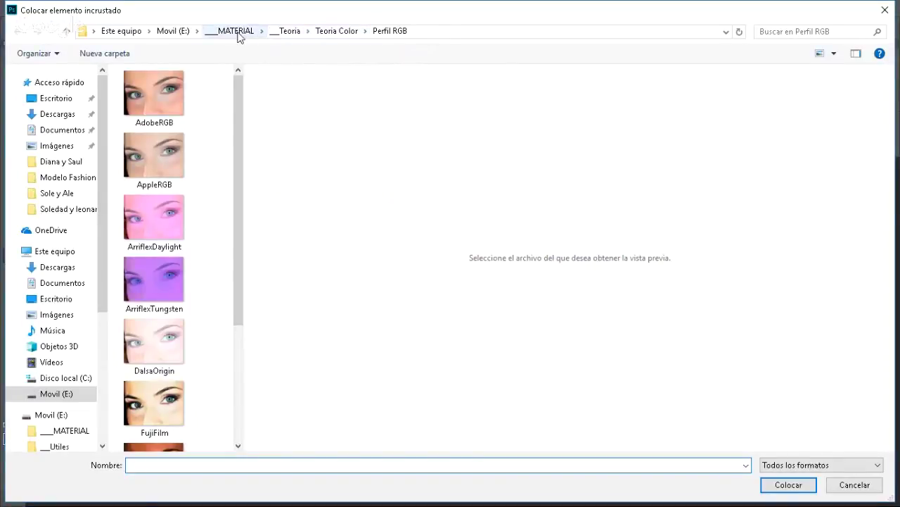
{"action": "left_click", "coordinate": [237, 33]}
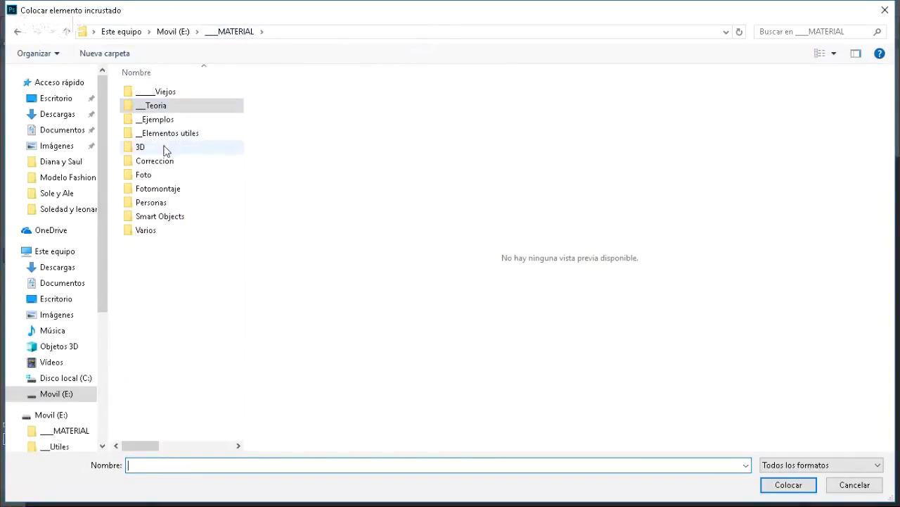
{"action": "double_click", "coordinate": [176, 190]}
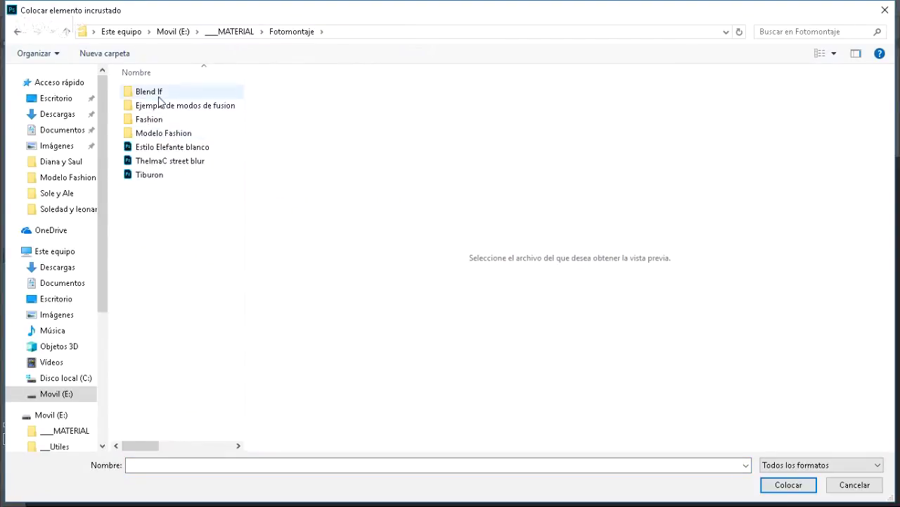
{"action": "left_click", "coordinate": [160, 103]}
{"action": "double_click", "coordinate": [161, 103]}
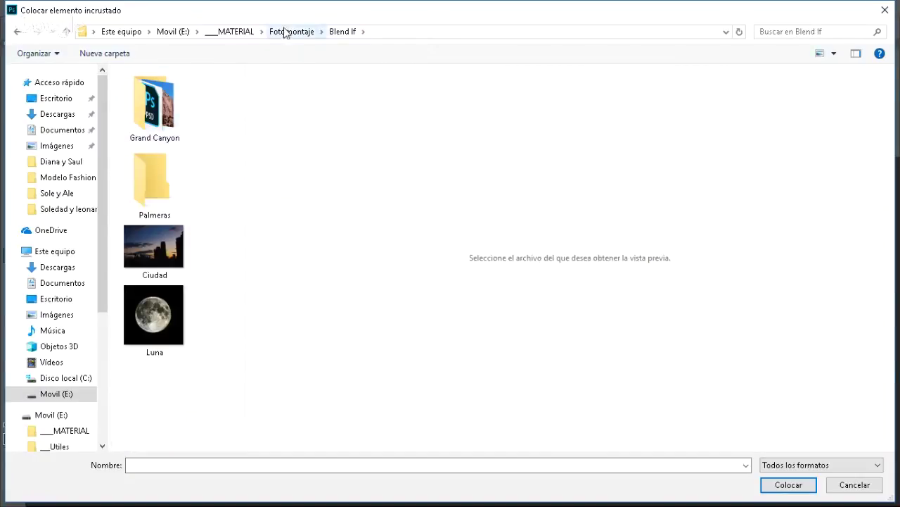
{"action": "left_click", "coordinate": [235, 31]}
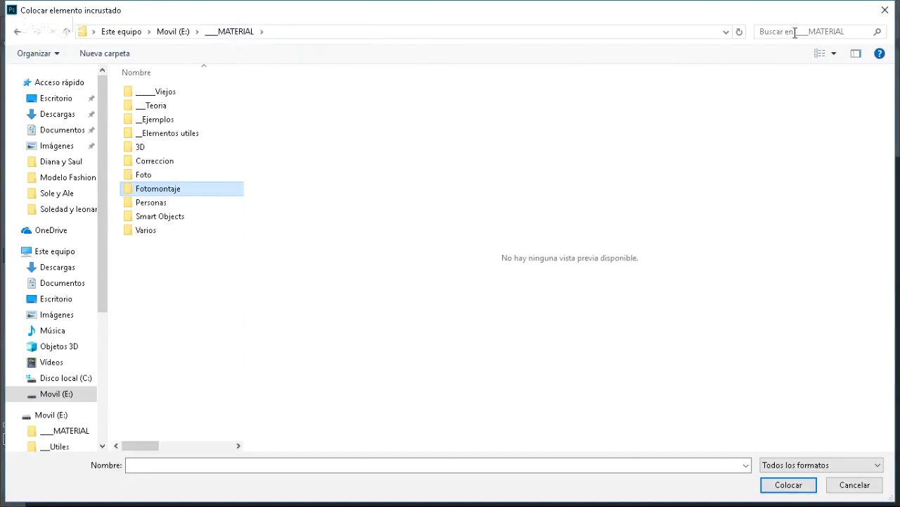
{"action": "left_click", "coordinate": [795, 33]}
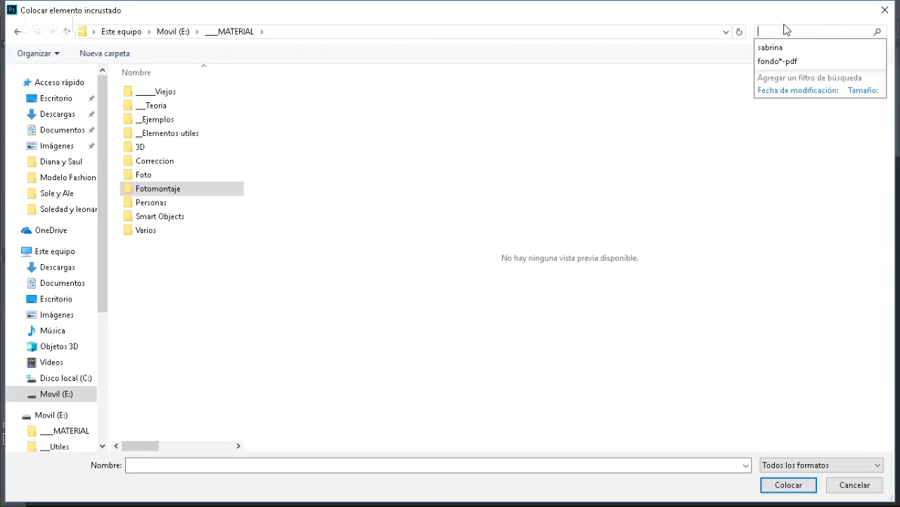
{"action": "type", "text": "LOGO"}
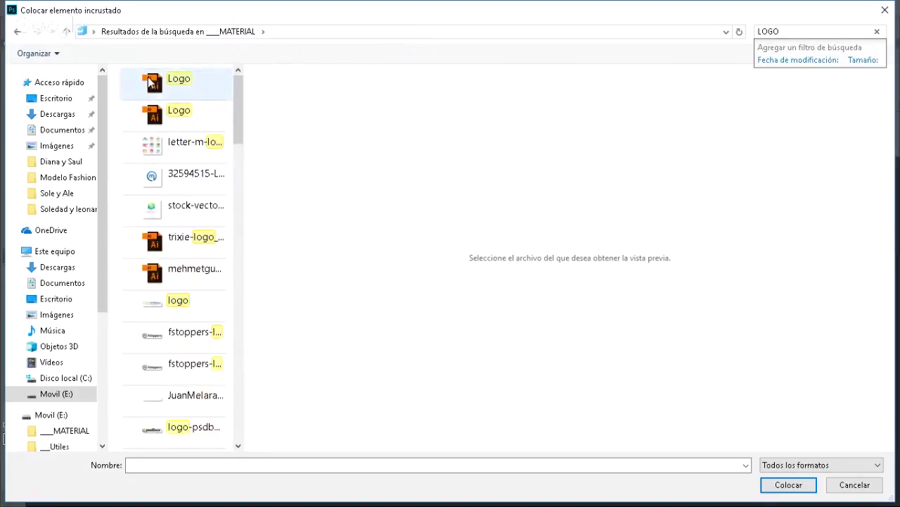
{"action": "left_click", "coordinate": [149, 81]}
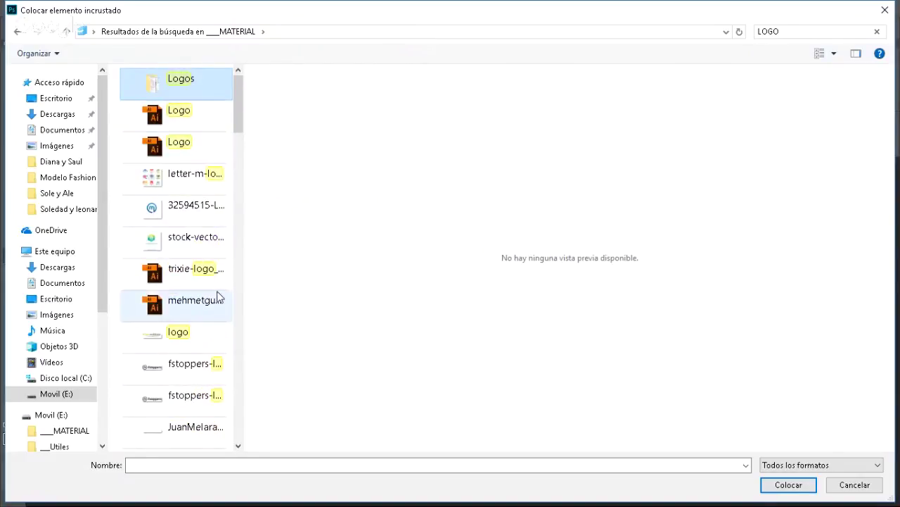
{"action": "double_click", "coordinate": [155, 116]}
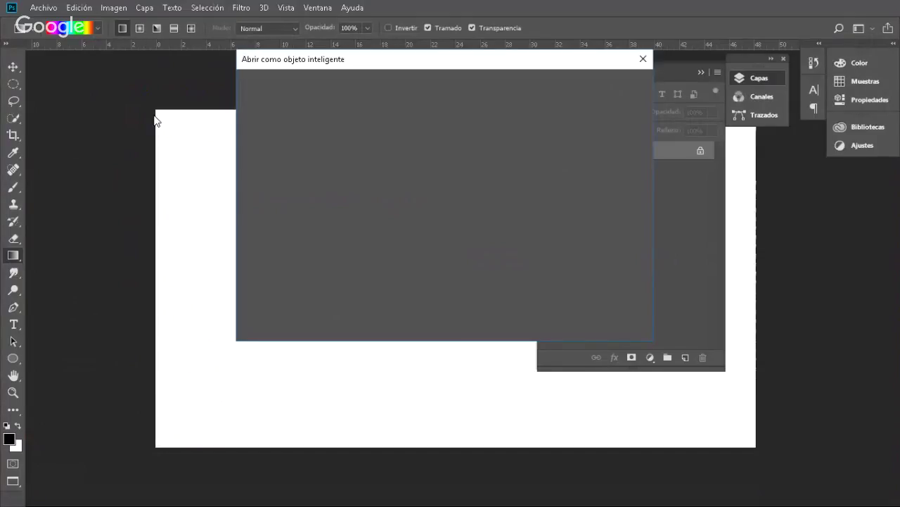
- Place the Logo as a smart object layer above Fondo at its original size
{"action": "left_click", "coordinate": [559, 325]}
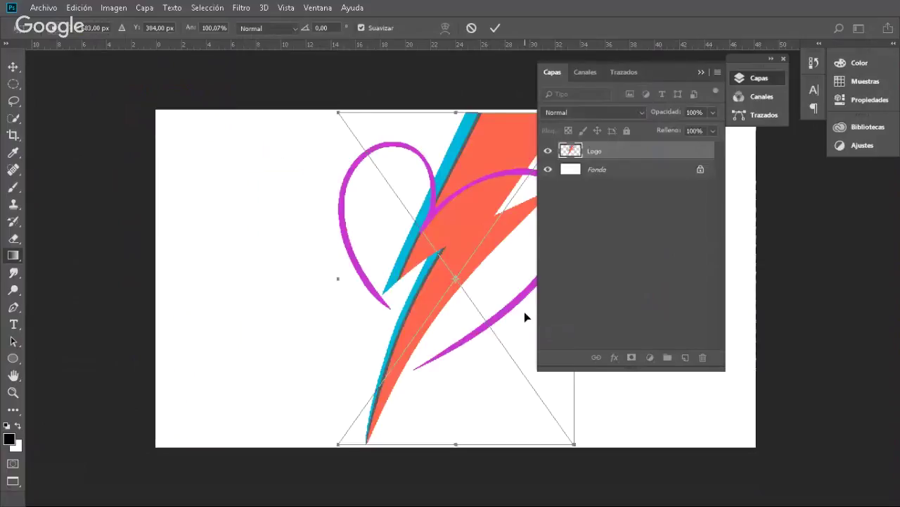
{"action": "key", "text": "Return"}
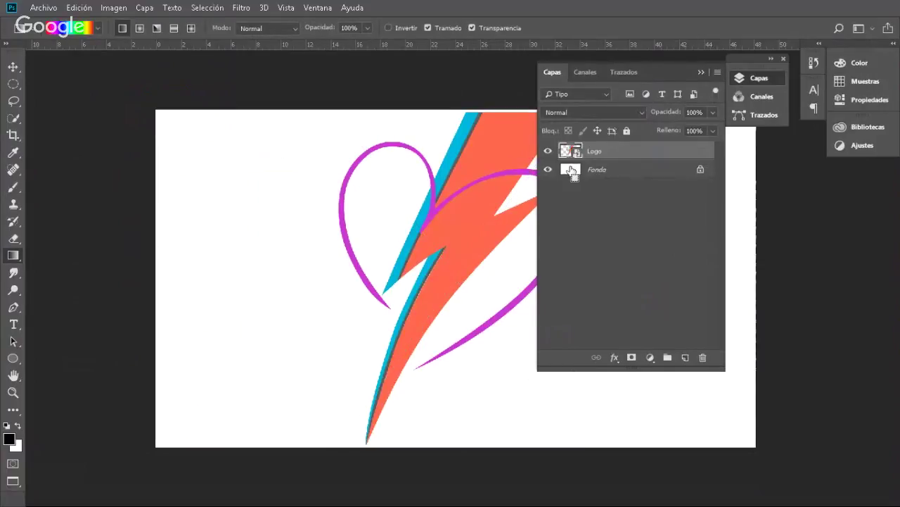
{"action": "key", "text": "ctrl+t"}
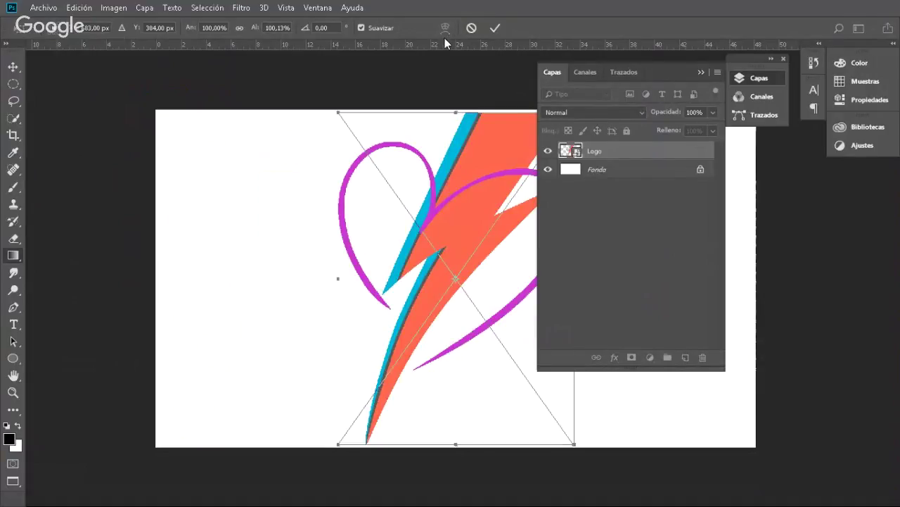
{"action": "key", "text": "Return"}
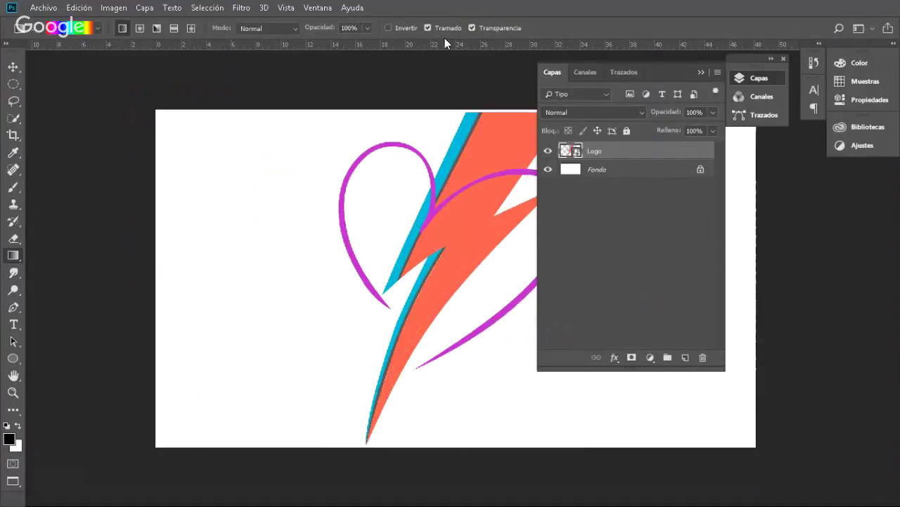
{"action": "right_click", "coordinate": [636, 159]}
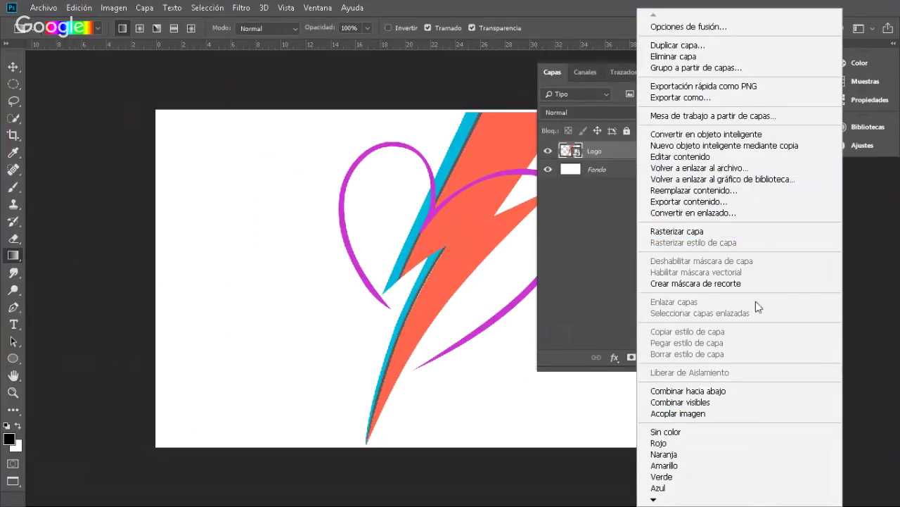
- Convert Logo to a smart object and warp it, pulling the left edge inward
{"action": "left_click", "coordinate": [748, 135]}
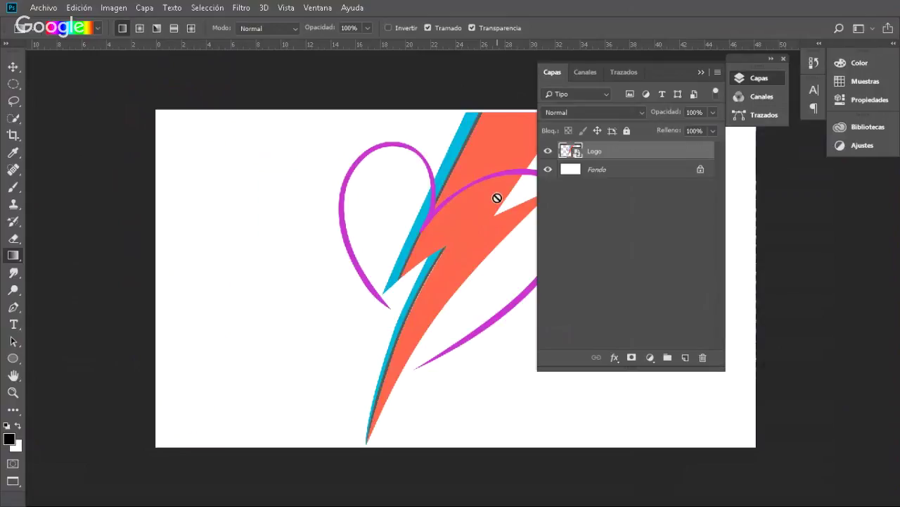
{"action": "key", "text": "ctrl+t"}
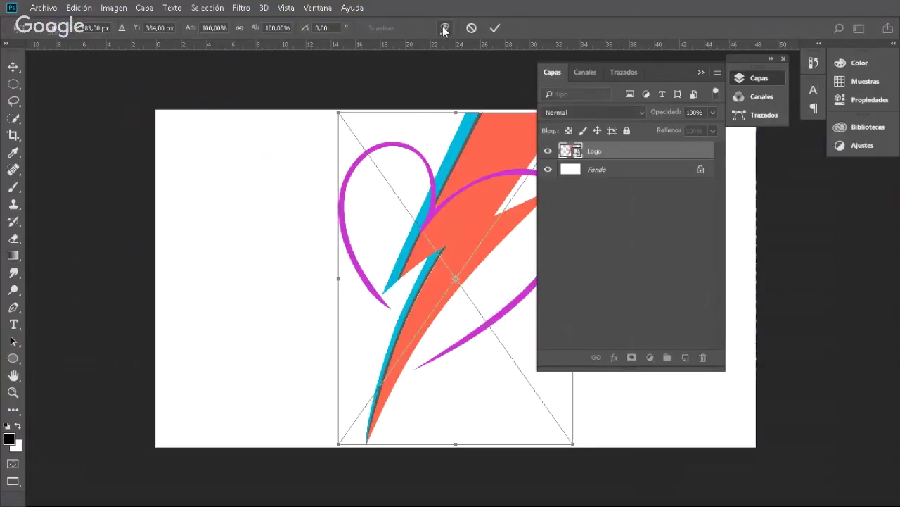
{"action": "left_click", "coordinate": [445, 28]}
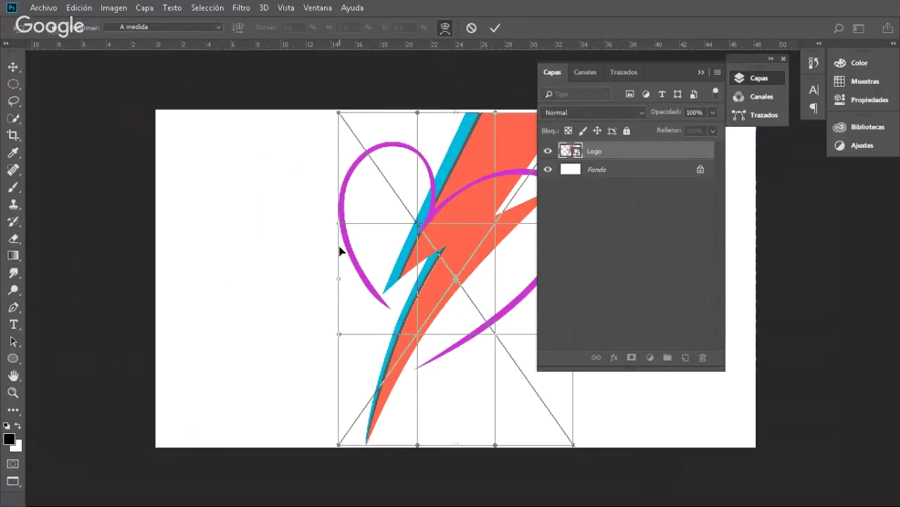
{"action": "left_click_drag", "start_coordinate": [341, 237], "coordinate": [274, 304]}
{"action": "key", "text": "g"}
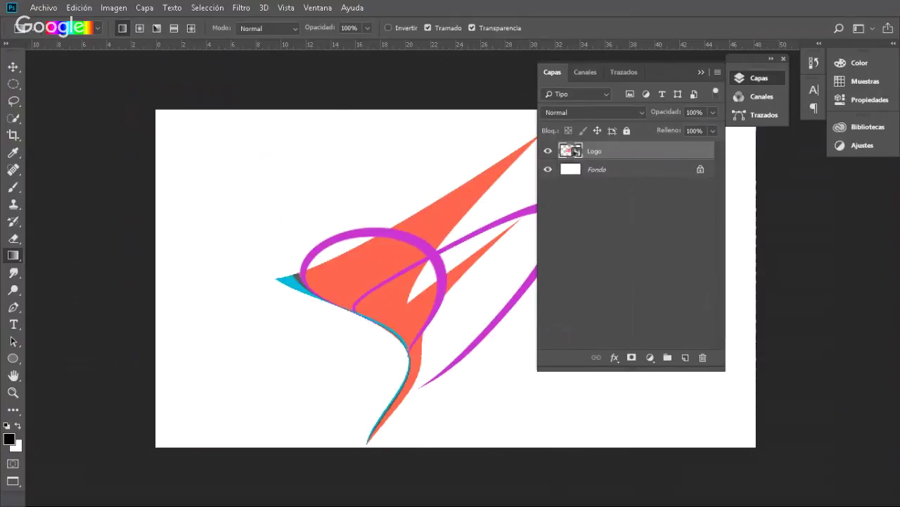
- Open the Logo smart object's contents, then close the untitled logo document
{"action": "double_click", "coordinate": [572, 153]}
{"action": "key", "text": "ctrl+w"}
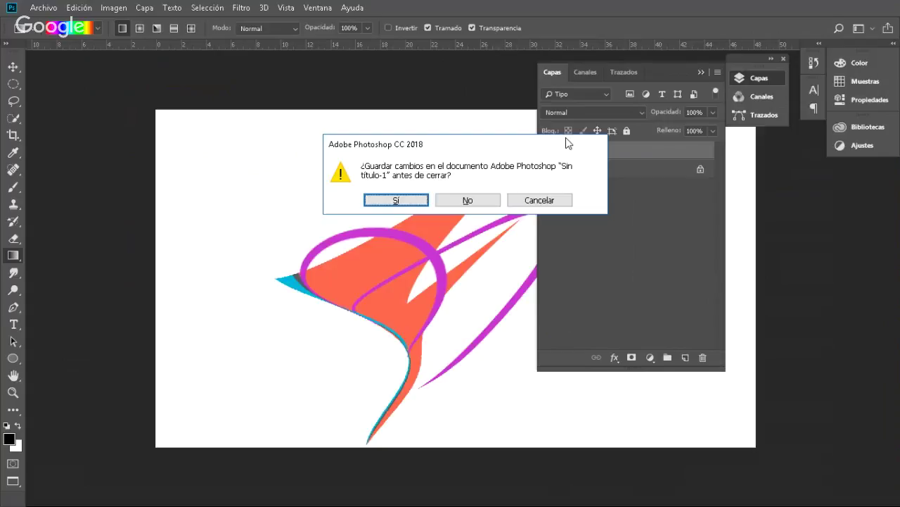
- Close the logo document without saving, then check the lower Faja policial tape and its contents
{"action": "key", "text": "n"}
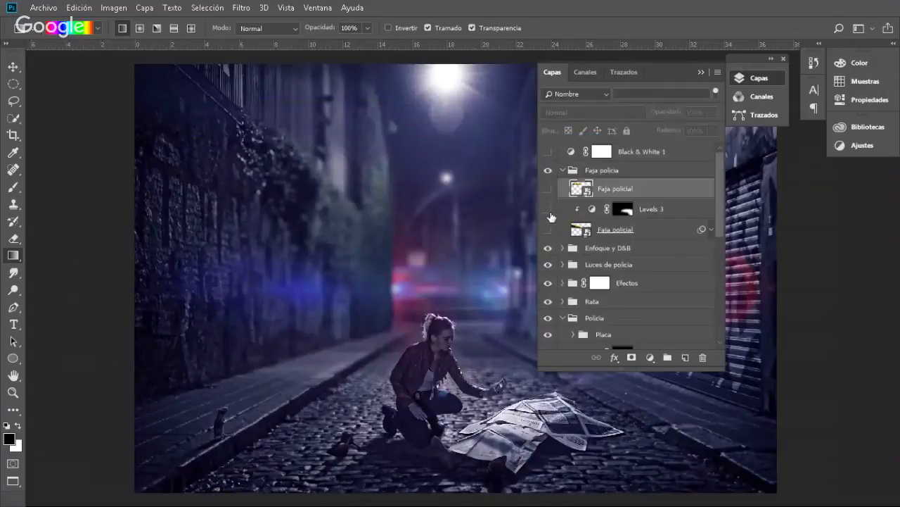
{"action": "left_click", "coordinate": [548, 230]}
{"action": "left_click", "coordinate": [549, 231]}
{"action": "left_click", "coordinate": [549, 231]}
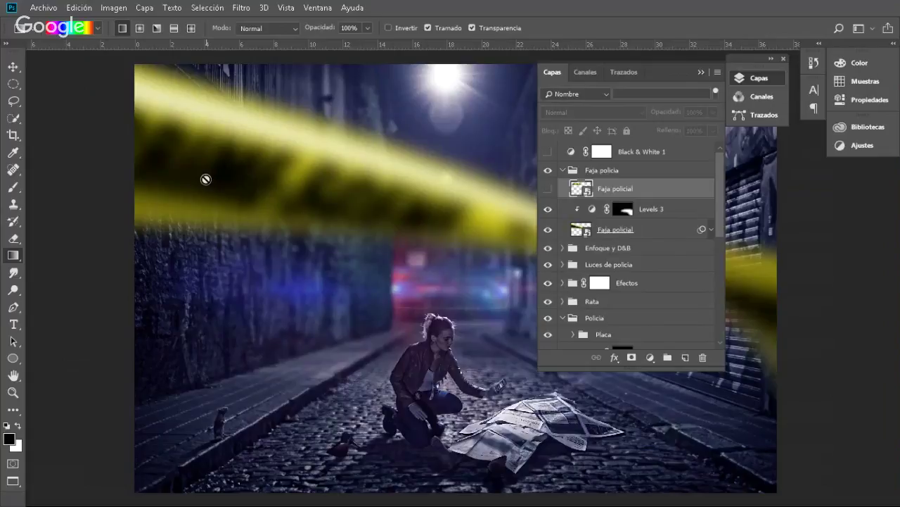
{"action": "double_click", "coordinate": [575, 231]}
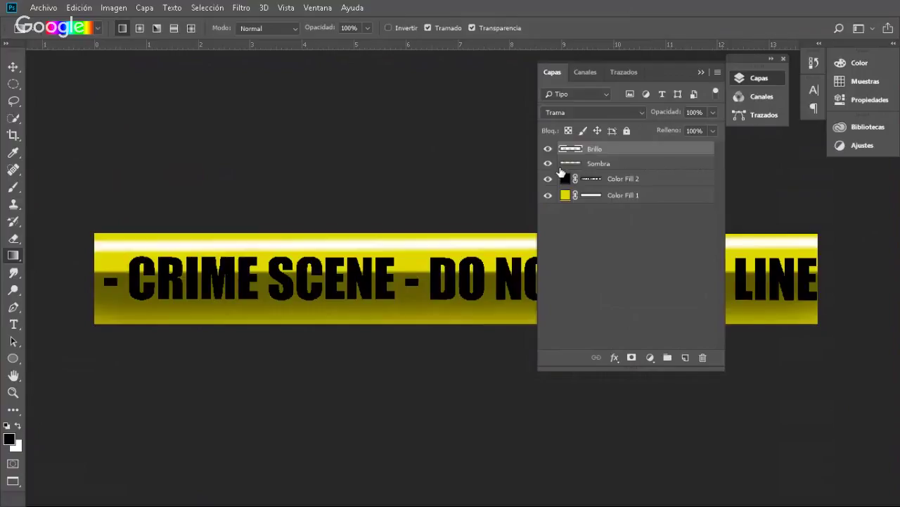
{"action": "key", "text": "ctrl+w"}
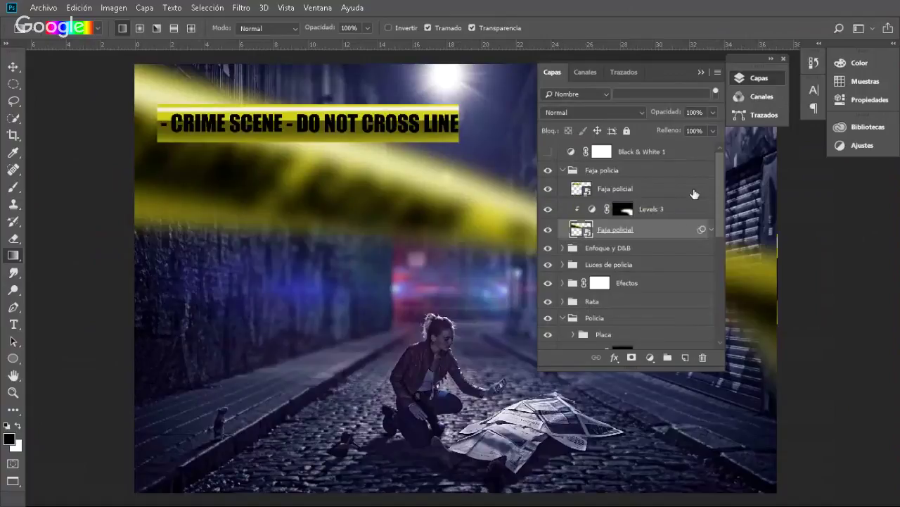
- Show the tape's Sombra and Brillo layers, then close the tape contents and Armado_Poli.psd unsaved
{"action": "double_click", "coordinate": [574, 231]}
{"action": "left_click", "coordinate": [548, 179]}
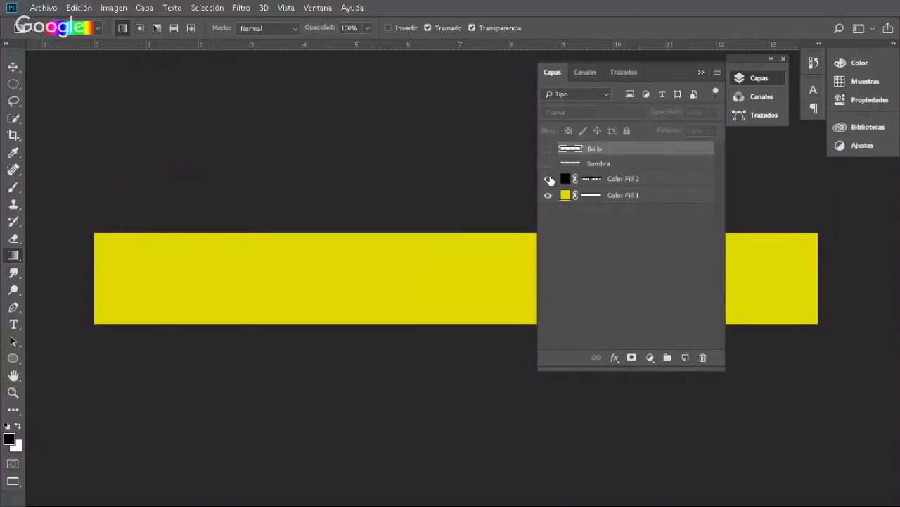
{"action": "left_click", "coordinate": [549, 178]}
{"action": "left_click", "coordinate": [548, 163]}
{"action": "left_click", "coordinate": [548, 148]}
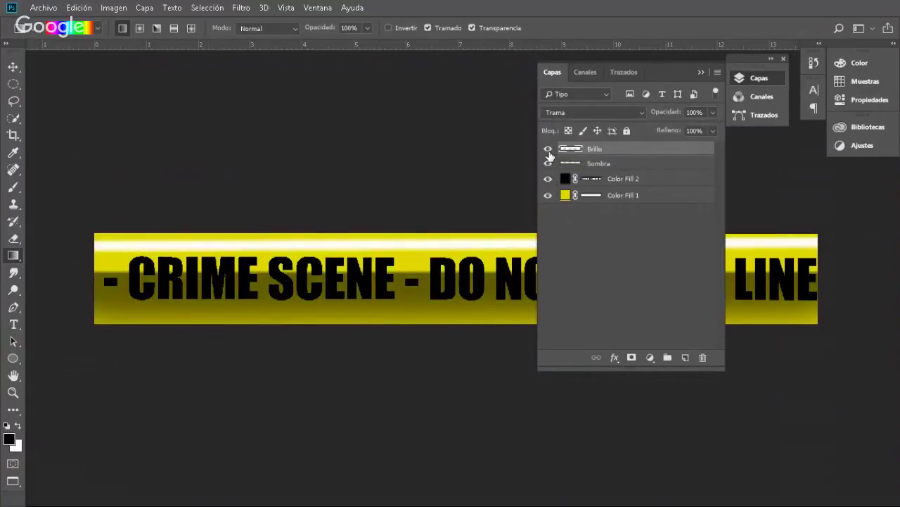
{"action": "key", "text": "ctrl+w"}
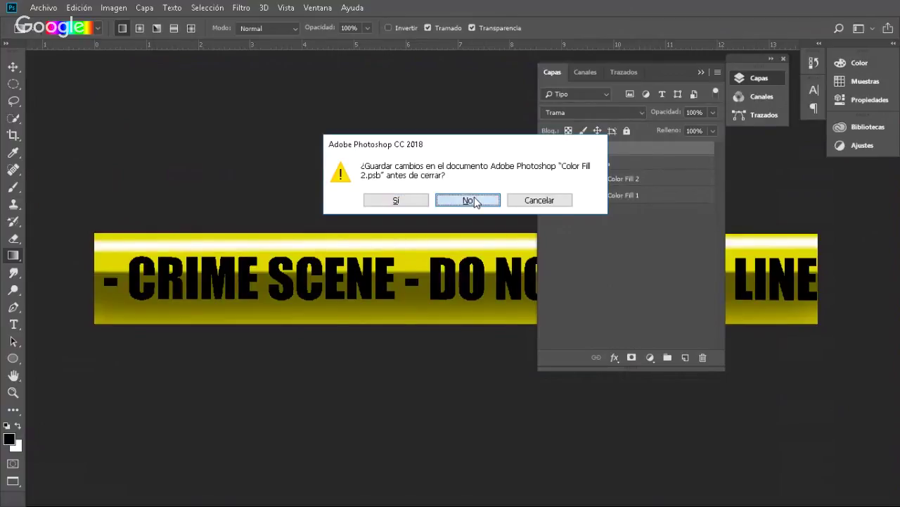
{"action": "left_click", "coordinate": [468, 201]}
{"action": "key", "text": "ctrl+w"}
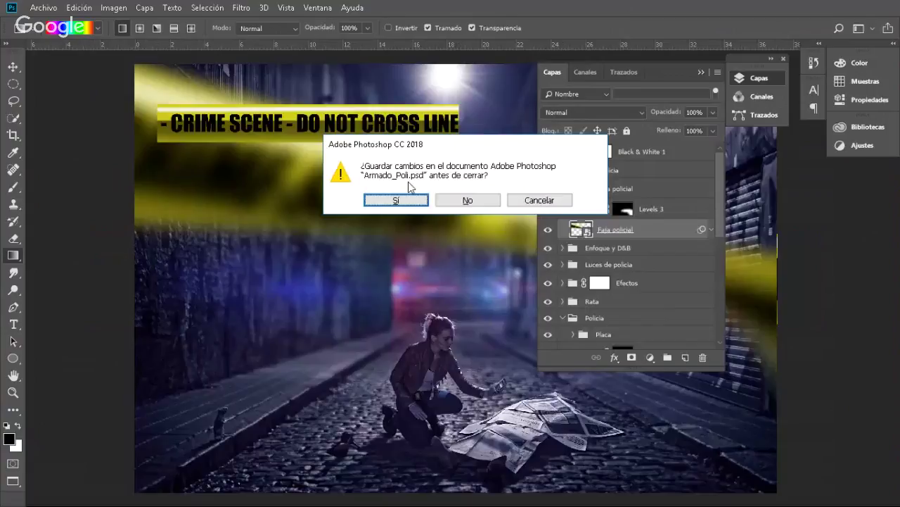
{"action": "left_click", "coordinate": [396, 199]}
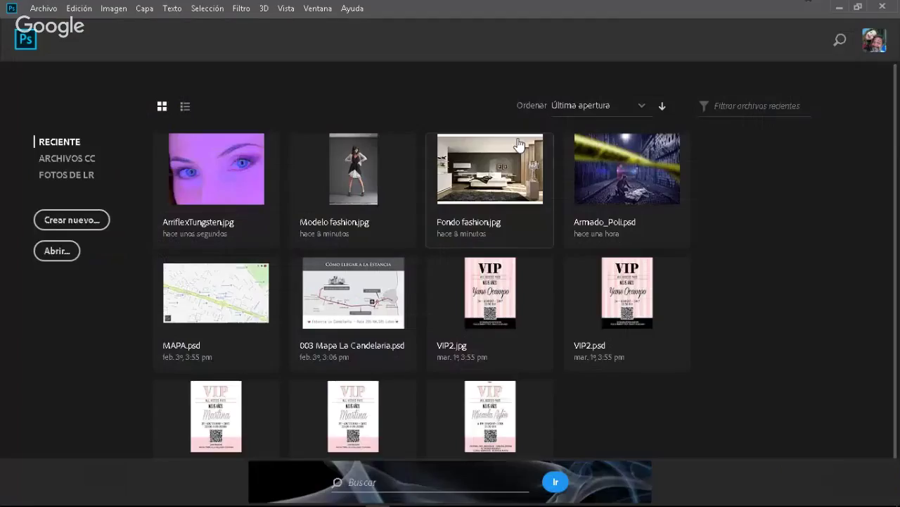
- Open udd01_elefante from the E: drive's _Mios > Elefante folder
{"action": "left_click", "coordinate": [62, 253]}
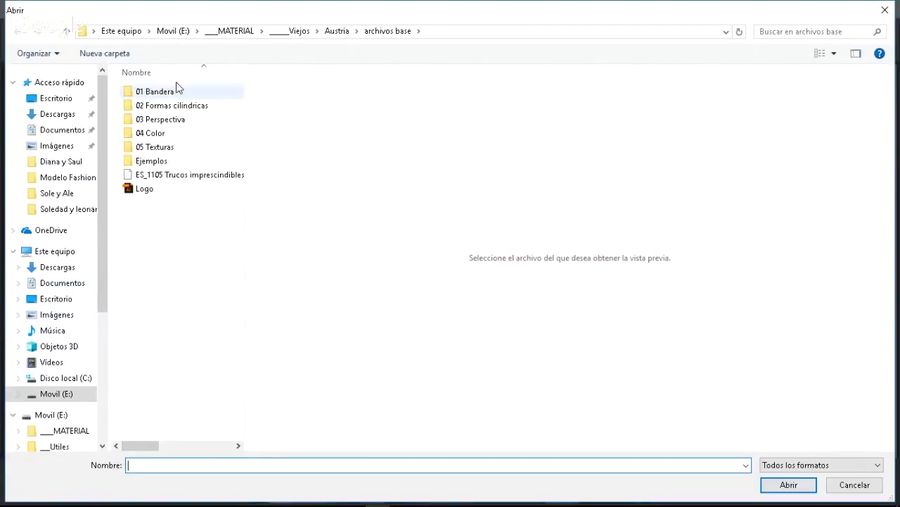
{"action": "left_click", "coordinate": [241, 38]}
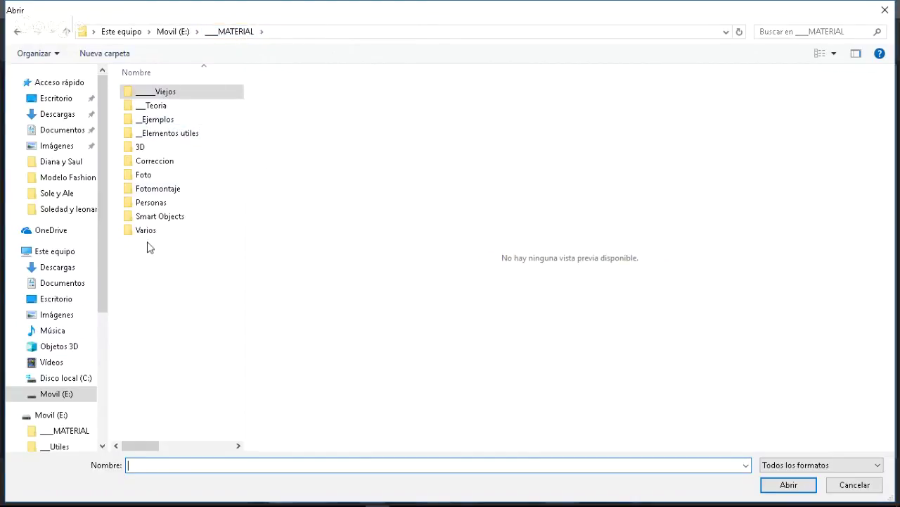
{"action": "left_click", "coordinate": [177, 34]}
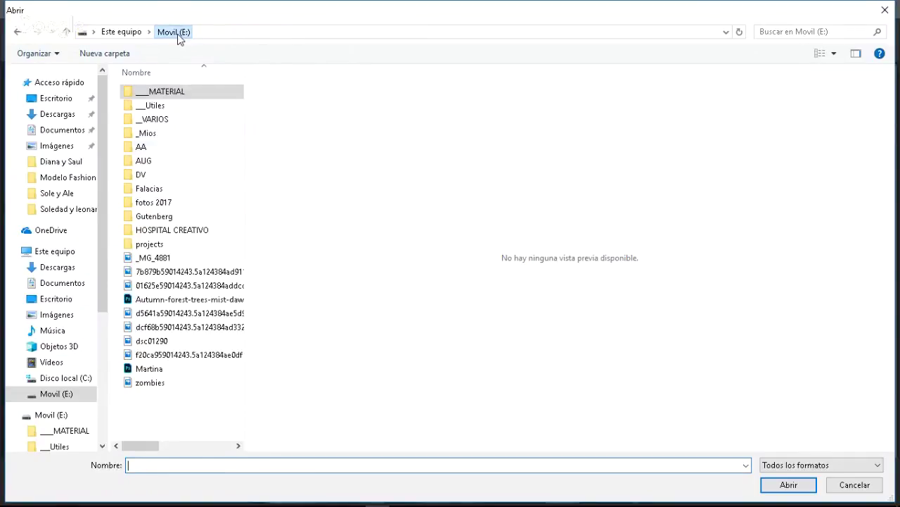
{"action": "key", "text": "End"}
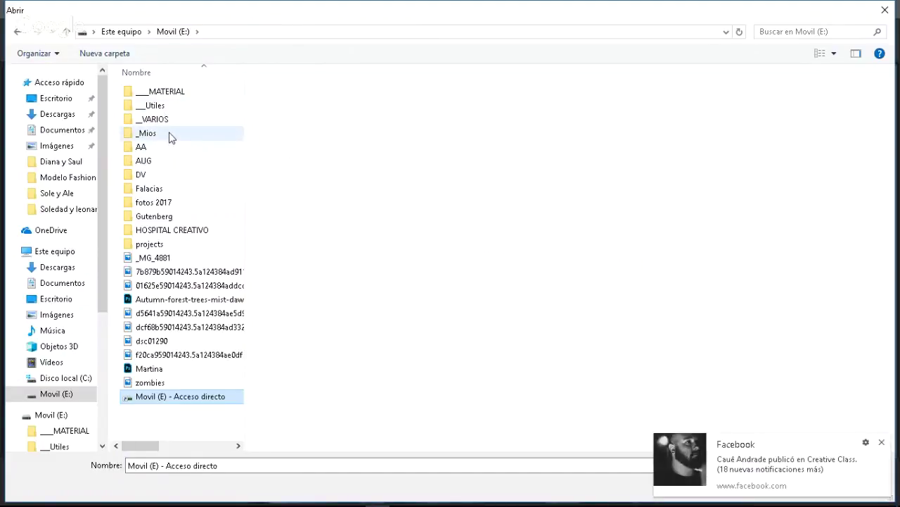
{"action": "left_click", "coordinate": [169, 137]}
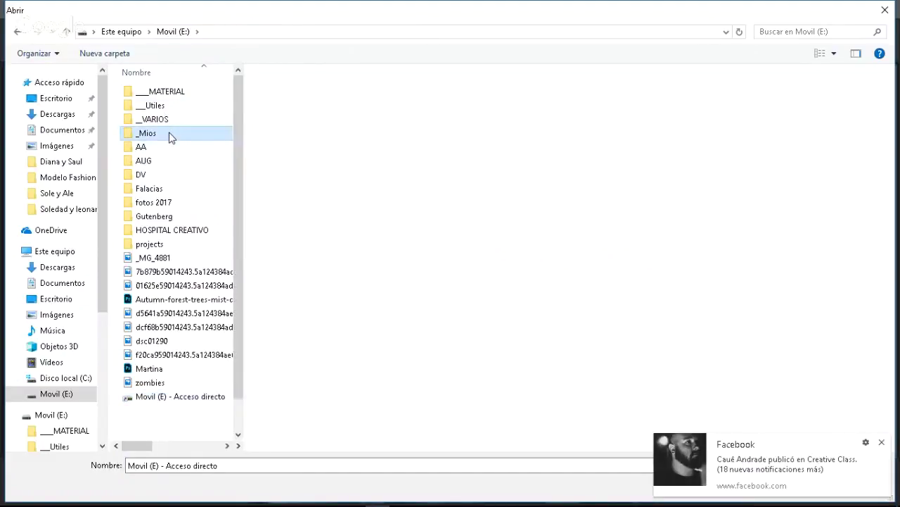
{"action": "double_click", "coordinate": [170, 137]}
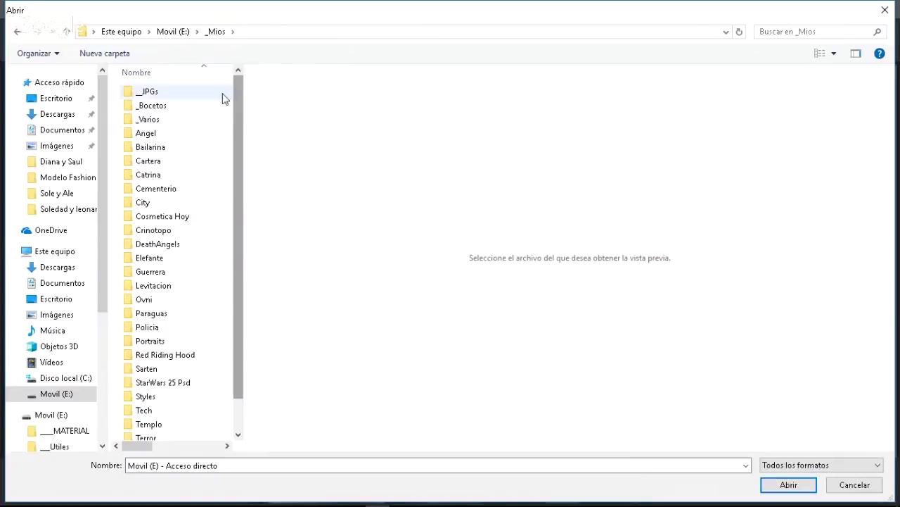
{"action": "left_click", "coordinate": [157, 260]}
{"action": "double_click", "coordinate": [156, 260]}
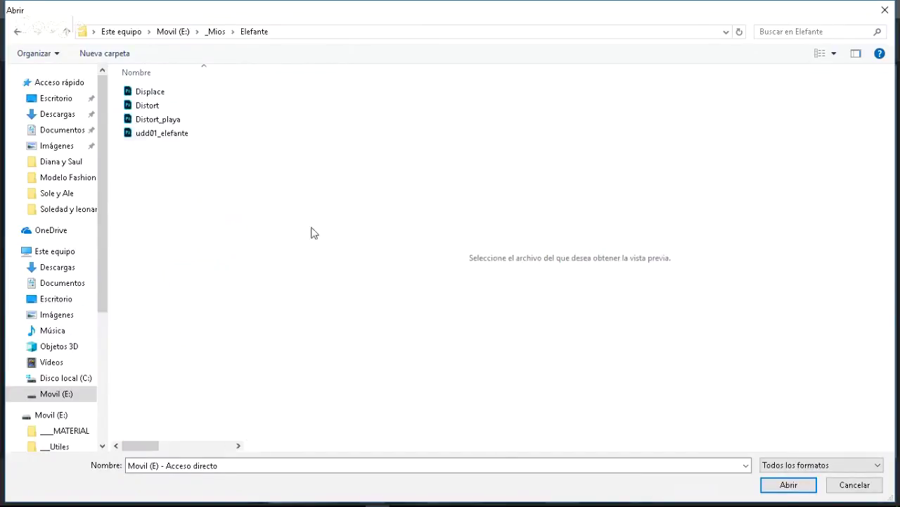
{"action": "left_click", "coordinate": [154, 137]}
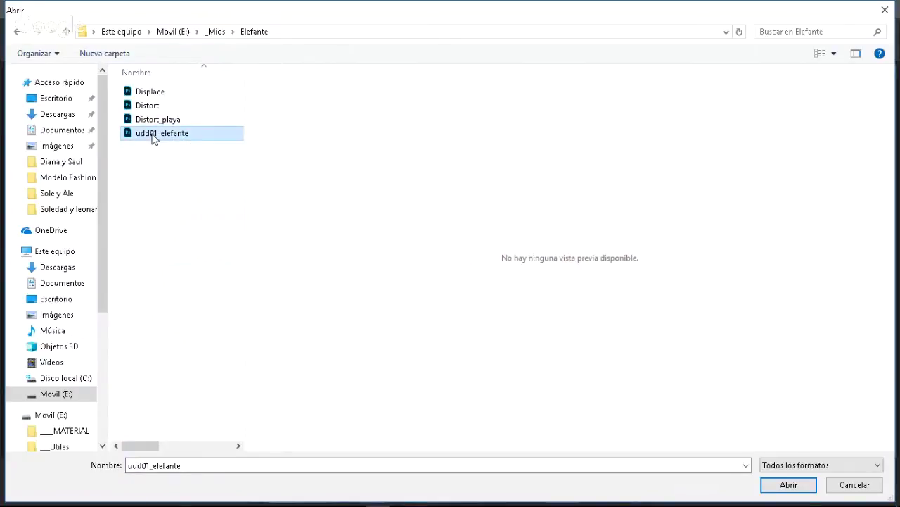
{"action": "double_click", "coordinate": [155, 137]}
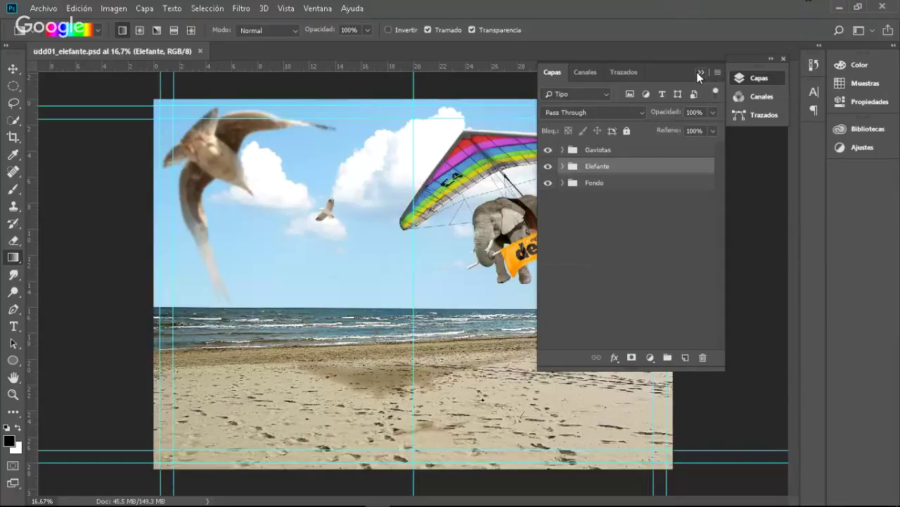
- Expand the Elefante group and open the Elefante smart object as Elefante11.psb
{"action": "left_click", "coordinate": [562, 166]}
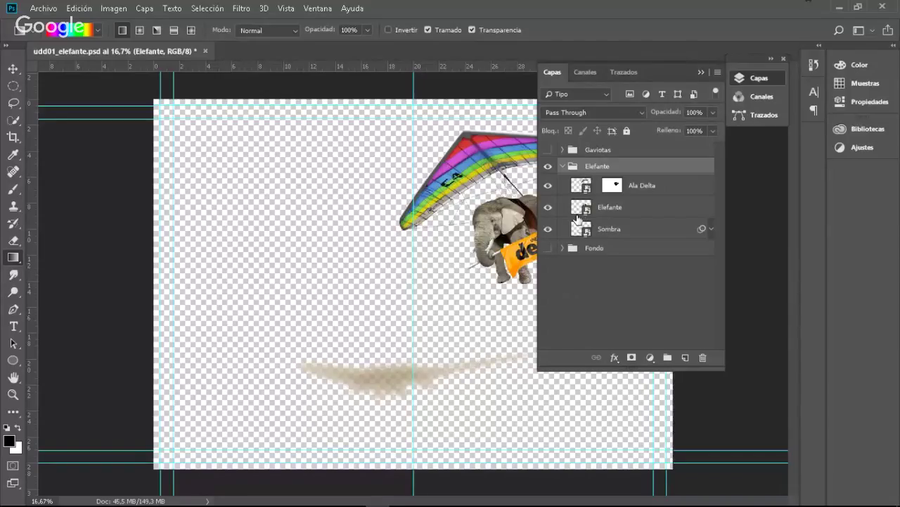
{"action": "left_click", "coordinate": [578, 211]}
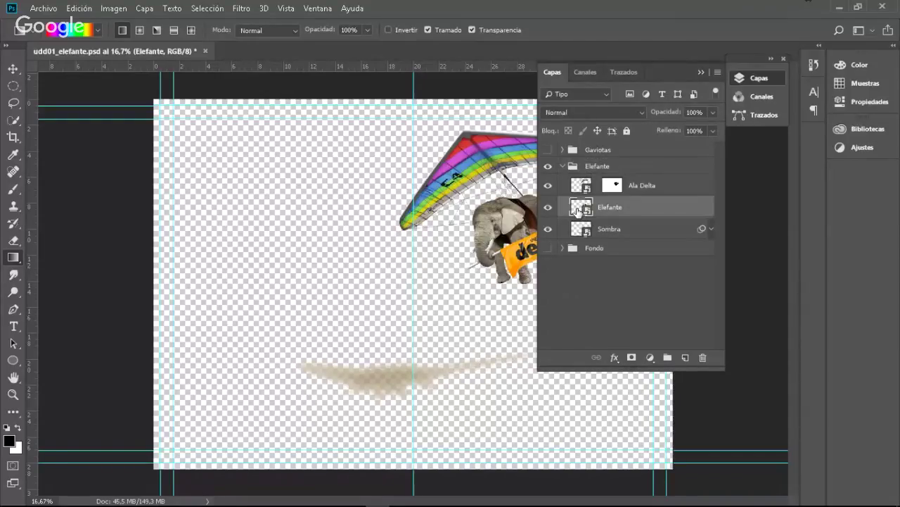
{"action": "double_click", "coordinate": [577, 210]}
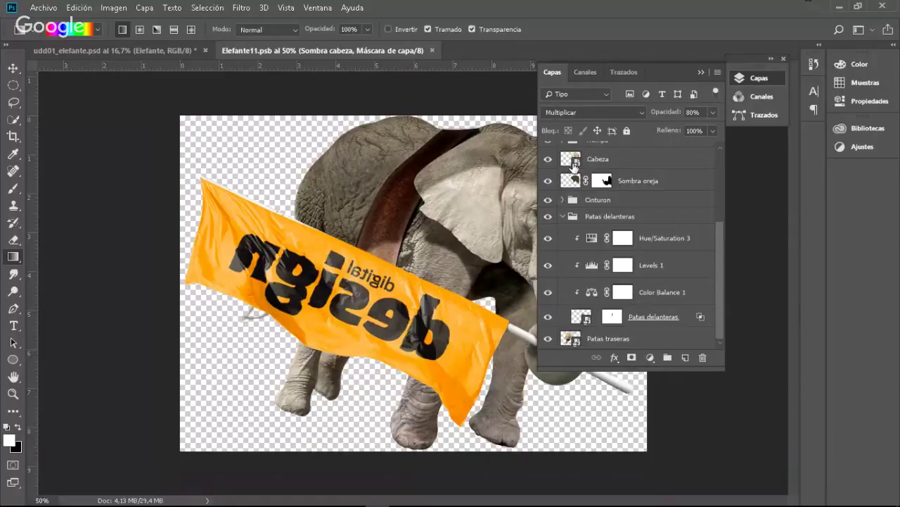
- Open the Cabeza smart object, show the Sombra and Correccion layers, then close it without saving
{"action": "key", "text": "shift+alt+n"}
{"action": "double_click", "coordinate": [571, 160]}
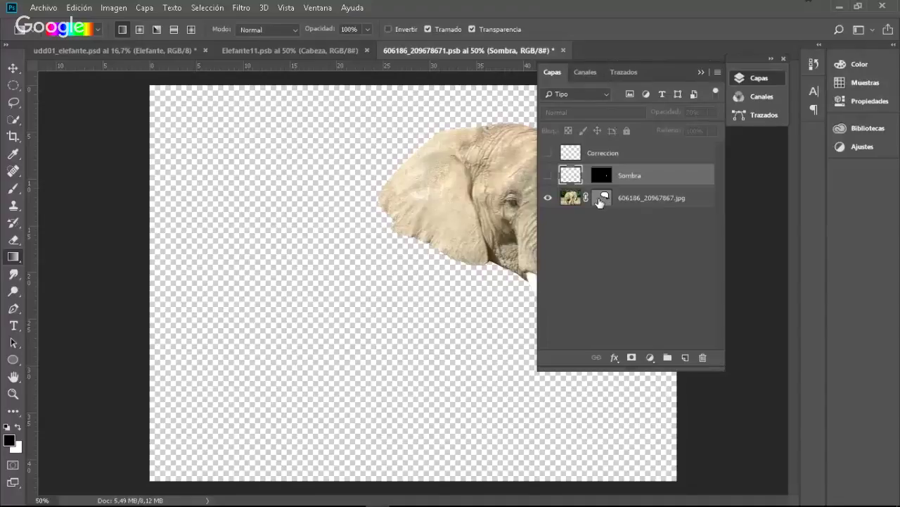
{"action": "left_click", "coordinate": [548, 175]}
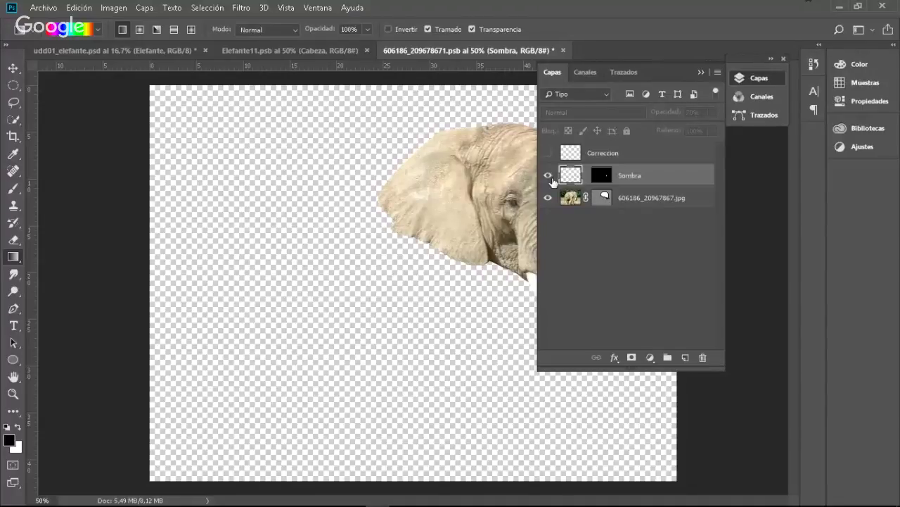
{"action": "left_click", "coordinate": [599, 179]}
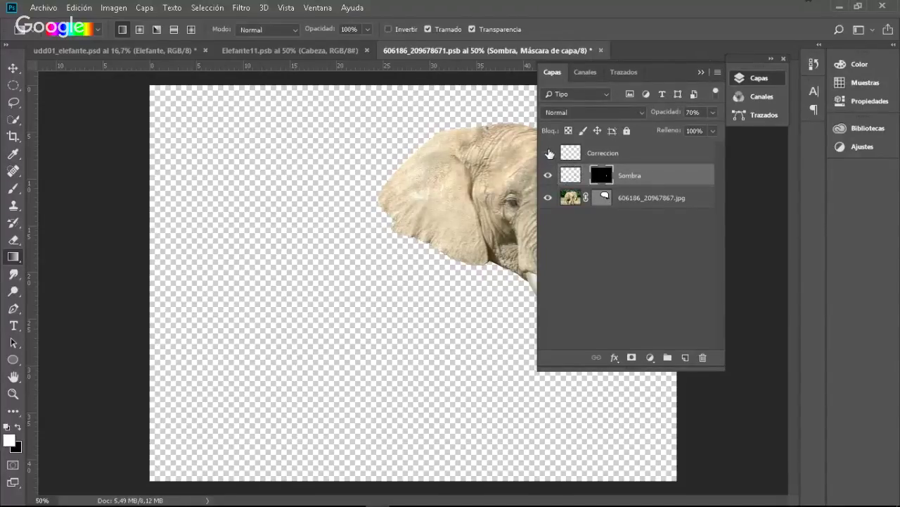
{"action": "left_click", "coordinate": [548, 152]}
{"action": "key", "text": "ctrl+w"}
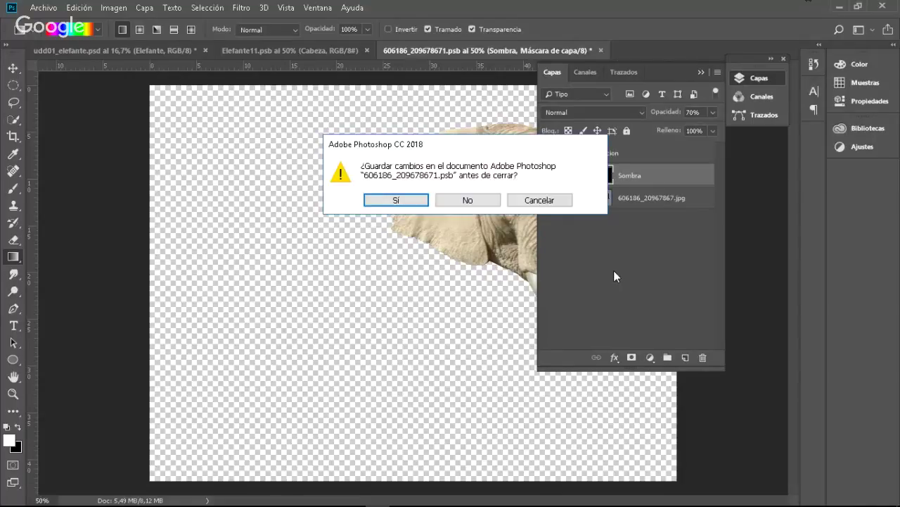
{"action": "left_click", "coordinate": [483, 204]}
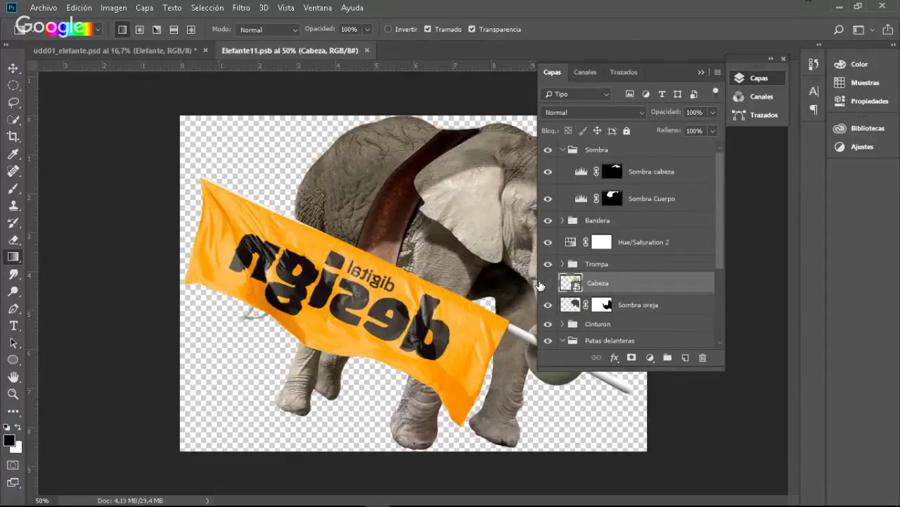
- Hide Cabeza, Sombra oreja and Cinturon, then close Elefante11.psb without saving
{"action": "left_click", "coordinate": [540, 284]}
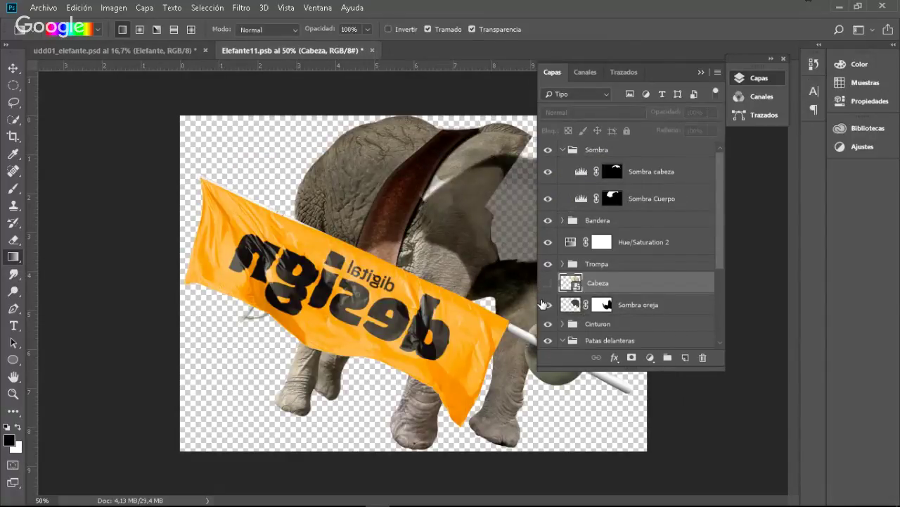
{"action": "left_click", "coordinate": [546, 305]}
{"action": "left_click", "coordinate": [548, 324]}
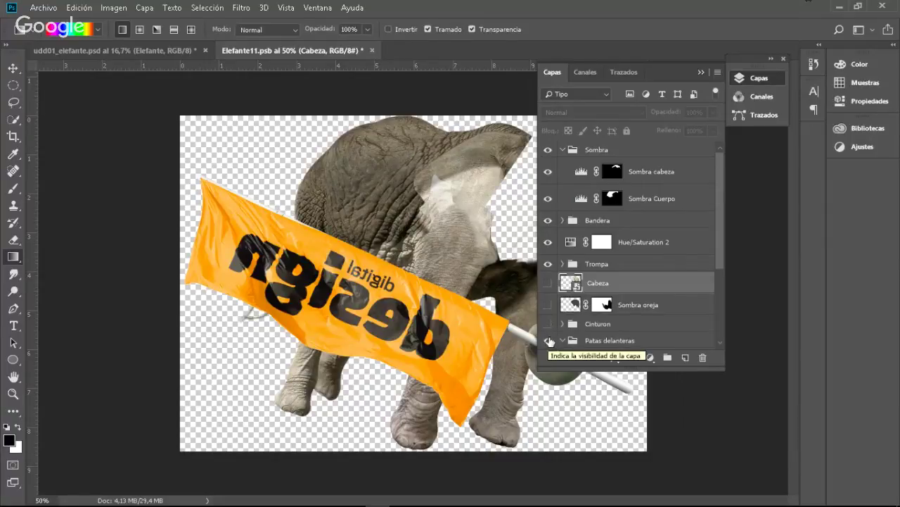
{"action": "key", "text": "ctrl+w"}
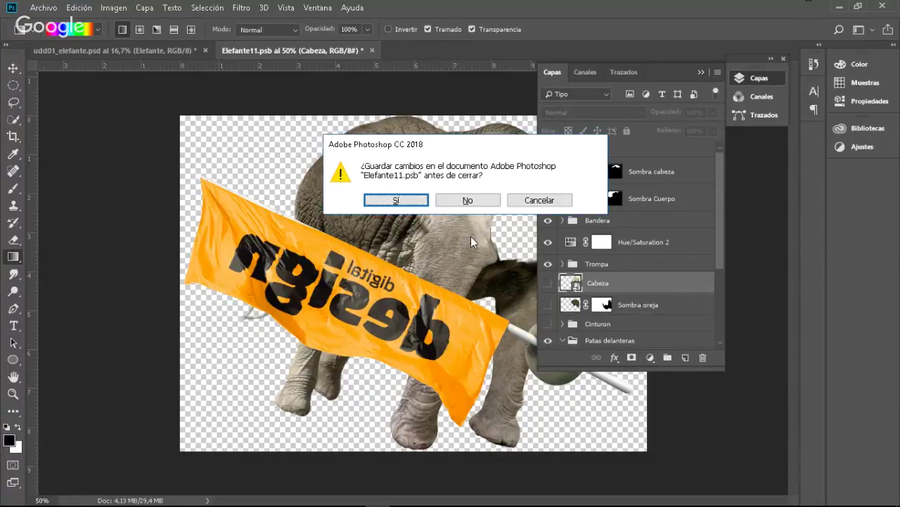
{"action": "left_click", "coordinate": [491, 201]}
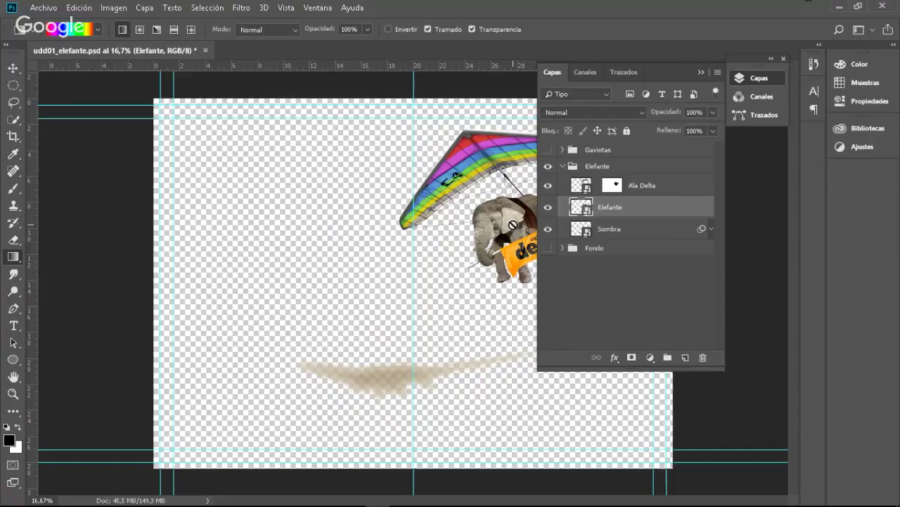
- Show the Fondo and Gaviotas groups, open the Elefante smart object and collapse Sombra
{"action": "left_click", "coordinate": [549, 248]}
{"action": "left_click", "coordinate": [548, 149]}
{"action": "double_click", "coordinate": [581, 206]}
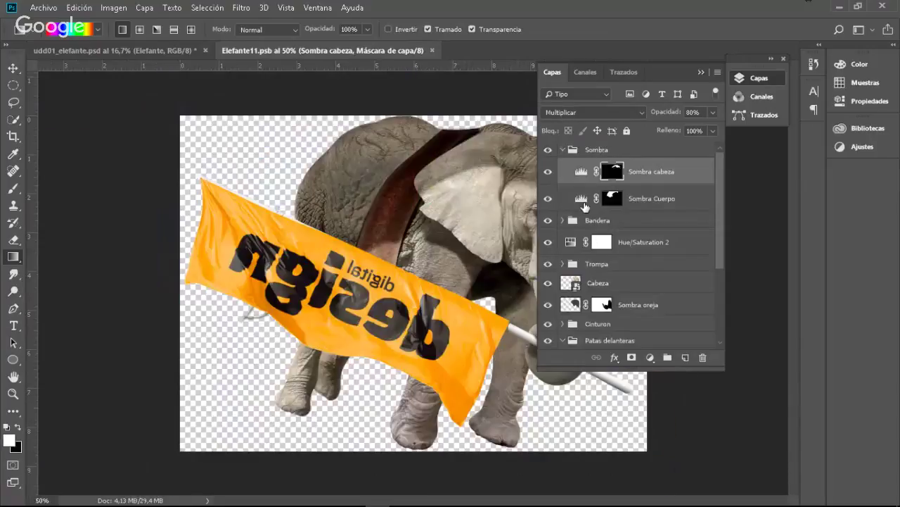
{"action": "left_click", "coordinate": [562, 149]}
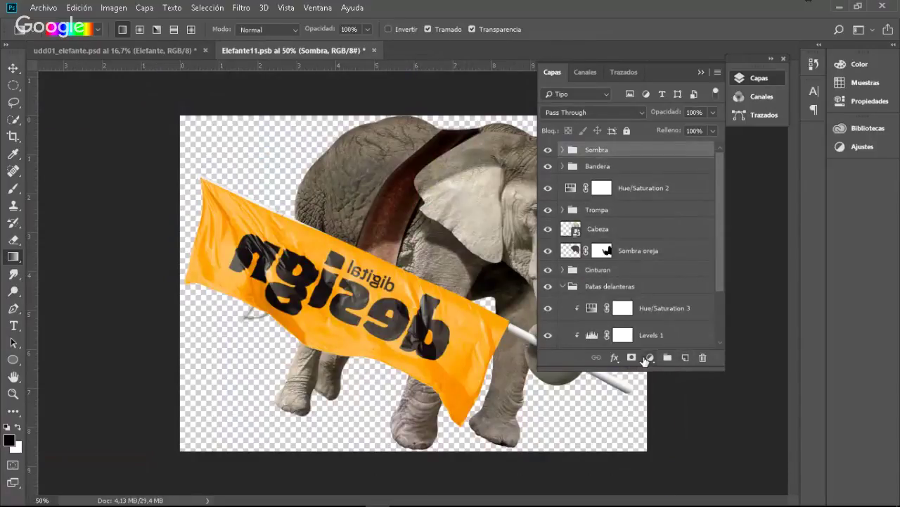
- Add a fully saturated magenta Color uniforme fill layer over the elephant
{"action": "left_click", "coordinate": [646, 360]}
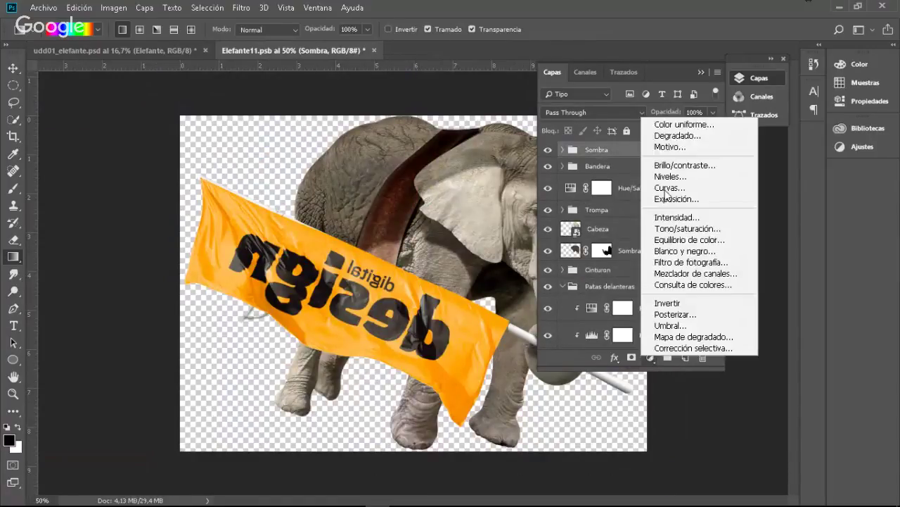
{"action": "left_click", "coordinate": [675, 125]}
{"action": "left_click", "coordinate": [448, 126]}
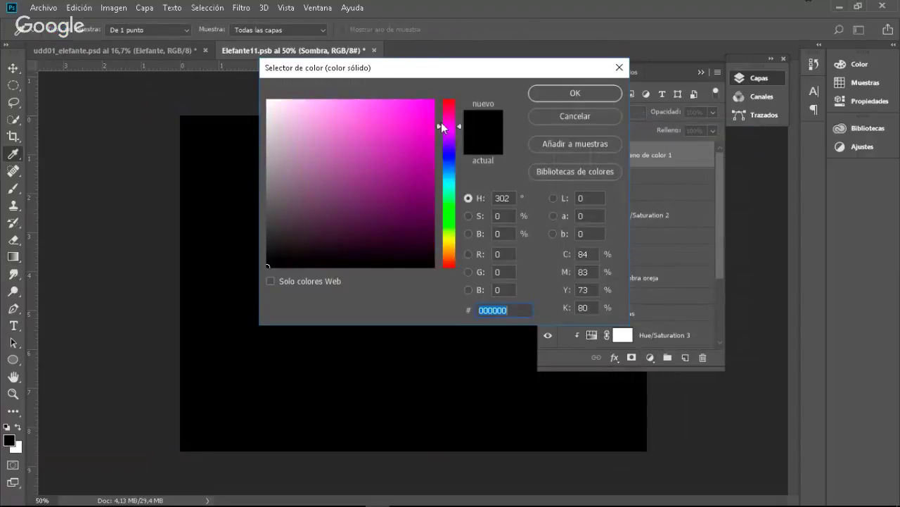
{"action": "left_click", "coordinate": [439, 108]}
{"action": "left_click", "coordinate": [574, 92]}
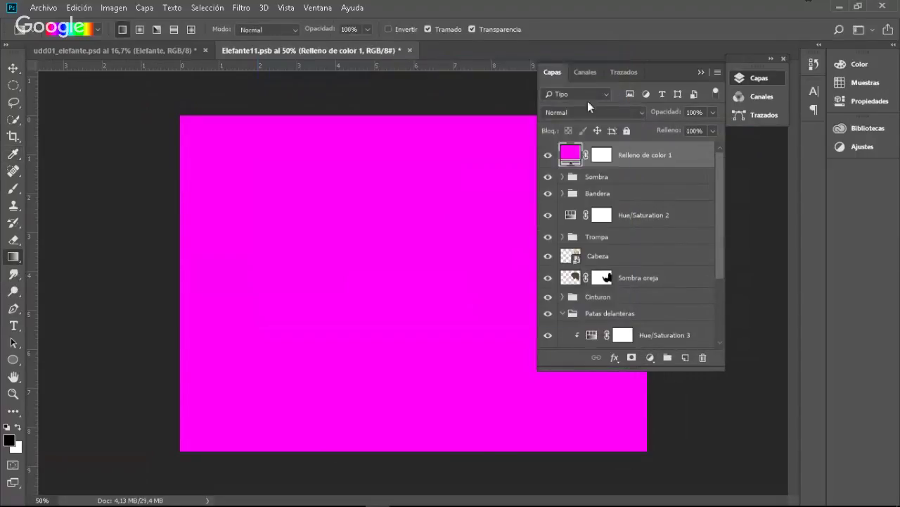
{"action": "left_click", "coordinate": [587, 111]}
- Set the fill to Multiplicar, save Elefante11.psb on closing, and close udd01_elefante.psd unsaved
{"action": "left_click", "coordinate": [571, 164]}
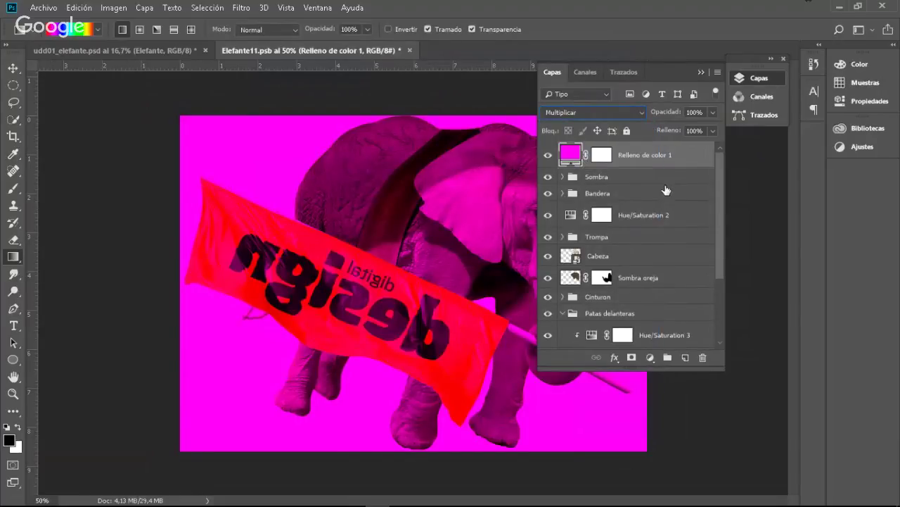
{"action": "key", "text": "ctrl+w"}
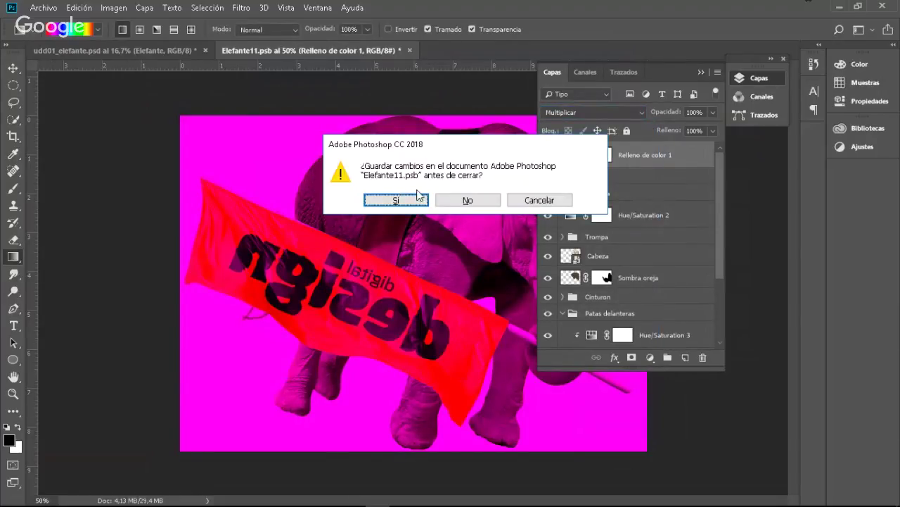
{"action": "left_click", "coordinate": [402, 197]}
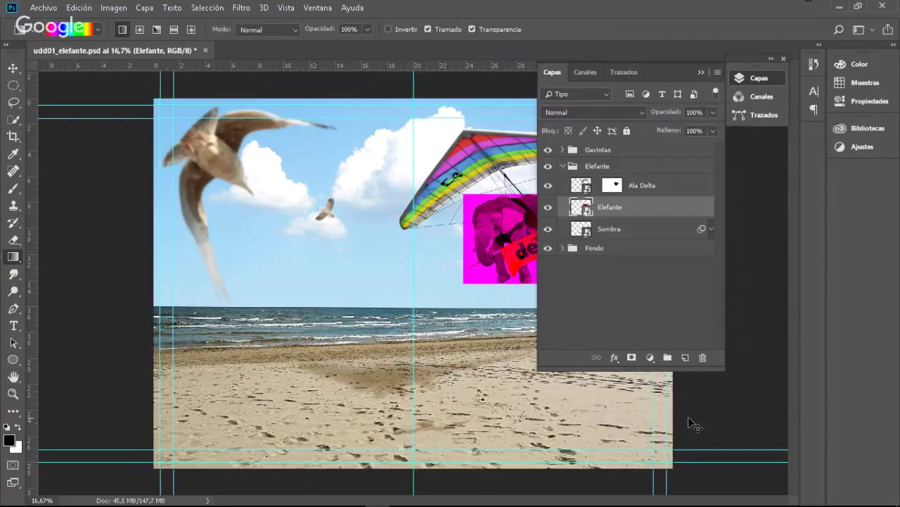
{"action": "key", "text": "ctrl+w"}
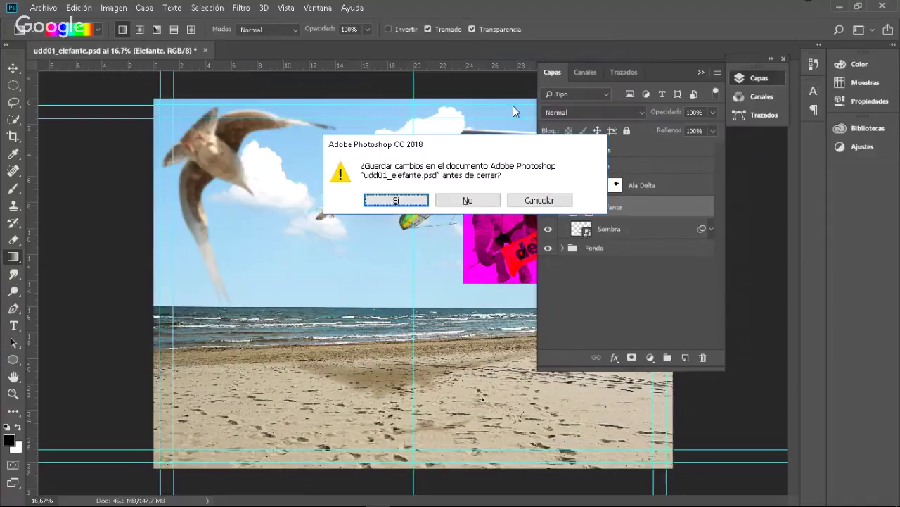
{"action": "left_click", "coordinate": [468, 200]}
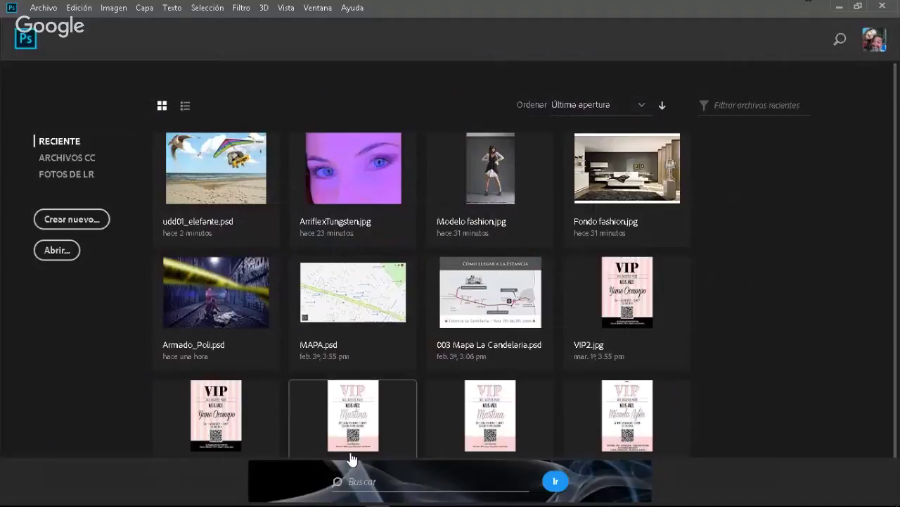
- Minimize Photoshop and the Hangouts window, and open the Ejemplos folder in File Explorer
{"action": "left_click", "coordinate": [839, 9]}
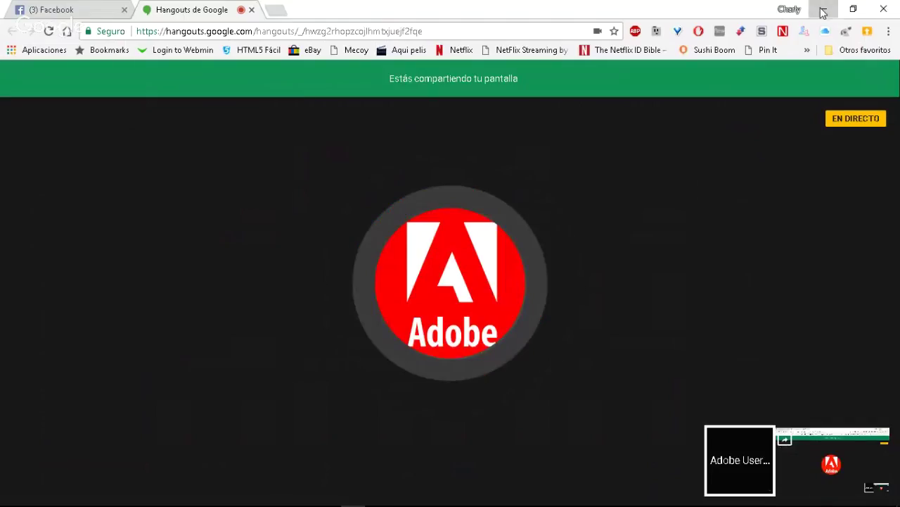
{"action": "left_click", "coordinate": [823, 11]}
{"action": "left_click", "coordinate": [84, 497]}
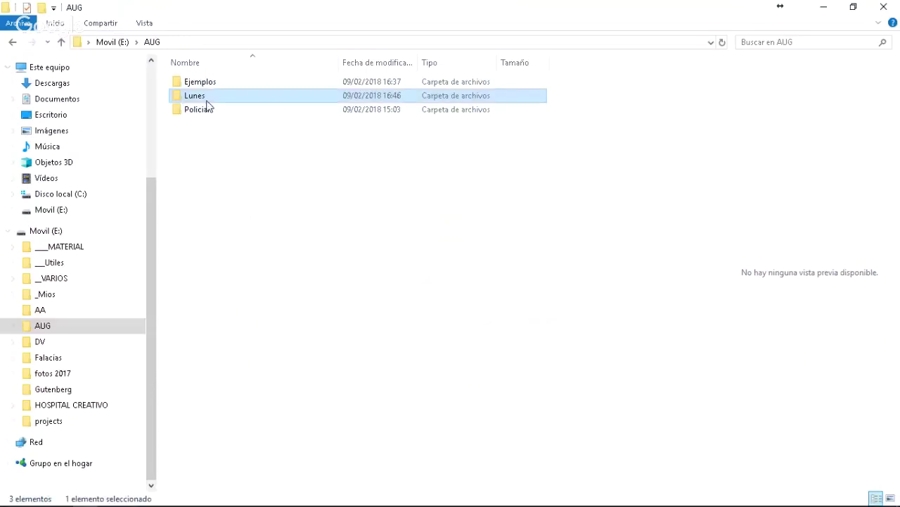
{"action": "double_click", "coordinate": [209, 86]}
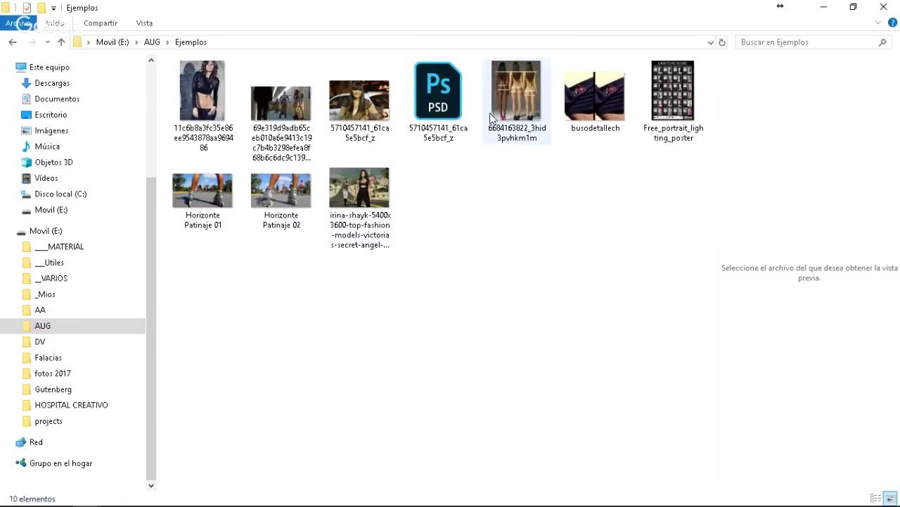
- Open the 69e319d9… hallway photo in the Photos viewer
{"action": "mouse_move", "coordinate": [343, 209]}
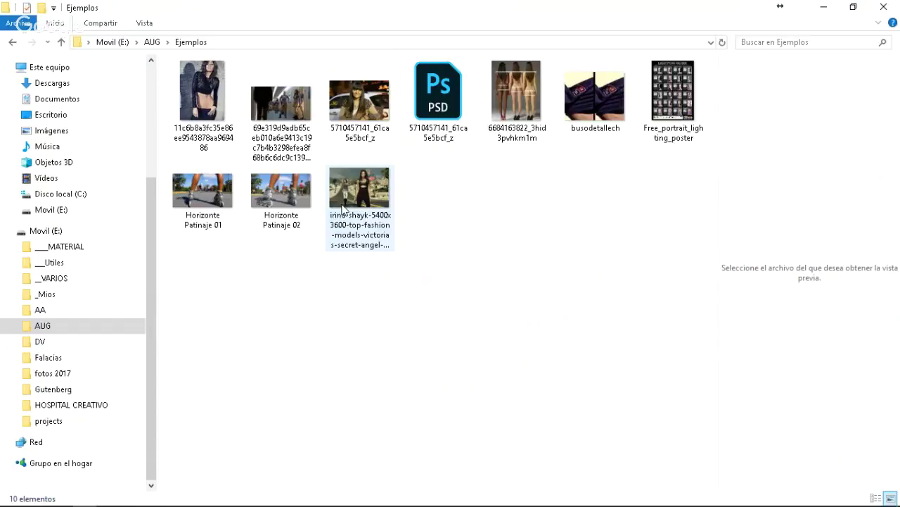
{"action": "left_click", "coordinate": [287, 106]}
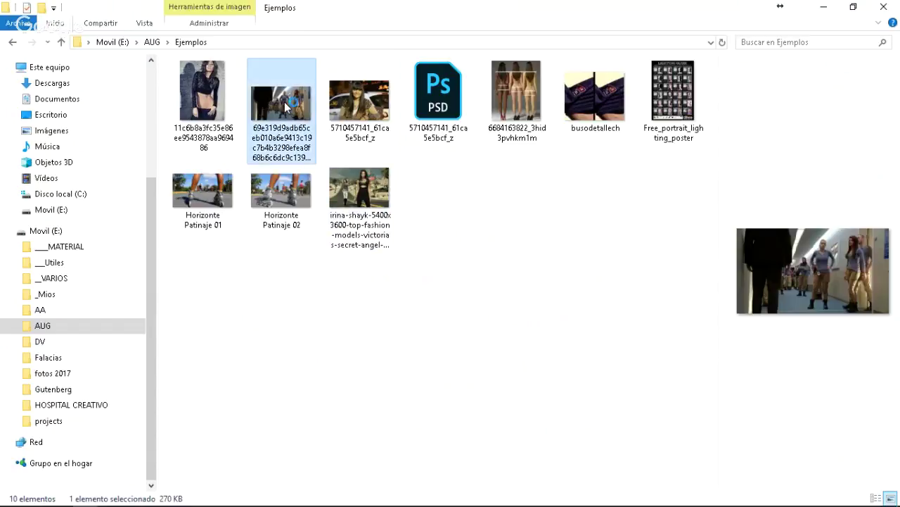
{"action": "double_click", "coordinate": [285, 106]}
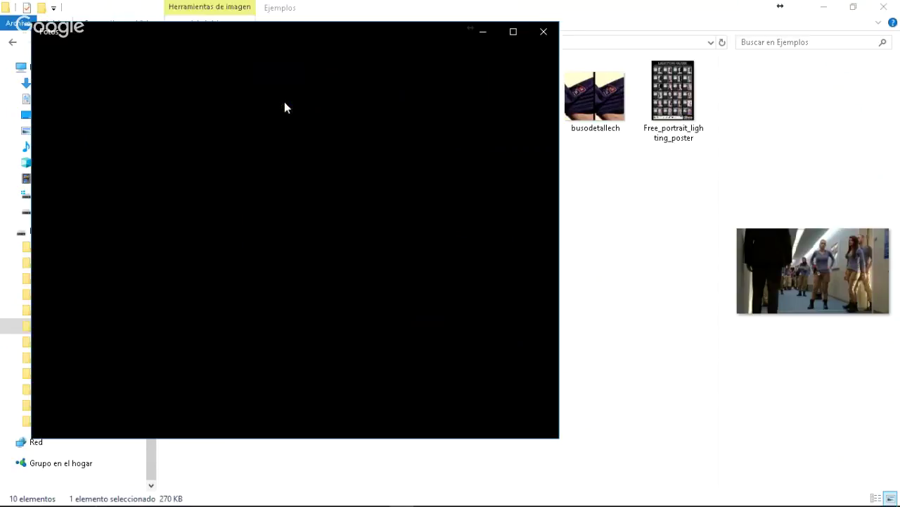
- Maximize then close the photo, and drag Horizonte Patinaje 01, 02, the hallway and road photos into Photoshop
{"action": "left_click", "coordinate": [513, 32]}
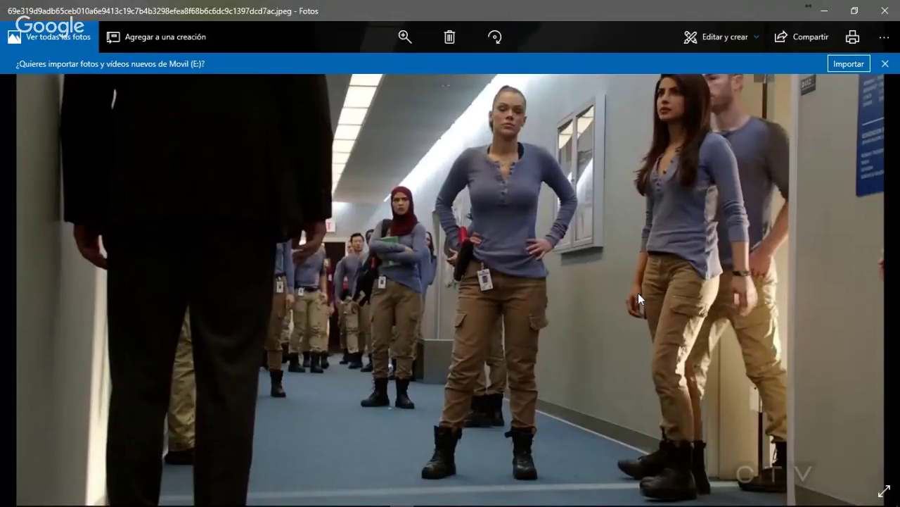
{"action": "left_click", "coordinate": [885, 11]}
{"action": "left_click", "coordinate": [203, 193], "text": "ctrl"}
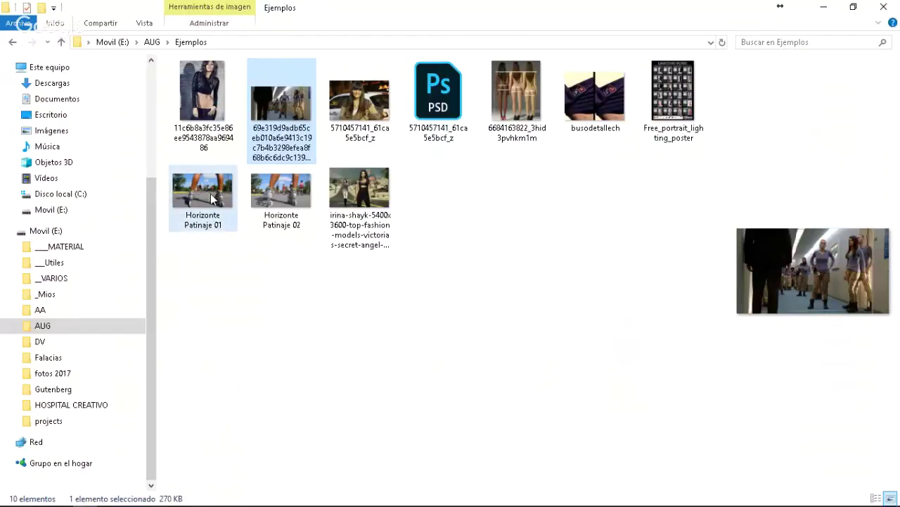
{"action": "left_click", "coordinate": [281, 193], "text": "ctrl"}
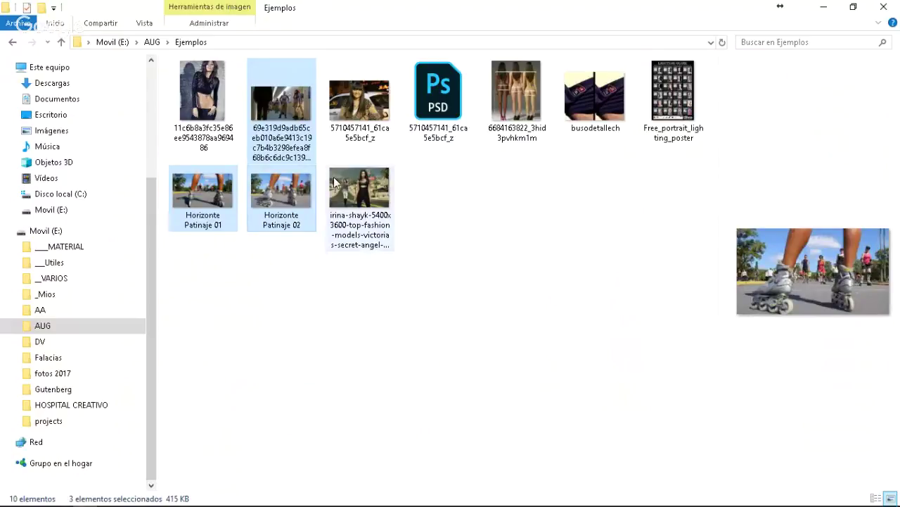
{"action": "left_click", "coordinate": [358, 188], "text": "ctrl"}
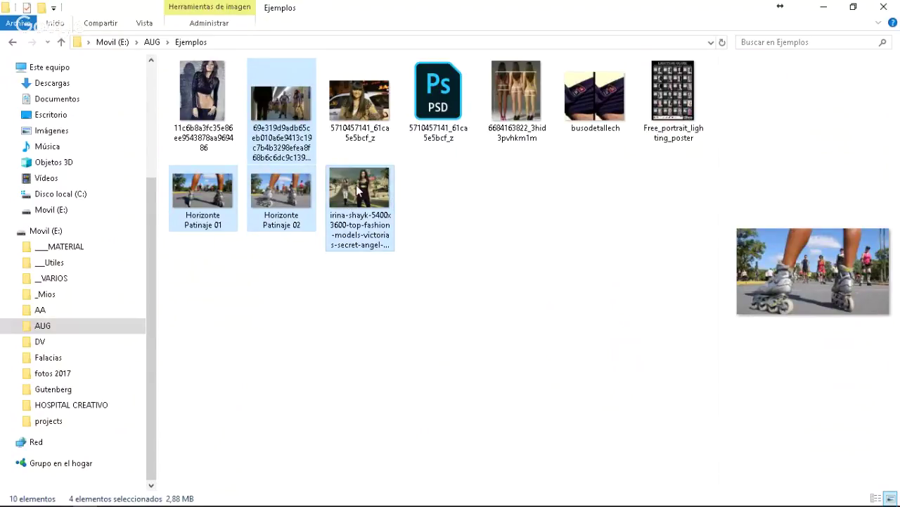
{"action": "left_click_drag", "start_coordinate": [357, 188], "coordinate": [377, 501]}
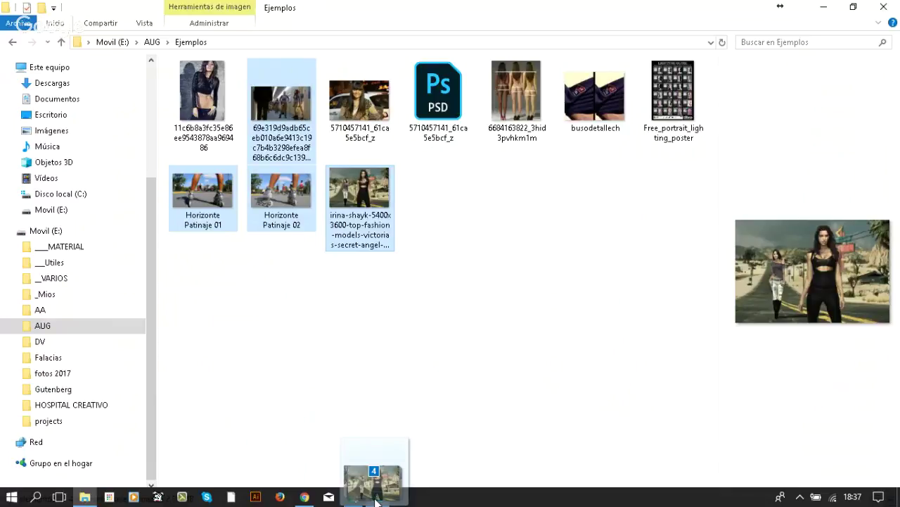
{"action": "left_click_drag", "start_coordinate": [376, 501], "coordinate": [668, 4]}
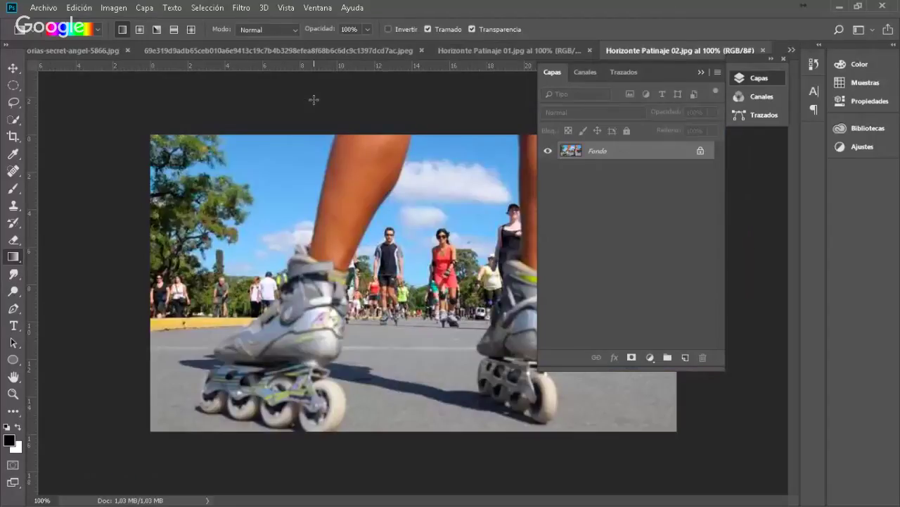
- Place a horizontal guide on the 69e319d9… hallway photo at the standing figures' hip level
{"action": "left_click", "coordinate": [298, 51]}
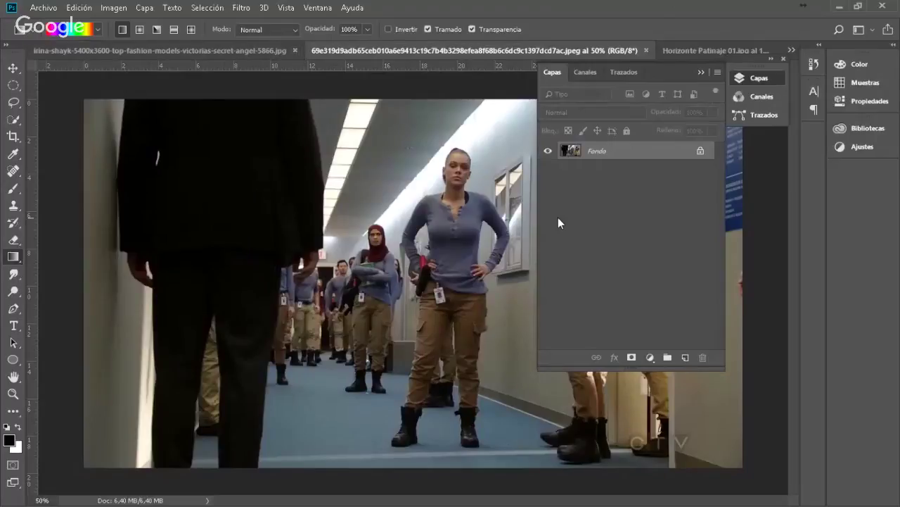
{"action": "left_click_drag", "start_coordinate": [444, 66], "coordinate": [494, 351]}
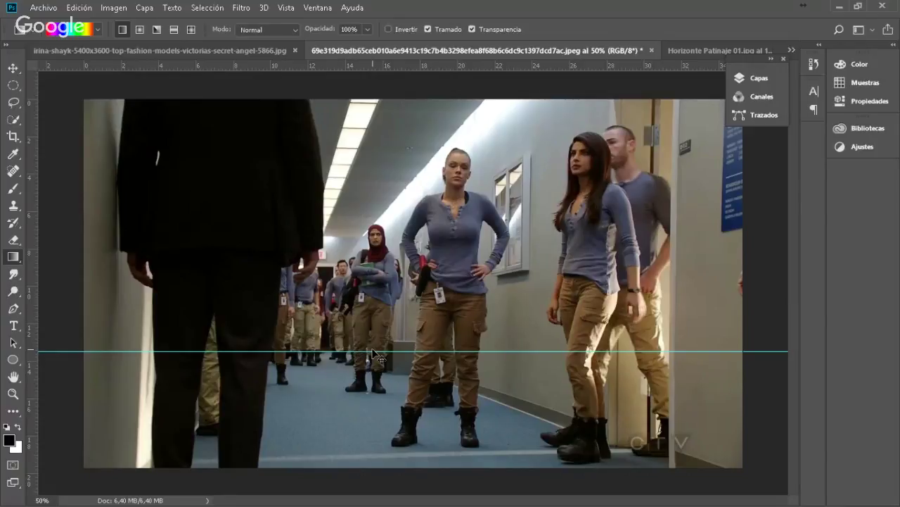
{"action": "left_click_drag", "start_coordinate": [378, 351], "coordinate": [401, 314]}
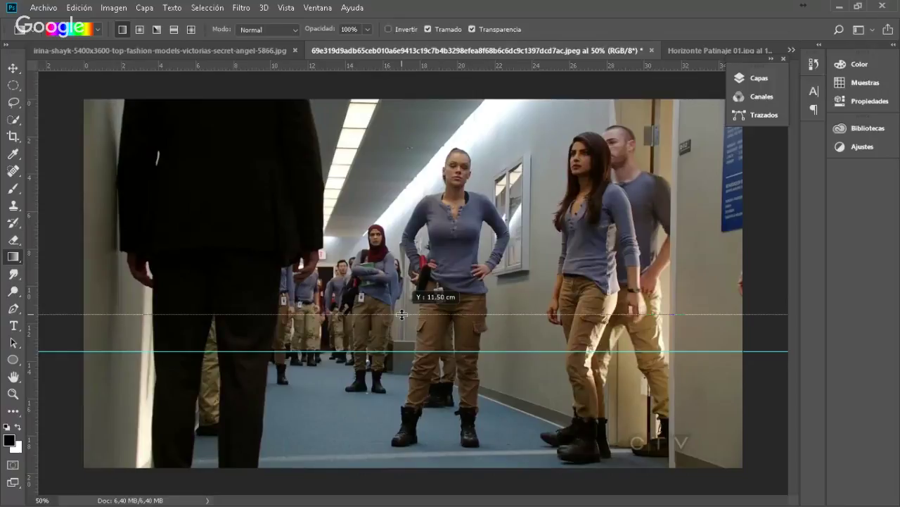
{"action": "left_click_drag", "start_coordinate": [402, 314], "coordinate": [401, 313]}
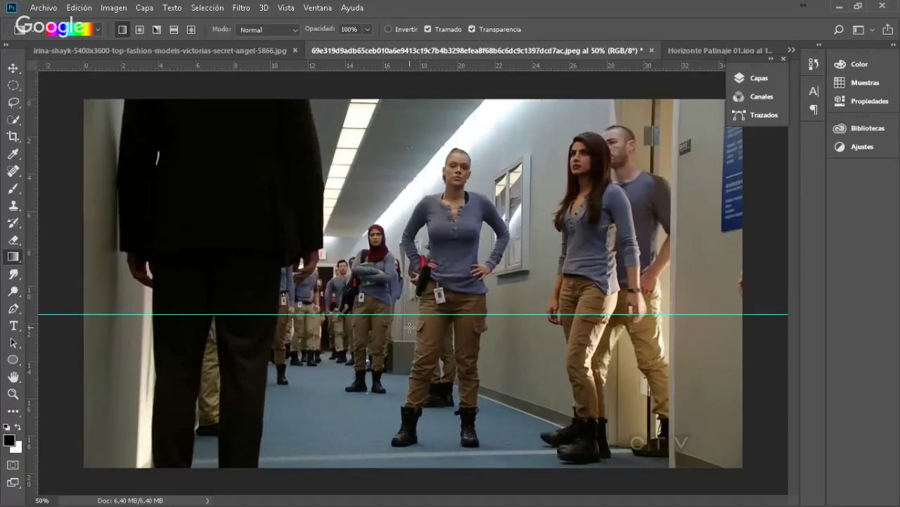
{"action": "key", "text": "ctrl+o"}
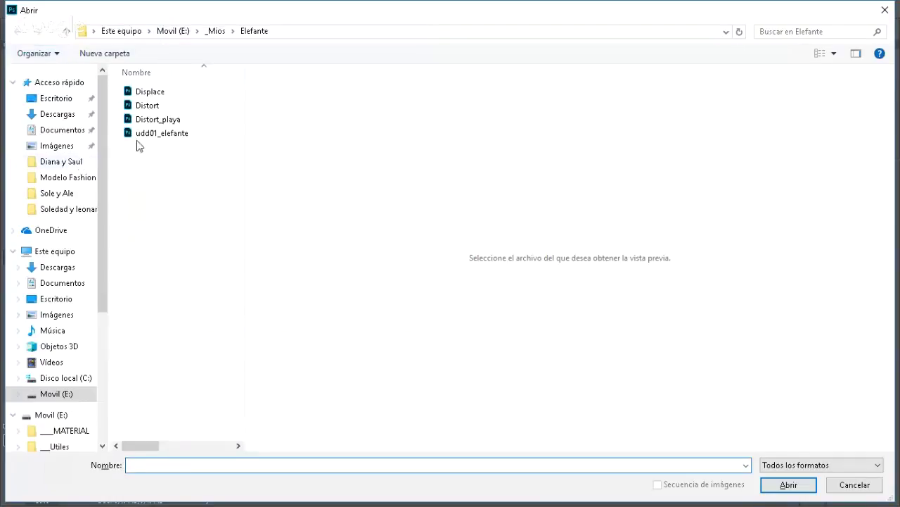
- Browse to Movil (E:) > ___MATERIAL and search for 'mODELO'
{"action": "left_click", "coordinate": [216, 33]}
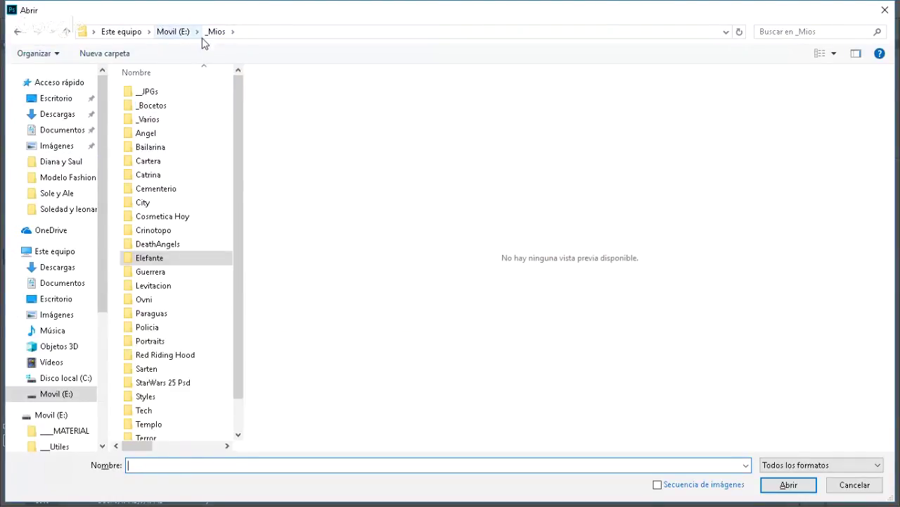
{"action": "left_click", "coordinate": [169, 32]}
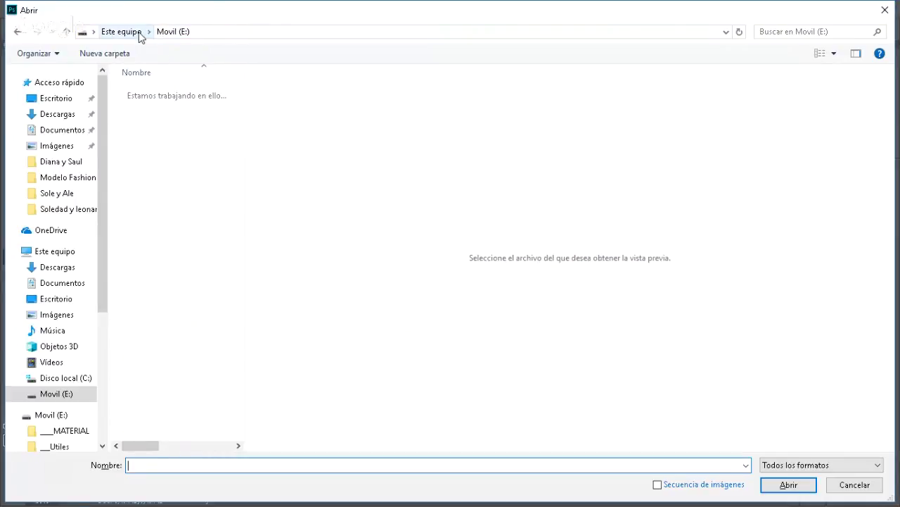
{"action": "left_click", "coordinate": [134, 32]}
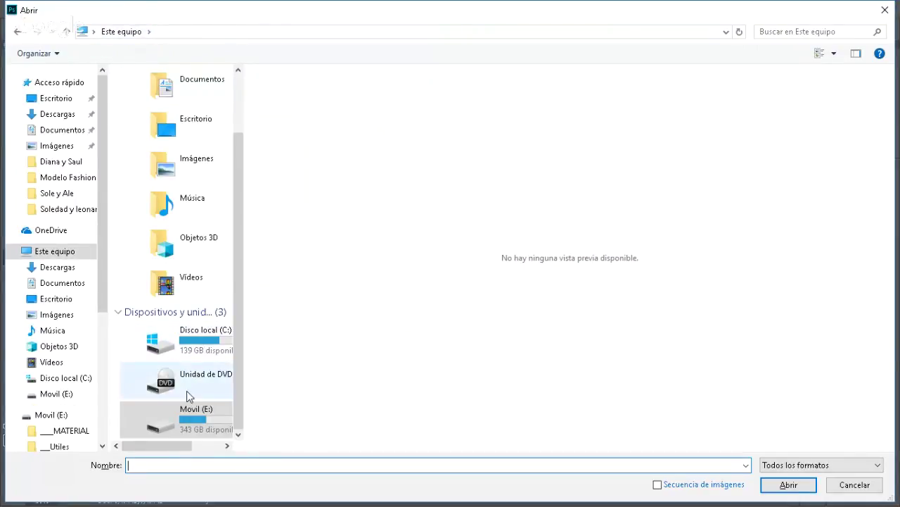
{"action": "double_click", "coordinate": [157, 423]}
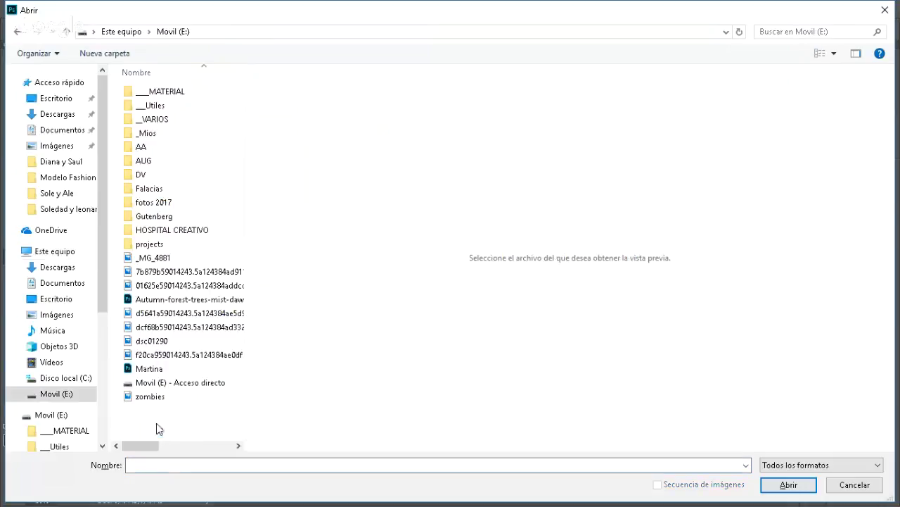
{"action": "double_click", "coordinate": [168, 93]}
{"action": "left_click", "coordinate": [793, 33]}
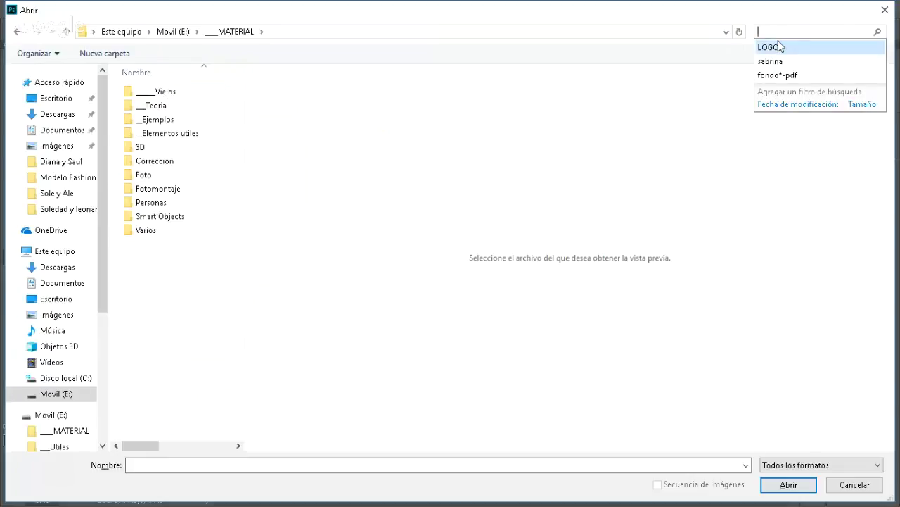
{"action": "type", "text": "mODELO"}
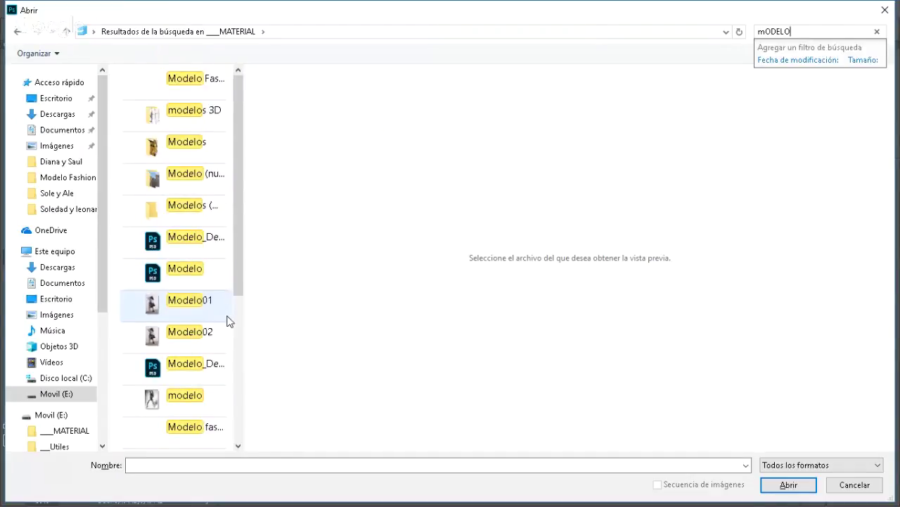
- Open the Modelos folder result and open 2014-03-12-Looks-festa-004 in Photoshop
{"action": "left_click", "coordinate": [276, 224]}
{"action": "left_click_drag", "start_coordinate": [238, 244], "coordinate": [241, 375]}
{"action": "left_click", "coordinate": [156, 192]}
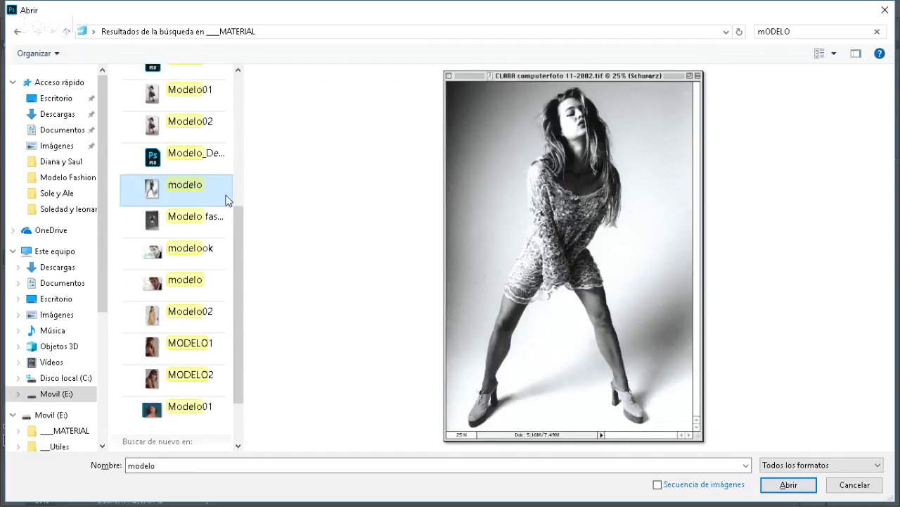
{"action": "left_click_drag", "start_coordinate": [238, 253], "coordinate": [243, 127]}
{"action": "left_click", "coordinate": [156, 158]}
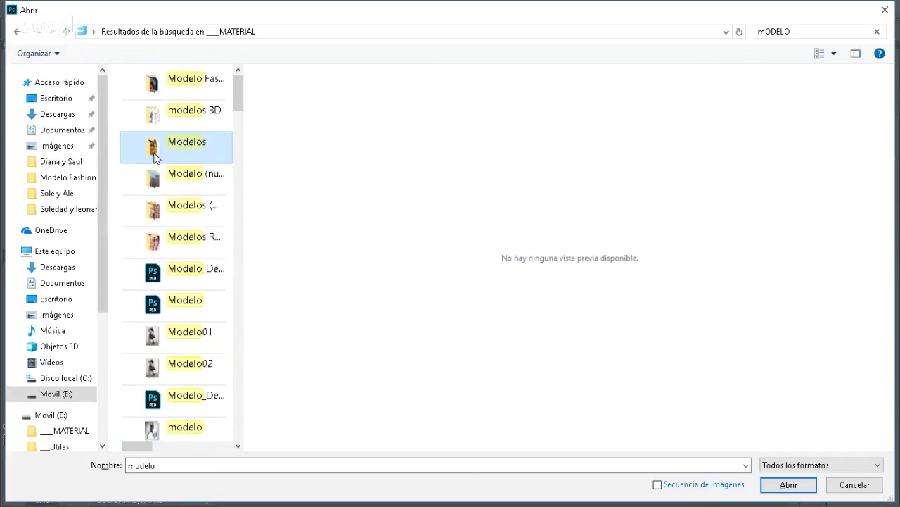
{"action": "double_click", "coordinate": [156, 158]}
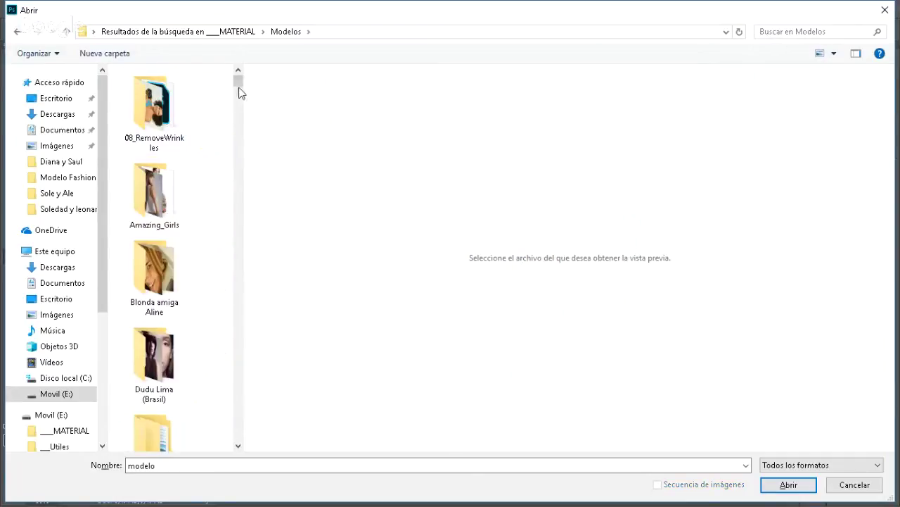
{"action": "left_click_drag", "start_coordinate": [243, 84], "coordinate": [242, 121]}
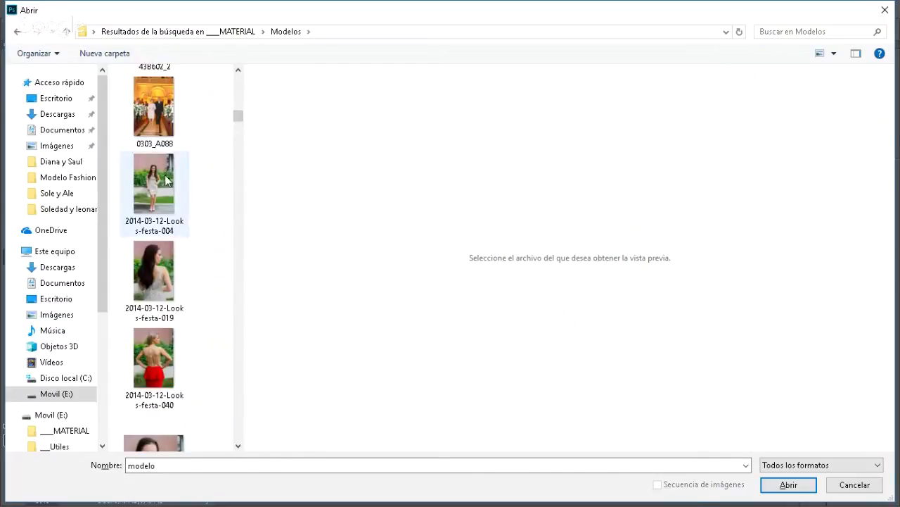
{"action": "left_click", "coordinate": [154, 194]}
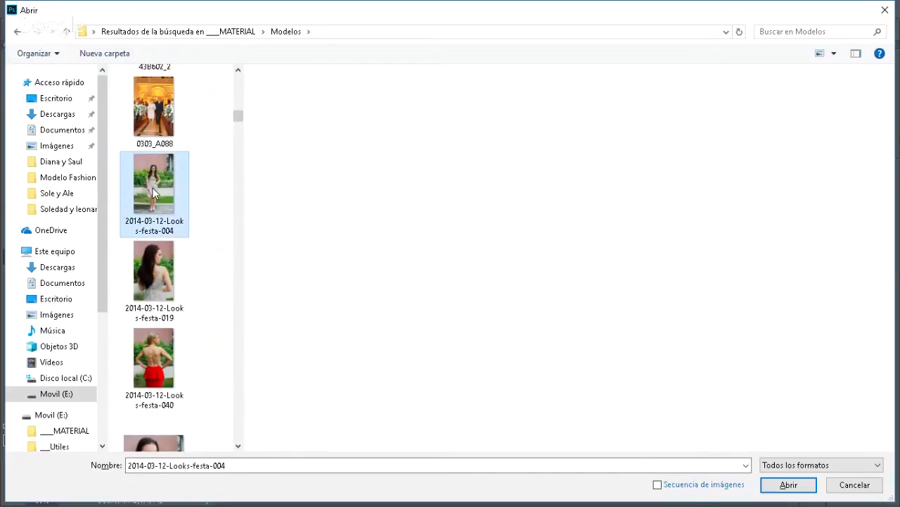
{"action": "left_click", "coordinate": [787, 485]}
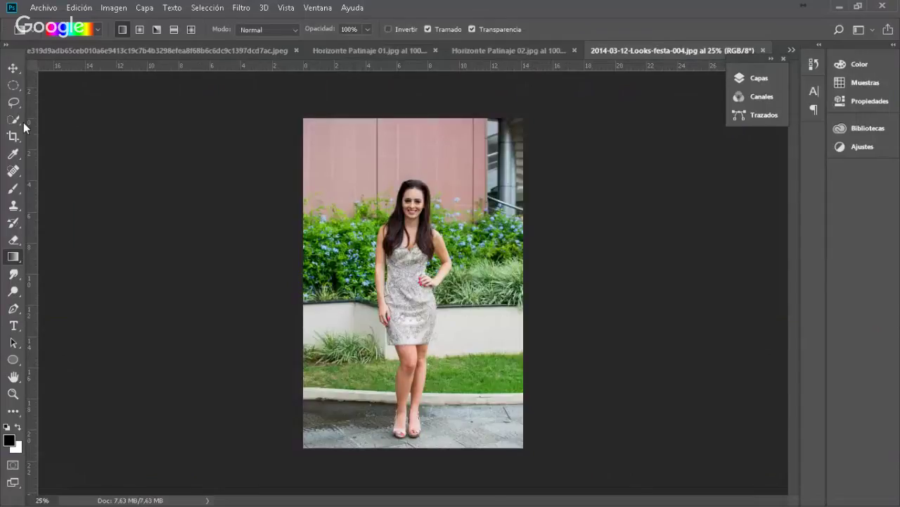
- Select the woman from head to feet with a 118 px selection brush, excluding the grass by her legs
{"action": "right_click", "coordinate": [468, 202]}
{"action": "right_click", "coordinate": [388, 184]}
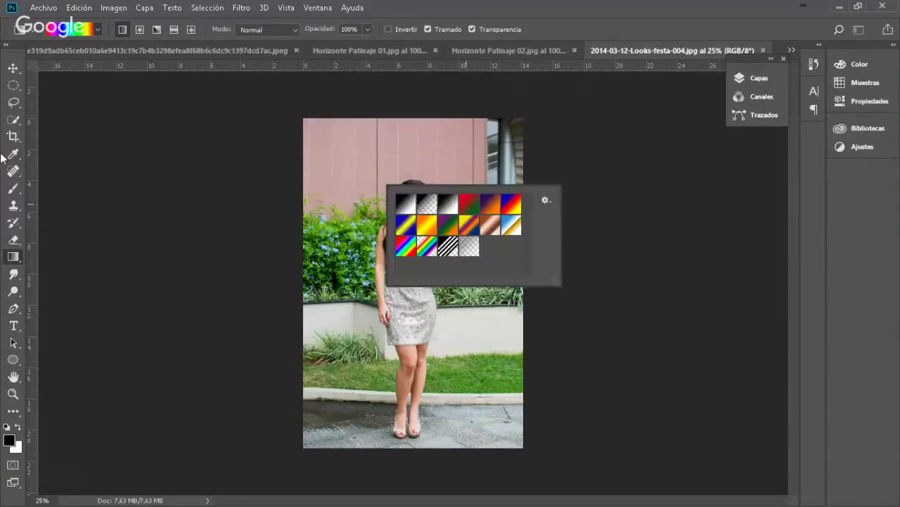
{"action": "left_click", "coordinate": [14, 119]}
{"action": "left_click", "coordinate": [13, 118]}
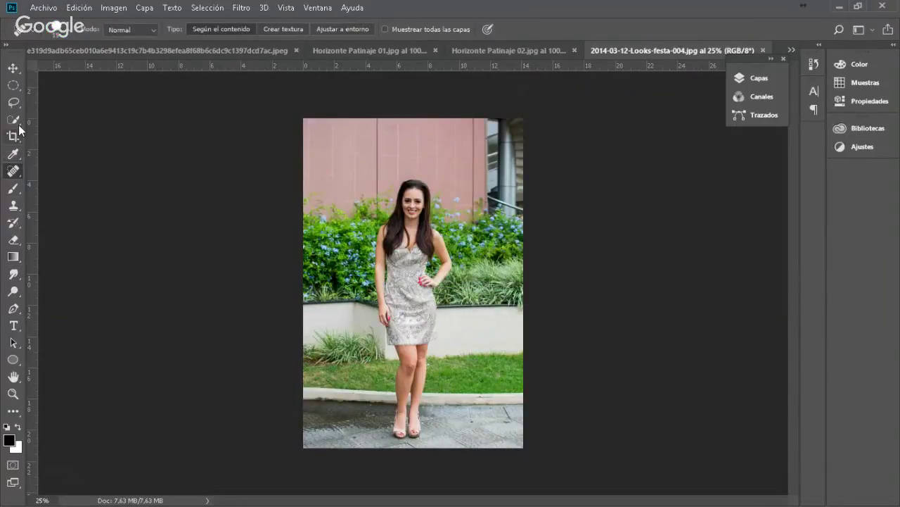
{"action": "key", "text": "shift+w"}
{"action": "right_click", "coordinate": [412, 200], "text": "alt"}
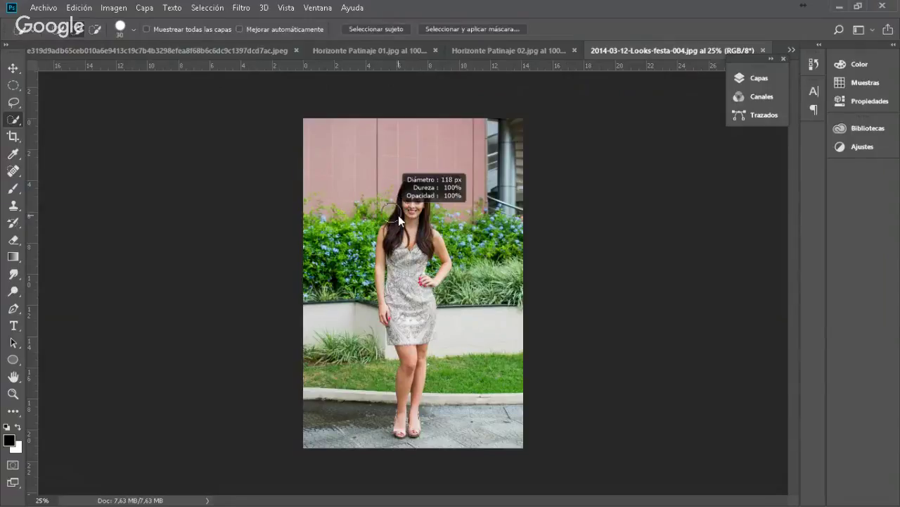
{"action": "mouse_move", "coordinate": [413, 201]}
{"action": "left_mouse_down"}
{"action": "mouse_move", "coordinate": [421, 251]}
{"action": "mouse_move", "coordinate": [401, 263]}
{"action": "mouse_move", "coordinate": [392, 310]}
{"action": "mouse_move", "coordinate": [413, 393]}
{"action": "left_mouse_up"}
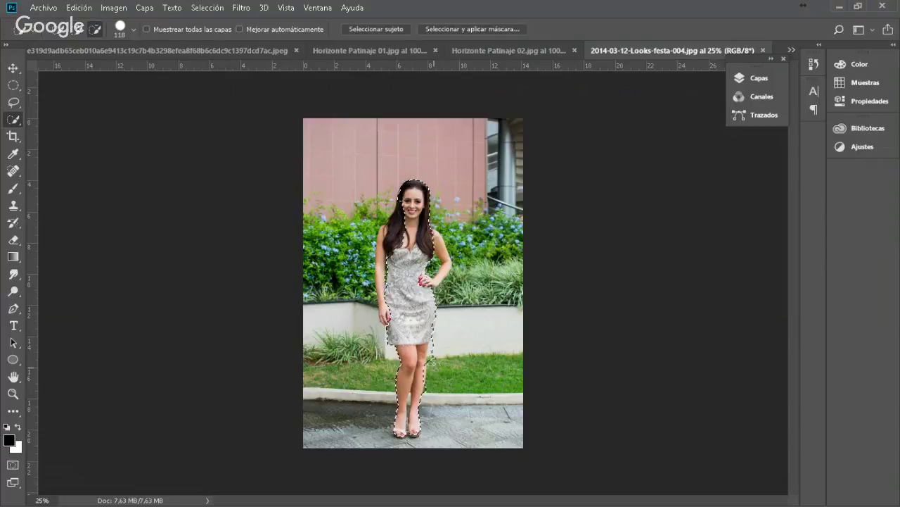
{"action": "left_click", "coordinate": [432, 356], "text": "alt"}
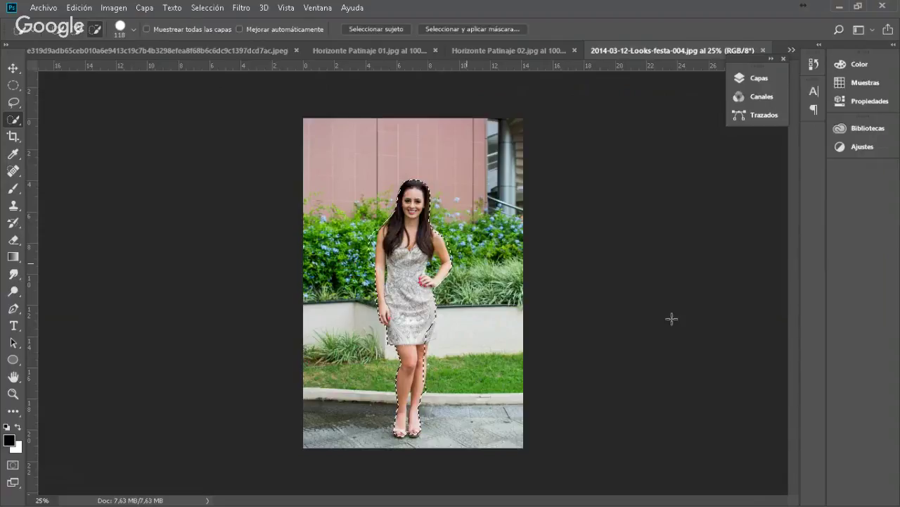
- Add a layer mask from the selection on Capa 0 and invert it with Ctrl+I
{"action": "left_click", "coordinate": [767, 80]}
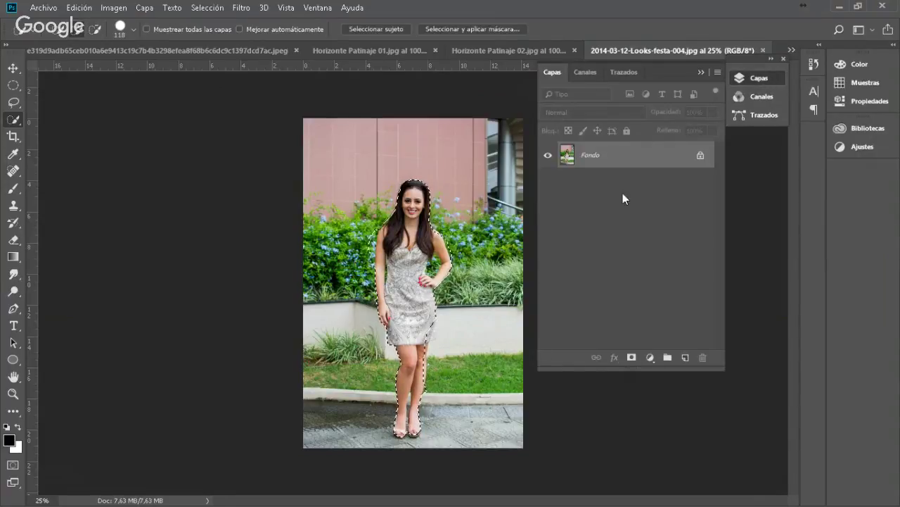
{"action": "left_click", "coordinate": [631, 358], "text": "alt"}
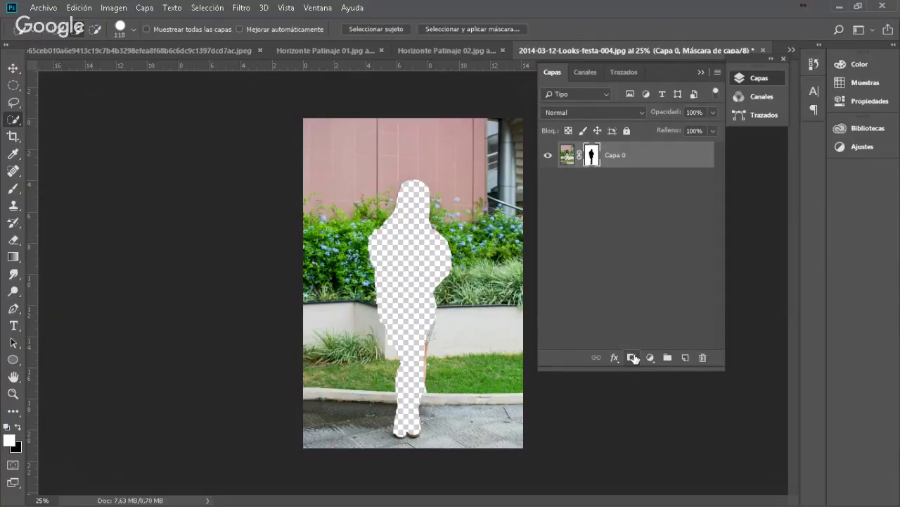
{"action": "key", "text": "ctrl+i"}
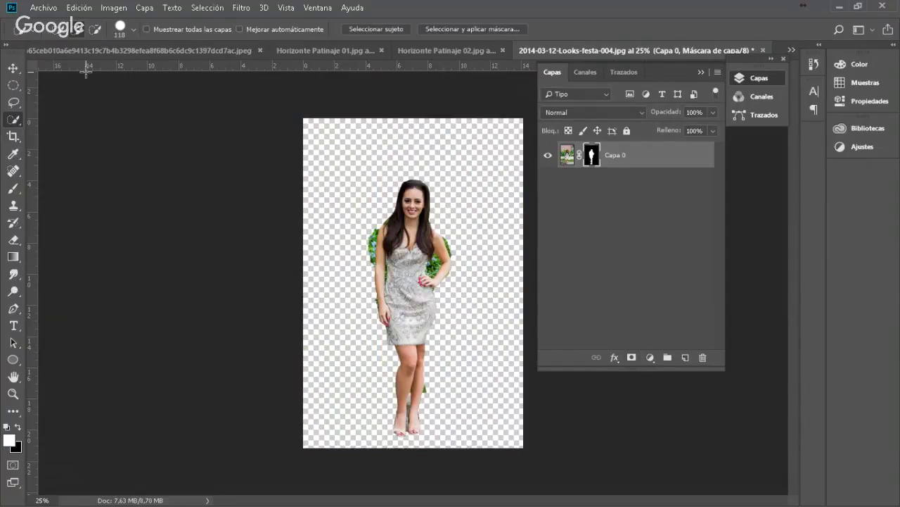
- Drag the masked woman into the hallway image, accept the profile conversion, and position her among the soldiers
{"action": "left_click", "coordinate": [13, 68]}
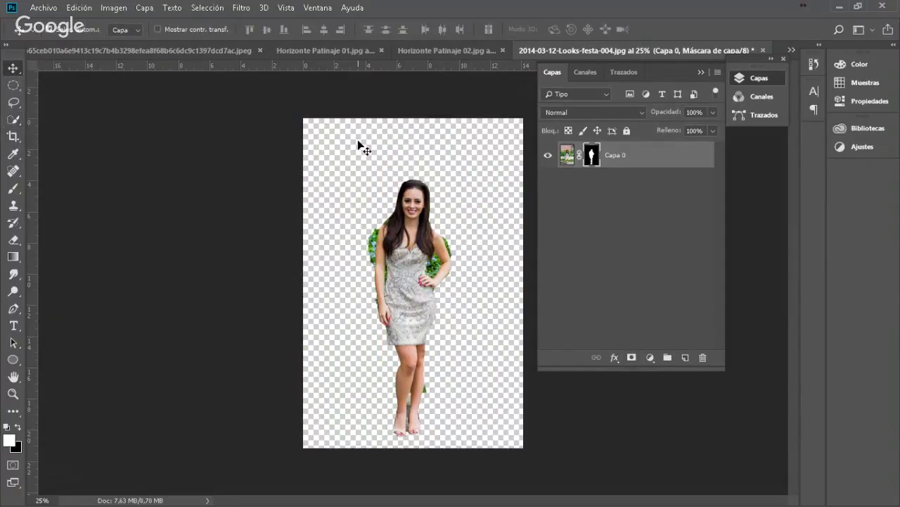
{"action": "left_click_drag", "start_coordinate": [415, 250], "coordinate": [338, 290]}
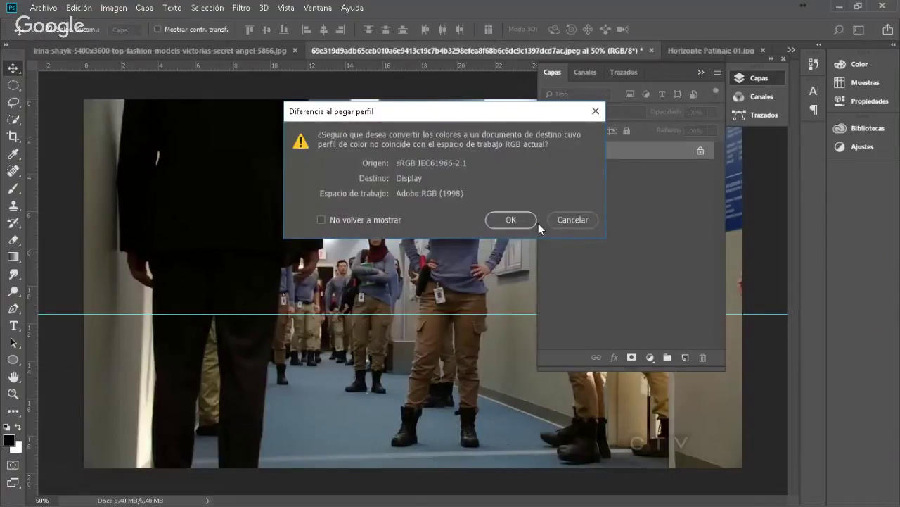
{"action": "left_click", "coordinate": [510, 220]}
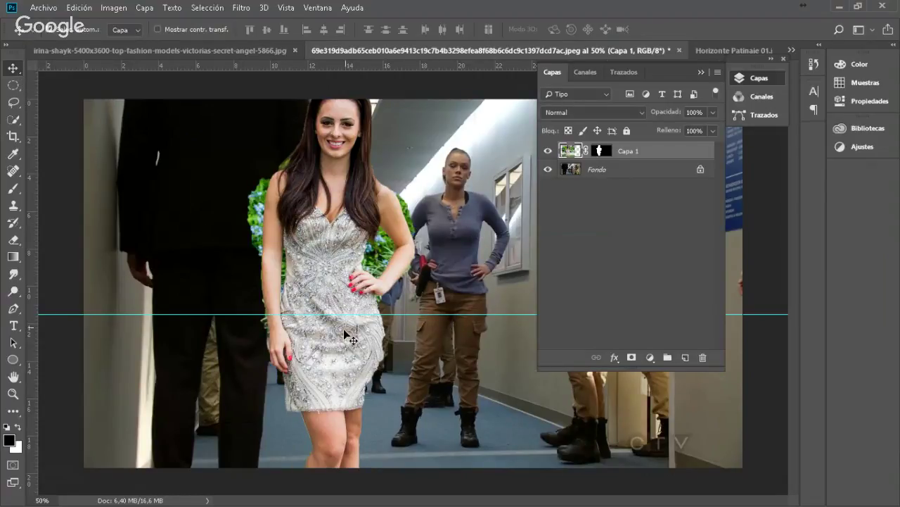
{"action": "left_click_drag", "start_coordinate": [337, 349], "coordinate": [337, 320]}
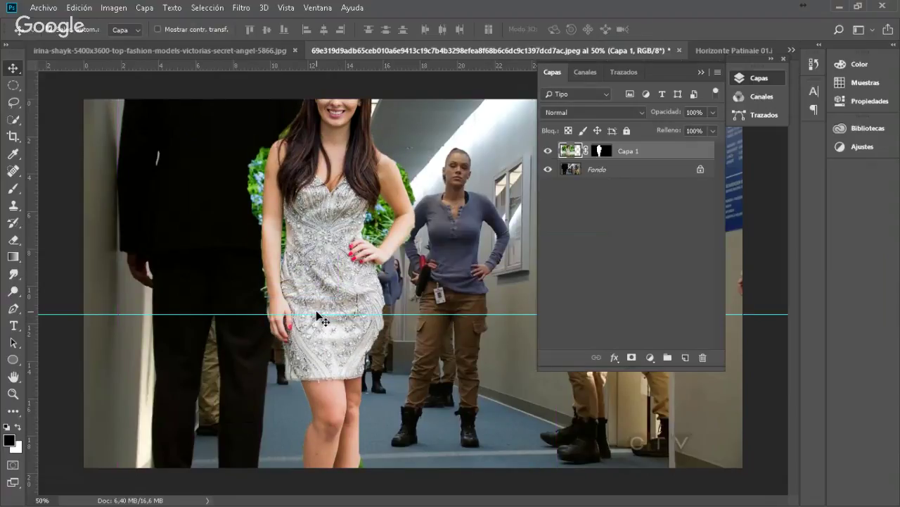
{"action": "left_click_drag", "start_coordinate": [318, 318], "coordinate": [318, 318]}
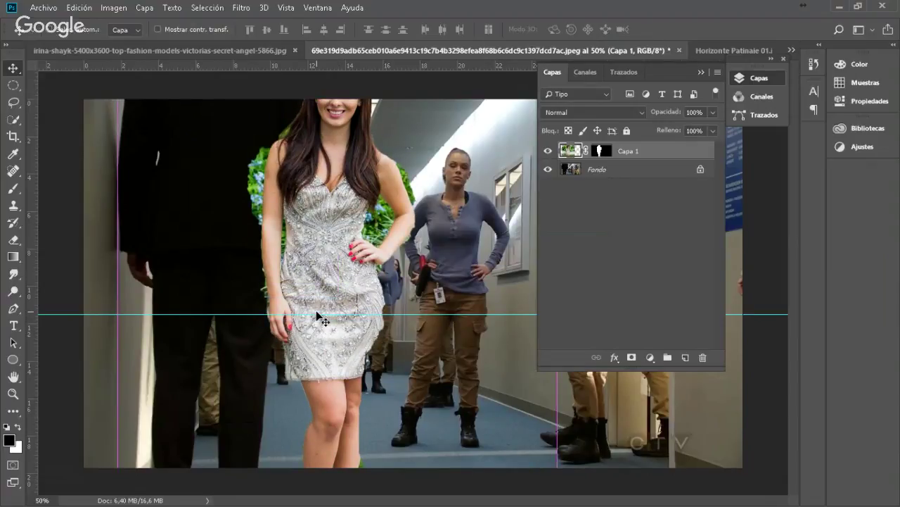
{"action": "key", "text": "ctrl+t"}
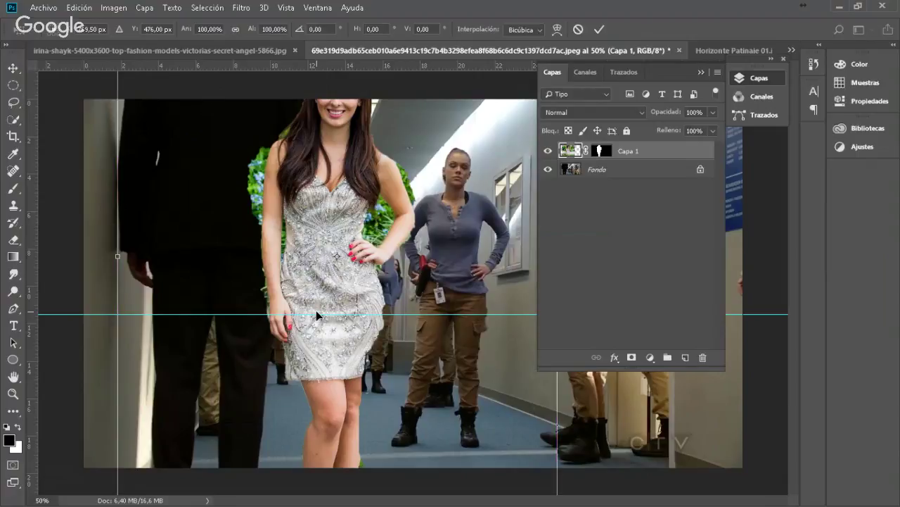
- Zoom out and scale the woman down to about 60% from a lowered reference point
{"action": "left_click", "coordinate": [331, 254], "text": "alt"}
{"action": "left_click", "coordinate": [330, 253], "text": "alt"}
{"action": "left_click", "coordinate": [373, 261], "text": "alt"}
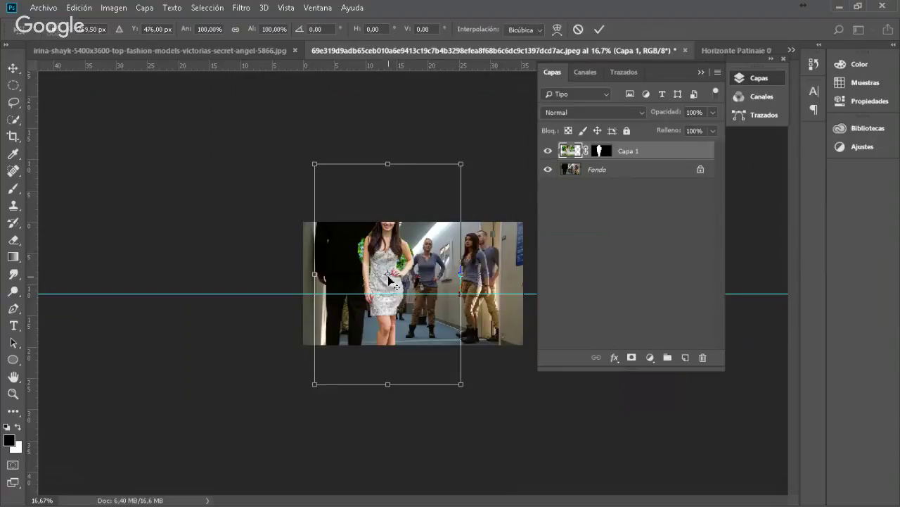
{"action": "mouse_move", "coordinate": [466, 147]}
{"action": "left_mouse_down"}
{"action": "mouse_move", "coordinate": [493, 171]}
{"action": "mouse_move", "coordinate": [465, 150]}
{"action": "left_mouse_up"}
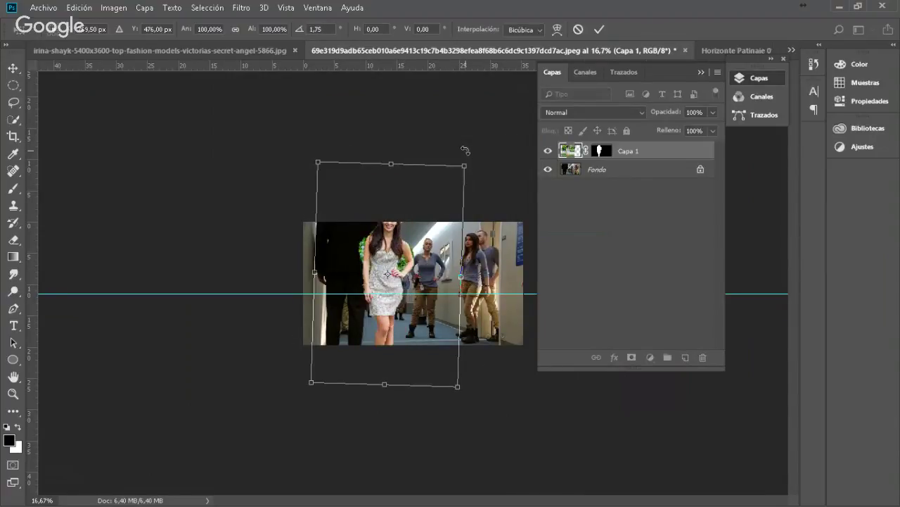
{"action": "key", "text": "ctrl+z"}
{"action": "left_click_drag", "start_coordinate": [387, 274], "coordinate": [388, 294]}
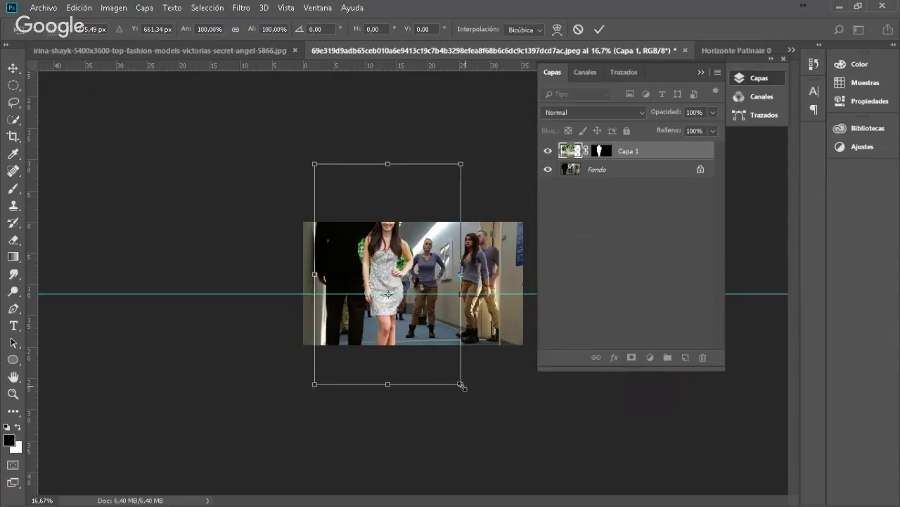
{"action": "left_click_drag", "start_coordinate": [461, 385], "coordinate": [432, 348]}
- Zoom in, shrink her slightly more to about 56%, and position her on the hallway floor
{"action": "left_click_drag", "start_coordinate": [391, 274], "coordinate": [523, 381]}
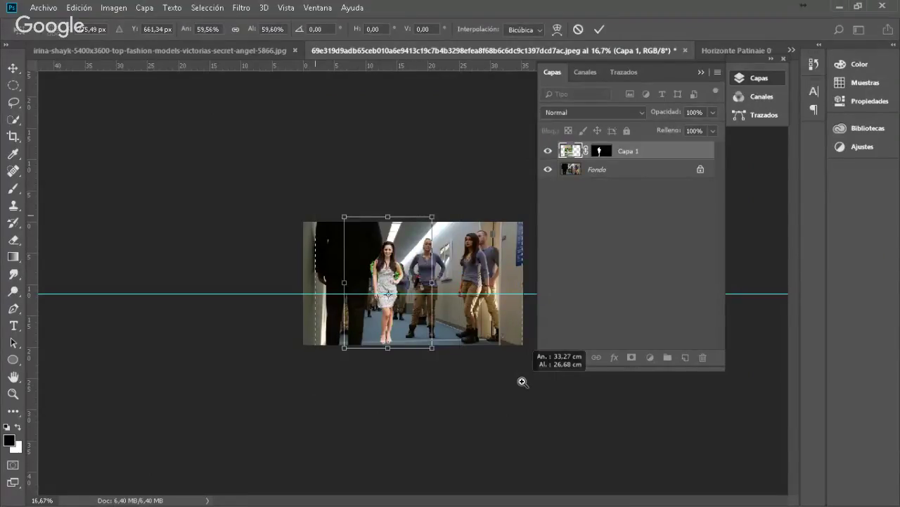
{"action": "left_click_drag", "start_coordinate": [523, 381], "coordinate": [523, 381]}
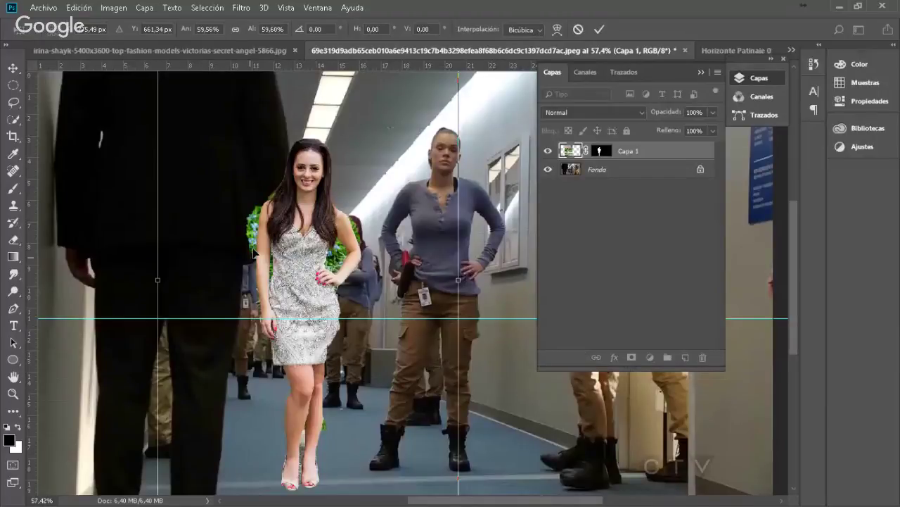
{"action": "left_click_drag", "start_coordinate": [253, 252], "coordinate": [253, 234]}
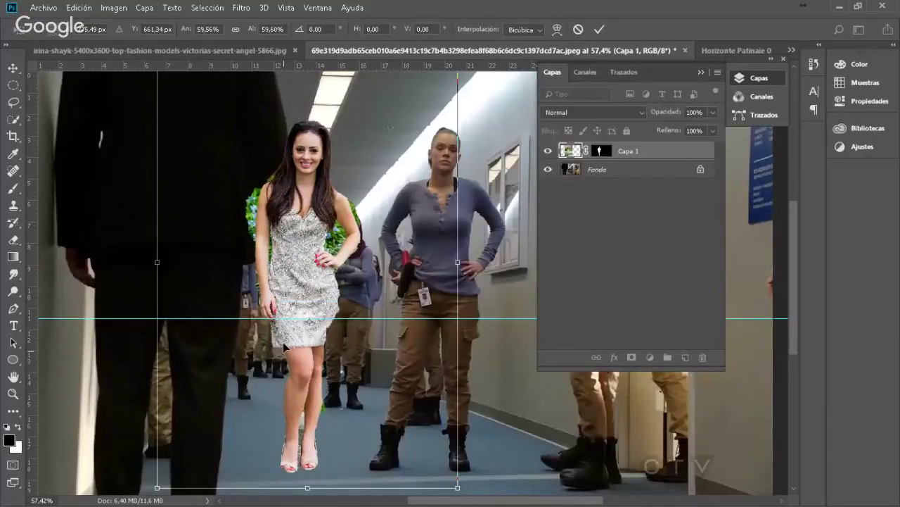
{"action": "mouse_move", "coordinate": [356, 318]}
{"action": "left_mouse_down"}
{"action": "mouse_move", "coordinate": [353, 325]}
{"action": "mouse_move", "coordinate": [356, 306]}
{"action": "left_mouse_up"}
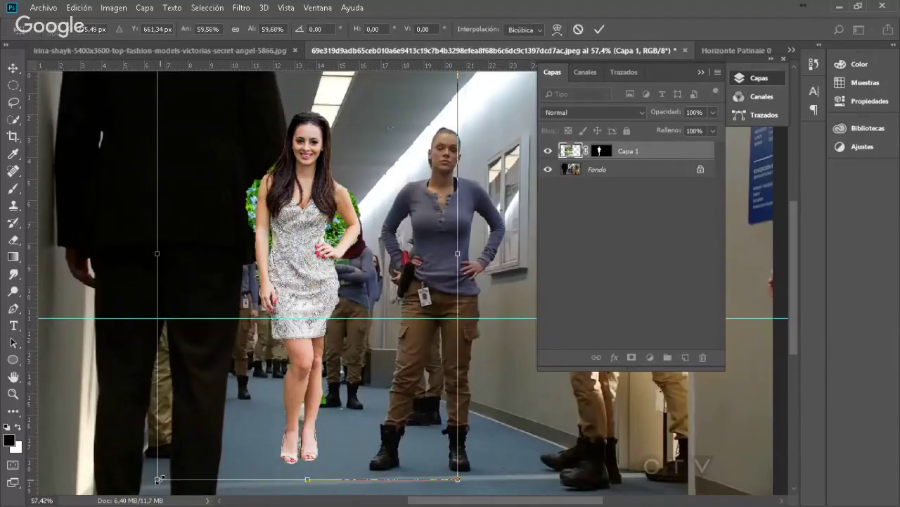
{"action": "left_click_drag", "start_coordinate": [159, 479], "coordinate": [166, 470]}
{"action": "left_click_drag", "start_coordinate": [358, 296], "coordinate": [363, 314]}
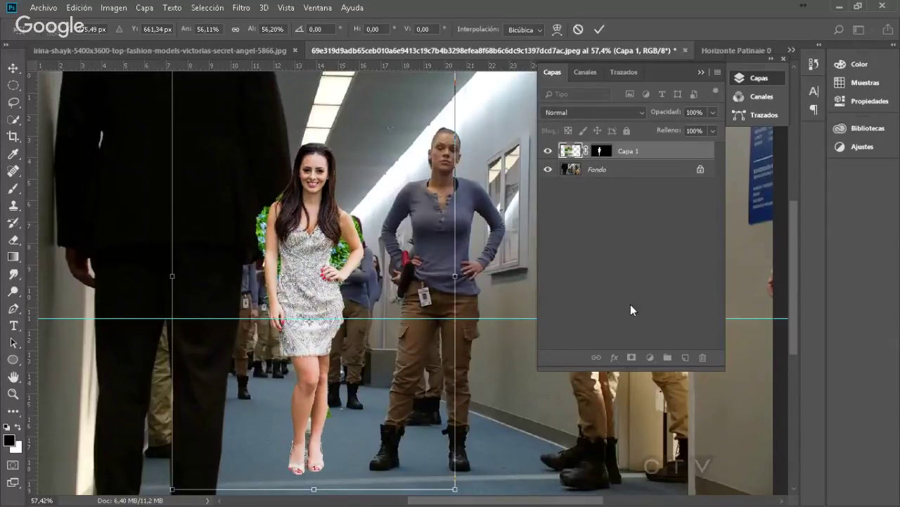
- Scale the woman to about 59%, align her hips with the horizon guide, and apply the transform
{"action": "left_click_drag", "start_coordinate": [388, 224], "coordinate": [398, 281]}
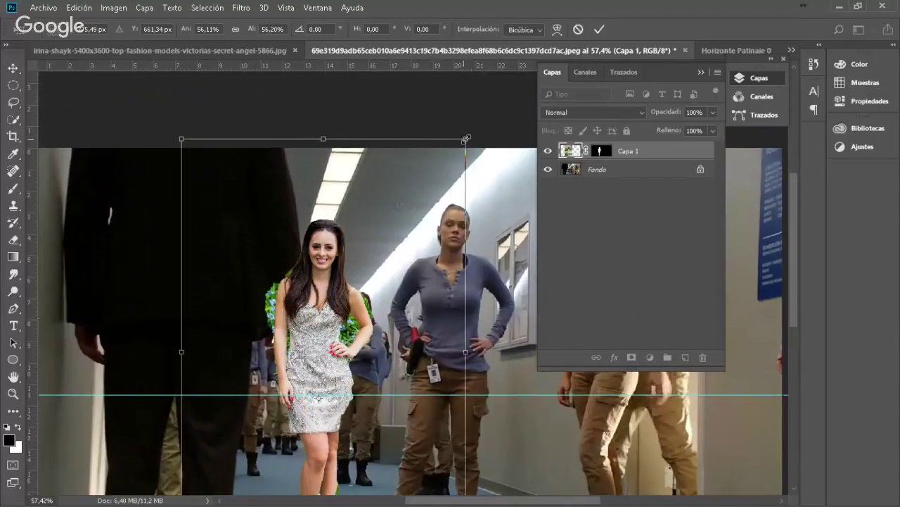
{"action": "left_click_drag", "start_coordinate": [466, 137], "coordinate": [468, 136]}
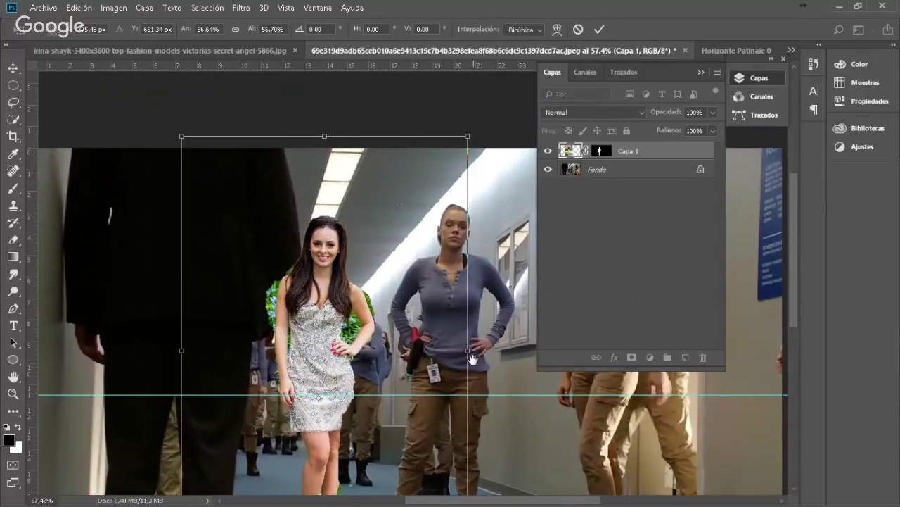
{"action": "left_click_drag", "start_coordinate": [472, 359], "coordinate": [428, 279]}
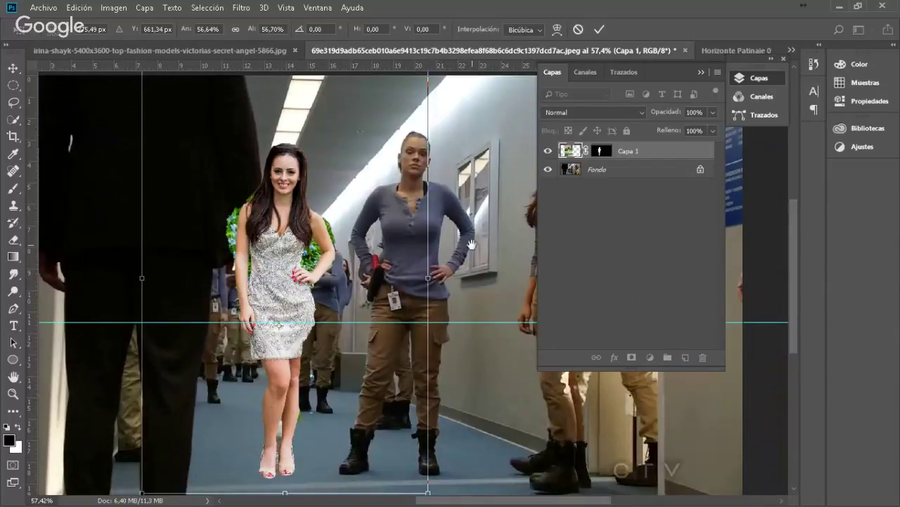
{"action": "left_click_drag", "start_coordinate": [486, 263], "coordinate": [433, 259]}
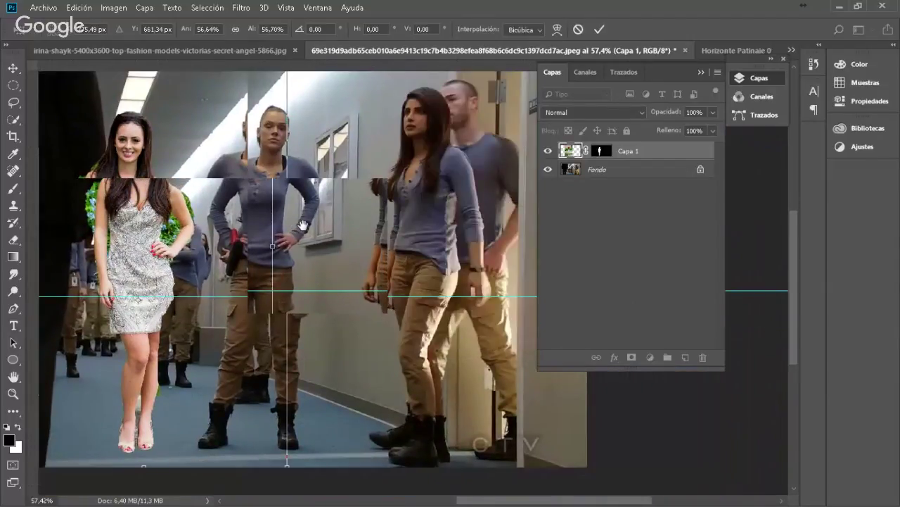
{"action": "left_click_drag", "start_coordinate": [433, 259], "coordinate": [375, 264]}
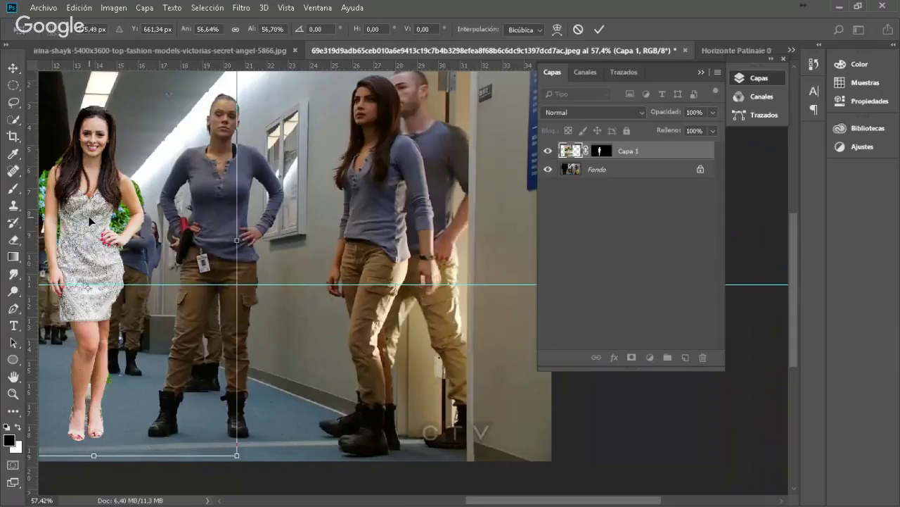
{"action": "left_click_drag", "start_coordinate": [89, 222], "coordinate": [88, 233]}
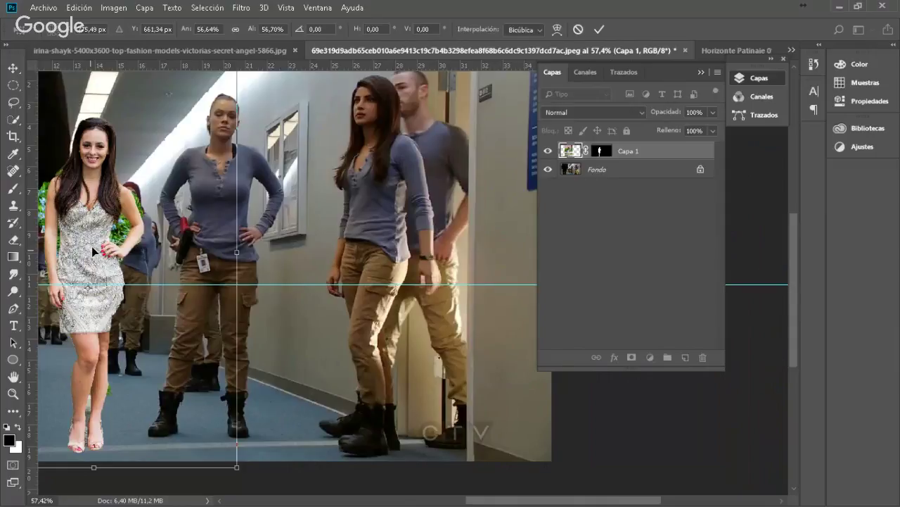
{"action": "mouse_move", "coordinate": [92, 247]}
{"action": "left_mouse_down"}
{"action": "mouse_move", "coordinate": [92, 234]}
{"action": "mouse_move", "coordinate": [96, 247]}
{"action": "mouse_move", "coordinate": [88, 244]}
{"action": "left_mouse_up"}
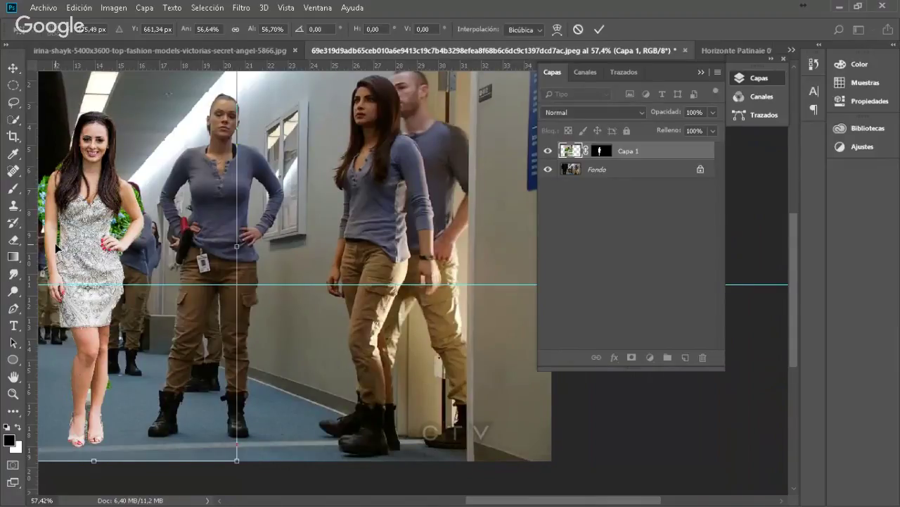
{"action": "key", "text": "ctrl+0"}
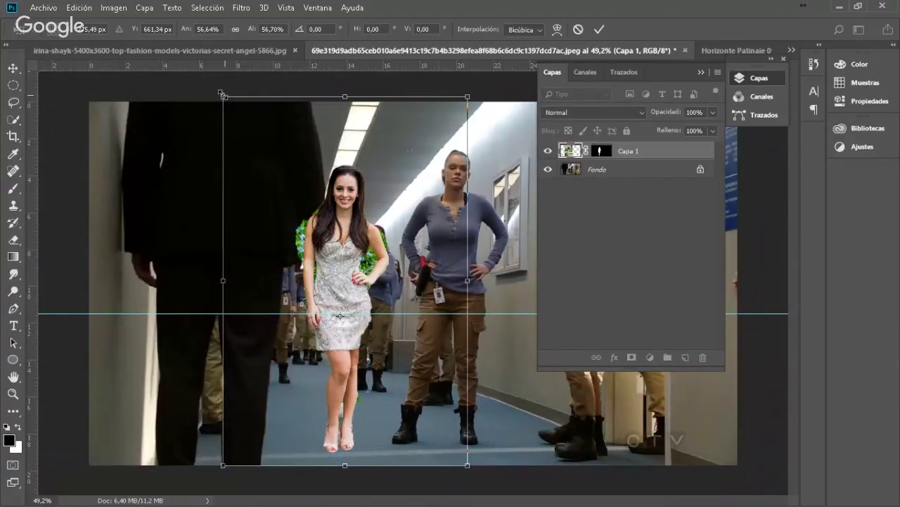
{"action": "left_click_drag", "start_coordinate": [222, 102], "coordinate": [212, 82]}
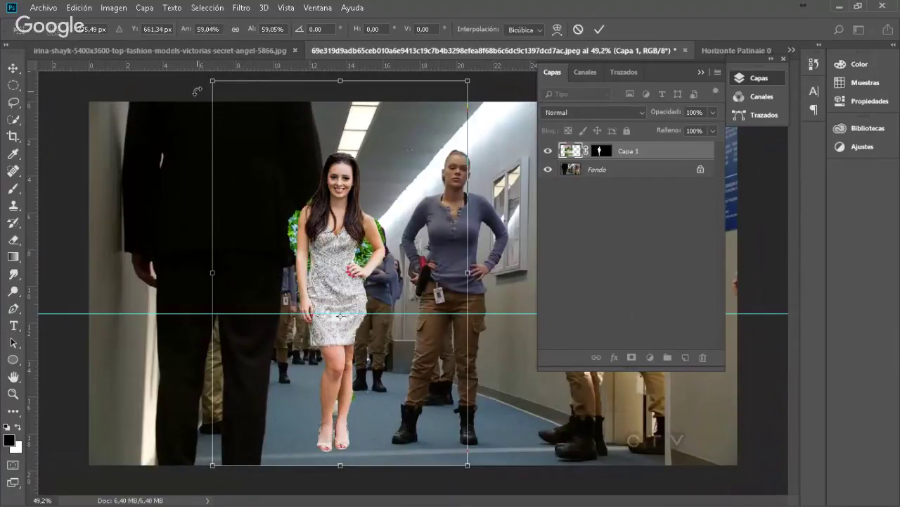
{"action": "key", "text": "Return"}
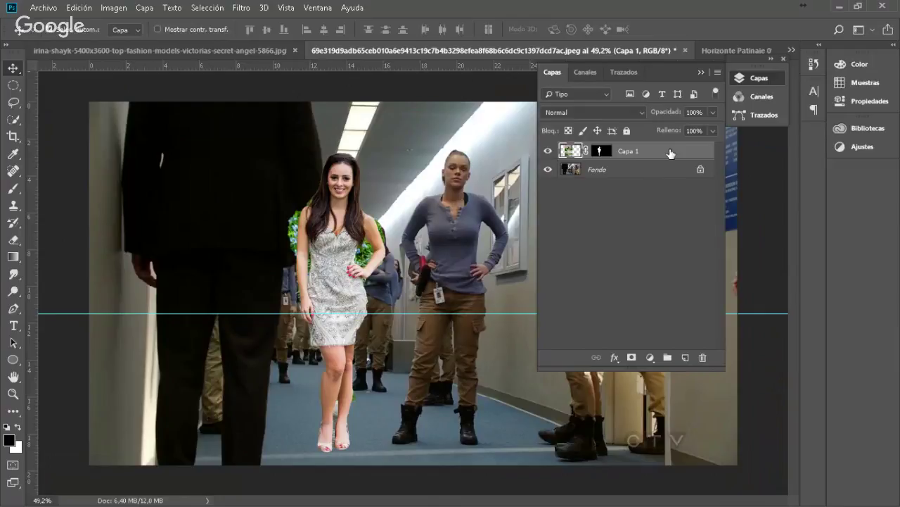
- Rescale Capa 1 to about 58%, shift her lower and slightly left, apply, and close the document
{"action": "key", "text": "ctrl+t"}
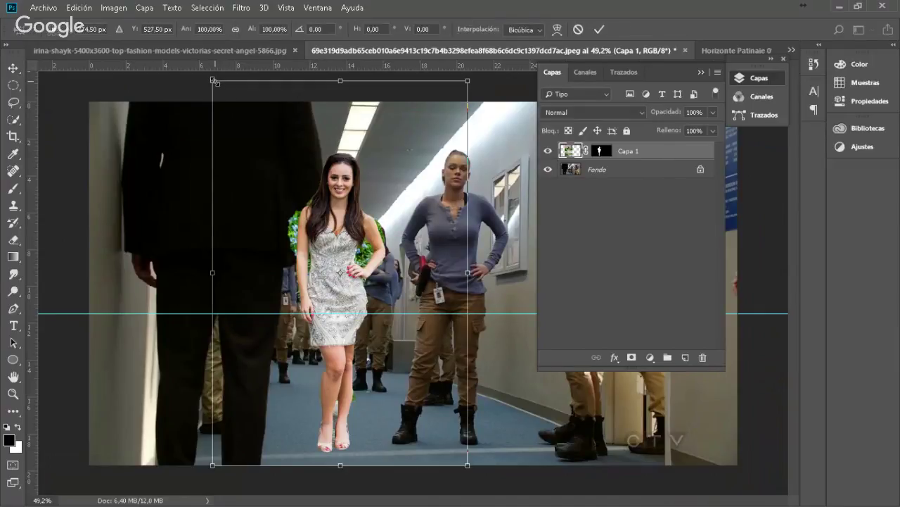
{"action": "left_click_drag", "start_coordinate": [214, 81], "coordinate": [262, 154]}
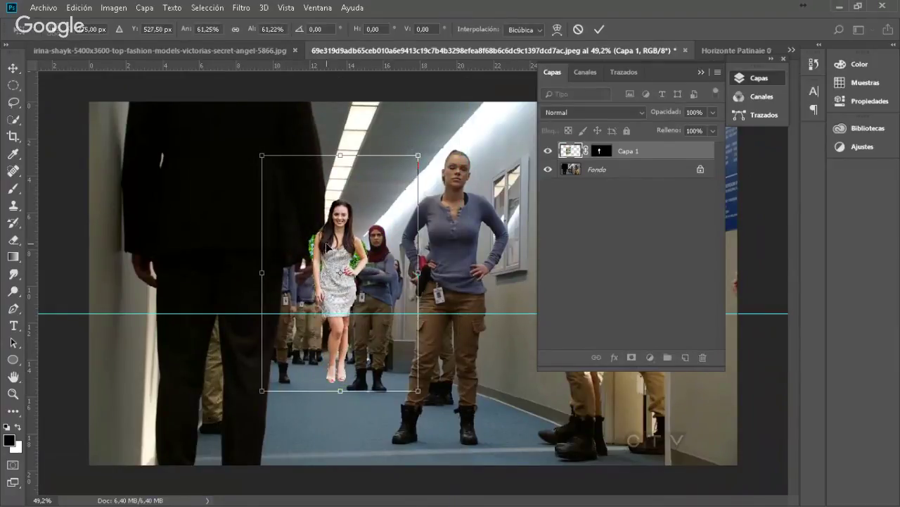
{"action": "mouse_move", "coordinate": [345, 240]}
{"action": "left_mouse_down"}
{"action": "mouse_move", "coordinate": [345, 258]}
{"action": "mouse_move", "coordinate": [339, 243]}
{"action": "left_mouse_up"}
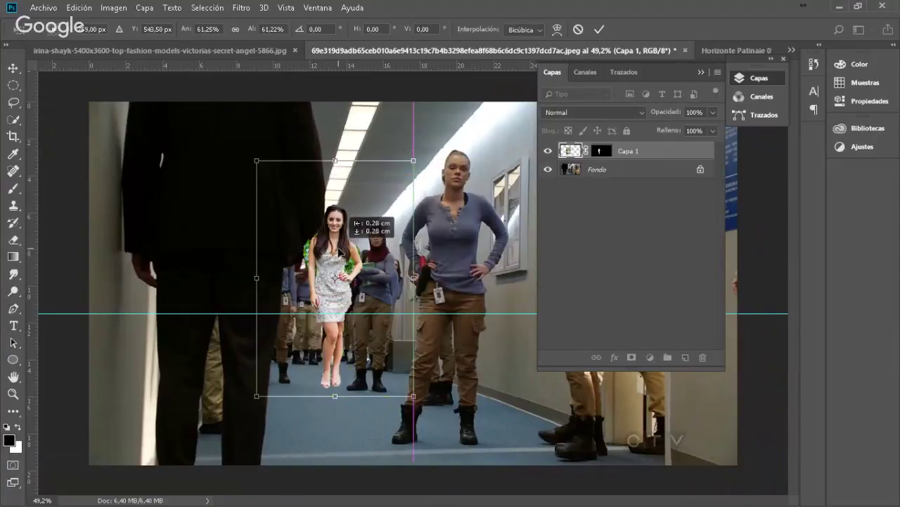
{"action": "mouse_move", "coordinate": [340, 283]}
{"action": "left_mouse_down"}
{"action": "mouse_move", "coordinate": [332, 312]}
{"action": "mouse_move", "coordinate": [336, 300]}
{"action": "left_mouse_up"}
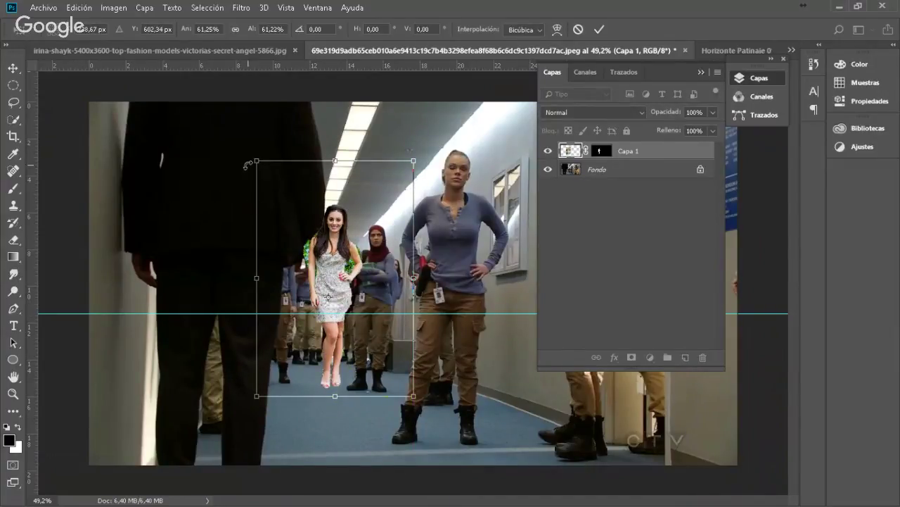
{"action": "left_click_drag", "start_coordinate": [256, 162], "coordinate": [268, 178]}
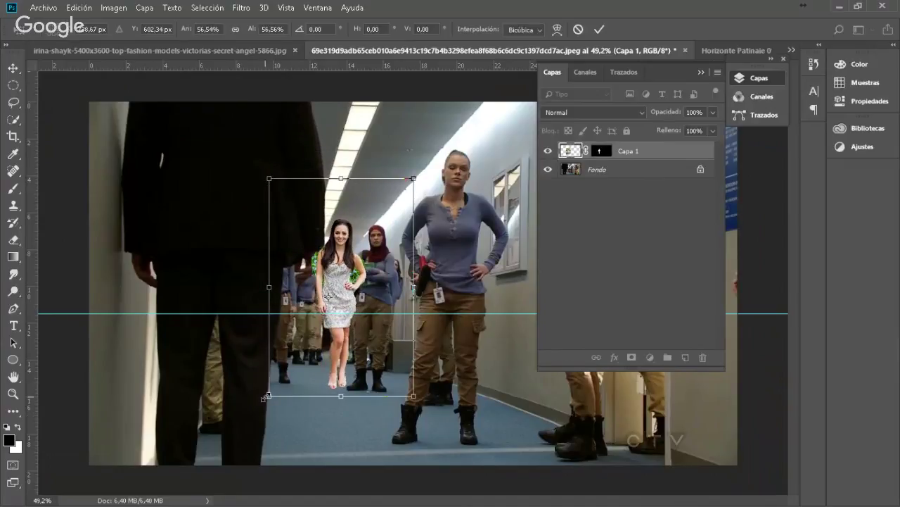
{"action": "left_click_drag", "start_coordinate": [265, 396], "coordinate": [266, 400]}
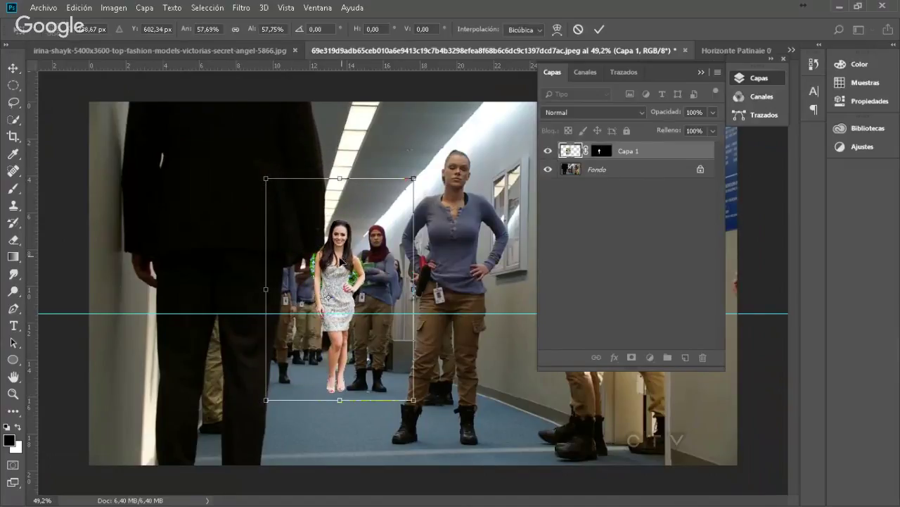
{"action": "left_click_drag", "start_coordinate": [343, 286], "coordinate": [331, 285]}
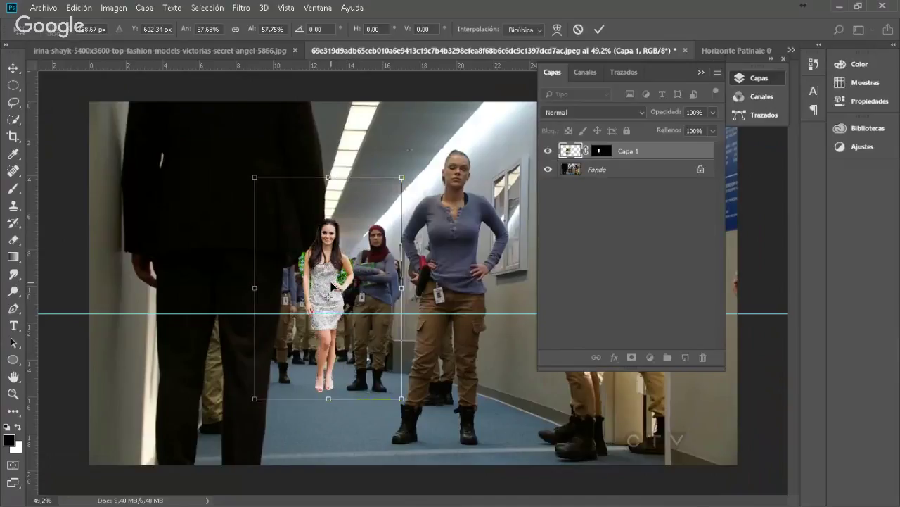
{"action": "key", "text": "Return"}
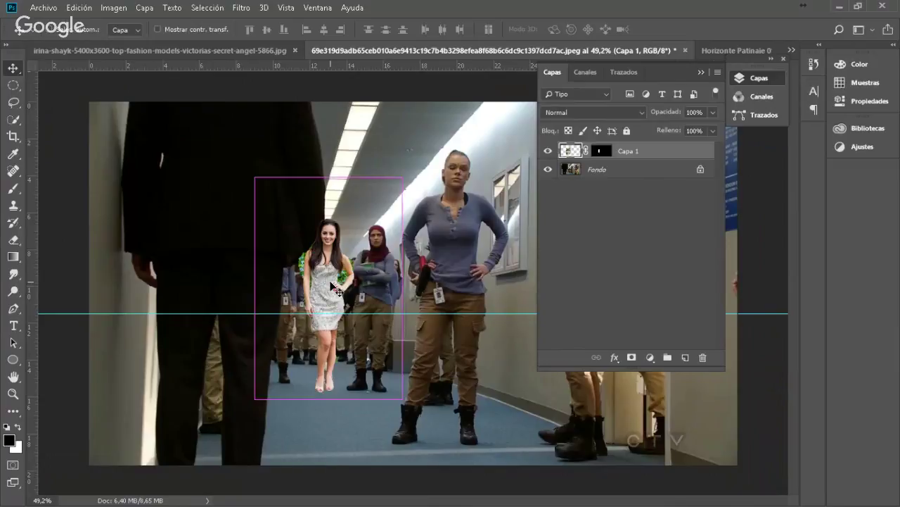
{"action": "key", "text": "ctrl+w"}
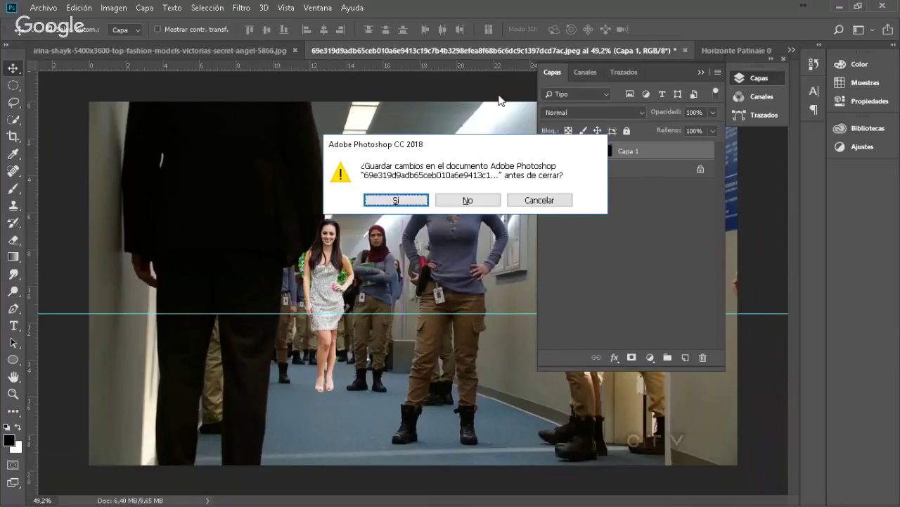
- Discard the hallway composite and set a horizontal guide on the skaters' horizon
{"action": "left_click", "coordinate": [468, 200]}
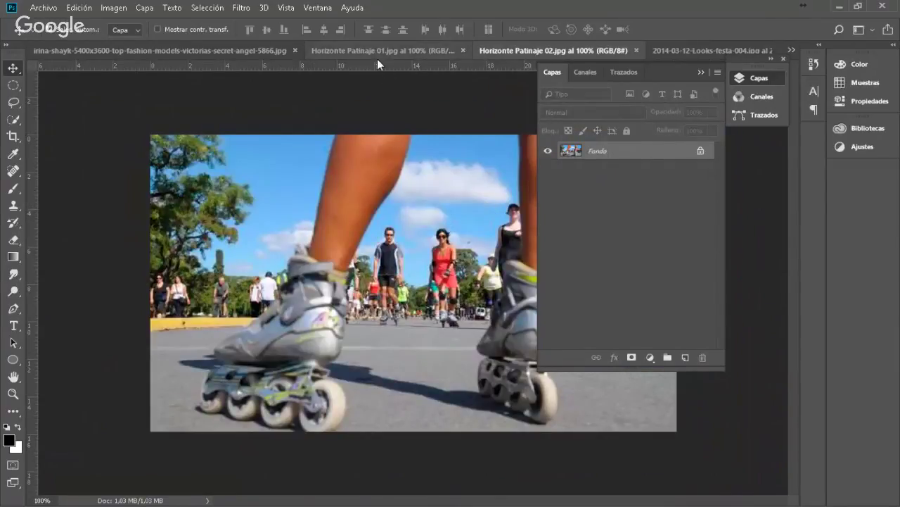
{"action": "left_click_drag", "start_coordinate": [390, 65], "coordinate": [424, 316]}
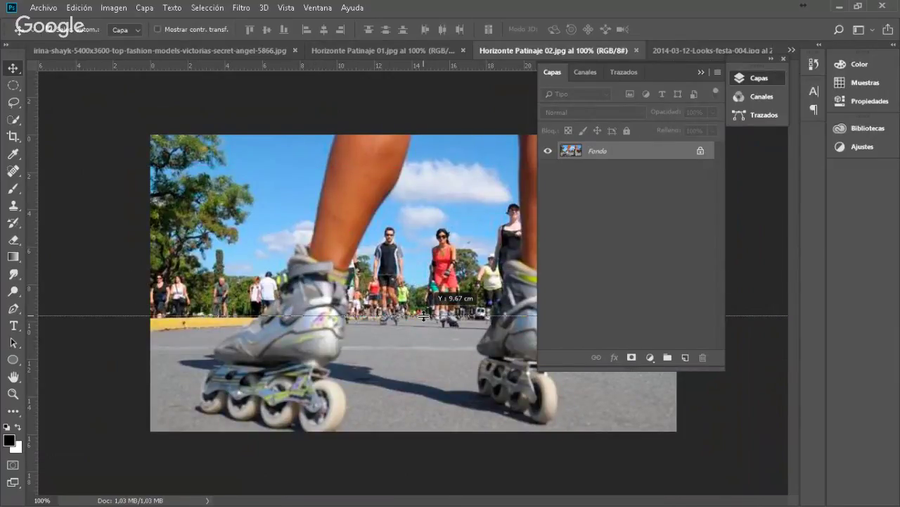
{"action": "left_click_drag", "start_coordinate": [423, 316], "coordinate": [424, 314]}
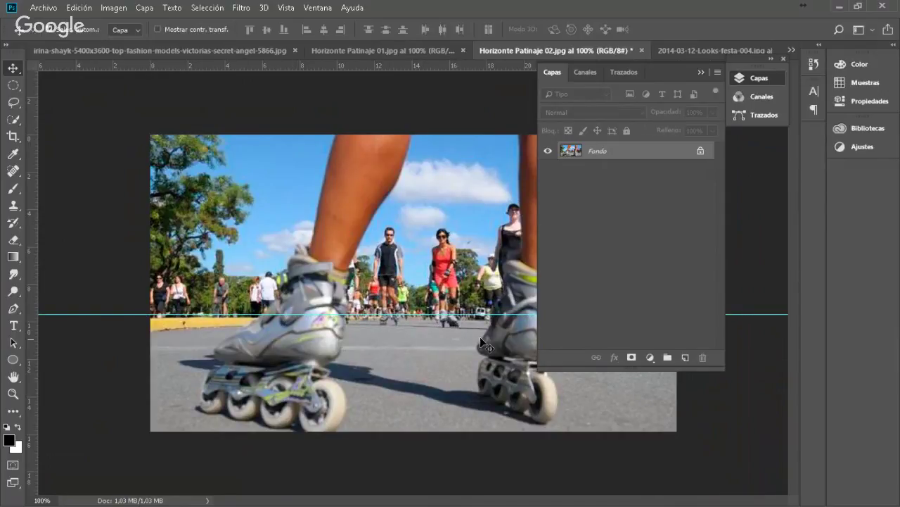
- Close the woman cutout document without saving
{"action": "left_click", "coordinate": [714, 49]}
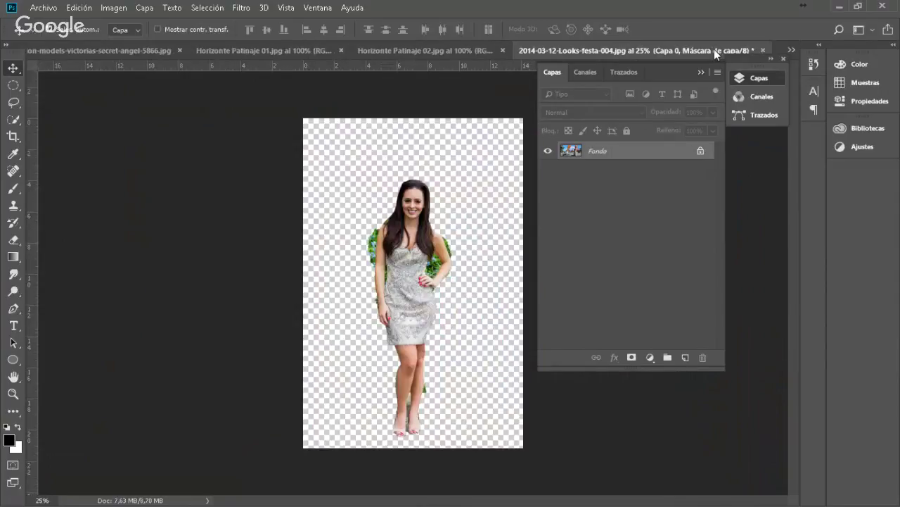
{"action": "left_click", "coordinate": [764, 50]}
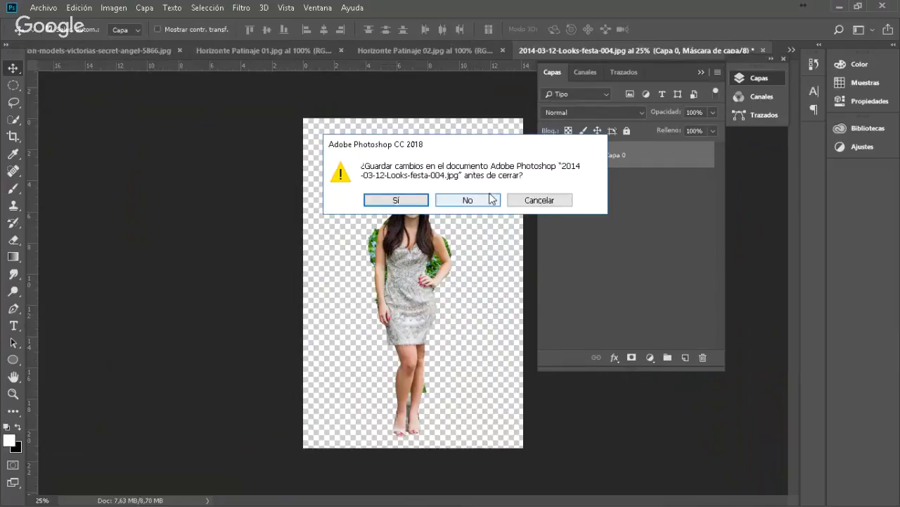
{"action": "left_click", "coordinate": [468, 201]}
- Place a horizon guide on Horizonte Patinaje 01 and zoom in to check it at the skaters' feet
{"action": "left_click", "coordinate": [424, 51]}
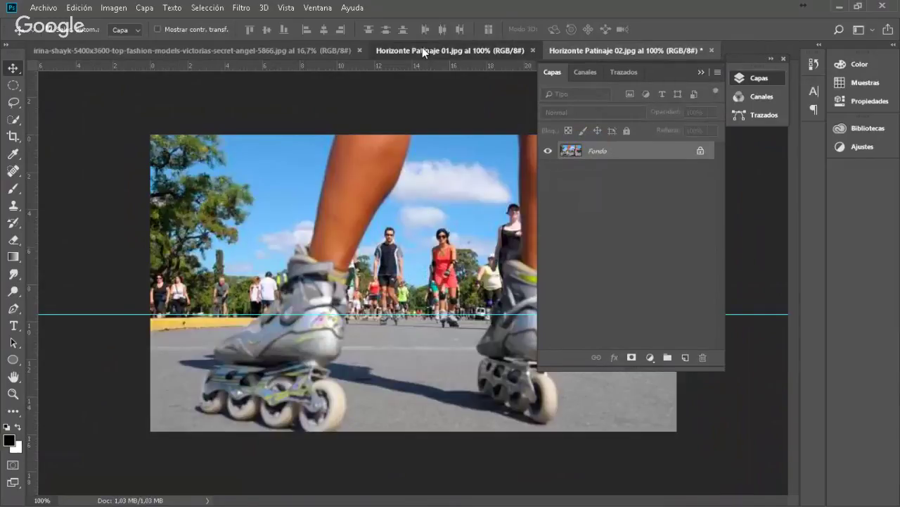
{"action": "left_click", "coordinate": [424, 51]}
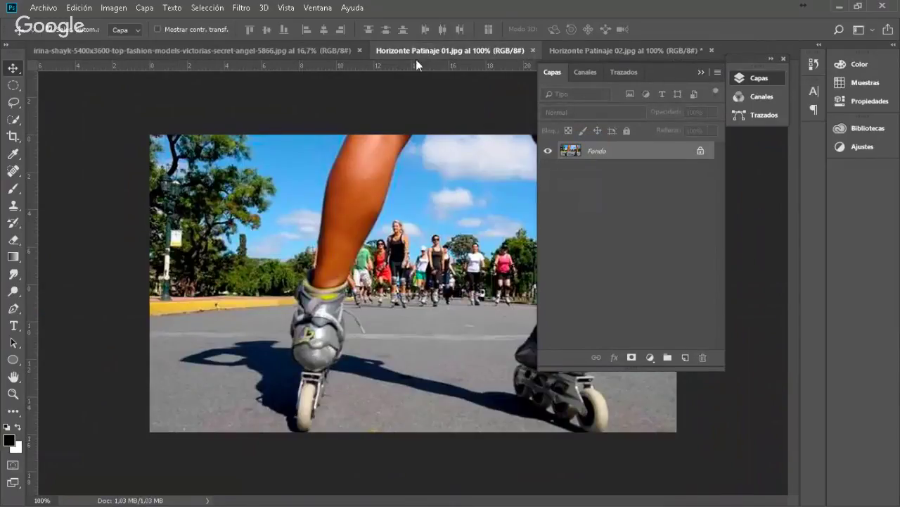
{"action": "left_click_drag", "start_coordinate": [417, 62], "coordinate": [451, 294]}
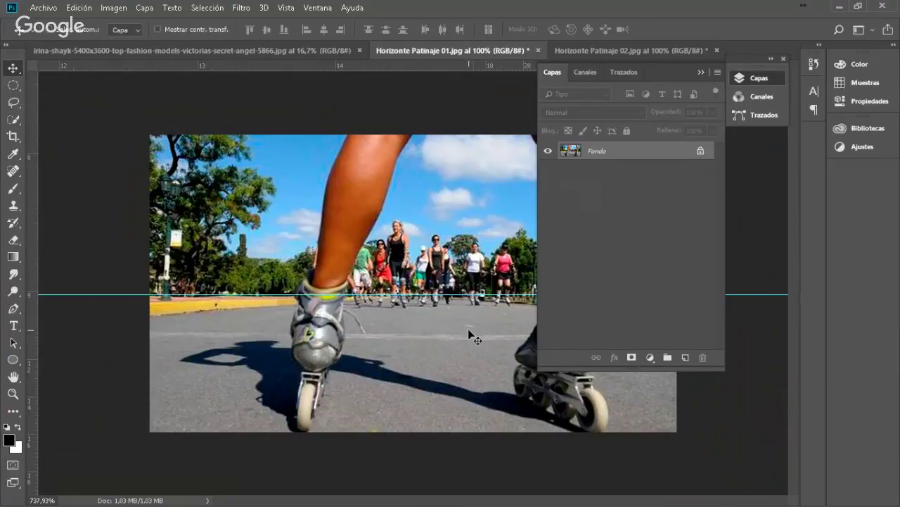
{"action": "left_click_drag", "start_coordinate": [468, 328], "coordinate": [509, 246]}
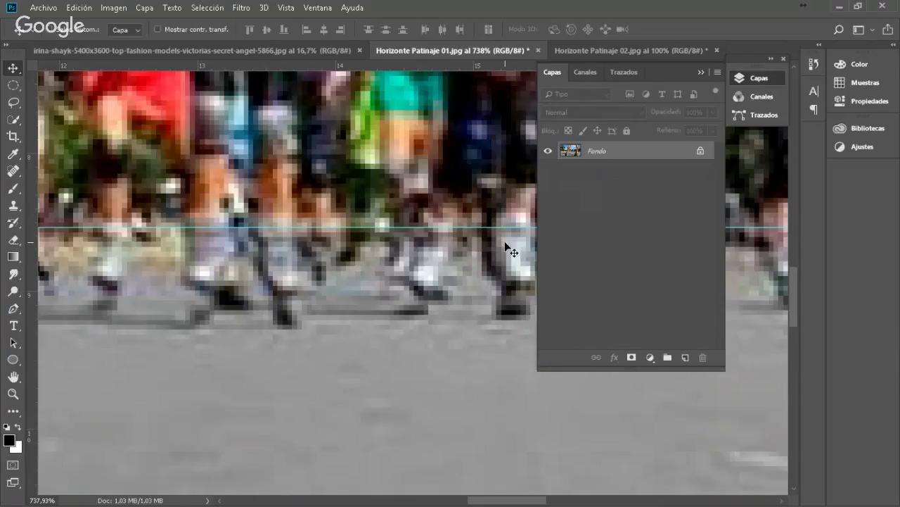
{"action": "key", "text": "ctrl+minus"}
{"action": "key", "text": "ctrl+minus"}
{"action": "key", "text": "ctrl+minus"}
{"action": "key", "text": "ctrl+minus"}
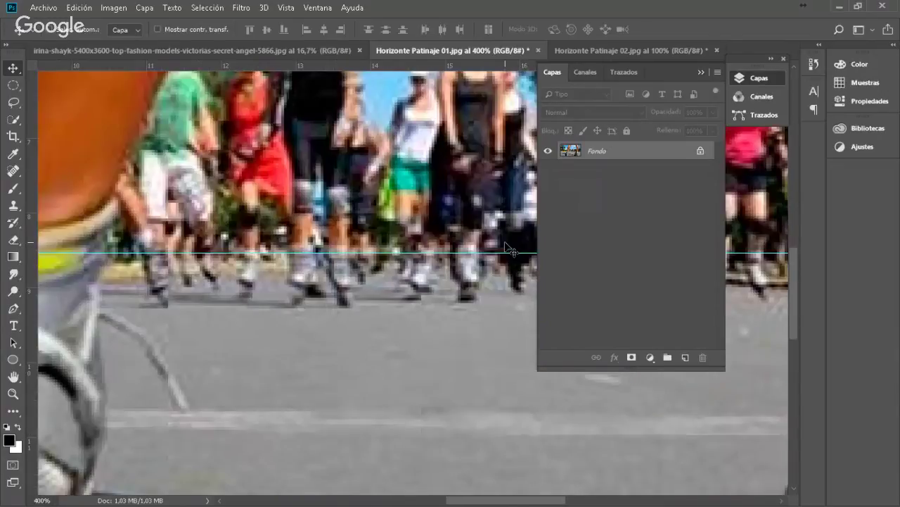
{"action": "key", "text": "ctrl+minus"}
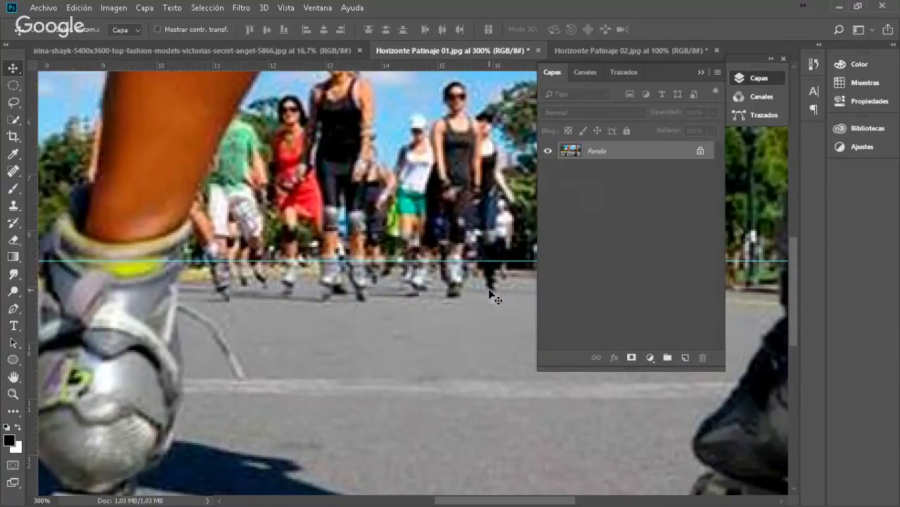
{"action": "key", "text": "ctrl+0"}
- Close Horizonte Patinaje 01 and Horizonte Patinaje 02 without saving
{"action": "key", "text": "ctrl+w"}
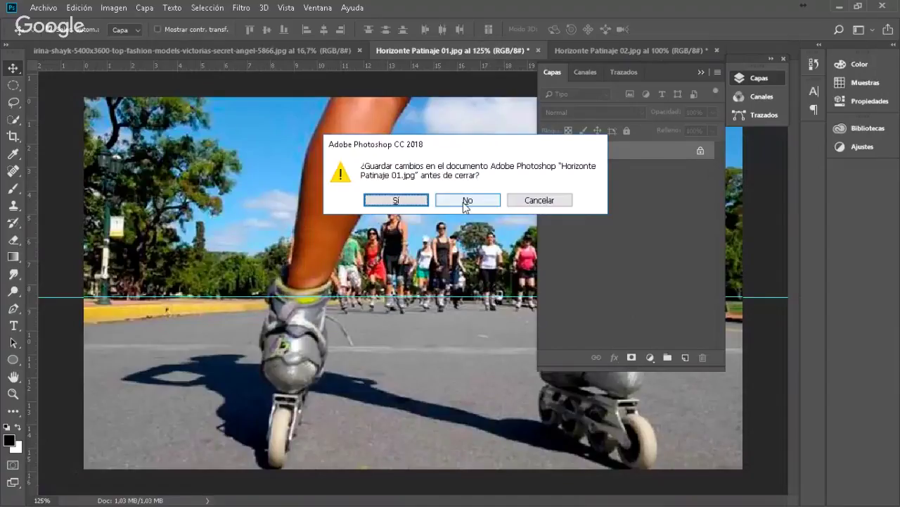
{"action": "left_click", "coordinate": [468, 200]}
{"action": "left_click", "coordinate": [539, 50]}
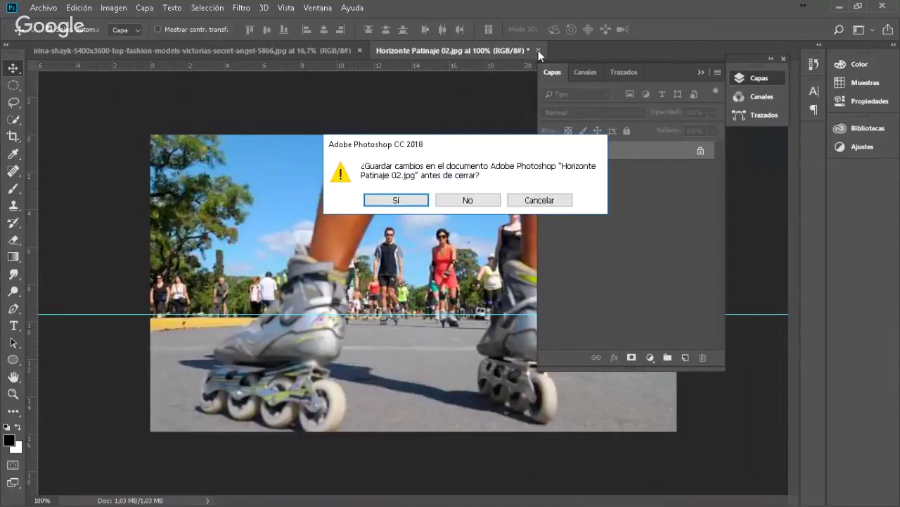
{"action": "left_click", "coordinate": [467, 199]}
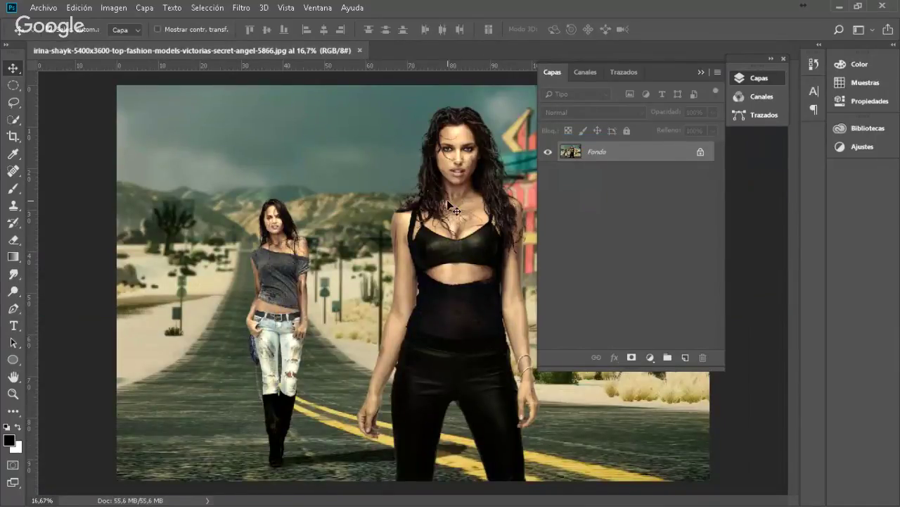
- Set a horizontal guide at about 51.75 cm, level with both models' hips
{"action": "key", "text": "f"}
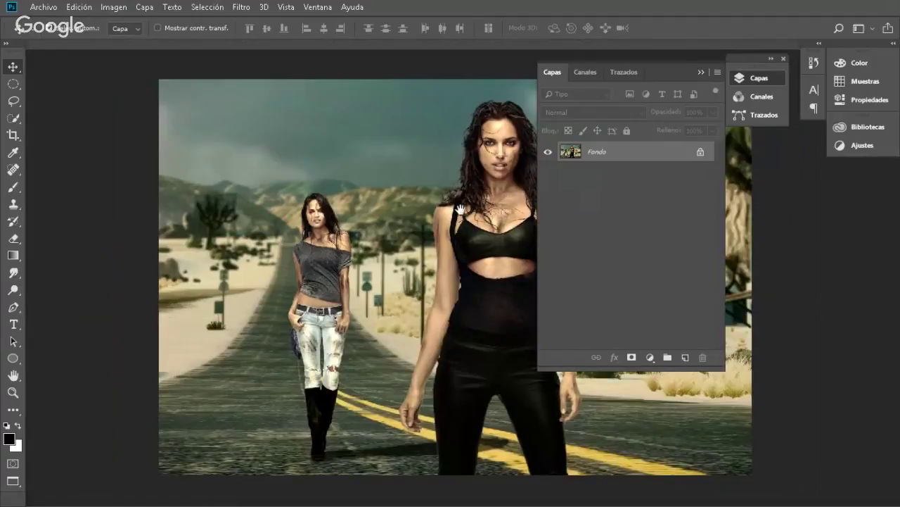
{"action": "left_click_drag", "start_coordinate": [458, 210], "coordinate": [325, 185]}
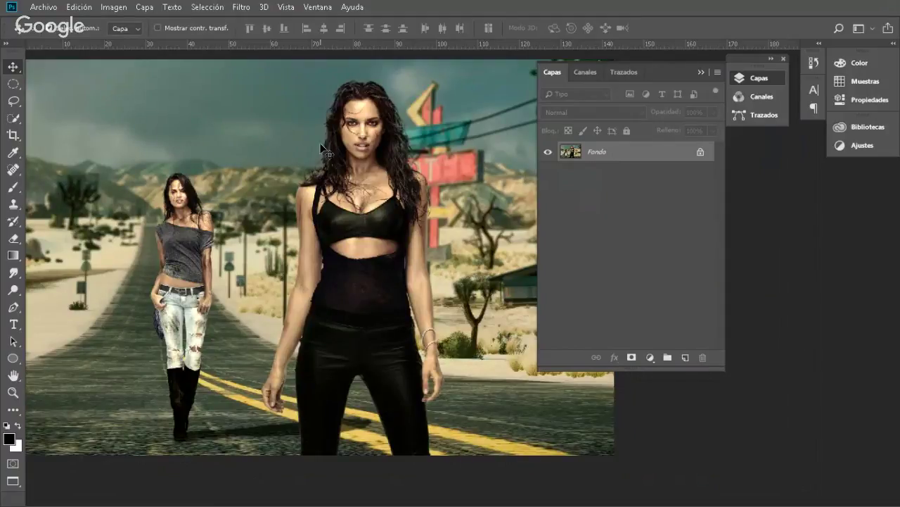
{"action": "left_click_drag", "start_coordinate": [309, 44], "coordinate": [339, 164]}
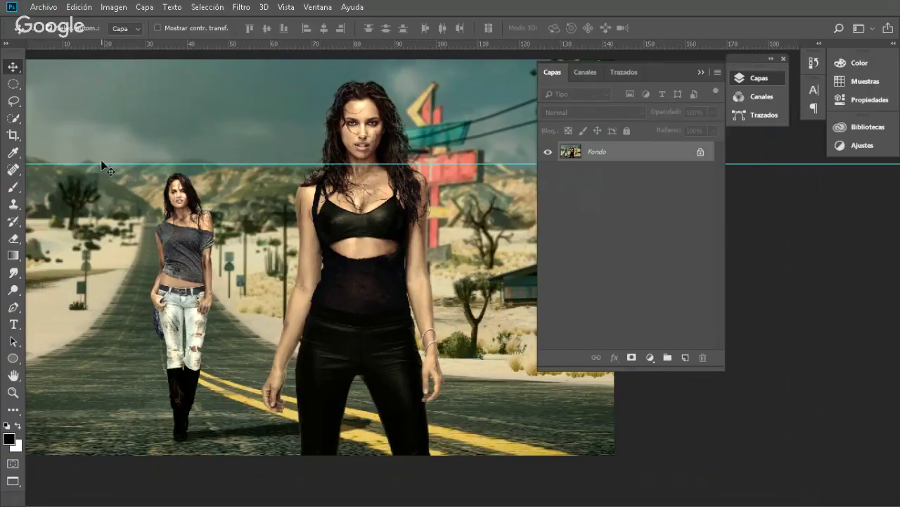
{"action": "left_click_drag", "start_coordinate": [103, 162], "coordinate": [160, 42]}
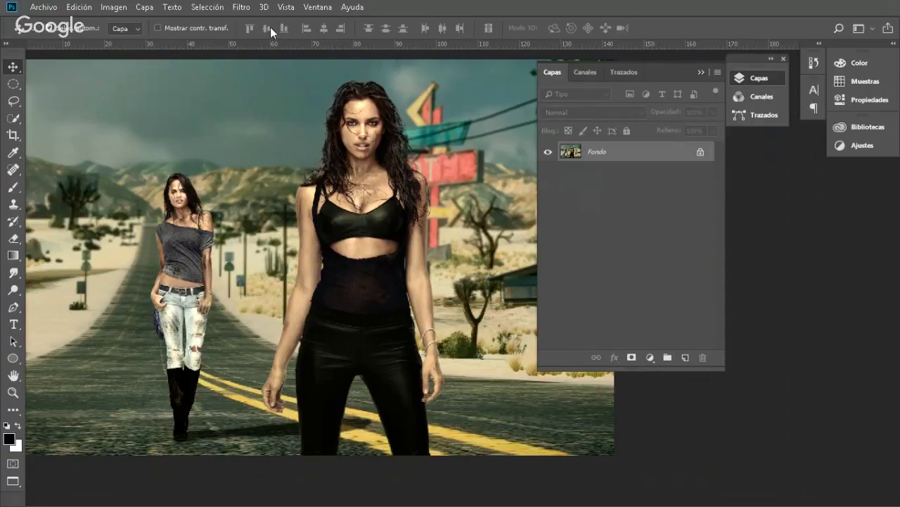
{"action": "left_click_drag", "start_coordinate": [275, 43], "coordinate": [358, 275]}
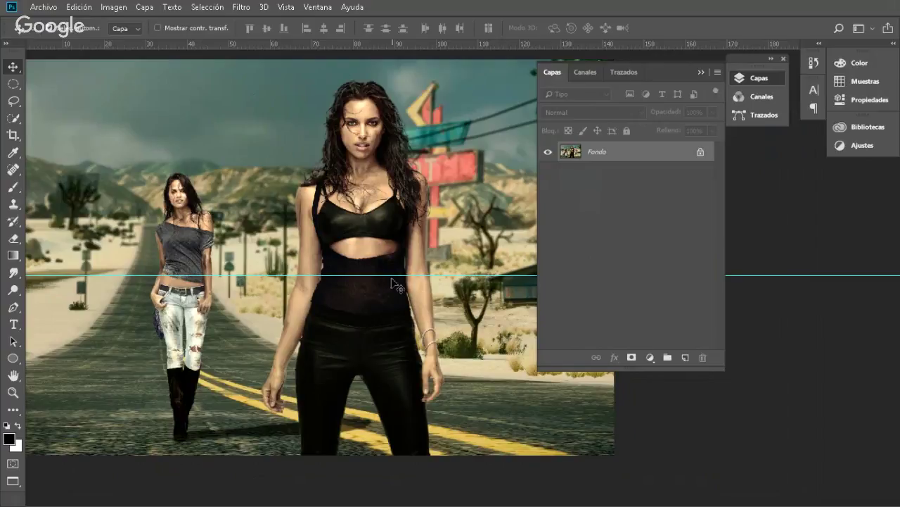
{"action": "left_click_drag", "start_coordinate": [384, 276], "coordinate": [380, 272]}
{"action": "left_click_drag", "start_coordinate": [380, 272], "coordinate": [380, 271]}
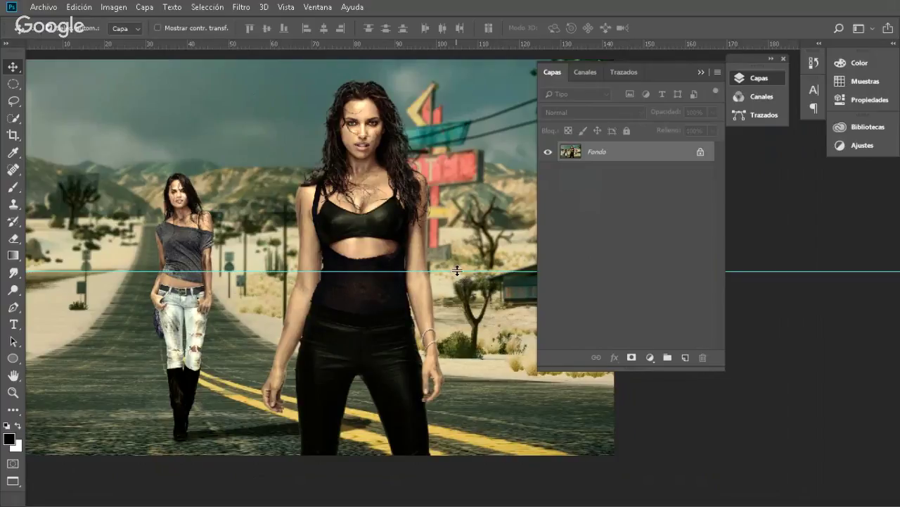
{"action": "left_click_drag", "start_coordinate": [461, 271], "coordinate": [461, 275]}
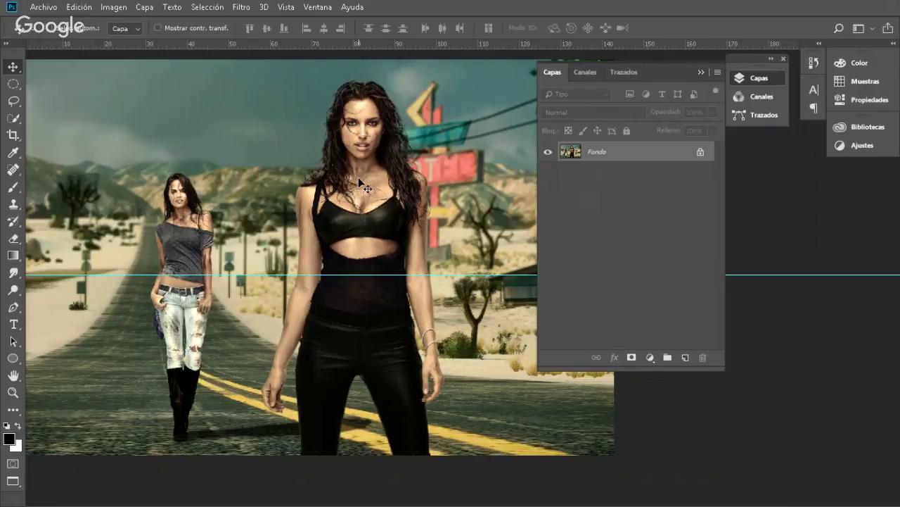
- Close the desert-road photo, discarding its changes
{"action": "key", "text": "ctrl+w"}
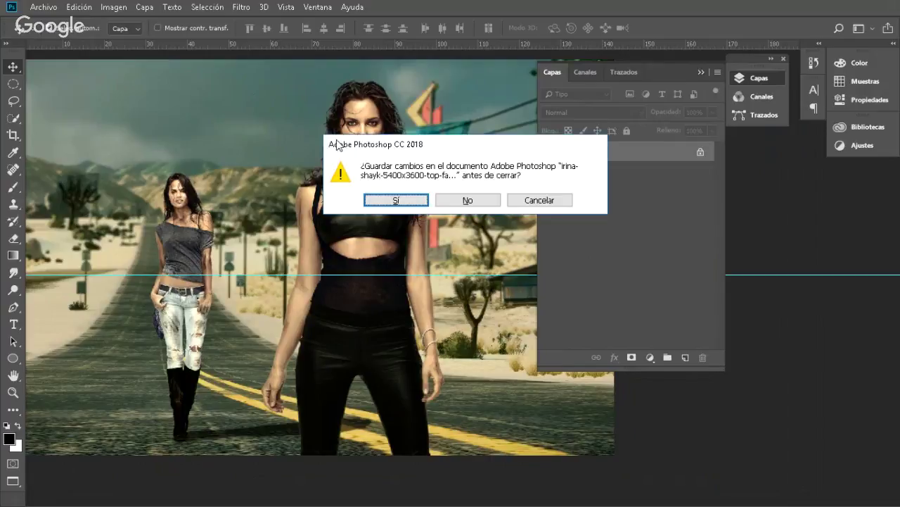
{"action": "left_click", "coordinate": [475, 199]}
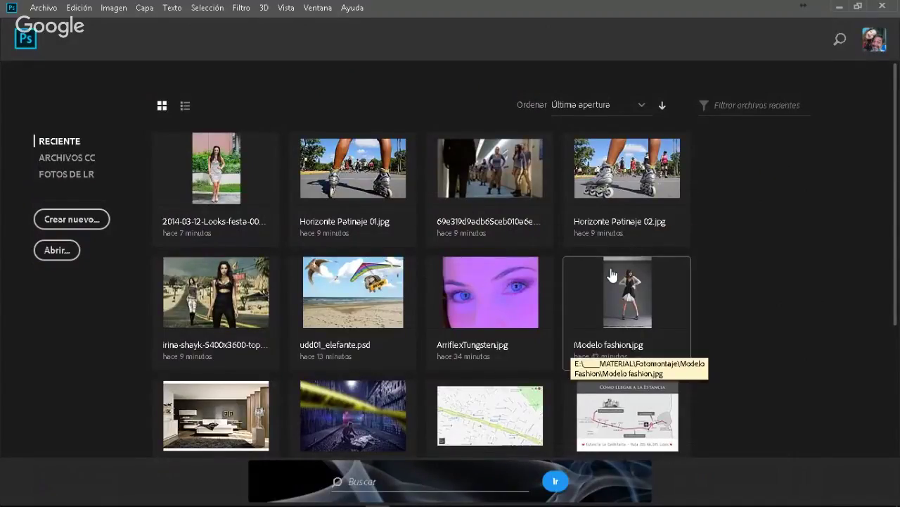
- Navigate to Movil (E:) > AUG > Policial and look through the Referencias folder
{"action": "left_click", "coordinate": [611, 270]}
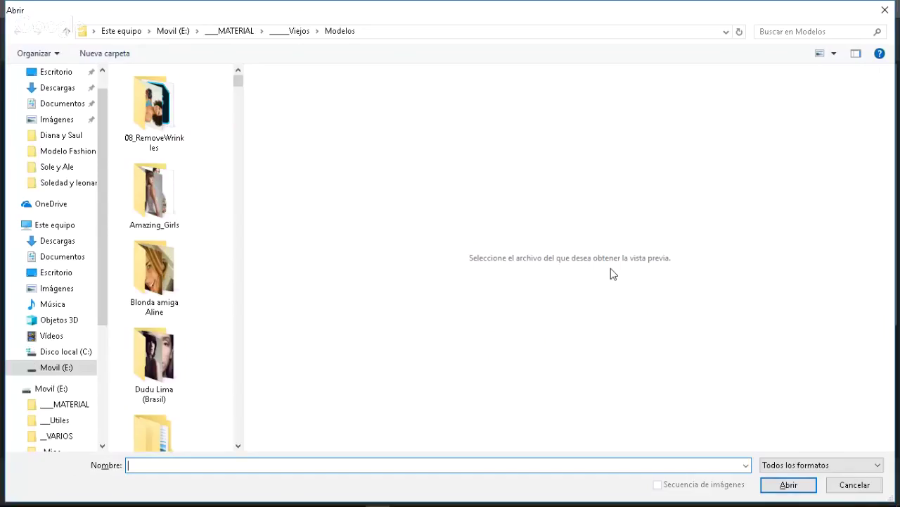
{"action": "left_click", "coordinate": [170, 31]}
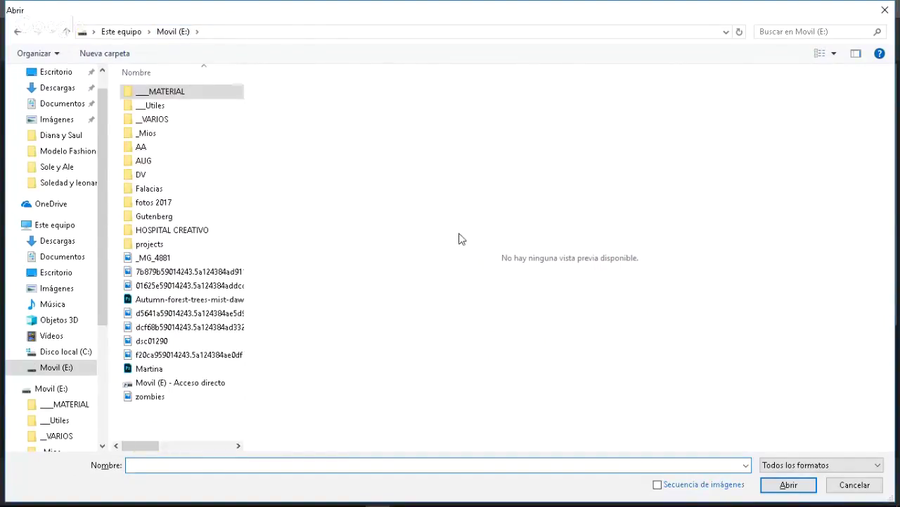
{"action": "double_click", "coordinate": [151, 162]}
{"action": "double_click", "coordinate": [156, 123]}
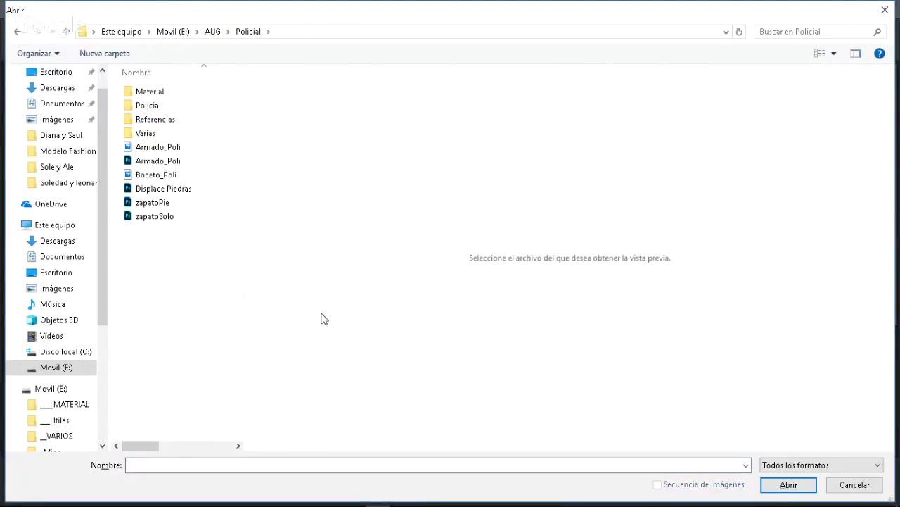
{"action": "left_click", "coordinate": [161, 94]}
{"action": "left_click", "coordinate": [174, 123]}
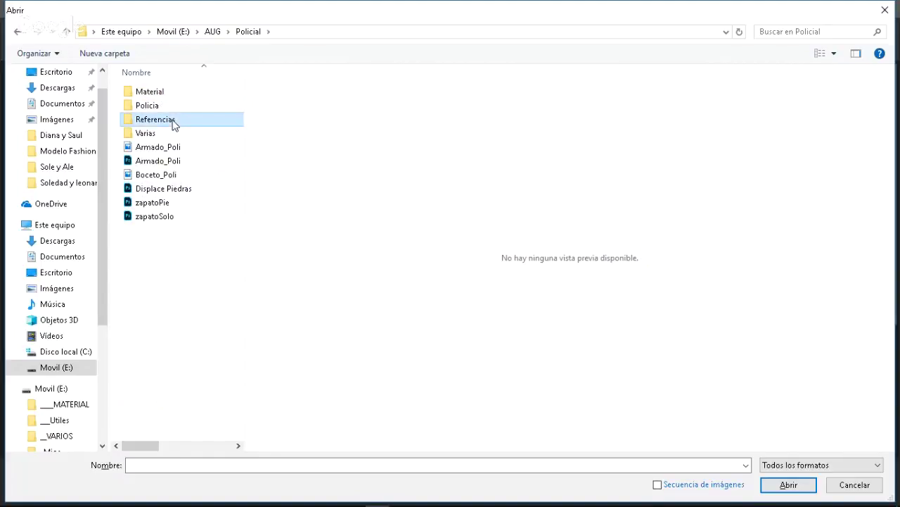
{"action": "double_click", "coordinate": [173, 123]}
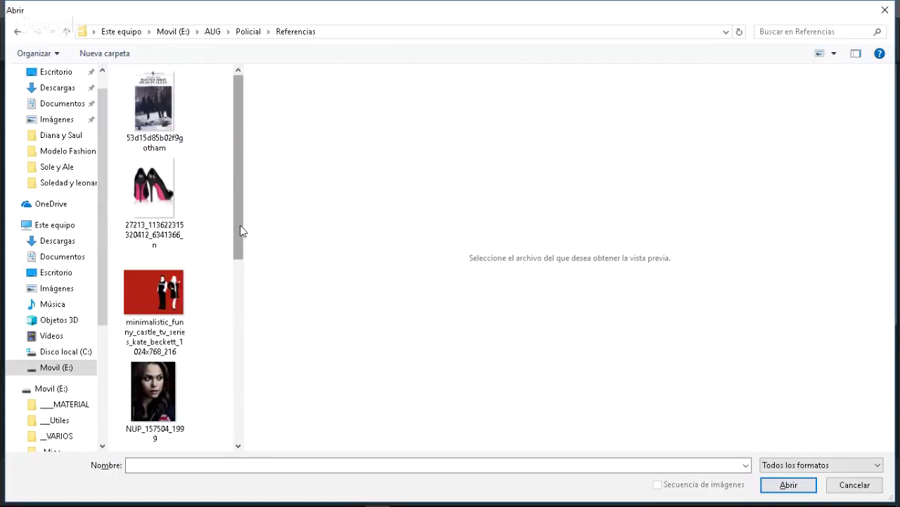
{"action": "left_click_drag", "start_coordinate": [240, 230], "coordinate": [254, 382]}
{"action": "left_click", "coordinate": [17, 31]}
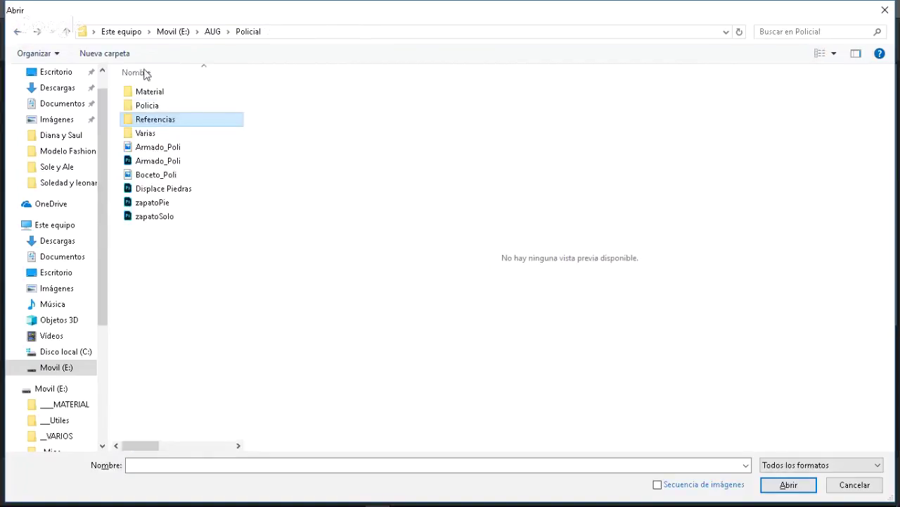
- Explore Varias, its person-named subfolder and Zapato para montaje, then return to Policial
{"action": "double_click", "coordinate": [150, 134]}
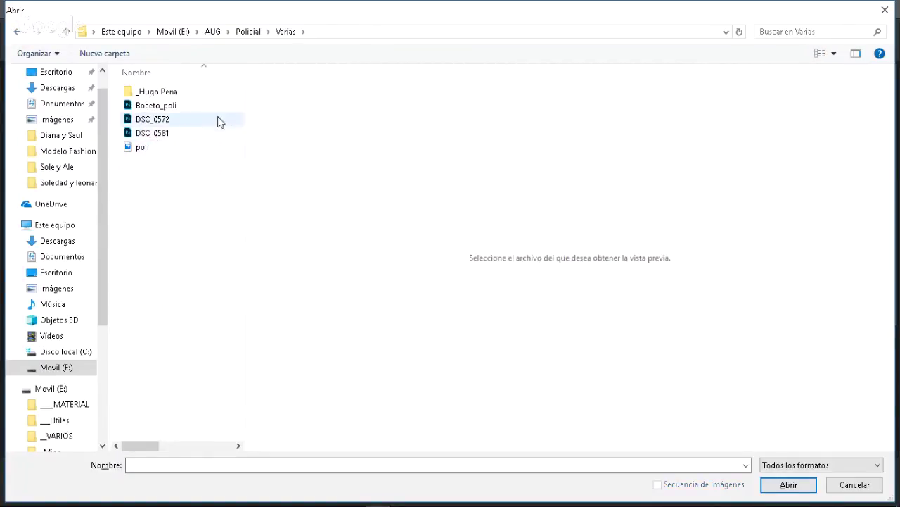
{"action": "left_click", "coordinate": [172, 96]}
{"action": "double_click", "coordinate": [172, 96]}
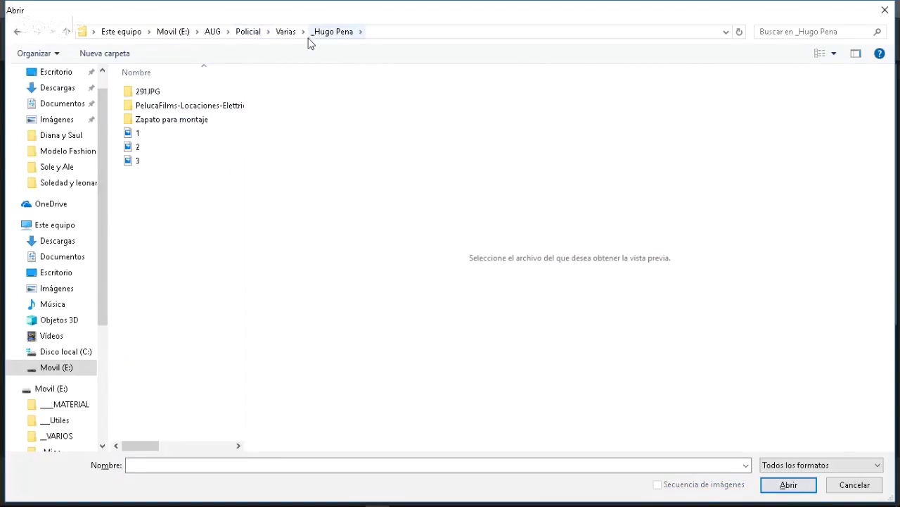
{"action": "left_click", "coordinate": [181, 122]}
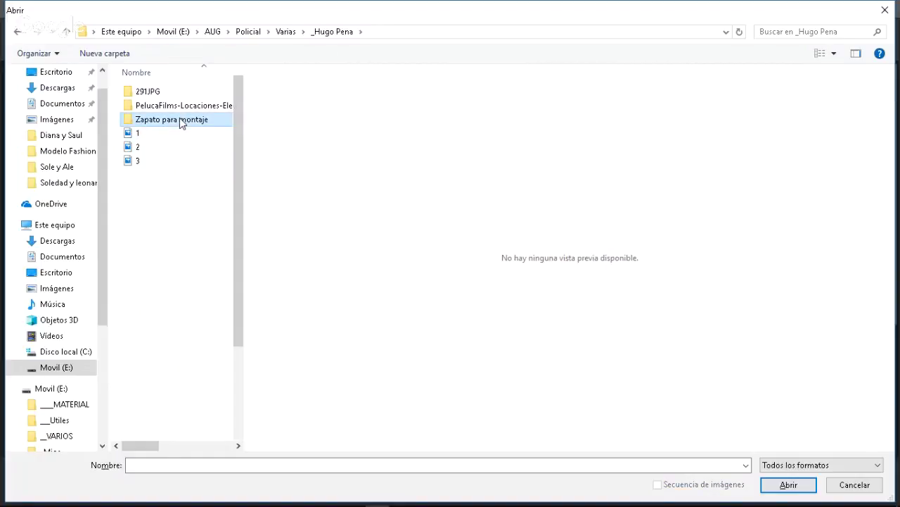
{"action": "double_click", "coordinate": [180, 121]}
{"action": "left_click", "coordinate": [332, 32]}
{"action": "left_click", "coordinate": [285, 32]}
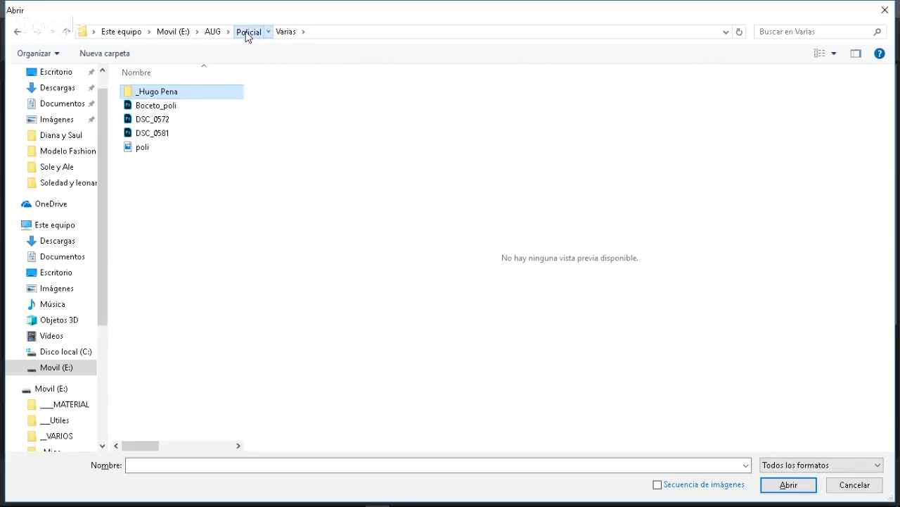
{"action": "left_click", "coordinate": [248, 32]}
- Check Material's callejon jpg folder, then go back into Varias' subfolder and select 291JPG
{"action": "double_click", "coordinate": [151, 92]}
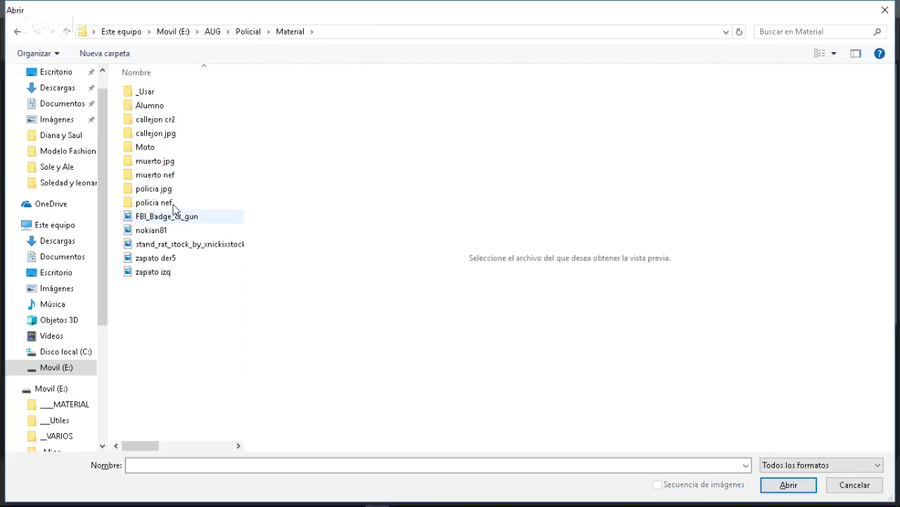
{"action": "left_click", "coordinate": [175, 135]}
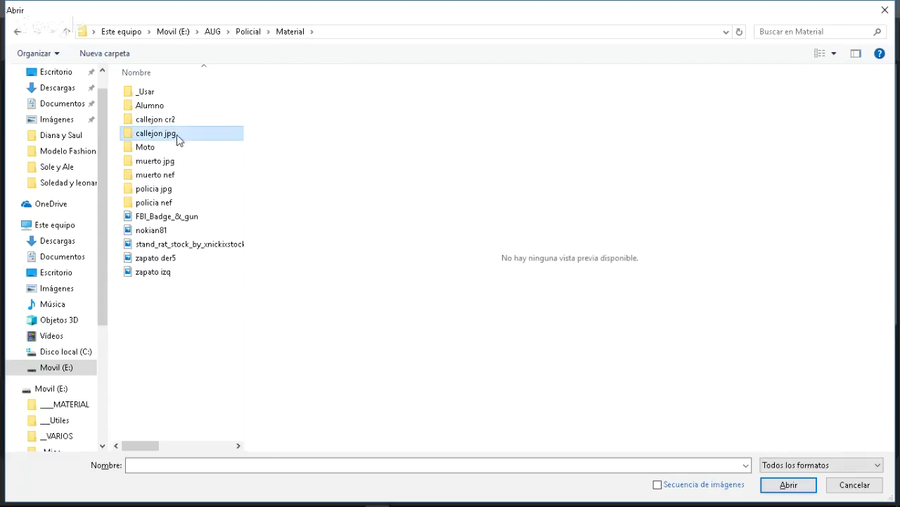
{"action": "left_click", "coordinate": [247, 34]}
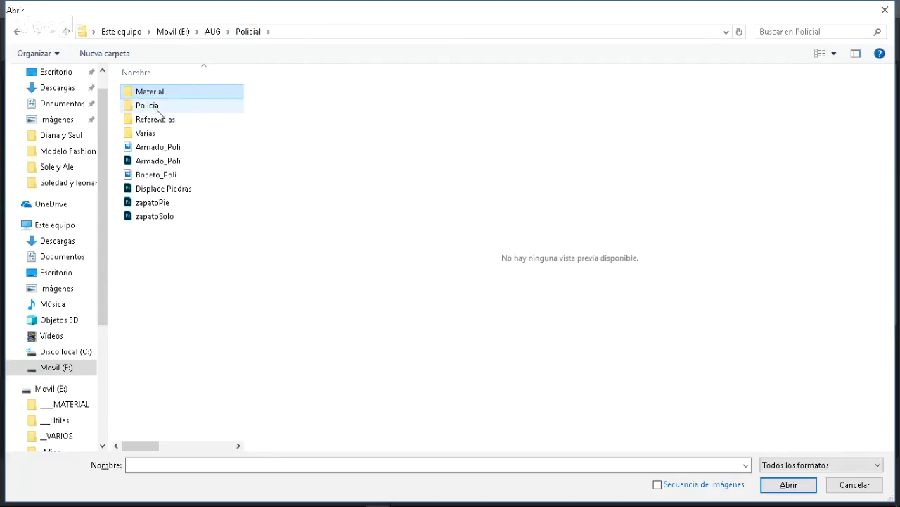
{"action": "double_click", "coordinate": [153, 133]}
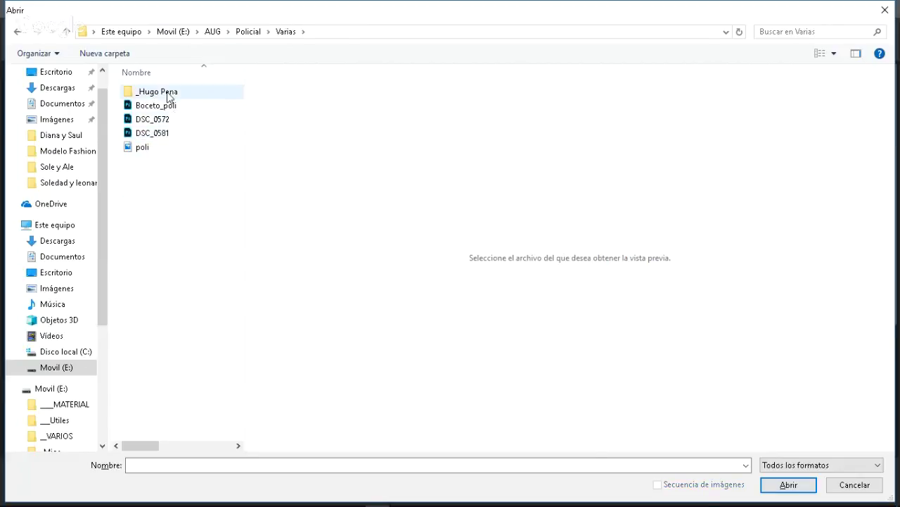
{"action": "double_click", "coordinate": [168, 96]}
{"action": "left_click", "coordinate": [160, 96]}
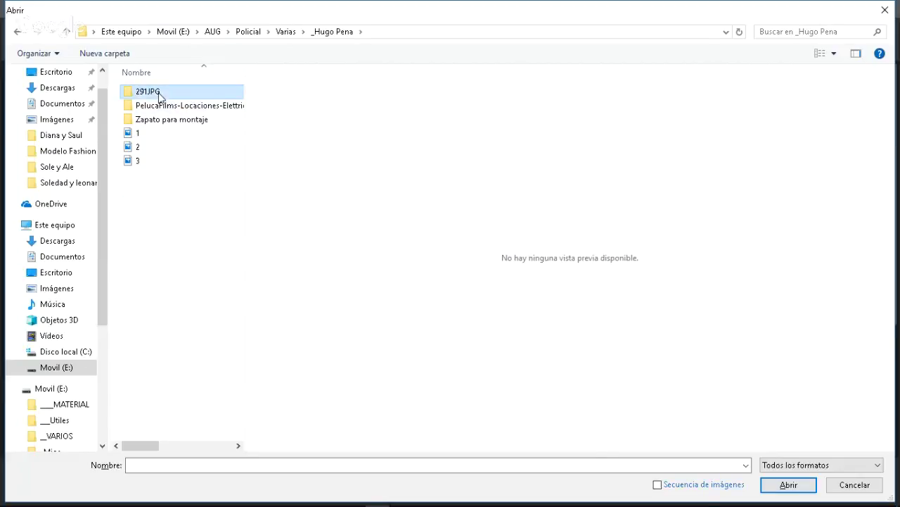
- Preview alley photos IMG_6546 to IMG_6574 in 291JPG > ref, then close Abrir without opening any
{"action": "double_click", "coordinate": [175, 97]}
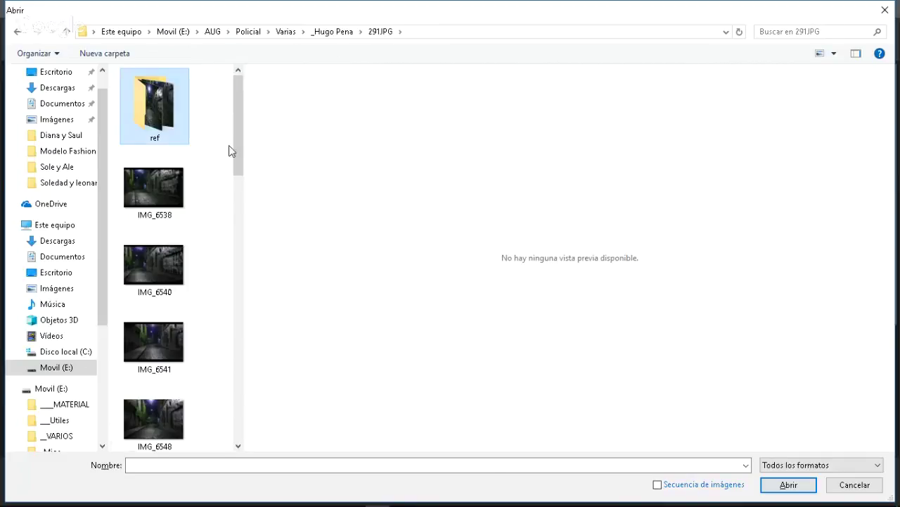
{"action": "double_click", "coordinate": [138, 105]}
{"action": "left_click", "coordinate": [159, 107]}
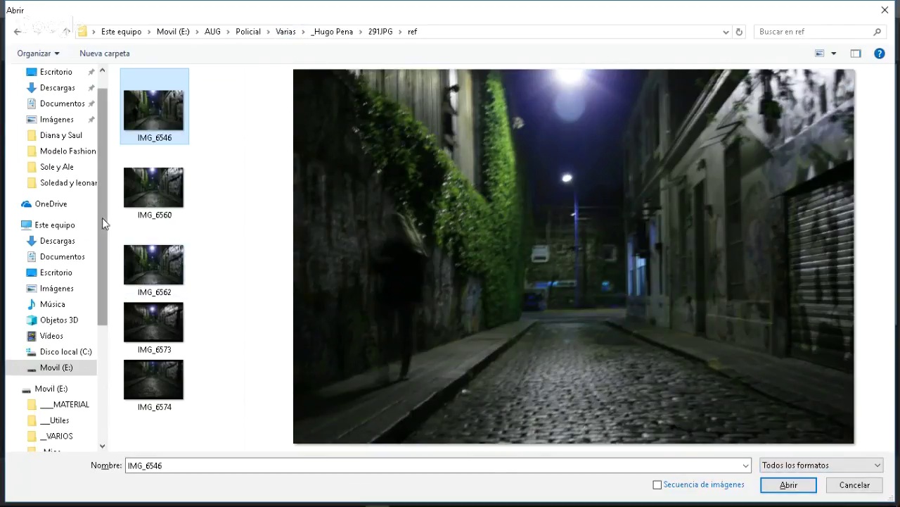
{"action": "scroll", "coordinate": [102, 207], "scroll_direction": "down", "scroll_amount": 4}
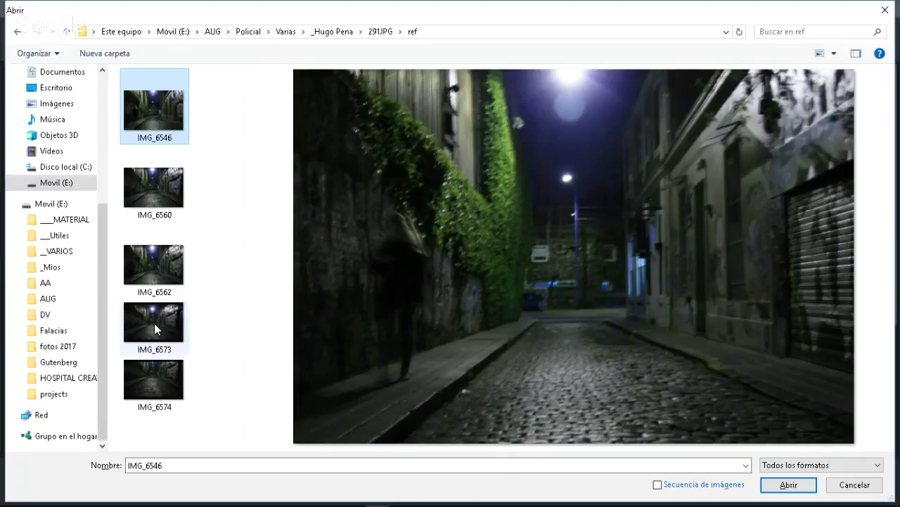
{"action": "left_click", "coordinate": [159, 188]}
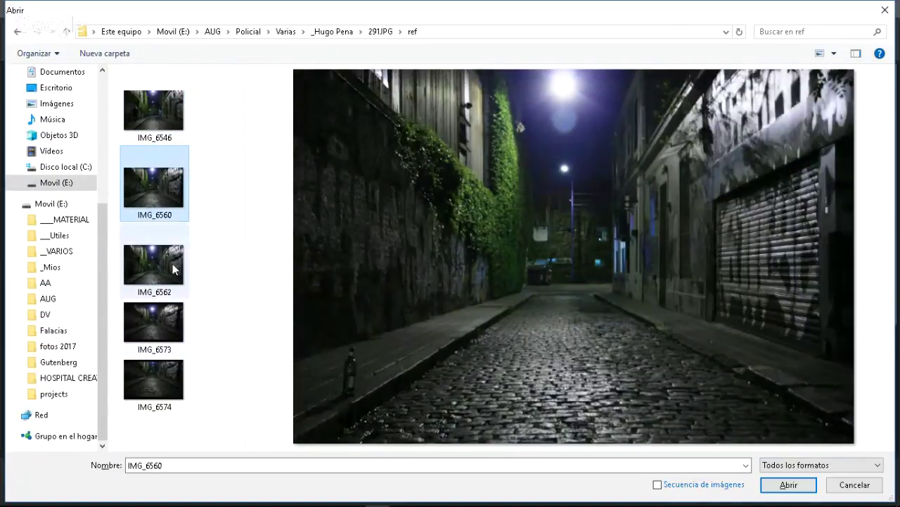
{"action": "left_click", "coordinate": [167, 271]}
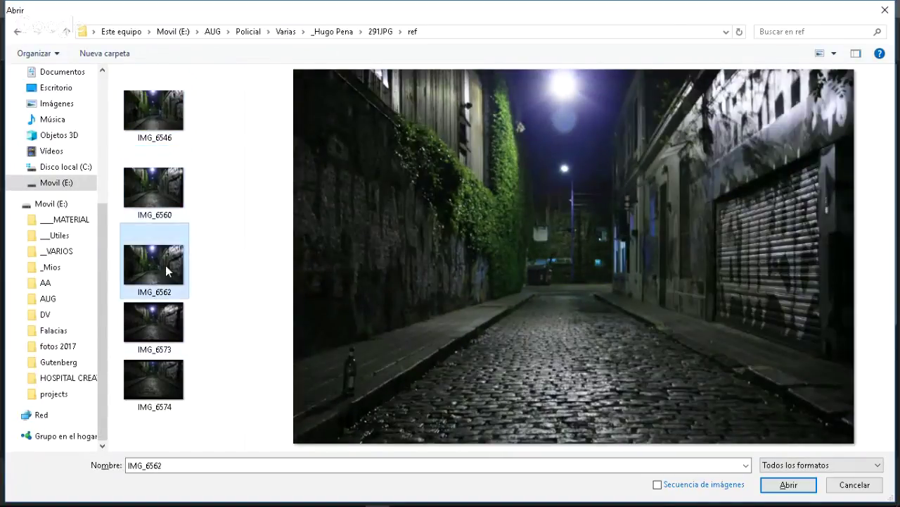
{"action": "left_click", "coordinate": [159, 321]}
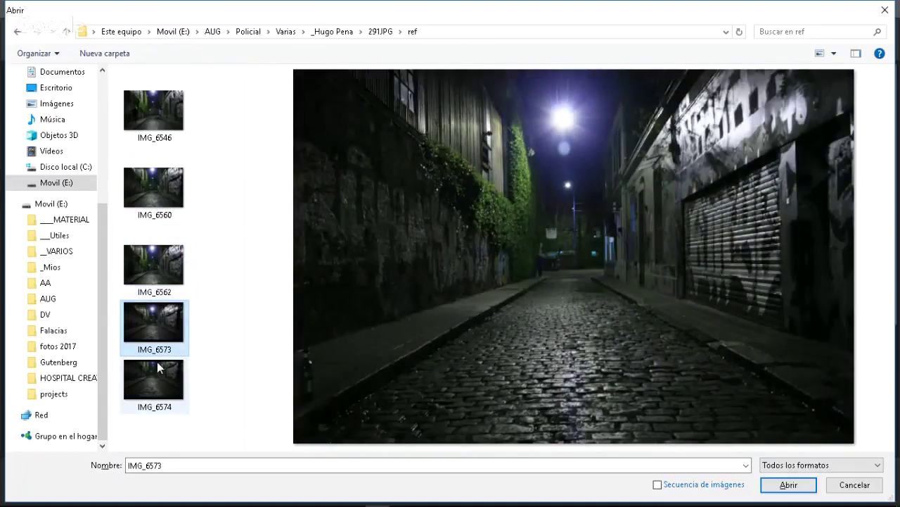
{"action": "left_click", "coordinate": [156, 361]}
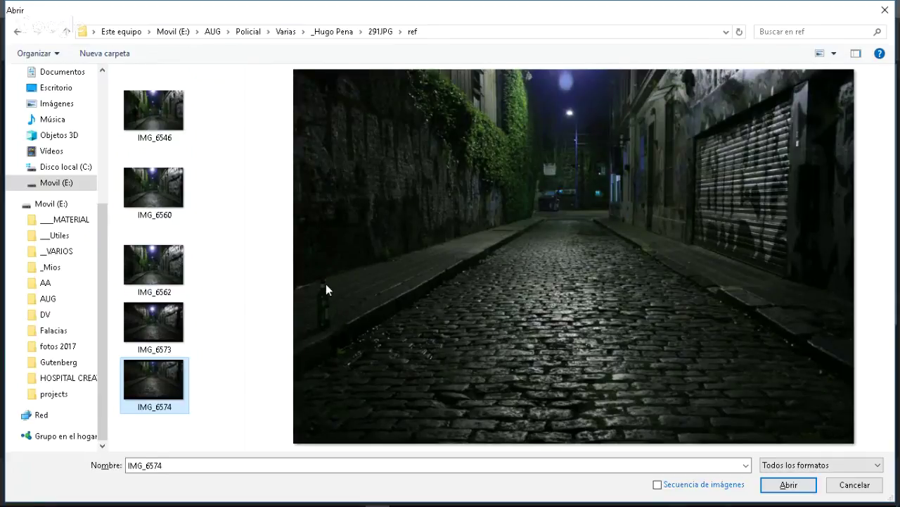
{"action": "left_click", "coordinate": [145, 109]}
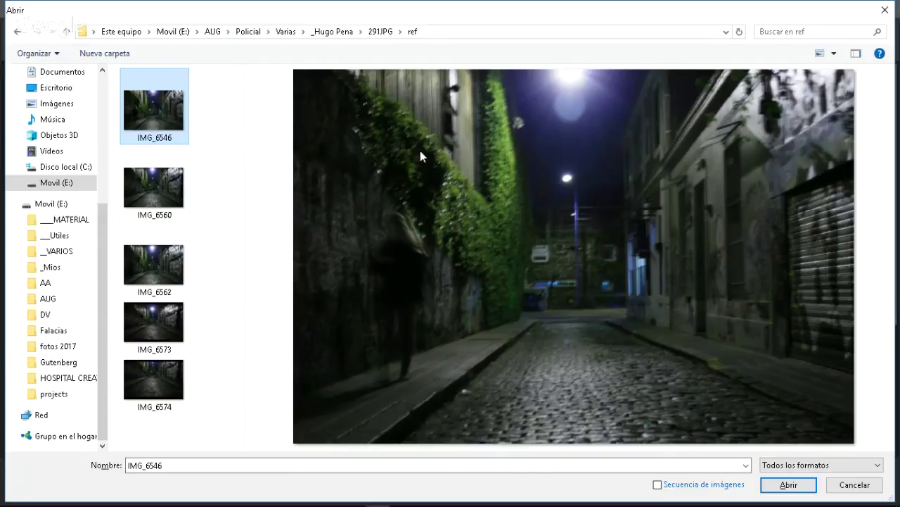
{"action": "left_click", "coordinate": [888, 11]}
{"action": "left_click", "coordinate": [364, 435]}
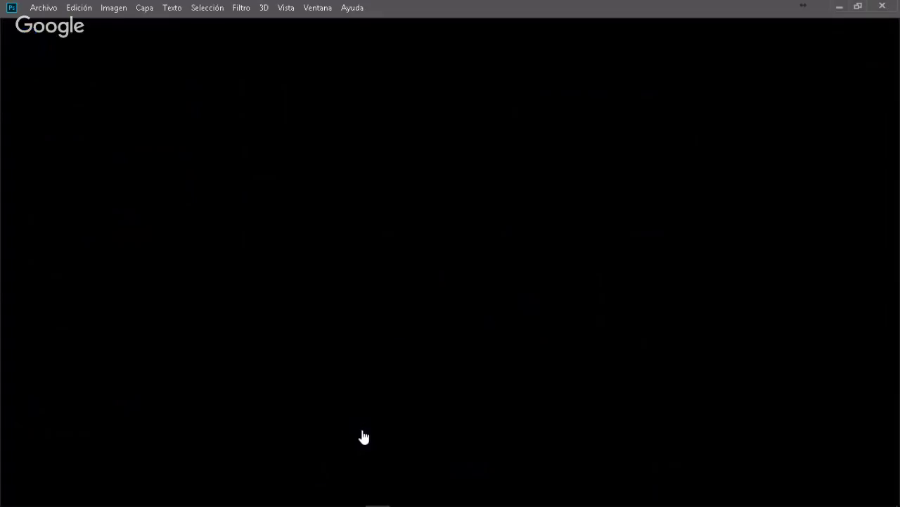
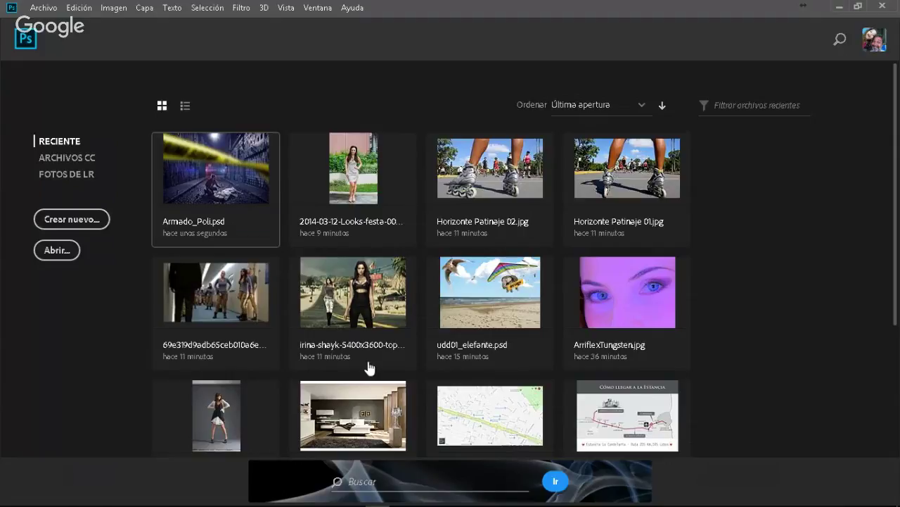
- Open Armado_Poli.psd from recent files, expand the Policía group and select policia copy
{"action": "mouse_move", "coordinate": [852, 496]}
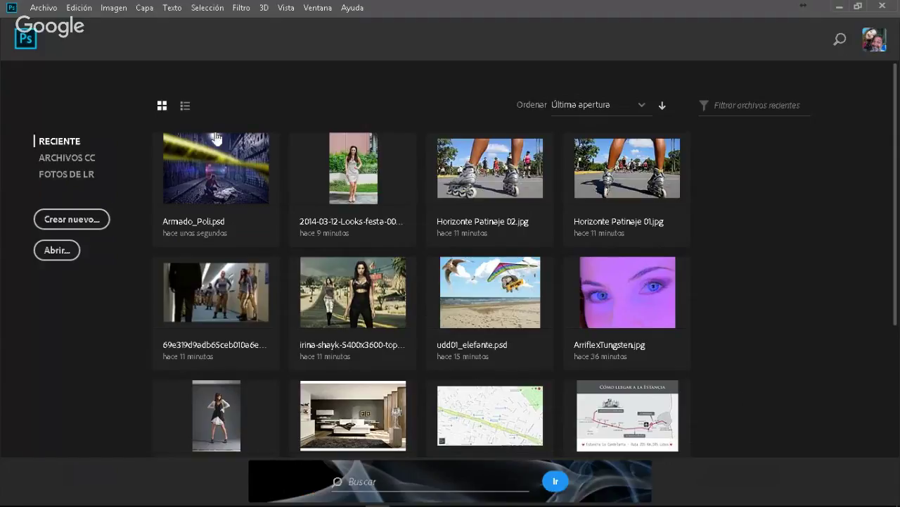
{"action": "left_click", "coordinate": [213, 171]}
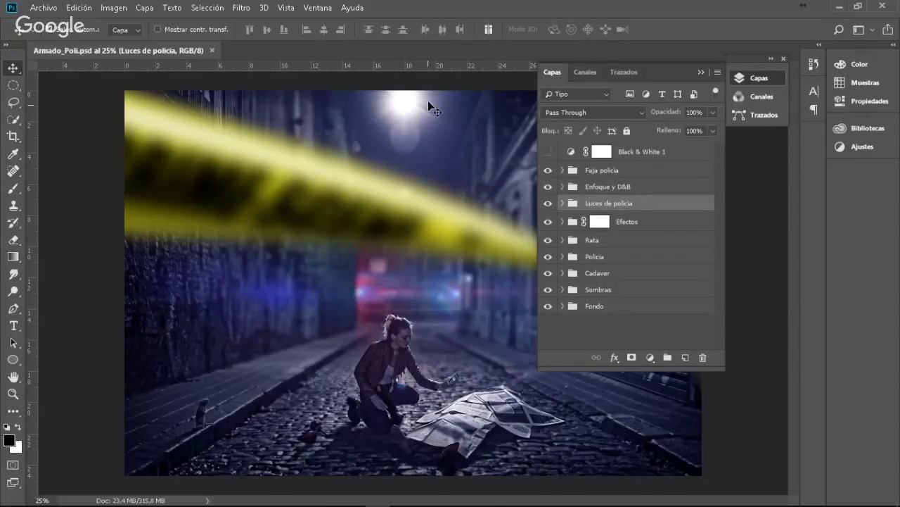
{"action": "left_click", "coordinate": [561, 257]}
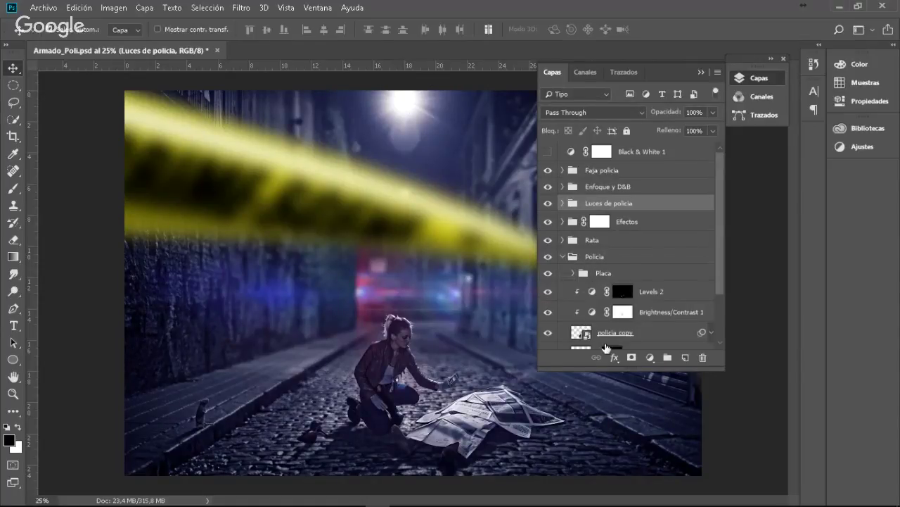
{"action": "left_click", "coordinate": [578, 335]}
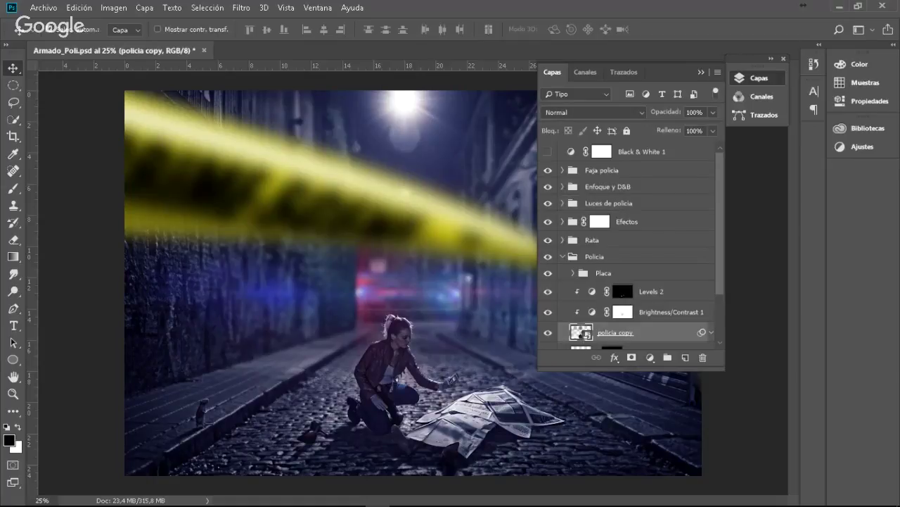
- Open the policia copy smart object as DSC_05721.psd and disable both Policia group masks
{"action": "double_click", "coordinate": [581, 333]}
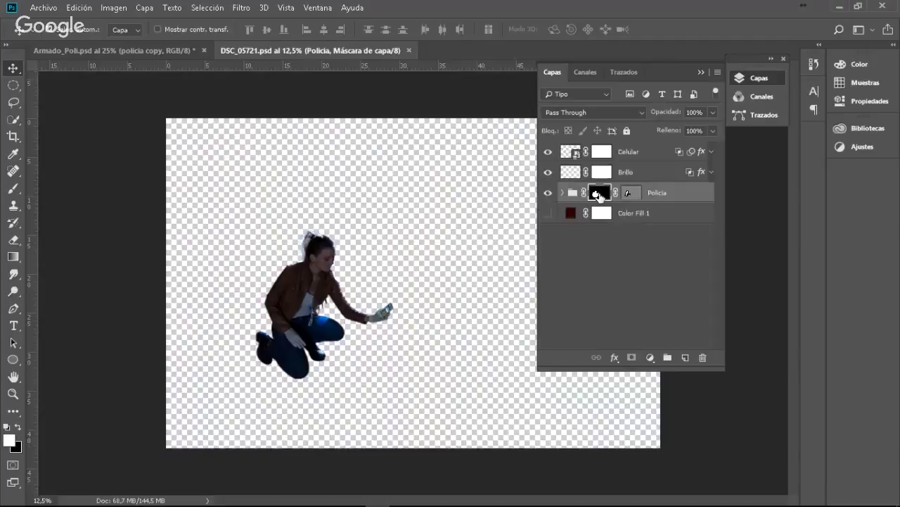
{"action": "left_click", "coordinate": [598, 196], "text": "shift"}
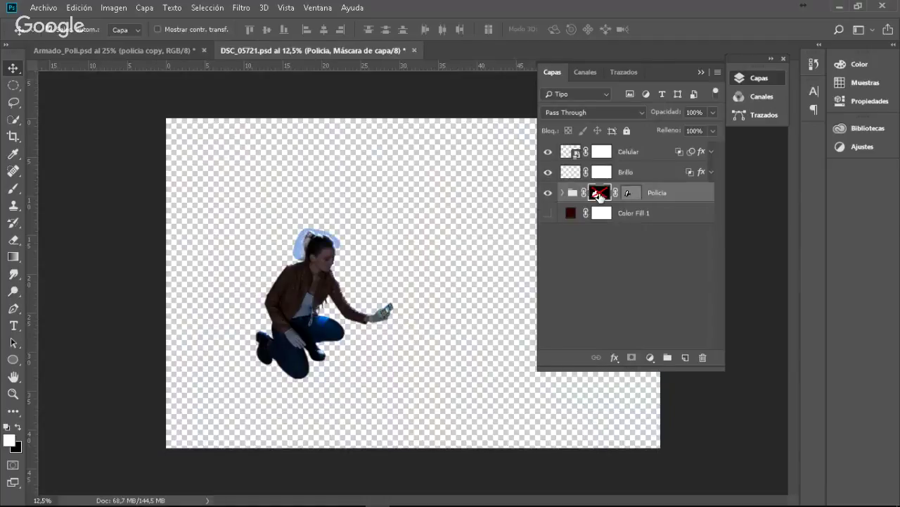
{"action": "left_click", "coordinate": [563, 194]}
{"action": "left_click", "coordinate": [629, 196], "text": "shift"}
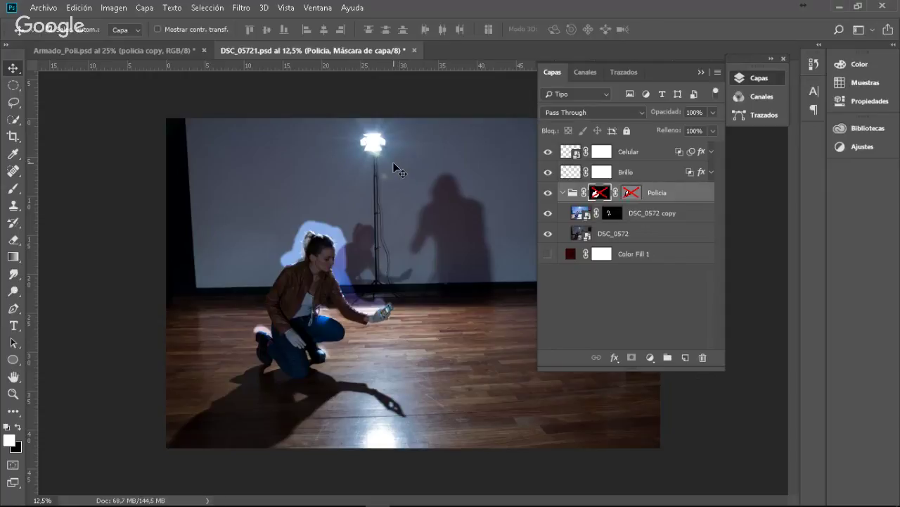
- Bring the Armado_Poli.psd police-tape composite back to the front
{"action": "left_click", "coordinate": [135, 47]}
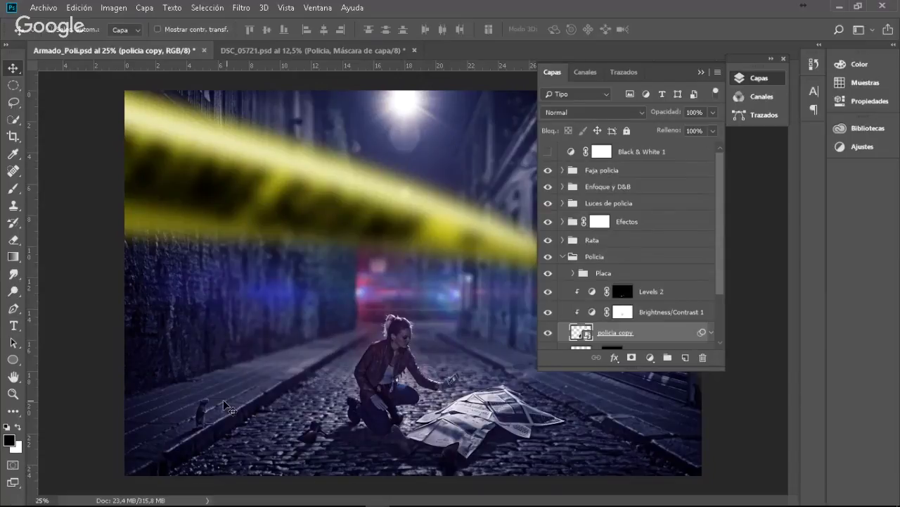
- Zoom to about 206% around the kneeling woman and scroll down to the cobblestones
{"action": "left_click_drag", "start_coordinate": [314, 412], "coordinate": [379, 457]}
{"action": "scroll", "coordinate": [364, 336], "scroll_direction": "down", "scroll_amount": 5}
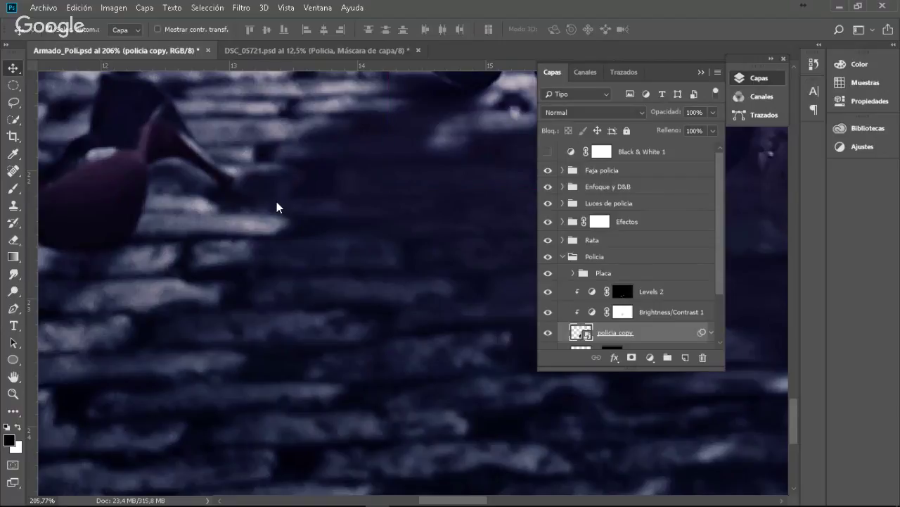
- Bring up the Open dialog and cancel it, then glance at File Explorer and return
{"action": "key", "text": "ctrl+o"}
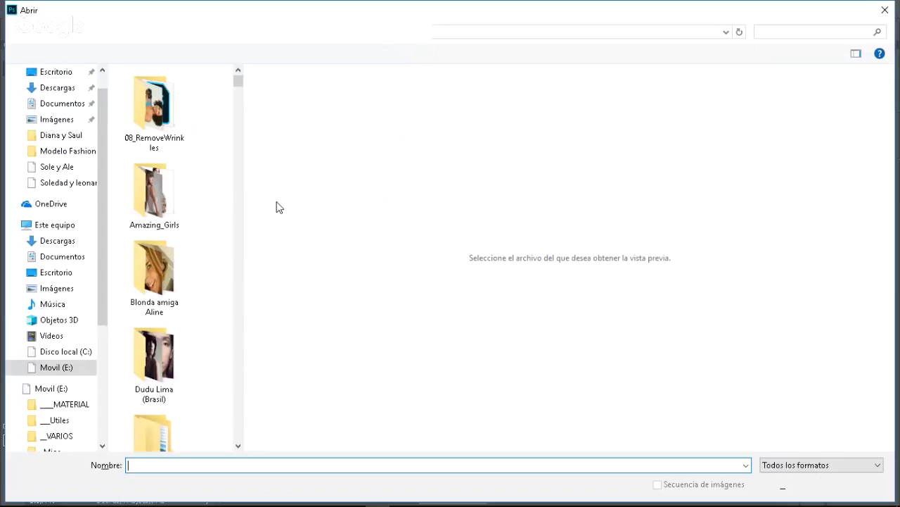
{"action": "left_click", "coordinate": [855, 484]}
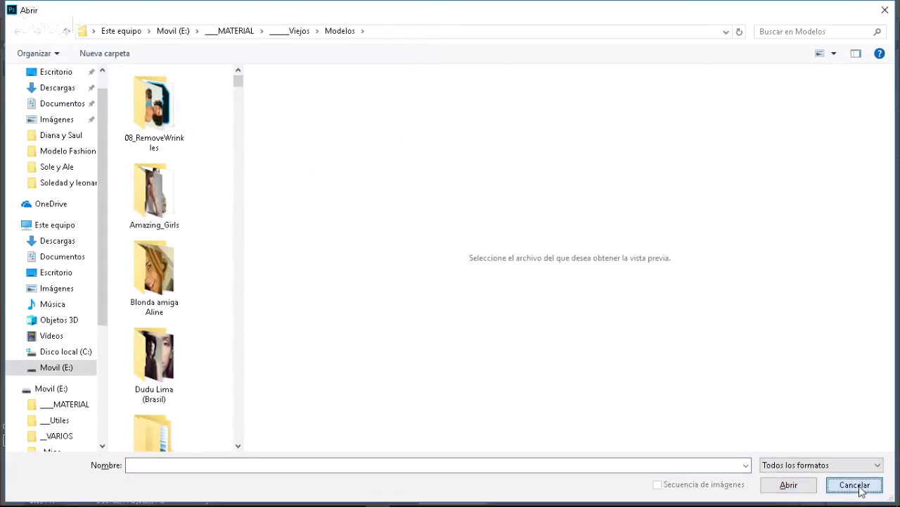
{"action": "left_click", "coordinate": [856, 485]}
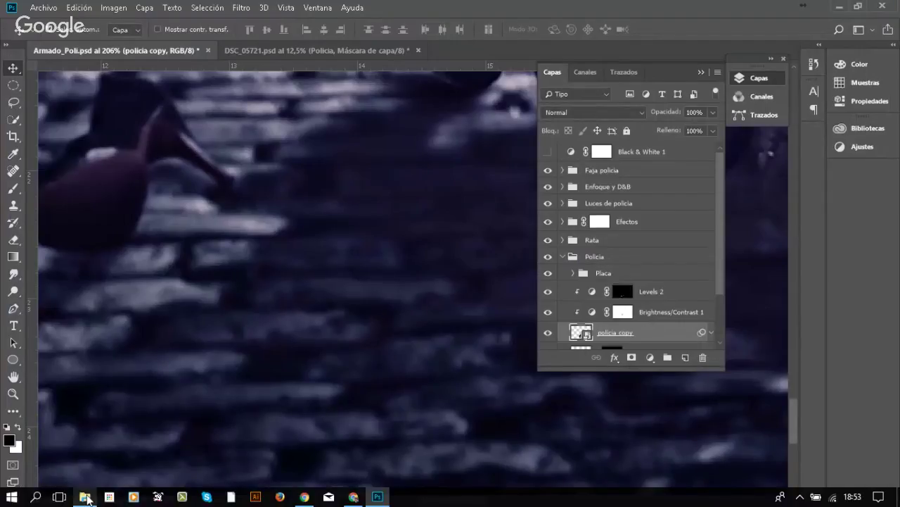
{"action": "left_click", "coordinate": [85, 496]}
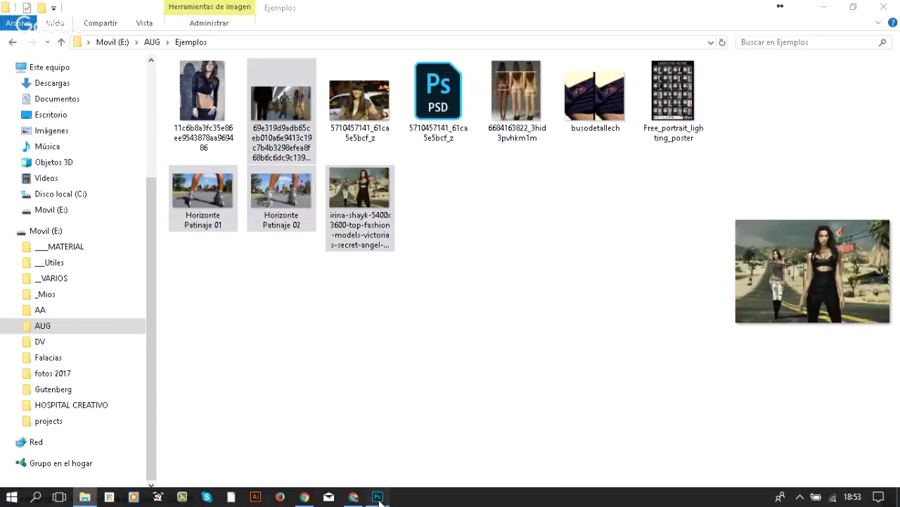
{"action": "left_click", "coordinate": [378, 497]}
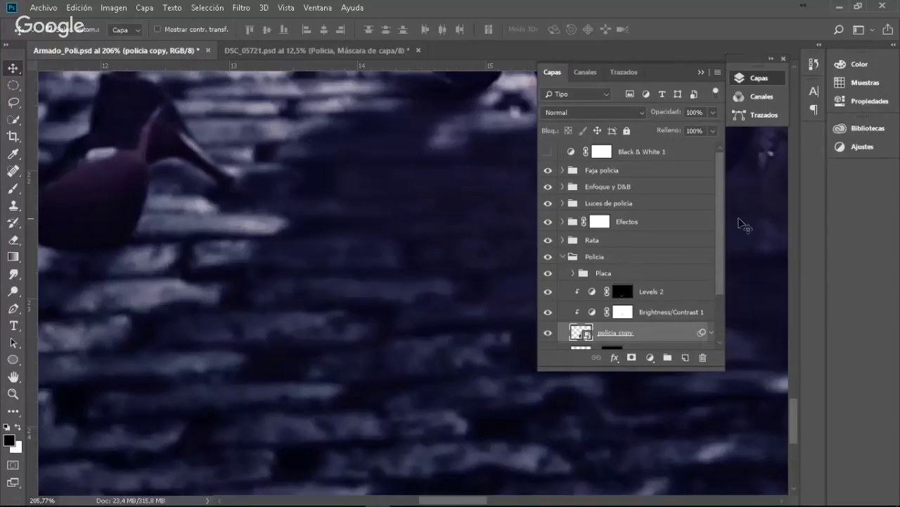
- In Layers, select Policia, expand Sombras and reveal Sombra Policia's Gaussian Blur and Displace filters
{"action": "left_click_drag", "start_coordinate": [725, 224], "coordinate": [722, 281]}
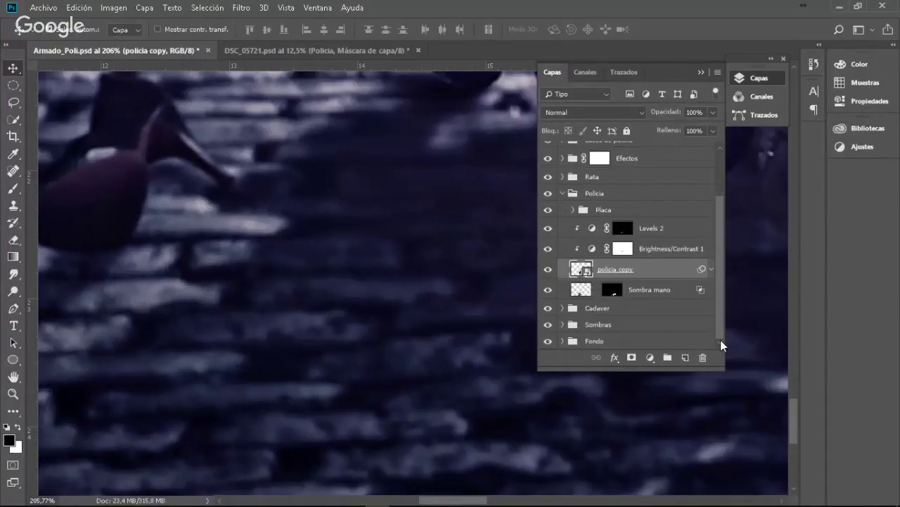
{"action": "left_click", "coordinate": [573, 195]}
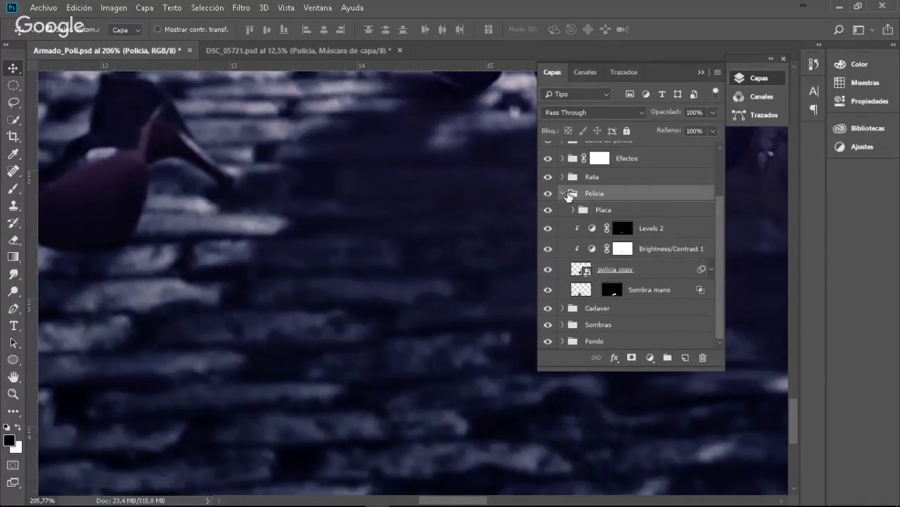
{"action": "left_click", "coordinate": [562, 325]}
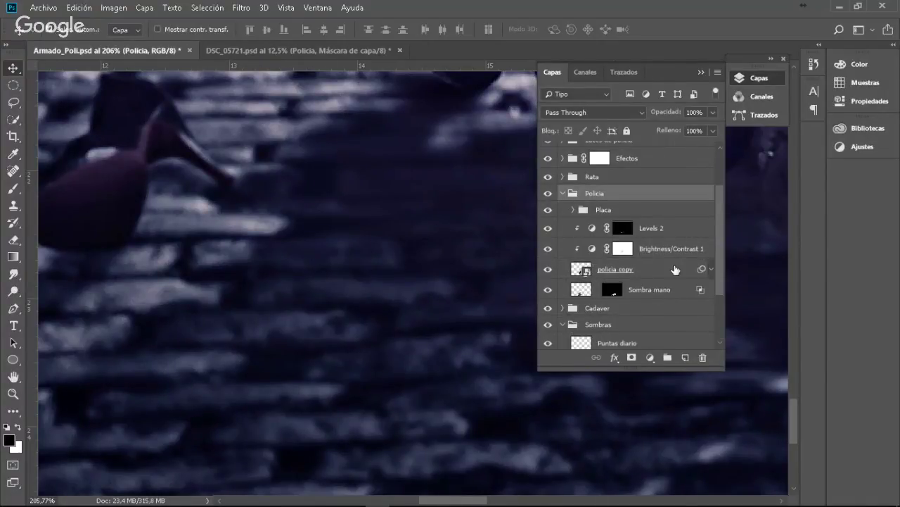
{"action": "left_click_drag", "start_coordinate": [720, 277], "coordinate": [725, 375]}
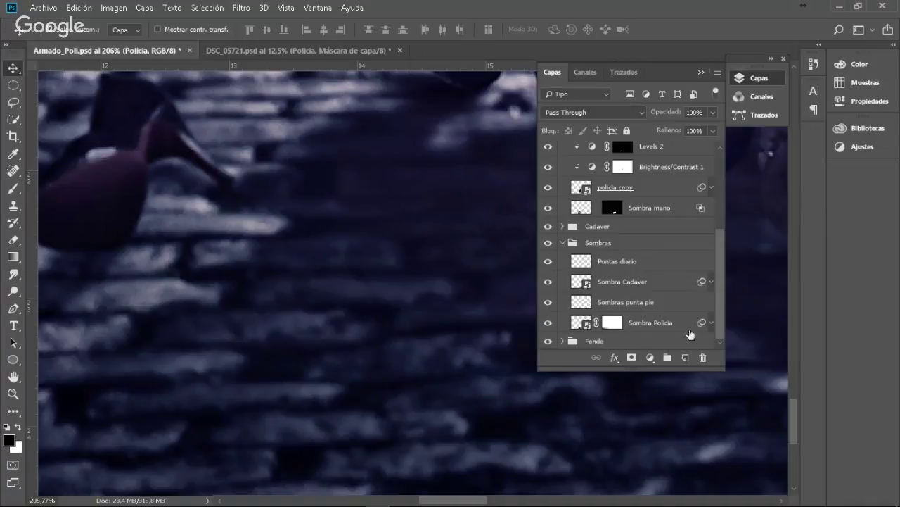
{"action": "left_click", "coordinate": [711, 322]}
{"action": "left_click_drag", "start_coordinate": [720, 305], "coordinate": [713, 333]}
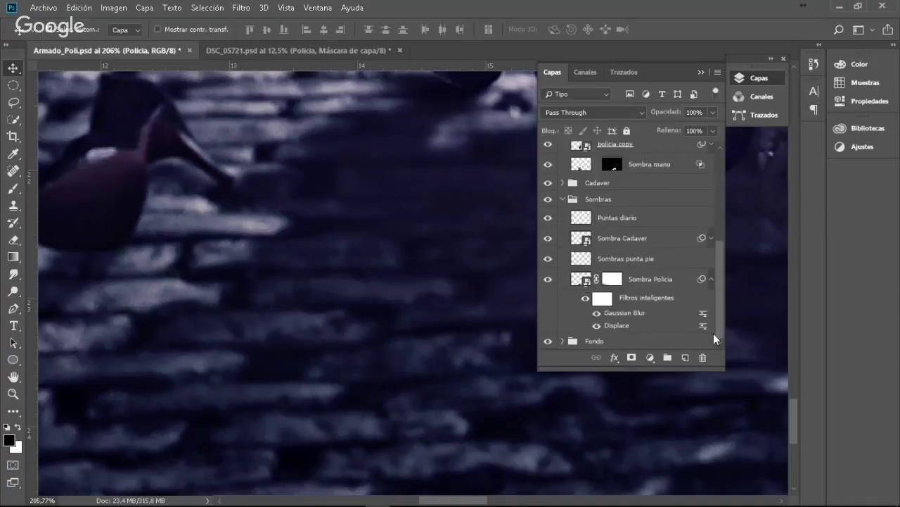
- Review the Displace filter settings unchanged, cancel the map chooser, and minimize Photoshop
{"action": "double_click", "coordinate": [617, 328]}
{"action": "left_click", "coordinate": [464, 221]}
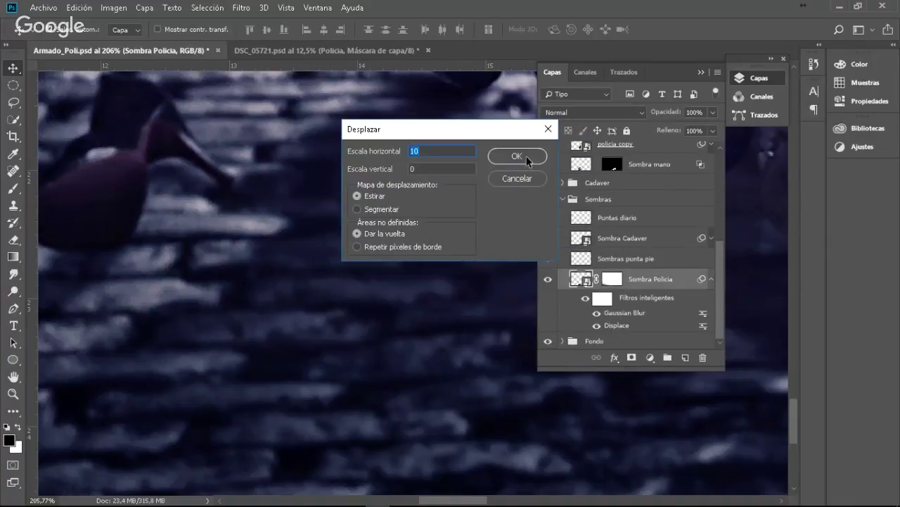
{"action": "left_click", "coordinate": [518, 156]}
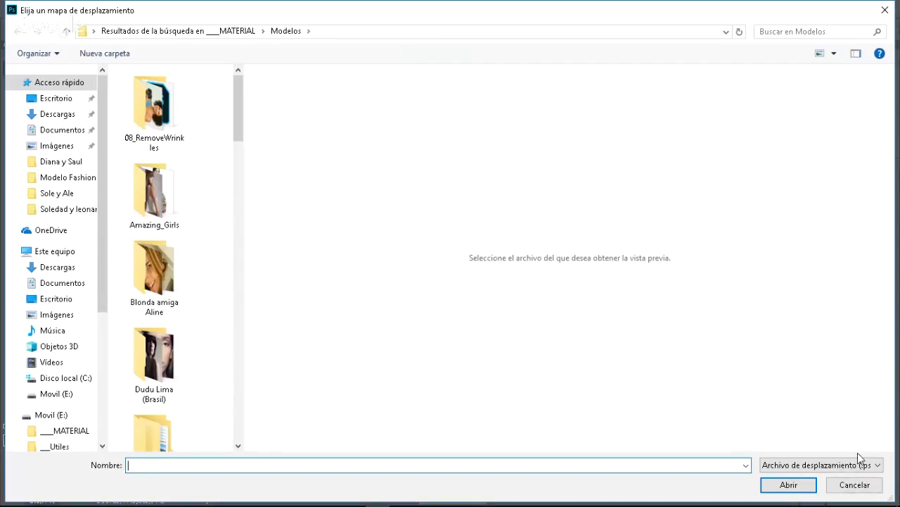
{"action": "left_click", "coordinate": [868, 487]}
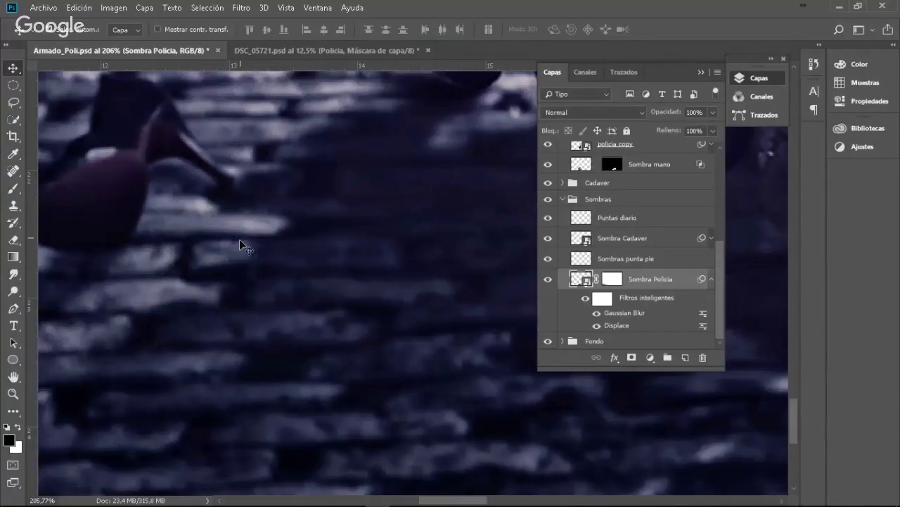
{"action": "left_click", "coordinate": [837, 5]}
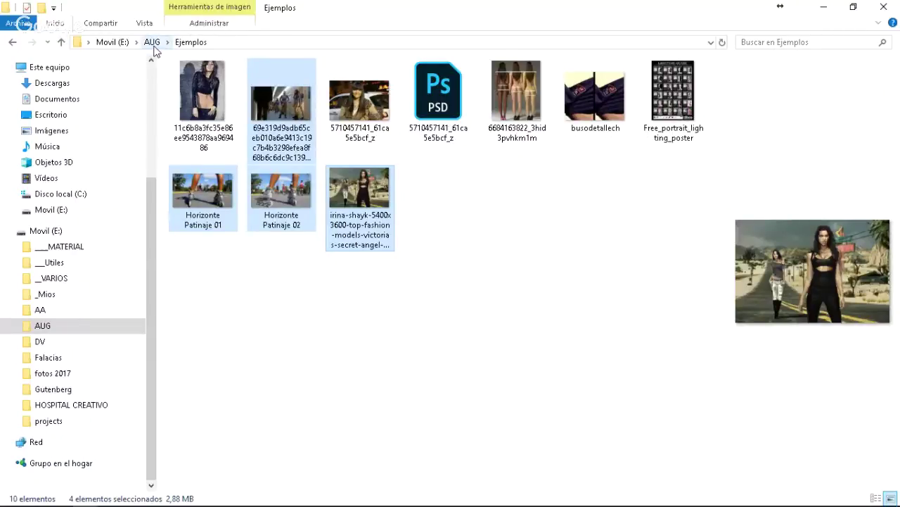
- Go from AUG into the Policial folder and open Displace Piedras
{"action": "left_click", "coordinate": [152, 42]}
{"action": "double_click", "coordinate": [195, 111]}
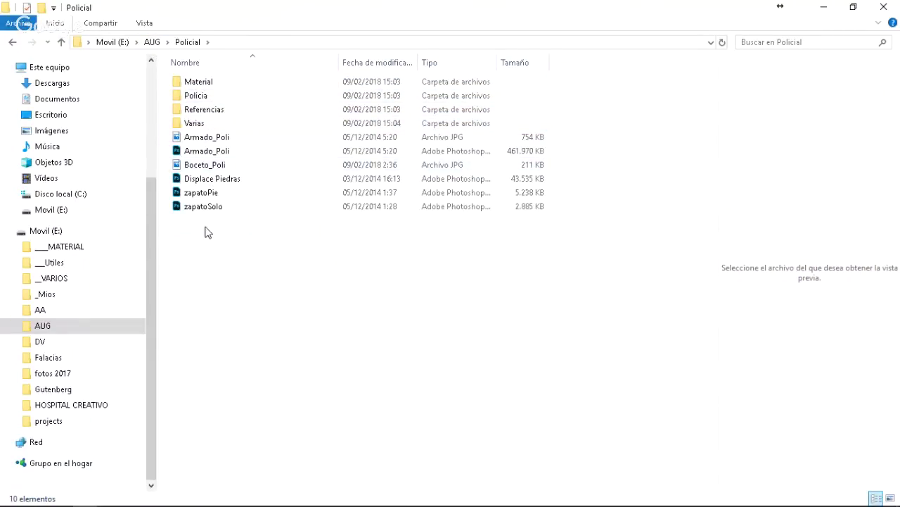
{"action": "left_click", "coordinate": [215, 180]}
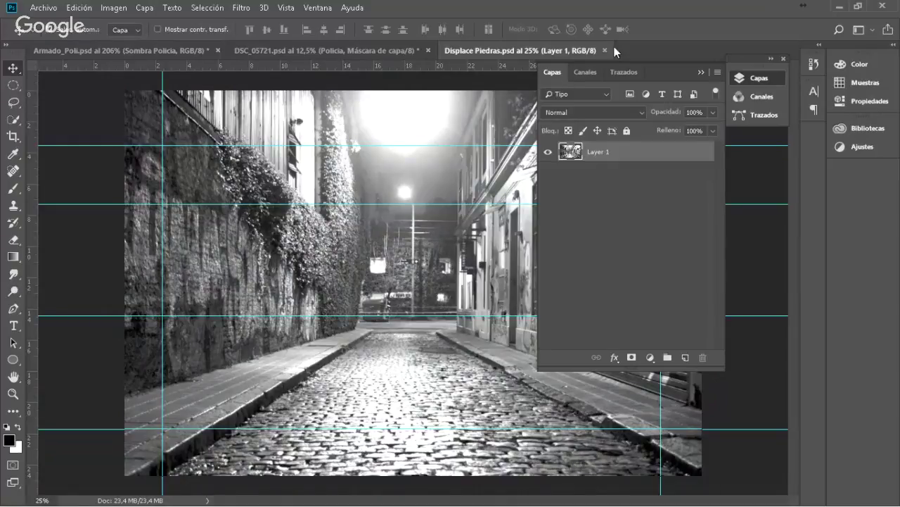
- Close Displace Piedras, Armado_Poli and DSC_05721 without saving, then minimize Photoshop back to AUG
{"action": "left_click", "coordinate": [604, 51]}
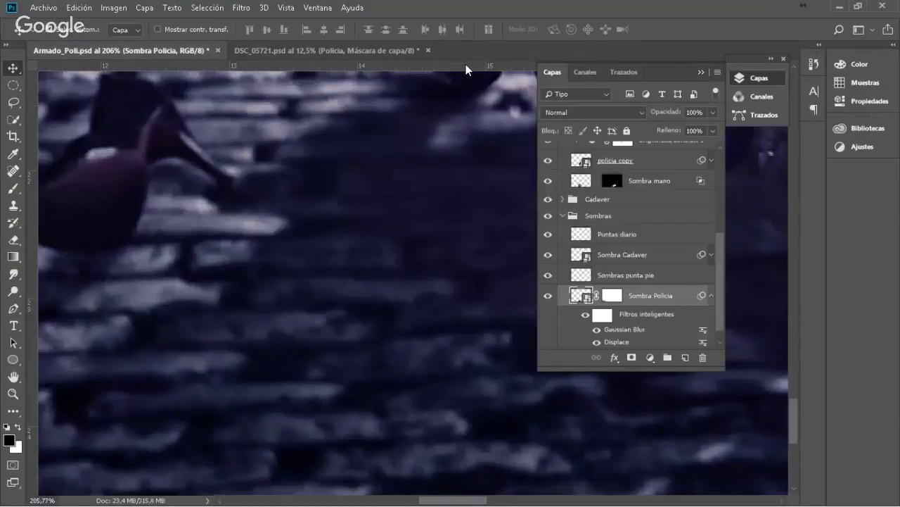
{"action": "left_click", "coordinate": [216, 50]}
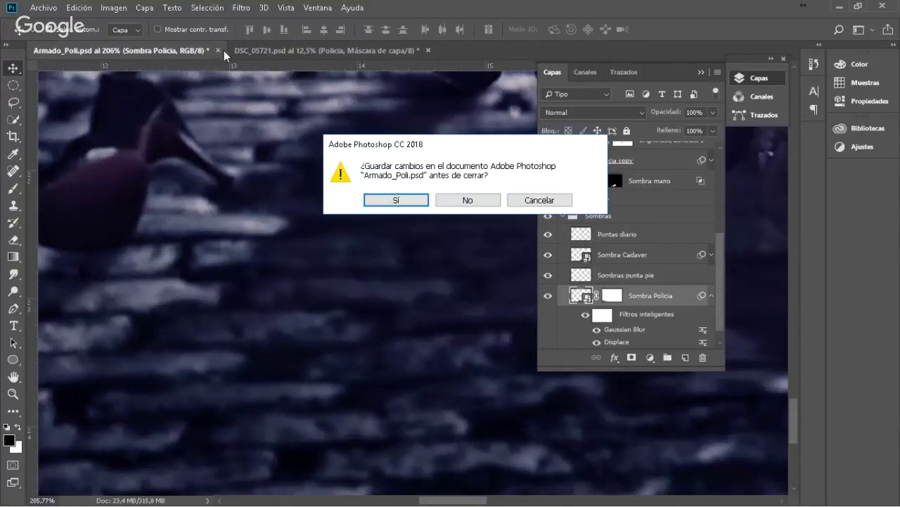
{"action": "left_click", "coordinate": [481, 198]}
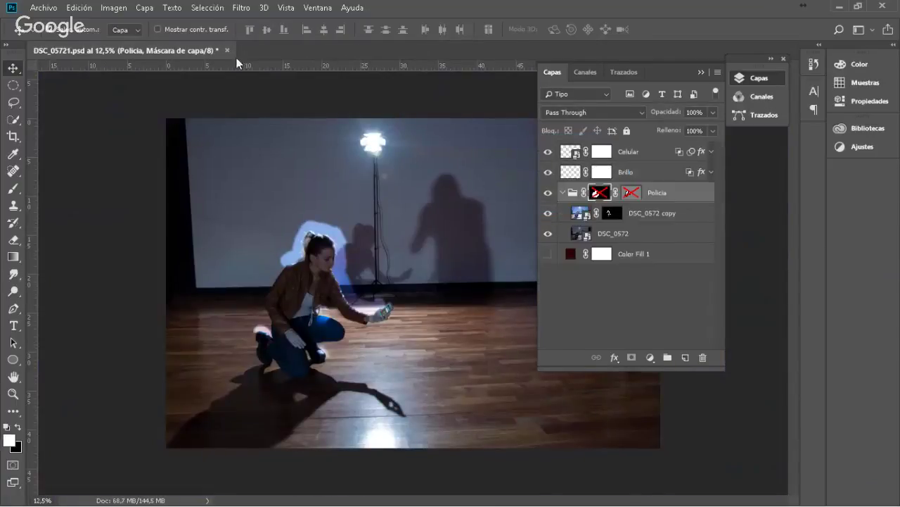
{"action": "left_click", "coordinate": [227, 50]}
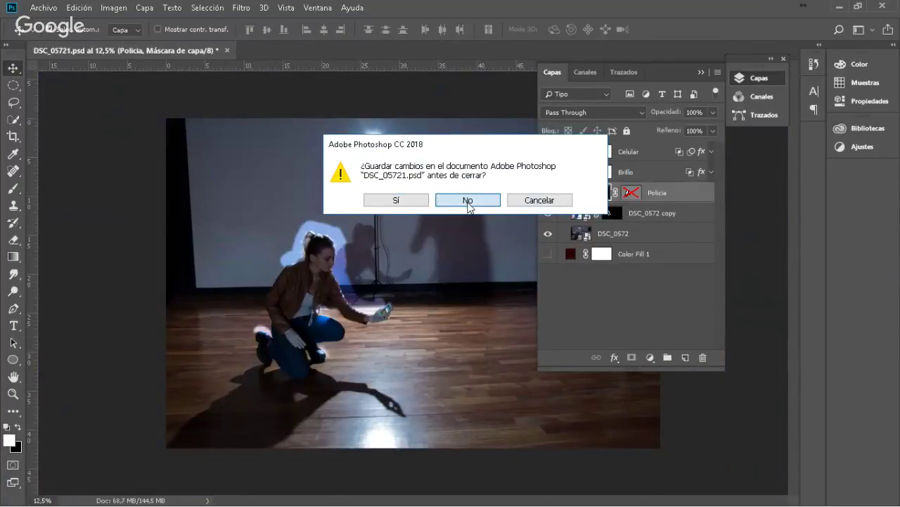
{"action": "left_click", "coordinate": [468, 200]}
{"action": "left_click", "coordinate": [837, 7]}
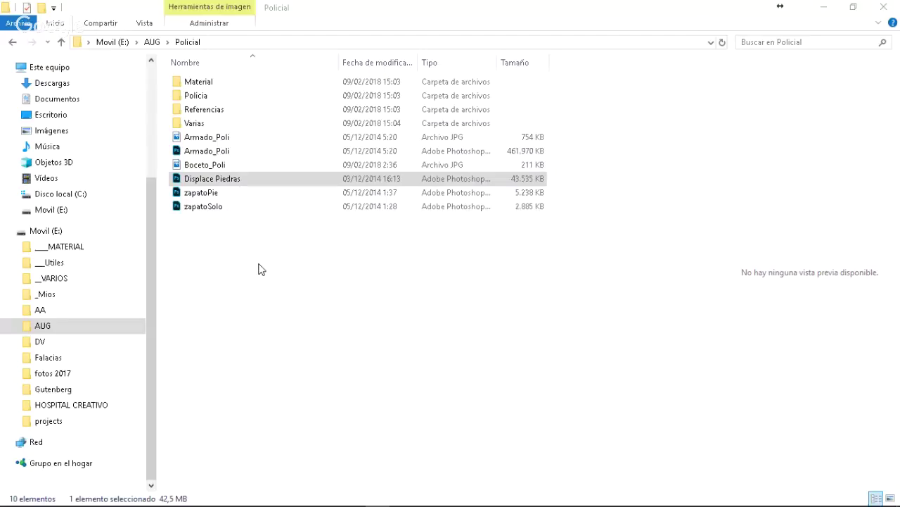
{"action": "left_click", "coordinate": [12, 42]}
- In Ejemplos, open the first portrait photo in Photoshop by dropping it on its taskbar icon
{"action": "left_click", "coordinate": [12, 42]}
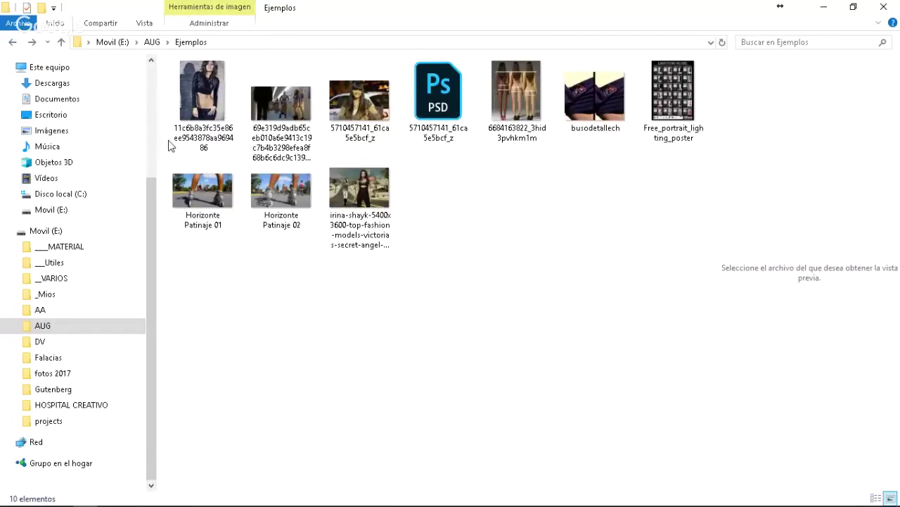
{"action": "left_click", "coordinate": [204, 95]}
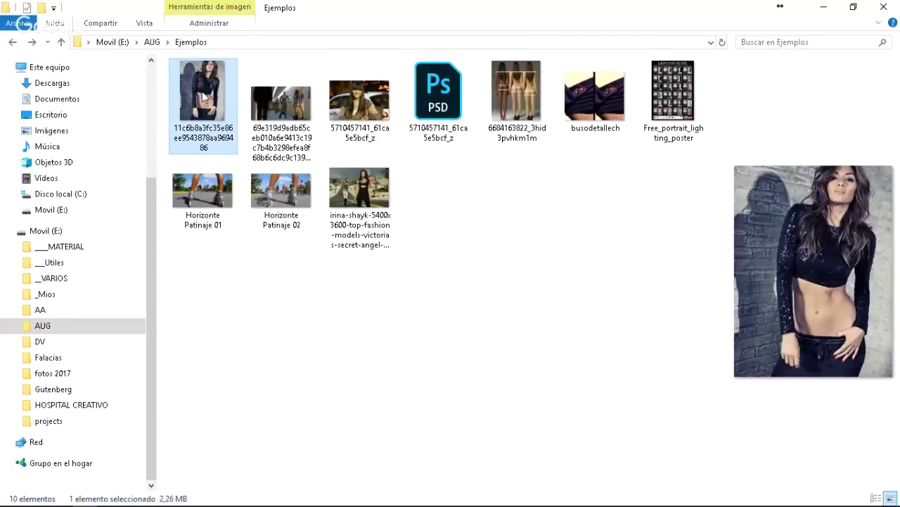
{"action": "double_click", "coordinate": [204, 95]}
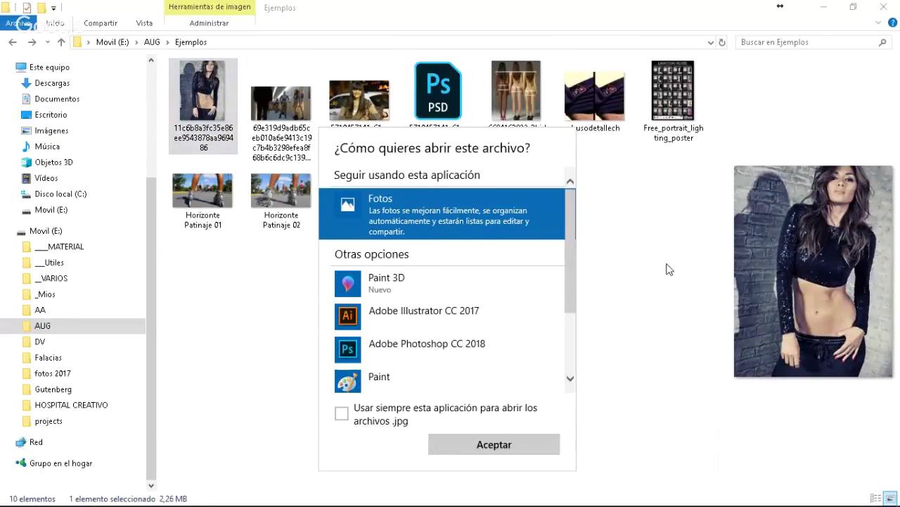
{"action": "left_click", "coordinate": [198, 83]}
{"action": "left_click_drag", "start_coordinate": [198, 83], "coordinate": [454, 22]}
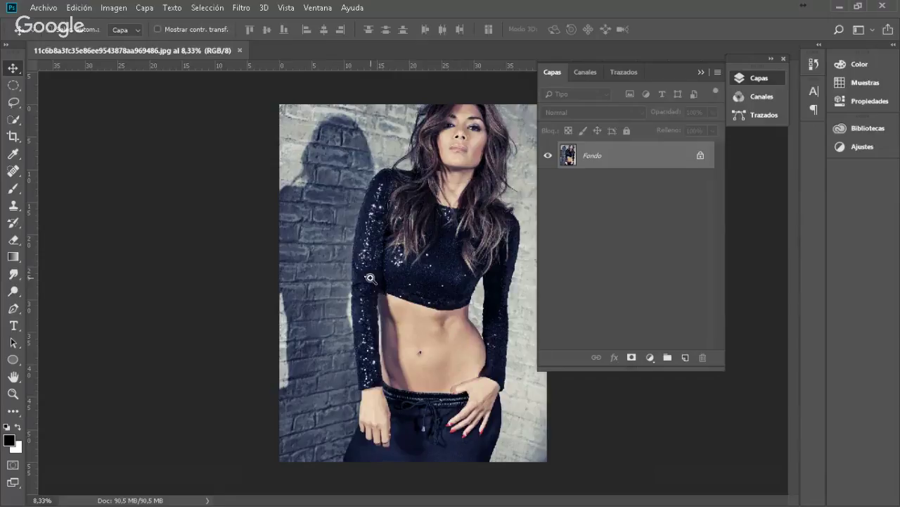
- Zoom in on the model's midriff, then close the brick-wall portrait document
{"action": "left_click_drag", "start_coordinate": [373, 268], "coordinate": [495, 437]}
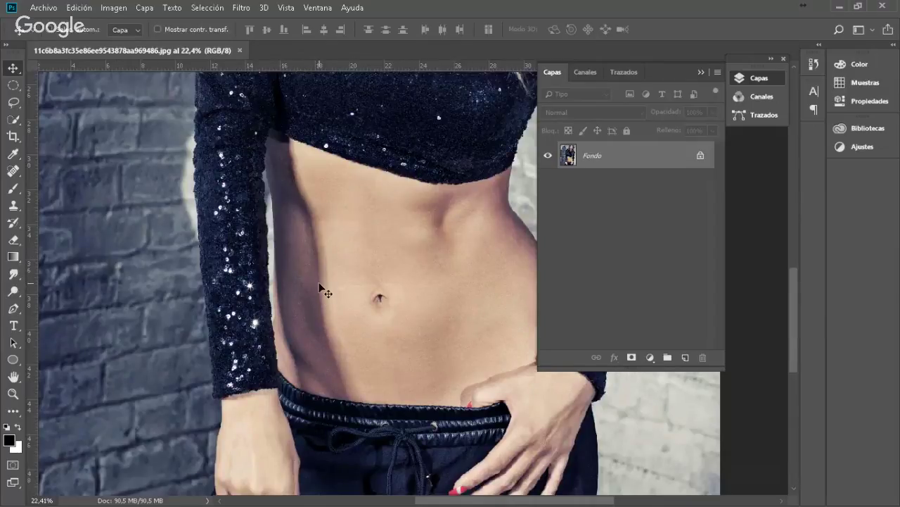
{"action": "left_click", "coordinate": [241, 50]}
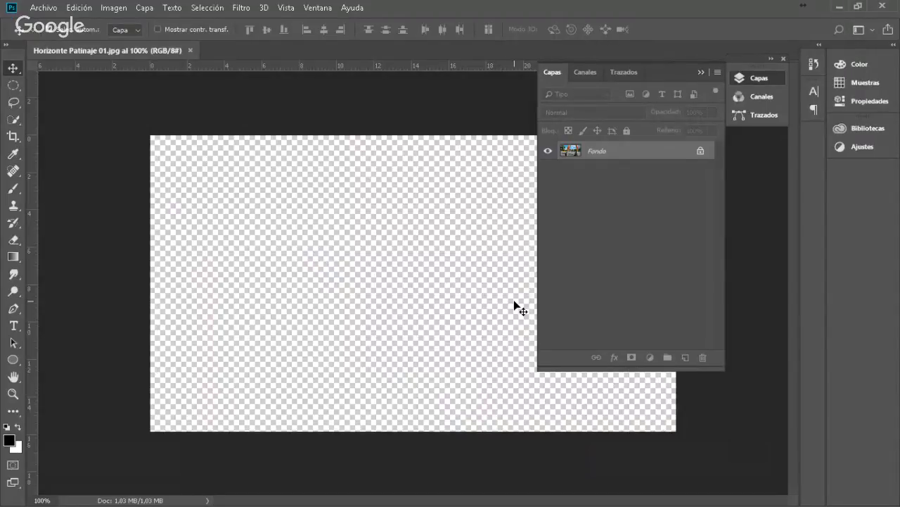
- Fit the skating photo to the window and lasso a rough selection across the leg
{"action": "key", "text": "z"}
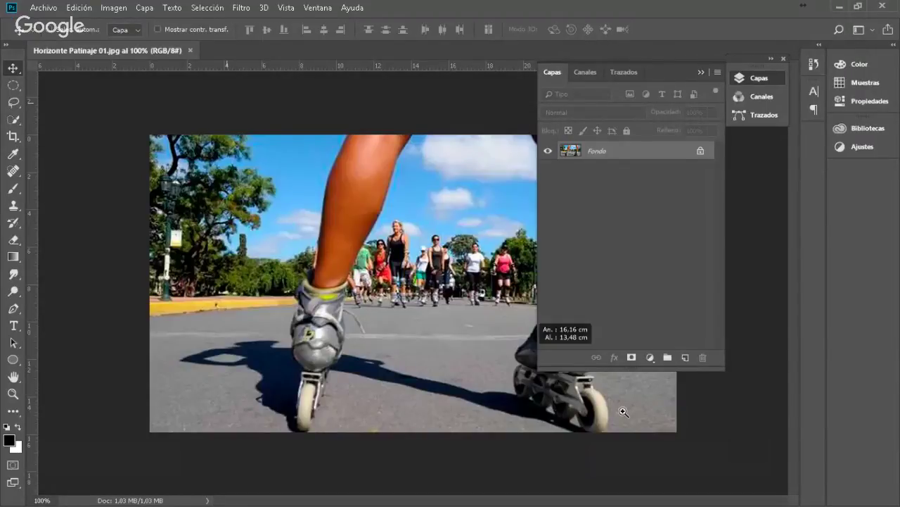
{"action": "key", "text": "ctrl+0"}
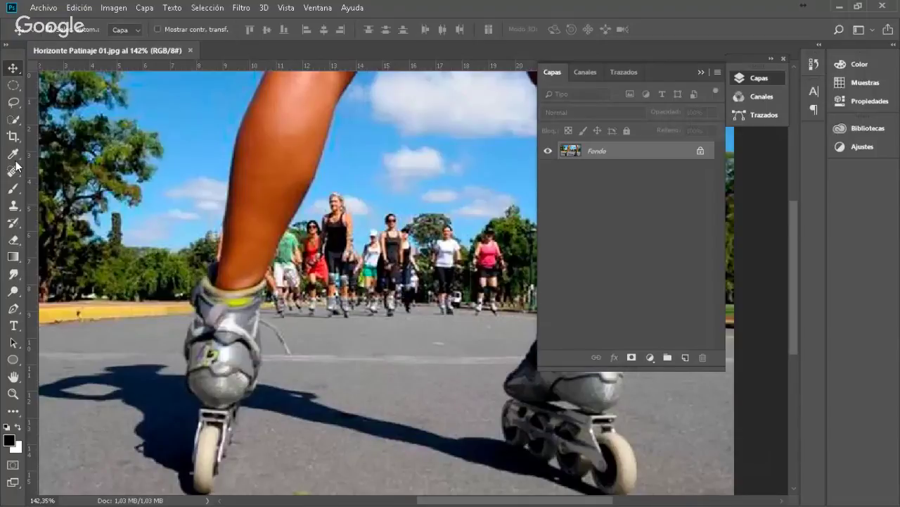
{"action": "left_click", "coordinate": [13, 102]}
{"action": "mouse_move", "coordinate": [239, 164]}
{"action": "left_mouse_down"}
{"action": "mouse_move", "coordinate": [261, 161]}
{"action": "mouse_move", "coordinate": [352, 203]}
{"action": "mouse_move", "coordinate": [205, 170]}
{"action": "left_mouse_up"}
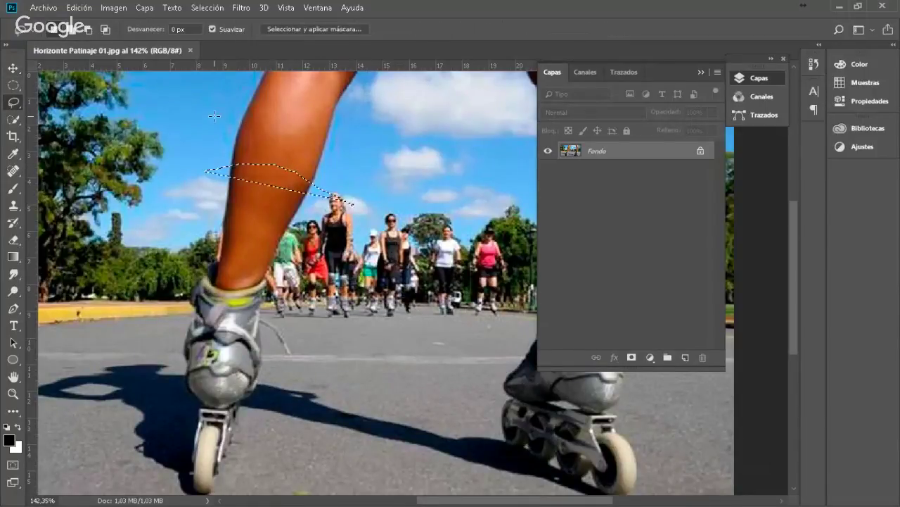
- Redraw the lasso band across the shin and trim out the sky so only the leg remains
{"action": "left_click", "coordinate": [211, 115]}
{"action": "mouse_move", "coordinate": [211, 114]}
{"action": "left_mouse_down"}
{"action": "mouse_move", "coordinate": [373, 151]}
{"action": "mouse_move", "coordinate": [338, 194]}
{"action": "mouse_move", "coordinate": [297, 171]}
{"action": "mouse_move", "coordinate": [218, 155]}
{"action": "left_mouse_up"}
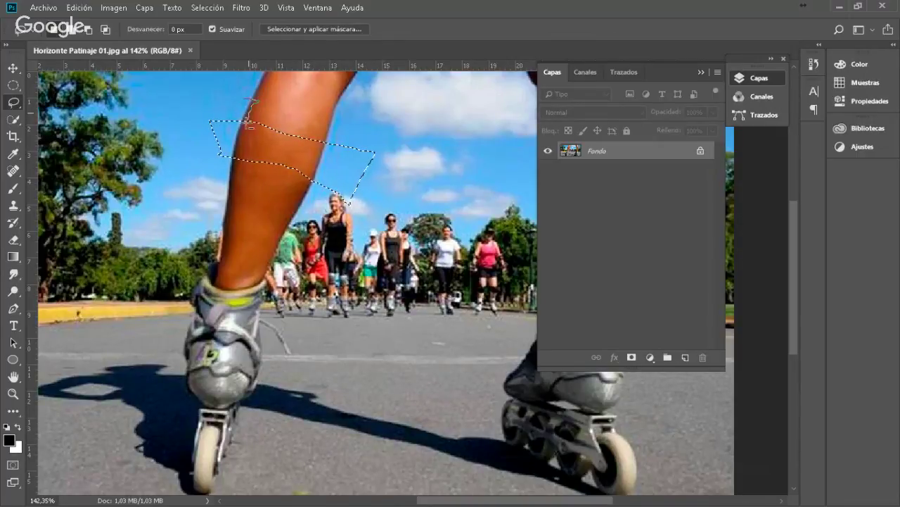
{"action": "left_click_drag", "start_coordinate": [250, 120], "coordinate": [241, 182]}
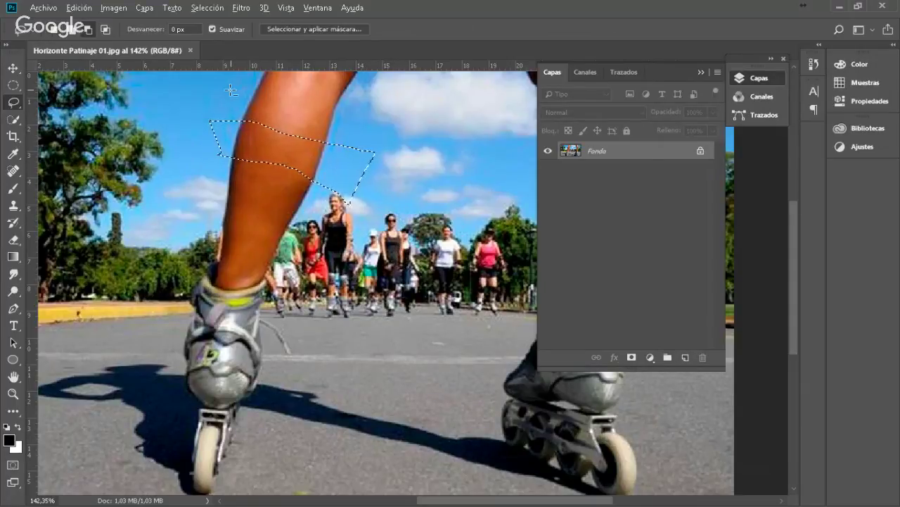
{"action": "mouse_move", "coordinate": [227, 89]}
{"action": "left_mouse_down"}
{"action": "mouse_move", "coordinate": [248, 110]}
{"action": "mouse_move", "coordinate": [229, 185]}
{"action": "mouse_move", "coordinate": [185, 126]}
{"action": "left_mouse_up"}
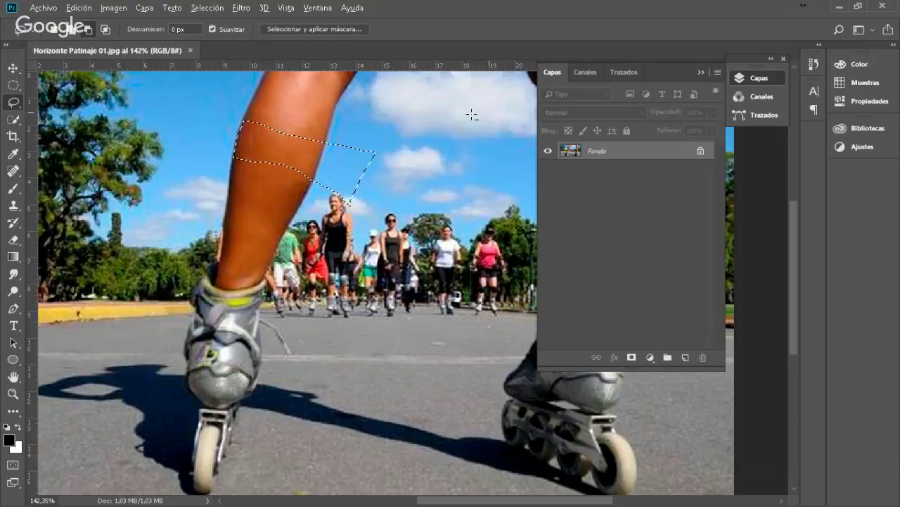
{"action": "mouse_move", "coordinate": [426, 146]}
{"action": "left_mouse_down"}
{"action": "mouse_move", "coordinate": [391, 130]}
{"action": "mouse_move", "coordinate": [327, 133]}
{"action": "mouse_move", "coordinate": [314, 189]}
{"action": "left_mouse_up"}
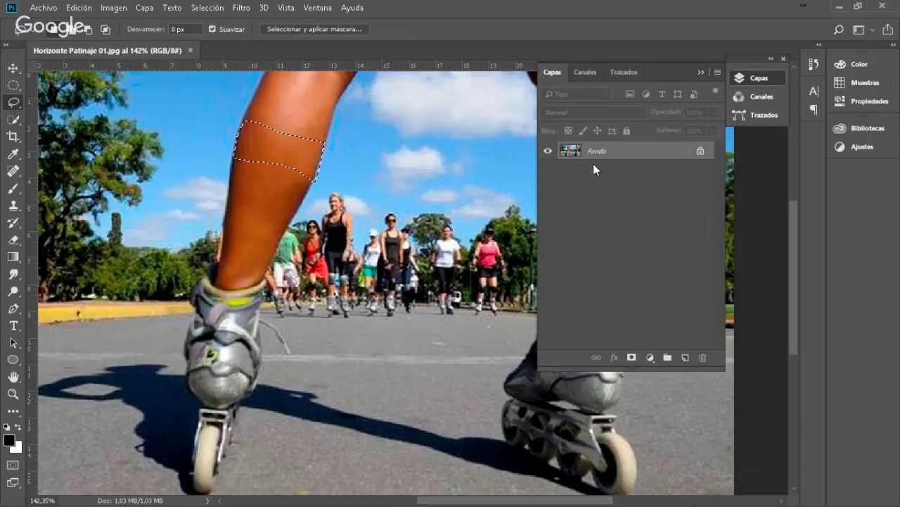
- Add a Solid Color fill layer over the band using the sampled skin tone c77955
{"action": "left_click", "coordinate": [648, 360]}
{"action": "left_click", "coordinate": [703, 126]}
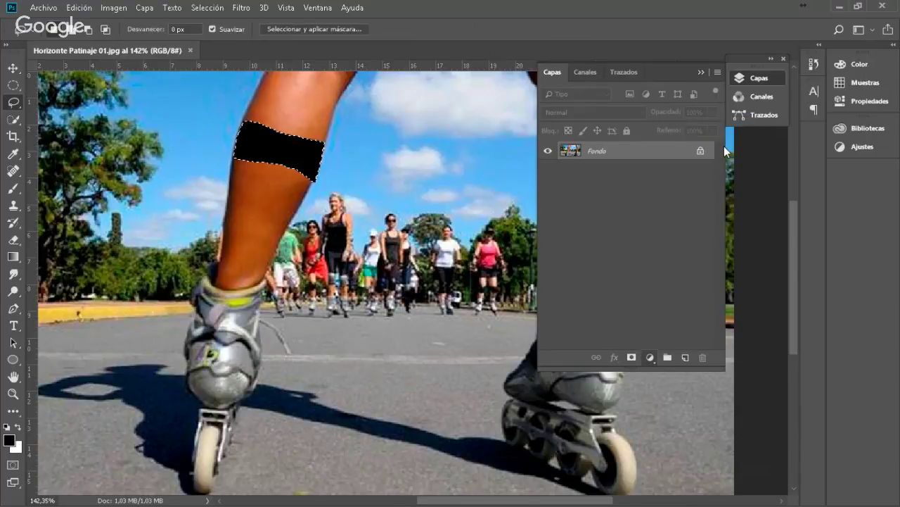
{"action": "left_click_drag", "start_coordinate": [405, 70], "coordinate": [477, 180]}
{"action": "left_click", "coordinate": [284, 115]}
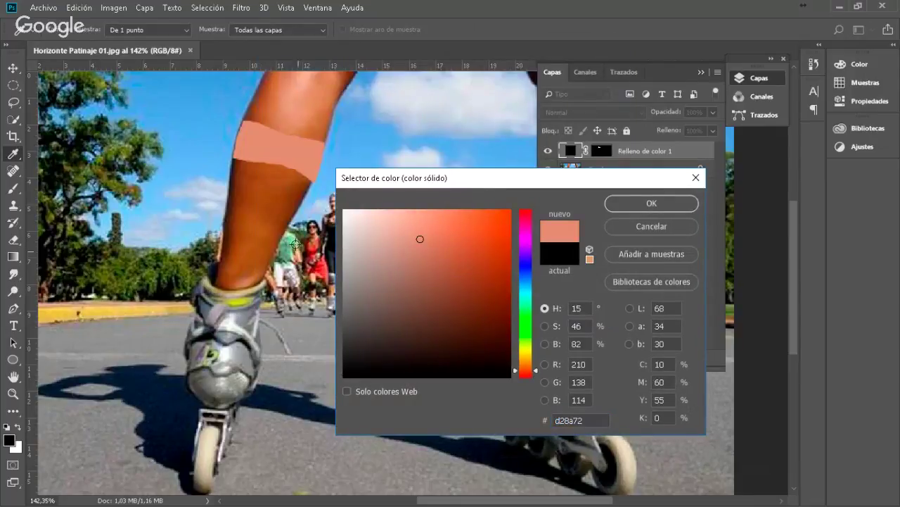
{"action": "left_click", "coordinate": [270, 184]}
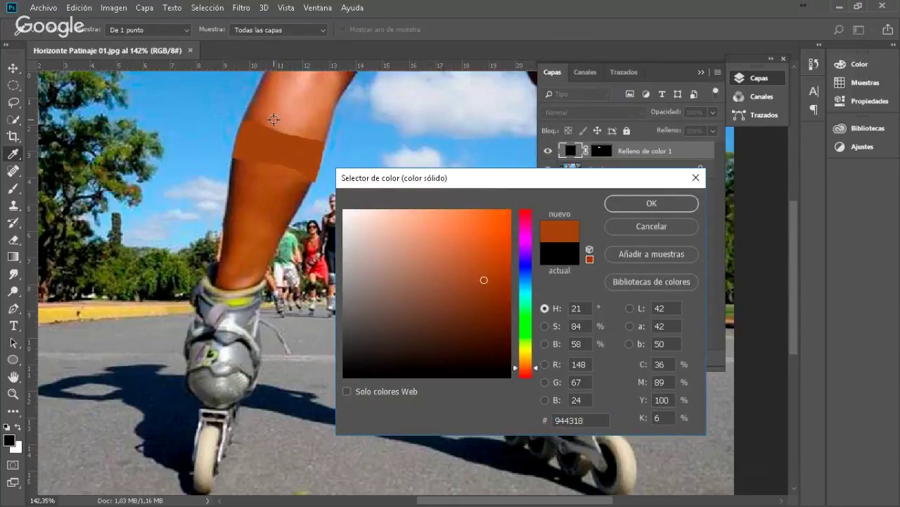
{"action": "left_click", "coordinate": [317, 143]}
{"action": "left_click", "coordinate": [647, 204]}
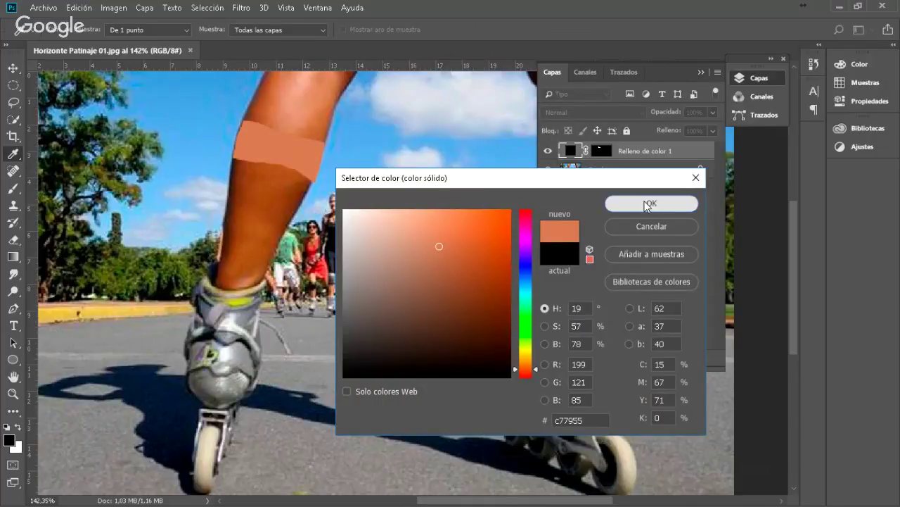
- Set the fill layer to Multiplicar blending and feather its mask to 3.3 px
{"action": "left_click", "coordinate": [594, 112]}
{"action": "left_click", "coordinate": [566, 167]}
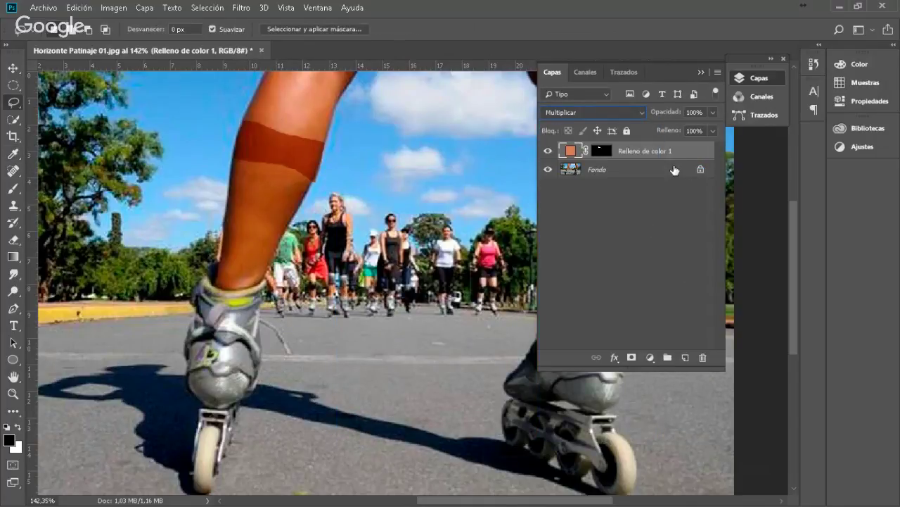
{"action": "left_click", "coordinate": [601, 150]}
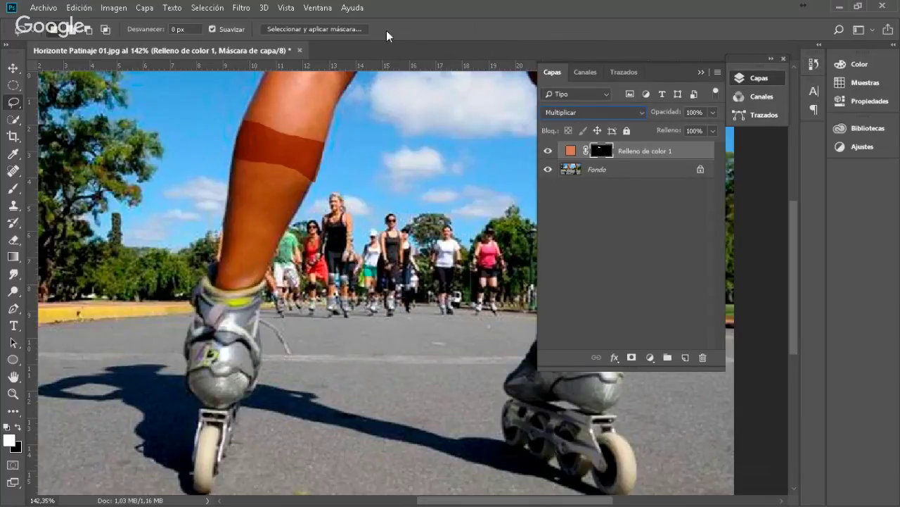
{"action": "left_click", "coordinate": [310, 8]}
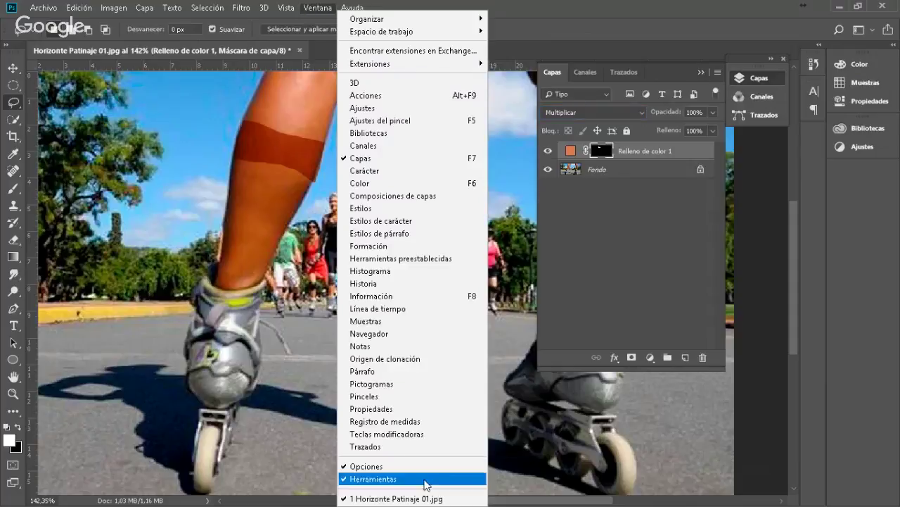
{"action": "left_click", "coordinate": [397, 415]}
{"action": "left_click_drag", "start_coordinate": [649, 190], "coordinate": [666, 190]}
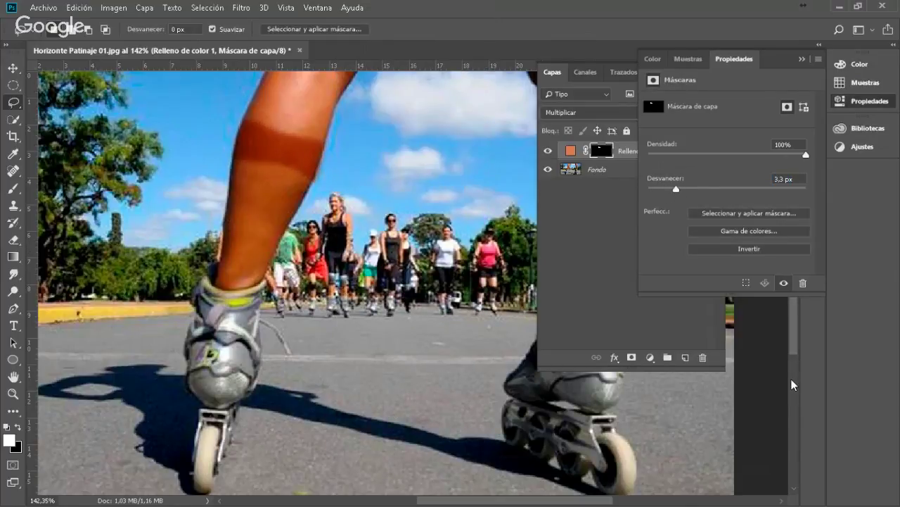
{"action": "left_click", "coordinate": [593, 268]}
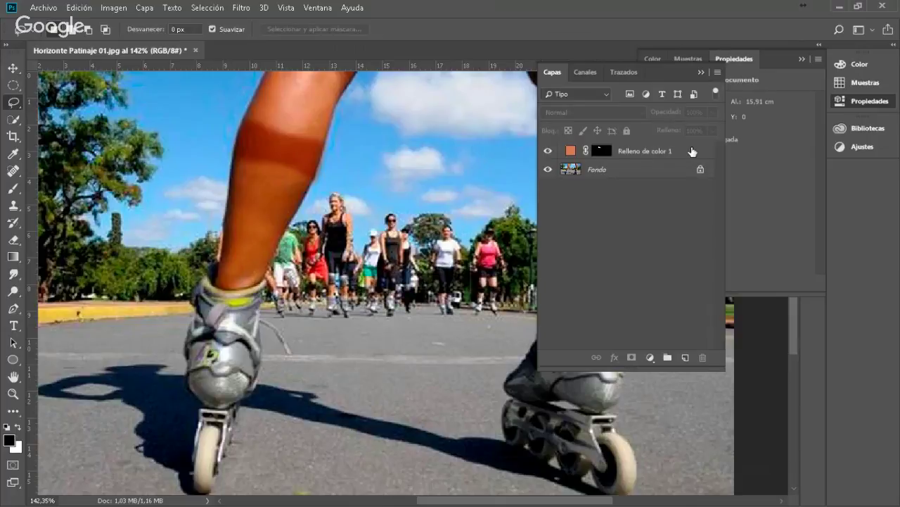
- Use Blend If on the Color Fill layer to fade it over lighter skin, underlying black point 42
{"action": "left_click", "coordinate": [691, 148]}
{"action": "key", "text": "h"}
{"action": "double_click", "coordinate": [647, 150]}
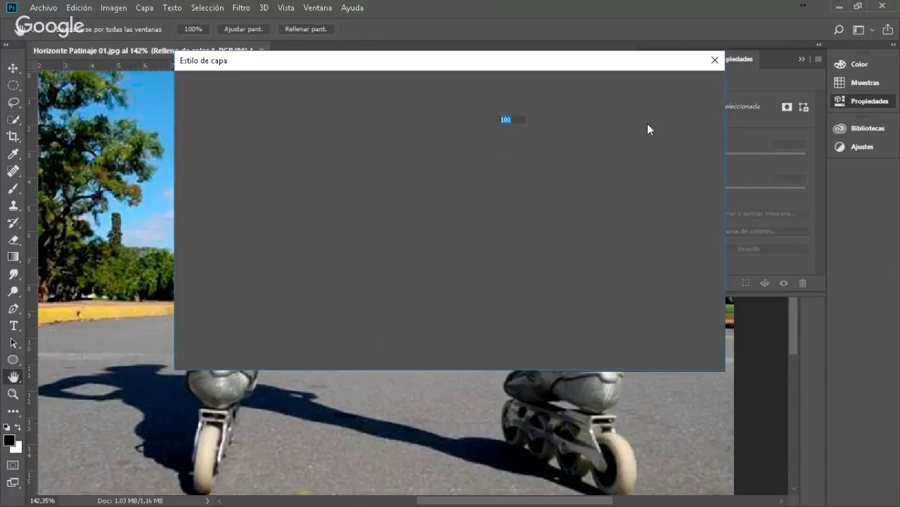
{"action": "left_click_drag", "start_coordinate": [439, 66], "coordinate": [613, 37]}
{"action": "left_click_drag", "start_coordinate": [704, 283], "coordinate": [562, 297]}
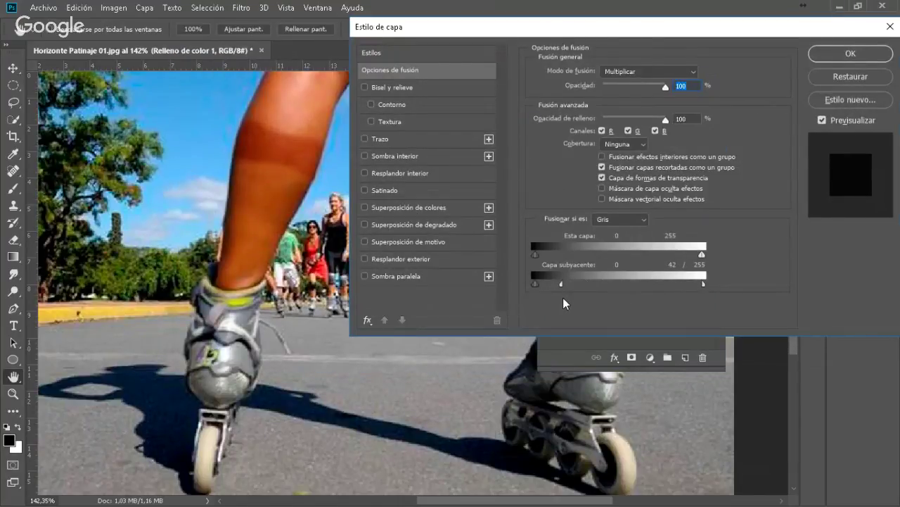
{"action": "left_click", "coordinate": [849, 58]}
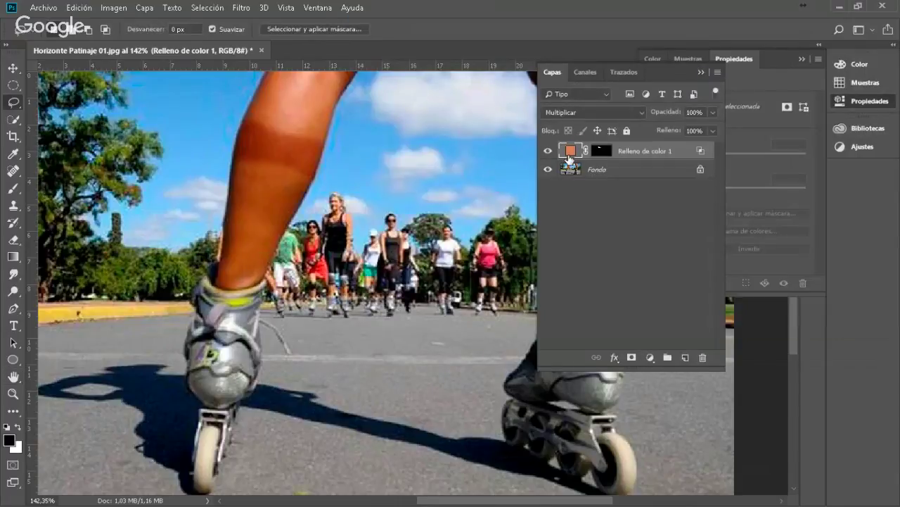
- Change the fill layer's colour to black
{"action": "double_click", "coordinate": [571, 151]}
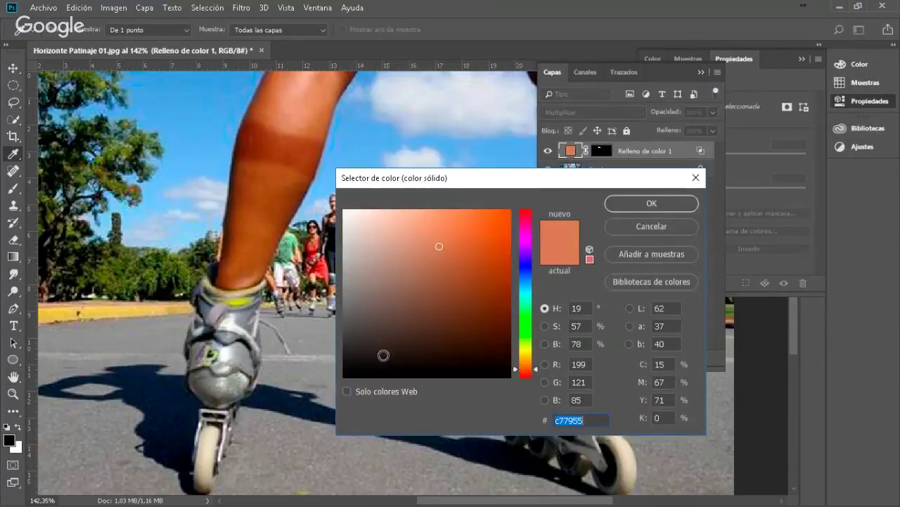
{"action": "mouse_move", "coordinate": [382, 356]}
{"action": "left_mouse_down"}
{"action": "mouse_move", "coordinate": [408, 380]}
{"action": "mouse_move", "coordinate": [500, 415]}
{"action": "left_mouse_up"}
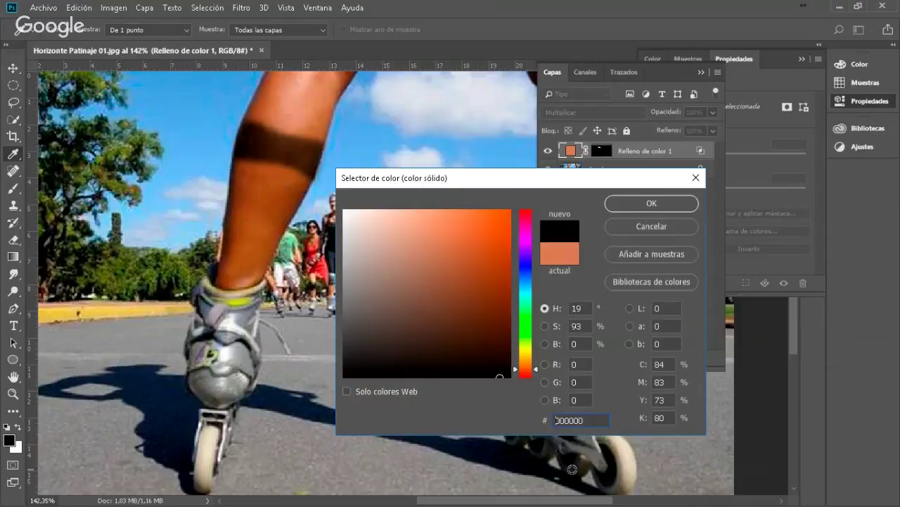
{"action": "left_click", "coordinate": [642, 202]}
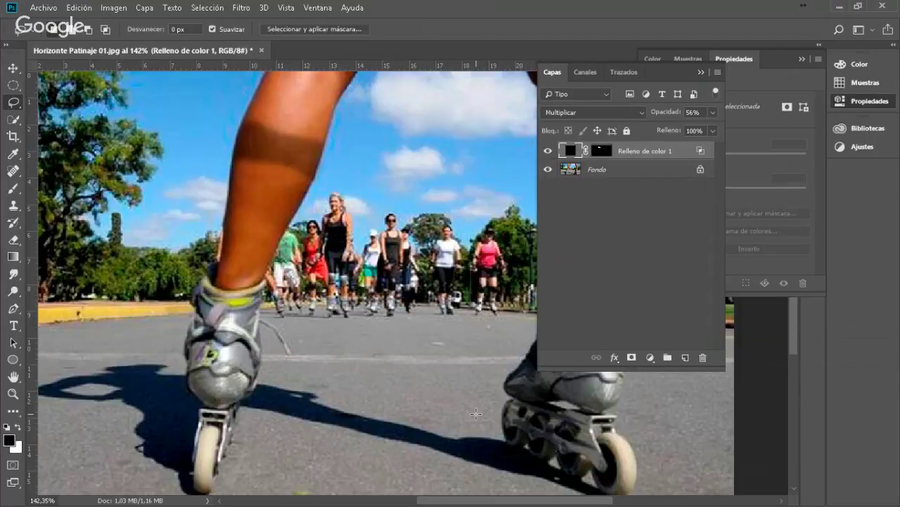
- Zoom in to inspect the leg band, then close Horizonte Patinaje 01.jpg without saving
{"action": "left_click_drag", "start_coordinate": [199, 126], "coordinate": [303, 248]}
{"action": "scroll", "coordinate": [303, 248], "scroll_direction": "up", "scroll_amount": 5}
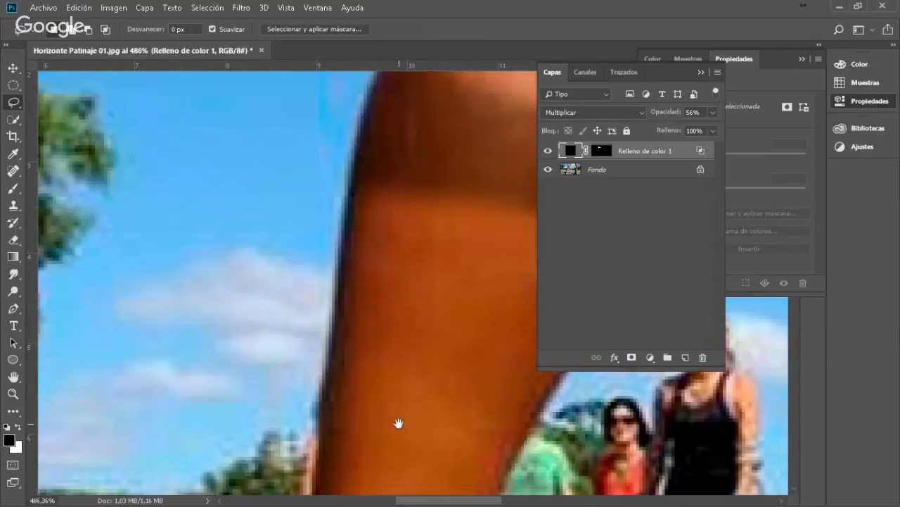
{"action": "left_click_drag", "start_coordinate": [399, 422], "coordinate": [254, 121]}
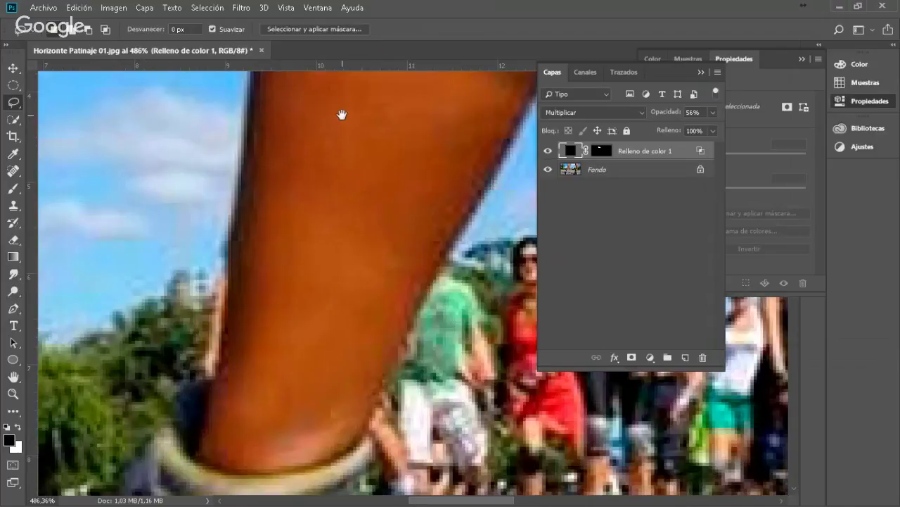
{"action": "left_click_drag", "start_coordinate": [342, 115], "coordinate": [284, 309]}
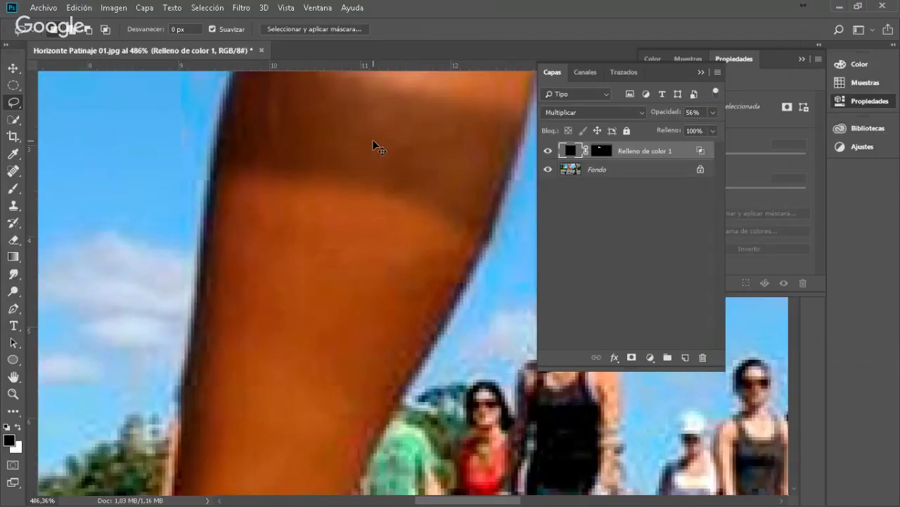
{"action": "key", "text": "ctrl+w"}
{"action": "left_click", "coordinate": [476, 204]}
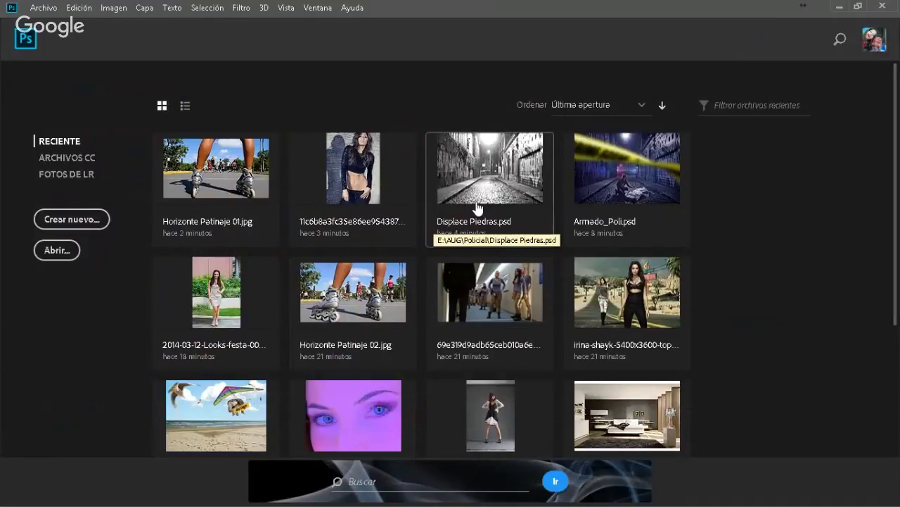
- In the Open dialog, go from Movil (E:) into DV and then Curso
{"action": "key", "text": "ctrl+o"}
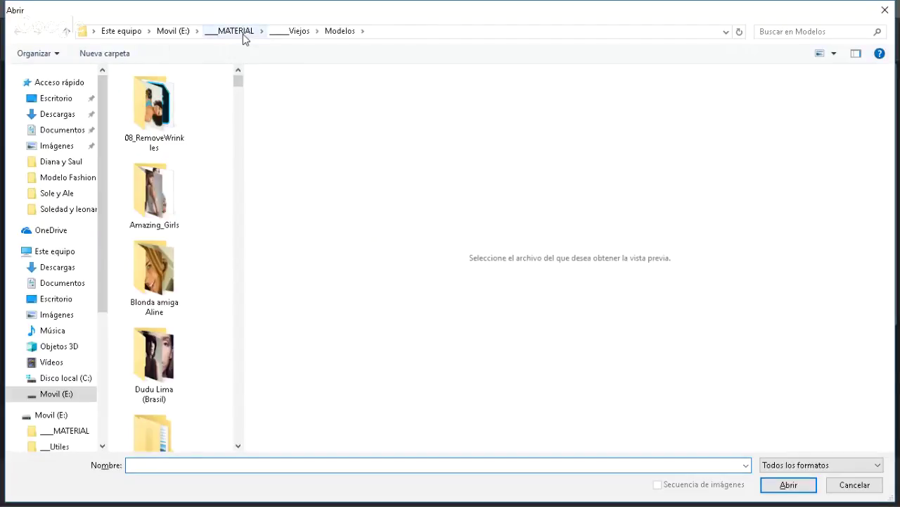
{"action": "left_click", "coordinate": [241, 35]}
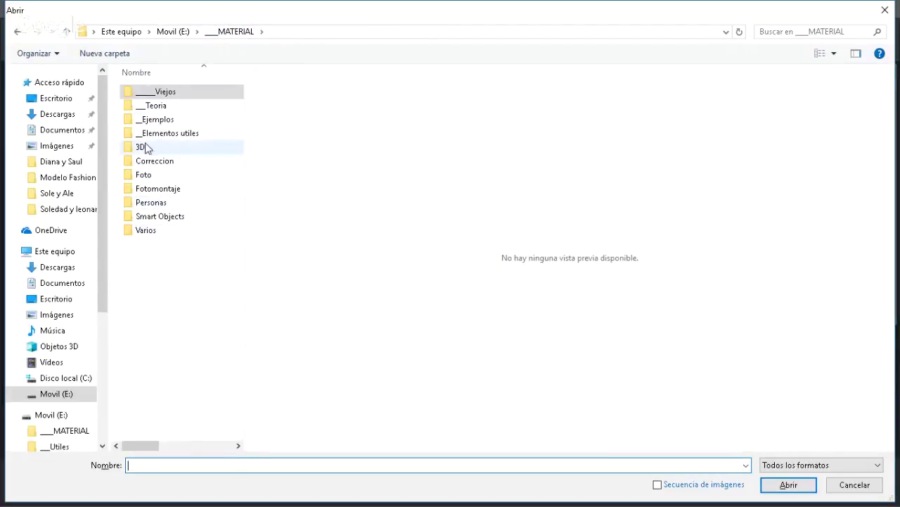
{"action": "left_click", "coordinate": [173, 32]}
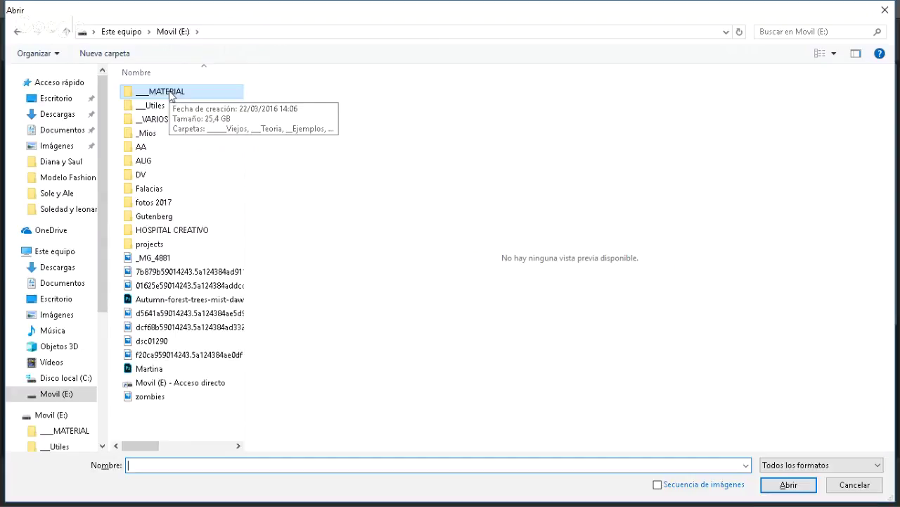
{"action": "double_click", "coordinate": [165, 175]}
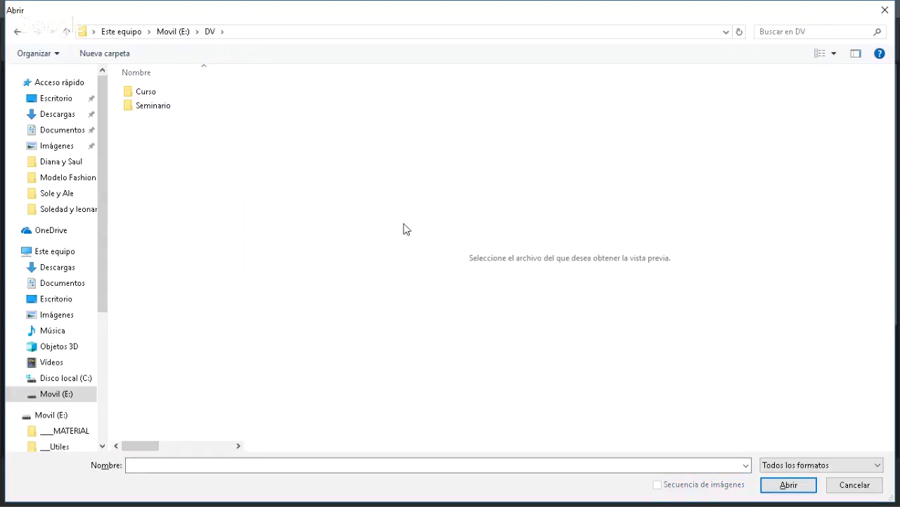
{"action": "double_click", "coordinate": [140, 93]}
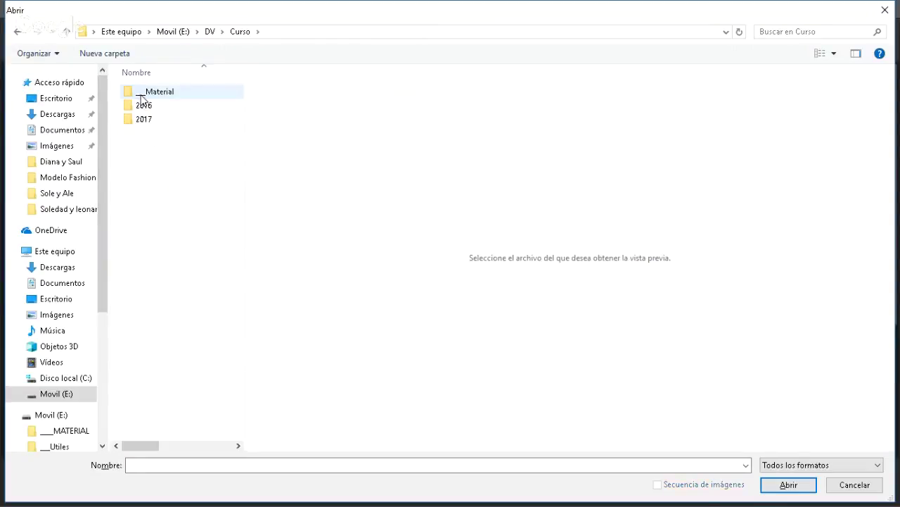
- Open 2016, Agosto, Lunes and then the Jungle girl folder
{"action": "double_click", "coordinate": [152, 121]}
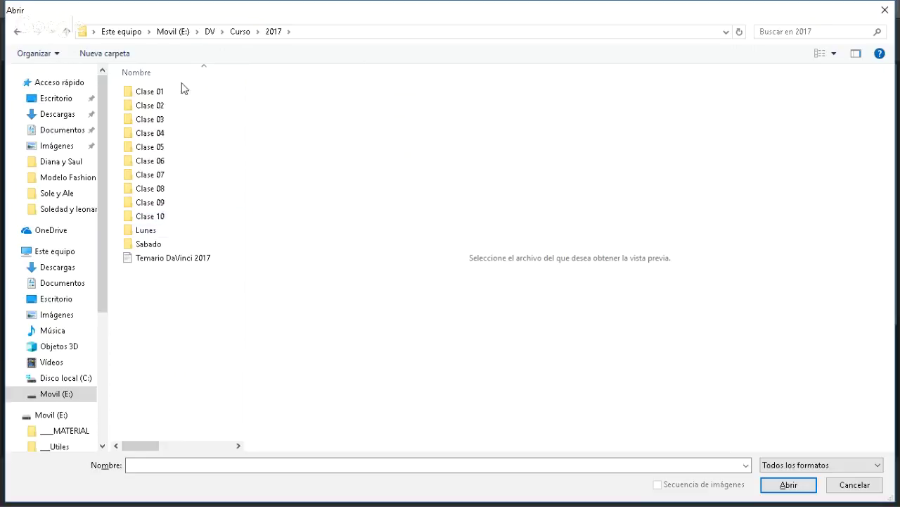
{"action": "left_click", "coordinate": [240, 33]}
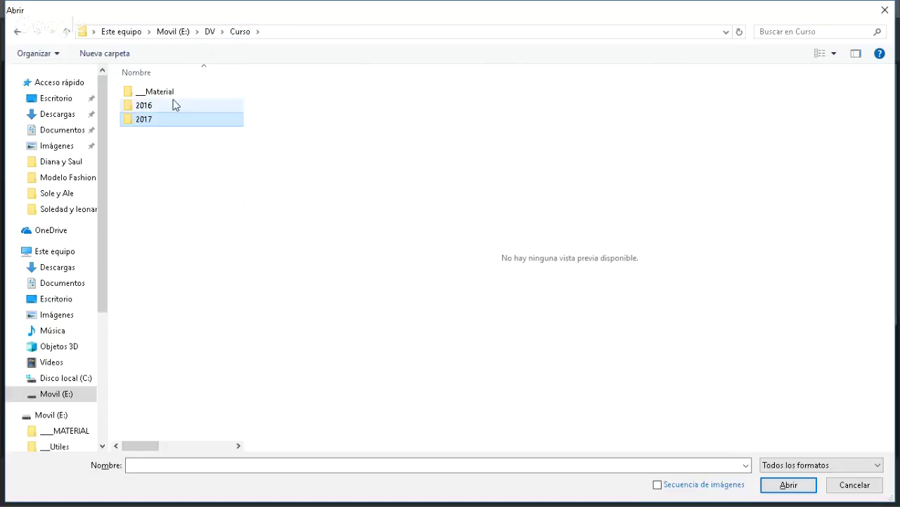
{"action": "double_click", "coordinate": [151, 107]}
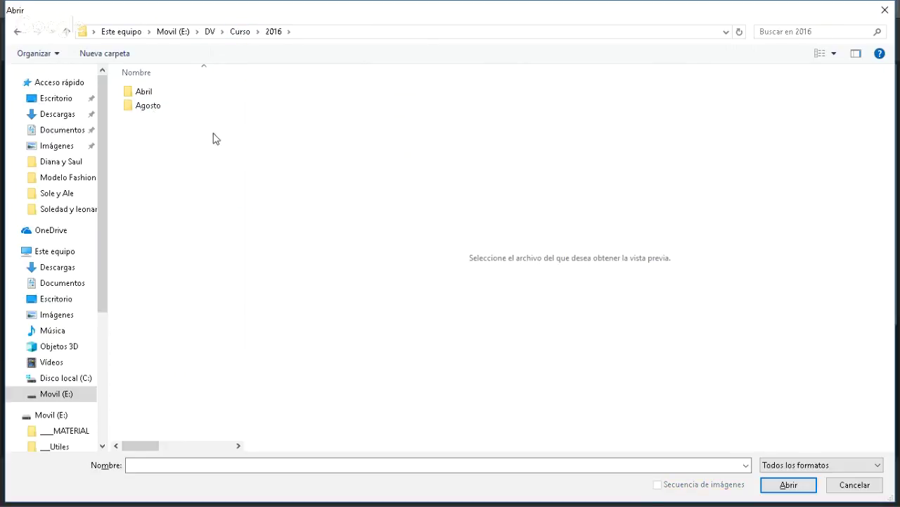
{"action": "double_click", "coordinate": [170, 106]}
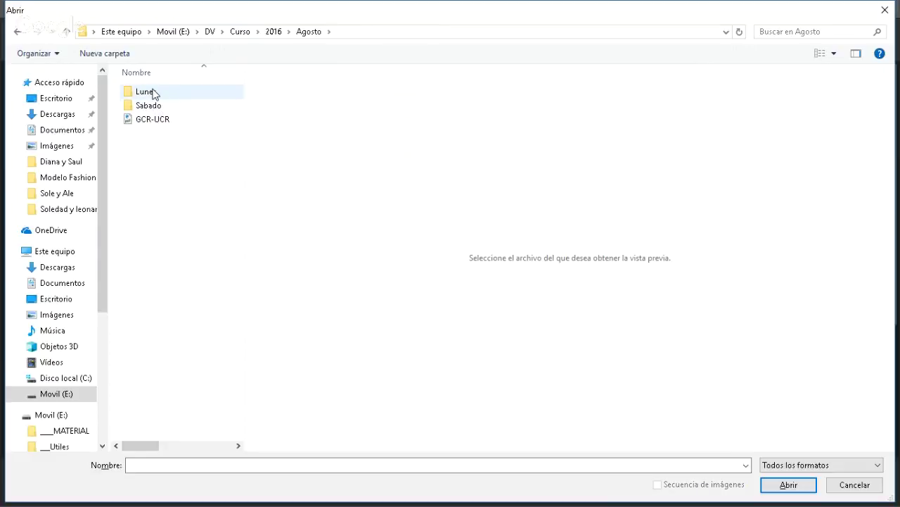
{"action": "double_click", "coordinate": [155, 94]}
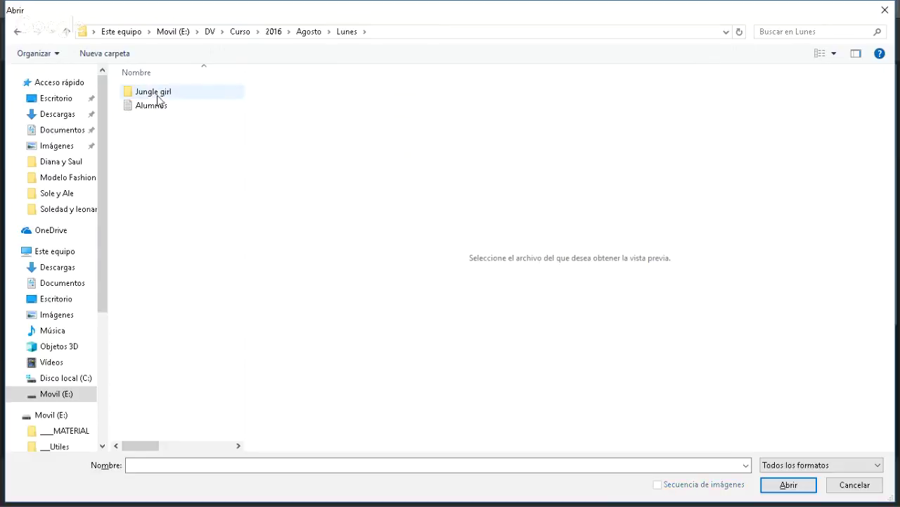
{"action": "left_click", "coordinate": [159, 94]}
{"action": "key", "text": "Return"}
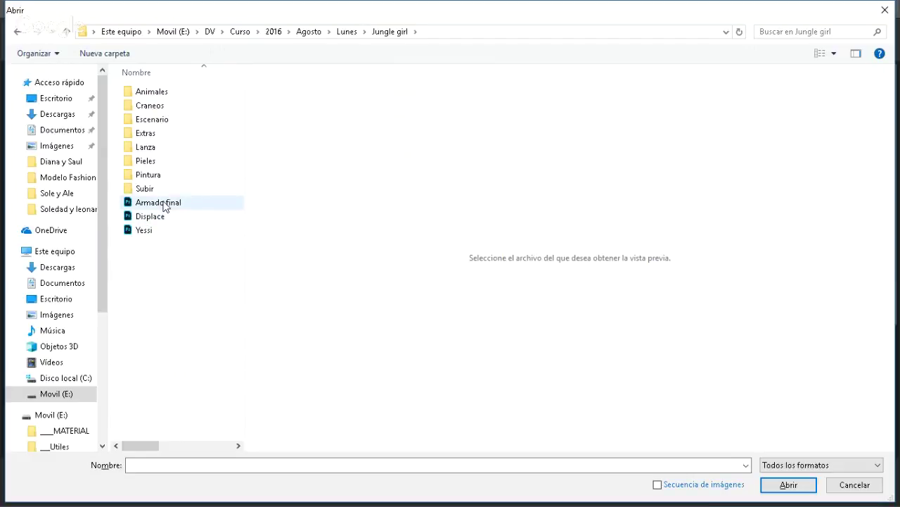
- Open Armado final and collapse its Mandibula and Efecto Ilustracion layer groups
{"action": "double_click", "coordinate": [163, 203]}
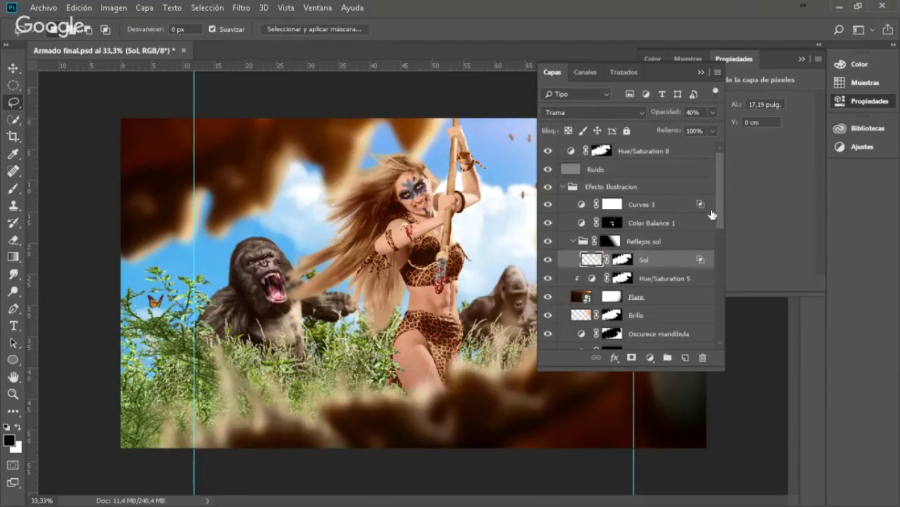
{"action": "left_click_drag", "start_coordinate": [717, 218], "coordinate": [722, 291]}
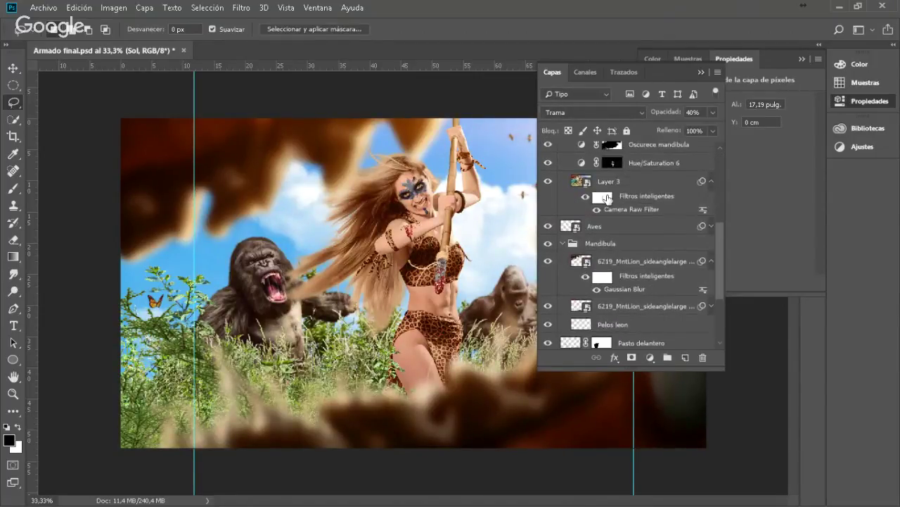
{"action": "left_click", "coordinate": [562, 243]}
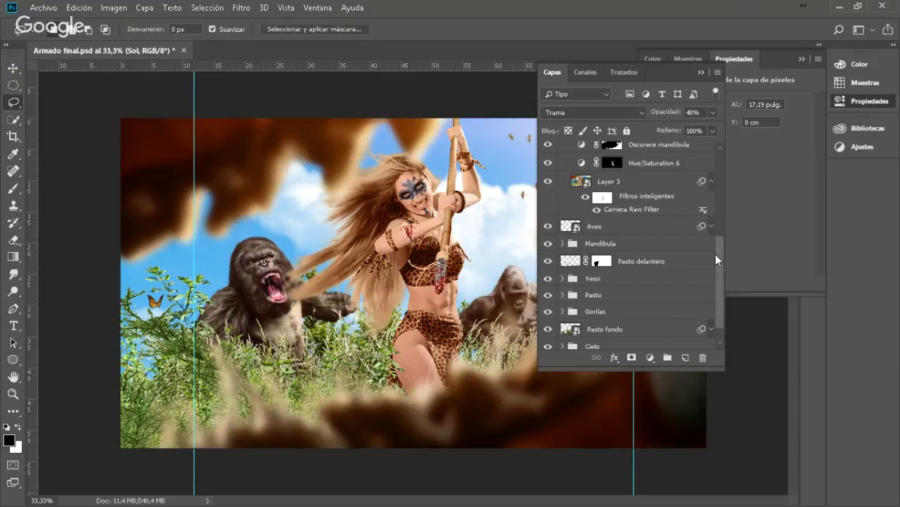
{"action": "left_click_drag", "start_coordinate": [720, 259], "coordinate": [716, 189]}
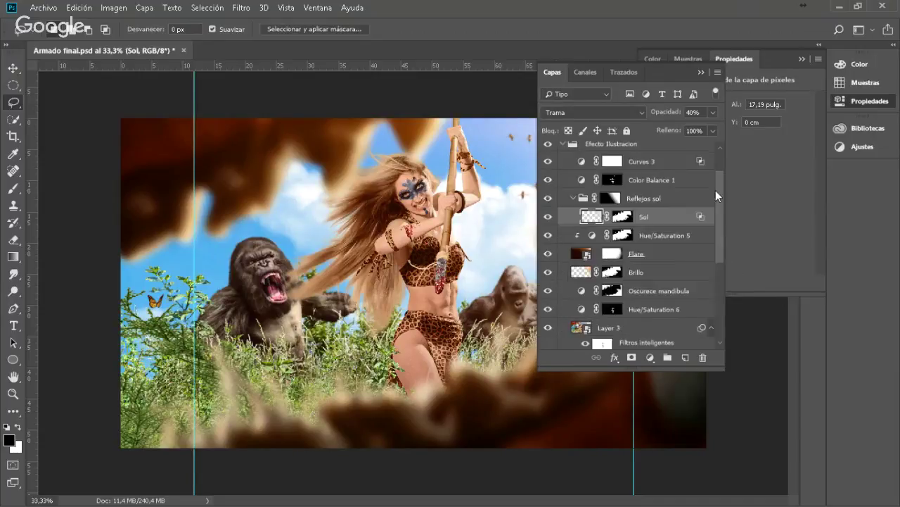
{"action": "left_click", "coordinate": [575, 202]}
{"action": "left_click", "coordinate": [562, 145]}
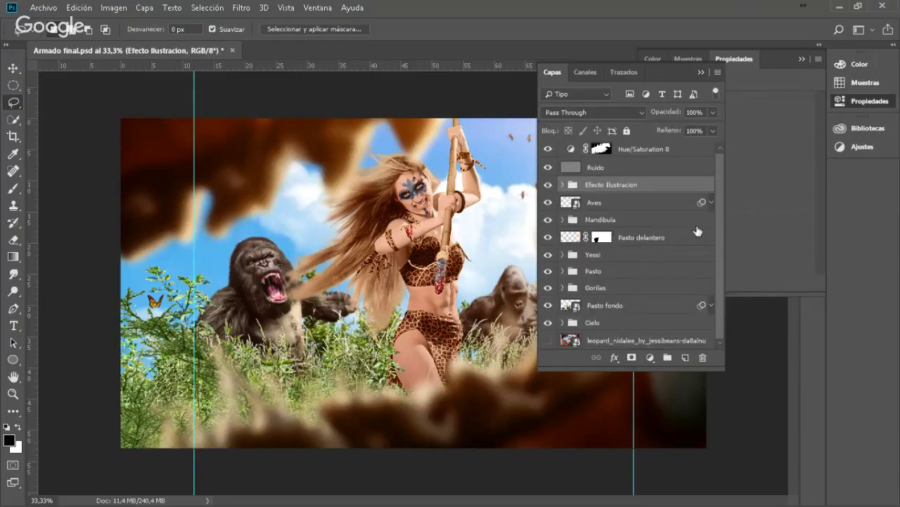
- Turn on the leopard Nidalee layer, view it solo, then restore all other layers
{"action": "left_click", "coordinate": [548, 341]}
{"action": "left_click", "coordinate": [548, 341], "text": "alt"}
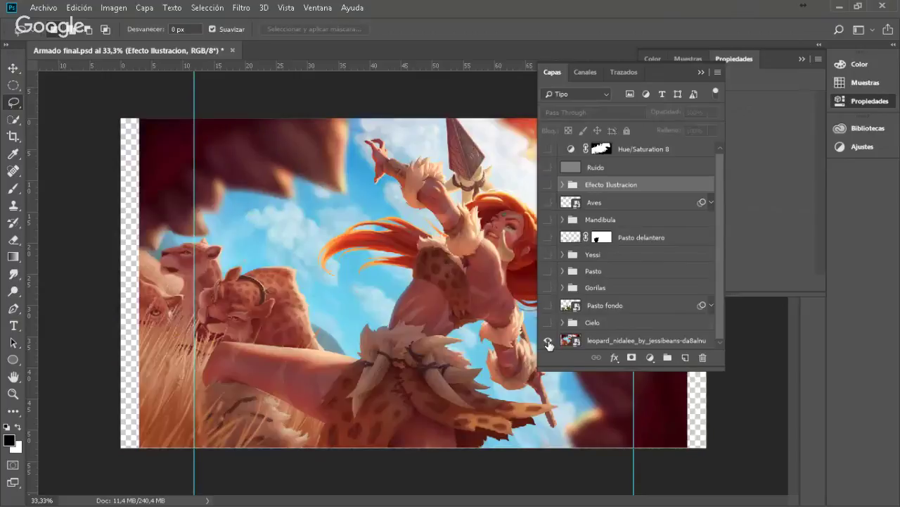
{"action": "left_click_drag", "start_coordinate": [668, 76], "coordinate": [757, 22]}
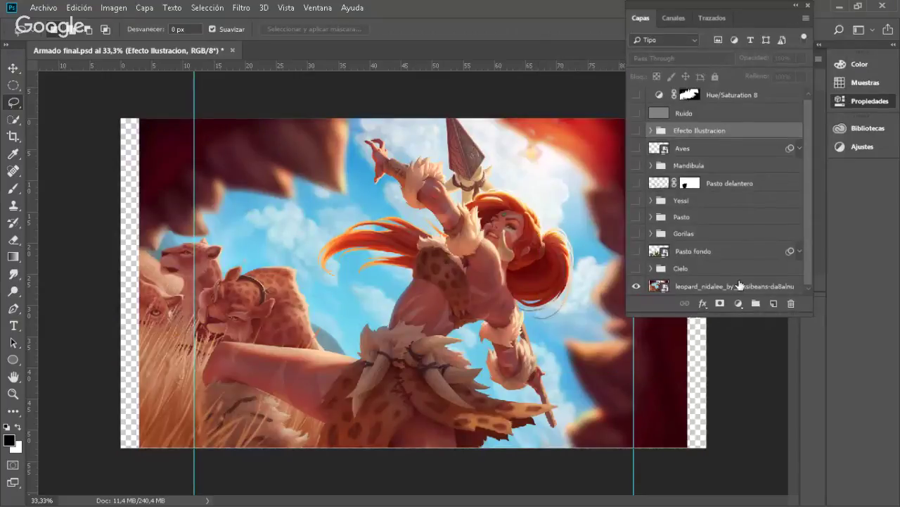
{"action": "left_click", "coordinate": [635, 289], "text": "alt"}
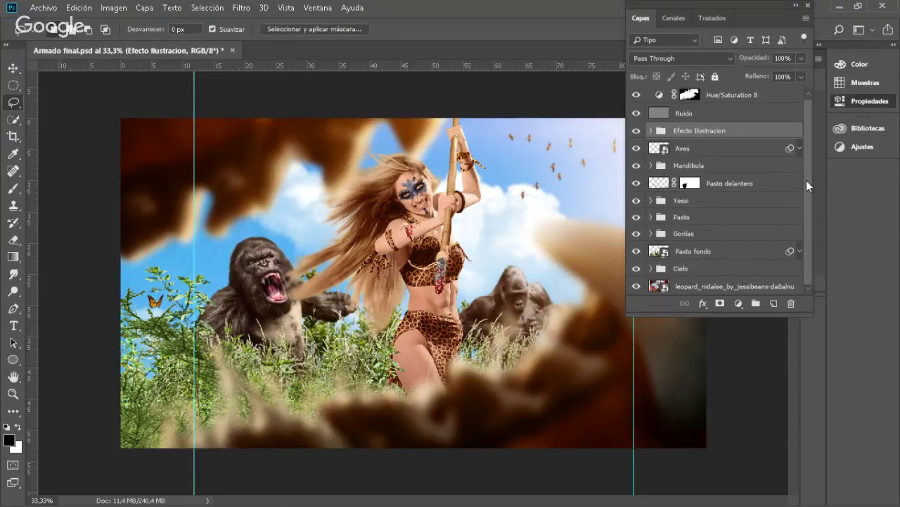
- Expand the Yessi group and select the Yessi smart object layer
{"action": "left_click", "coordinate": [652, 201]}
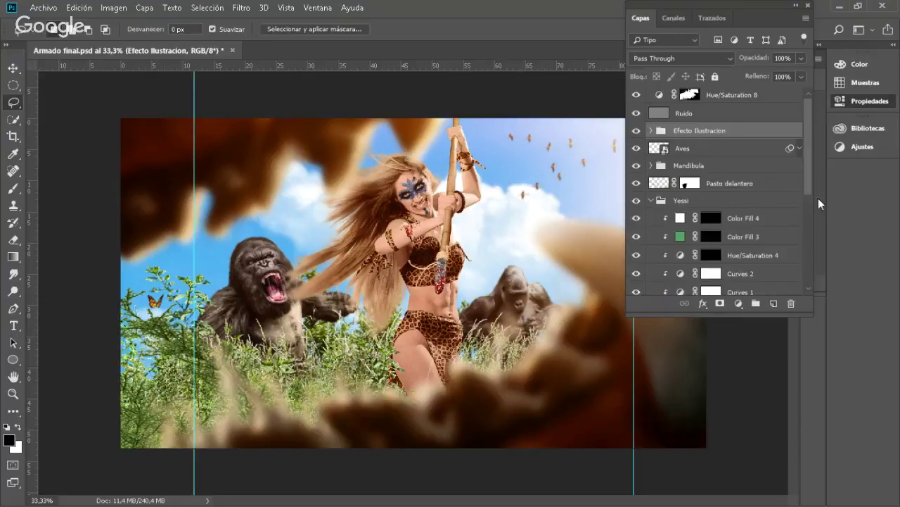
{"action": "left_click_drag", "start_coordinate": [808, 187], "coordinate": [808, 278]}
{"action": "left_click", "coordinate": [670, 178]}
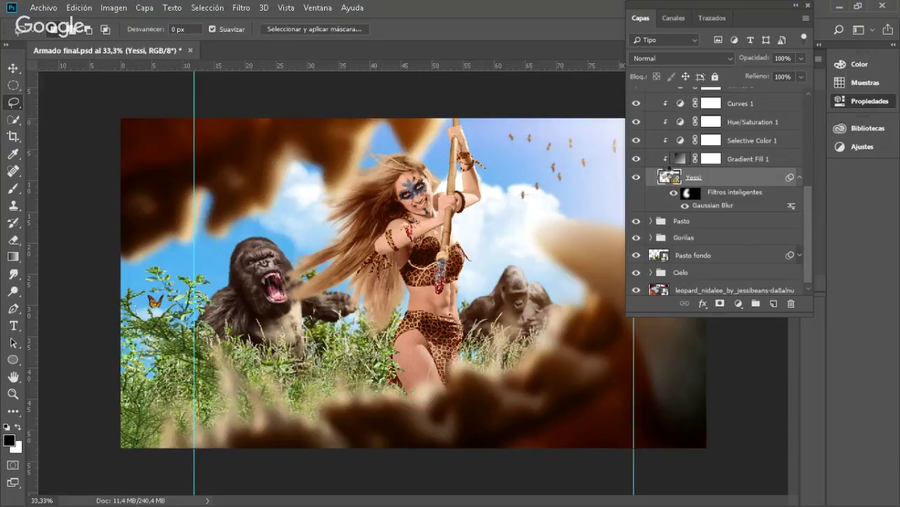
- Open the Yessi smart object and show the Pieles group plus its Pelo, Cuerpo, Parche, Dientes and Rostro layers
{"action": "double_click", "coordinate": [669, 173]}
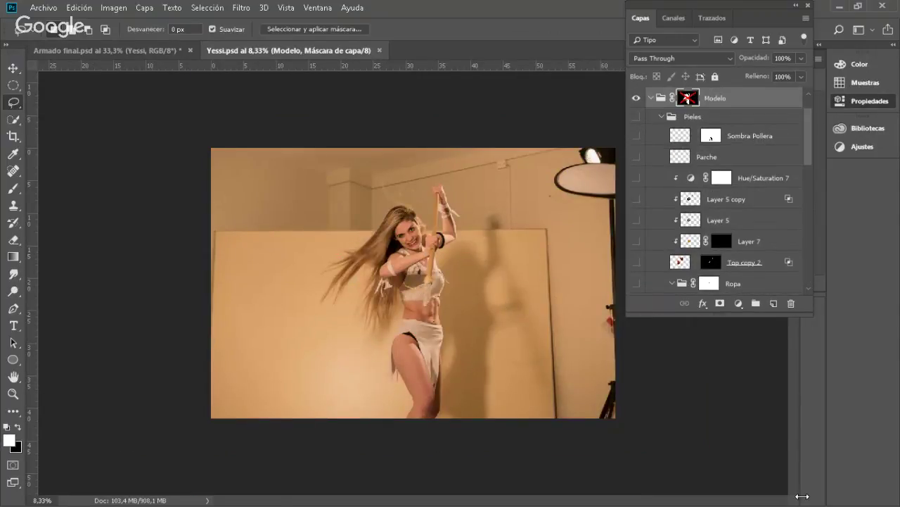
{"action": "left_click_drag", "start_coordinate": [369, 245], "coordinate": [486, 389]}
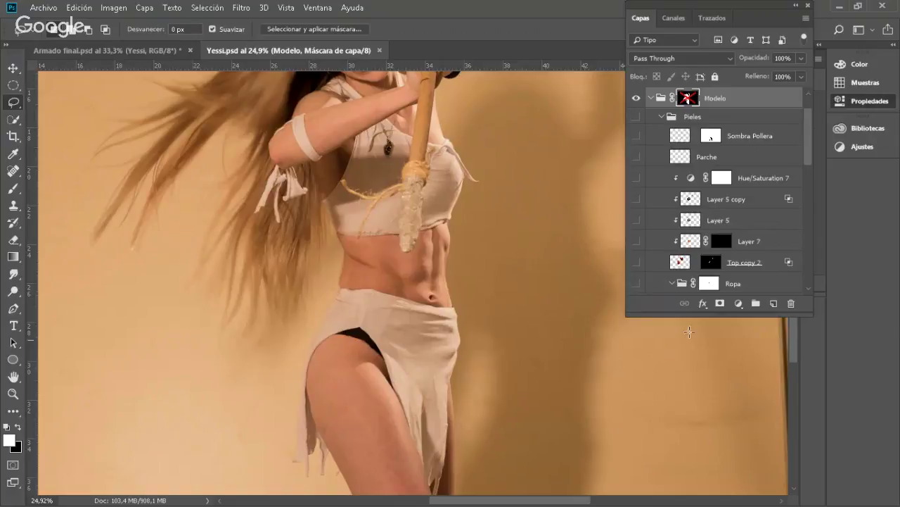
{"action": "left_click", "coordinate": [637, 117]}
{"action": "left_click", "coordinate": [661, 117]}
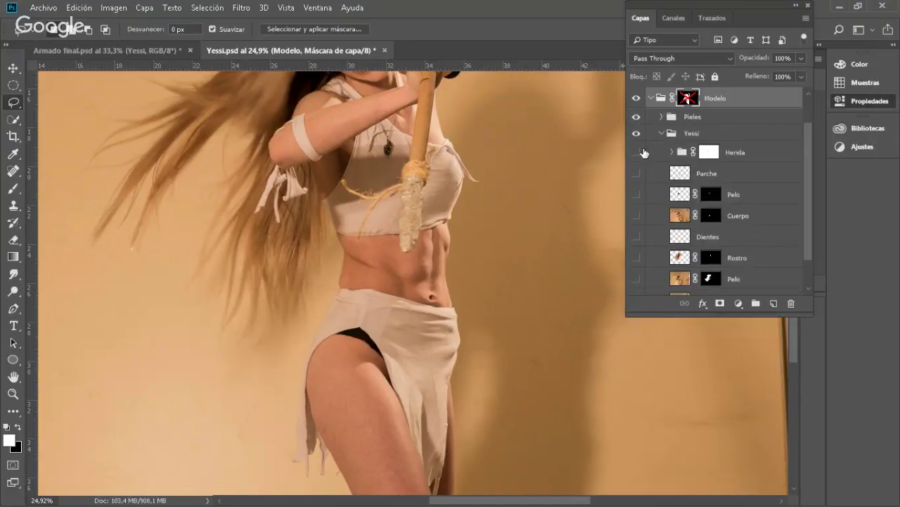
{"action": "left_click", "coordinate": [637, 194]}
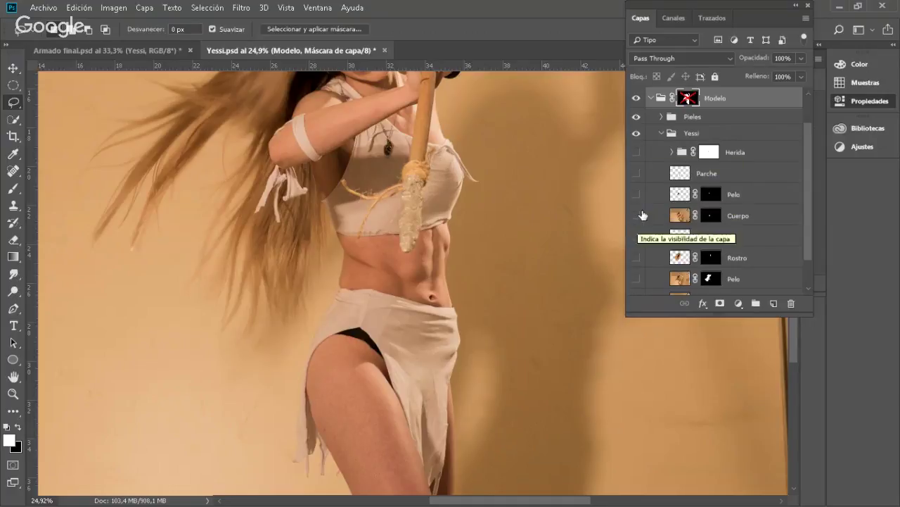
{"action": "left_click", "coordinate": [637, 215]}
{"action": "left_click", "coordinate": [638, 174]}
{"action": "left_click", "coordinate": [637, 236]}
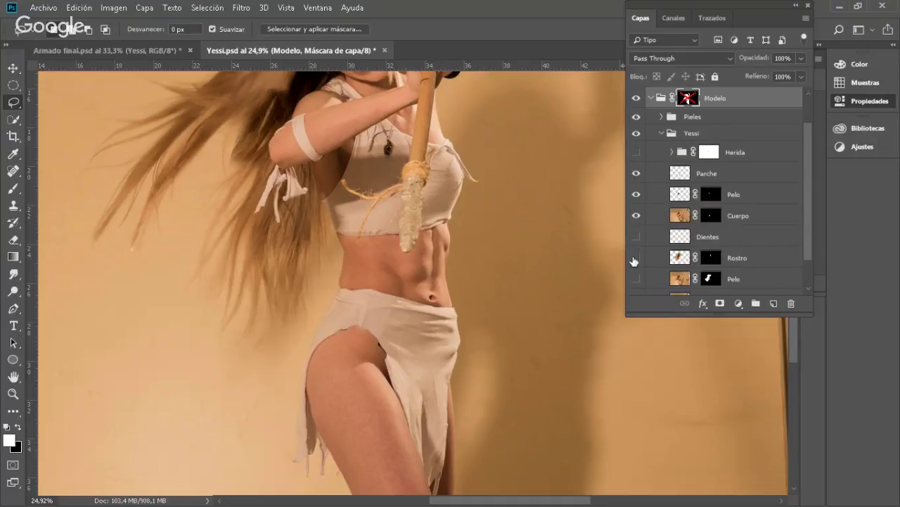
{"action": "left_click", "coordinate": [636, 257]}
{"action": "left_click", "coordinate": [637, 279]}
{"action": "scroll", "coordinate": [638, 292], "scroll_direction": "down", "scroll_amount": 1}
{"action": "left_click", "coordinate": [637, 285]}
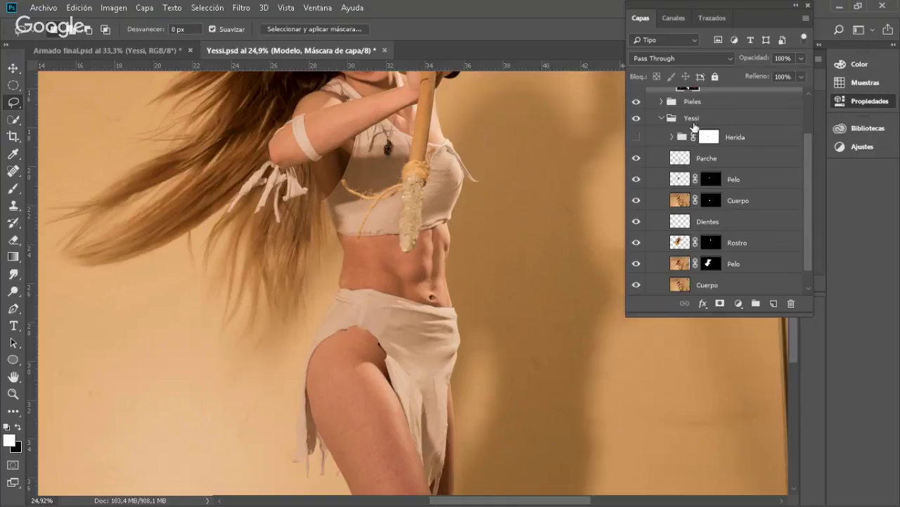
- Show the Herida wound layer and check the Pieles clothing group by toggling it off and on
{"action": "left_click", "coordinate": [637, 102]}
{"action": "left_click", "coordinate": [637, 136]}
{"action": "left_click_drag", "start_coordinate": [812, 182], "coordinate": [826, 122]}
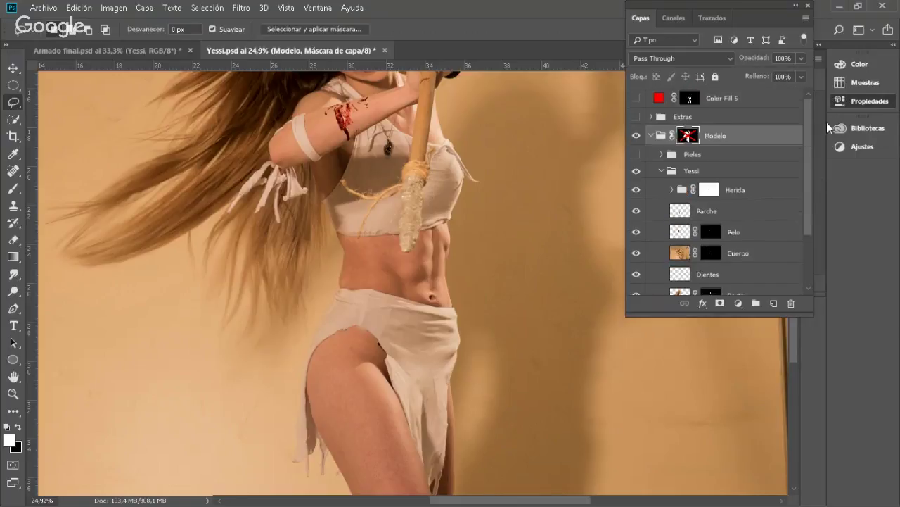
{"action": "left_click", "coordinate": [637, 154]}
{"action": "left_click", "coordinate": [662, 154]}
{"action": "left_click_drag", "start_coordinate": [637, 173], "coordinate": [646, 311]}
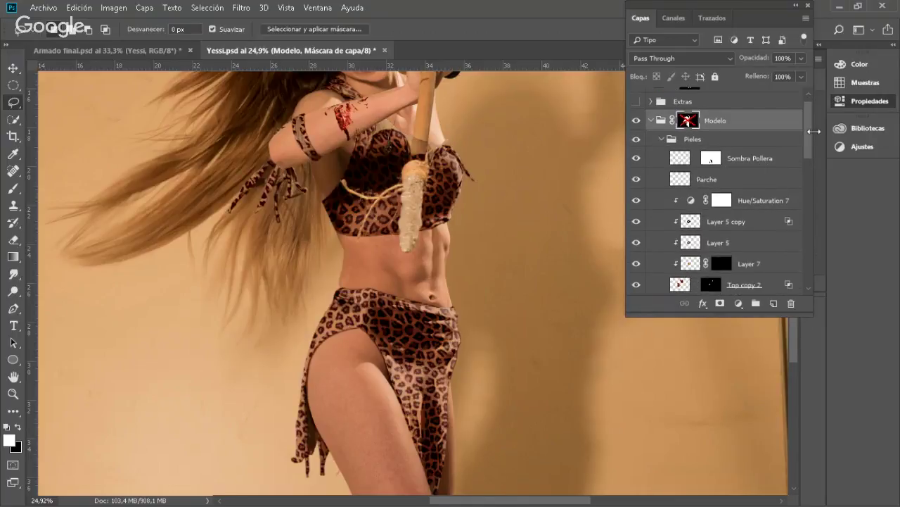
{"action": "left_click", "coordinate": [636, 140]}
{"action": "left_click", "coordinate": [637, 140]}
- Compare the arm print with and without Hue/Saturation 7, leaving it switched off
{"action": "left_click", "coordinate": [637, 202]}
{"action": "left_click", "coordinate": [637, 201]}
{"action": "left_click", "coordinate": [636, 201]}
{"action": "left_click", "coordinate": [637, 201]}
{"action": "left_click", "coordinate": [637, 201]}
{"action": "left_click", "coordinate": [637, 202]}
{"action": "left_click", "coordinate": [637, 201]}
{"action": "left_click", "coordinate": [637, 201]}
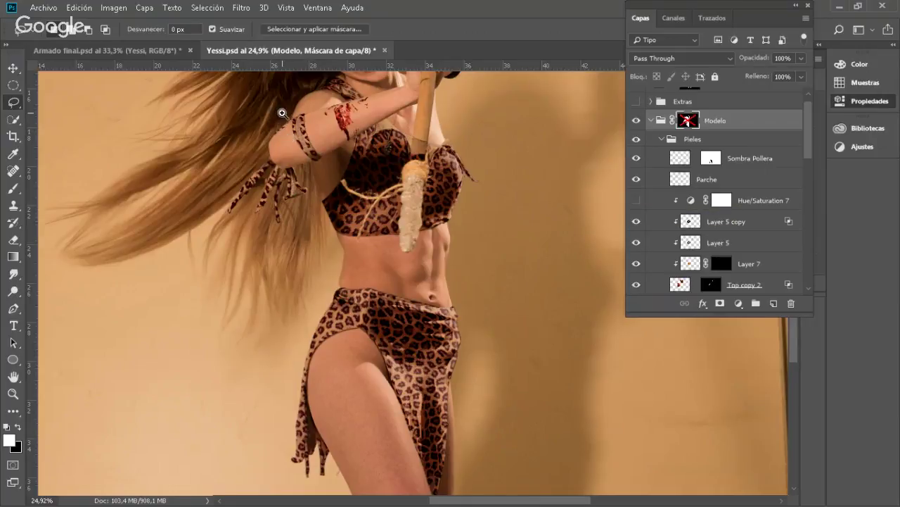
- Zoom onto the arm band and wound, pan to the face, and close Yessi.psd
{"action": "left_click_drag", "start_coordinate": [280, 113], "coordinate": [368, 192]}
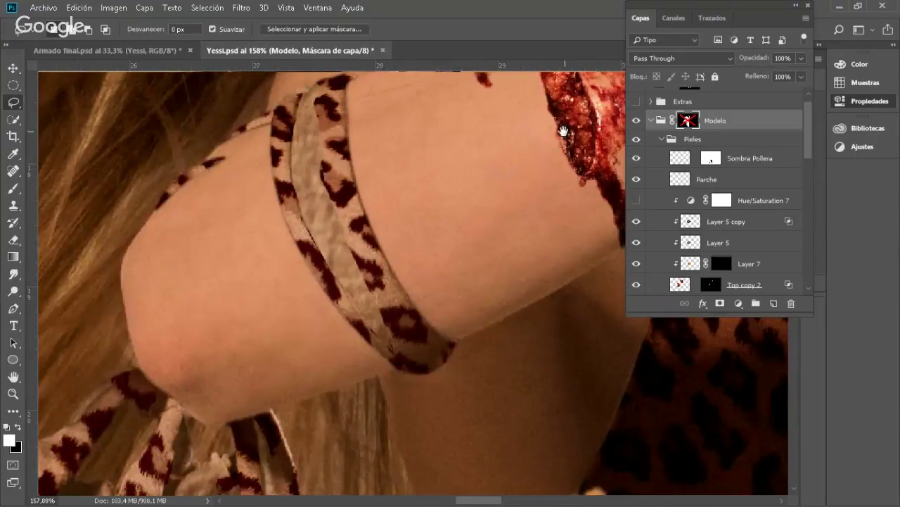
{"action": "left_click_drag", "start_coordinate": [564, 131], "coordinate": [105, 493]}
{"action": "left_click_drag", "start_coordinate": [492, 106], "coordinate": [504, 230]}
{"action": "key", "text": "ctrl+w"}
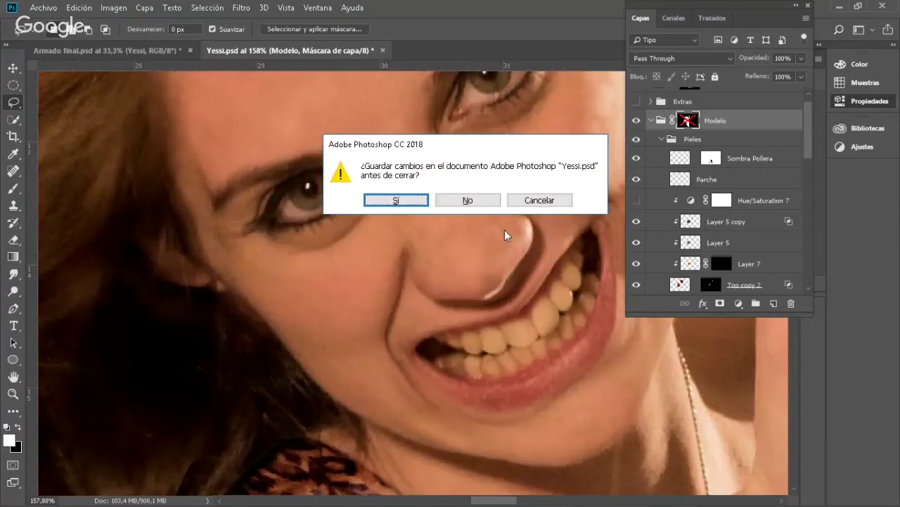
- Close Yessi.psd without saving and adjust the view of the painted face in Armado final
{"action": "left_click", "coordinate": [478, 201]}
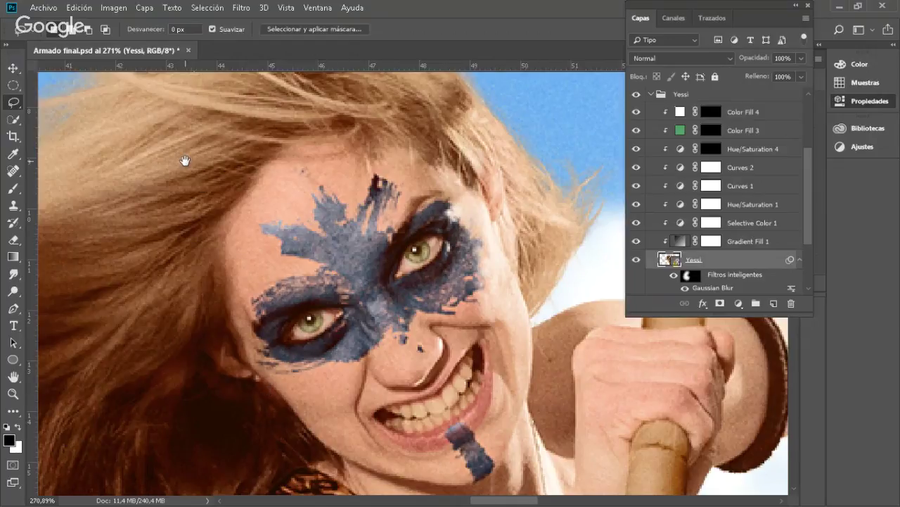
{"action": "left_click_drag", "start_coordinate": [264, 211], "coordinate": [306, 387]}
{"action": "key", "text": "ctrl+r"}
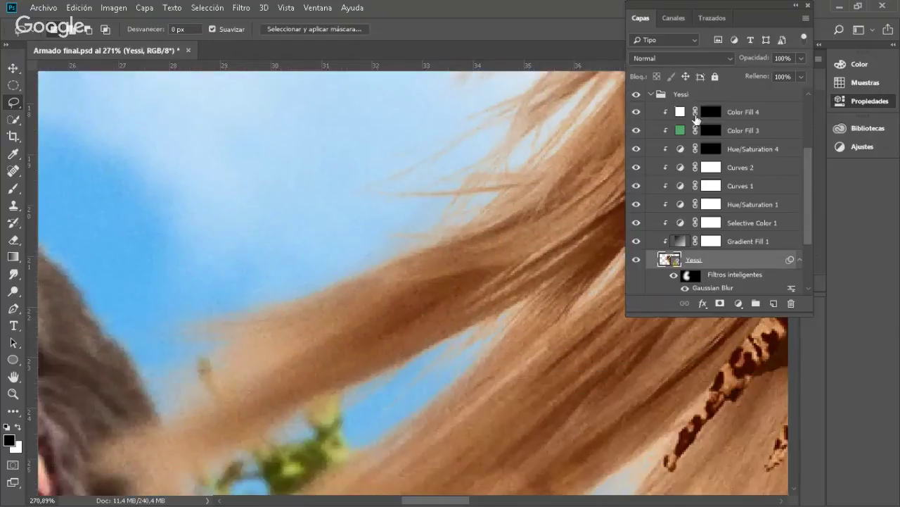
- Collapse the Yessi group, hide Hue/Saturation 8 and Ruido, and zoom in on the face
{"action": "left_click", "coordinate": [651, 94]}
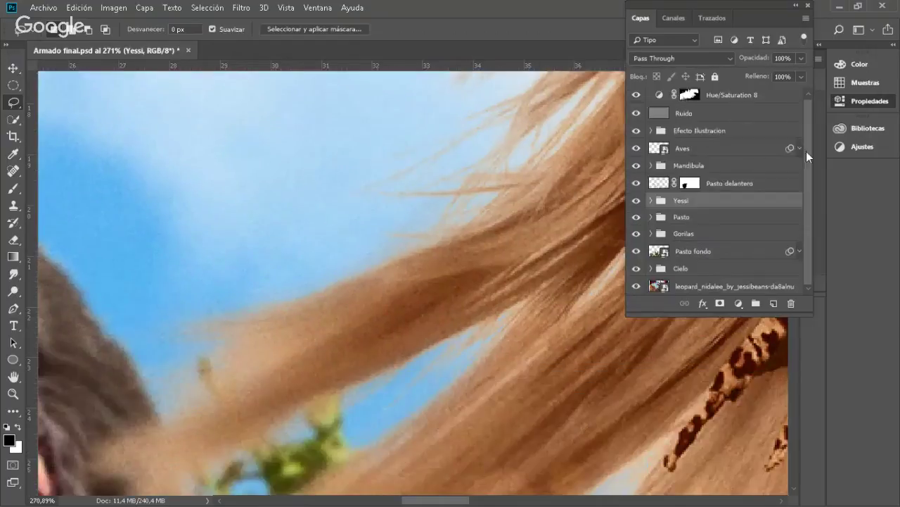
{"action": "left_click", "coordinate": [635, 95]}
{"action": "left_click", "coordinate": [637, 114]}
{"action": "left_click_drag", "start_coordinate": [477, 275], "coordinate": [235, 276]}
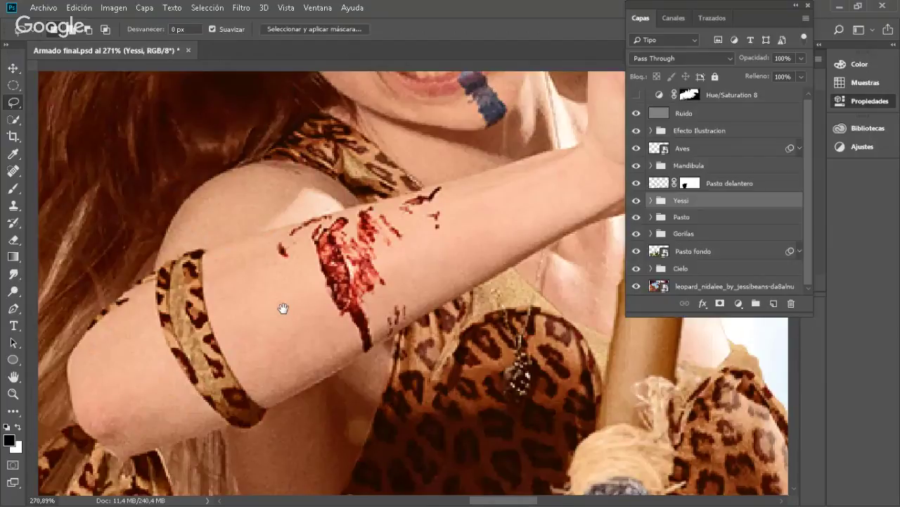
{"action": "left_click_drag", "start_coordinate": [283, 308], "coordinate": [489, 341]}
{"action": "scroll", "coordinate": [453, 227], "scroll_direction": "up", "scroll_amount": 6}
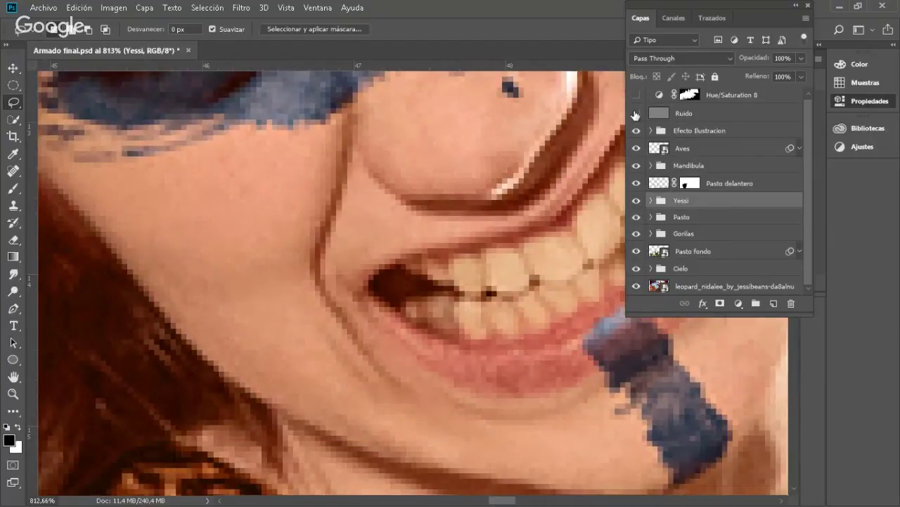
- Compare the eye and nose with and without the Ruido noise, leaving it visible
{"action": "left_click", "coordinate": [636, 113]}
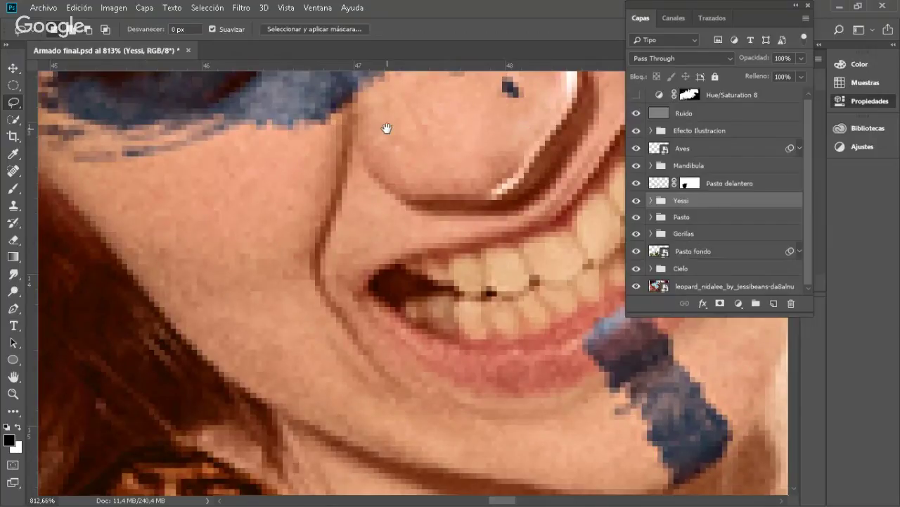
{"action": "left_click_drag", "start_coordinate": [383, 139], "coordinate": [406, 310]}
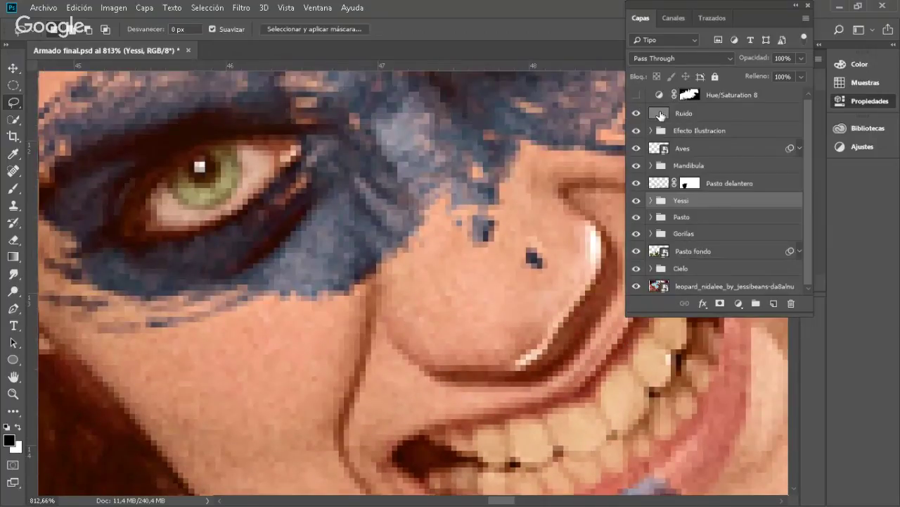
{"action": "left_click", "coordinate": [637, 114]}
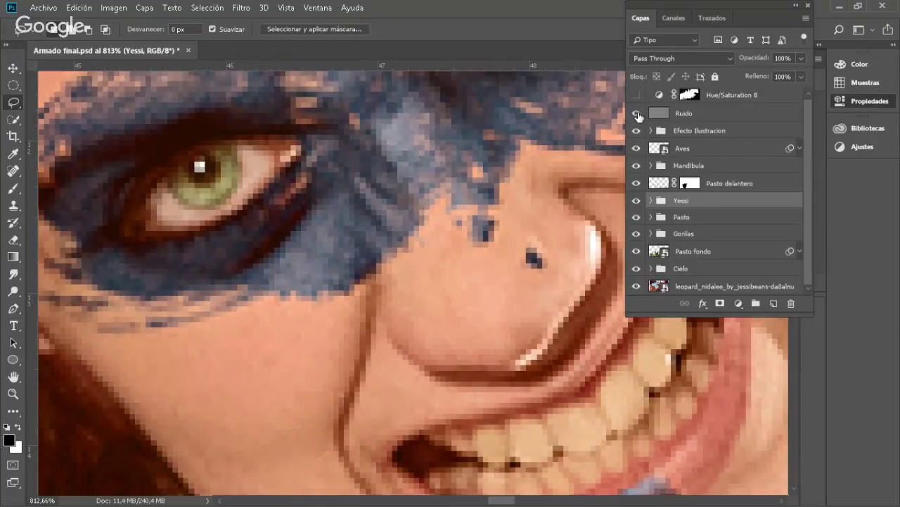
{"action": "left_click", "coordinate": [637, 114]}
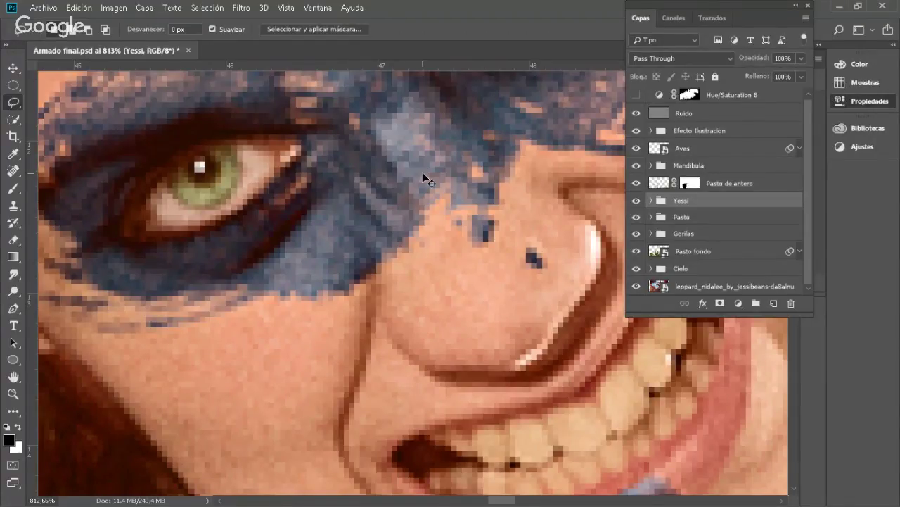
- Fit Armado final.psd on screen, then close it without saving the changes
{"action": "key", "text": "ctrl+0"}
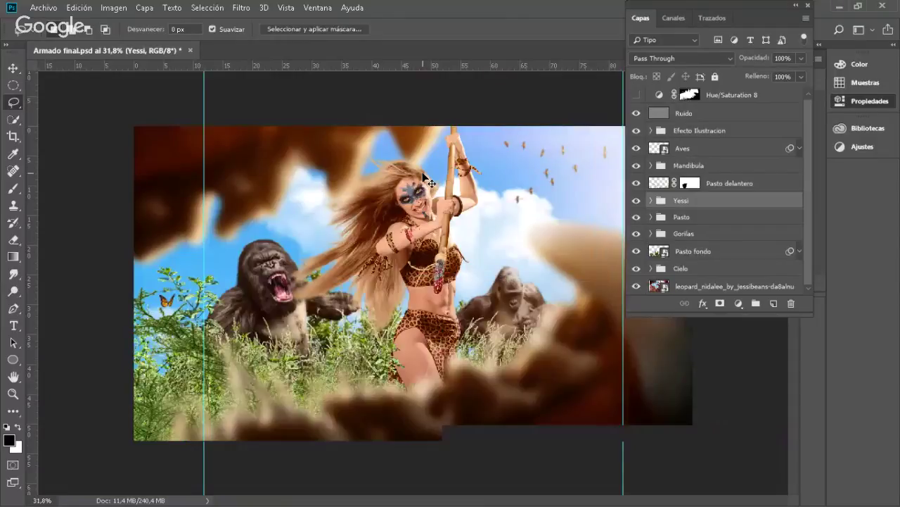
{"action": "key", "text": "ctrl+w"}
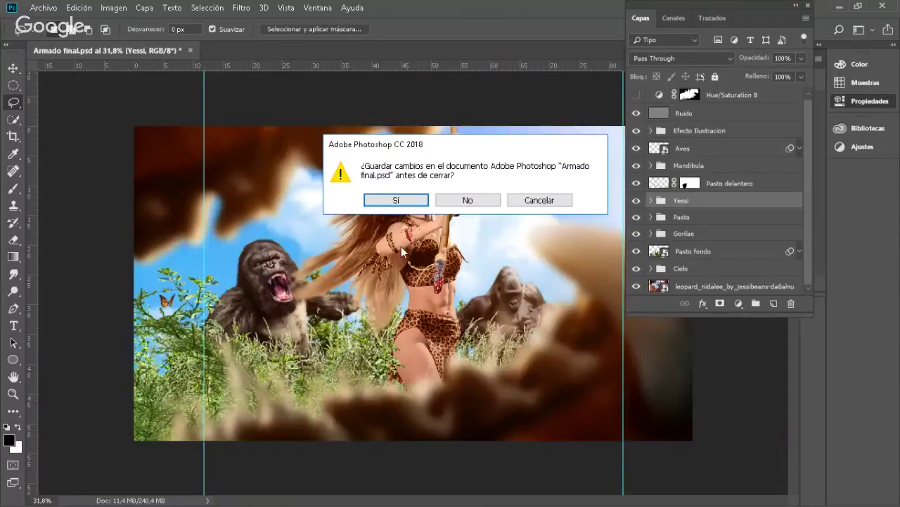
{"action": "left_click", "coordinate": [468, 201]}
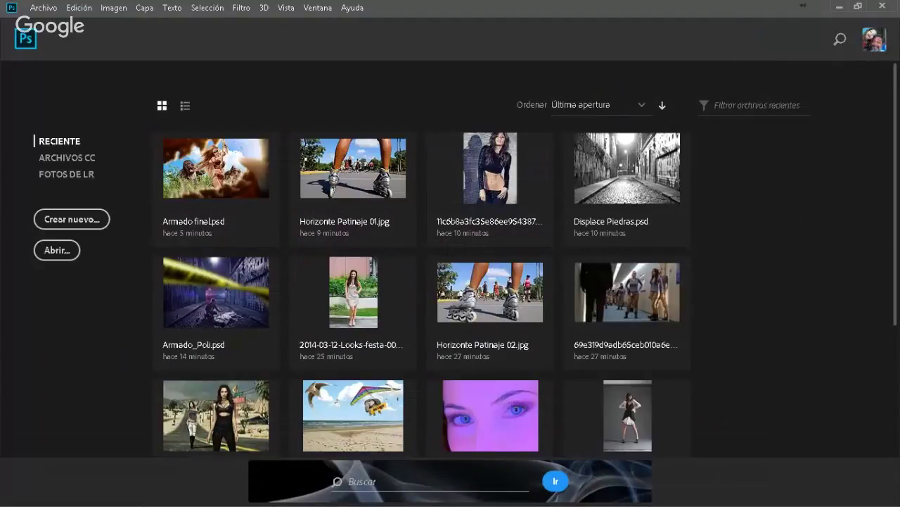
{"action": "left_click", "coordinate": [840, 8]}
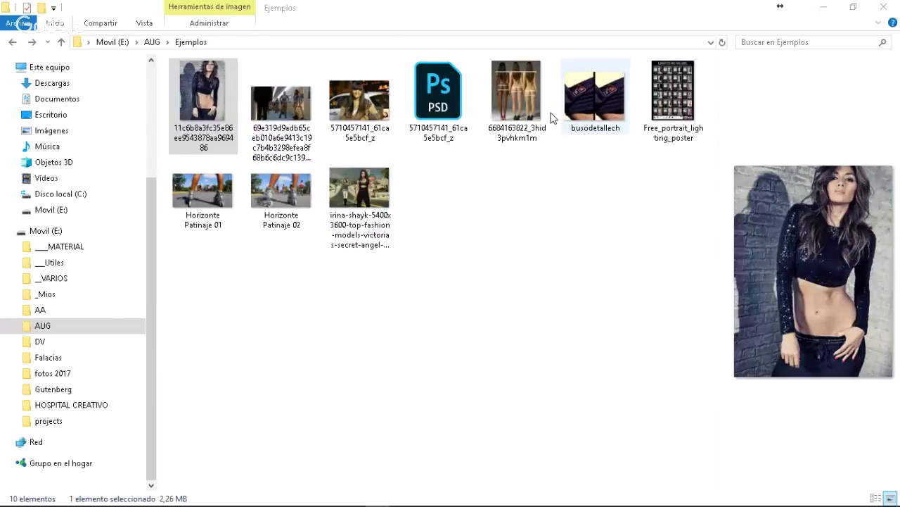
{"action": "double_click", "coordinate": [515, 92]}
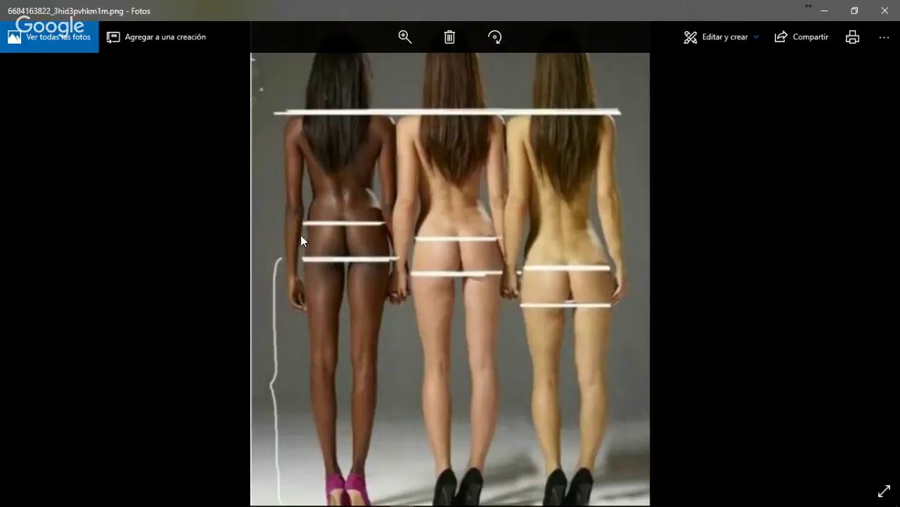
- Close Photos and open Free_portrait_lighting_poster.jpg with Adobe Photoshop CC 2018
{"action": "left_click", "coordinate": [897, 16]}
{"action": "left_click", "coordinate": [670, 102]}
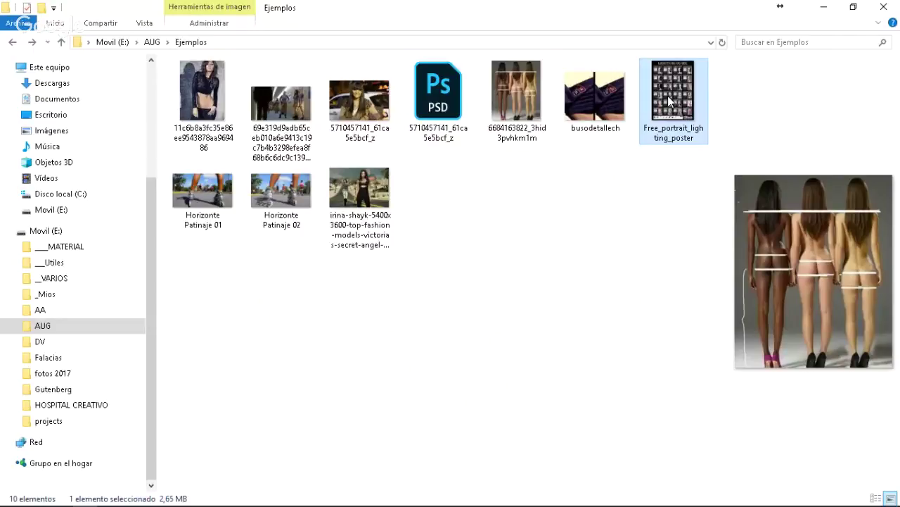
{"action": "double_click", "coordinate": [668, 96]}
{"action": "left_click", "coordinate": [450, 401]}
{"action": "left_click", "coordinate": [495, 442]}
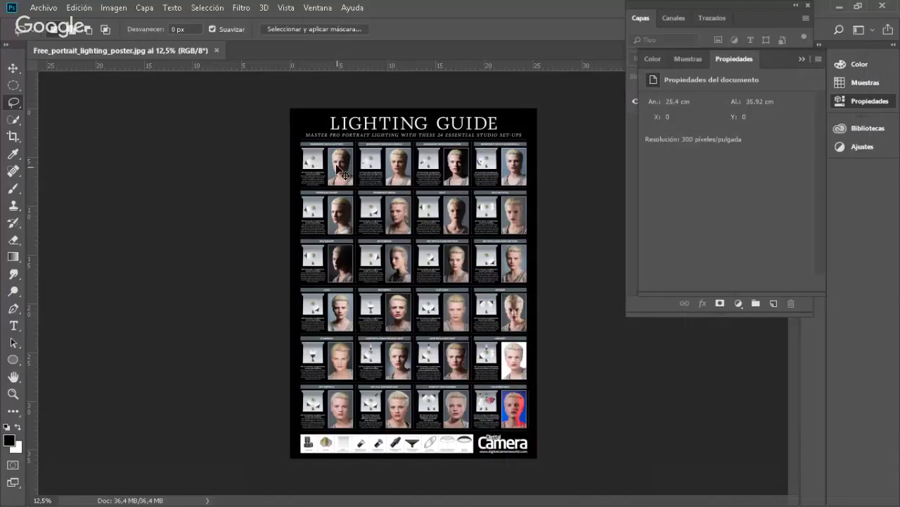
- Zoom into the lighting poster and pan across its rows, including Rembrandt Through a Brolly
{"action": "scroll", "coordinate": [345, 174], "scroll_direction": "up", "scroll_amount": 5}
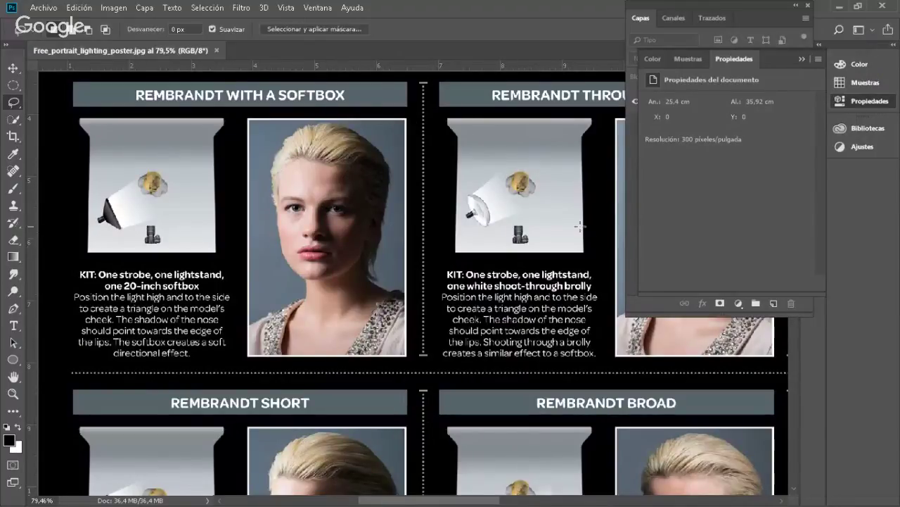
{"action": "mouse_move", "coordinate": [460, 223]}
{"action": "left_mouse_down"}
{"action": "mouse_move", "coordinate": [334, 221]}
{"action": "mouse_move", "coordinate": [207, 199]}
{"action": "left_mouse_up"}
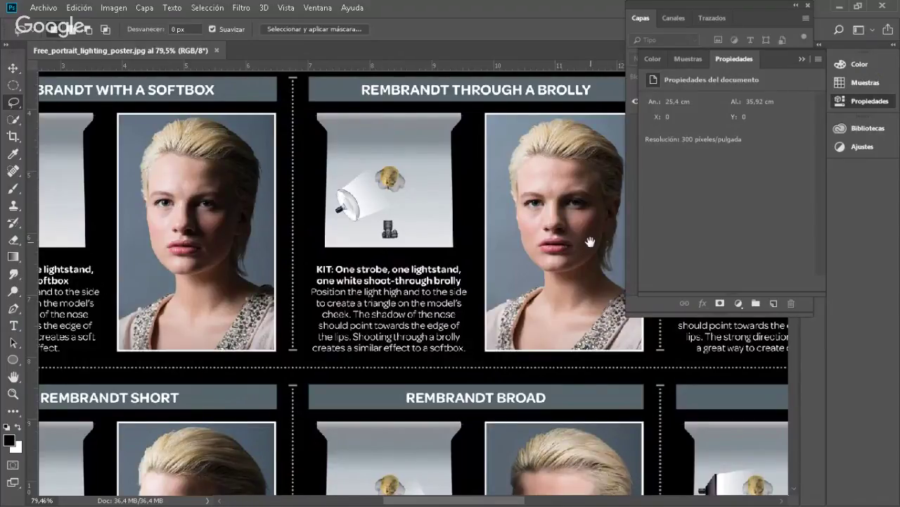
{"action": "left_click_drag", "start_coordinate": [589, 242], "coordinate": [366, 227]}
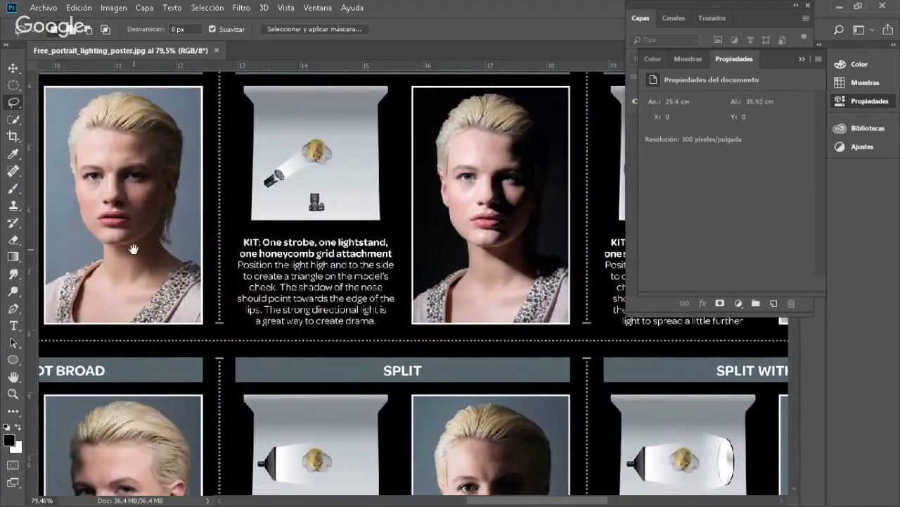
{"action": "left_click_drag", "start_coordinate": [133, 249], "coordinate": [492, 258]}
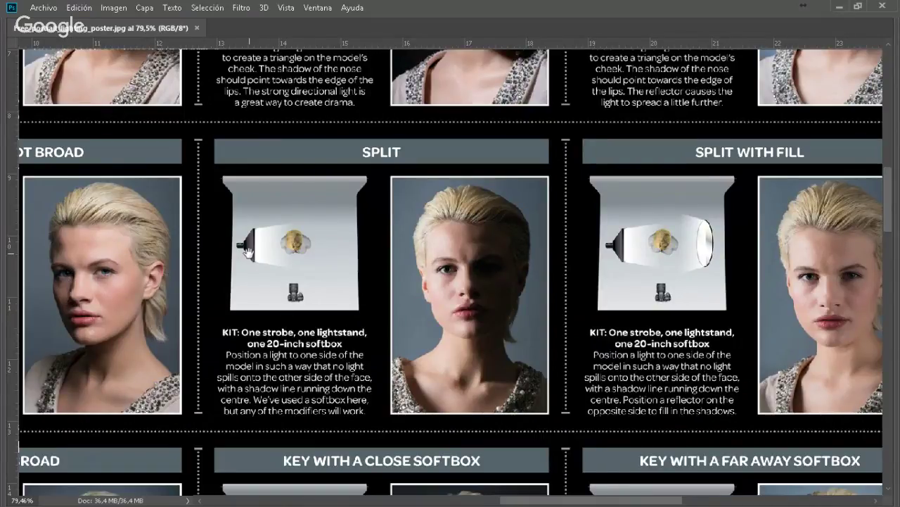
- Pan to the Rembrandt Short and Broad setups, then fit the whole poster on screen
{"action": "left_click_drag", "start_coordinate": [248, 251], "coordinate": [432, 259]}
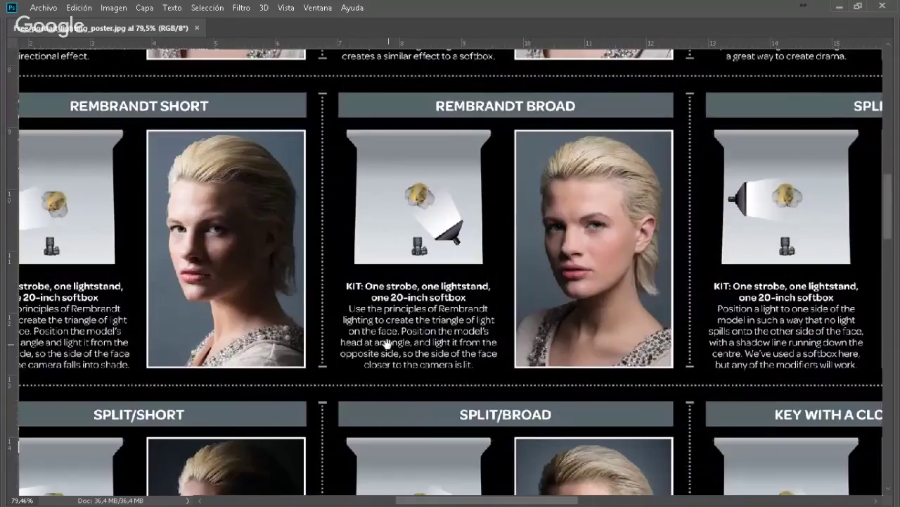
{"action": "left_click_drag", "start_coordinate": [387, 343], "coordinate": [504, 349]}
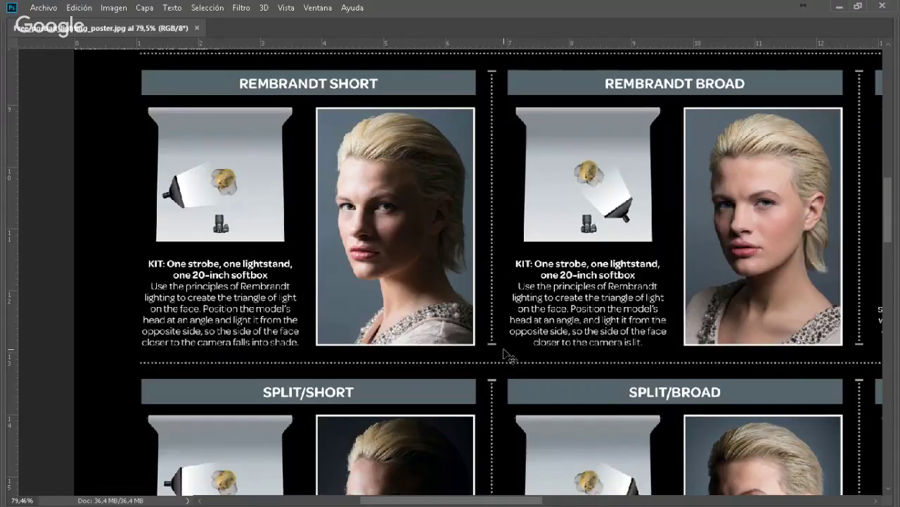
{"action": "key", "text": "ctrl+0"}
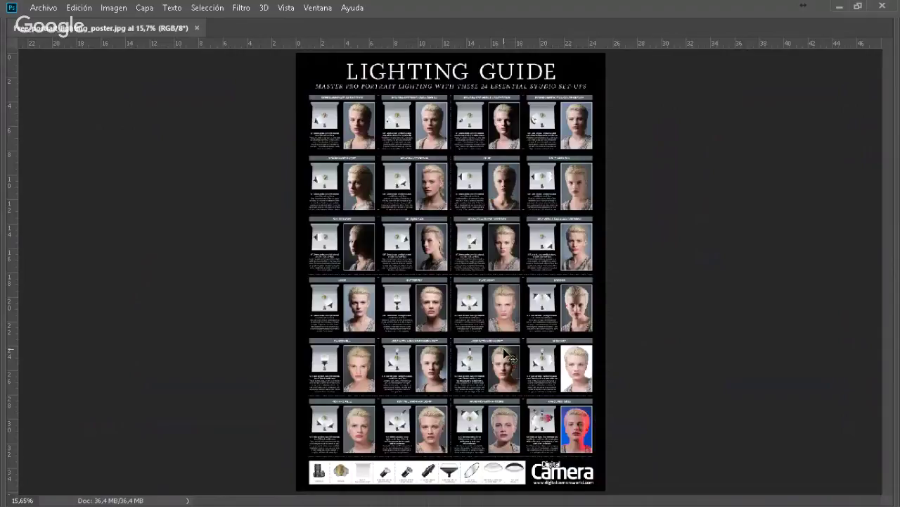
- Close the lighting poster and return to the Ejemplos folder with nothing selected
{"action": "key", "text": "ctrl+w"}
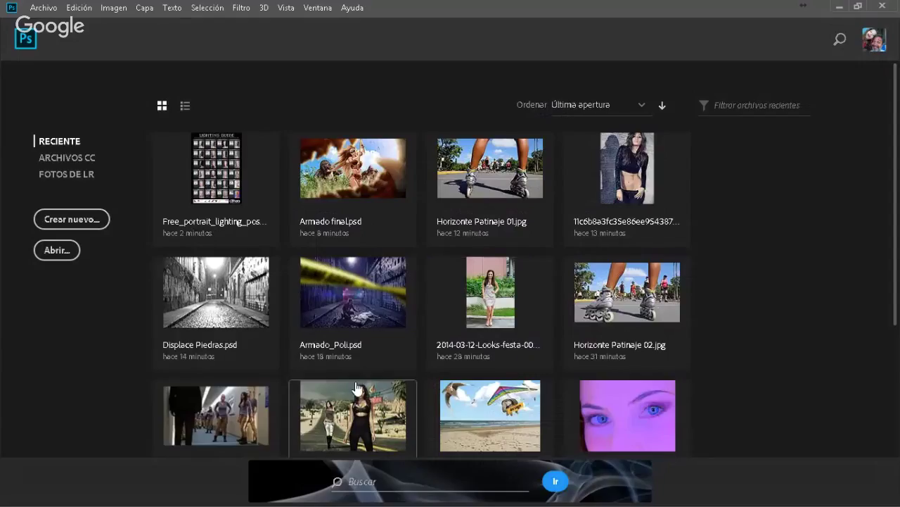
{"action": "key", "text": "alt+Tab"}
{"action": "left_click", "coordinate": [569, 189]}
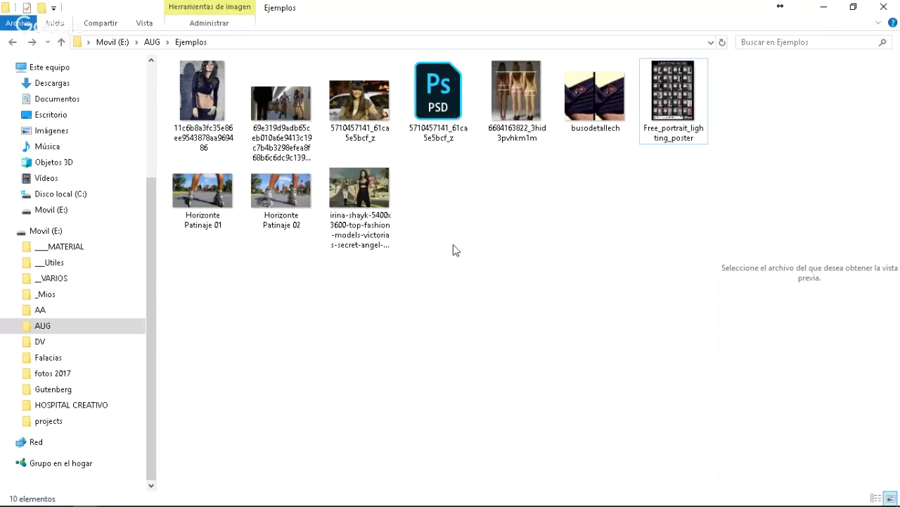
- Preview busodetallech in the photo viewer, then bring the image into Photoshop
{"action": "left_click", "coordinate": [600, 100]}
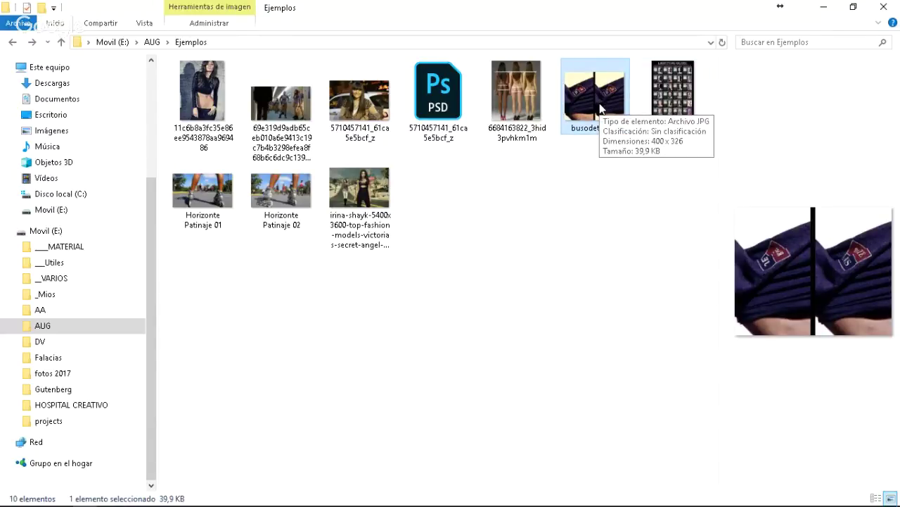
{"action": "double_click", "coordinate": [601, 104]}
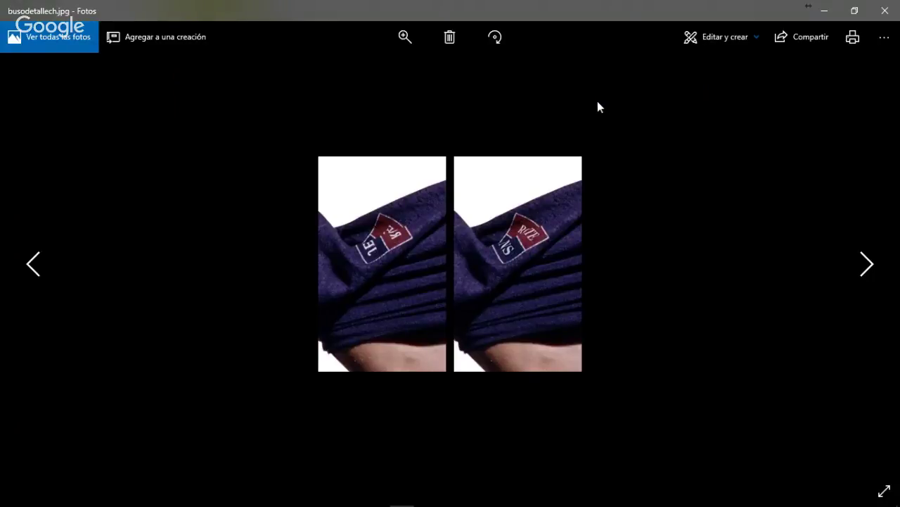
{"action": "left_click", "coordinate": [885, 11]}
{"action": "left_click_drag", "start_coordinate": [595, 98], "coordinate": [485, 343]}
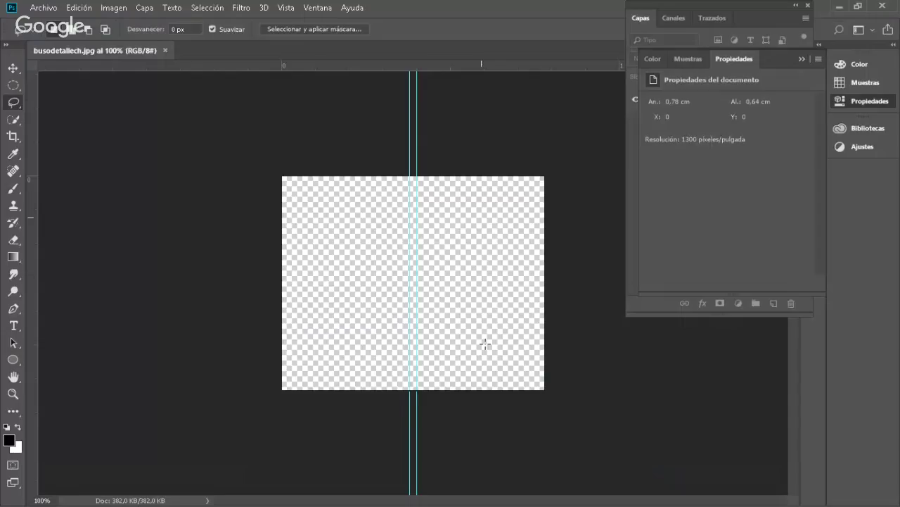
- Try a single-row marquee selection across the bottom of the image
{"action": "right_click", "coordinate": [13, 85]}
{"action": "left_click", "coordinate": [92, 112]}
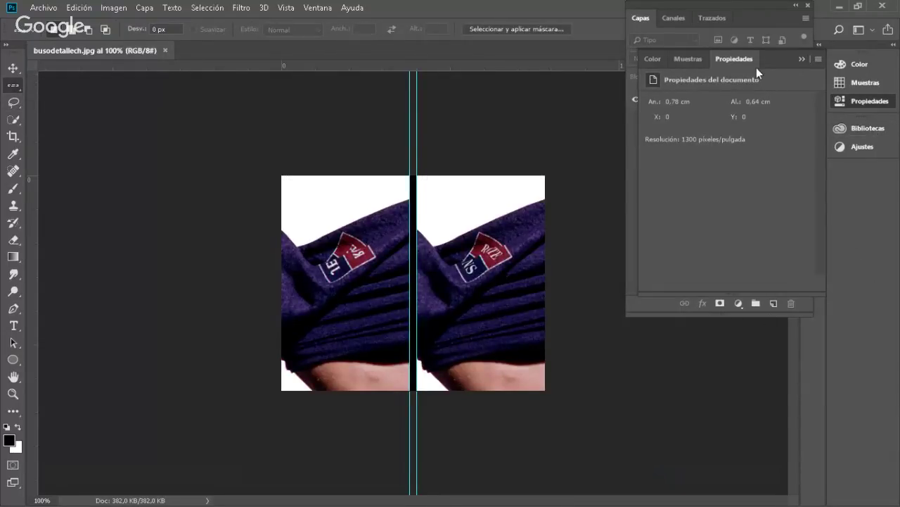
{"action": "left_click", "coordinate": [647, 19]}
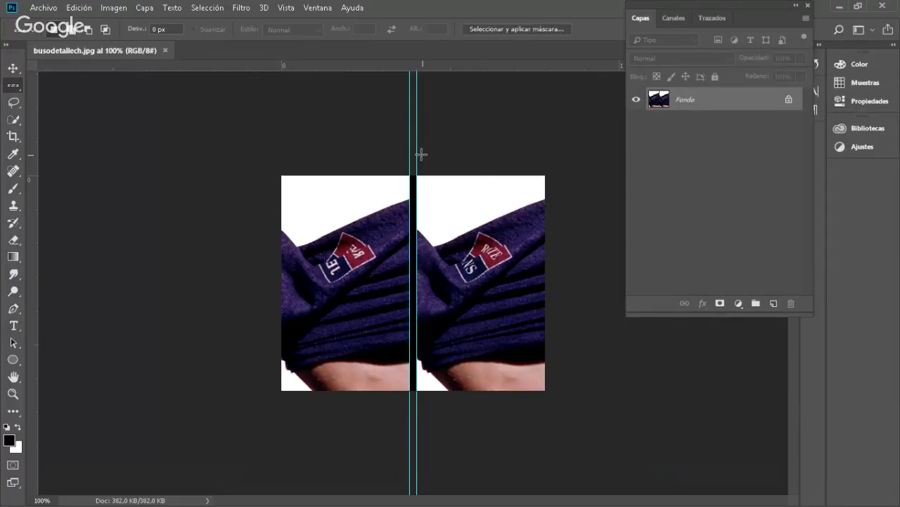
{"action": "left_click_drag", "start_coordinate": [415, 480], "coordinate": [415, 416]}
{"action": "left_click_drag", "start_coordinate": [486, 275], "coordinate": [412, 414]}
- Select the right half of the image with the Rectangular Marquee tool
{"action": "right_click", "coordinate": [14, 86]}
{"action": "left_click", "coordinate": [64, 88]}
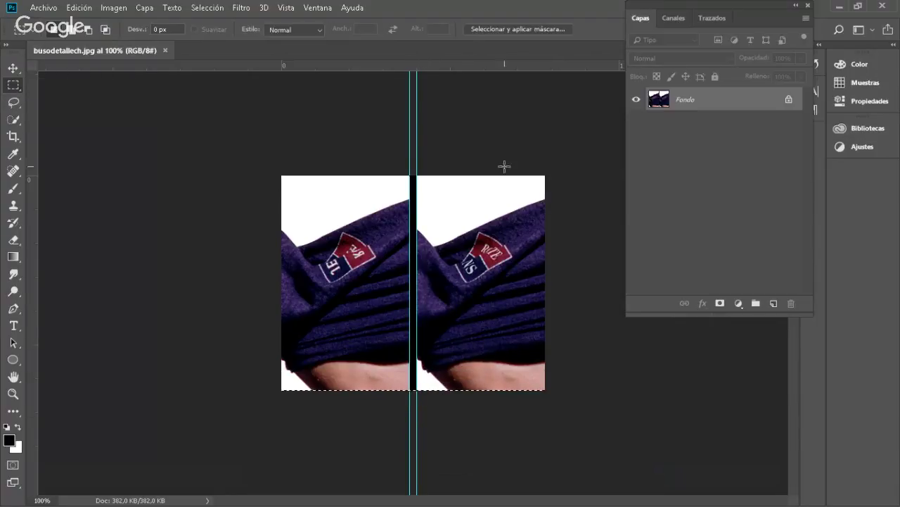
{"action": "left_click_drag", "start_coordinate": [555, 161], "coordinate": [417, 391]}
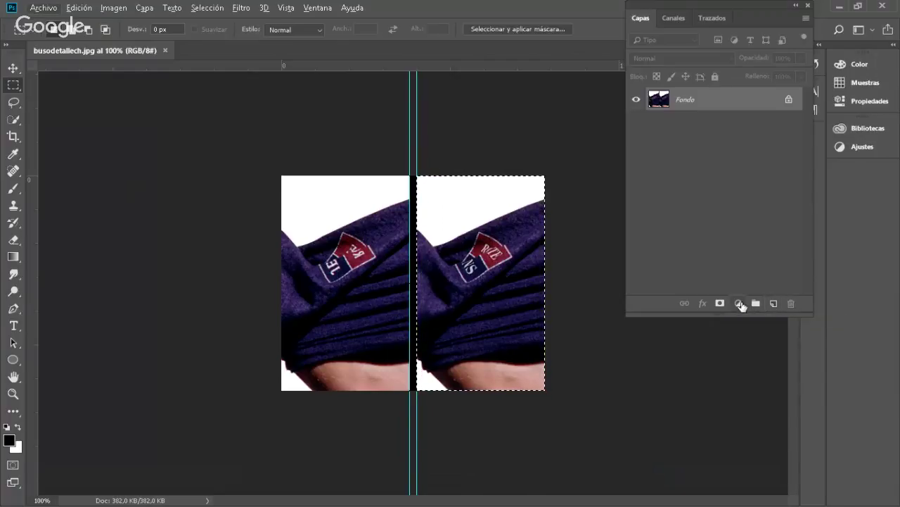
{"action": "left_click", "coordinate": [740, 304]}
- Fill the right-half selection with a white (ffffff) solid-colour layer
{"action": "left_click", "coordinate": [754, 67]}
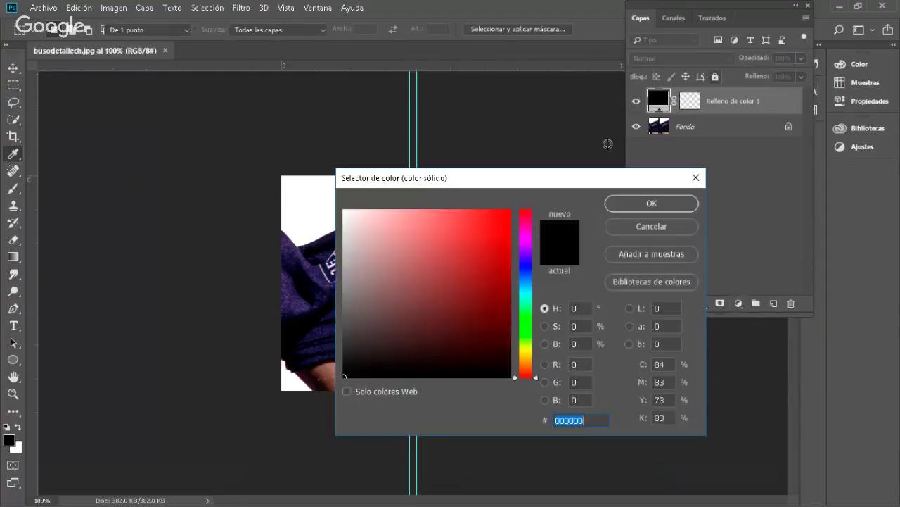
{"action": "left_click", "coordinate": [344, 210]}
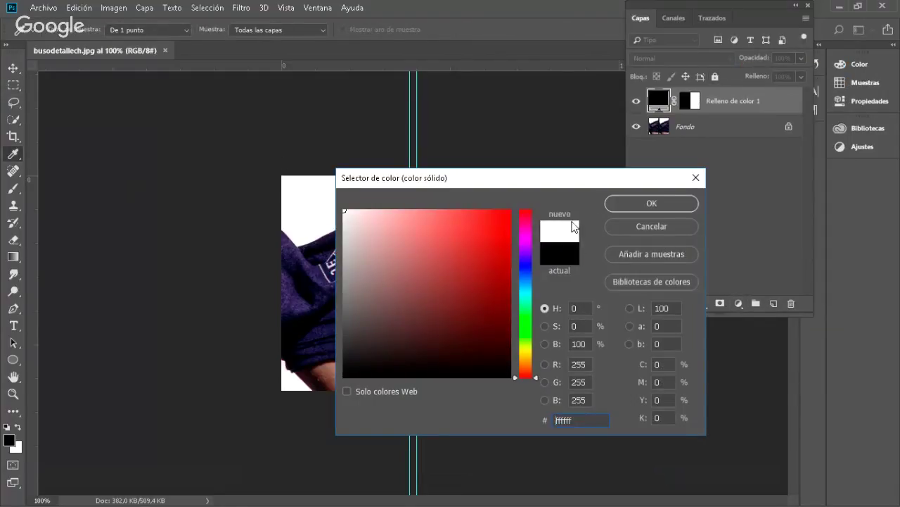
{"action": "left_click", "coordinate": [646, 202]}
{"action": "key", "text": "m"}
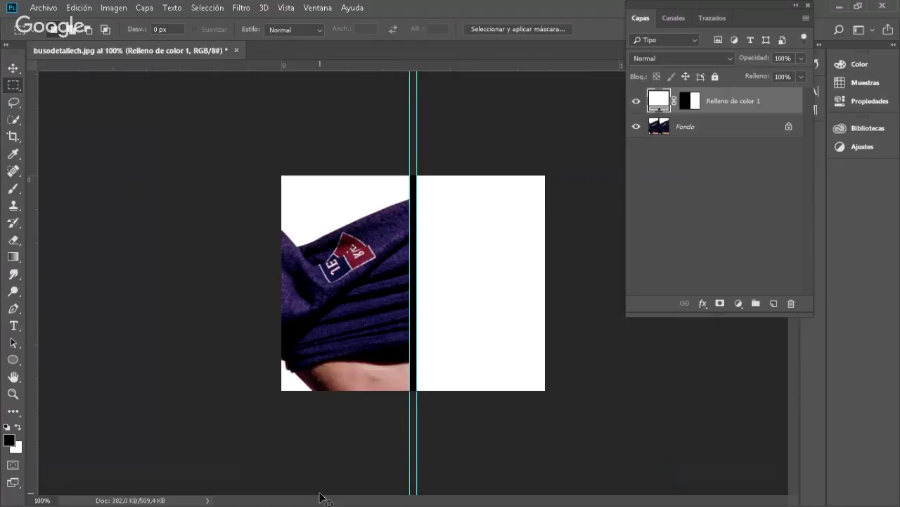
{"action": "left_click_drag", "start_coordinate": [301, 207], "coordinate": [386, 312]}
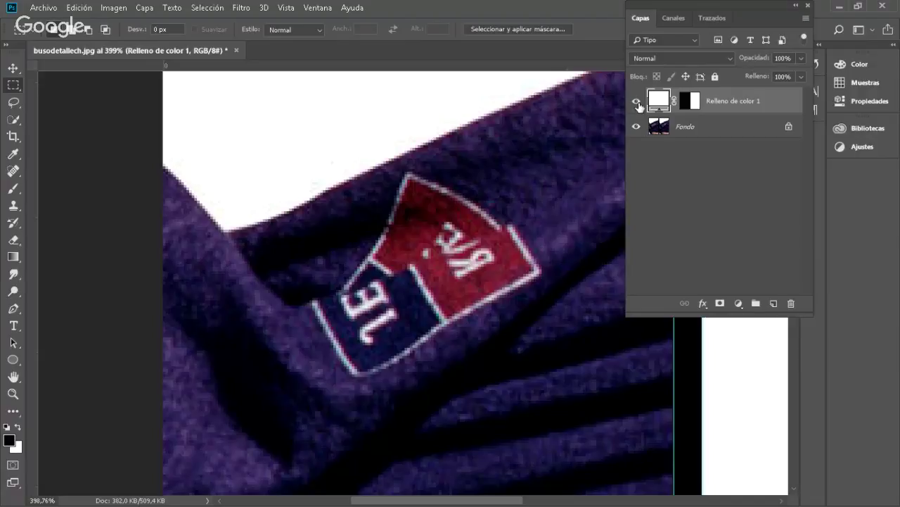
{"action": "key", "text": "ctrl+w"}
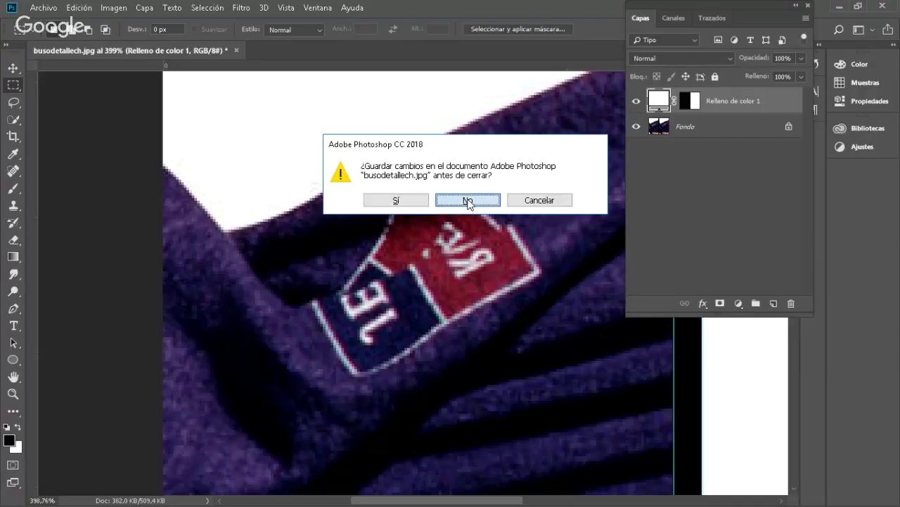
{"action": "left_click", "coordinate": [467, 200]}
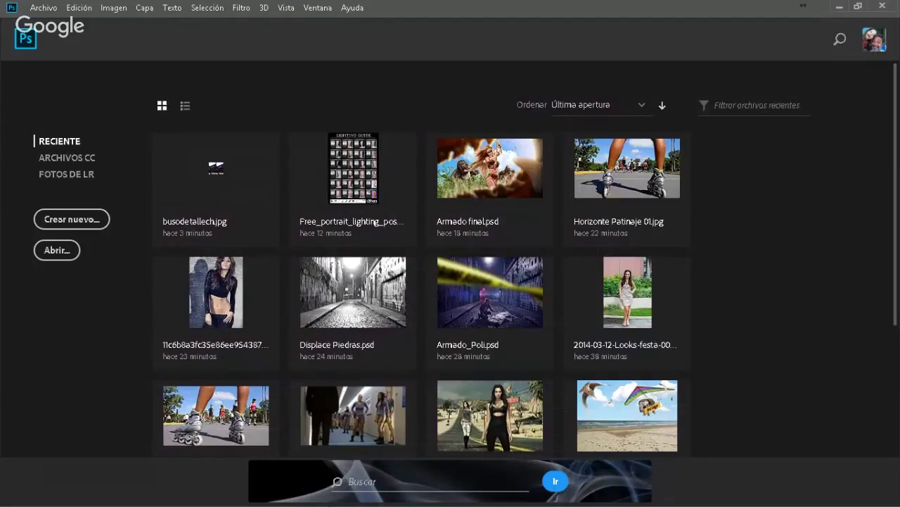
{"action": "left_click", "coordinate": [839, 7]}
{"action": "left_click", "coordinate": [366, 99]}
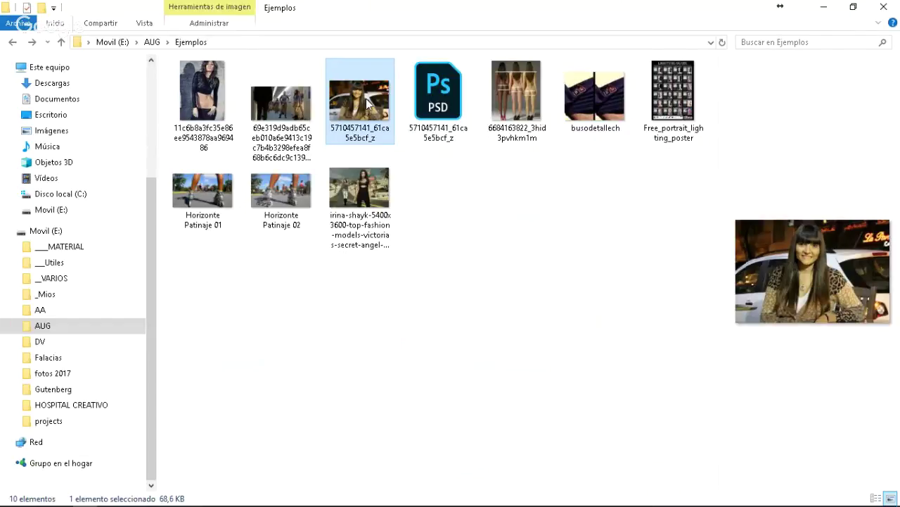
{"action": "left_click_drag", "start_coordinate": [365, 99], "coordinate": [423, 15]}
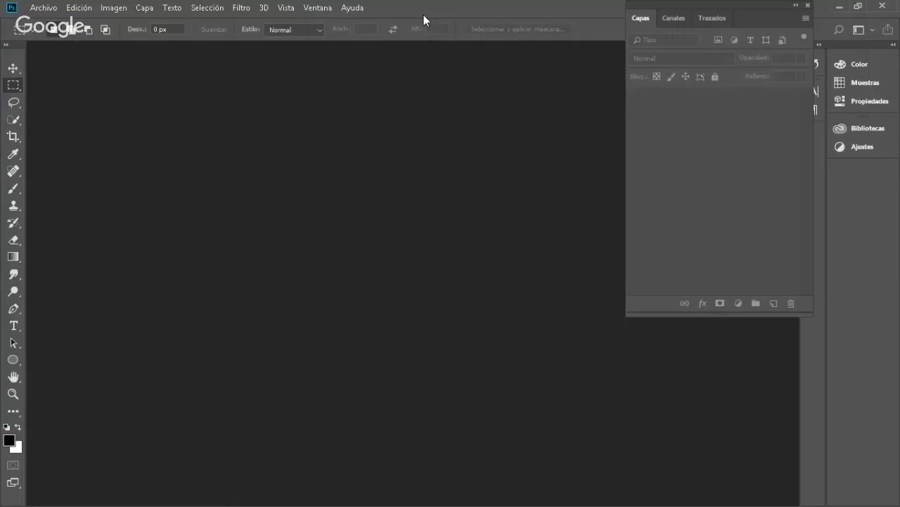
- Quick-select the woman, car and background, then close the photo without keeping it open
{"action": "key", "text": "w"}
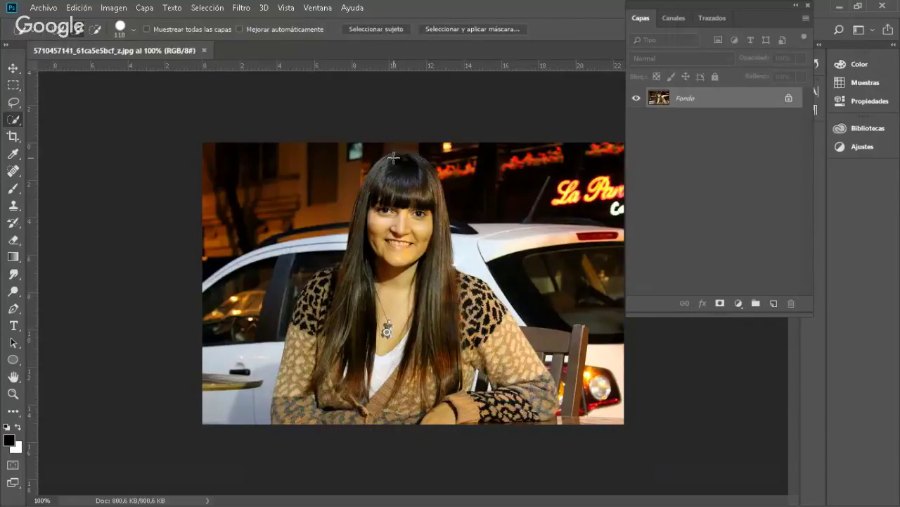
{"action": "mouse_move", "coordinate": [393, 211]}
{"action": "left_mouse_down"}
{"action": "mouse_move", "coordinate": [446, 278]}
{"action": "mouse_move", "coordinate": [472, 351]}
{"action": "mouse_move", "coordinate": [362, 411]}
{"action": "left_mouse_up"}
{"action": "left_click_drag", "start_coordinate": [387, 352], "coordinate": [286, 406]}
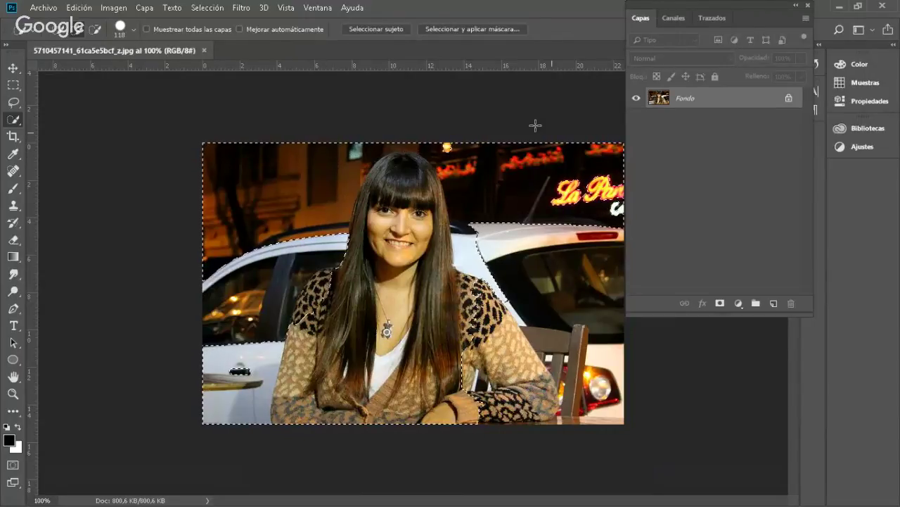
{"action": "left_click", "coordinate": [204, 51]}
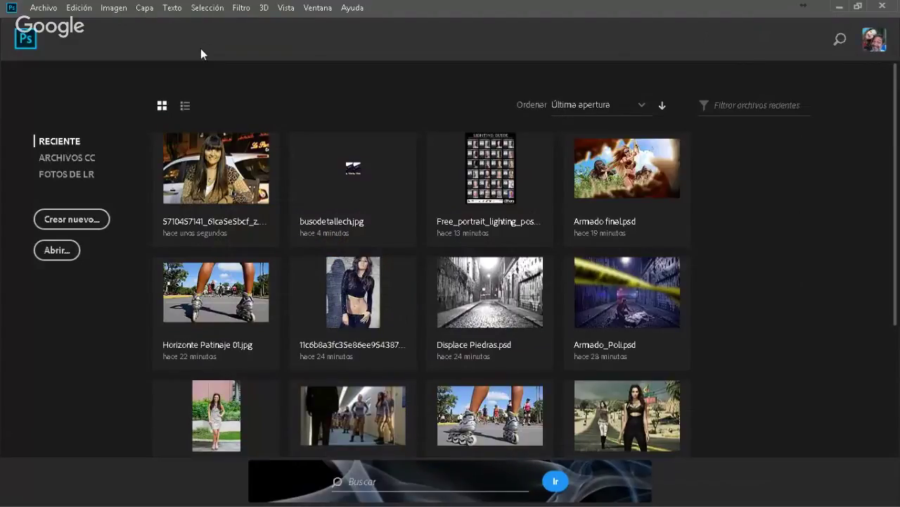
{"action": "left_click", "coordinate": [839, 7]}
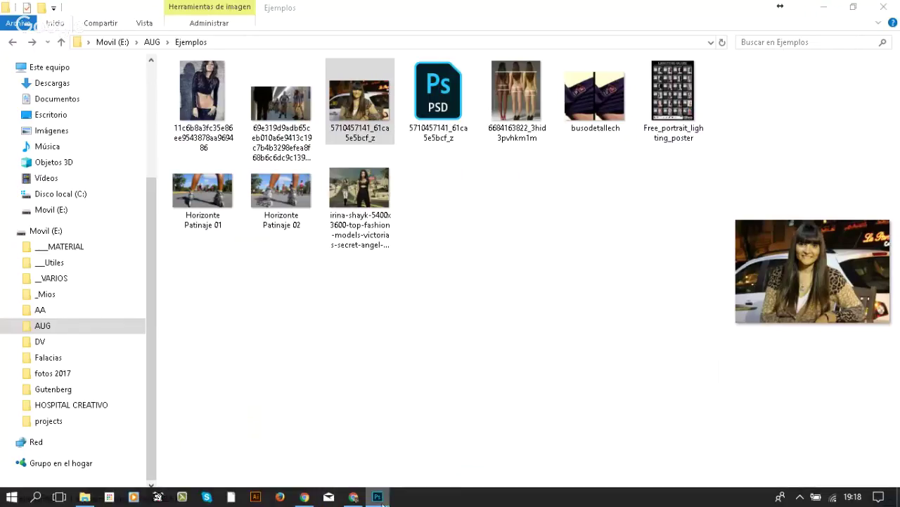
{"action": "left_click", "coordinate": [431, 86]}
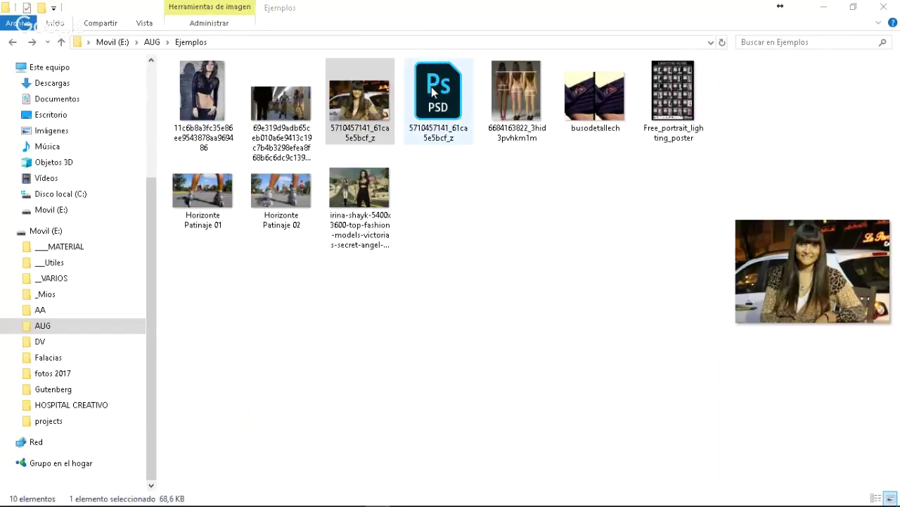
{"action": "left_click", "coordinate": [432, 86]}
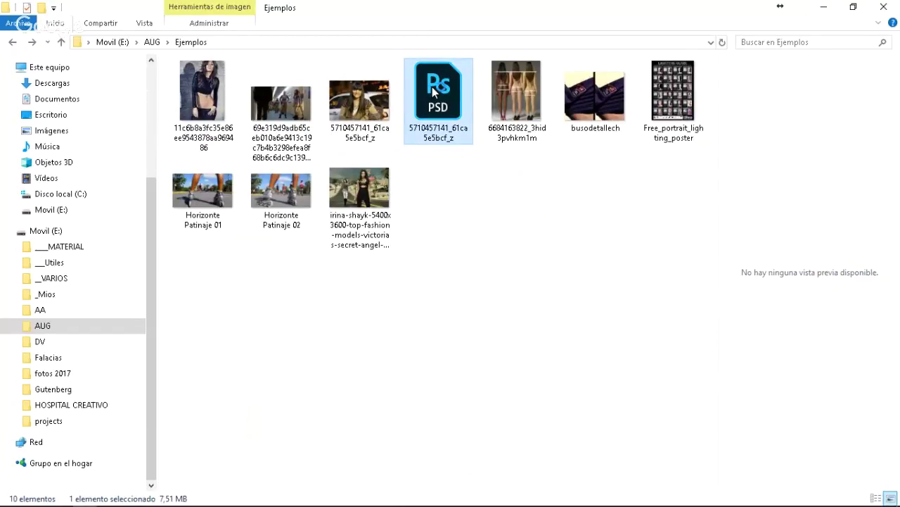
- Open the PSD and compare the Original layer mask and Retoque smart filter mask
{"action": "double_click", "coordinate": [432, 86]}
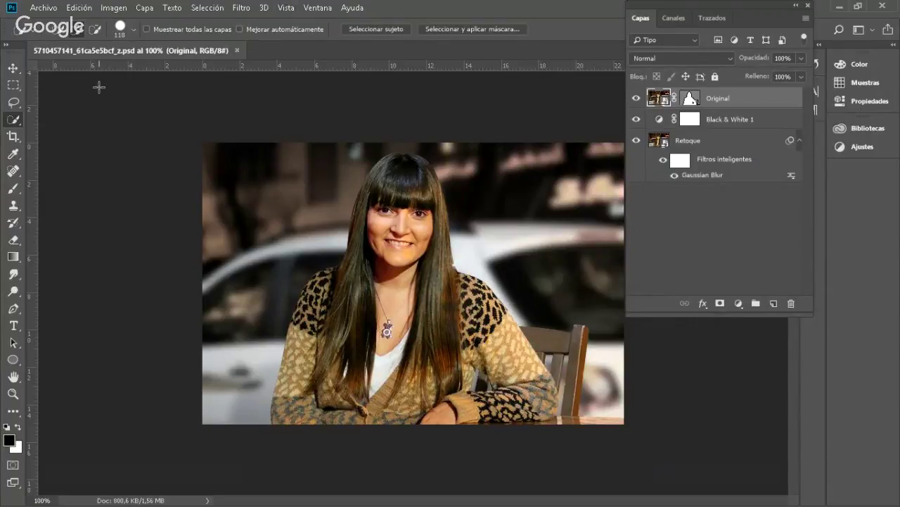
{"action": "left_click", "coordinate": [690, 100], "text": "shift"}
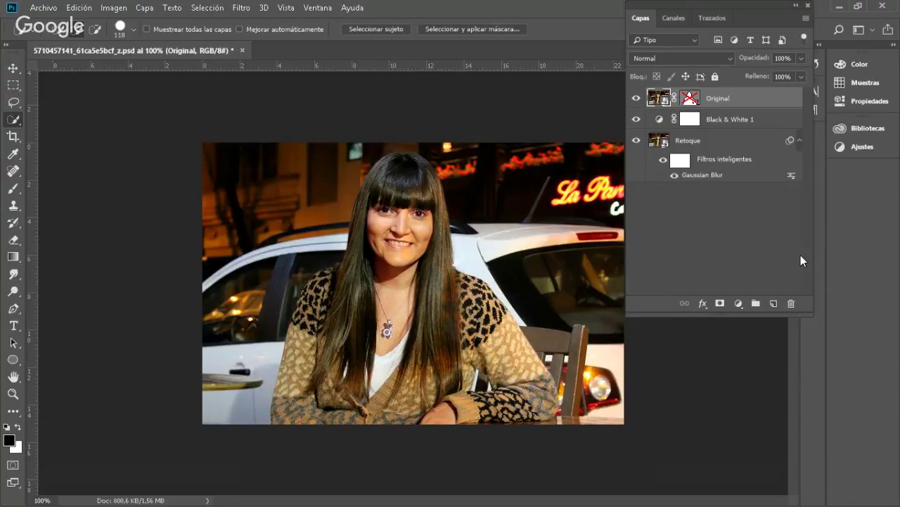
{"action": "left_click", "coordinate": [693, 100], "text": "shift"}
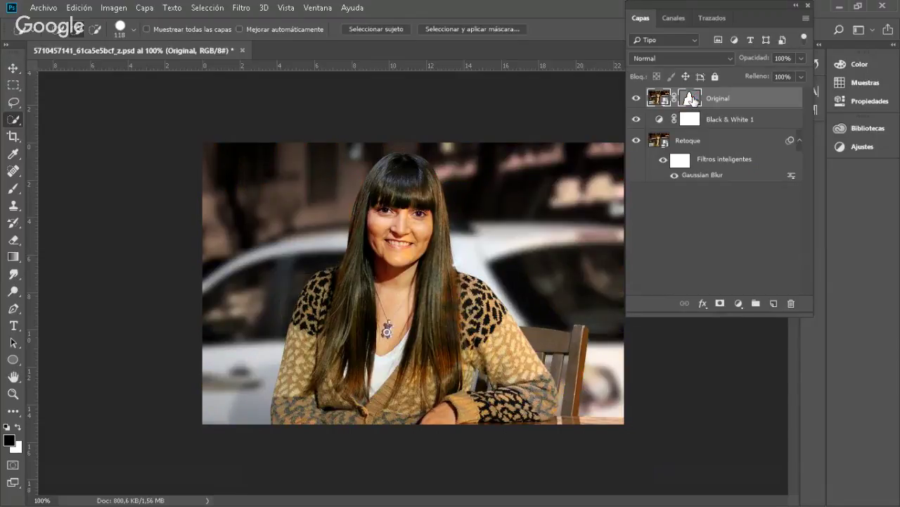
{"action": "left_click", "coordinate": [693, 100], "text": "shift"}
{"action": "left_click", "coordinate": [636, 97]}
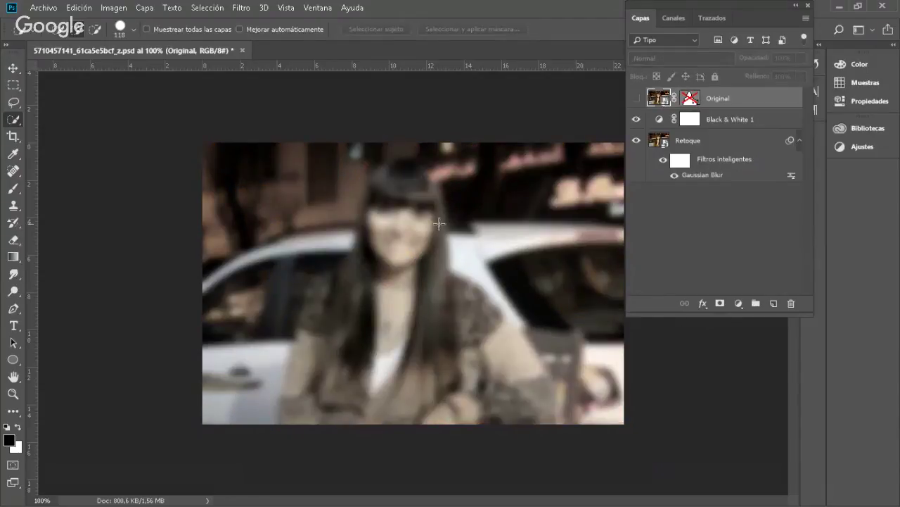
{"action": "left_click", "coordinate": [681, 167], "text": "alt"}
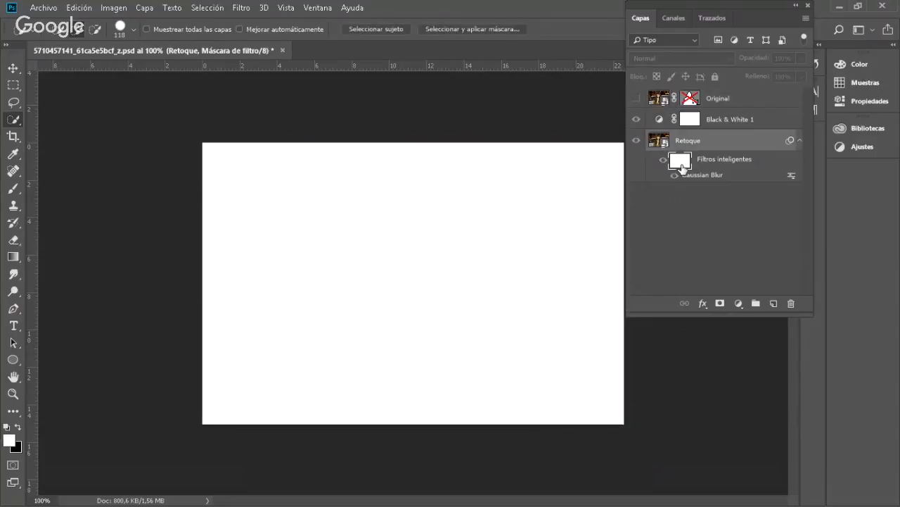
{"action": "left_click", "coordinate": [681, 167], "text": "alt"}
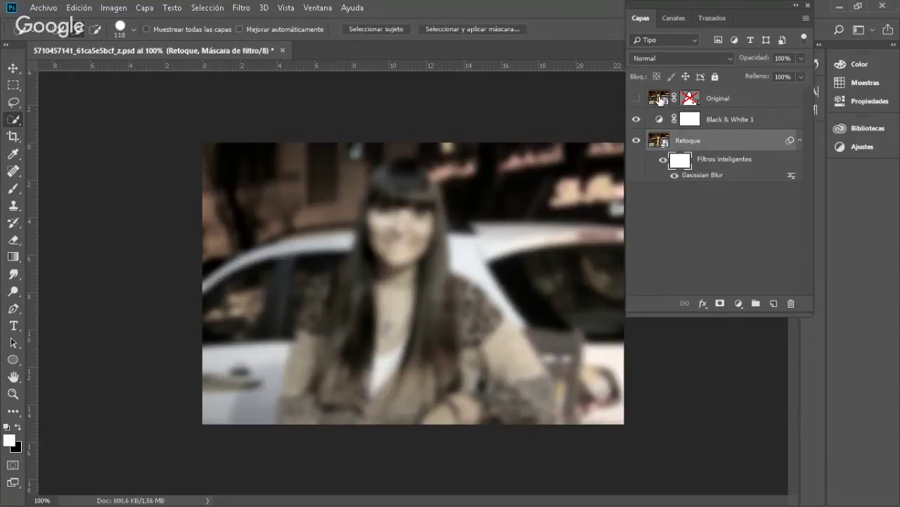
{"action": "left_click", "coordinate": [637, 98]}
- Duplicate Original as Original copia and hide Black & White 1, Retoque and Original
{"action": "left_click_drag", "start_coordinate": [756, 103], "coordinate": [773, 303]}
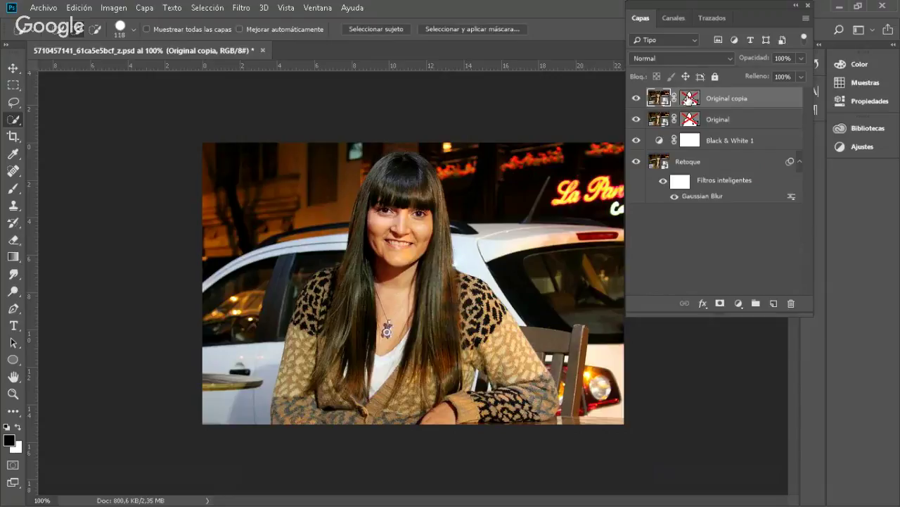
{"action": "left_click", "coordinate": [692, 100], "text": "shift"}
{"action": "left_click", "coordinate": [636, 119]}
{"action": "left_click", "coordinate": [636, 118]}
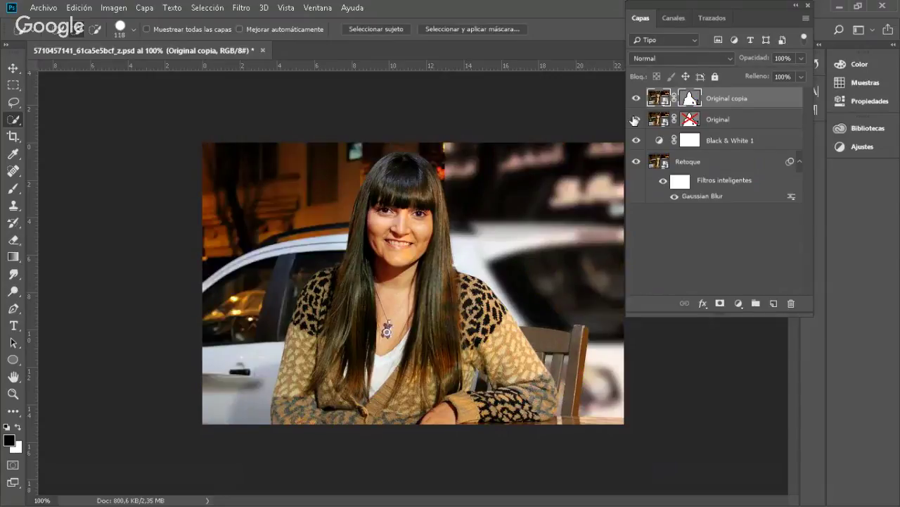
{"action": "left_click_drag", "start_coordinate": [636, 144], "coordinate": [642, 186]}
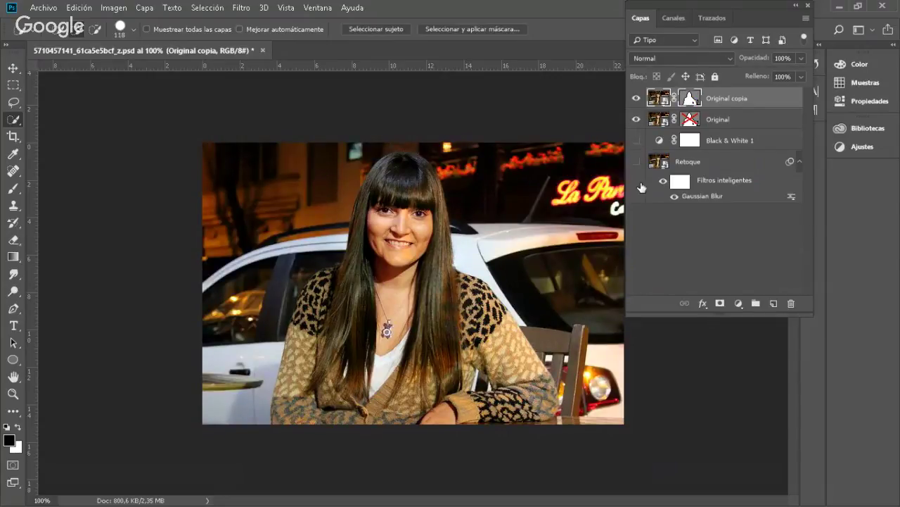
{"action": "left_click", "coordinate": [636, 120]}
{"action": "left_click", "coordinate": [637, 120], "text": "alt"}
- Apply a 5,8-pixel Gaussian Blur smart filter to the Original layer
{"action": "left_click", "coordinate": [654, 123]}
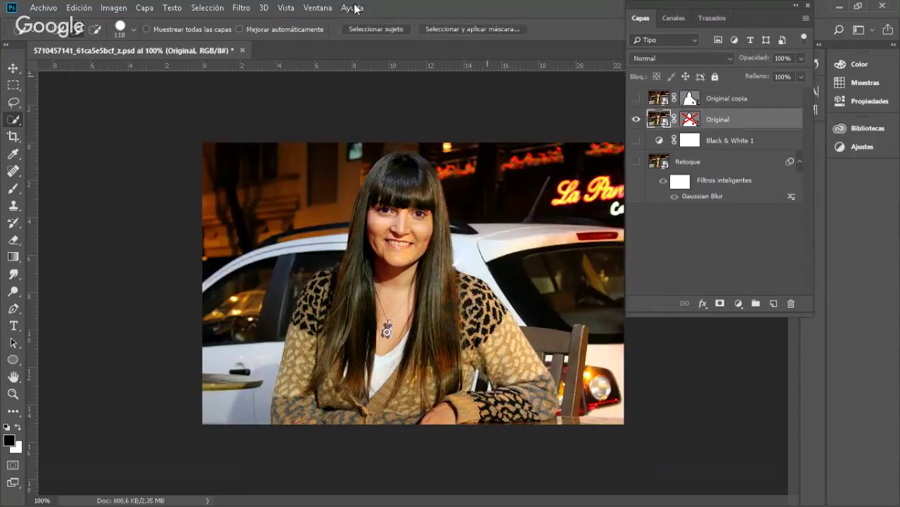
{"action": "left_click", "coordinate": [242, 8]}
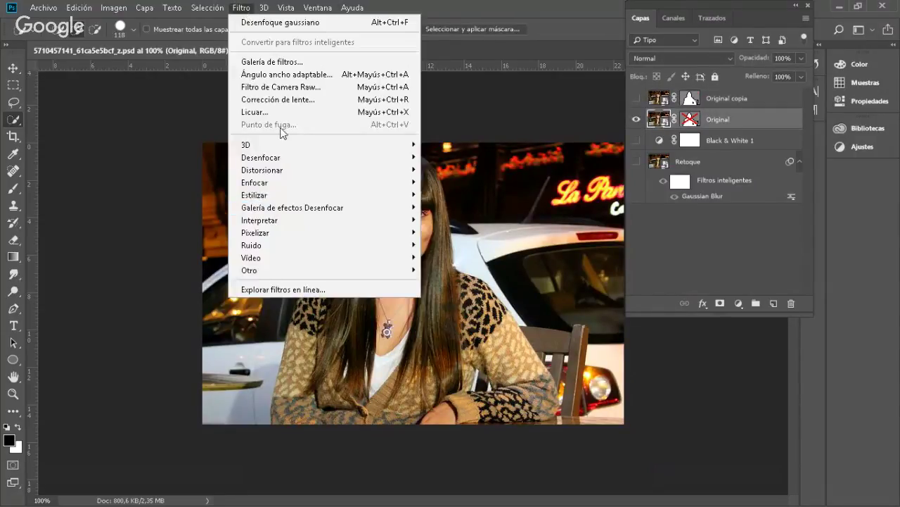
{"action": "mouse_move", "coordinate": [294, 193]}
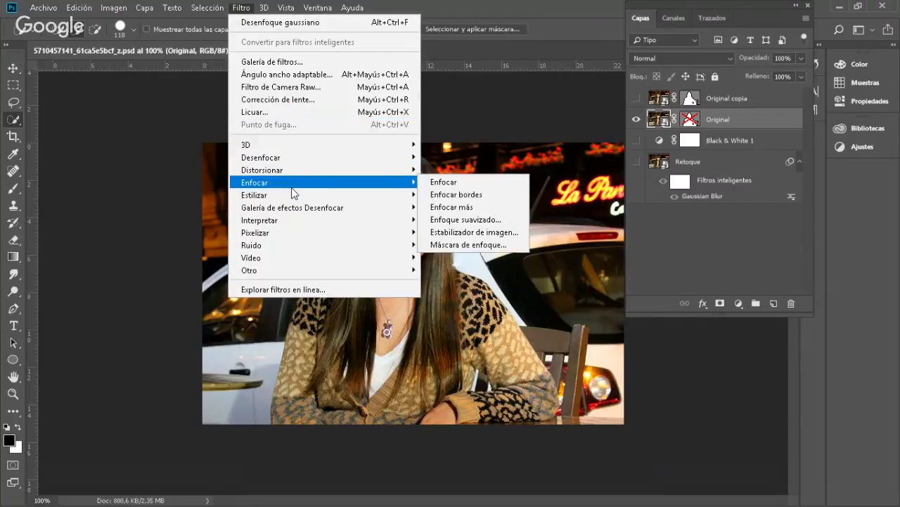
{"action": "mouse_move", "coordinate": [367, 157]}
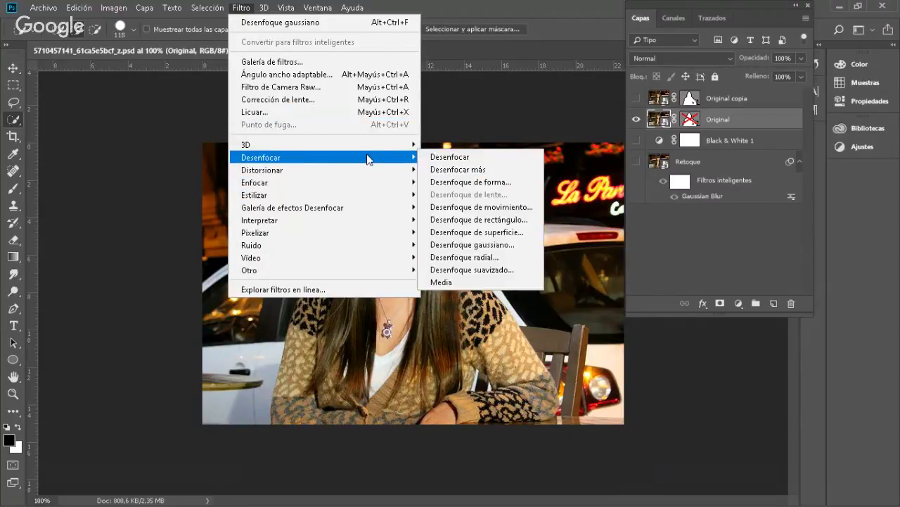
{"action": "left_click", "coordinate": [483, 244]}
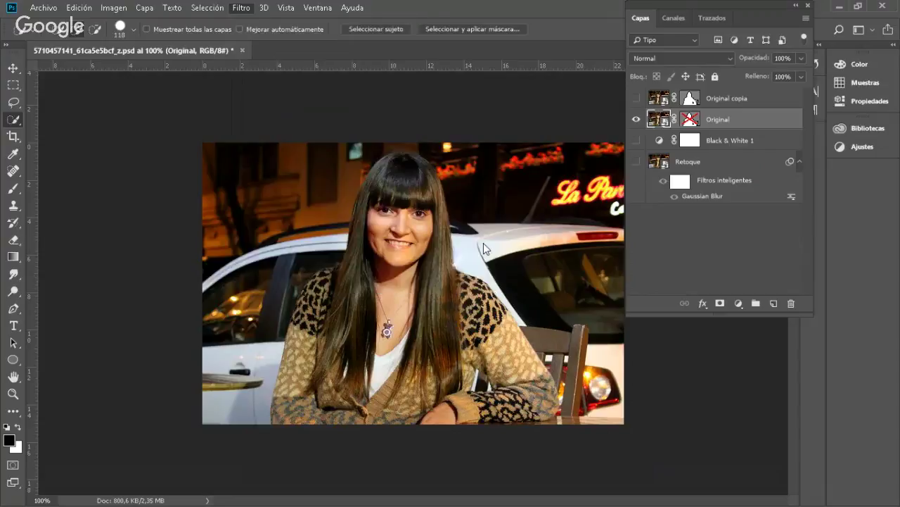
{"action": "left_click_drag", "start_coordinate": [539, 280], "coordinate": [540, 280]}
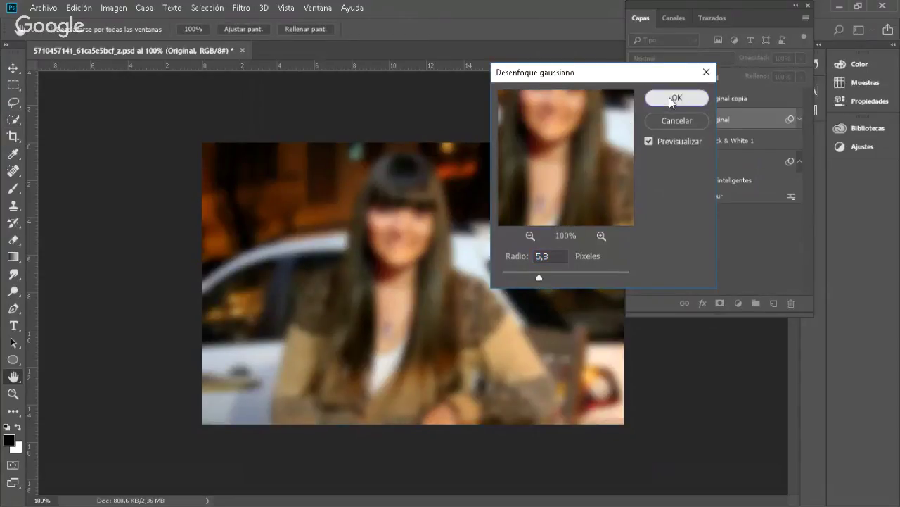
{"action": "left_click", "coordinate": [669, 97]}
- Show Original copia and Retoque, toggling Original and Black & White 1 to compare
{"action": "left_click", "coordinate": [636, 98]}
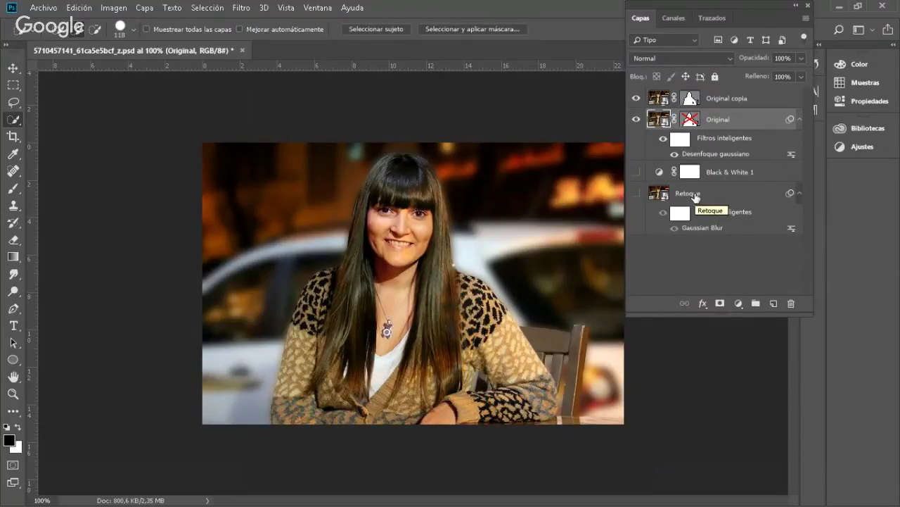
{"action": "left_click", "coordinate": [637, 172]}
{"action": "left_click", "coordinate": [637, 194]}
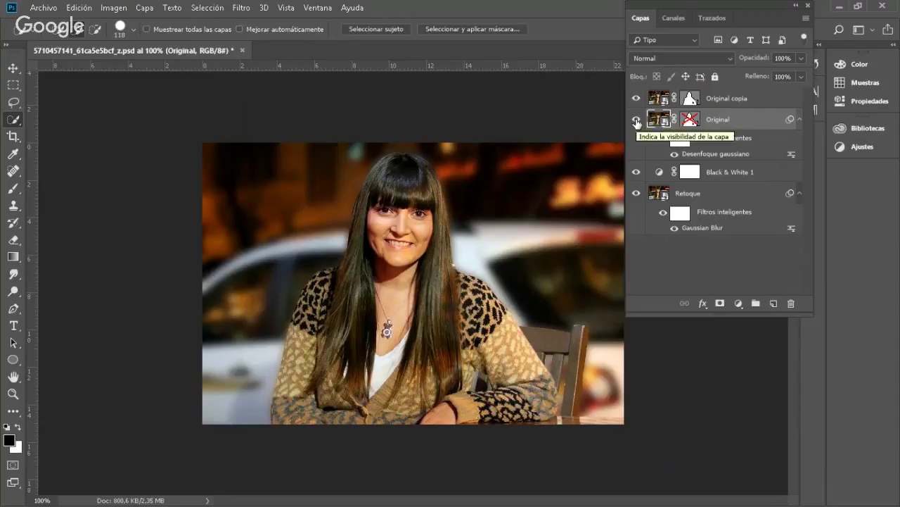
{"action": "left_click", "coordinate": [636, 121]}
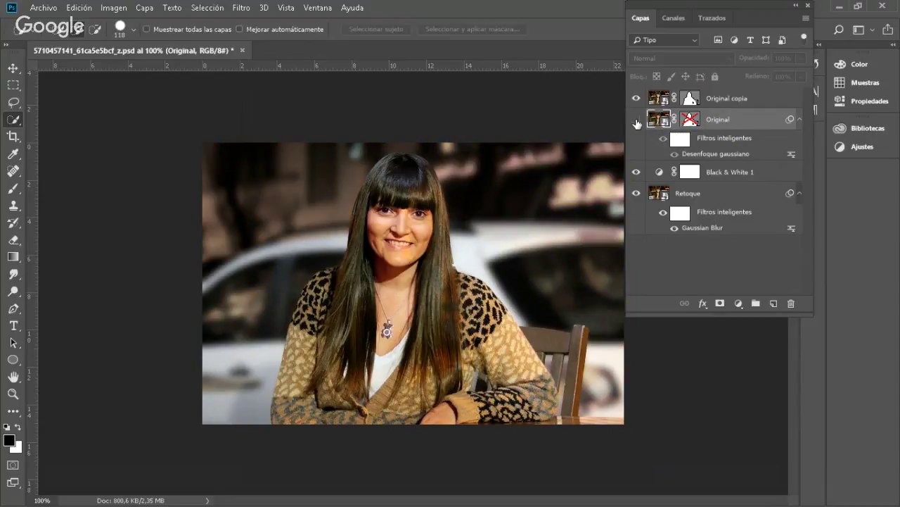
{"action": "left_click", "coordinate": [637, 173]}
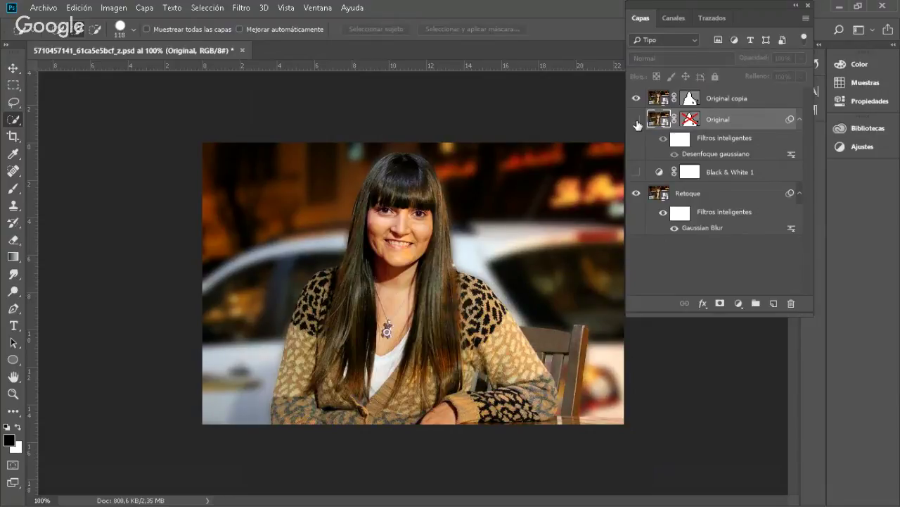
{"action": "left_click", "coordinate": [636, 121]}
{"action": "left_click", "coordinate": [637, 121]}
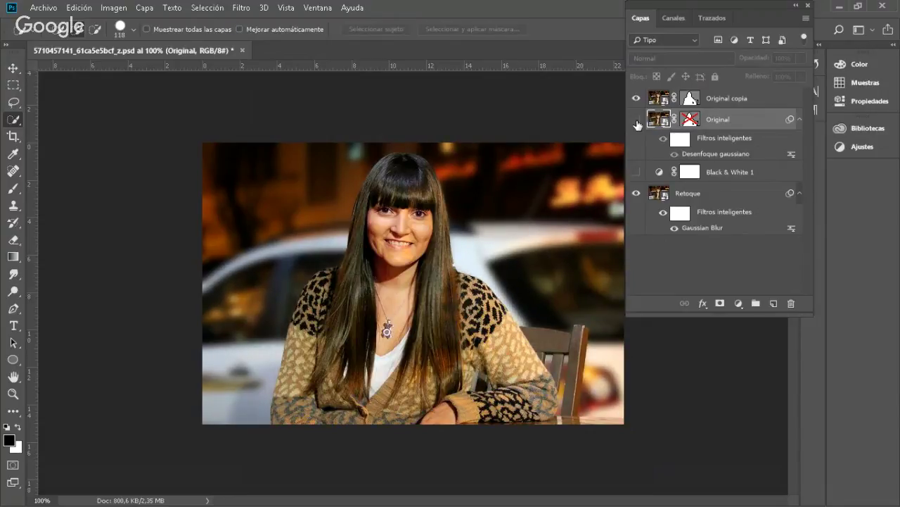
{"action": "left_click", "coordinate": [637, 121]}
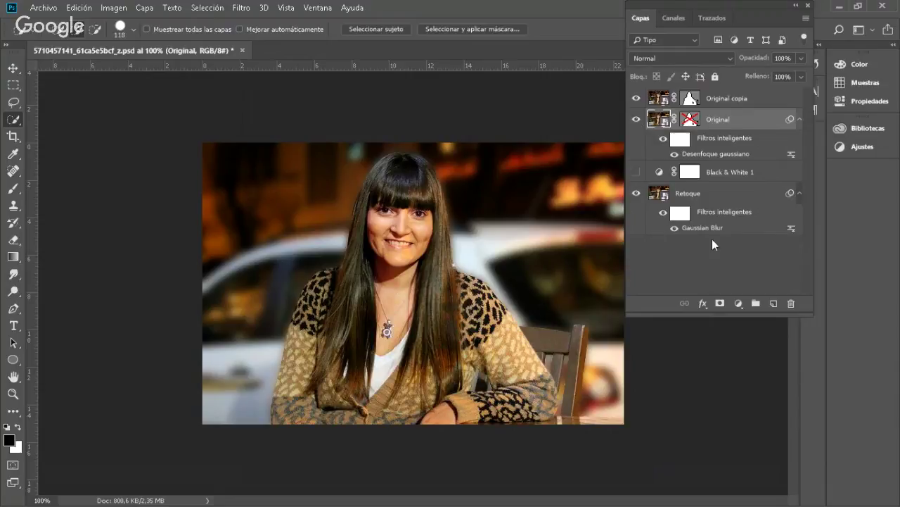
- Hide Retoque's Gaussian Blur filter and compare Original copia's edges around the zoomed face
{"action": "left_click", "coordinate": [674, 228]}
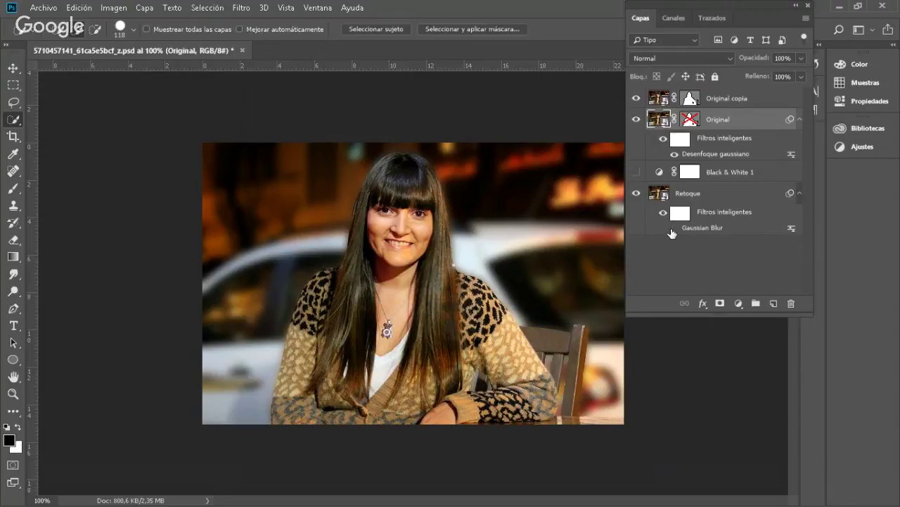
{"action": "left_click", "coordinate": [637, 121]}
{"action": "left_click", "coordinate": [637, 99]}
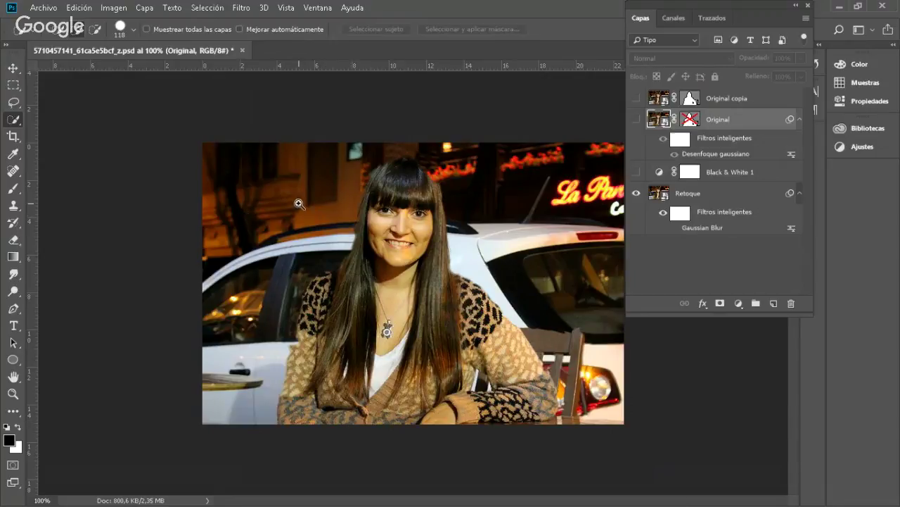
{"action": "left_click_drag", "start_coordinate": [292, 197], "coordinate": [438, 315]}
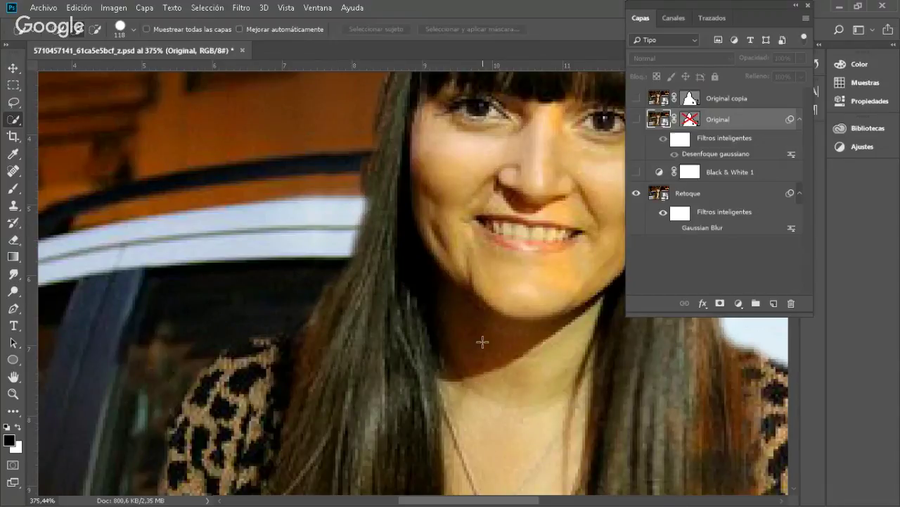
{"action": "left_click", "coordinate": [638, 100]}
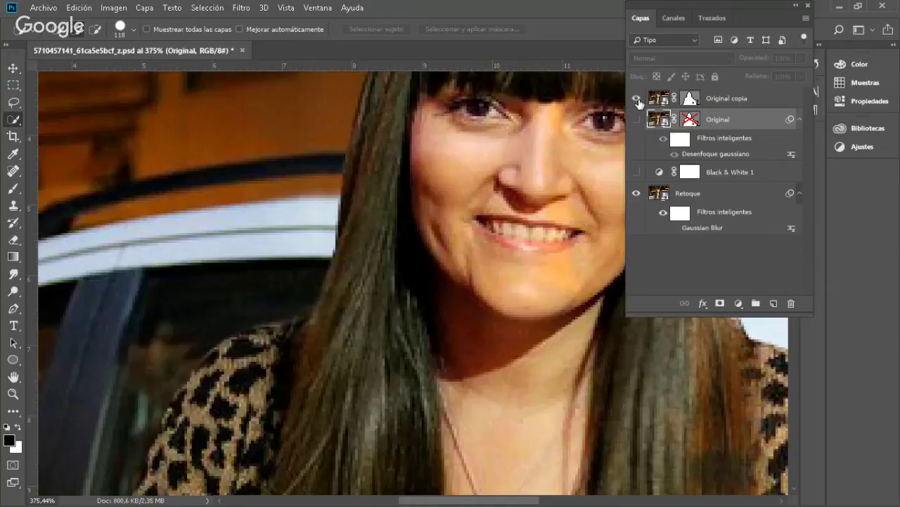
{"action": "left_click", "coordinate": [637, 100]}
{"action": "left_click", "coordinate": [637, 100]}
{"action": "left_click", "coordinate": [637, 100]}
{"action": "left_click", "coordinate": [637, 99]}
- Check the cut-out edges at the hair, shoulder and arm, then show the blurred Original again
{"action": "left_click_drag", "start_coordinate": [337, 199], "coordinate": [47, 165]}
{"action": "key", "text": "ctrl+r"}
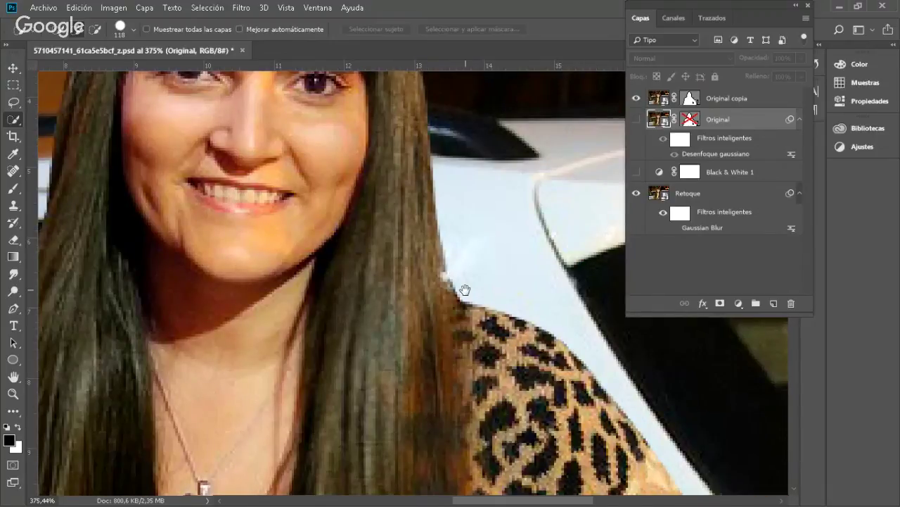
{"action": "left_click_drag", "start_coordinate": [465, 290], "coordinate": [395, 113]}
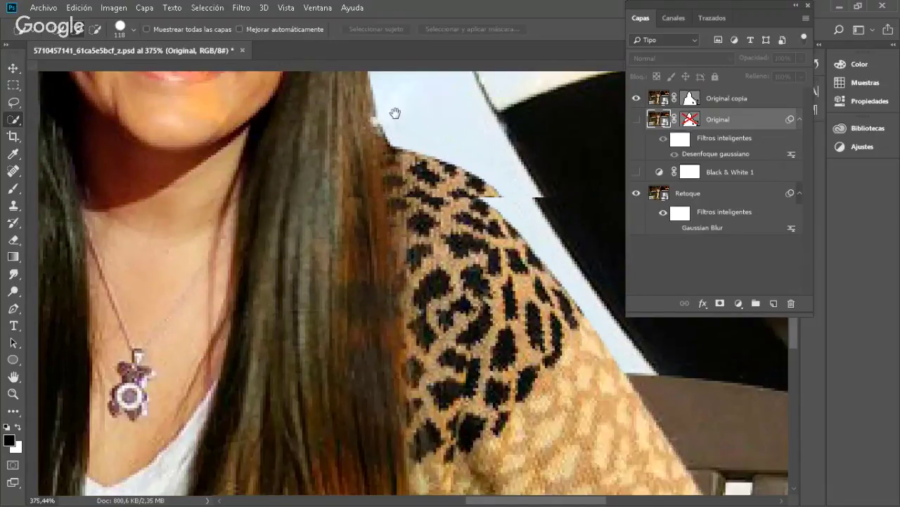
{"action": "left_click_drag", "start_coordinate": [492, 366], "coordinate": [169, 141]}
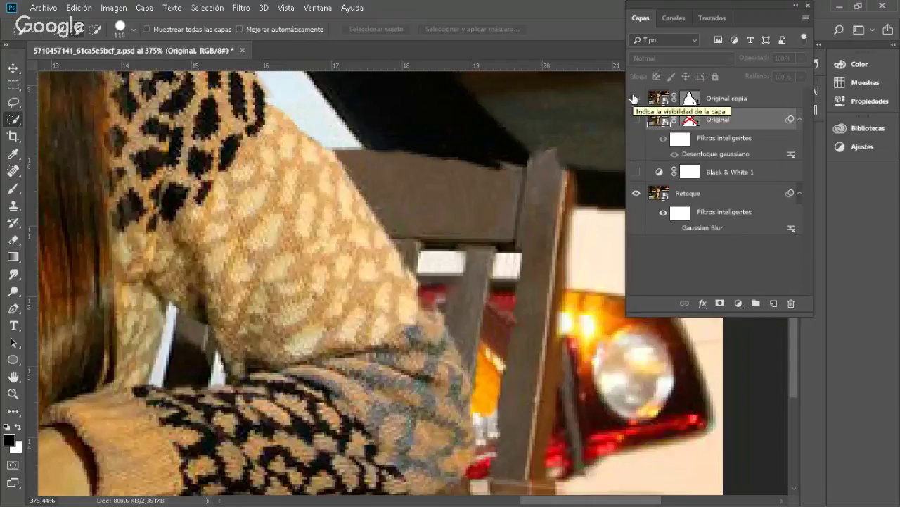
{"action": "left_click", "coordinate": [634, 98]}
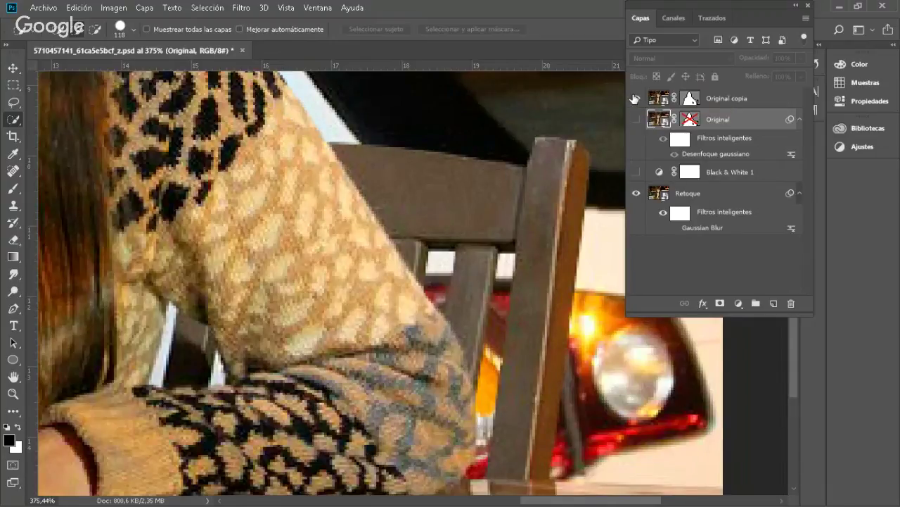
{"action": "left_click", "coordinate": [634, 99]}
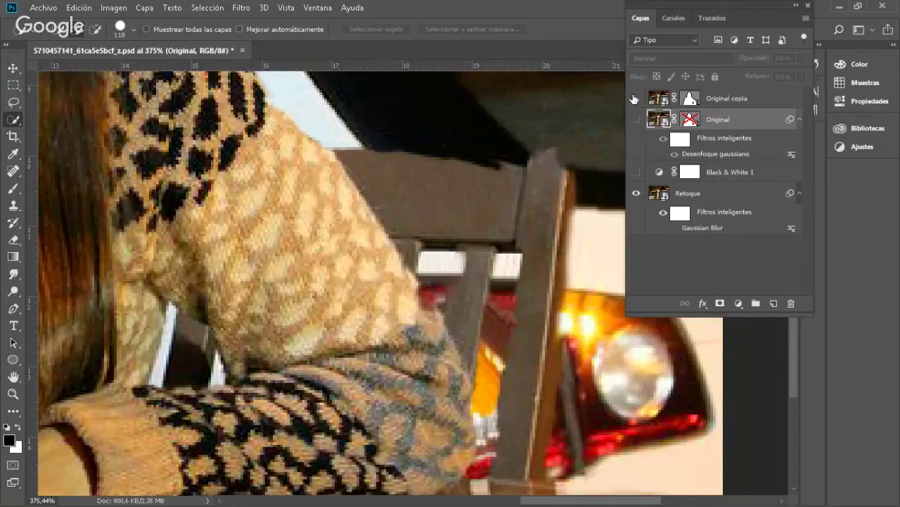
{"action": "left_click", "coordinate": [635, 98]}
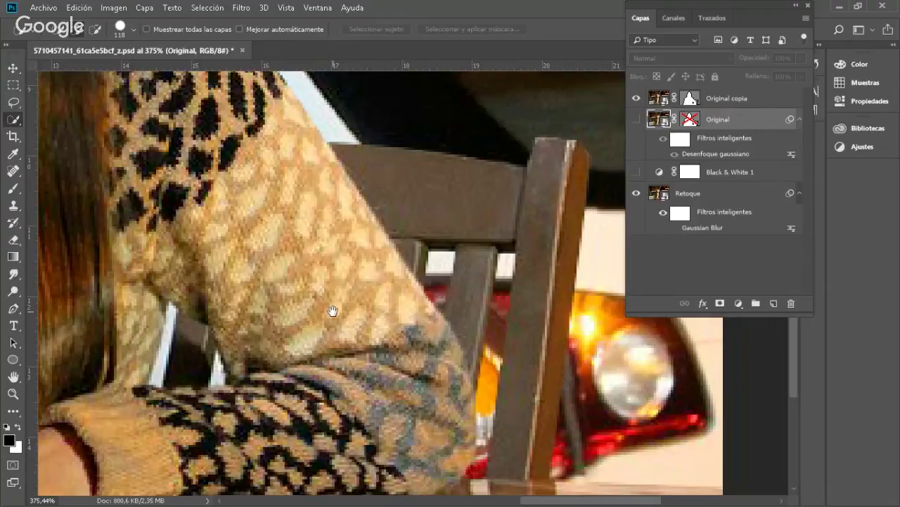
{"action": "left_click_drag", "start_coordinate": [333, 311], "coordinate": [675, 185]}
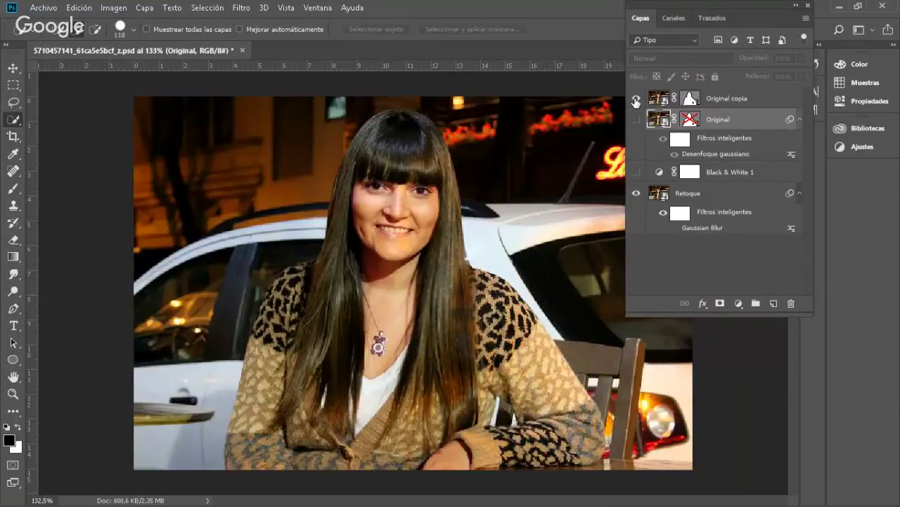
{"action": "left_click", "coordinate": [636, 120]}
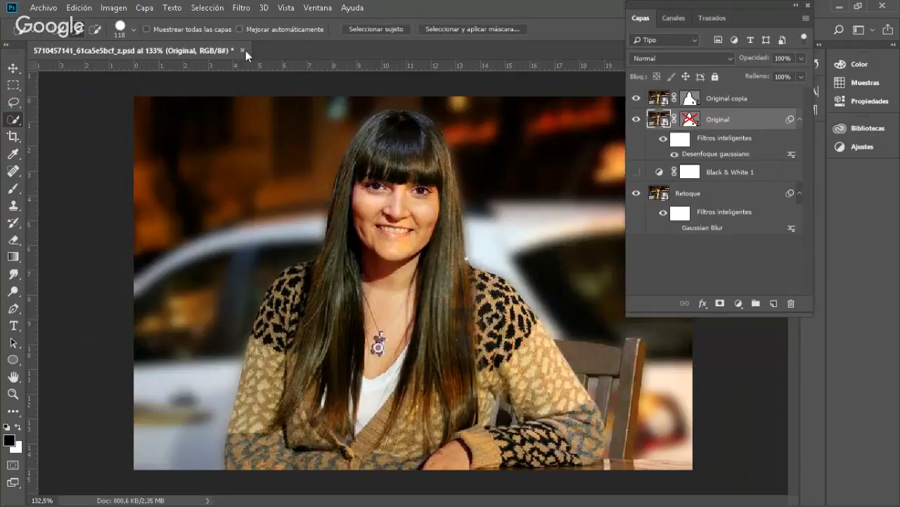
- Close the document without saving and minimise Photoshop
{"action": "left_click", "coordinate": [242, 50]}
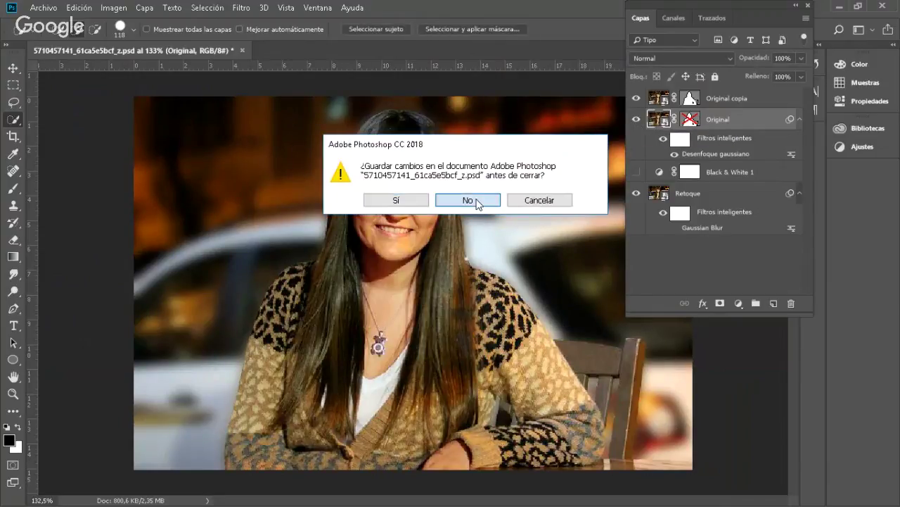
{"action": "left_click", "coordinate": [468, 201]}
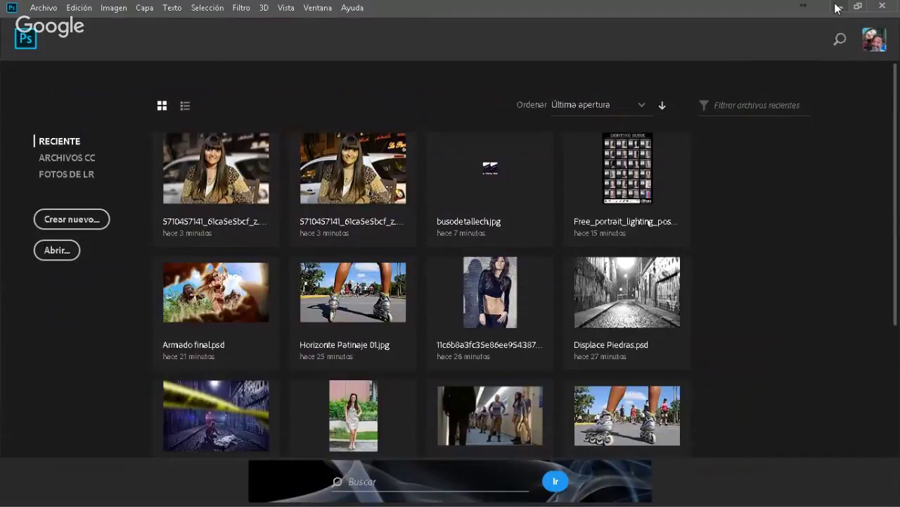
{"action": "left_click", "coordinate": [837, 9]}
- Browse MATERIAL > Personas > Recorte pelo and open Recorte02 in Photoshop
{"action": "scroll", "coordinate": [147, 163], "scroll_direction": "up", "scroll_amount": 3}
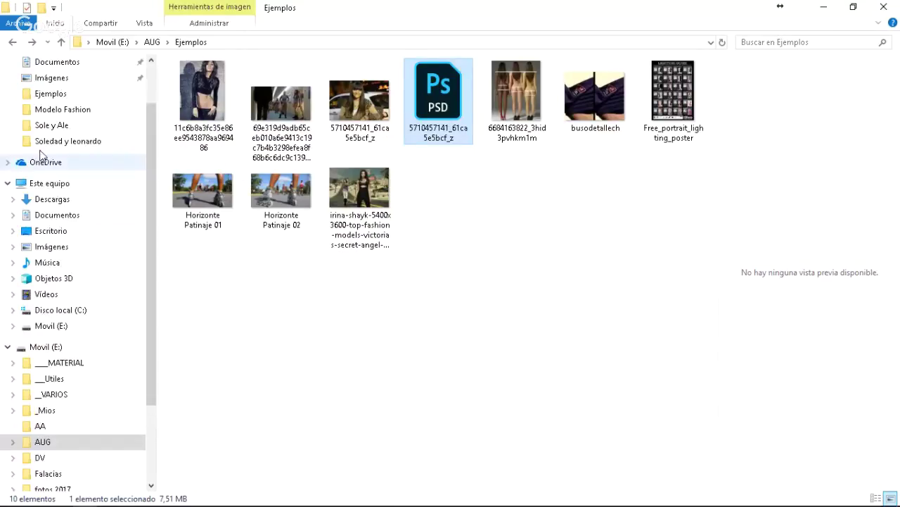
{"action": "left_click", "coordinate": [62, 365]}
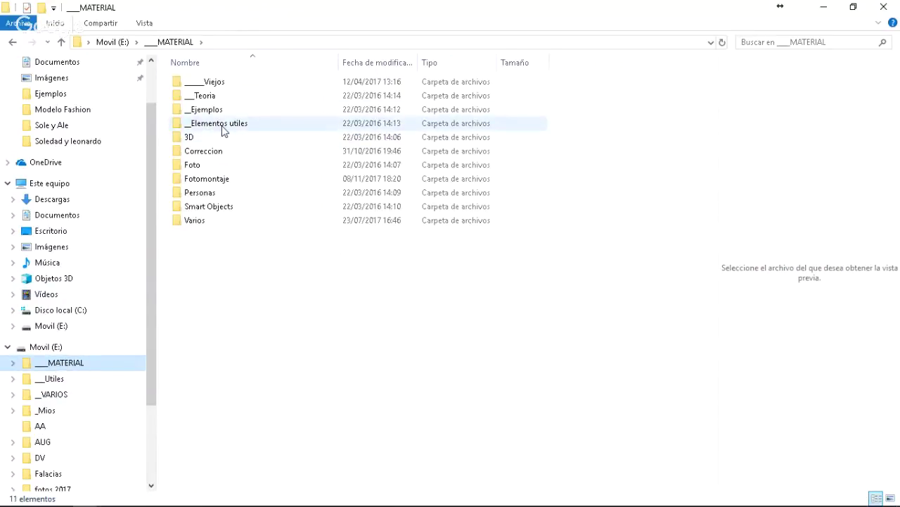
{"action": "double_click", "coordinate": [192, 166]}
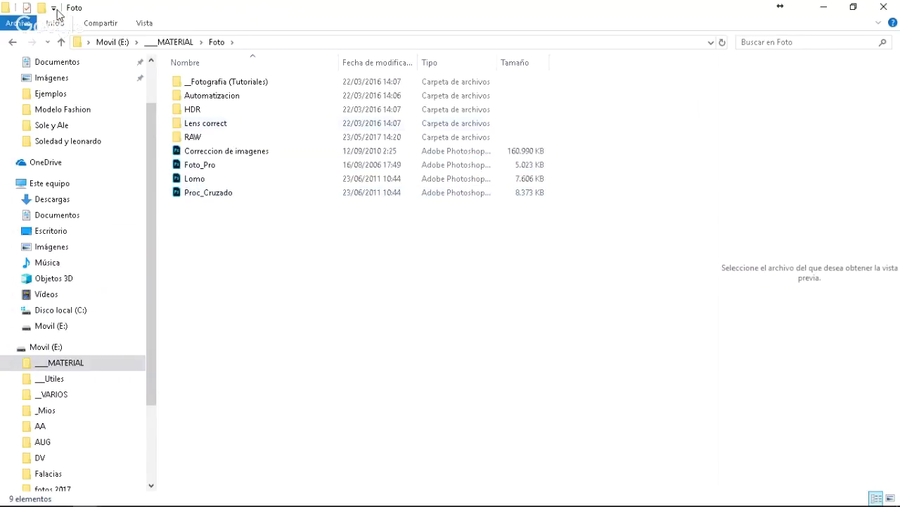
{"action": "left_click", "coordinate": [13, 44]}
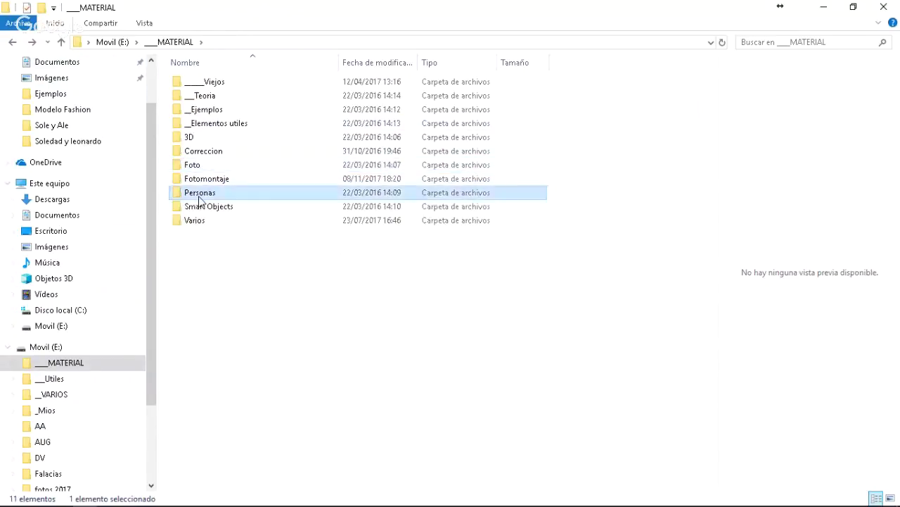
{"action": "double_click", "coordinate": [200, 192]}
{"action": "left_click", "coordinate": [214, 112]}
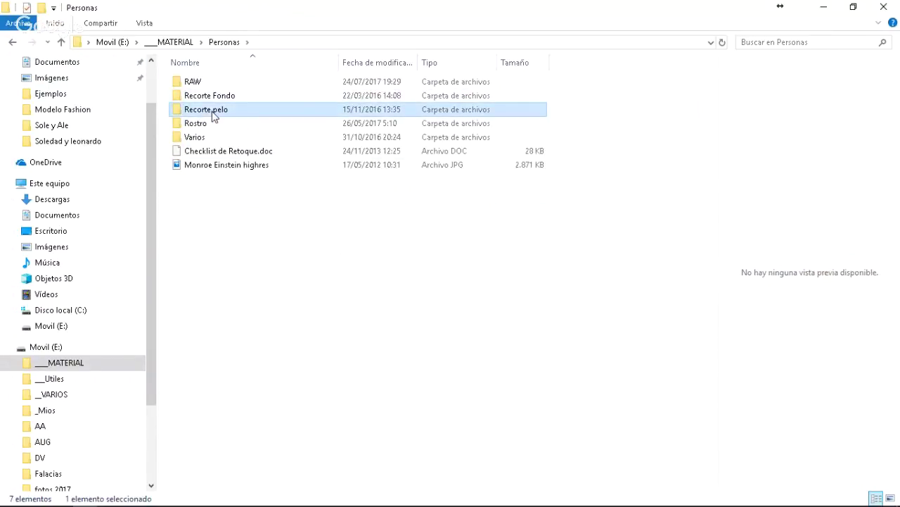
{"action": "double_click", "coordinate": [214, 112]}
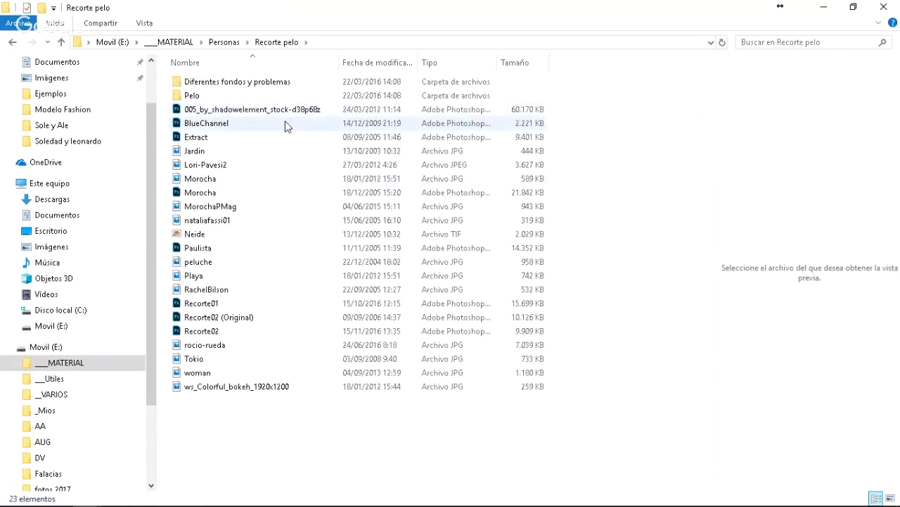
{"action": "left_click", "coordinate": [200, 333]}
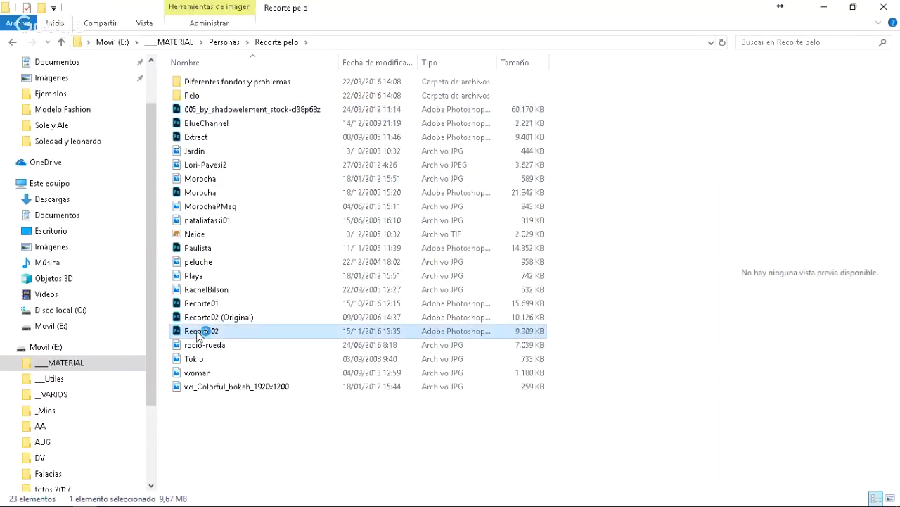
{"action": "double_click", "coordinate": [199, 333]}
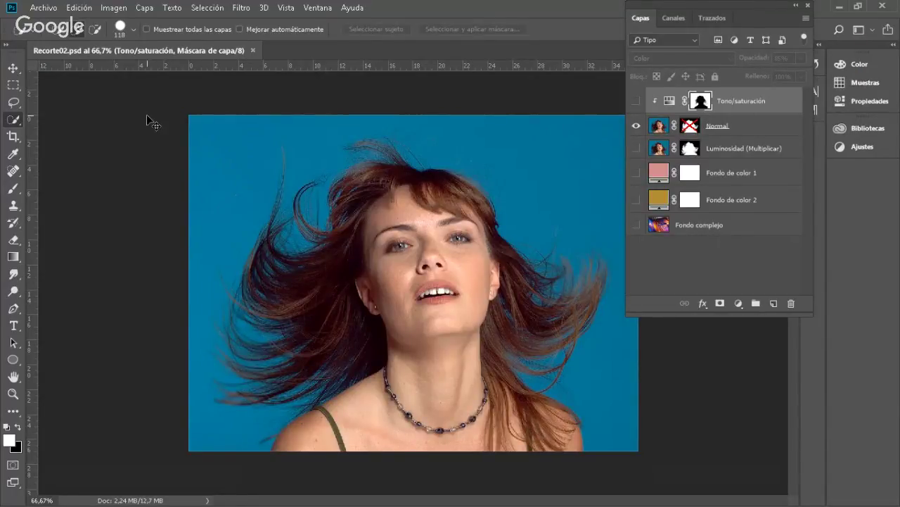
- Cancel Photoshop's Open dialog and select Recorte01 in the Recorte pelo folder in Explorer
{"action": "key", "text": "ctrl+o"}
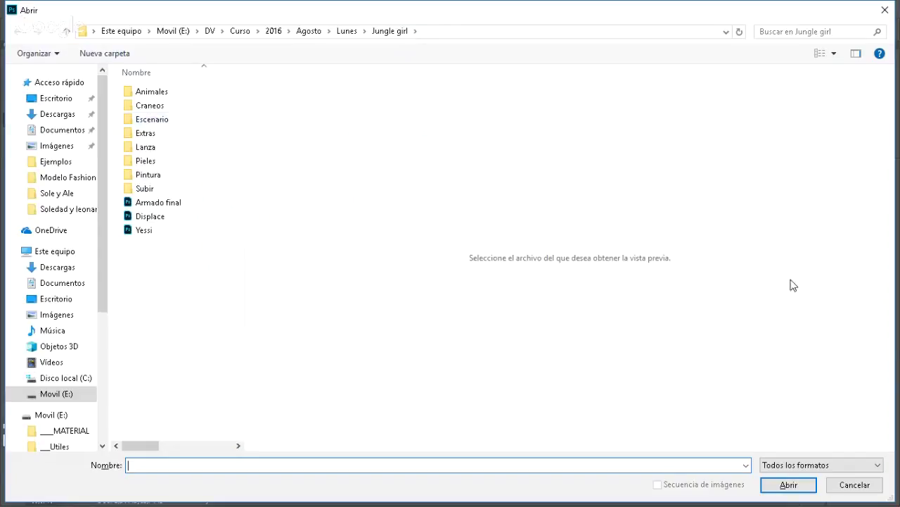
{"action": "left_click", "coordinate": [873, 491]}
{"action": "key", "text": "alt+Tab"}
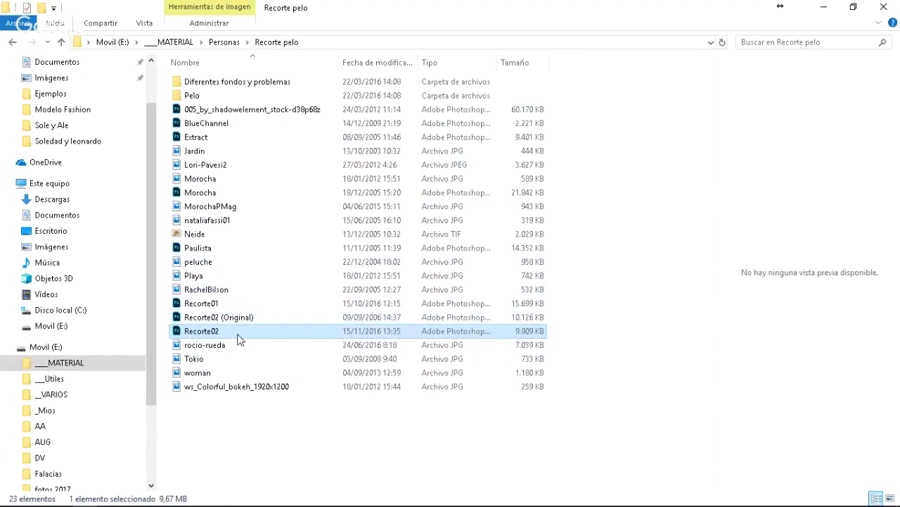
{"action": "left_click", "coordinate": [200, 305]}
- Open Recorte01, hide its Original layer and compare it with Recorte02
{"action": "double_click", "coordinate": [199, 305]}
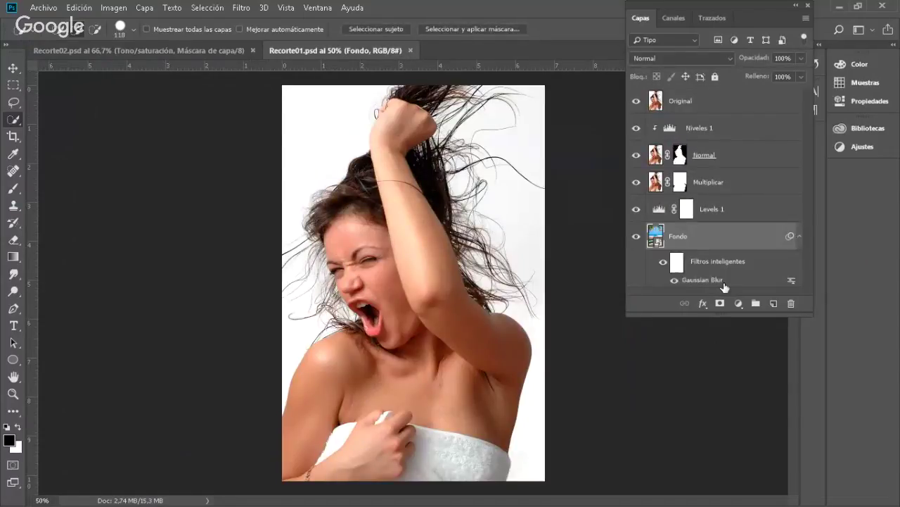
{"action": "left_click", "coordinate": [636, 100]}
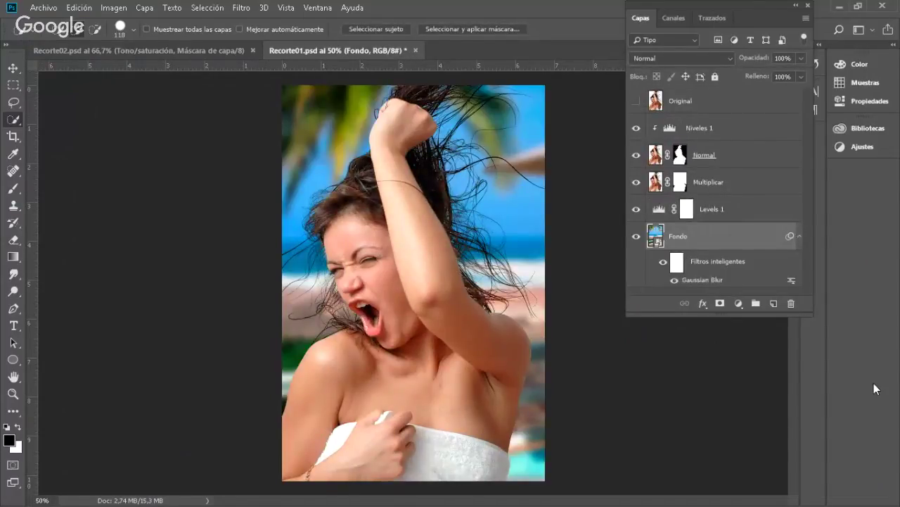
{"action": "left_click", "coordinate": [213, 54]}
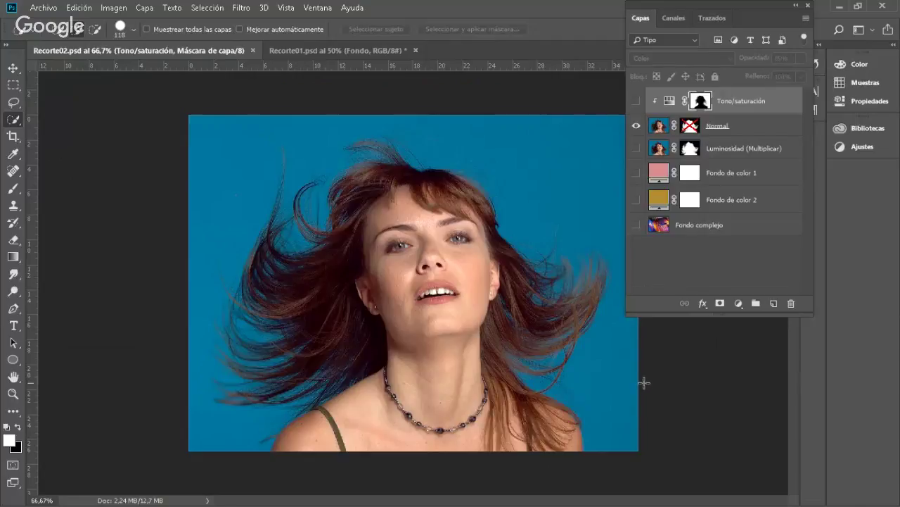
{"action": "left_click", "coordinate": [306, 50]}
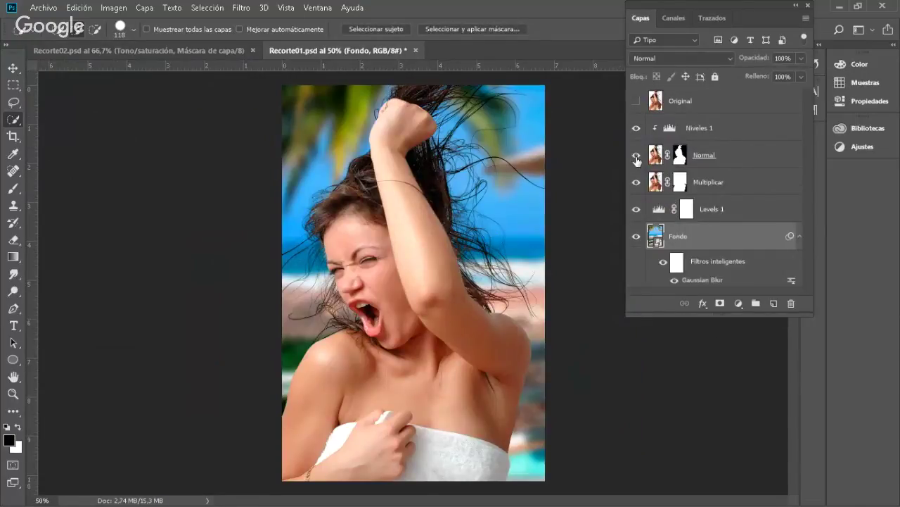
- Toggle the Normal, Niveles 1 and Multiplicar layers on and off to see how each builds the cutout
{"action": "left_click_drag", "start_coordinate": [636, 154], "coordinate": [636, 128]}
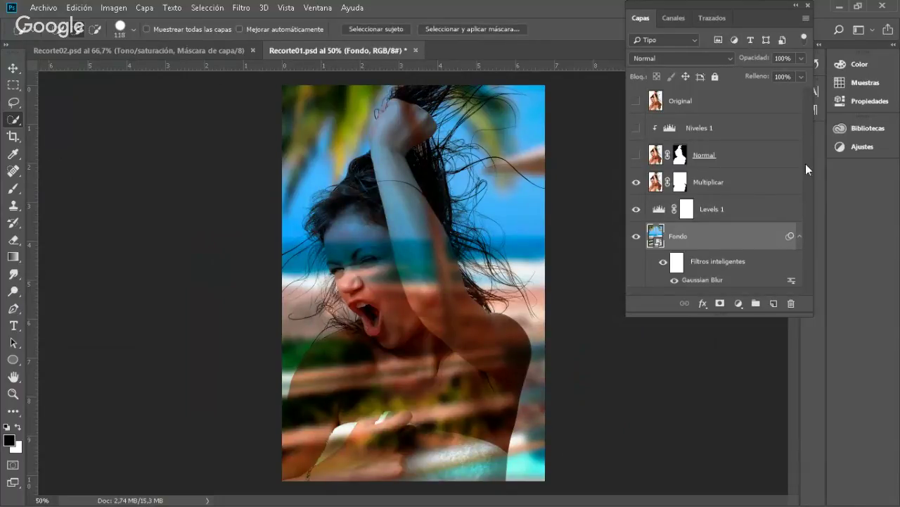
{"action": "left_click", "coordinate": [743, 186]}
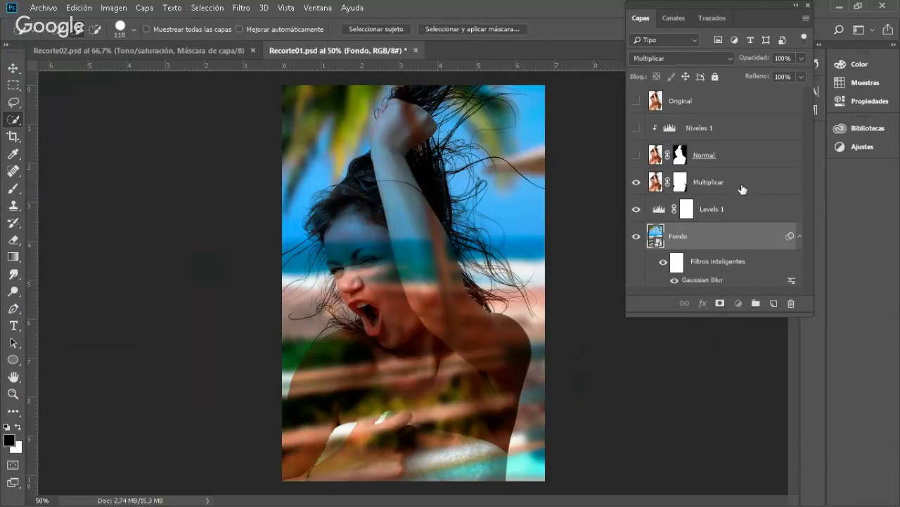
{"action": "left_click", "coordinate": [636, 182]}
{"action": "left_click", "coordinate": [636, 155]}
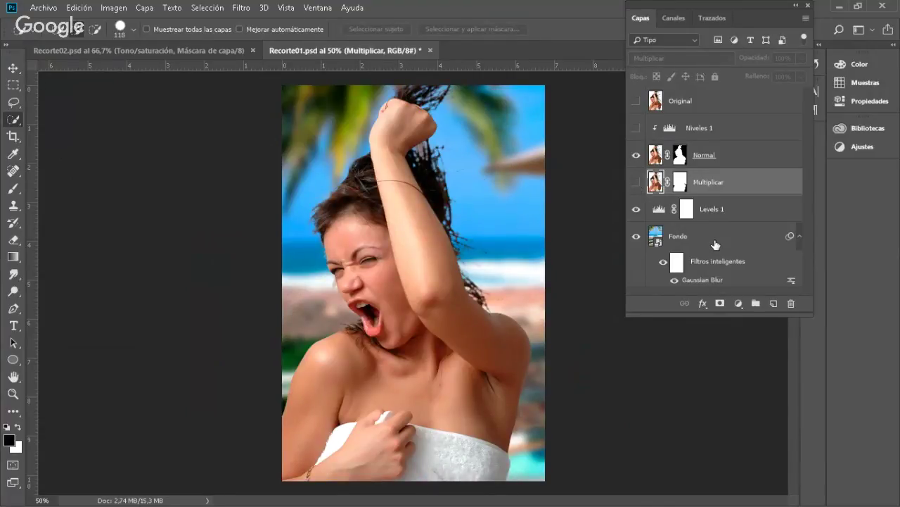
{"action": "left_click", "coordinate": [636, 182]}
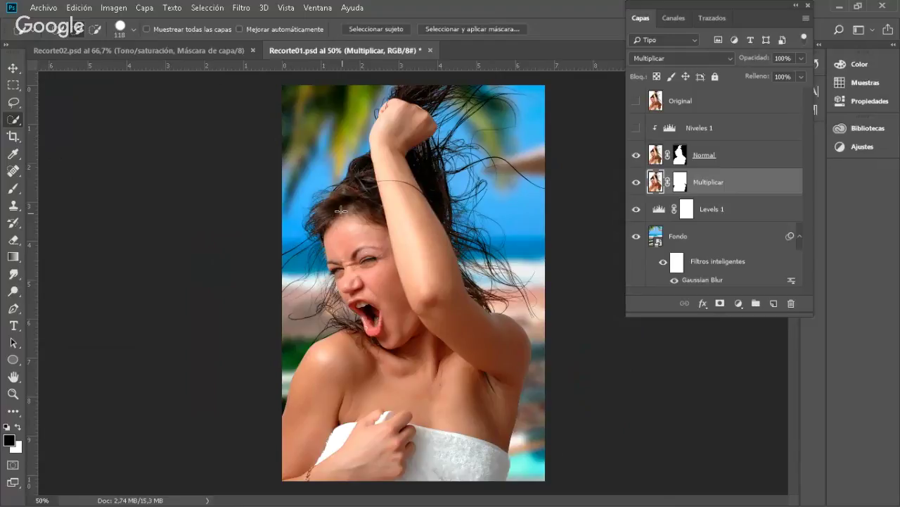
{"action": "left_click", "coordinate": [636, 184]}
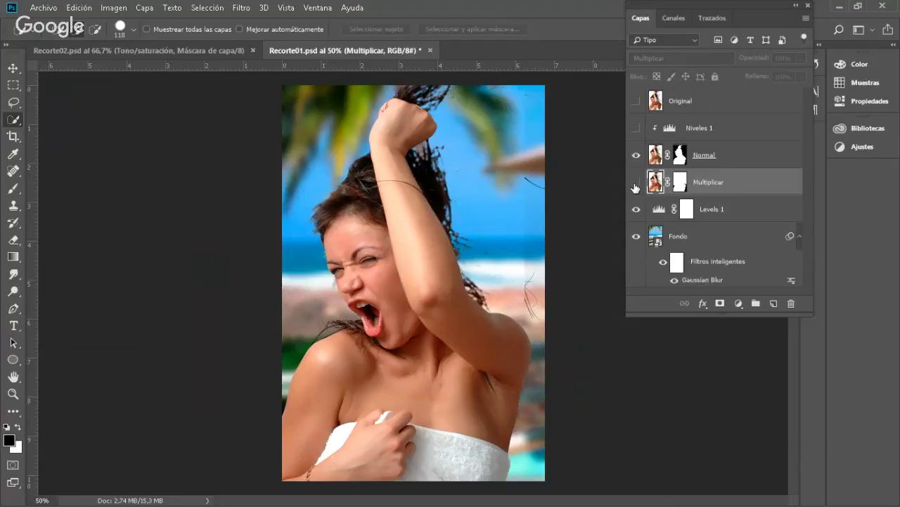
{"action": "left_click", "coordinate": [636, 154]}
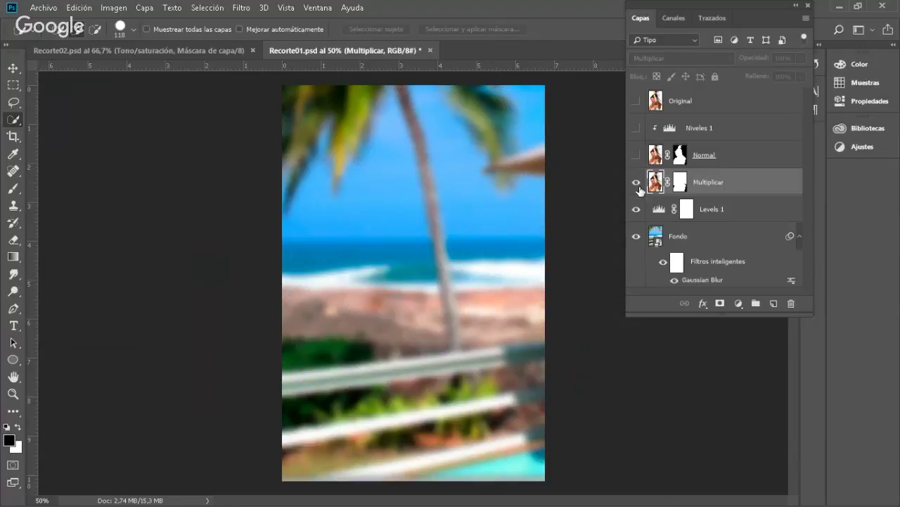
{"action": "left_click", "coordinate": [637, 183]}
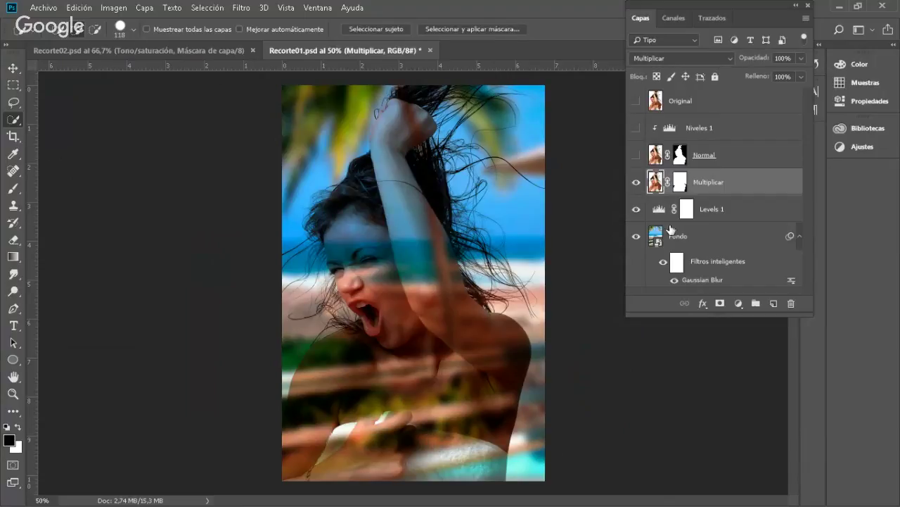
{"action": "left_click", "coordinate": [637, 155]}
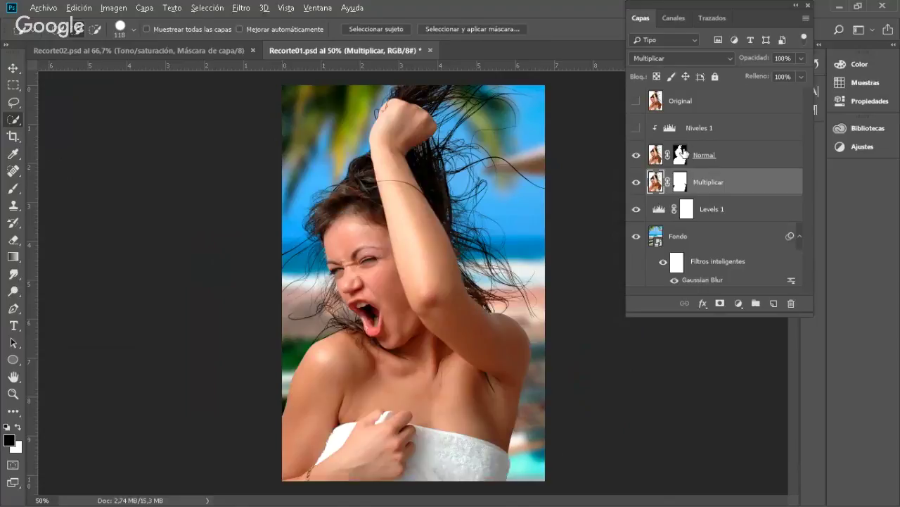
- View the Normal layer's mask on its own, then close Recorte01 without saving
{"action": "left_click", "coordinate": [682, 154], "text": "alt"}
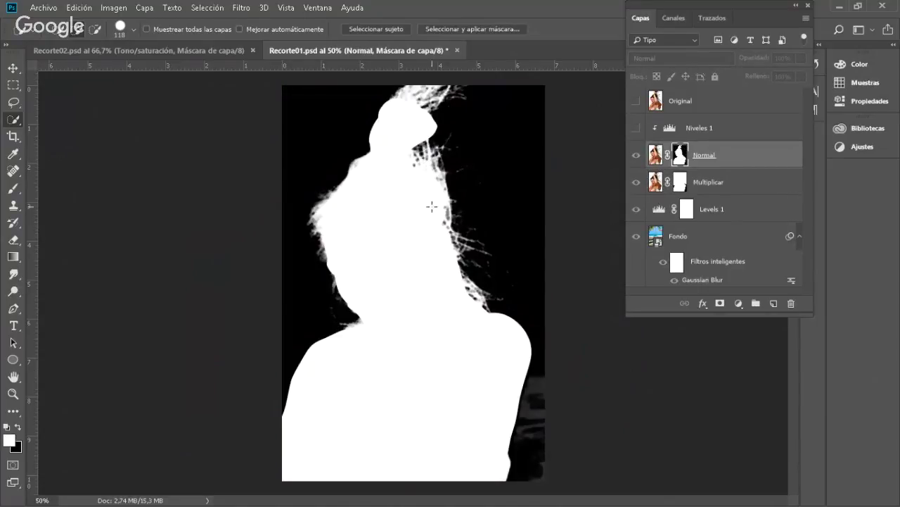
{"action": "left_click", "coordinate": [458, 50]}
{"action": "left_click", "coordinate": [468, 202]}
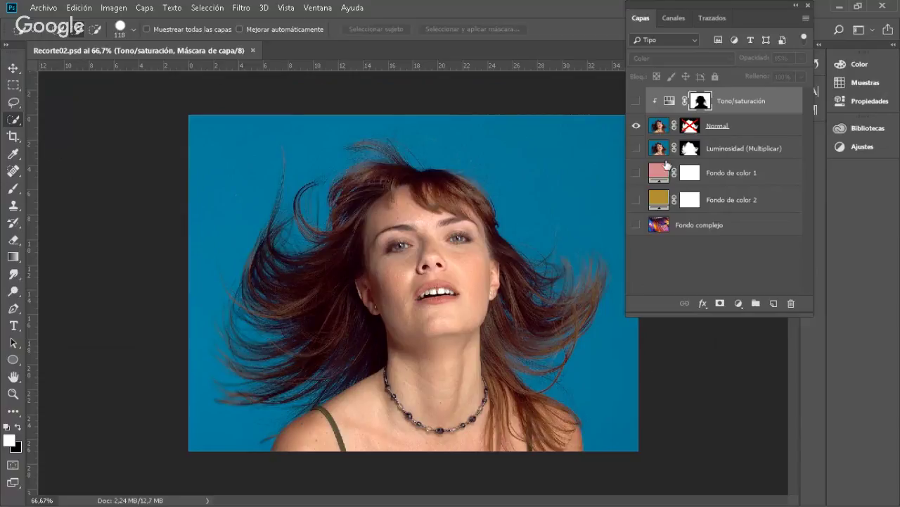
- Show Recorte02's Recorte channel alone in the Canales panel, then minimise Photoshop
{"action": "left_click", "coordinate": [677, 19]}
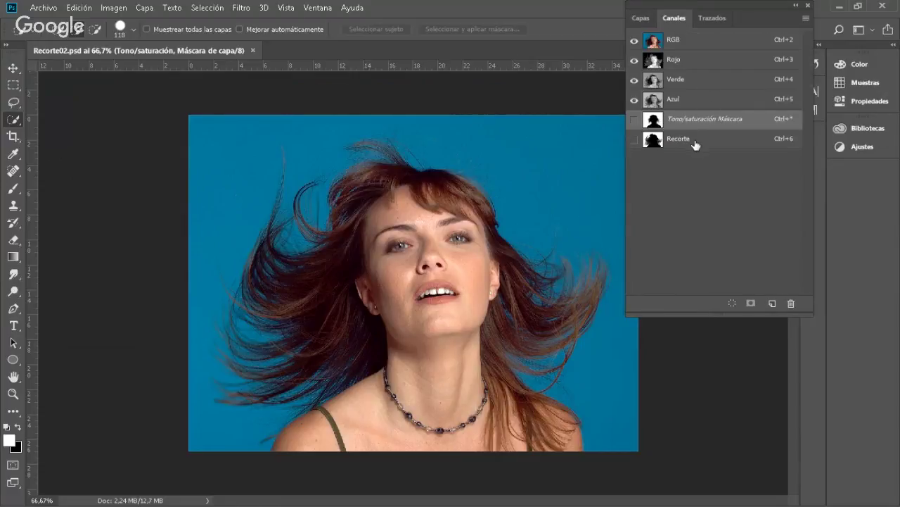
{"action": "left_click", "coordinate": [695, 144]}
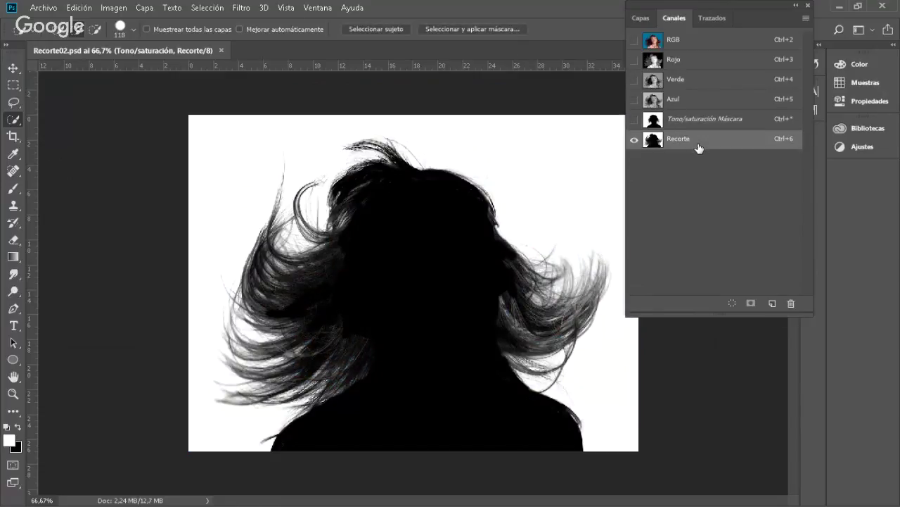
{"action": "left_click", "coordinate": [840, 7]}
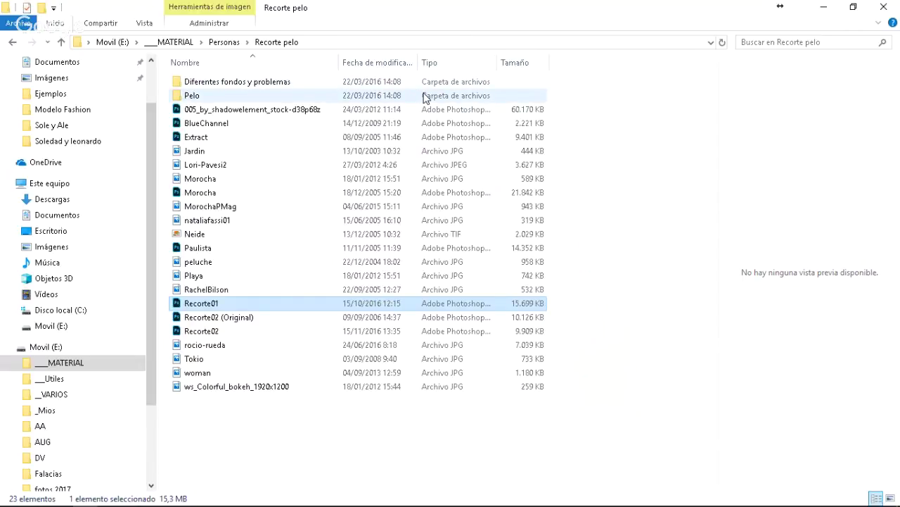
- Minimise Explorer, hide the Hangouts sharing notice with Ocultar, and restore Photoshop from the taskbar
{"action": "left_click", "coordinate": [827, 13]}
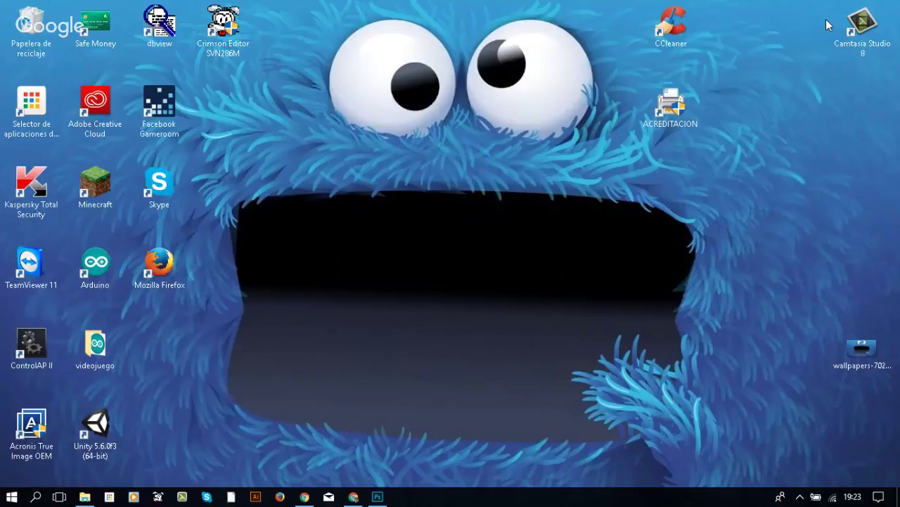
{"action": "left_click", "coordinate": [304, 497]}
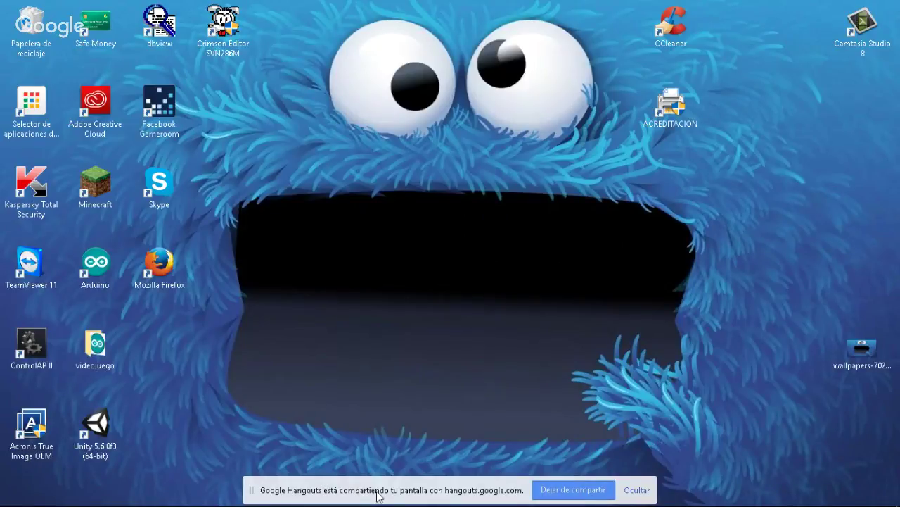
{"action": "mouse_move", "coordinate": [706, 504]}
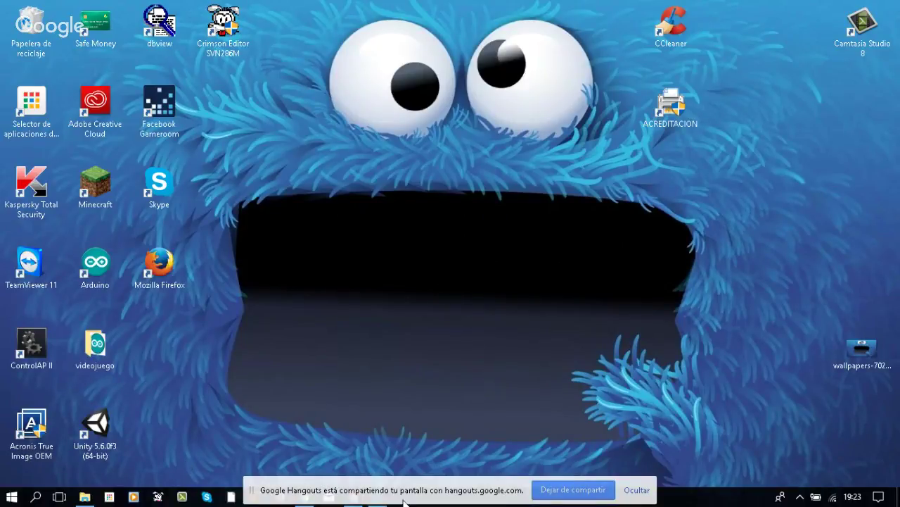
{"action": "left_click", "coordinate": [636, 489]}
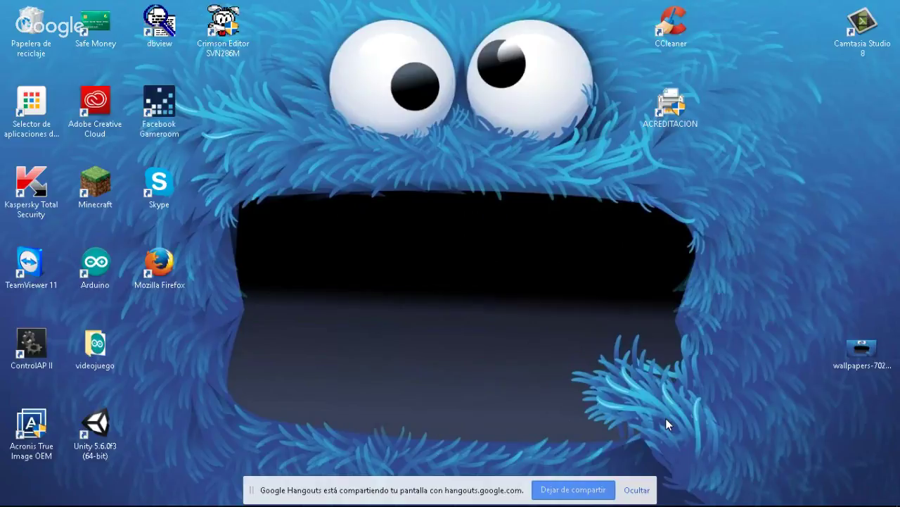
{"action": "left_click", "coordinate": [637, 490]}
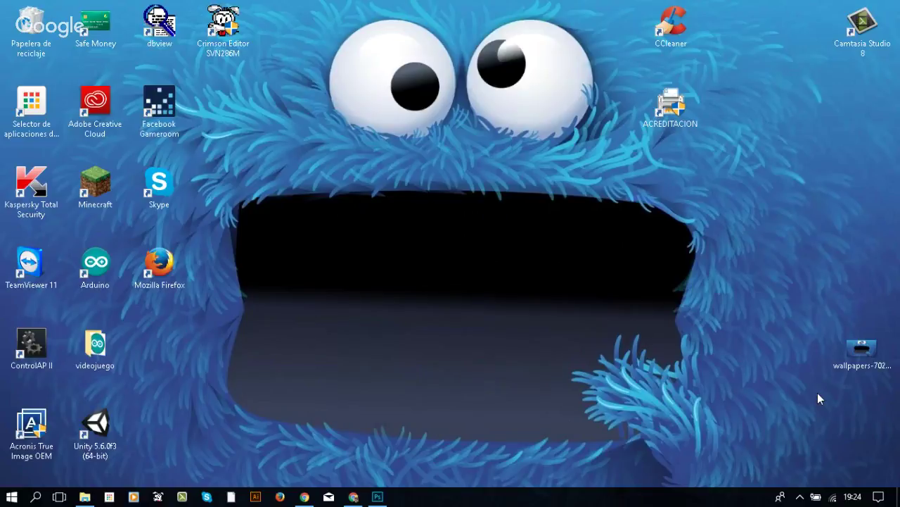
{"action": "left_click", "coordinate": [378, 496]}
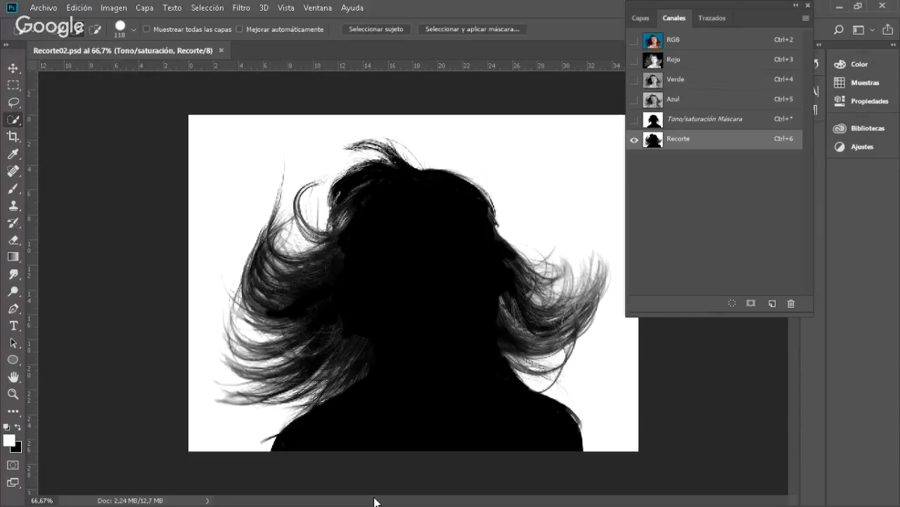
- Compare the Azul, Verde and Rojo channels one at a time
{"action": "left_click", "coordinate": [695, 100]}
{"action": "left_click", "coordinate": [692, 80]}
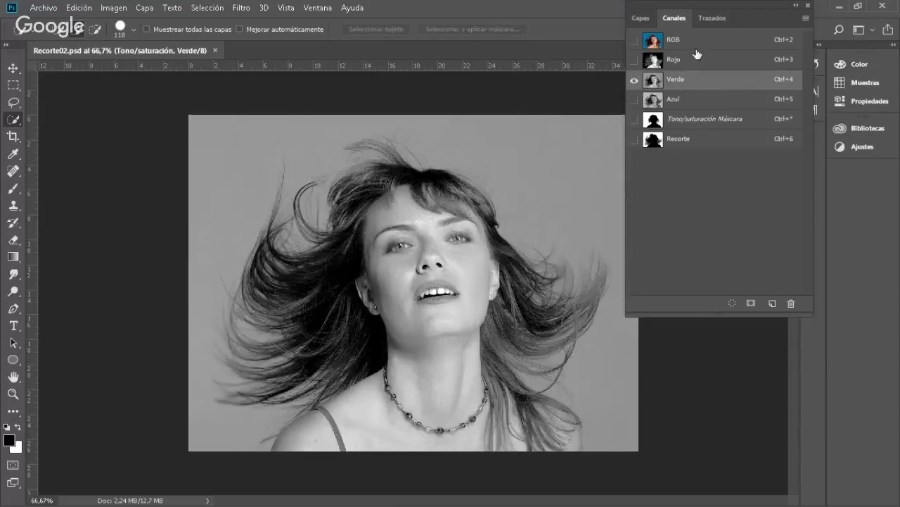
{"action": "key", "text": "ctrl+3"}
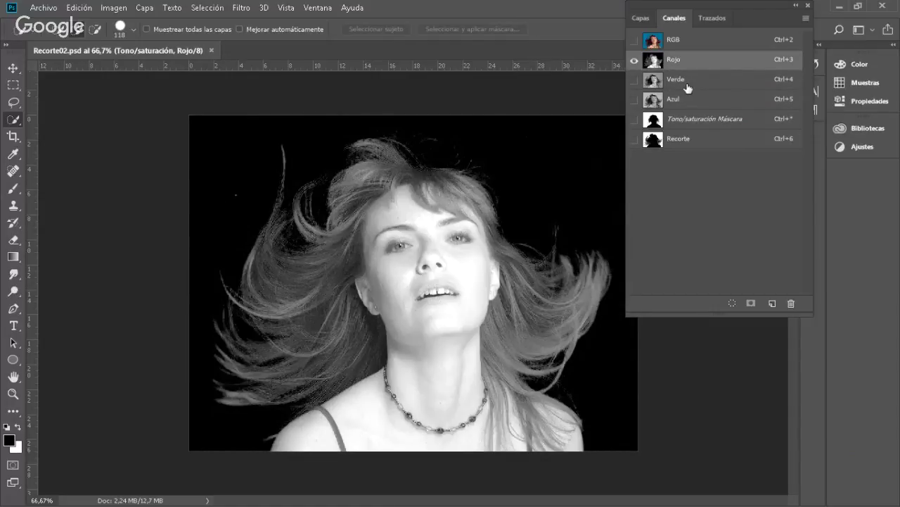
{"action": "left_click", "coordinate": [689, 85]}
{"action": "left_click", "coordinate": [696, 59]}
{"action": "left_click", "coordinate": [690, 81]}
- Duplicate the Azul channel as Azul copia and bring up Levels for it
{"action": "left_click", "coordinate": [695, 100]}
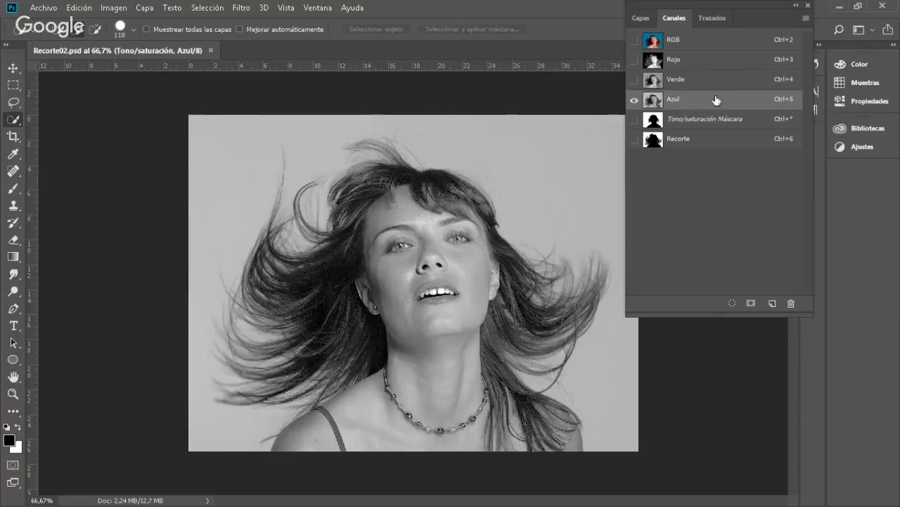
{"action": "left_click_drag", "start_coordinate": [725, 101], "coordinate": [772, 303]}
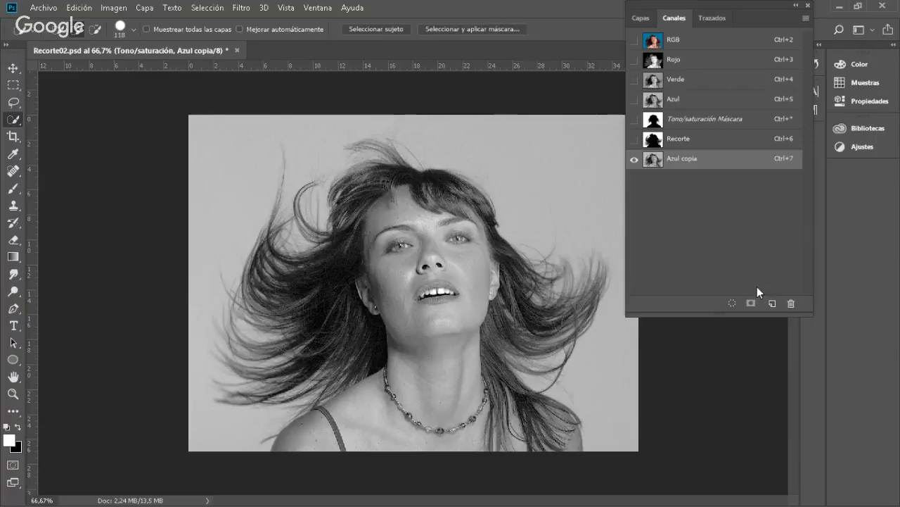
{"action": "key", "text": "ctrl+l"}
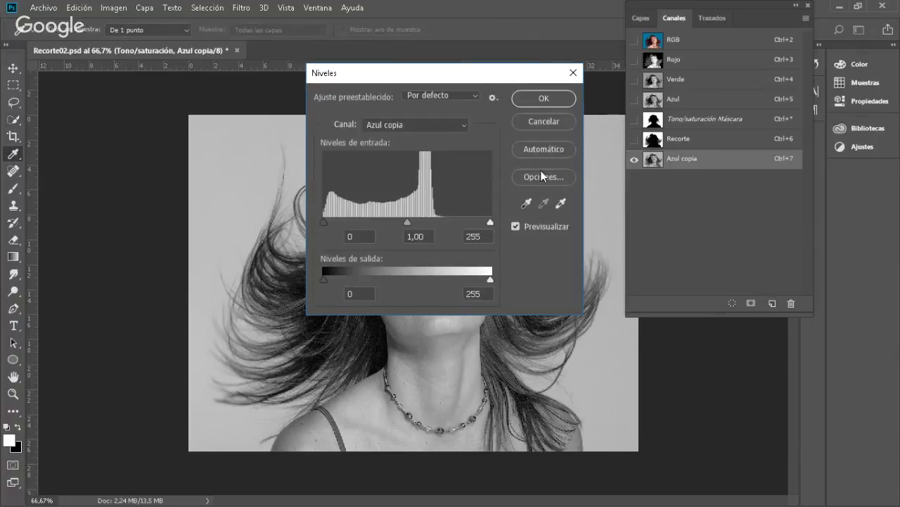
- Set the white-point target to pure white and sample the backdrop as the white point
{"action": "double_click", "coordinate": [561, 204]}
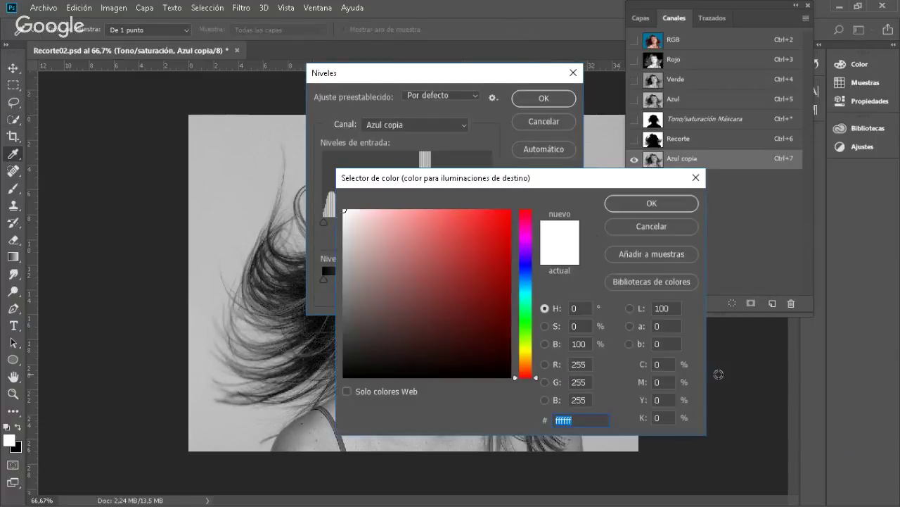
{"action": "left_click", "coordinate": [648, 204]}
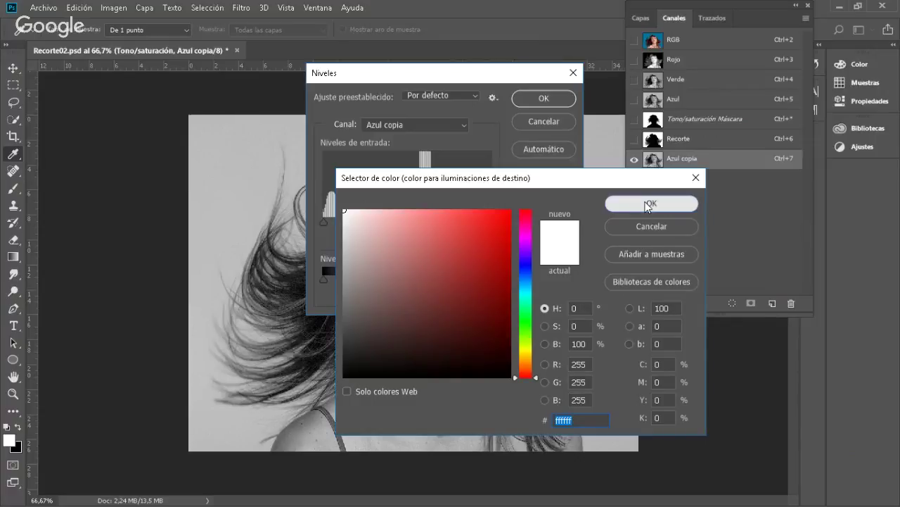
{"action": "left_click", "coordinate": [239, 181]}
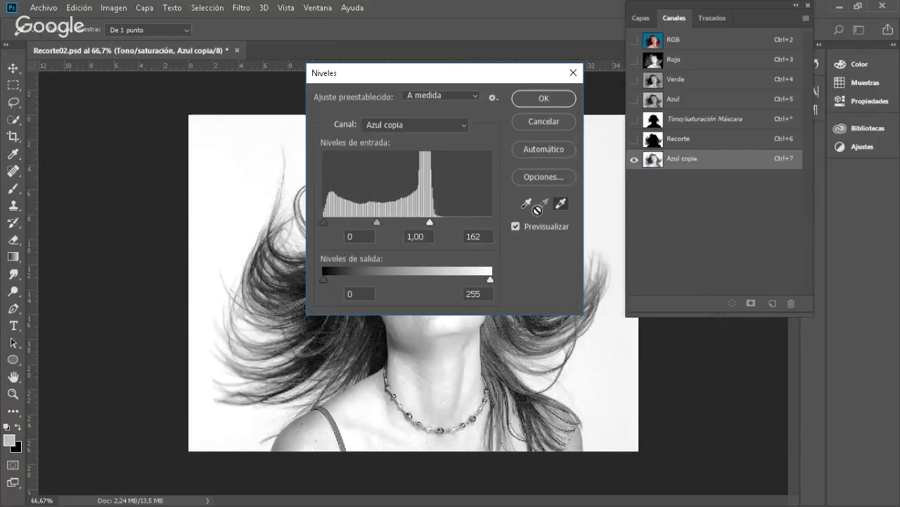
- Set the black-point target colour to CMYK 100/100/100/100
{"action": "double_click", "coordinate": [527, 204]}
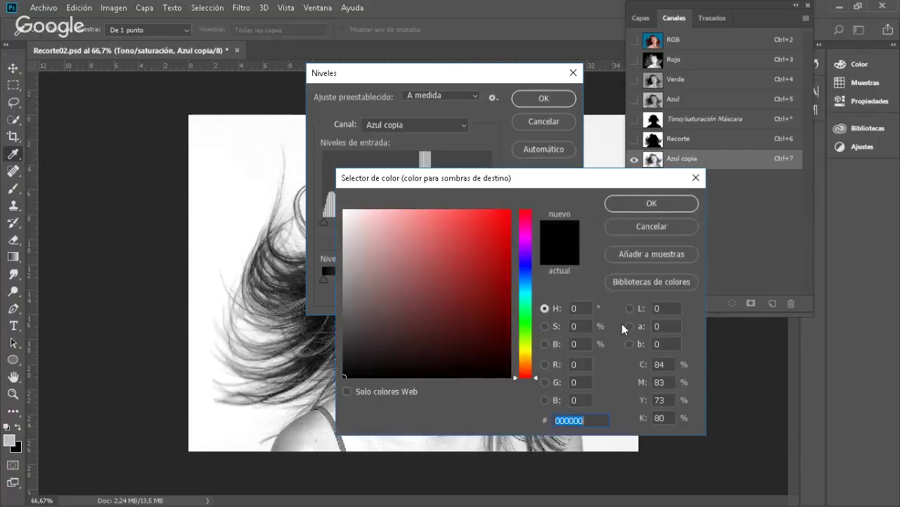
{"action": "left_click", "coordinate": [669, 364]}
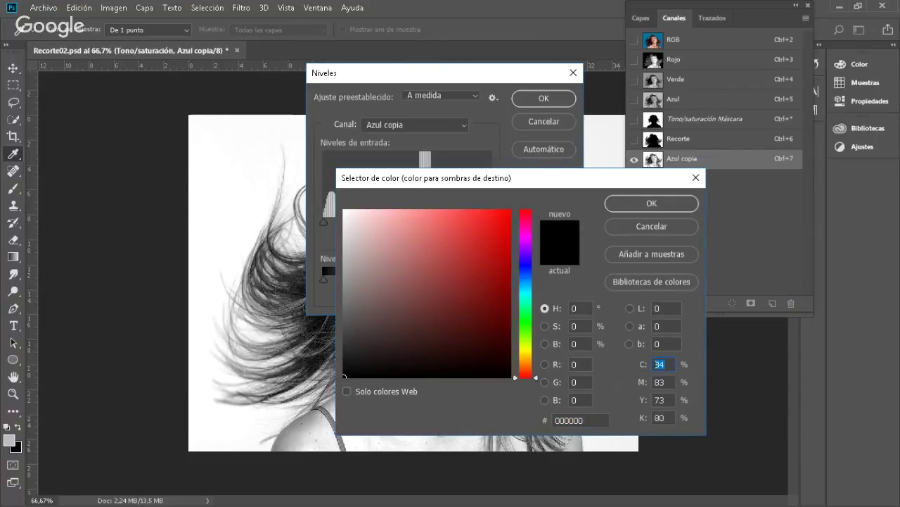
{"action": "type", "text": "100"}
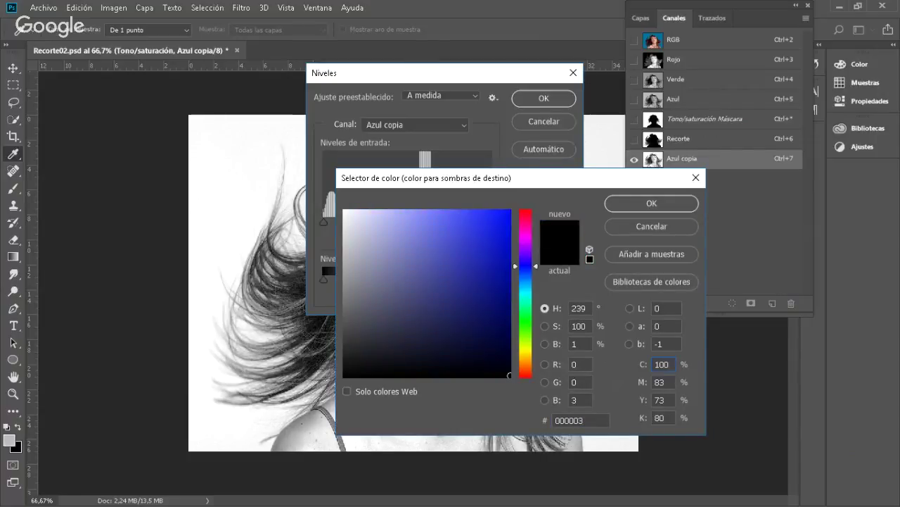
{"action": "key", "text": "Tab"}
{"action": "type", "text": "10"}
{"action": "key", "text": "Tab"}
{"action": "type", "text": "100"}
{"action": "key", "text": "Tab"}
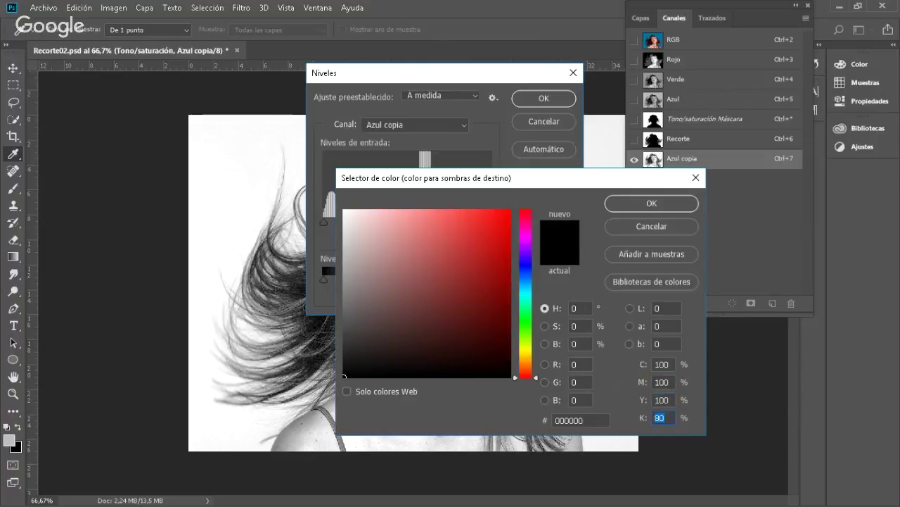
{"action": "type", "text": "100"}
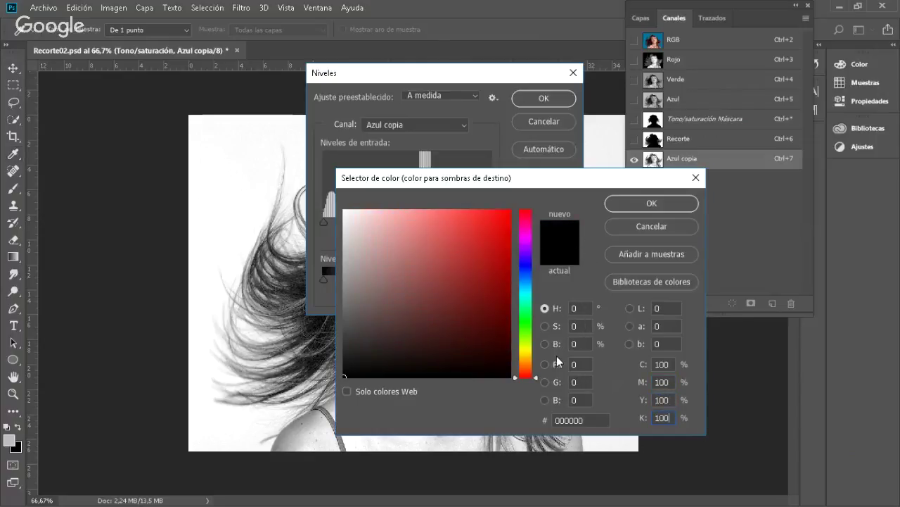
{"action": "key", "text": "Return"}
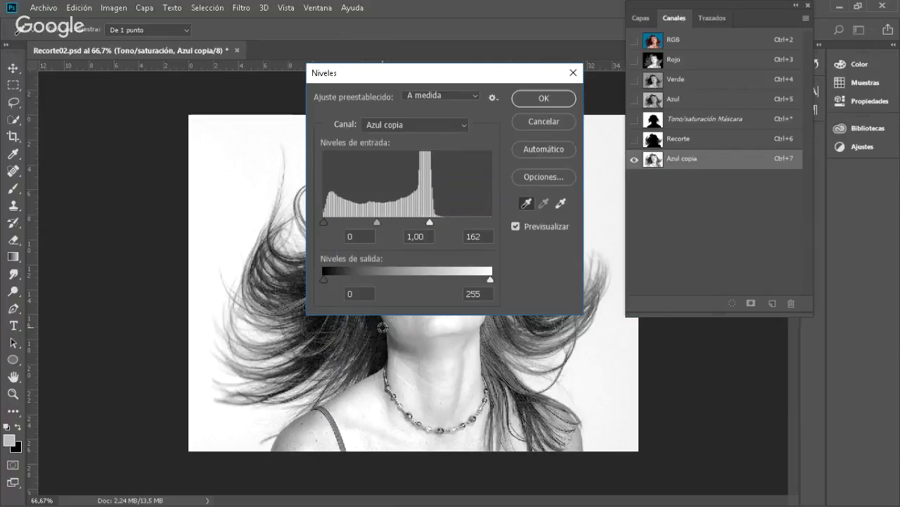
- Sample hair and backdrop to set Levels to 9, 1,00, 147, and apply without saving target defaults
{"action": "left_click", "coordinate": [383, 327]}
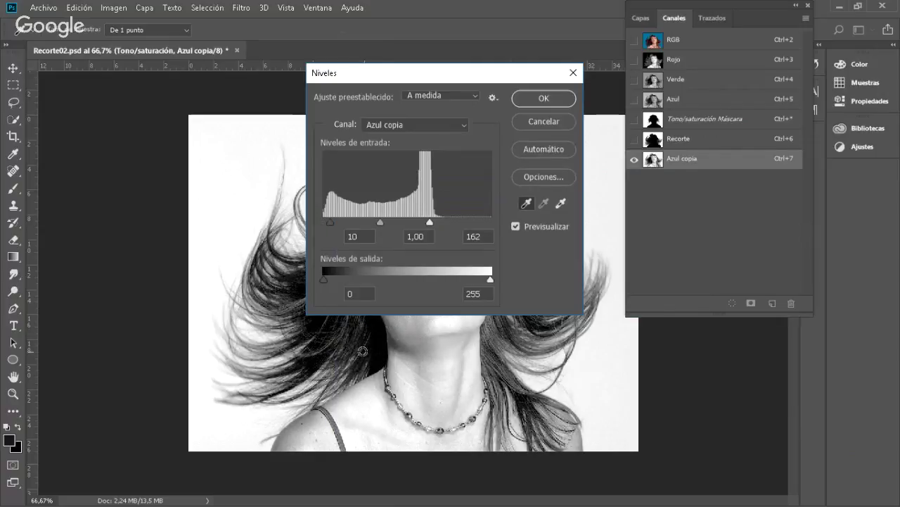
{"action": "left_click", "coordinate": [316, 324]}
{"action": "left_click_drag", "start_coordinate": [433, 224], "coordinate": [438, 224]}
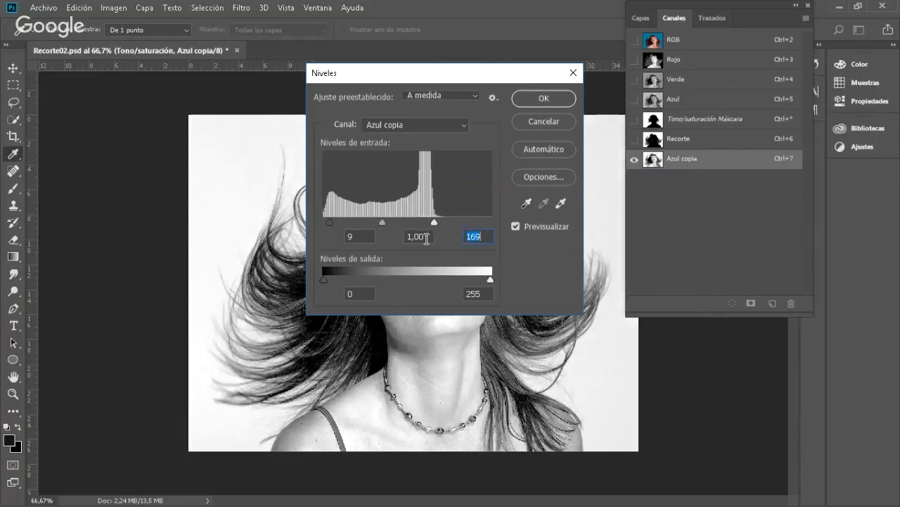
{"action": "left_click", "coordinate": [561, 203]}
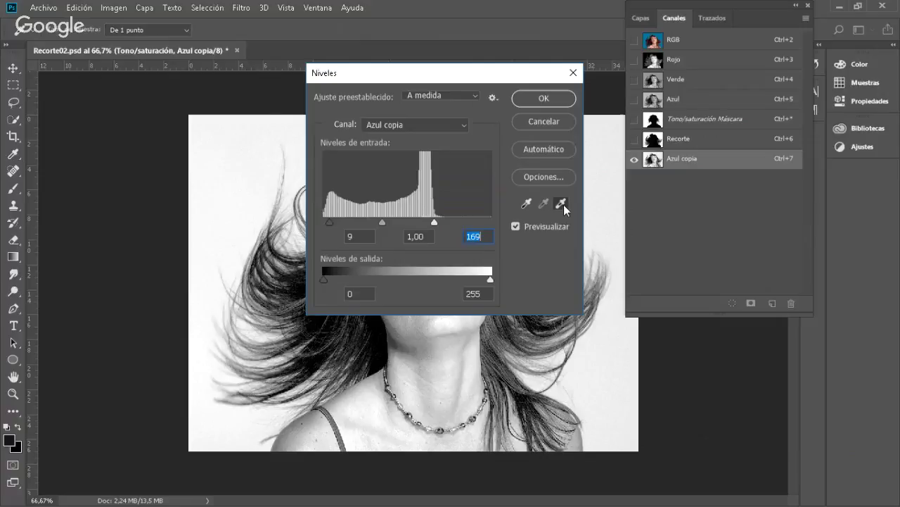
{"action": "left_click", "coordinate": [614, 360]}
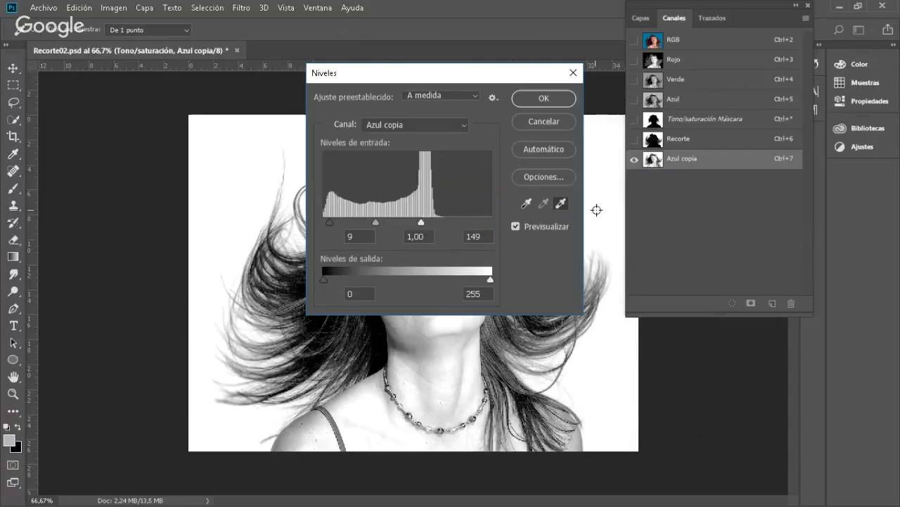
{"action": "left_click", "coordinate": [554, 107]}
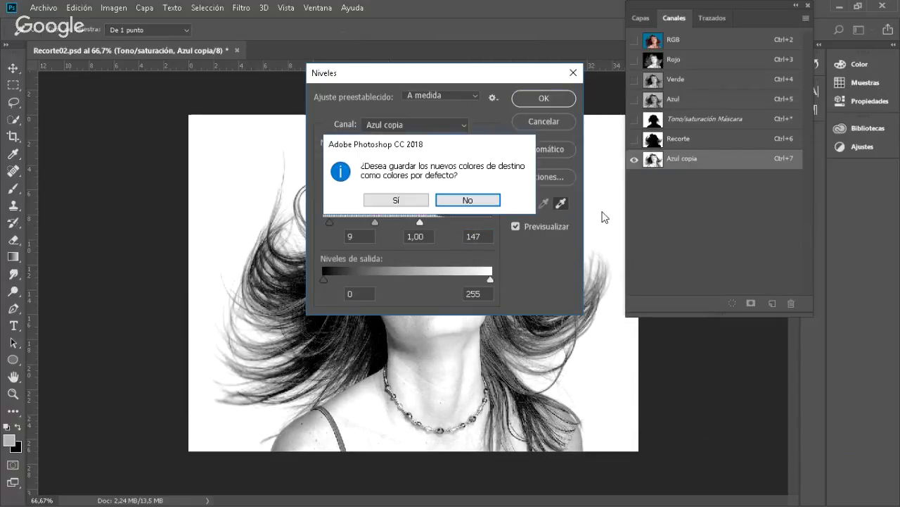
{"action": "left_click", "coordinate": [462, 202]}
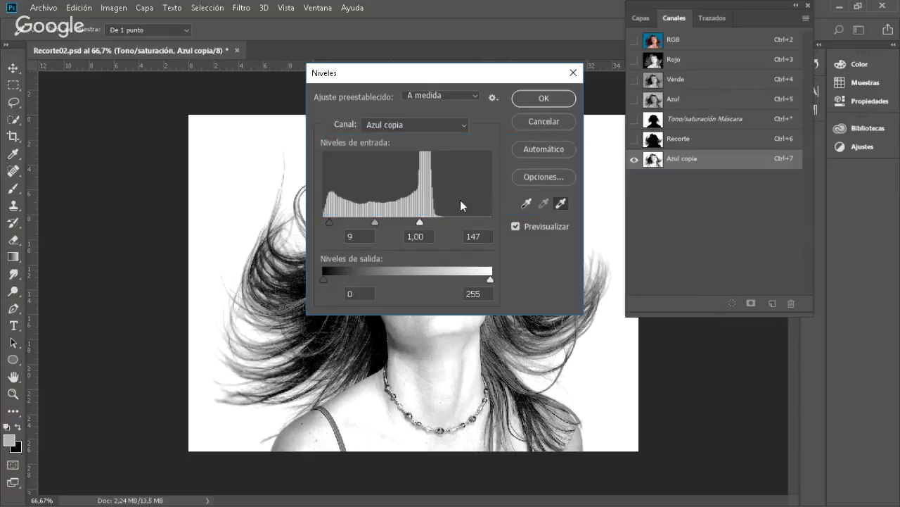
- Select the entire Azul copia channel and copy it
{"action": "key", "text": "ctrl+a"}
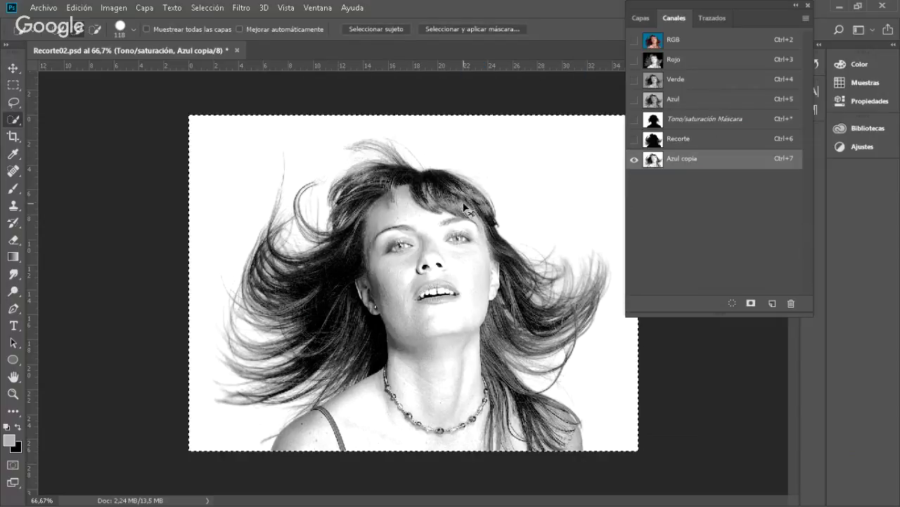
{"action": "left_click", "coordinate": [84, 7]}
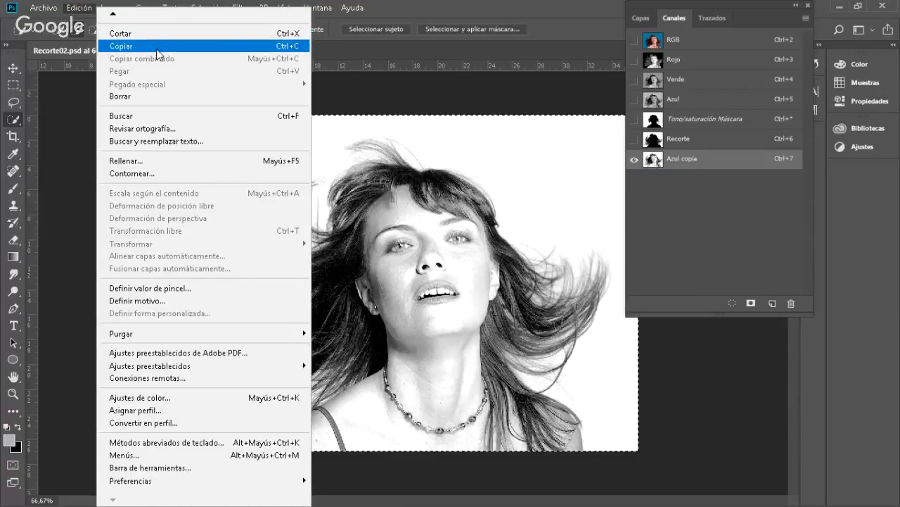
{"action": "left_click", "coordinate": [112, 42]}
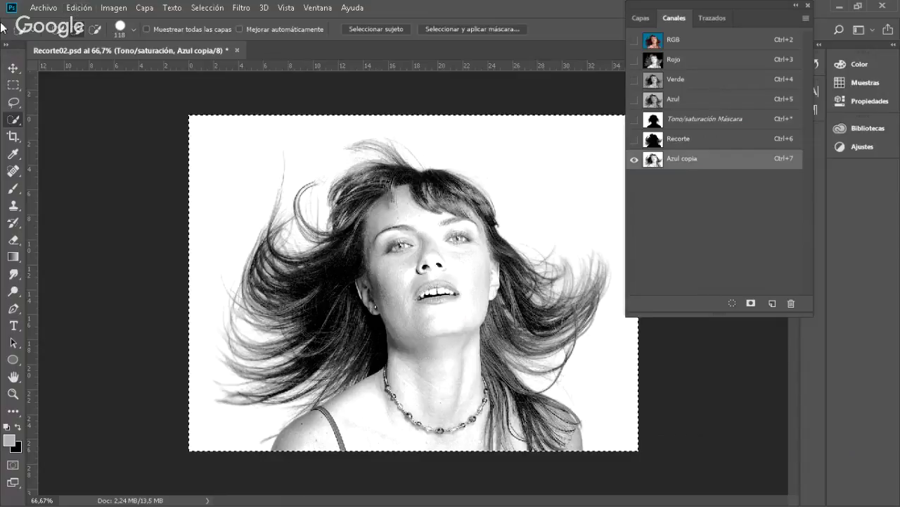
- Fade the paste in Multiplicar mode using Edición > Transición
{"action": "left_click", "coordinate": [79, 8]}
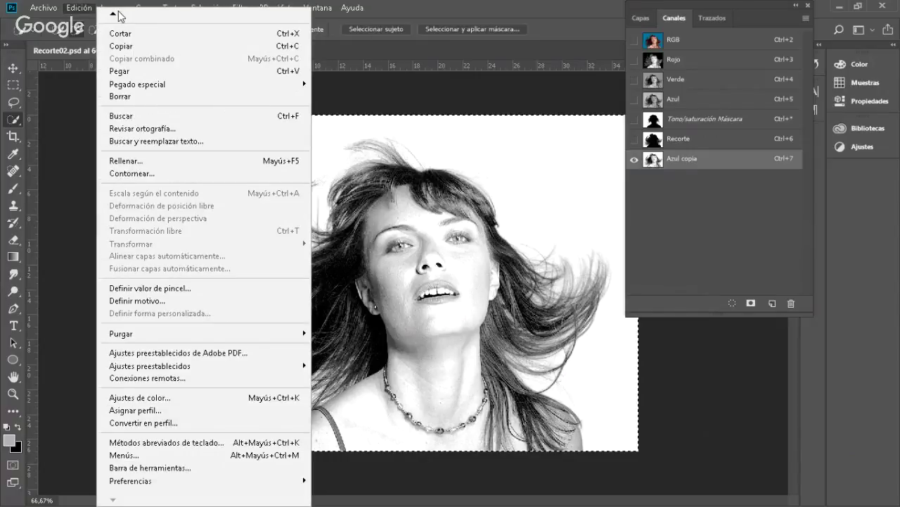
{"action": "mouse_move", "coordinate": [129, 13]}
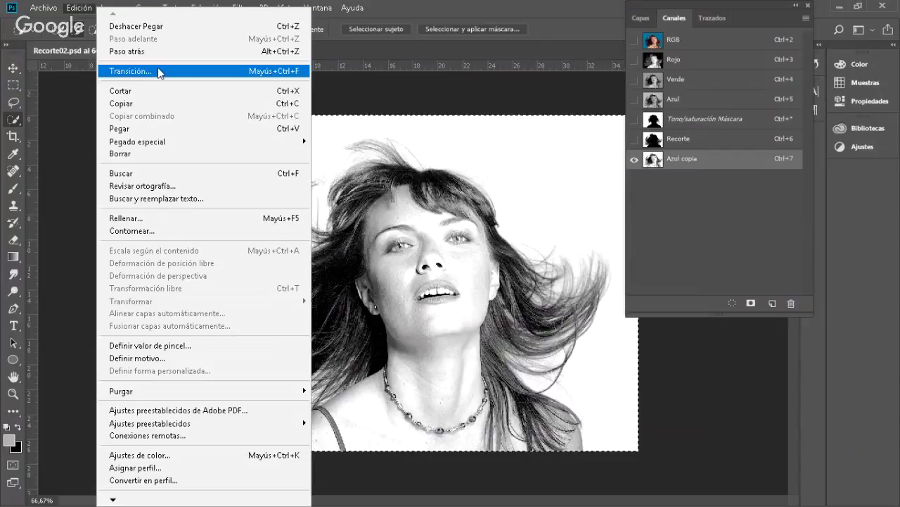
{"action": "left_click", "coordinate": [130, 71]}
{"action": "left_click", "coordinate": [416, 182]}
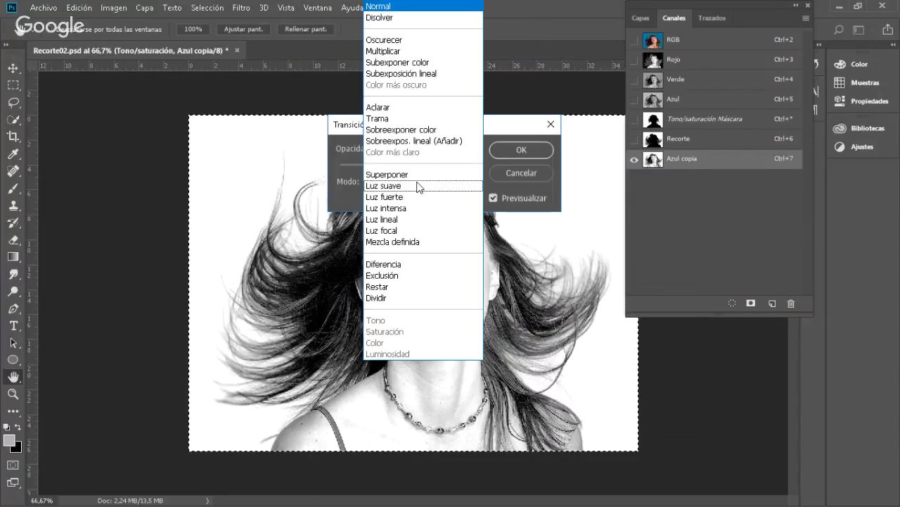
{"action": "left_click", "coordinate": [410, 54]}
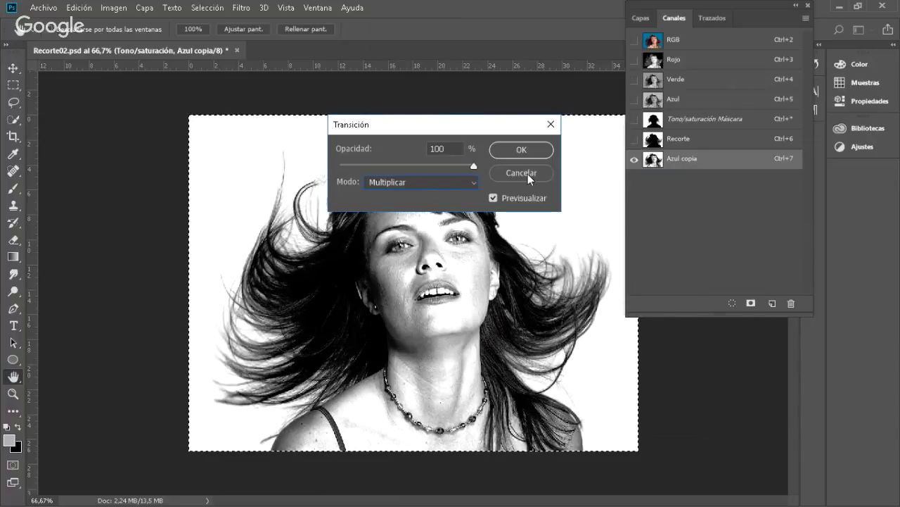
{"action": "left_click", "coordinate": [521, 150]}
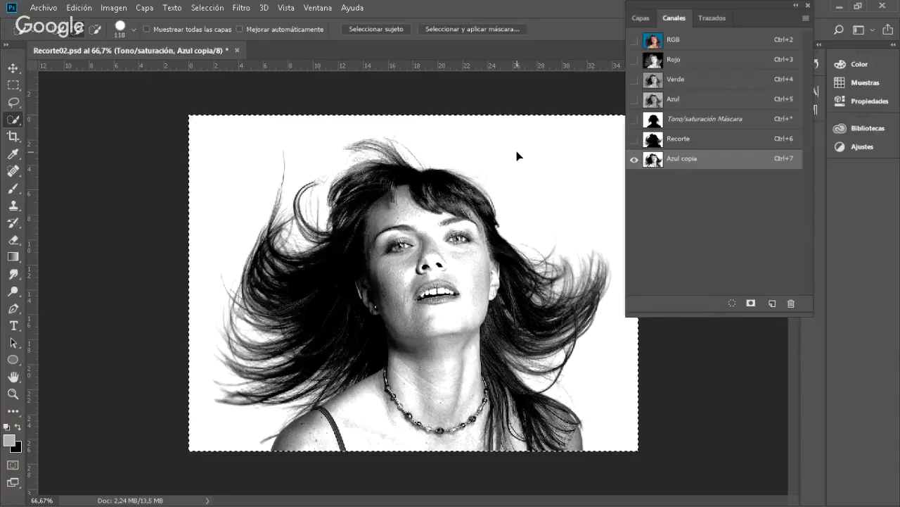
- Fade another paste of the channel in Superponer mode at 59% opacity
{"action": "key", "text": "ctrl+d"}
{"action": "key", "text": "ctrl+a"}
{"action": "left_click", "coordinate": [79, 8]}
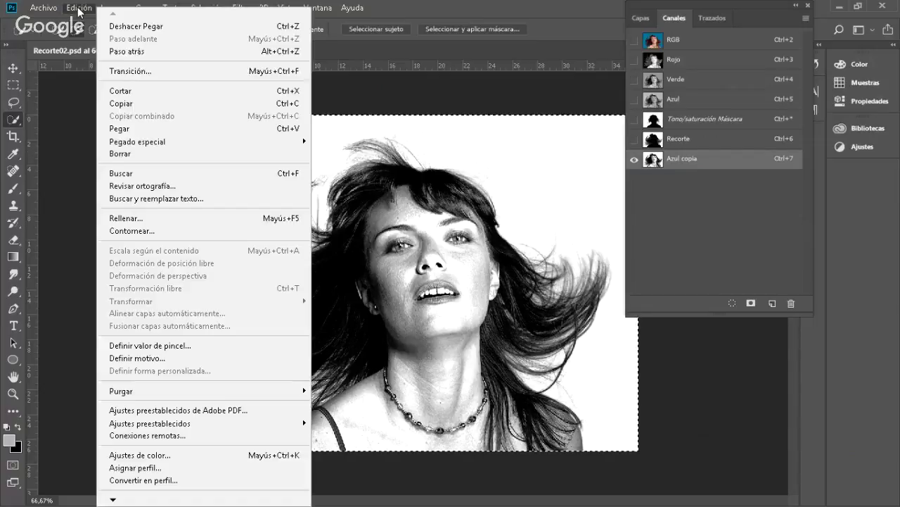
{"action": "left_click", "coordinate": [135, 71]}
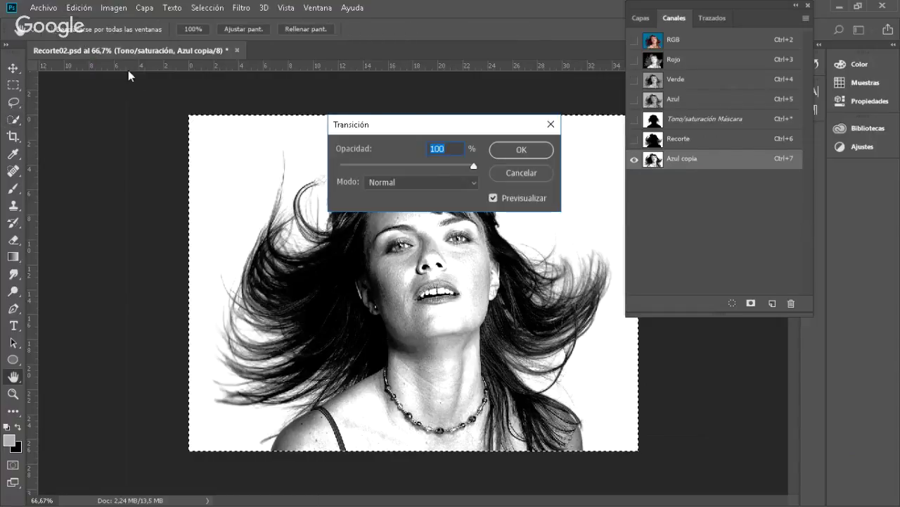
{"action": "left_click", "coordinate": [432, 182]}
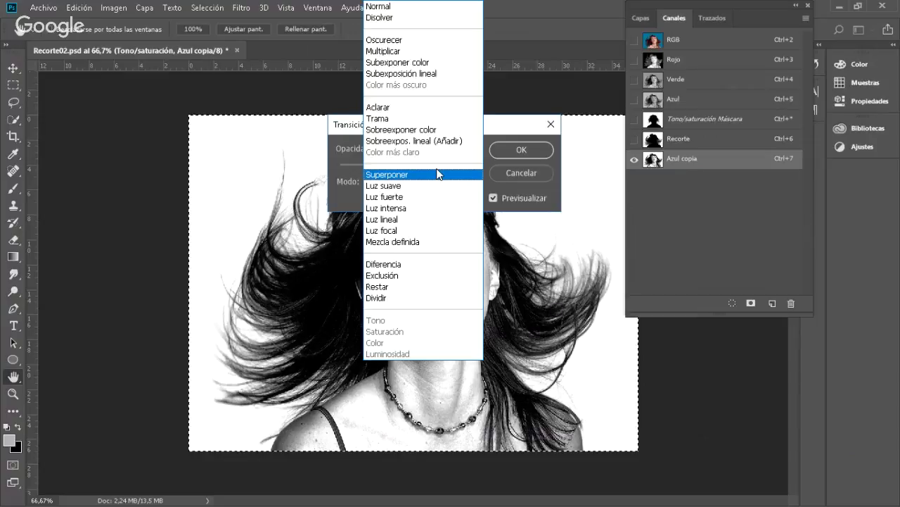
{"action": "left_click", "coordinate": [439, 173]}
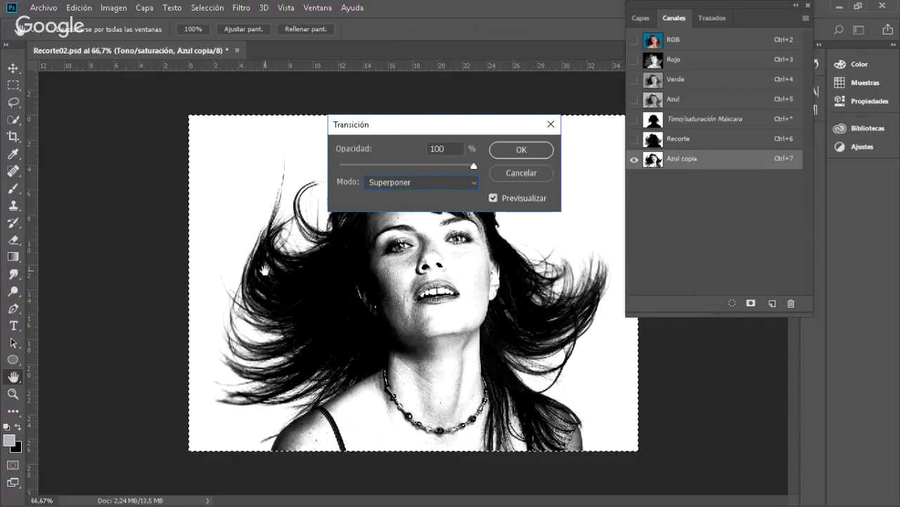
{"action": "left_click_drag", "start_coordinate": [474, 165], "coordinate": [420, 180]}
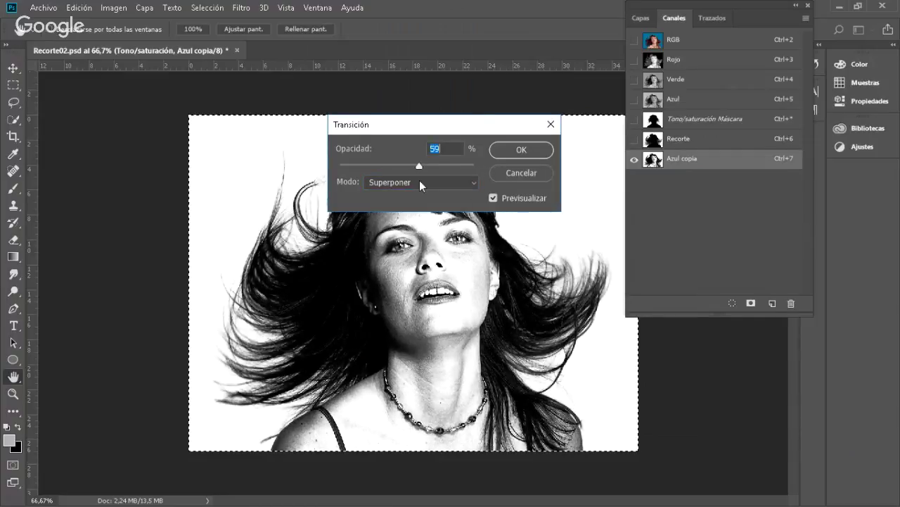
{"action": "left_click", "coordinate": [529, 153]}
{"action": "key", "text": "w"}
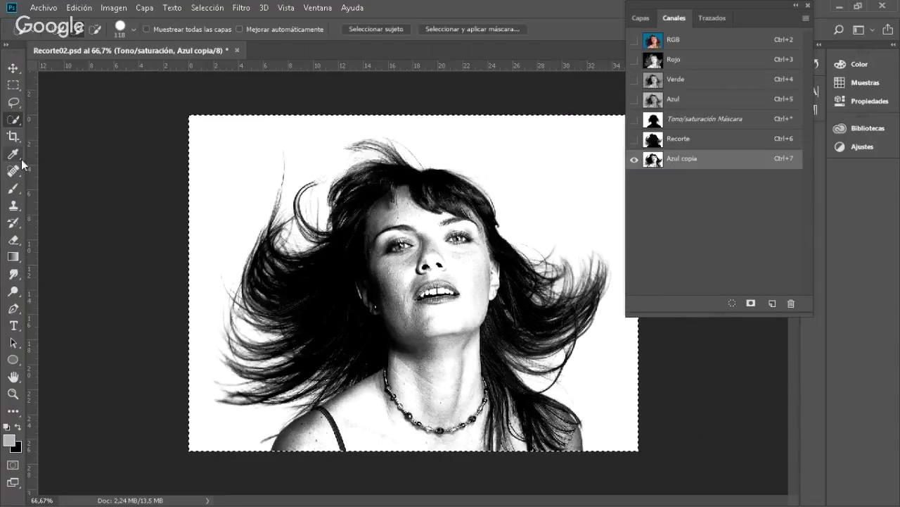
- Take a black brush of about 153 px and paint over the face in the channel
{"action": "left_click", "coordinate": [12, 188]}
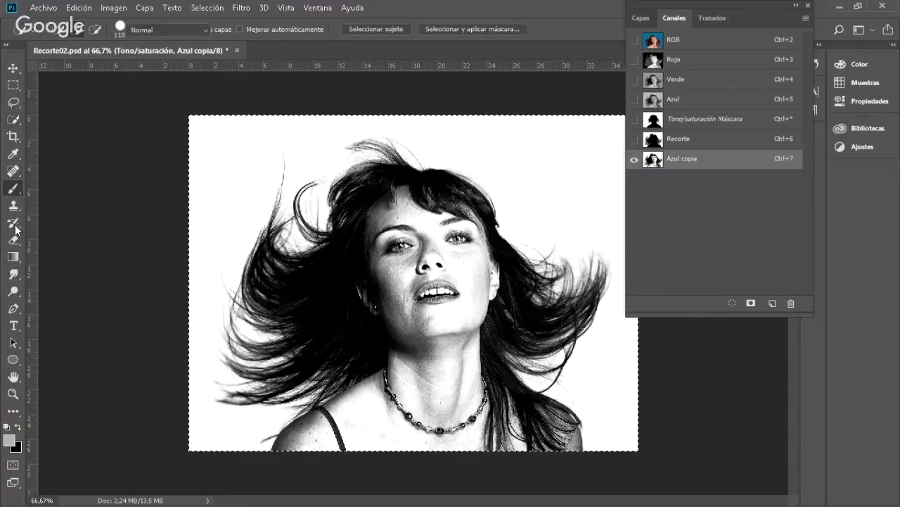
{"action": "left_click", "coordinate": [7, 427]}
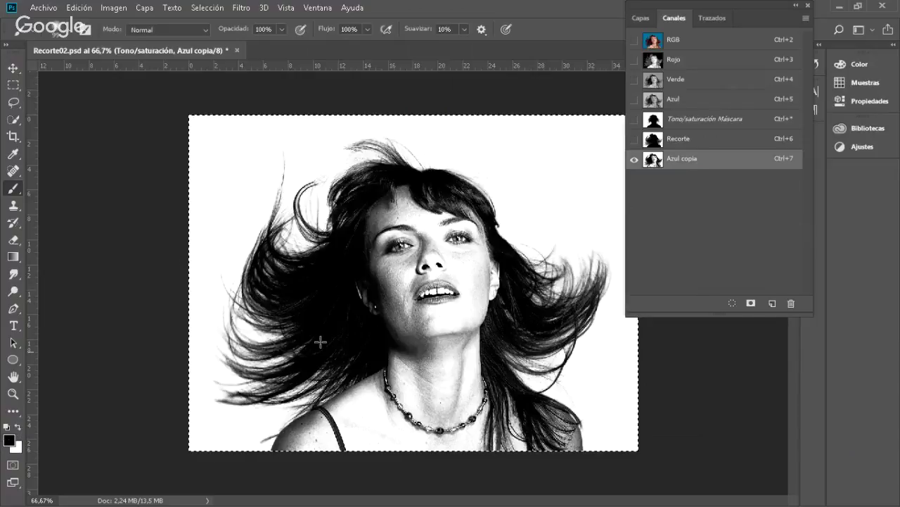
{"action": "mouse_move", "coordinate": [411, 283]}
{"action": "left_mouse_down"}
{"action": "mouse_move", "coordinate": [429, 283]}
{"action": "mouse_move", "coordinate": [412, 284]}
{"action": "left_mouse_up"}
{"action": "key", "text": "Tab"}
{"action": "key", "text": "Tab"}
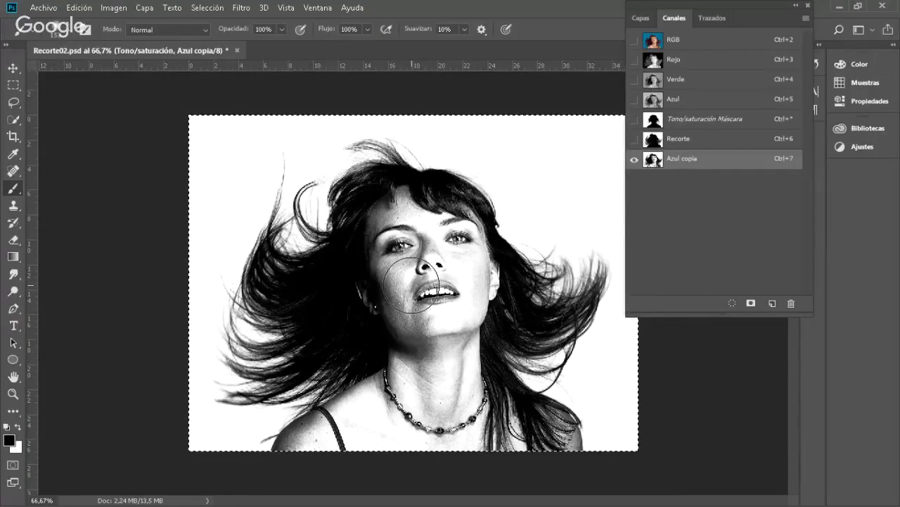
{"action": "mouse_move", "coordinate": [412, 285]}
{"action": "left_mouse_down"}
{"action": "mouse_move", "coordinate": [406, 307]}
{"action": "mouse_move", "coordinate": [385, 267]}
{"action": "mouse_move", "coordinate": [383, 299]}
{"action": "mouse_move", "coordinate": [431, 316]}
{"action": "mouse_move", "coordinate": [432, 367]}
{"action": "mouse_move", "coordinate": [460, 427]}
{"action": "mouse_move", "coordinate": [613, 472]}
{"action": "left_mouse_up"}
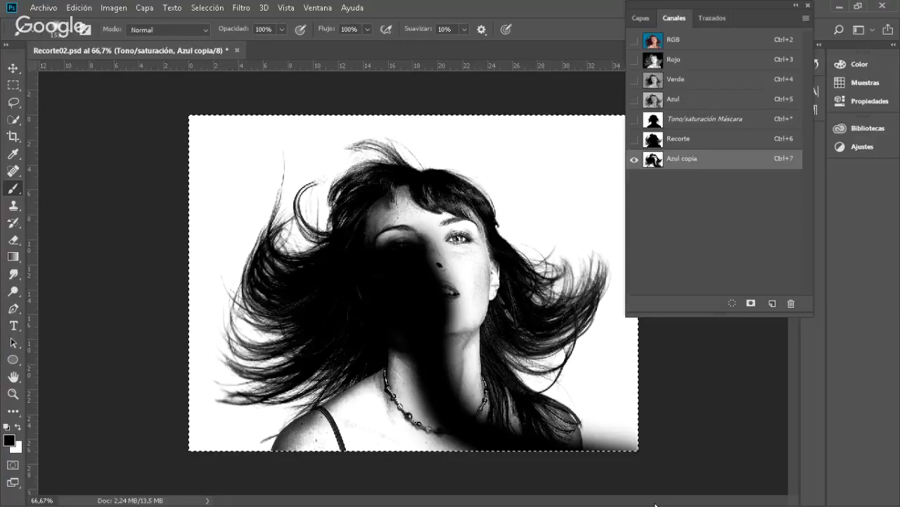
- Undo the stray black strokes on the face and neck, then set the brush mode to Superponer
{"action": "key", "text": "ctrl+z"}
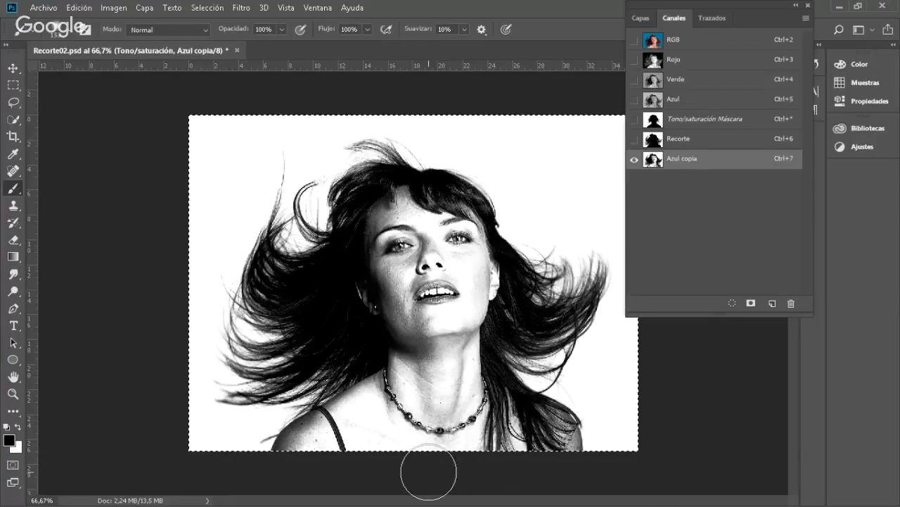
{"action": "mouse_move", "coordinate": [442, 311]}
{"action": "left_mouse_down"}
{"action": "mouse_move", "coordinate": [533, 461]}
{"action": "mouse_move", "coordinate": [598, 467]}
{"action": "mouse_move", "coordinate": [548, 471]}
{"action": "left_mouse_up"}
{"action": "mouse_move", "coordinate": [617, 466]}
{"action": "left_mouse_down"}
{"action": "mouse_move", "coordinate": [555, 453]}
{"action": "mouse_move", "coordinate": [623, 444]}
{"action": "mouse_move", "coordinate": [517, 430]}
{"action": "mouse_move", "coordinate": [570, 429]}
{"action": "mouse_move", "coordinate": [564, 437]}
{"action": "mouse_move", "coordinate": [608, 477]}
{"action": "left_mouse_up"}
{"action": "key", "text": "ctrl+z"}
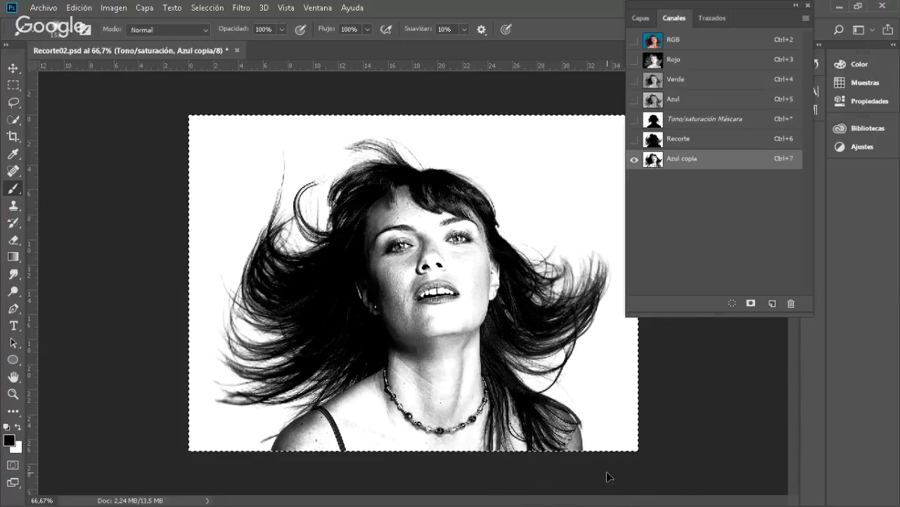
{"action": "left_click", "coordinate": [158, 29]}
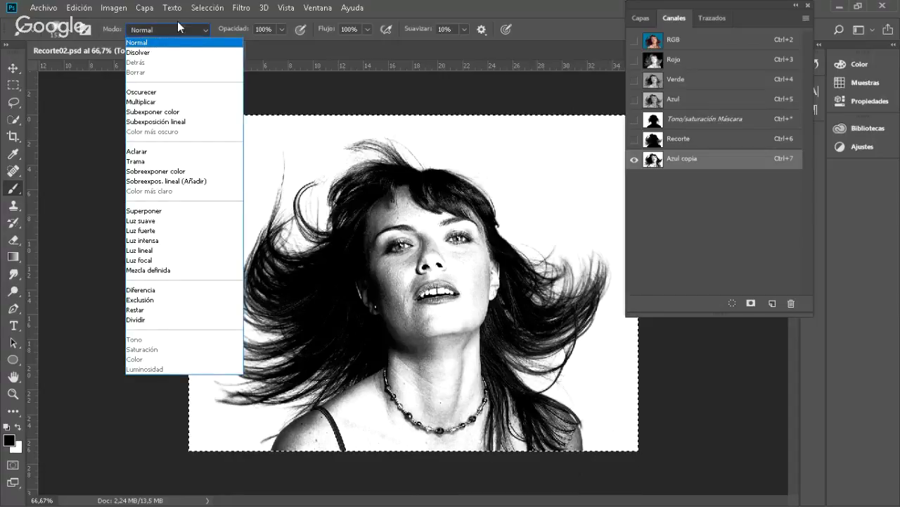
{"action": "left_click", "coordinate": [182, 211]}
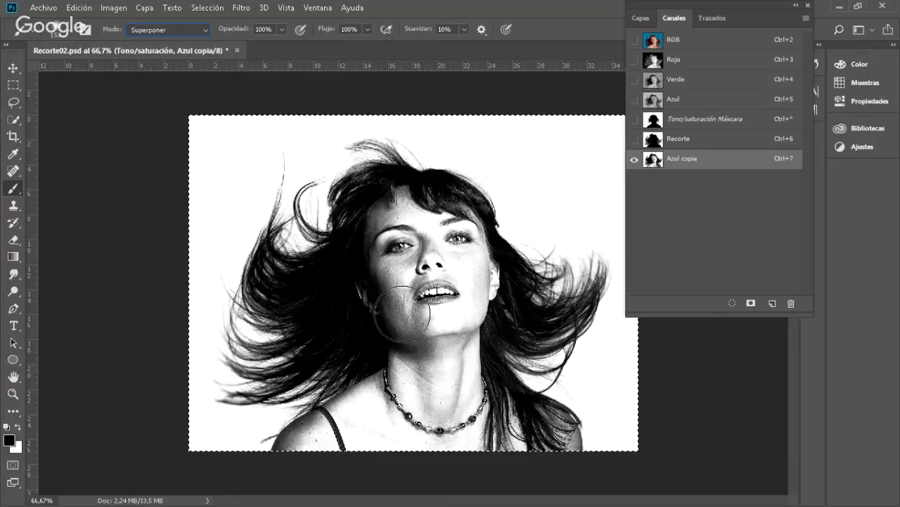
- Overlay-paint the cheek and neck, then paint the face solid black in Normal mode
{"action": "mouse_move", "coordinate": [396, 280]}
{"action": "left_mouse_down"}
{"action": "mouse_move", "coordinate": [376, 268]}
{"action": "mouse_move", "coordinate": [384, 302]}
{"action": "mouse_move", "coordinate": [410, 284]}
{"action": "mouse_move", "coordinate": [410, 225]}
{"action": "mouse_move", "coordinate": [446, 263]}
{"action": "mouse_move", "coordinate": [399, 223]}
{"action": "mouse_move", "coordinate": [444, 274]}
{"action": "mouse_move", "coordinate": [395, 255]}
{"action": "mouse_move", "coordinate": [414, 303]}
{"action": "mouse_move", "coordinate": [442, 288]}
{"action": "mouse_move", "coordinate": [418, 244]}
{"action": "mouse_move", "coordinate": [396, 245]}
{"action": "mouse_move", "coordinate": [422, 329]}
{"action": "mouse_move", "coordinate": [435, 237]}
{"action": "mouse_move", "coordinate": [422, 216]}
{"action": "mouse_move", "coordinate": [435, 227]}
{"action": "mouse_move", "coordinate": [400, 226]}
{"action": "mouse_move", "coordinate": [405, 271]}
{"action": "mouse_move", "coordinate": [377, 286]}
{"action": "mouse_move", "coordinate": [377, 302]}
{"action": "mouse_move", "coordinate": [377, 284]}
{"action": "mouse_move", "coordinate": [441, 319]}
{"action": "mouse_move", "coordinate": [461, 377]}
{"action": "mouse_move", "coordinate": [449, 345]}
{"action": "mouse_move", "coordinate": [474, 260]}
{"action": "mouse_move", "coordinate": [461, 263]}
{"action": "mouse_move", "coordinate": [459, 238]}
{"action": "mouse_move", "coordinate": [401, 229]}
{"action": "mouse_move", "coordinate": [435, 352]}
{"action": "mouse_move", "coordinate": [402, 398]}
{"action": "mouse_move", "coordinate": [410, 420]}
{"action": "left_mouse_up"}
{"action": "mouse_move", "coordinate": [435, 365]}
{"action": "left_mouse_down"}
{"action": "mouse_move", "coordinate": [436, 389]}
{"action": "mouse_move", "coordinate": [438, 314]}
{"action": "mouse_move", "coordinate": [450, 435]}
{"action": "mouse_move", "coordinate": [458, 355]}
{"action": "mouse_move", "coordinate": [441, 302]}
{"action": "mouse_move", "coordinate": [451, 385]}
{"action": "mouse_move", "coordinate": [452, 373]}
{"action": "mouse_move", "coordinate": [446, 458]}
{"action": "mouse_move", "coordinate": [456, 430]}
{"action": "mouse_move", "coordinate": [419, 308]}
{"action": "mouse_move", "coordinate": [442, 449]}
{"action": "mouse_move", "coordinate": [450, 373]}
{"action": "mouse_move", "coordinate": [450, 397]}
{"action": "mouse_move", "coordinate": [431, 314]}
{"action": "mouse_move", "coordinate": [489, 437]}
{"action": "mouse_move", "coordinate": [465, 416]}
{"action": "mouse_move", "coordinate": [577, 472]}
{"action": "mouse_move", "coordinate": [561, 451]}
{"action": "mouse_move", "coordinate": [511, 434]}
{"action": "mouse_move", "coordinate": [578, 464]}
{"action": "mouse_move", "coordinate": [497, 414]}
{"action": "mouse_move", "coordinate": [464, 378]}
{"action": "mouse_move", "coordinate": [444, 283]}
{"action": "mouse_move", "coordinate": [470, 319]}
{"action": "mouse_move", "coordinate": [474, 345]}
{"action": "mouse_move", "coordinate": [468, 258]}
{"action": "mouse_move", "coordinate": [455, 235]}
{"action": "mouse_move", "coordinate": [461, 206]}
{"action": "mouse_move", "coordinate": [441, 216]}
{"action": "mouse_move", "coordinate": [418, 188]}
{"action": "mouse_move", "coordinate": [440, 275]}
{"action": "mouse_move", "coordinate": [431, 184]}
{"action": "mouse_move", "coordinate": [453, 165]}
{"action": "mouse_move", "coordinate": [451, 190]}
{"action": "mouse_move", "coordinate": [518, 211]}
{"action": "left_mouse_up"}
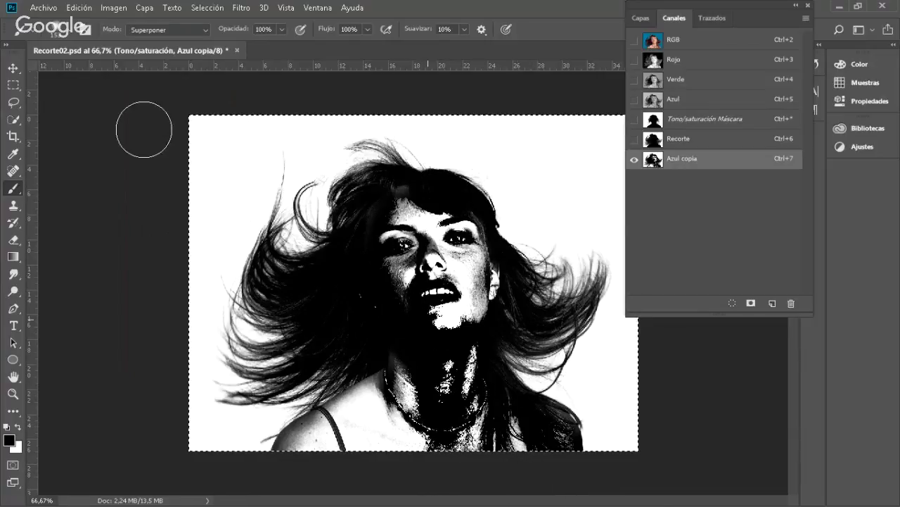
{"action": "left_click", "coordinate": [151, 29]}
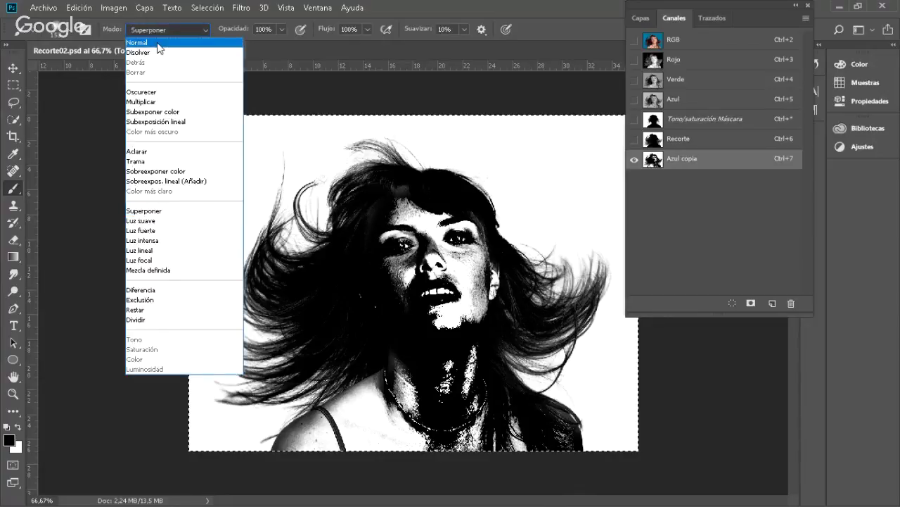
{"action": "left_click", "coordinate": [149, 35]}
{"action": "mouse_move", "coordinate": [393, 251]}
{"action": "left_mouse_down"}
{"action": "mouse_move", "coordinate": [425, 227]}
{"action": "mouse_move", "coordinate": [466, 232]}
{"action": "mouse_move", "coordinate": [462, 305]}
{"action": "mouse_move", "coordinate": [442, 323]}
{"action": "mouse_move", "coordinate": [395, 259]}
{"action": "mouse_move", "coordinate": [401, 245]}
{"action": "mouse_move", "coordinate": [434, 264]}
{"action": "mouse_move", "coordinate": [453, 264]}
{"action": "mouse_move", "coordinate": [456, 253]}
{"action": "mouse_move", "coordinate": [477, 273]}
{"action": "mouse_move", "coordinate": [414, 357]}
{"action": "mouse_move", "coordinate": [402, 335]}
{"action": "mouse_move", "coordinate": [367, 390]}
{"action": "mouse_move", "coordinate": [379, 411]}
{"action": "mouse_move", "coordinate": [336, 468]}
{"action": "mouse_move", "coordinate": [420, 453]}
{"action": "mouse_move", "coordinate": [431, 385]}
{"action": "mouse_move", "coordinate": [422, 393]}
{"action": "mouse_move", "coordinate": [470, 442]}
{"action": "left_mouse_up"}
{"action": "left_click_drag", "start_coordinate": [758, 163], "coordinate": [792, 301]}
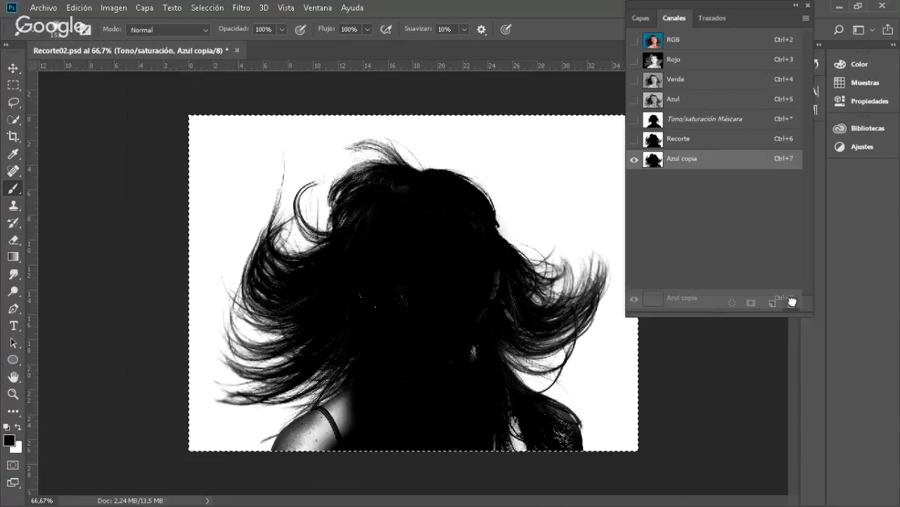
- Delete the Azul copia channel, leaving the Recorte channel displayed
{"action": "left_click_drag", "start_coordinate": [792, 301], "coordinate": [791, 301]}
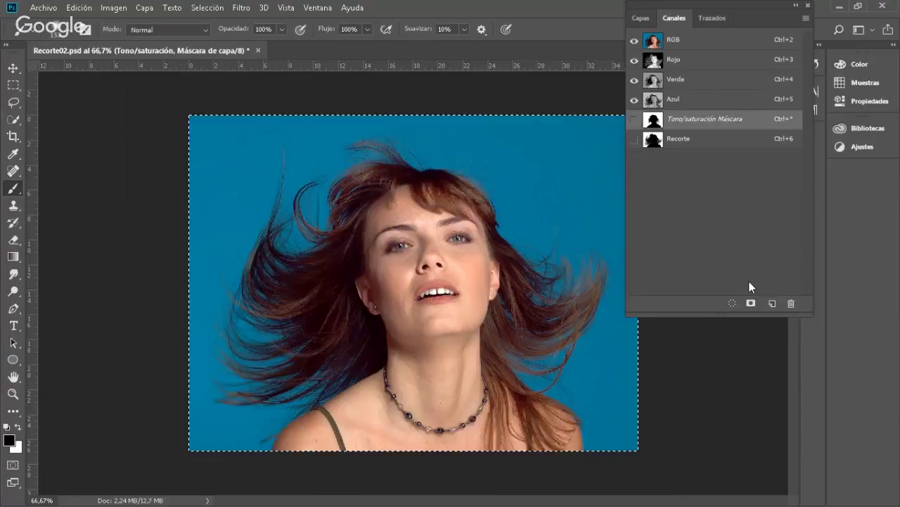
{"action": "left_click", "coordinate": [692, 140]}
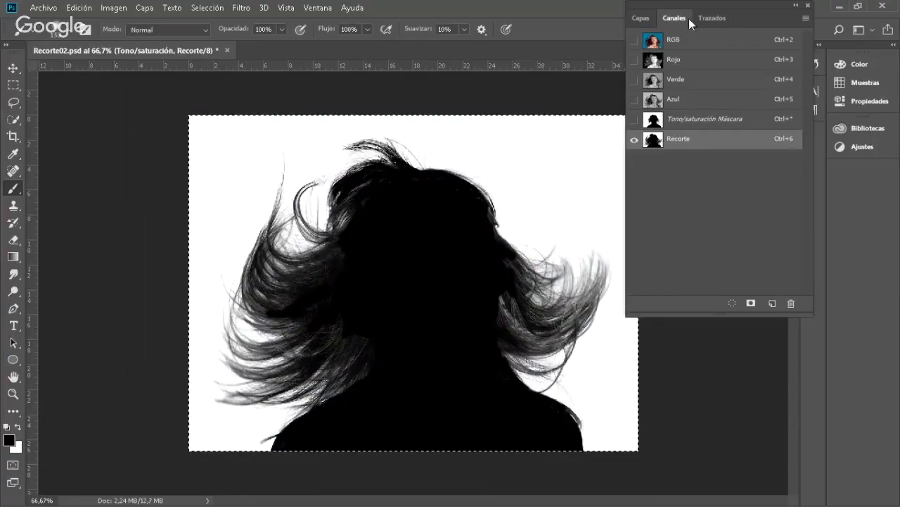
{"action": "left_click", "coordinate": [641, 18]}
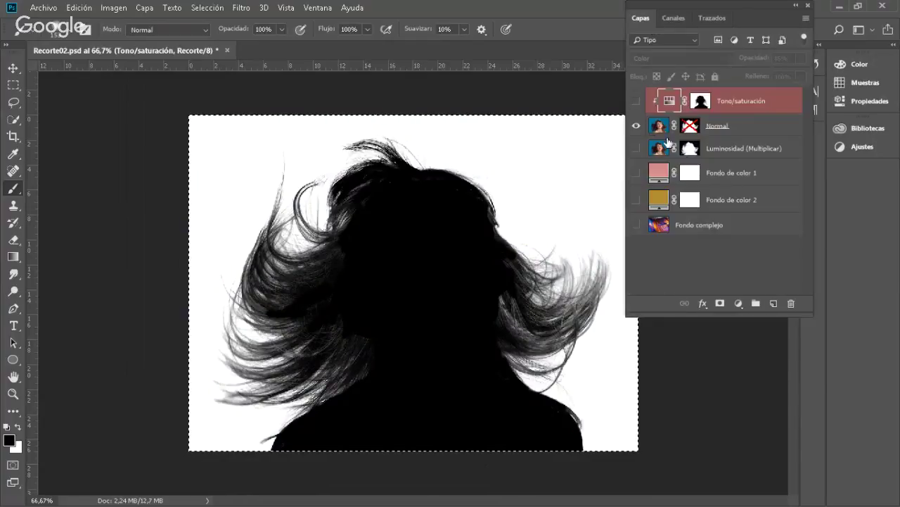
- Show the Luminosidad (Multiplicar) layer over pink Fondo de color 1 in Normal blend mode
{"action": "left_click", "coordinate": [637, 148]}
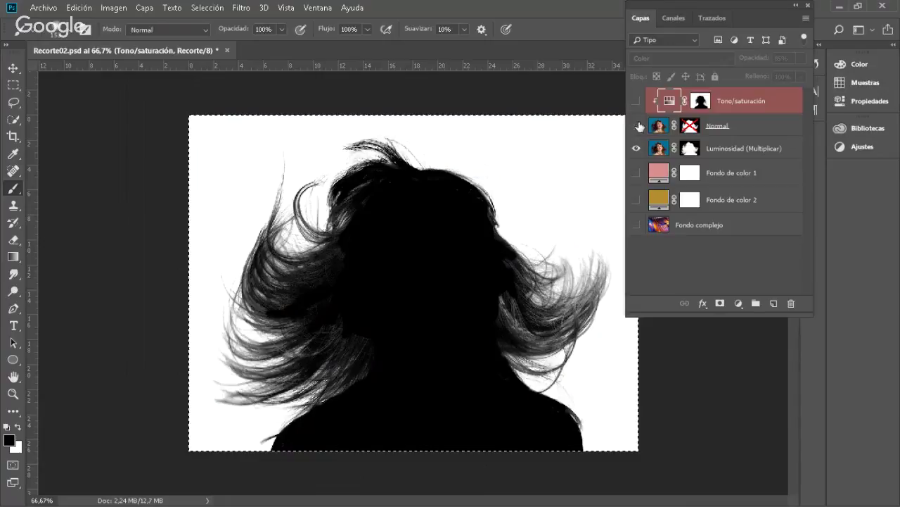
{"action": "left_click", "coordinate": [692, 147]}
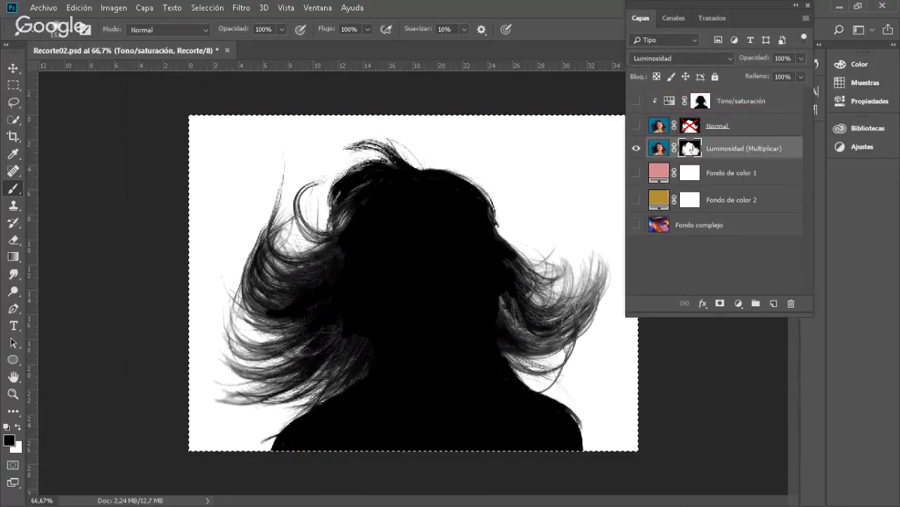
{"action": "left_click", "coordinate": [692, 148], "text": "alt"}
{"action": "left_click", "coordinate": [637, 173]}
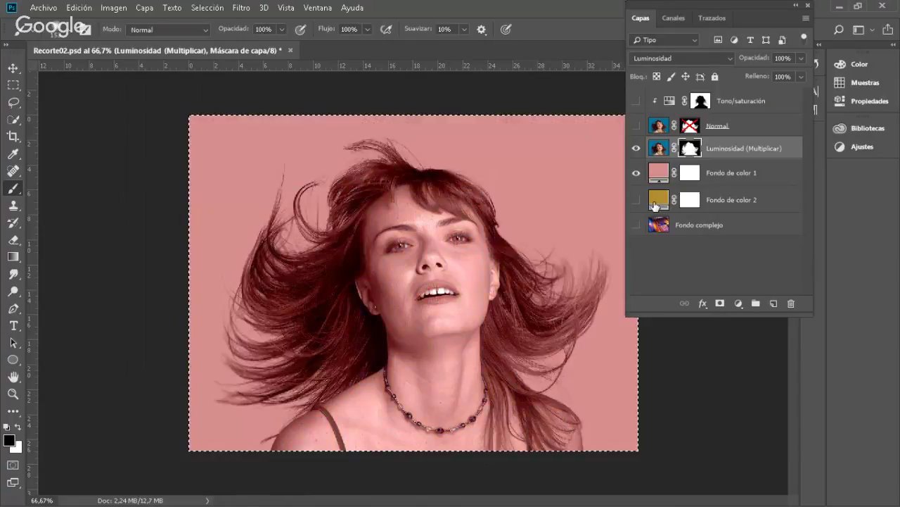
{"action": "left_click", "coordinate": [655, 58]}
{"action": "left_click", "coordinate": [657, 67]}
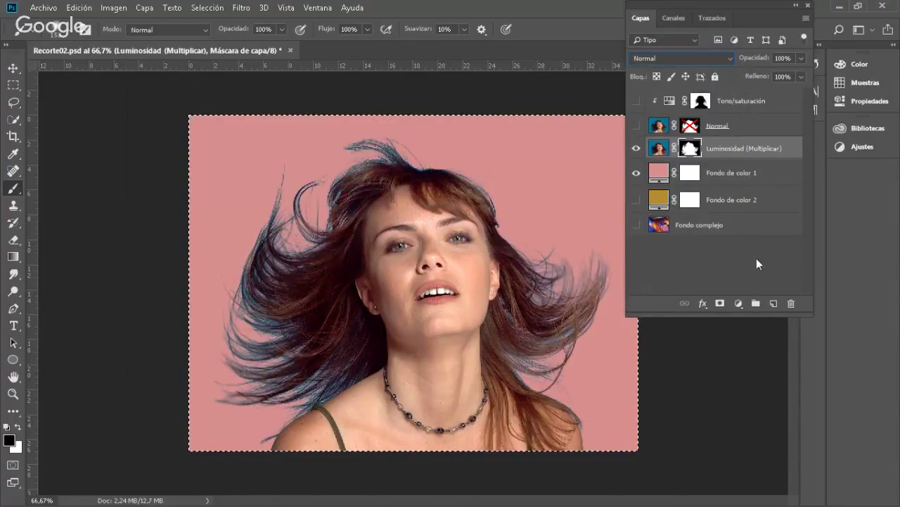
{"action": "left_click", "coordinate": [684, 151], "text": "alt"}
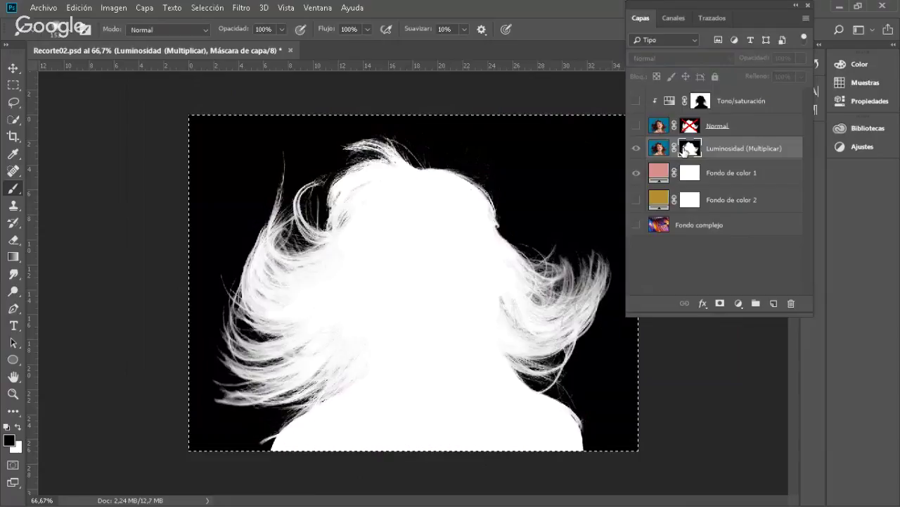
{"action": "left_click", "coordinate": [684, 150], "text": "alt"}
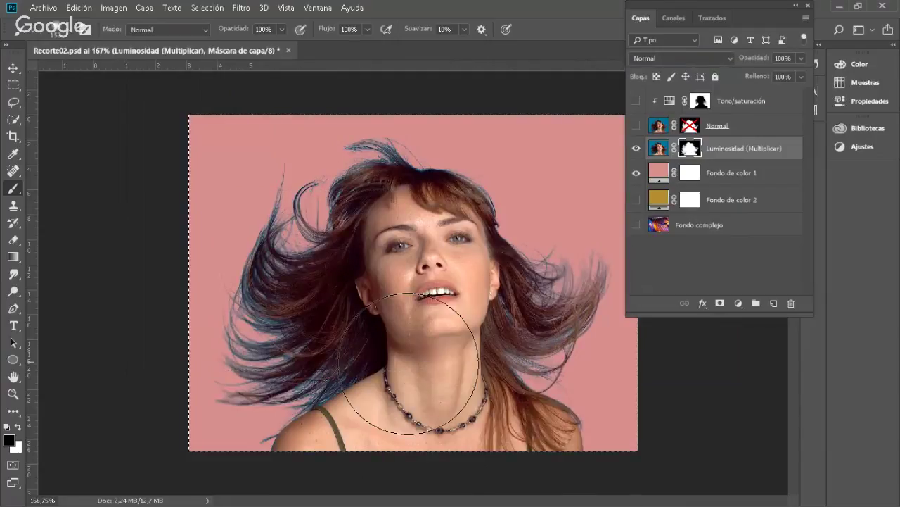
{"action": "left_click_drag", "start_coordinate": [408, 362], "coordinate": [404, 358]}
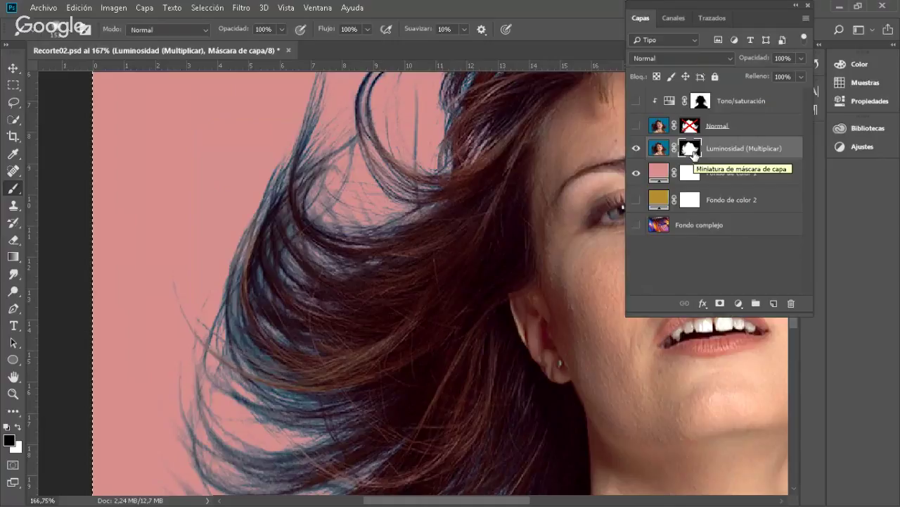
{"action": "left_click", "coordinate": [659, 147]}
- Set the Luminosidad (Multiplicar) layer to Luminosidad blending and re-enable the Normal layer's mask
{"action": "left_click", "coordinate": [665, 59]}
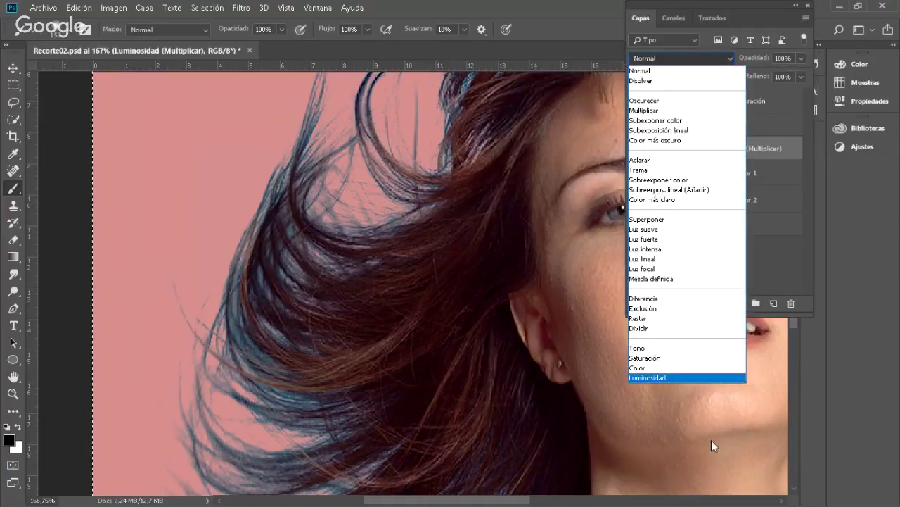
{"action": "left_click", "coordinate": [658, 378]}
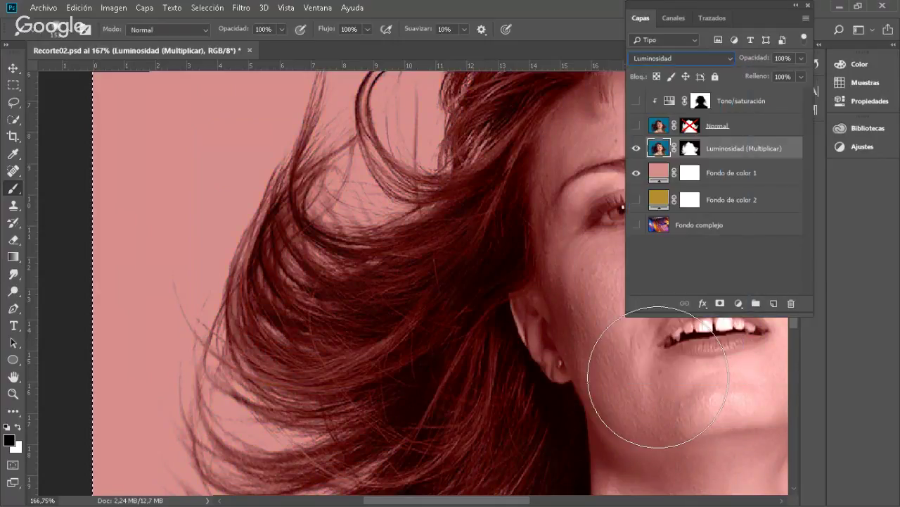
{"action": "left_click", "coordinate": [636, 126]}
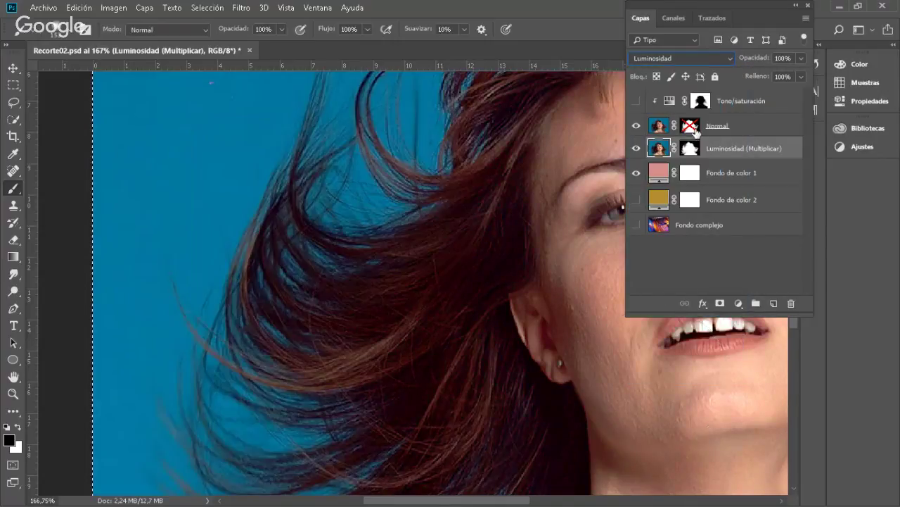
{"action": "left_click", "coordinate": [691, 127], "text": "shift"}
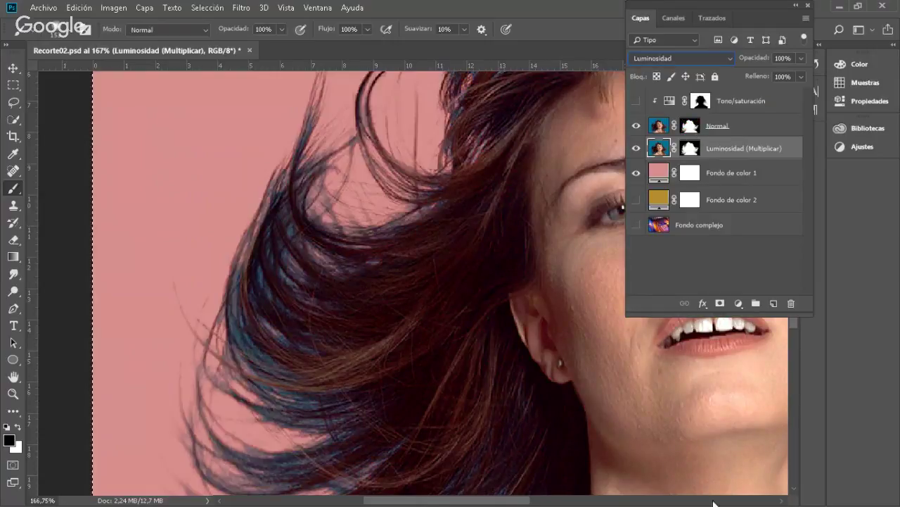
- Hide the Normal layer and move Tono/saturación just above the Luminosidad layer
{"action": "left_click", "coordinate": [636, 125]}
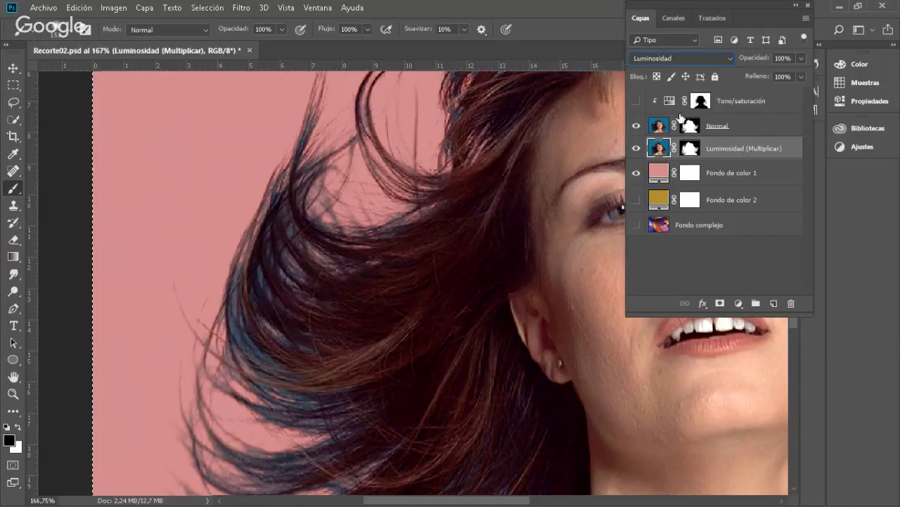
{"action": "left_click", "coordinate": [636, 125]}
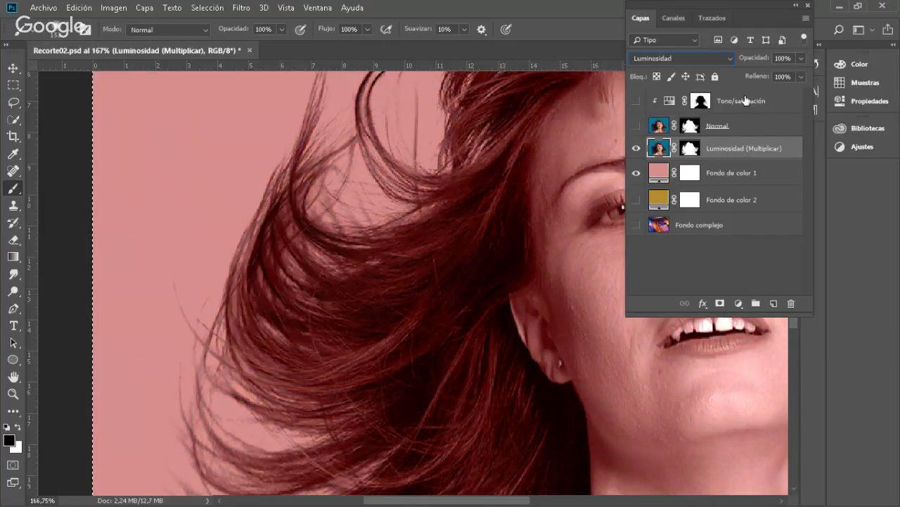
{"action": "left_click_drag", "start_coordinate": [746, 100], "coordinate": [743, 133]}
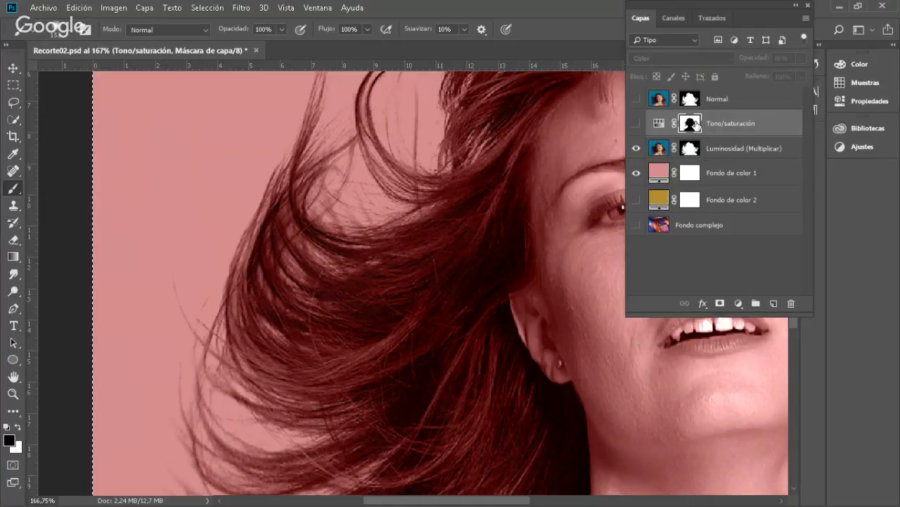
- Show Tono/saturación with its mask disabled and zoom in to inspect the hair edge
{"action": "left_click", "coordinate": [693, 124], "text": "shift"}
{"action": "left_click", "coordinate": [636, 125]}
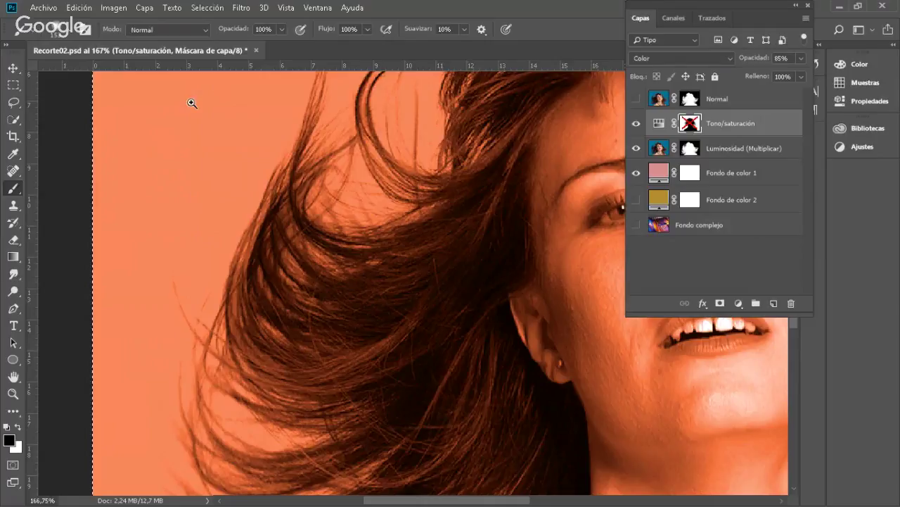
{"action": "left_click_drag", "start_coordinate": [202, 117], "coordinate": [406, 272]}
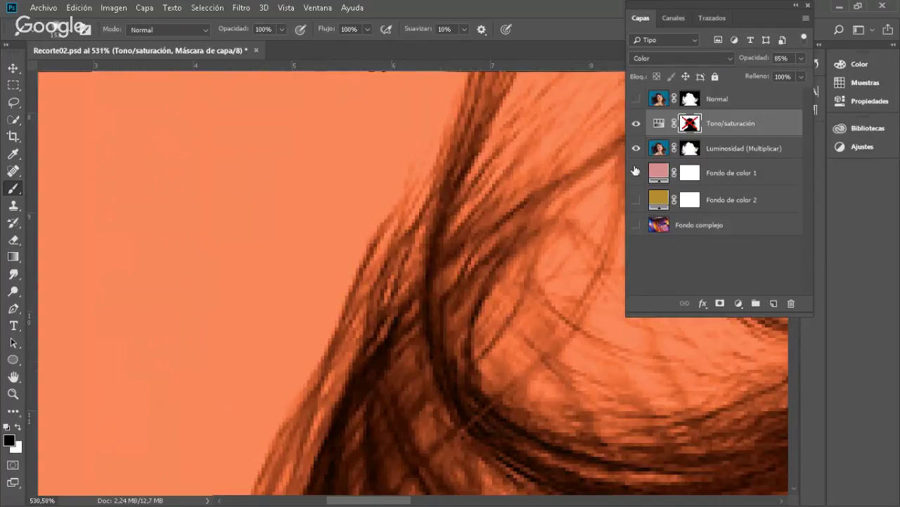
{"action": "key", "text": "ctrl+0"}
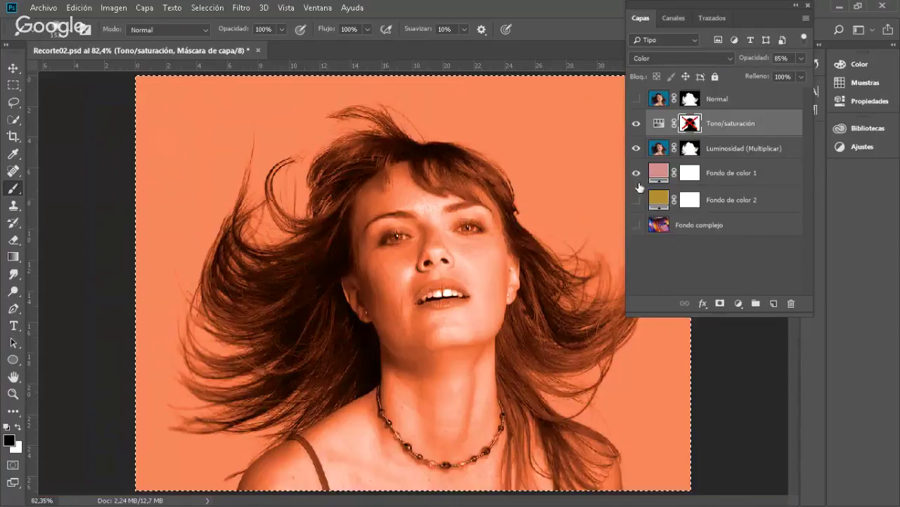
- Swap to the Fondo de color 2 background and re-enable the Tono/saturación mask
{"action": "left_click", "coordinate": [636, 174], "text": "alt"}
{"action": "left_click", "coordinate": [636, 173], "text": "alt"}
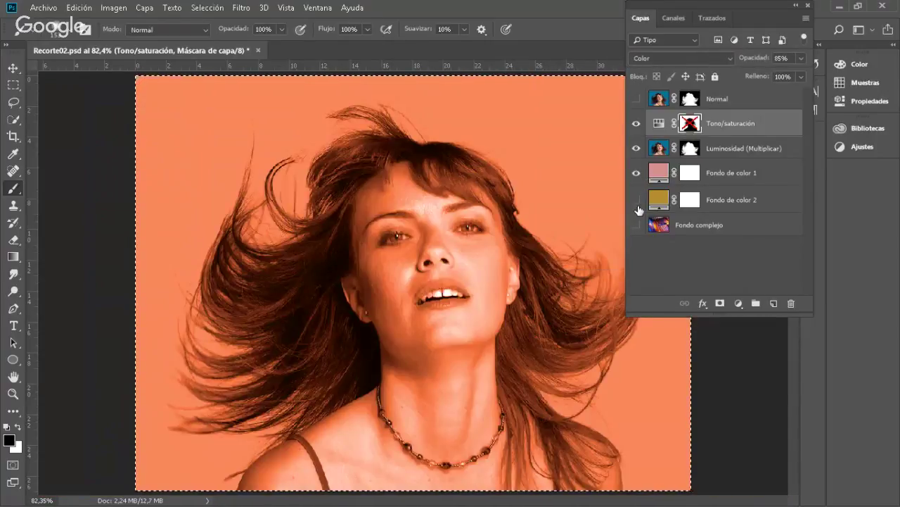
{"action": "left_click", "coordinate": [637, 201]}
{"action": "left_click", "coordinate": [637, 174]}
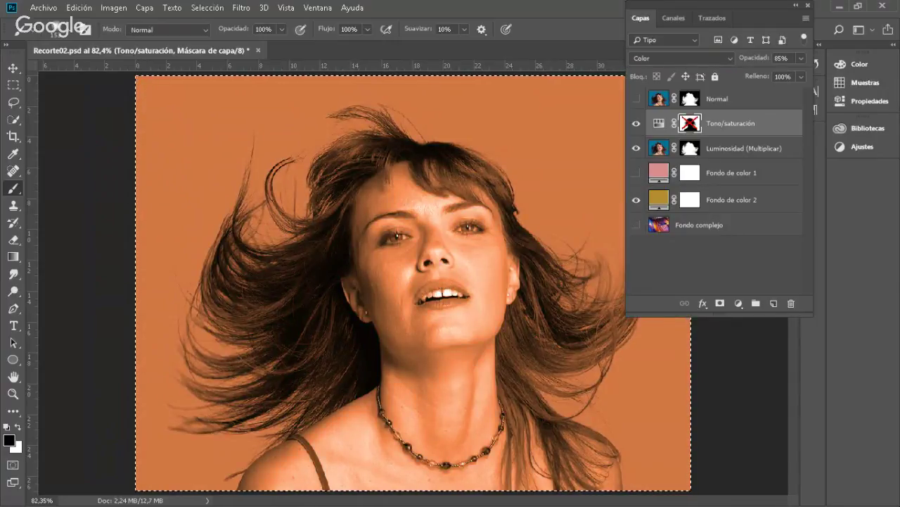
{"action": "left_click", "coordinate": [690, 124], "text": "shift"}
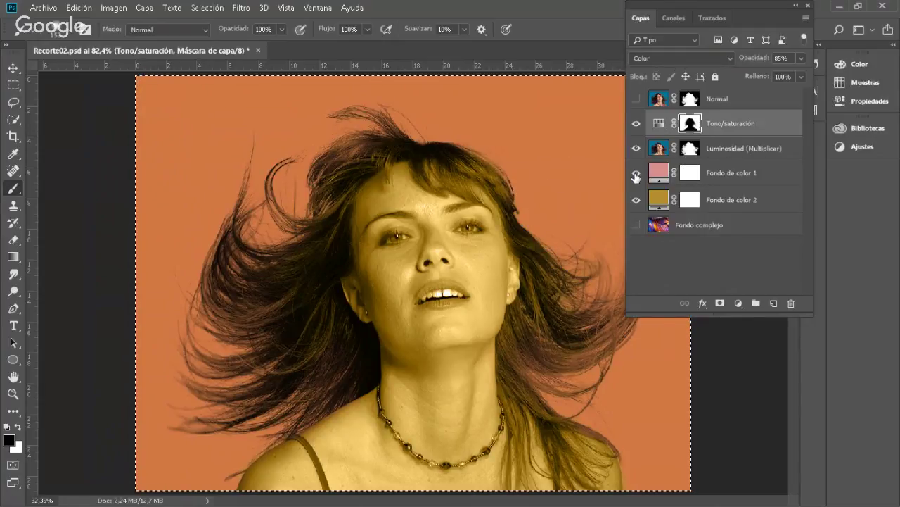
- Return to pink Fondo de color 1, disable the Tono/saturación mask, and preview Luminosidad's mask
{"action": "left_click", "coordinate": [636, 200]}
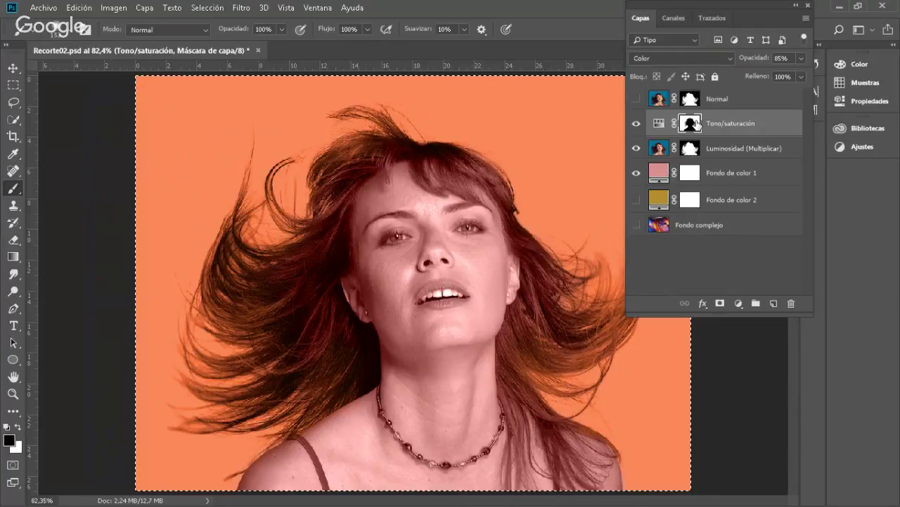
{"action": "left_click", "coordinate": [697, 123], "text": "shift"}
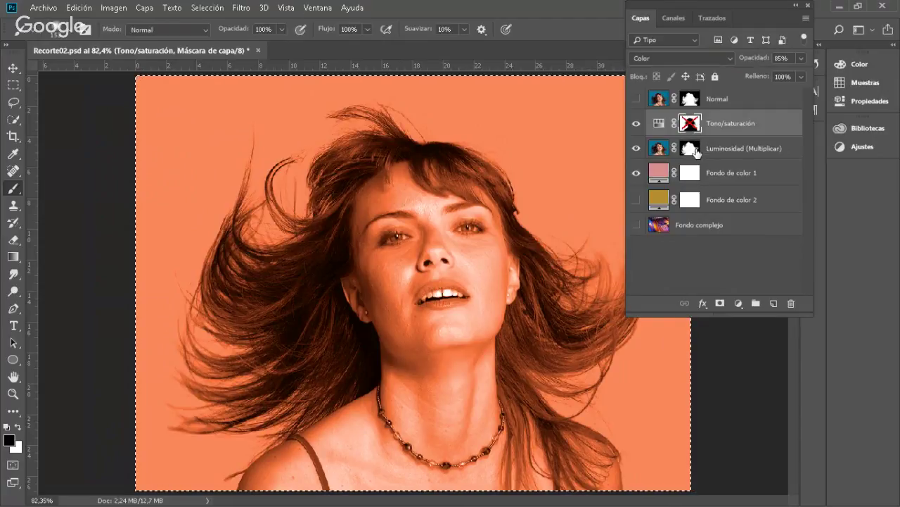
{"action": "left_click", "coordinate": [697, 152], "text": "alt"}
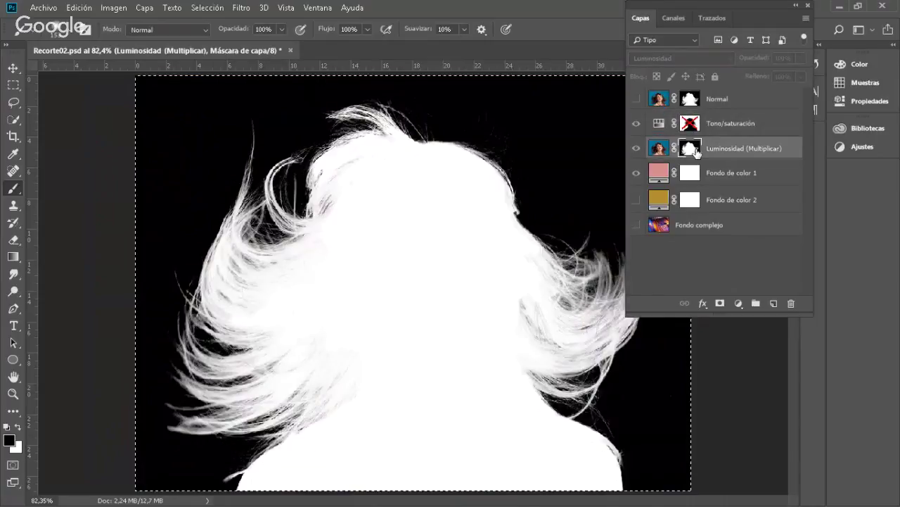
{"action": "left_click", "coordinate": [637, 124]}
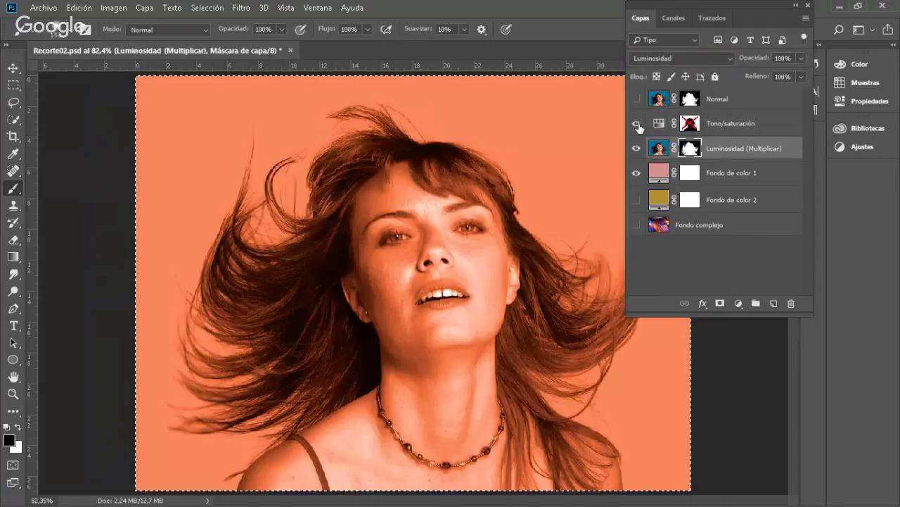
- Set the Luminosidad layer's blend mode to Normal and reselect Tono/saturación
{"action": "left_click", "coordinate": [679, 58]}
{"action": "left_click", "coordinate": [651, 66]}
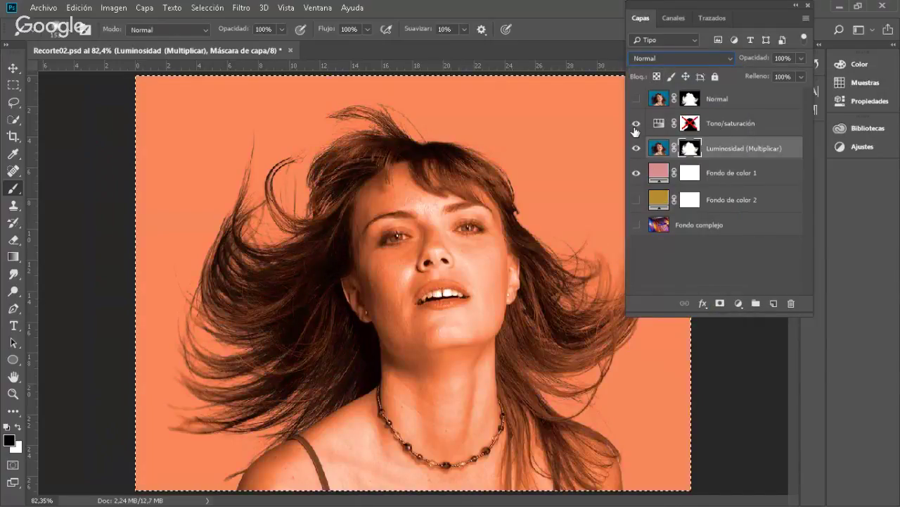
{"action": "left_click", "coordinate": [747, 125]}
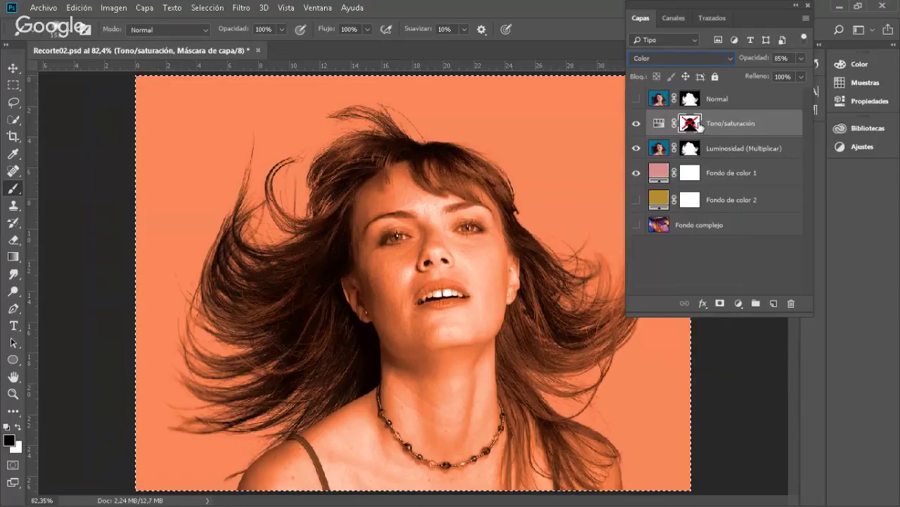
- Clip Tono/saturación to the layer below via Capa > Crear máscara de recorte, showing only Fondo de color 2
{"action": "left_click", "coordinate": [155, 8]}
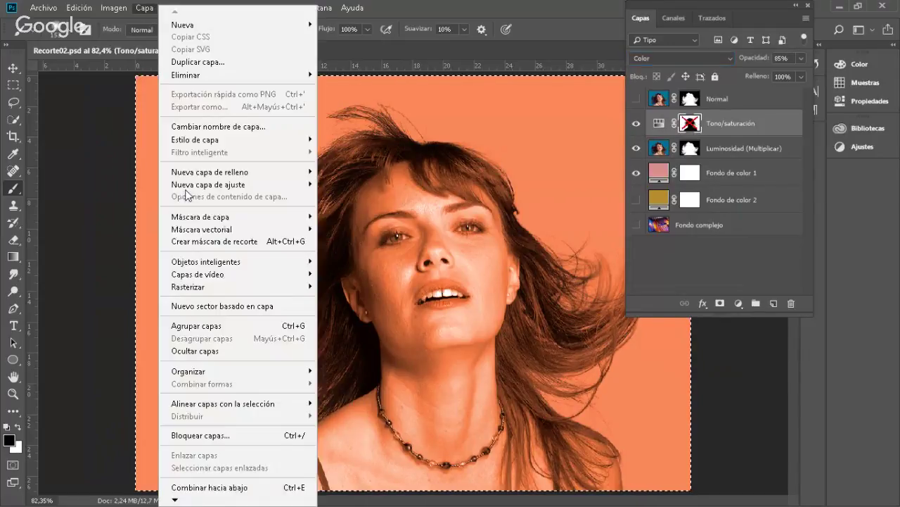
{"action": "left_click", "coordinate": [266, 241]}
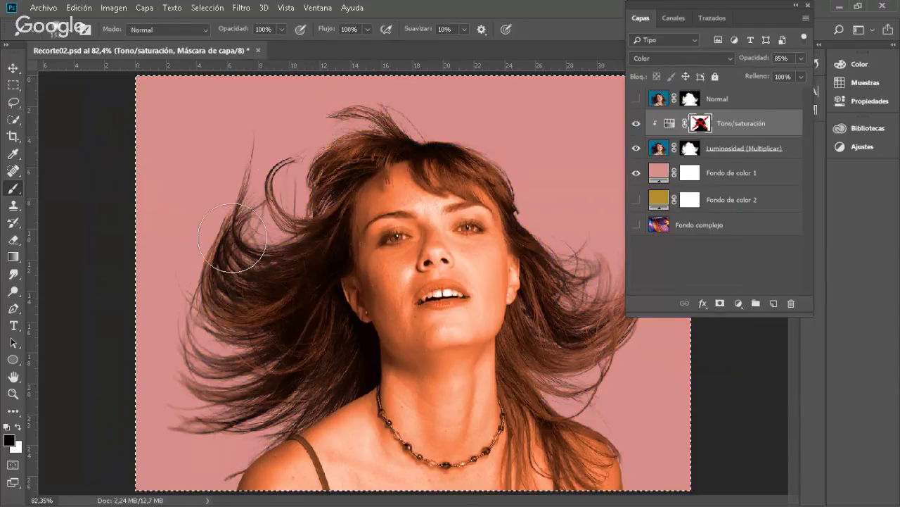
{"action": "left_click", "coordinate": [637, 173]}
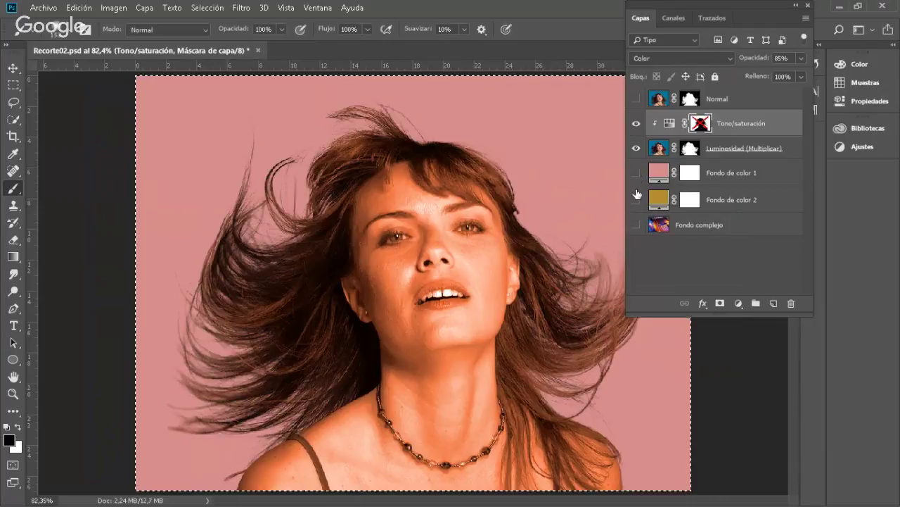
{"action": "left_click", "coordinate": [637, 200]}
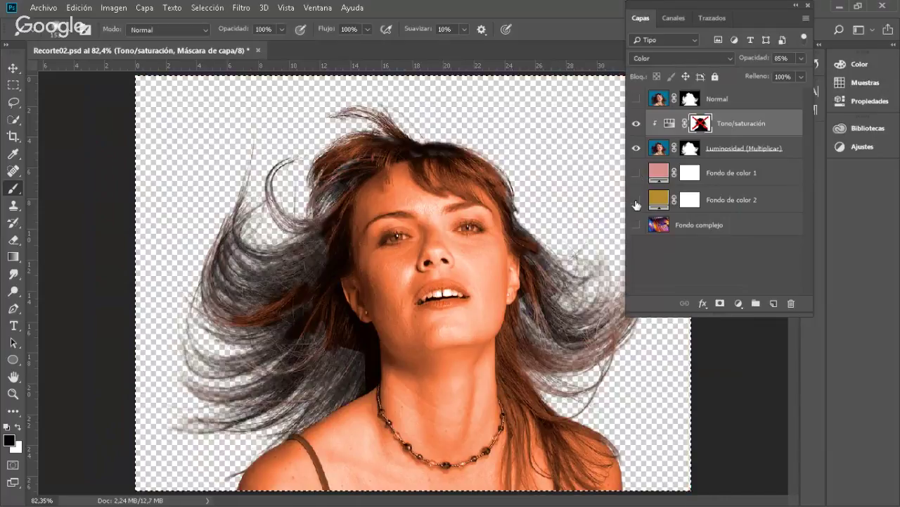
{"action": "left_click", "coordinate": [636, 200]}
- Preview teal, yellow-green, green and magenta for Fondo de color 2, then cancel to keep gold
{"action": "double_click", "coordinate": [658, 199]}
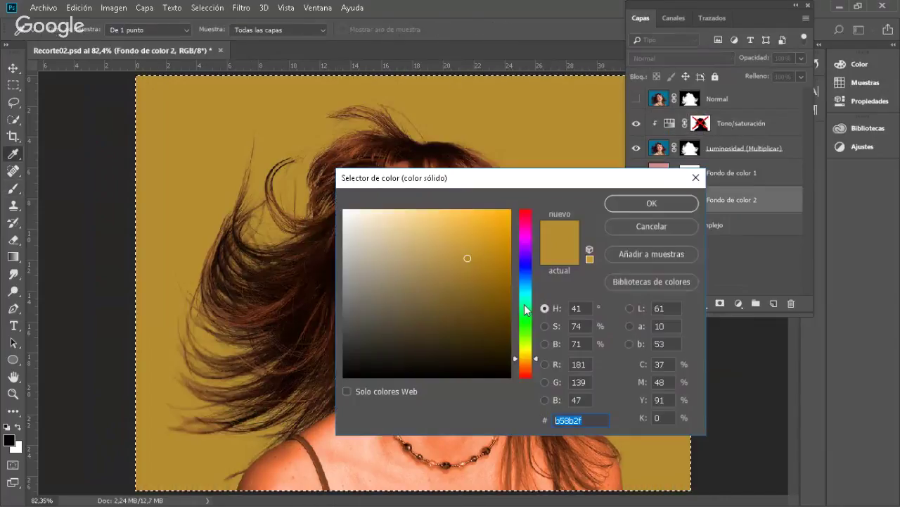
{"action": "left_click", "coordinate": [524, 302]}
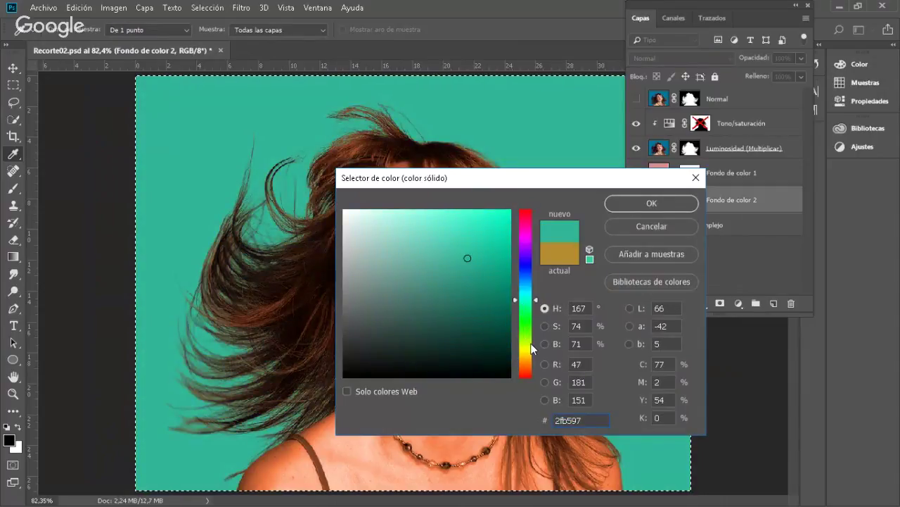
{"action": "left_click", "coordinate": [530, 346]}
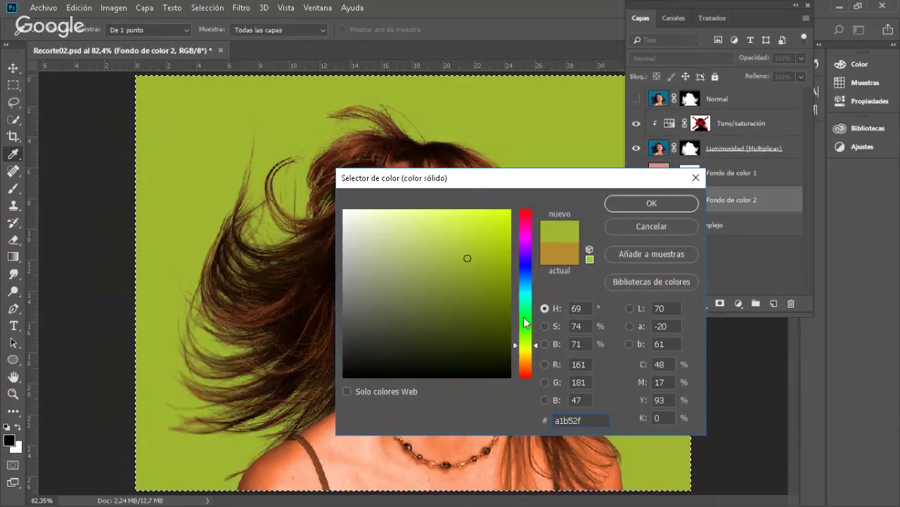
{"action": "left_click", "coordinate": [525, 317]}
{"action": "left_click_drag", "start_coordinate": [526, 235], "coordinate": [520, 217]}
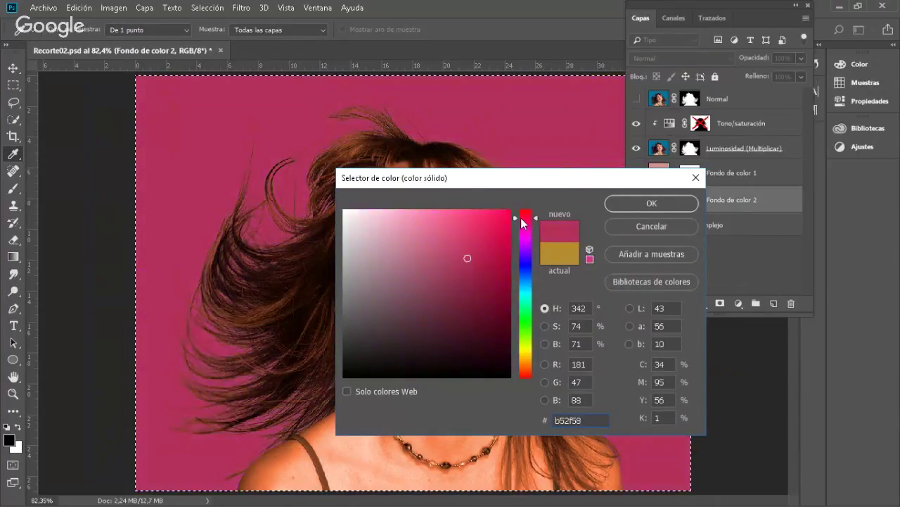
{"action": "left_click", "coordinate": [671, 223]}
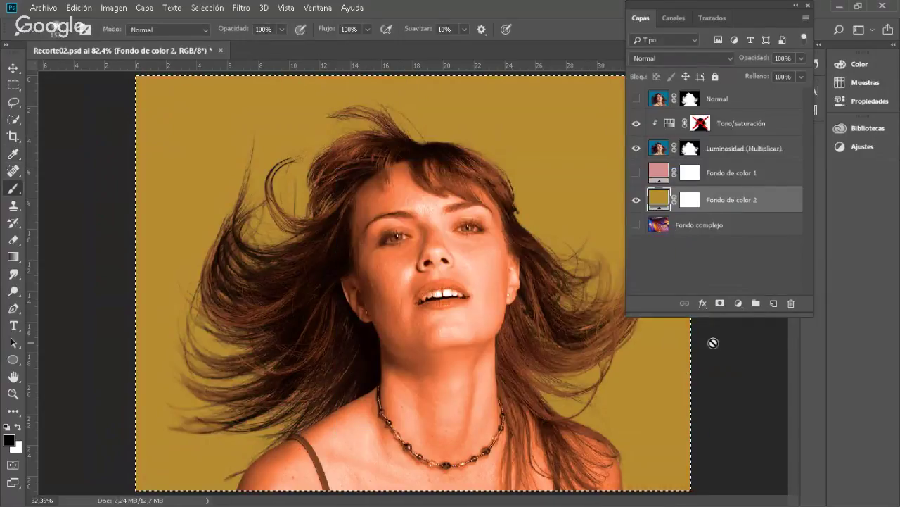
- Show pink Fondo de color 1 instead of gold Fondo de color 2 and inspect the Tono/saturación mask
{"action": "left_click", "coordinate": [637, 174]}
{"action": "left_click", "coordinate": [637, 200]}
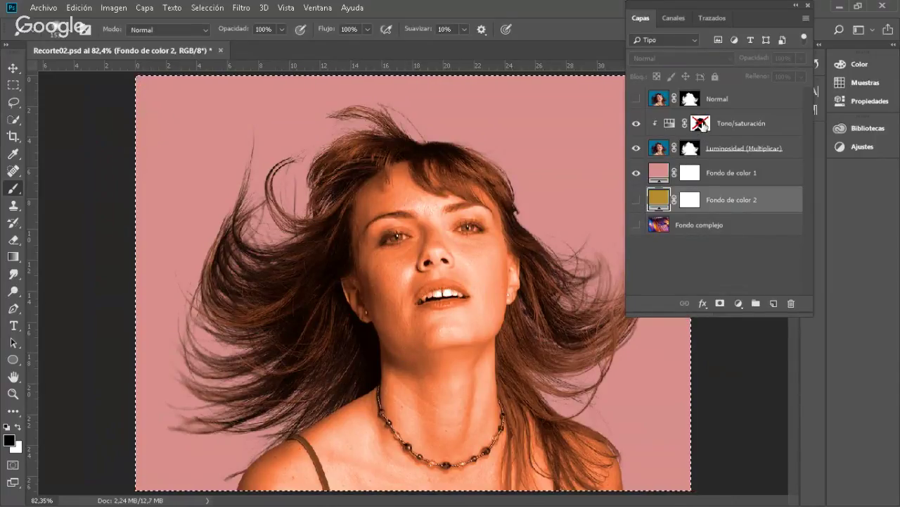
{"action": "left_click", "coordinate": [702, 125], "text": "alt"}
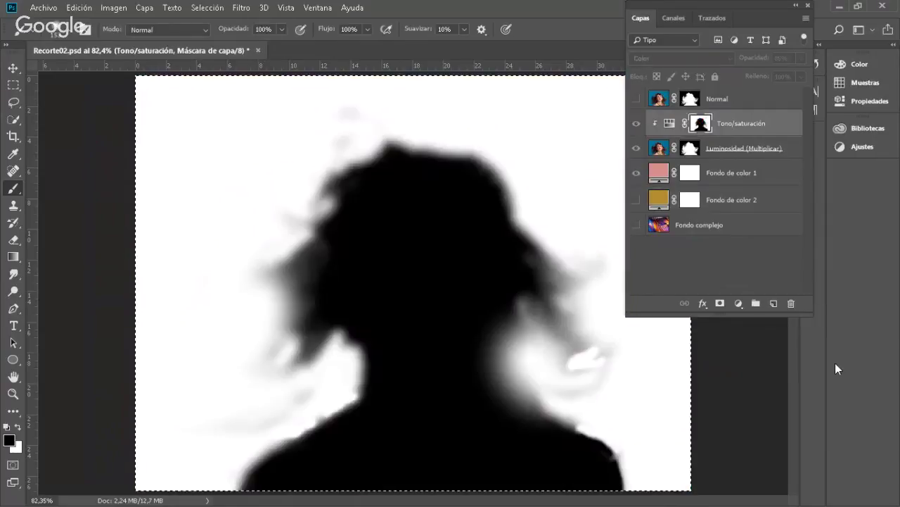
{"action": "left_click", "coordinate": [701, 125], "text": "alt"}
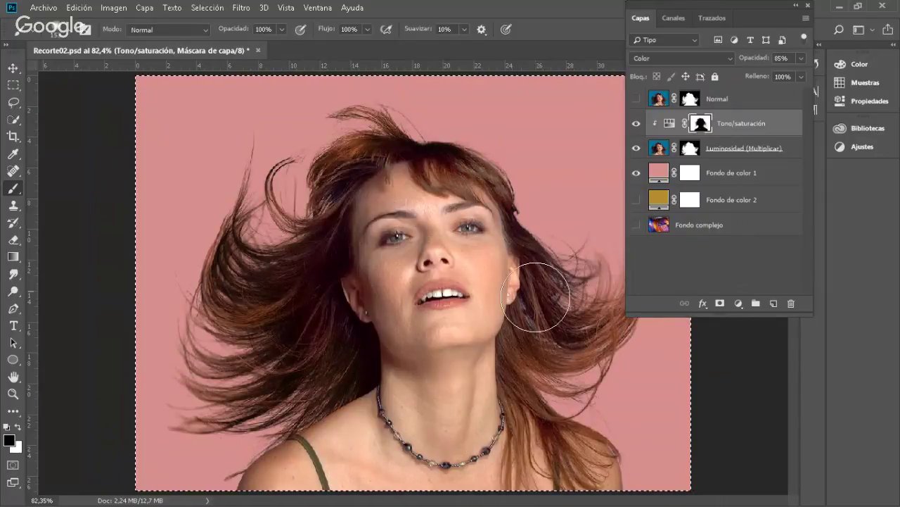
- Toggle the Tono/saturación layer off and on to compare the hair tint
{"action": "left_click", "coordinate": [636, 124]}
{"action": "left_click", "coordinate": [636, 123]}
{"action": "left_click", "coordinate": [636, 123]}
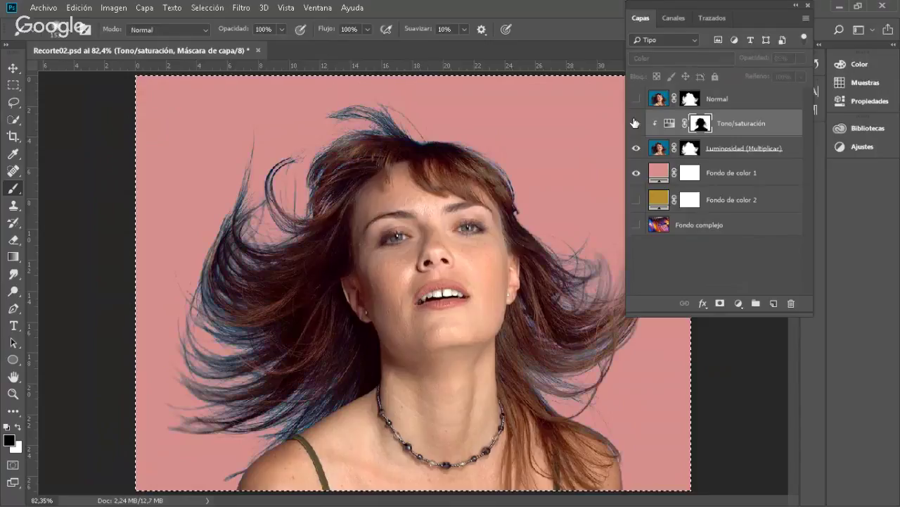
- Set Hue/Saturation to saturation 98 and hue 0 for vivid red hair, then close Recorte02.psd
{"action": "double_click", "coordinate": [670, 124]}
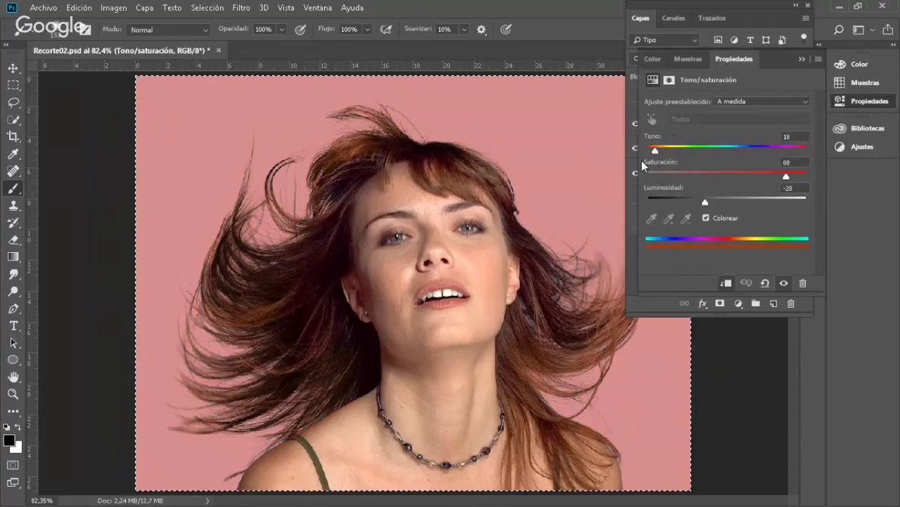
{"action": "left_click_drag", "start_coordinate": [786, 176], "coordinate": [804, 178]}
{"action": "left_click_drag", "start_coordinate": [655, 150], "coordinate": [640, 170]}
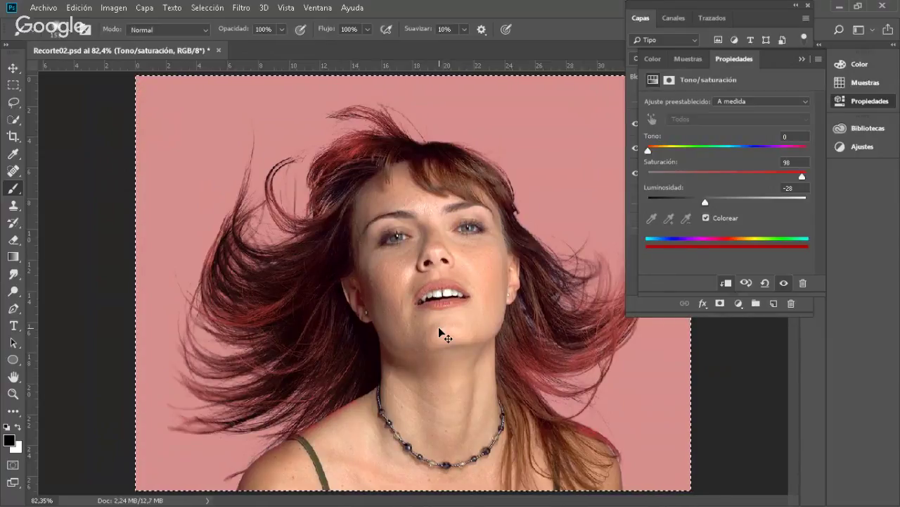
{"action": "key", "text": "ctrl+w"}
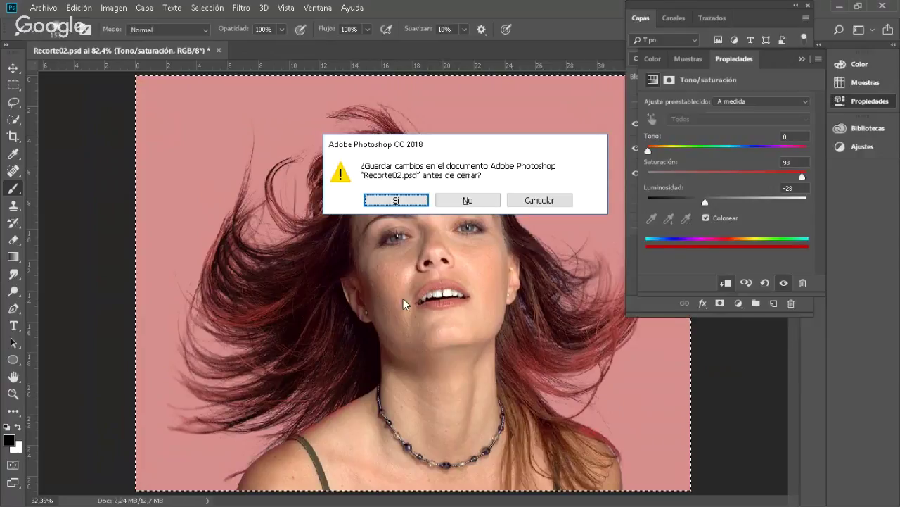
- Discard the changes to Recorte02.psd and minimise Photoshop to the desktop
{"action": "left_click", "coordinate": [489, 198]}
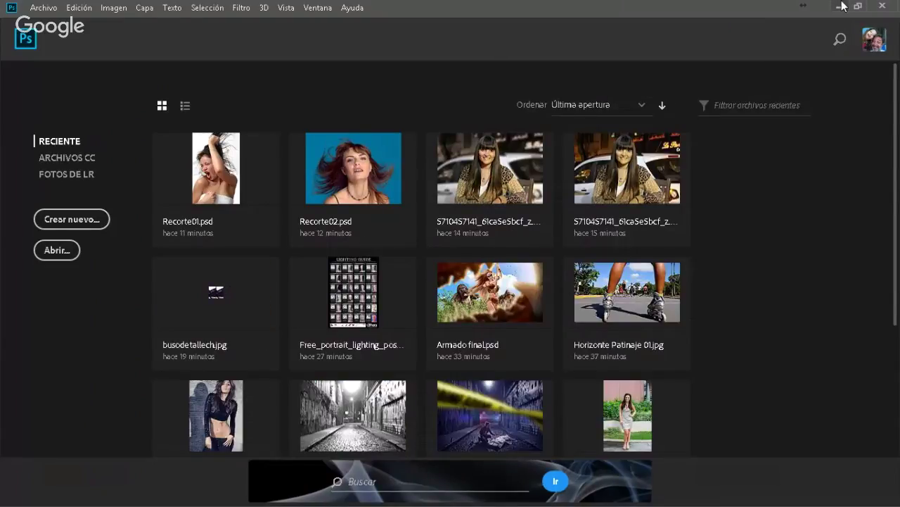
{"action": "left_click", "coordinate": [842, 7]}
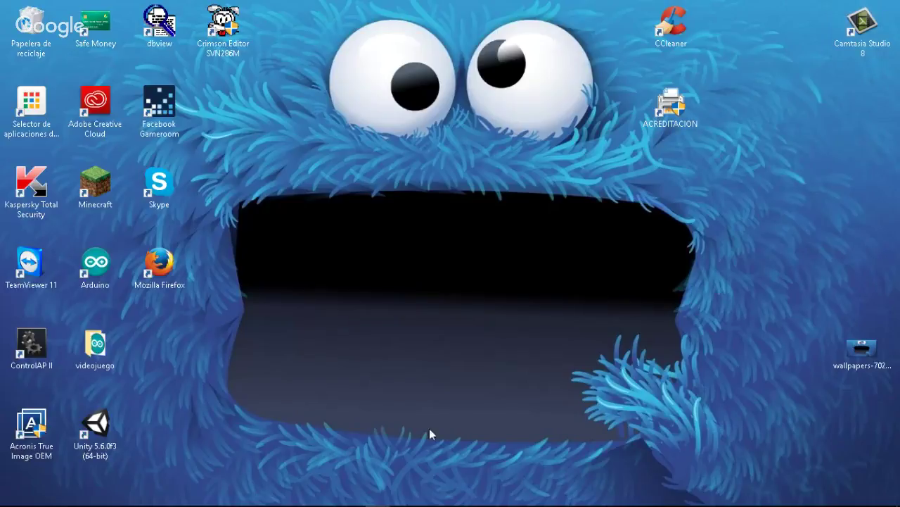
- End the Hangouts screen share with 'Dejar de compartir' from the taskbar sharing bar
{"action": "mouse_move", "coordinate": [262, 504]}
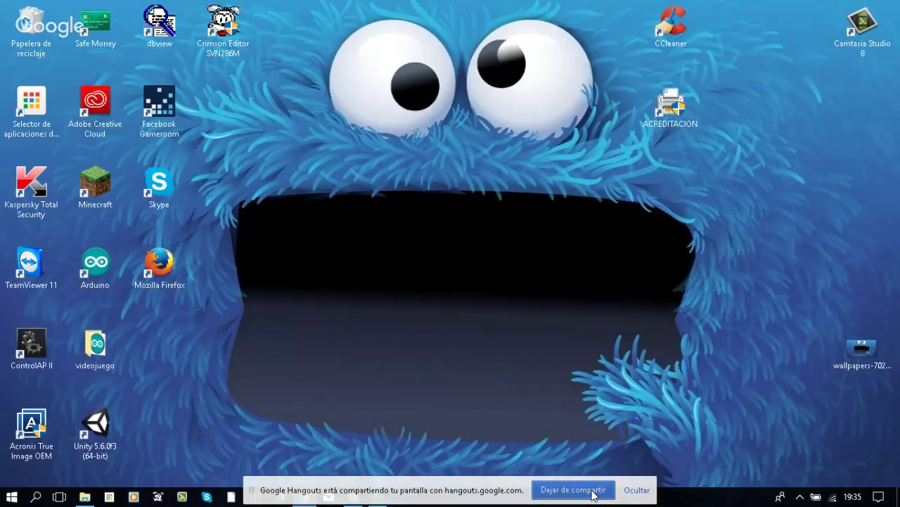
{"action": "left_click", "coordinate": [593, 492]}
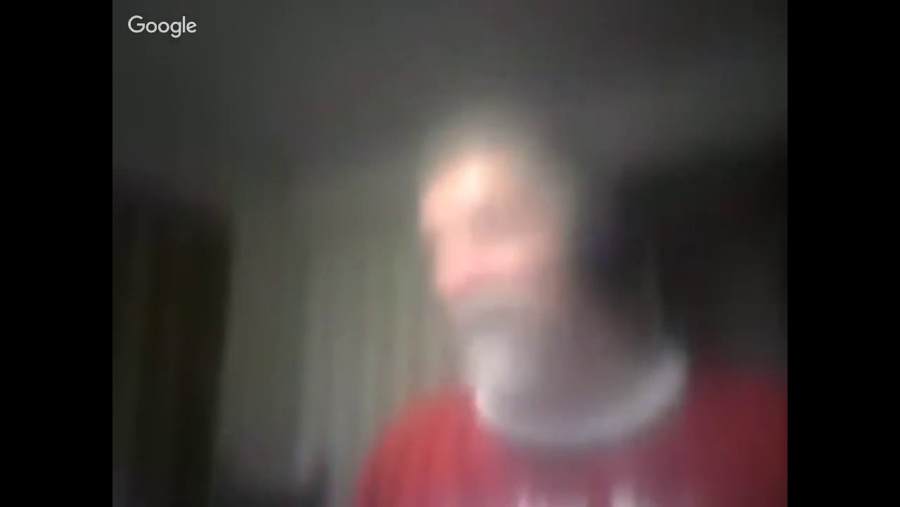